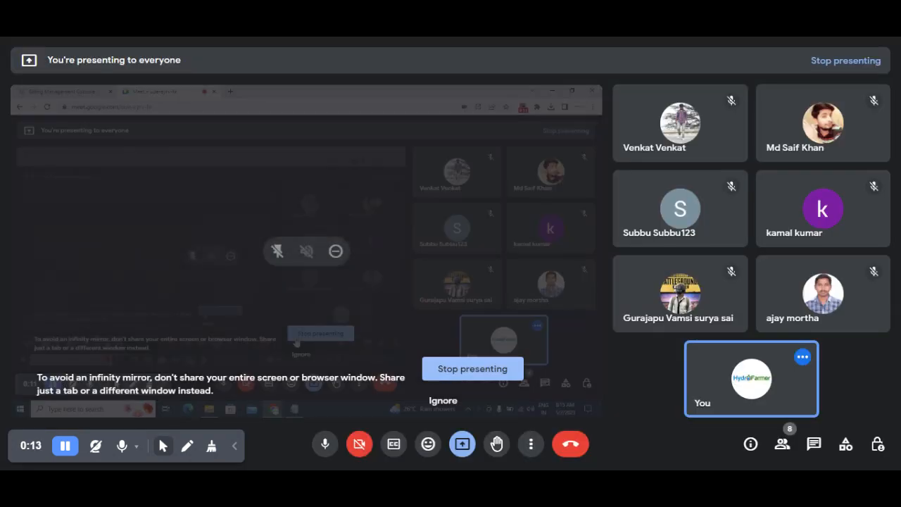
# Ignore the infinity-mirror warning in Google Meet and bring the Notepad notes to the front.
pyautogui.click(444, 401)
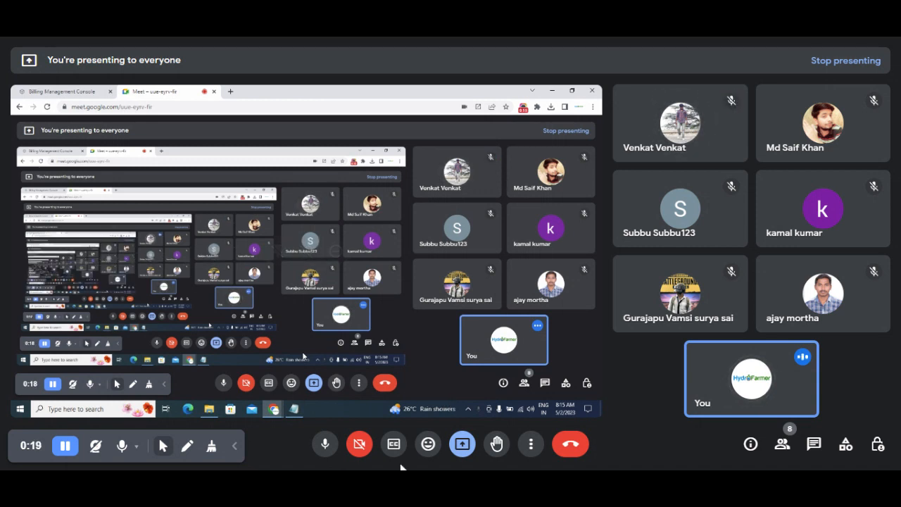
pyautogui.click(295, 409)
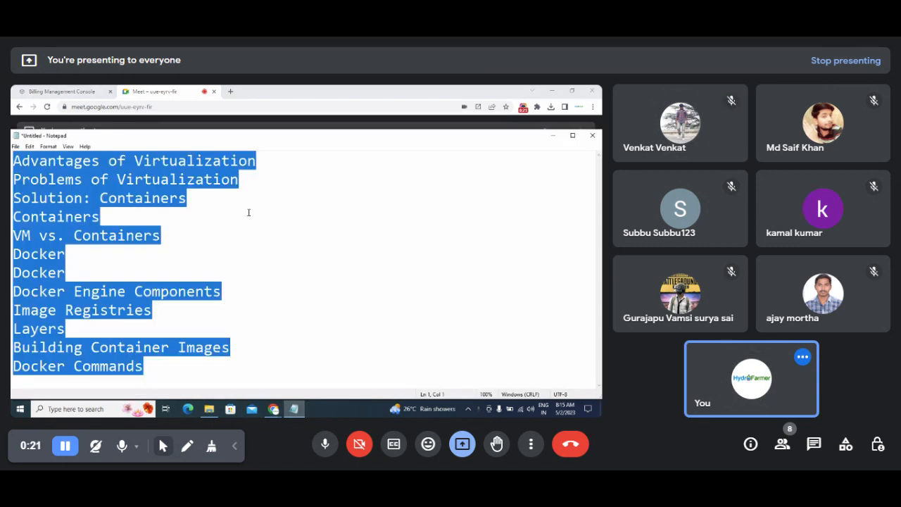
# Clear the old topic list, dock Notepad lower-right, and type 'Auto Scaling in Instances' and 'Load Balancer'.
pyautogui.press('Delete')
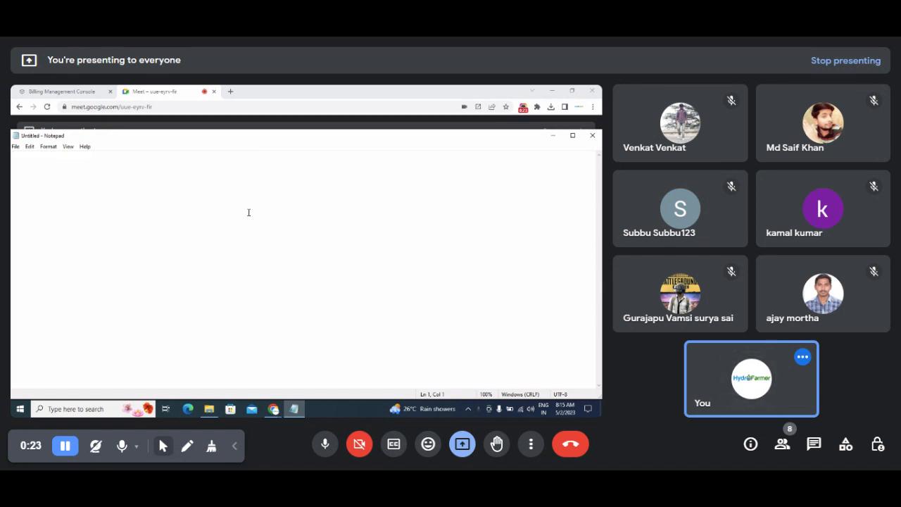
pyautogui.press('super+Right')
pyautogui.press('super+Down')
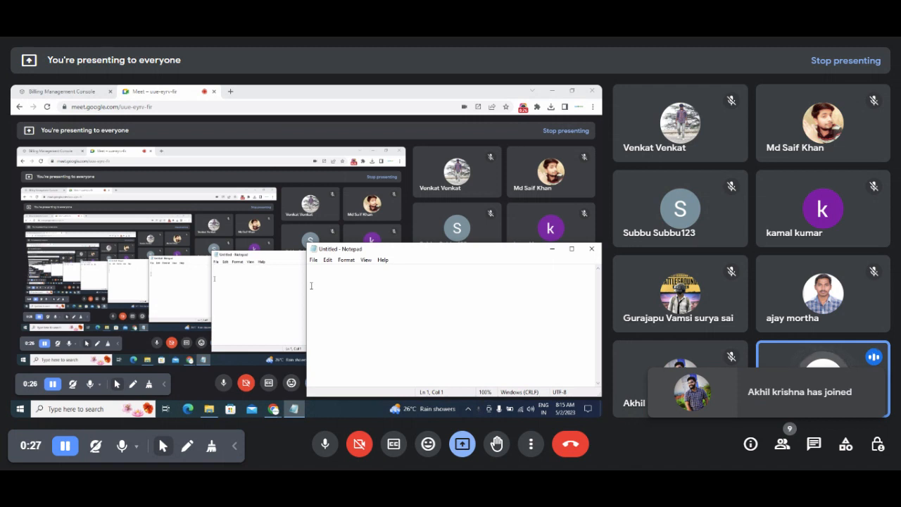
pyautogui.write('Auto S')
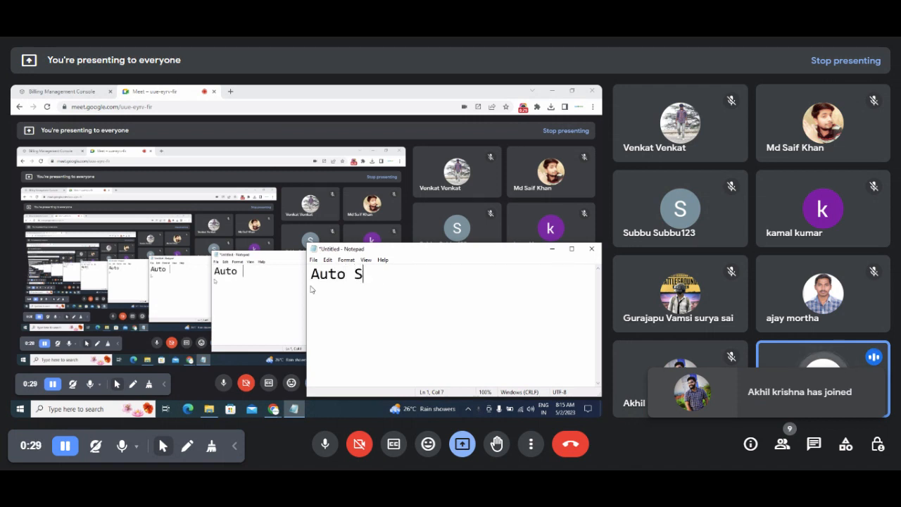
pyautogui.write('caling in')
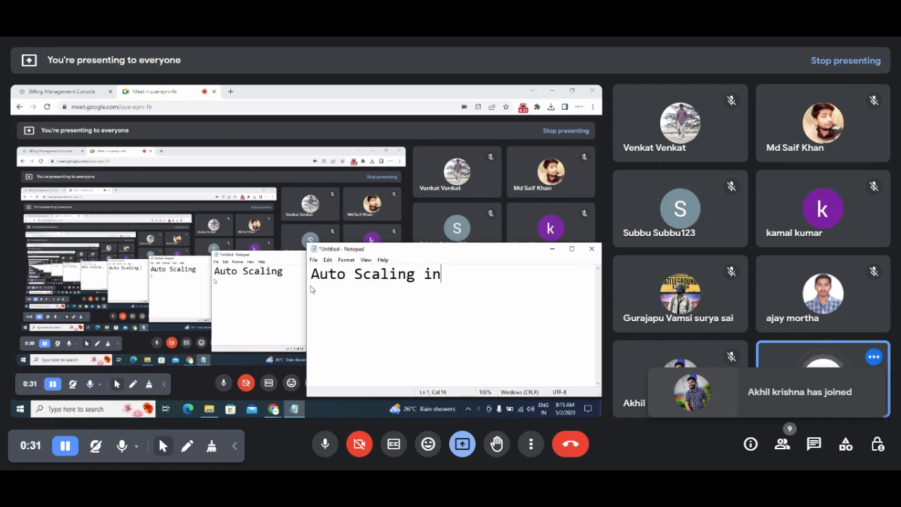
pyautogui.write(' Instances')
pyautogui.press('Return')
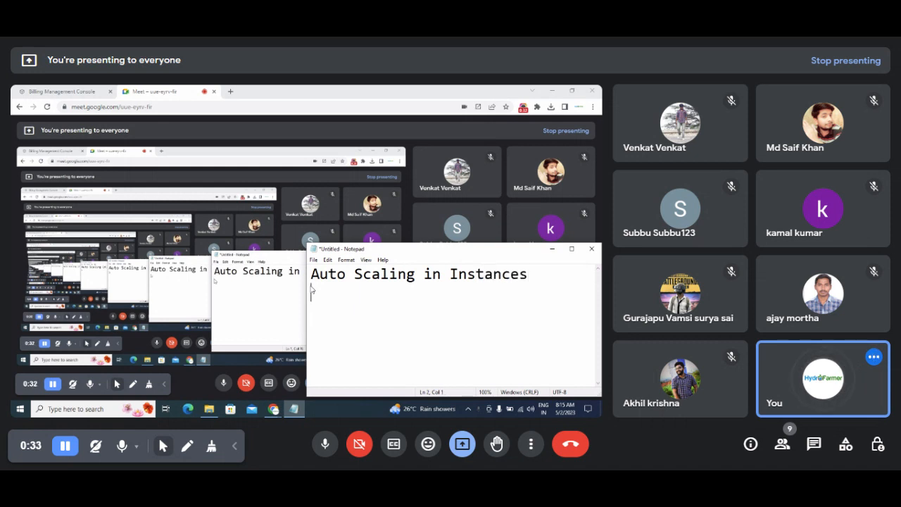
pyautogui.write('Load ')
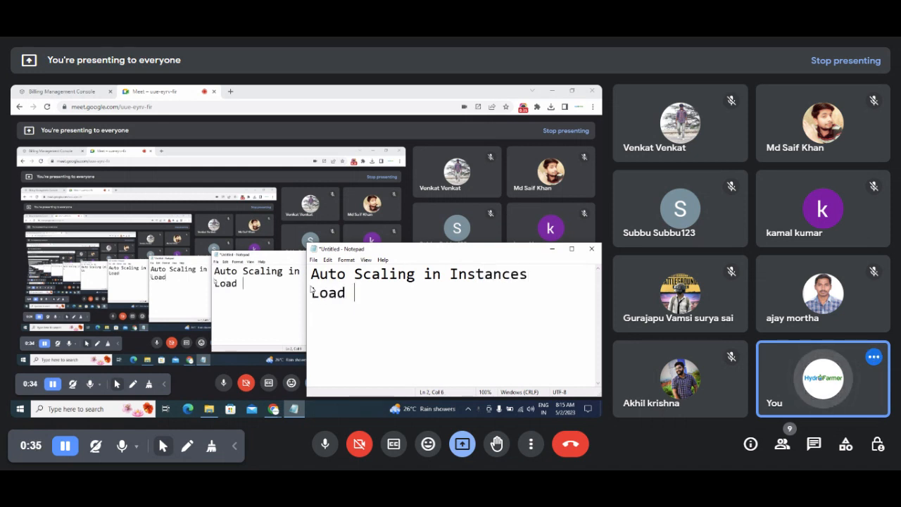
pyautogui.write('Wotk')
pyautogui.press('BackSpace')
pyautogui.press('BackSpace')
pyautogui.press('BackSpace')
pyautogui.press('BackSpace')
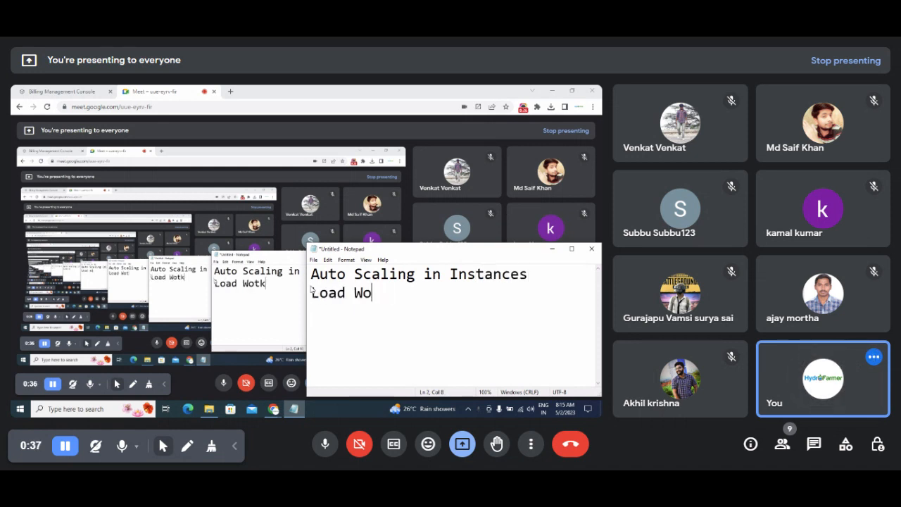
pyautogui.write('Balan')
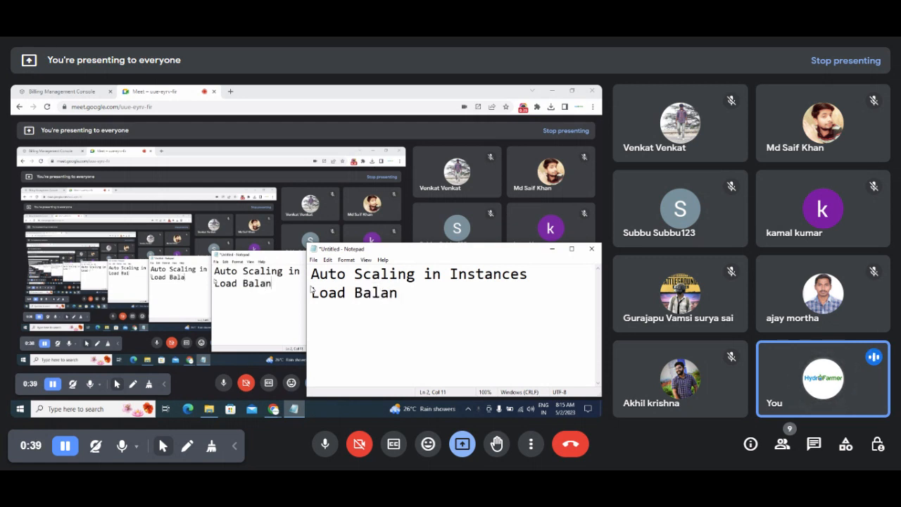
pyautogui.write('cer')
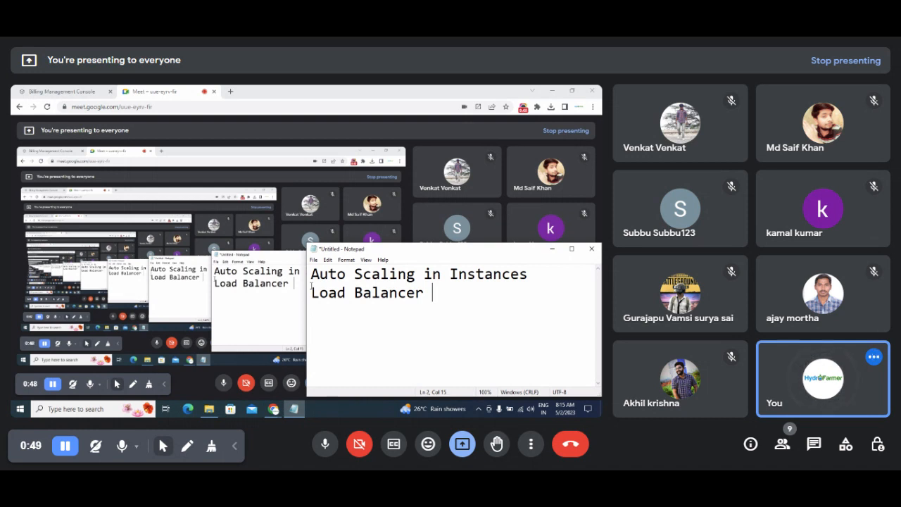
# Insert a blank line between 'Auto Scaling in Instances' and 'Load Balancer'.
pyautogui.press('Left')
pyautogui.press('Left')
pyautogui.press('Left')
pyautogui.press('Left')
pyautogui.press('Left')
pyautogui.press('Left')
pyautogui.press('Left')
pyautogui.press('Left')
pyautogui.press('Left')
pyautogui.press('Left')
pyautogui.press('Left')
pyautogui.press('Left')
pyautogui.press('Left')
pyautogui.press('Left')
pyautogui.press('Left')
pyautogui.press('Left')
pyautogui.press('Left')
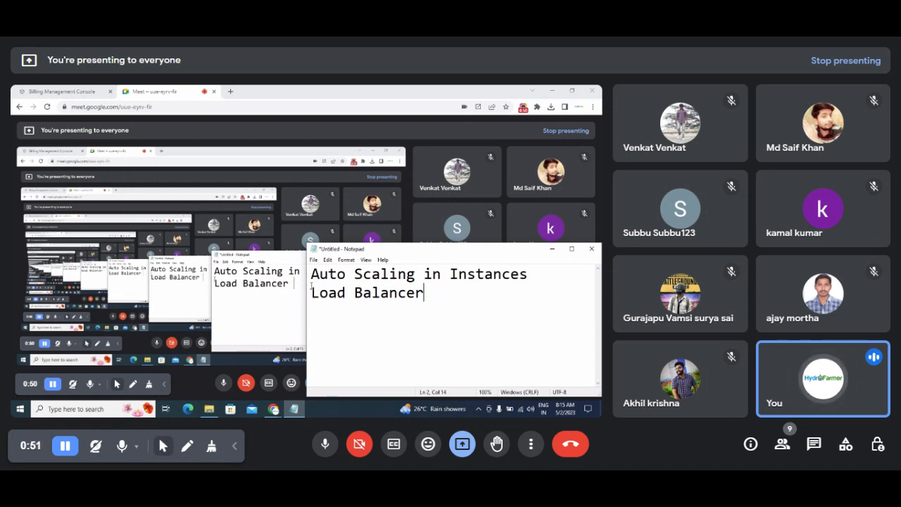
pyautogui.press('Left')
pyautogui.press('Left')
pyautogui.press('Left')
pyautogui.press('Left')
pyautogui.press('Left')
pyautogui.press('Left')
pyautogui.press('Left')
pyautogui.press('Left')
pyautogui.press('Left')
pyautogui.press('Left')
pyautogui.press('Left')
pyautogui.press('Left')
pyautogui.press('Left')
pyautogui.press('Left')
pyautogui.press('Left')
pyautogui.press('Left')
pyautogui.press('Left')
pyautogui.press('Left')
pyautogui.press('Left')
pyautogui.press('Left')
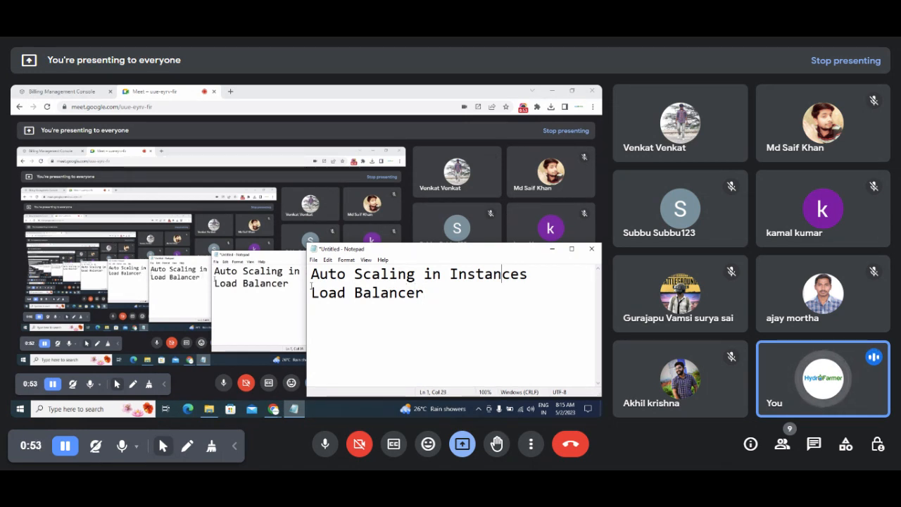
pyautogui.press('Left')
pyautogui.press('Left')
pyautogui.press('Left')
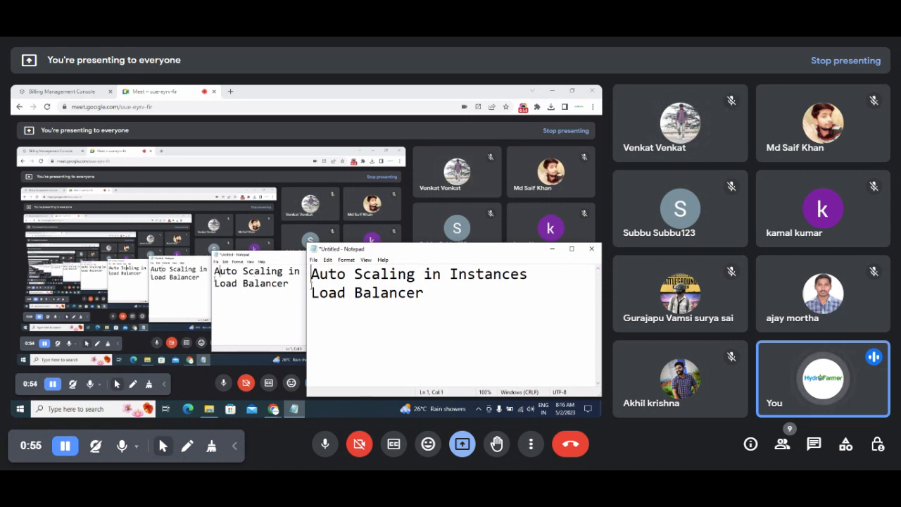
pyautogui.press('Down')
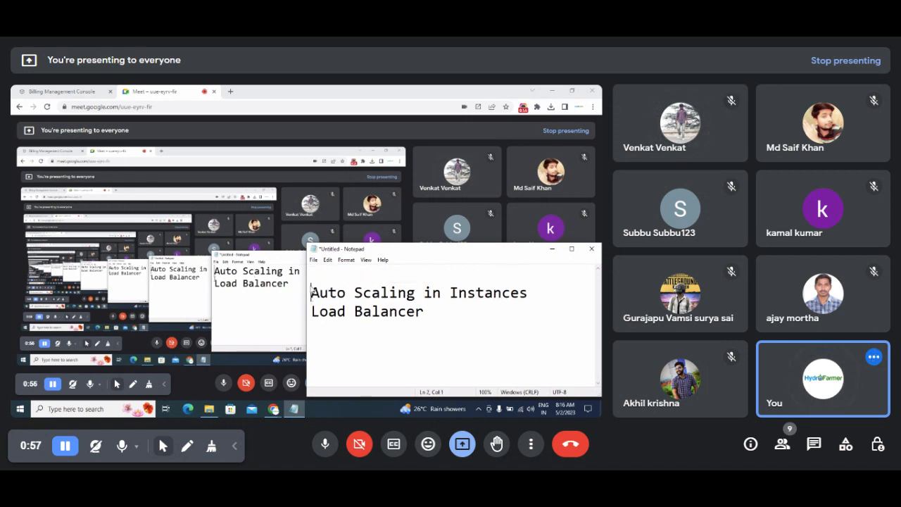
pyautogui.press('Return')
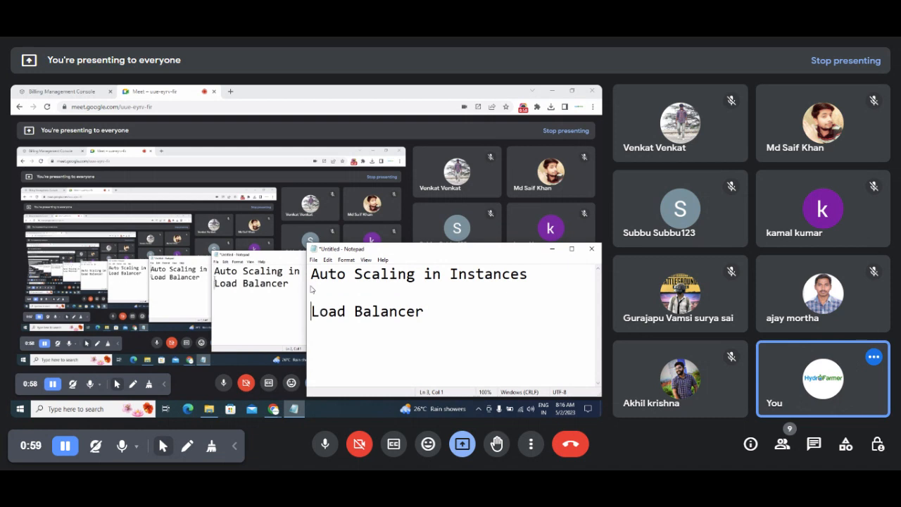
pyautogui.press('Up')
pyautogui.press('Up')
# Remove ' in Instances' so the first heading reads just 'Auto Scaling'.
pyautogui.press('Right')
pyautogui.press('Right')
pyautogui.press('Right')
pyautogui.press('Right')
pyautogui.press('Right')
pyautogui.press('Right')
pyautogui.press('Right')
pyautogui.press('Right')
pyautogui.press('Right')
pyautogui.press('Right')
pyautogui.press('Right')
pyautogui.press('Right')
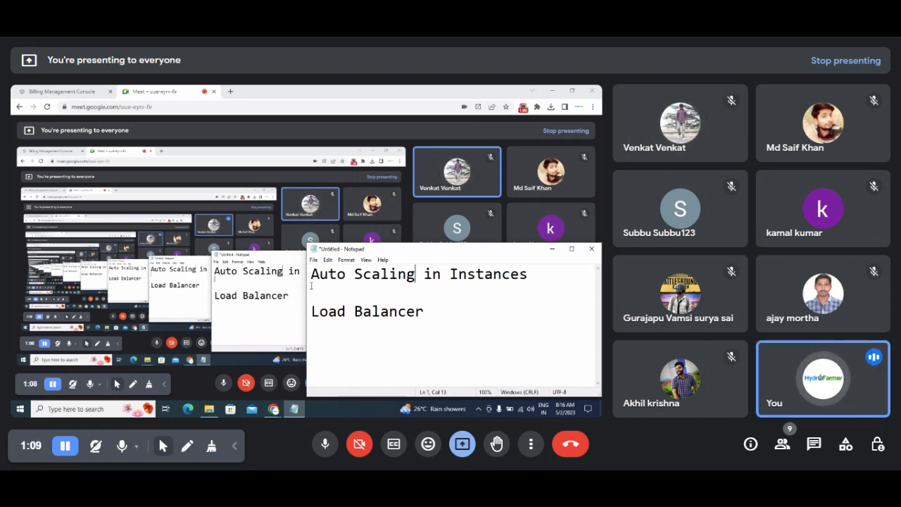
pyautogui.press('Return')
pyautogui.hotkey('shift', 'Down')
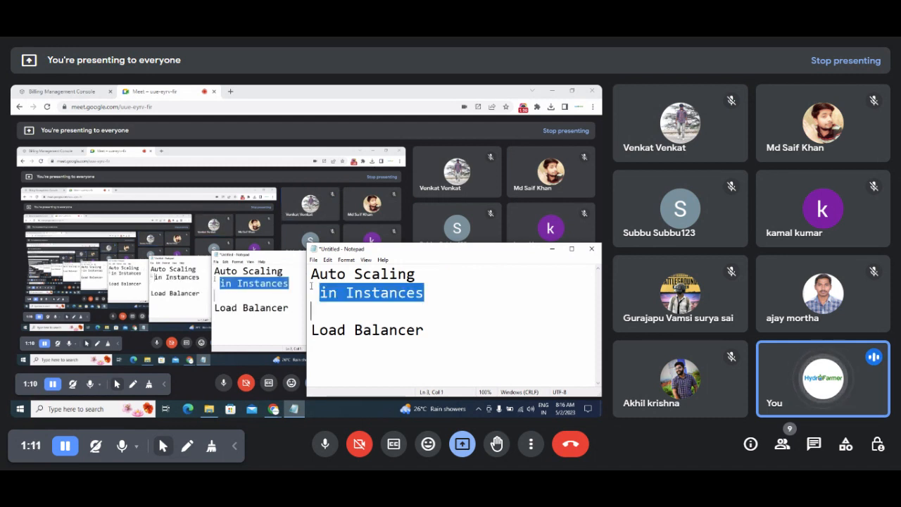
pyautogui.press('BackSpace')
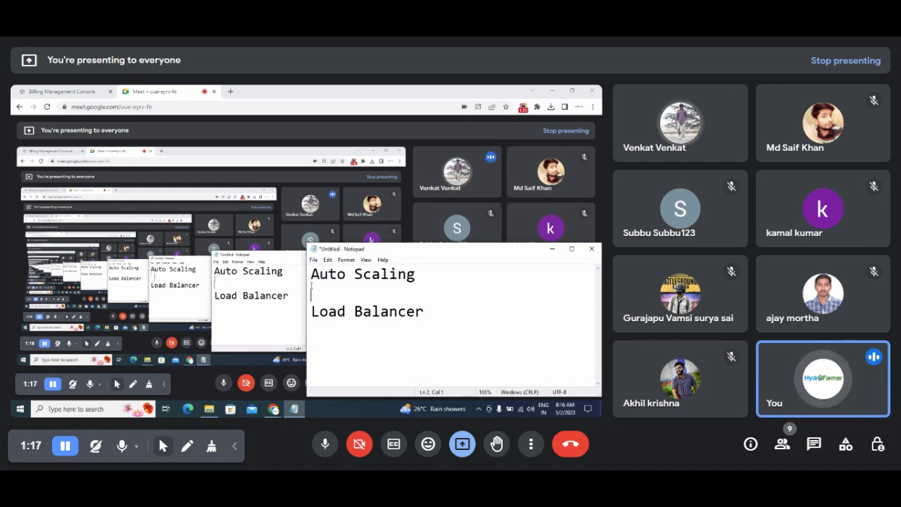
pyautogui.press('BackSpace')
pyautogui.press('BackSpace')
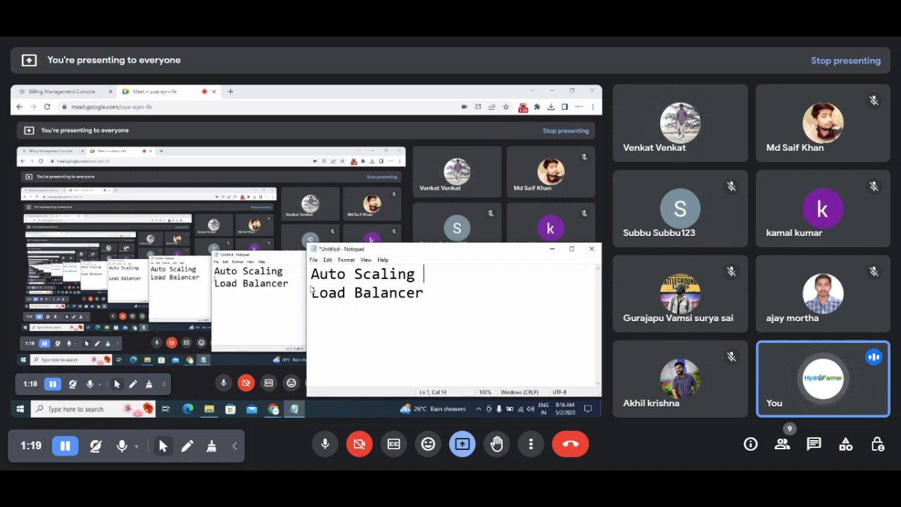
pyautogui.press('Return')
pyautogui.press('Return')
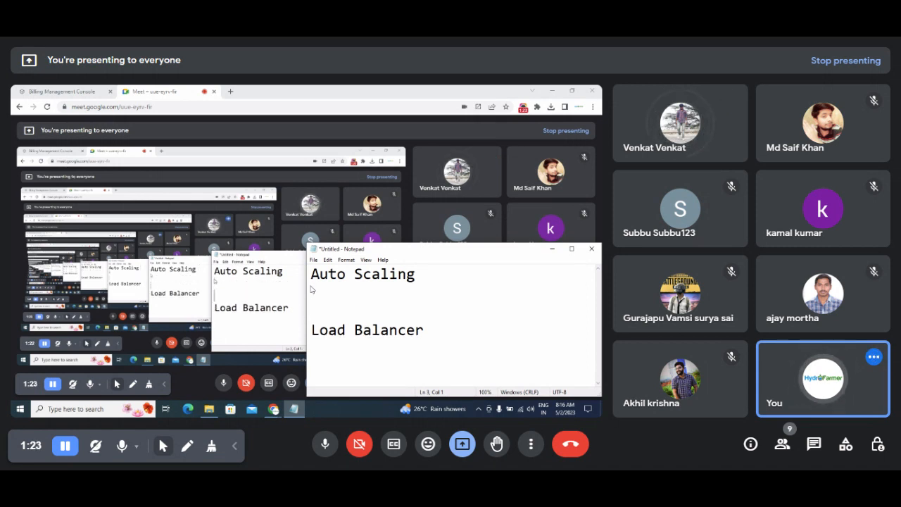
# Tidy the empty lines so one blank line separates Auto Scaling from Load Balancer.
pyautogui.click(310, 288)
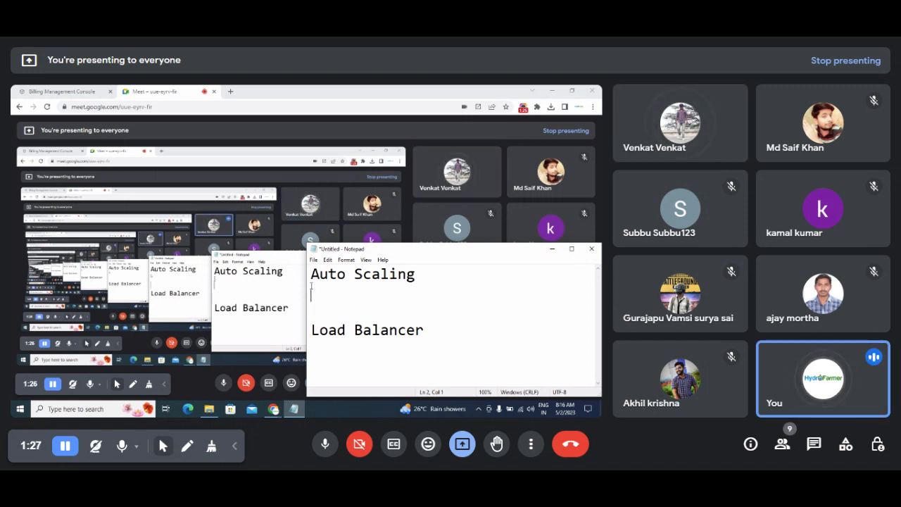
pyautogui.press('Up')
pyautogui.press('End')
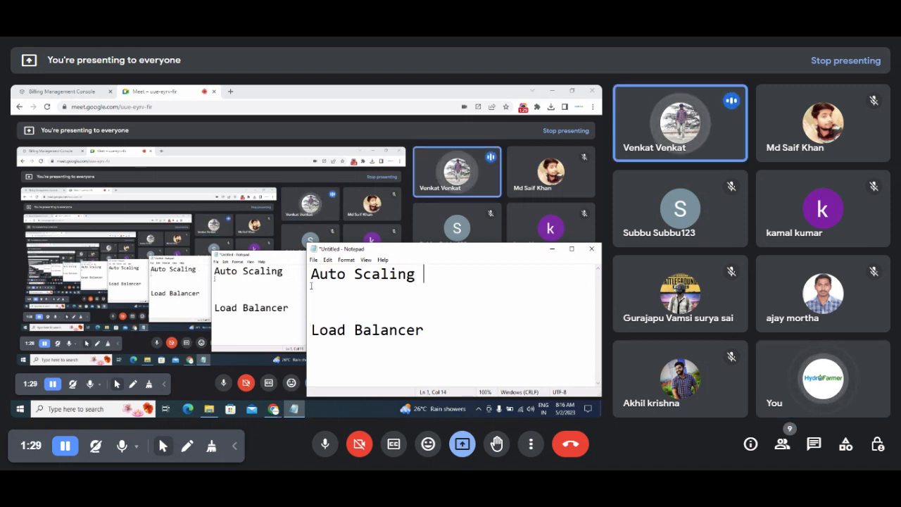
pyautogui.press('Down')
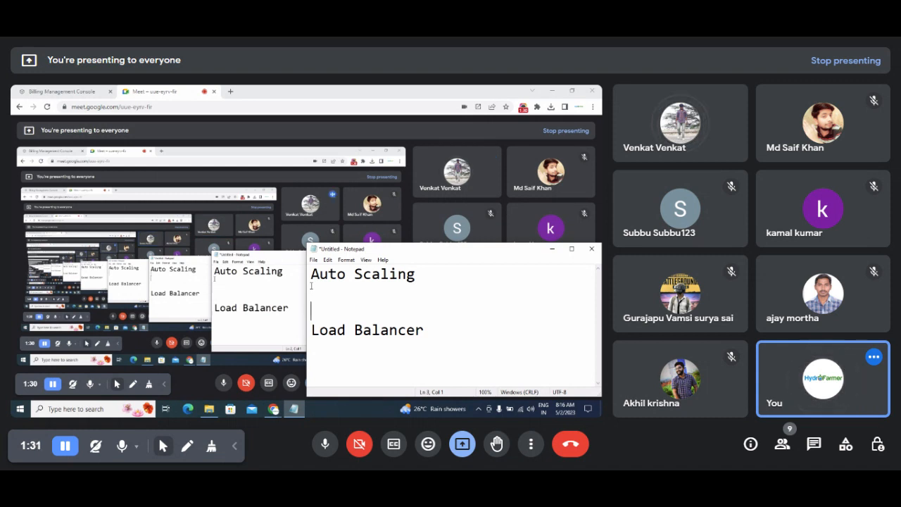
pyautogui.press('BackSpace')
pyautogui.press('BackSpace')
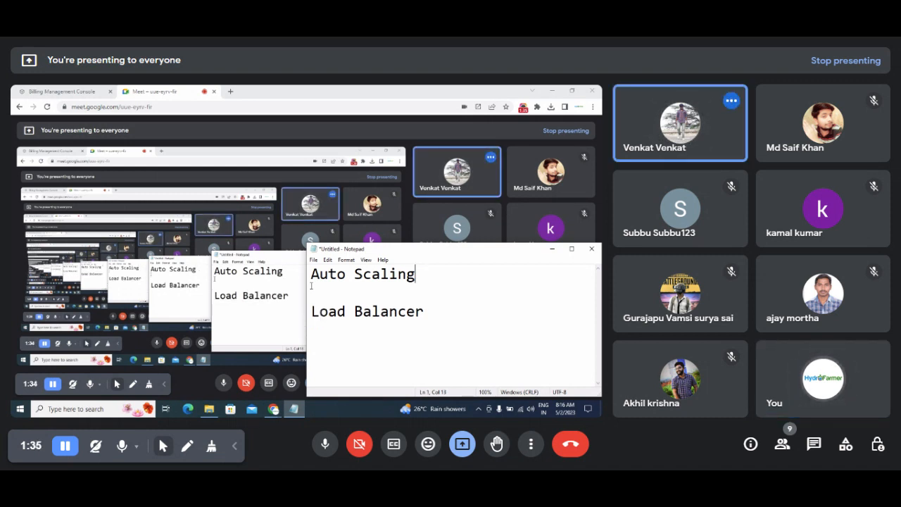
pyautogui.press('Return')
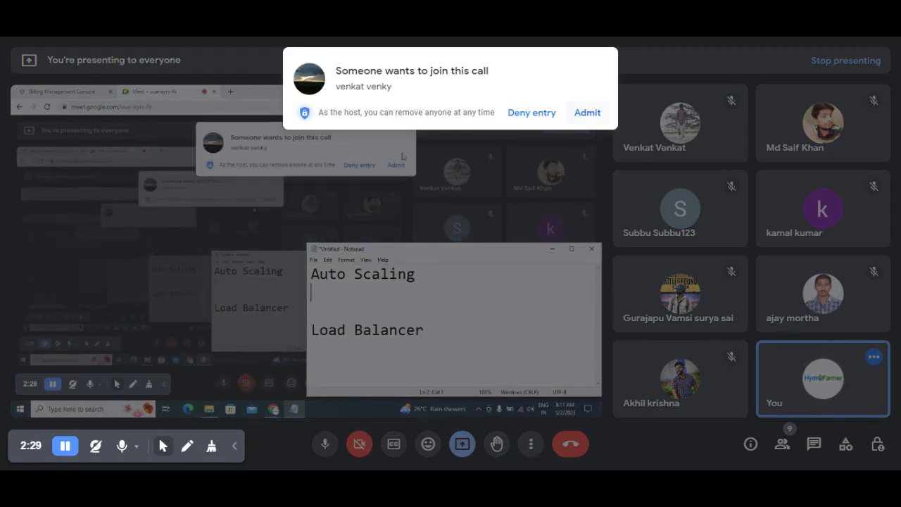
# Admit the person waiting to join the Google Meet call.
pyautogui.click(589, 113)
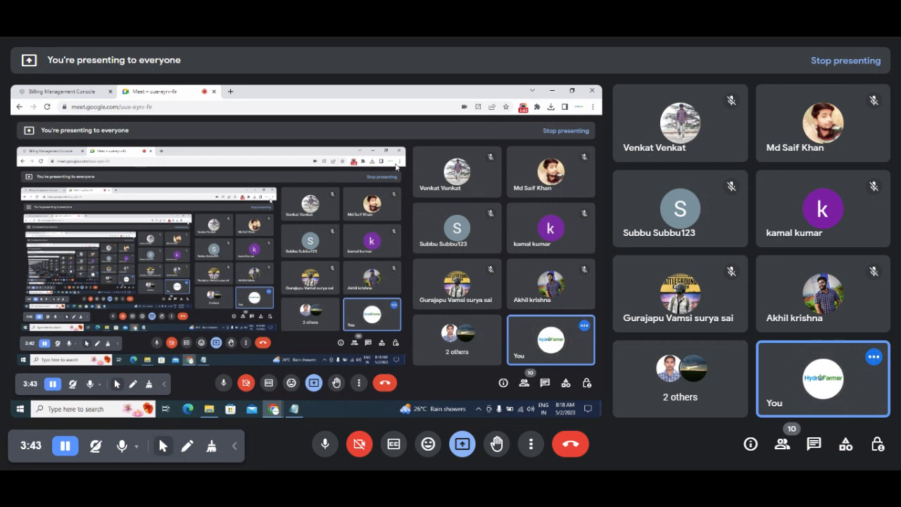
# Open a new Chrome tab and load the AWS Management Console from the 'conso' suggestion.
pyautogui.click(235, 445)
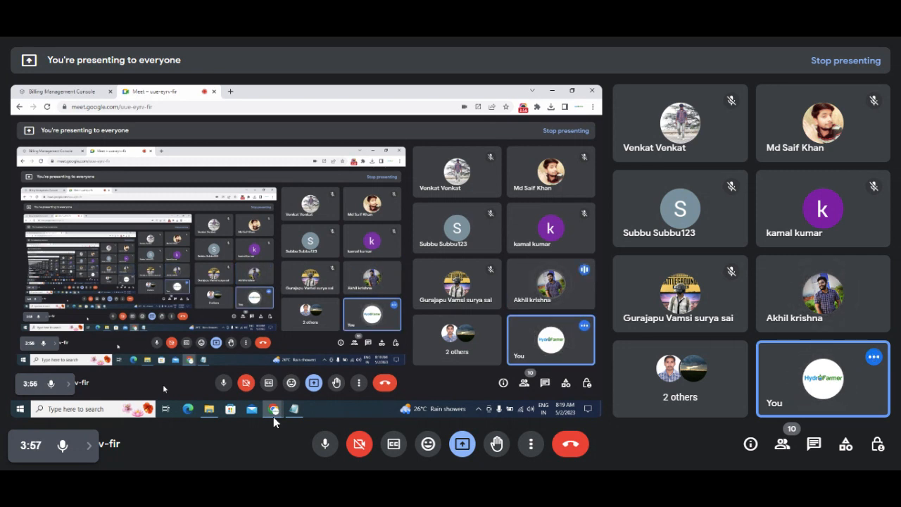
pyautogui.click(230, 93)
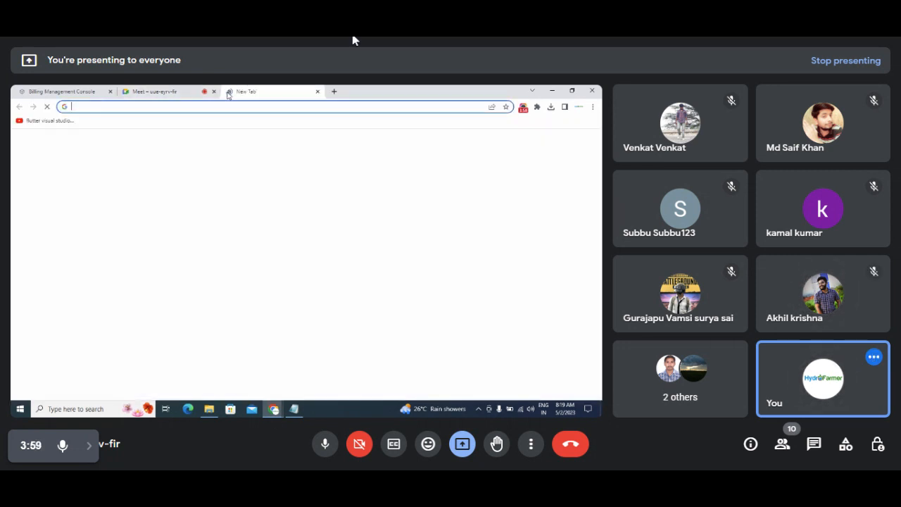
pyautogui.write('conso')
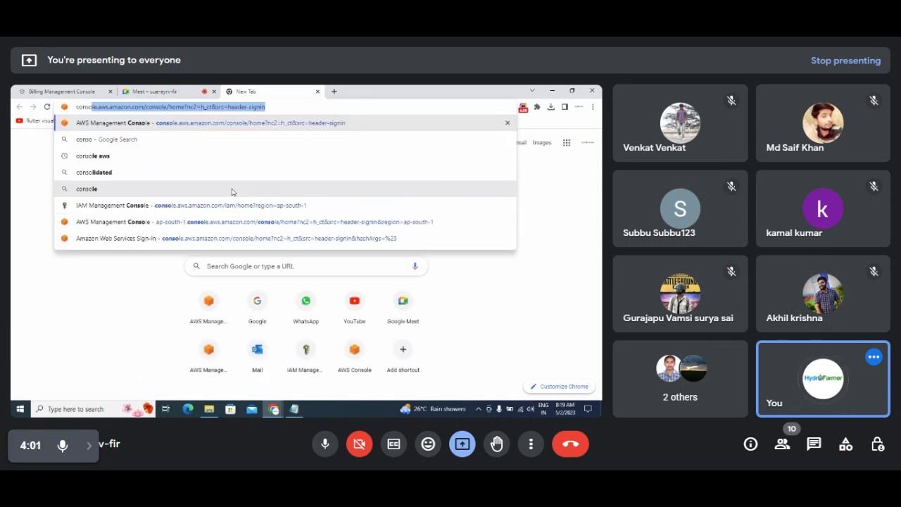
pyautogui.press('Return')
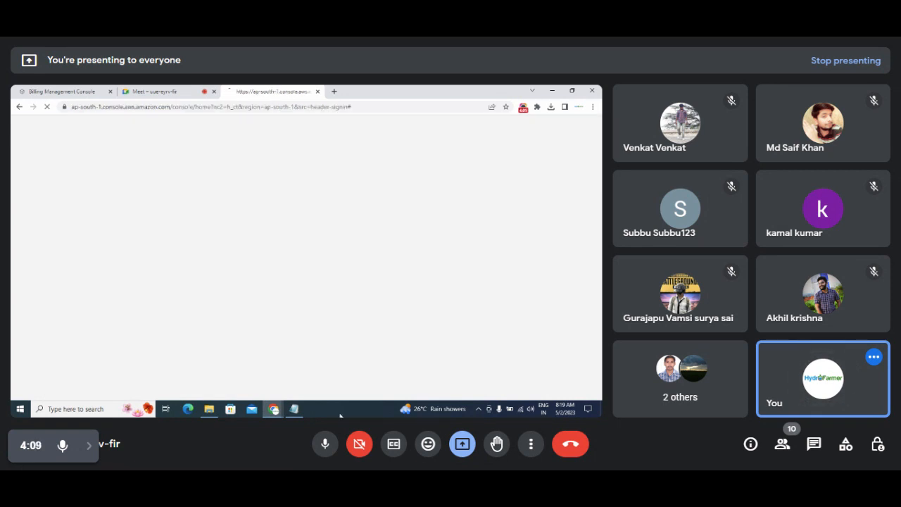
# Maximize the notes, add a 'Steps :' heading under Auto Scaling, then return to Chrome.
pyautogui.click(293, 408)
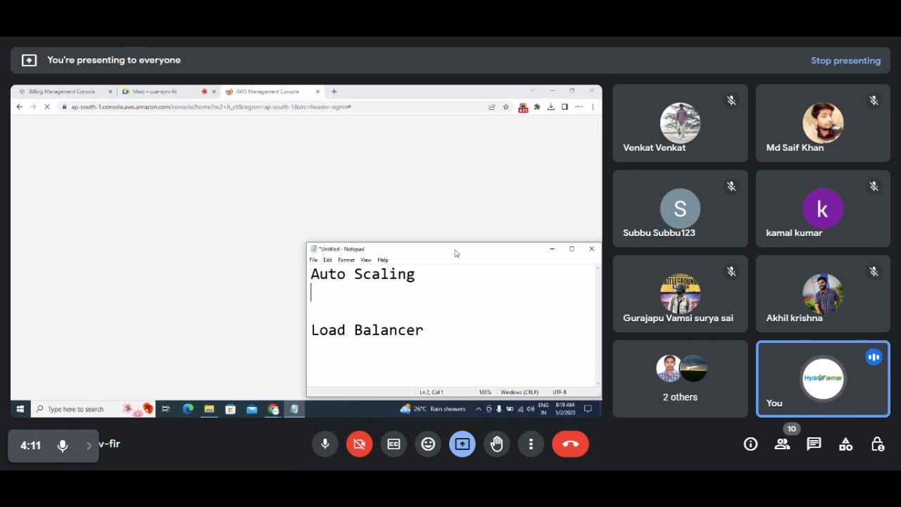
pyautogui.doubleClick(455, 251)
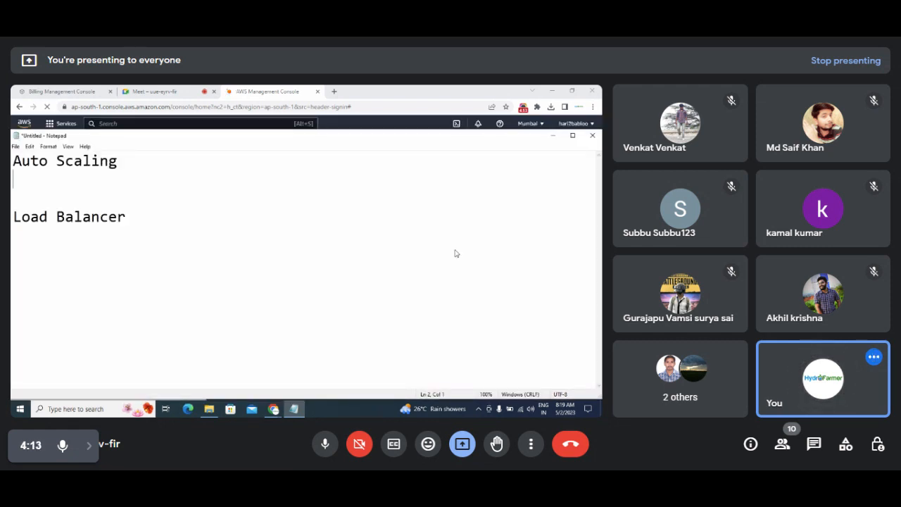
pyautogui.press('Return')
pyautogui.press('Return')
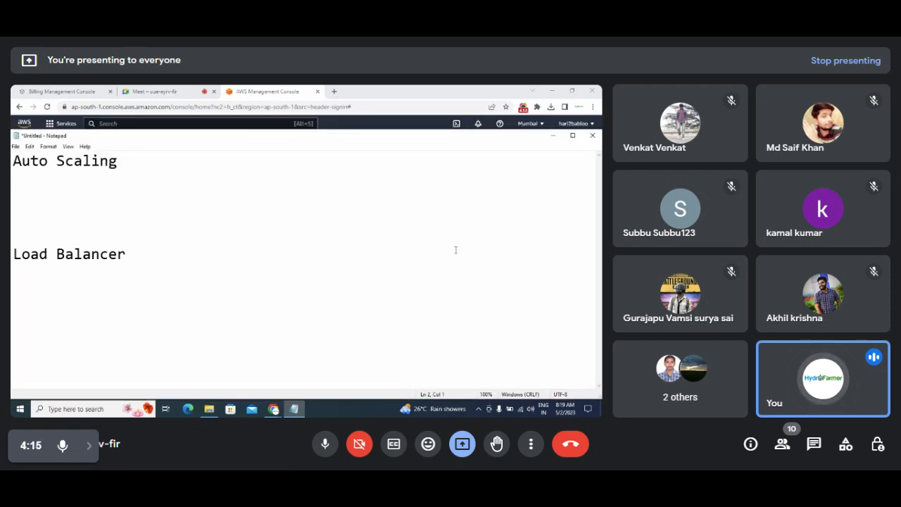
pyautogui.press('Return')
pyautogui.write('Steps :')
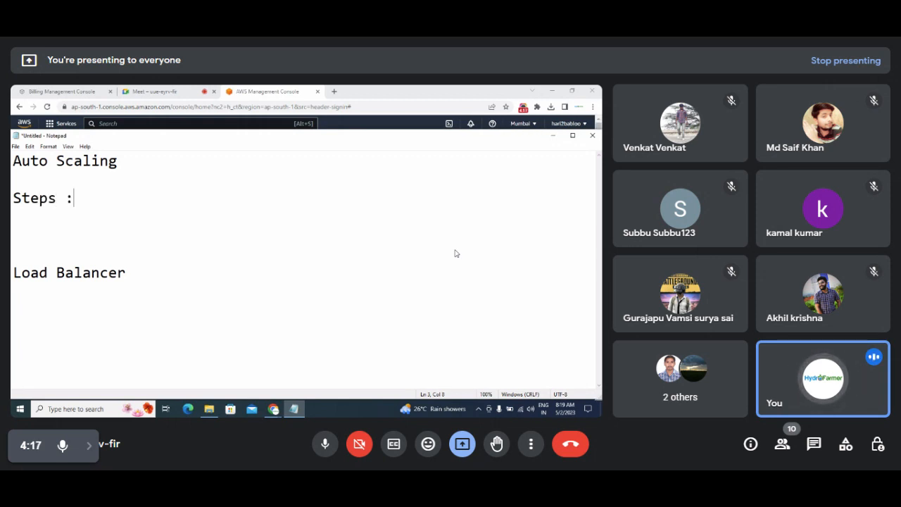
pyautogui.press('Return')
pyautogui.press('Return')
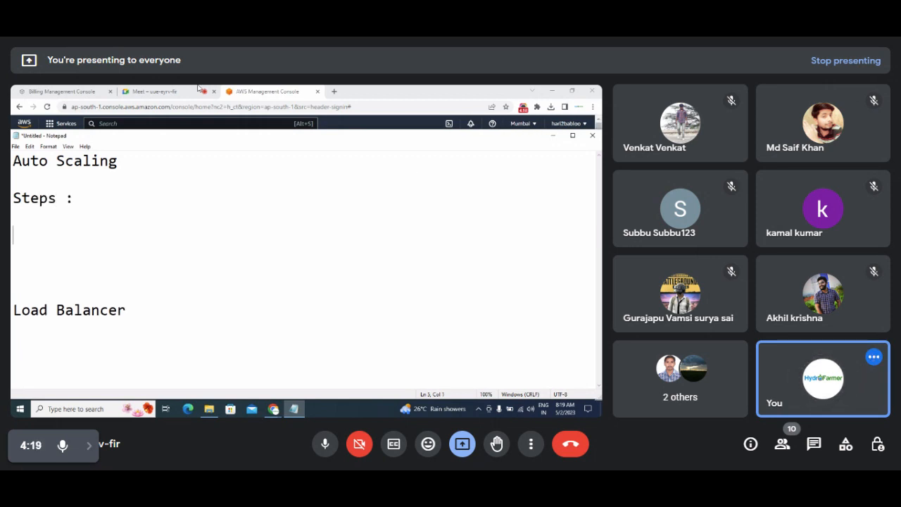
pyautogui.click(410, 95)
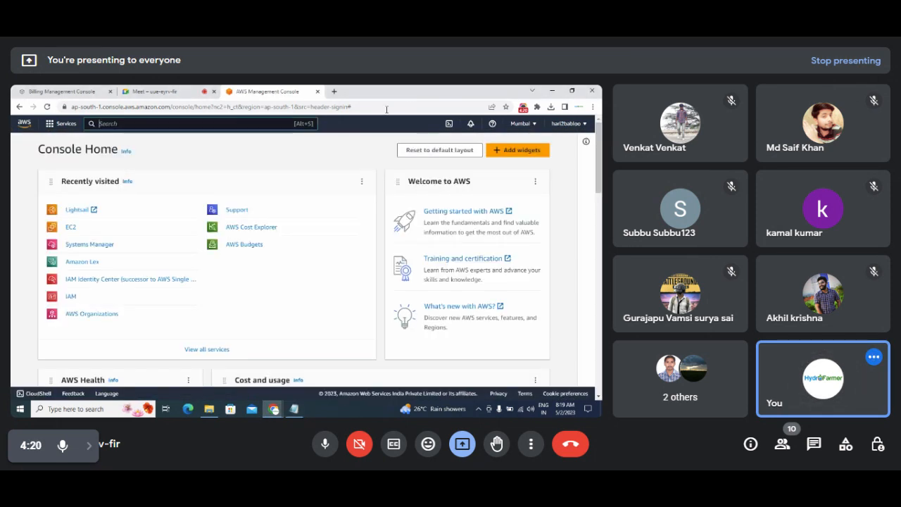
# Open EC2's Auto Scaling Launch Configurations page, then start typing 'Launch Configuration' in the notes.
pyautogui.click(71, 230)
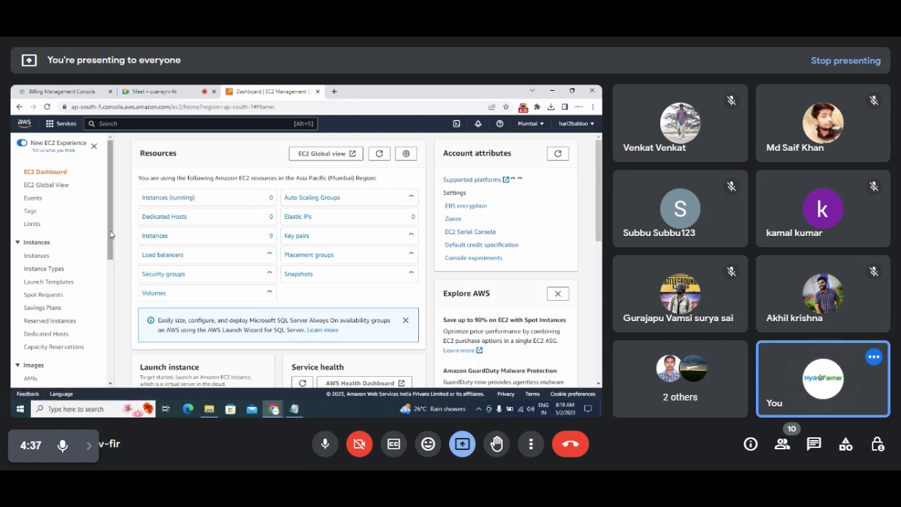
pyautogui.moveTo(110, 237); pyautogui.dragTo(102, 363)
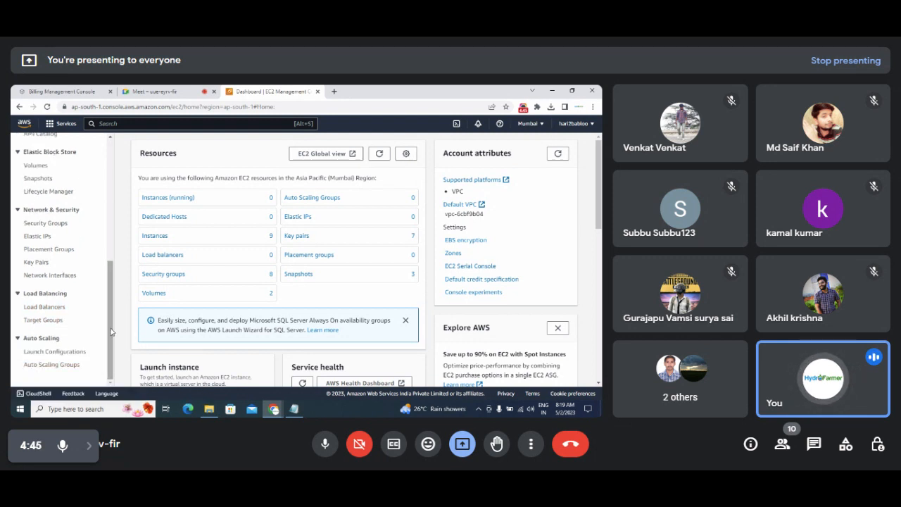
pyautogui.click(64, 354)
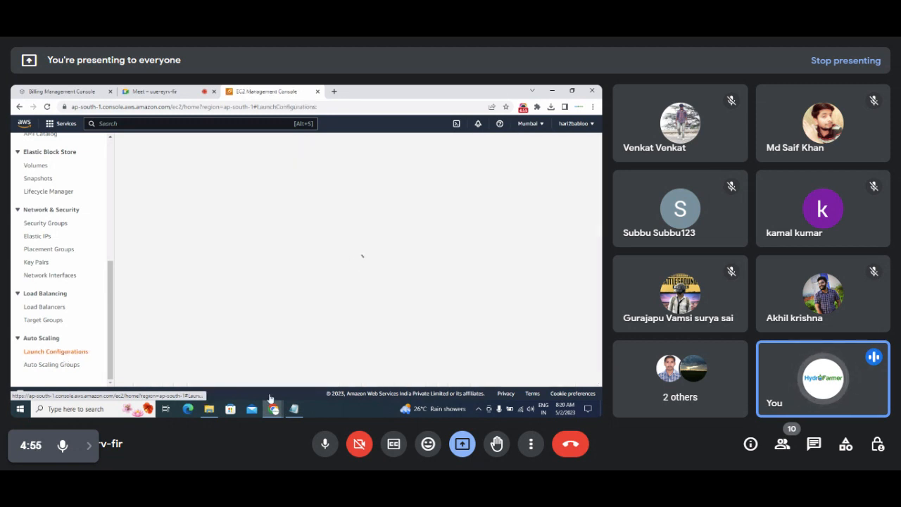
pyautogui.click(294, 409)
pyautogui.write('Launch')
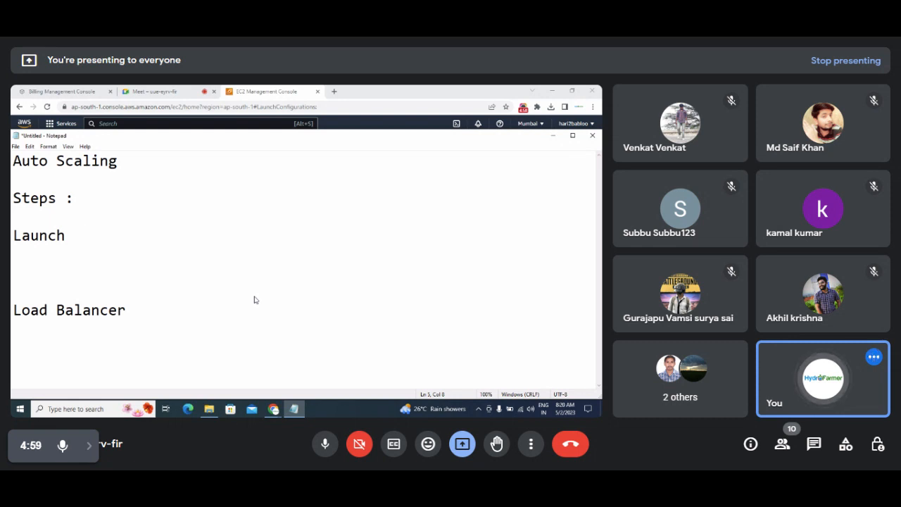
pyautogui.write(' Configurato')
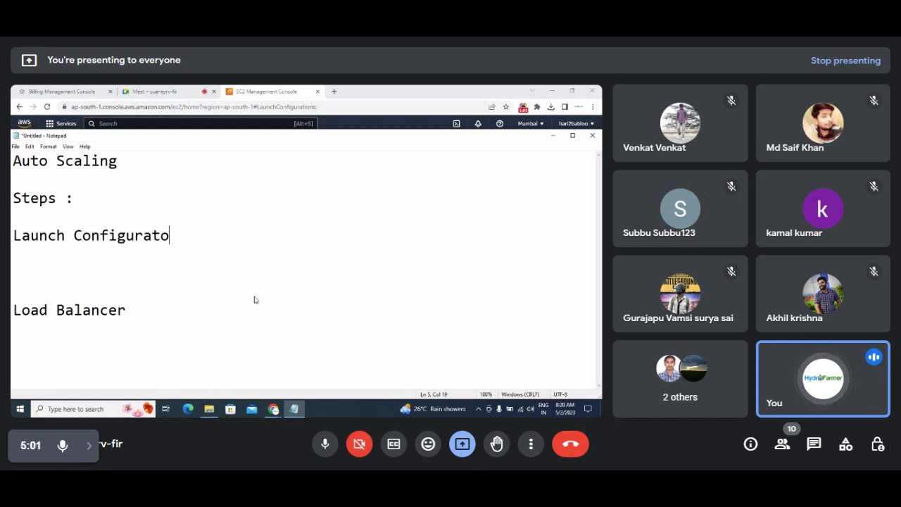
# Complete the first step as 'Launch Configuration :' and start a new line below it.
pyautogui.press('BackSpace')
pyautogui.write('ion')
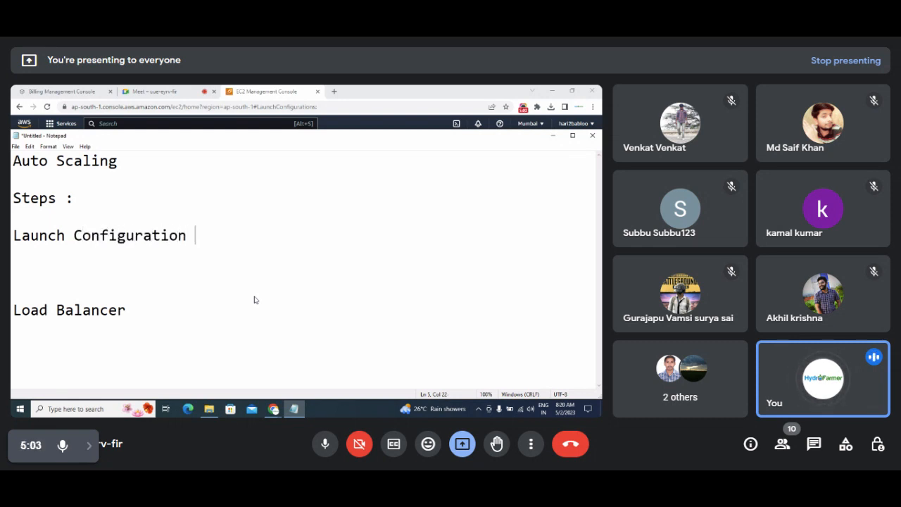
pyautogui.write(' :')
pyautogui.press('Return')
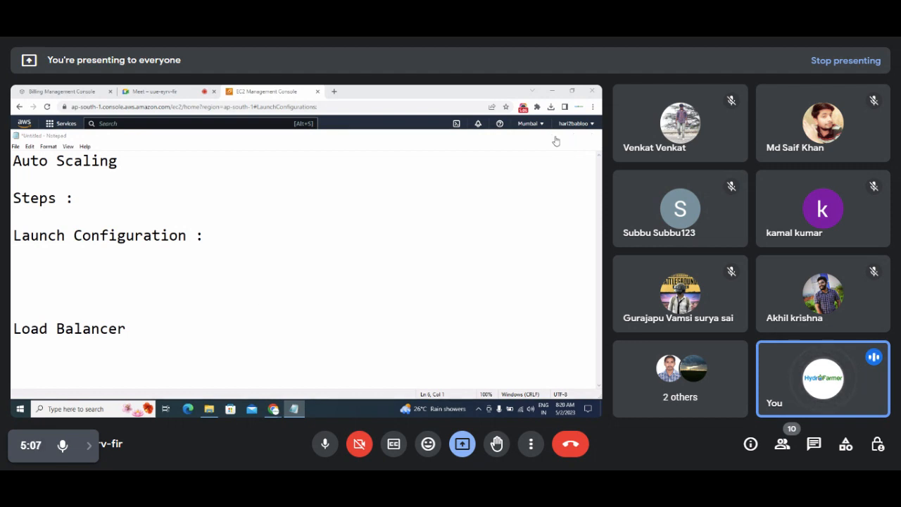
# Hide the notes, open the EC2 Instances list, and start launching a new instance.
pyautogui.click(554, 136)
pyautogui.scroll(5, 112, 243)
pyautogui.scroll(4, 112, 243)
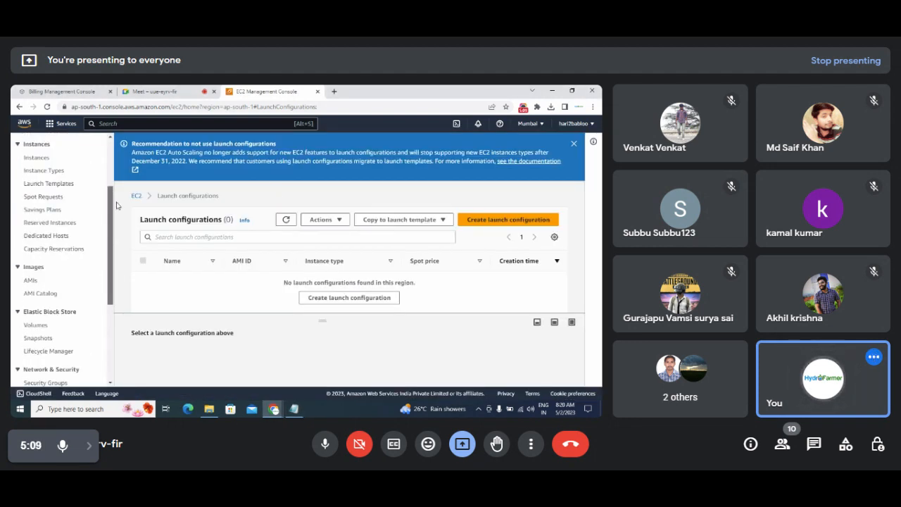
pyautogui.click(42, 233)
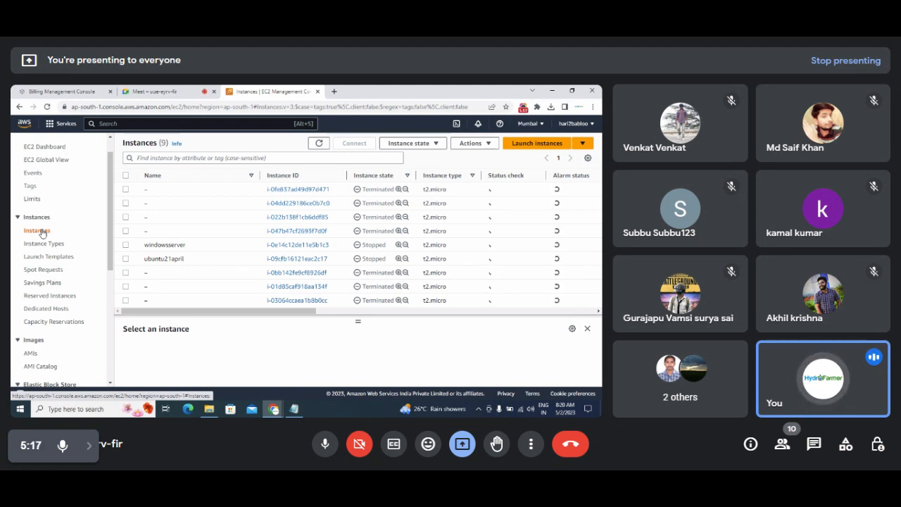
pyautogui.click(519, 145)
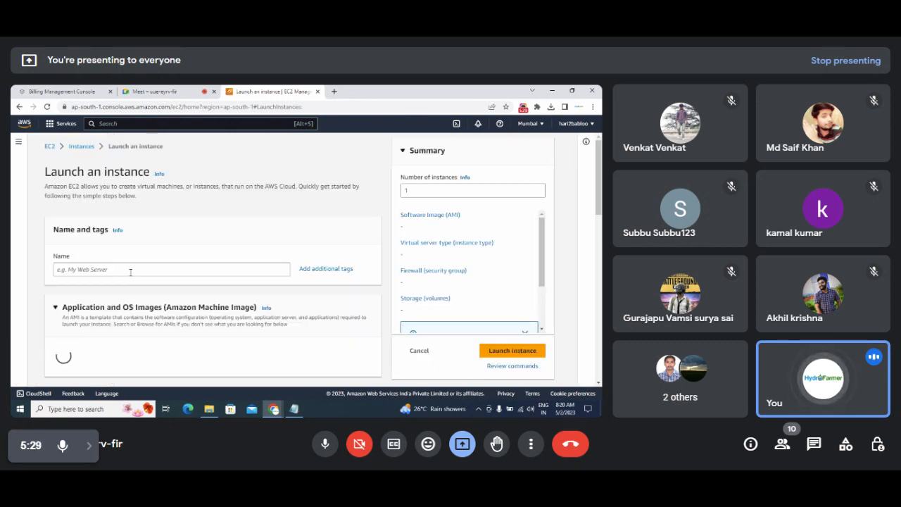
# Enter 'FlipkartBigBillionServer' in the instance Name field, fixing the typo.
pyautogui.click(131, 272)
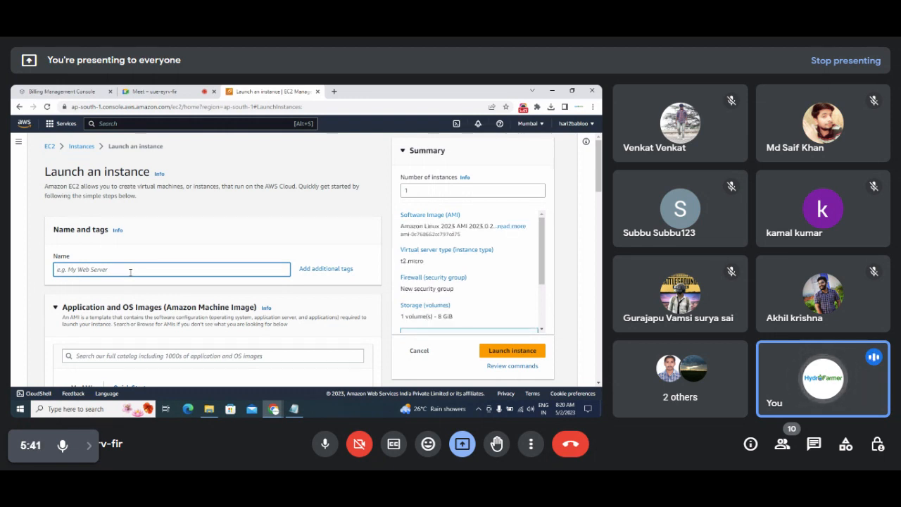
pyautogui.write('Fi')
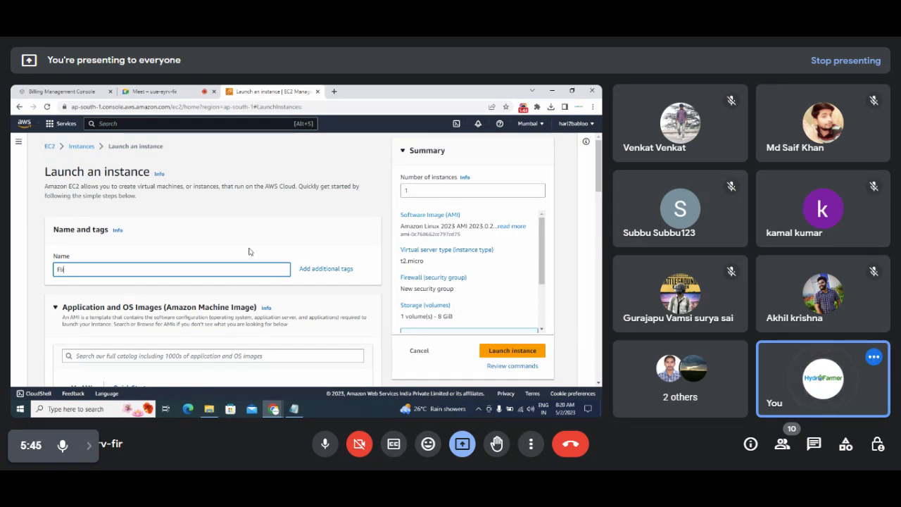
pyautogui.write('lipkartBigBillionS')
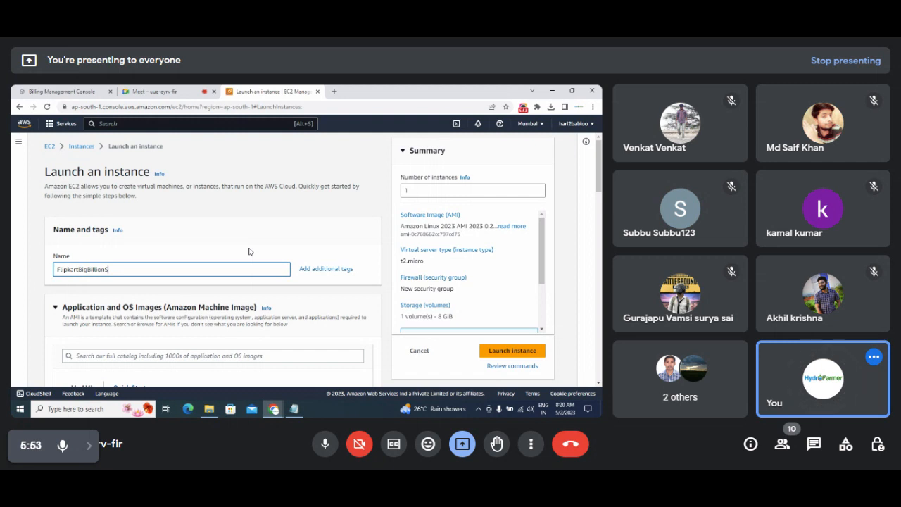
pyautogui.write('ervwer')
pyautogui.press('BackSpace')
pyautogui.press('BackSpace')
pyautogui.press('BackSpace')
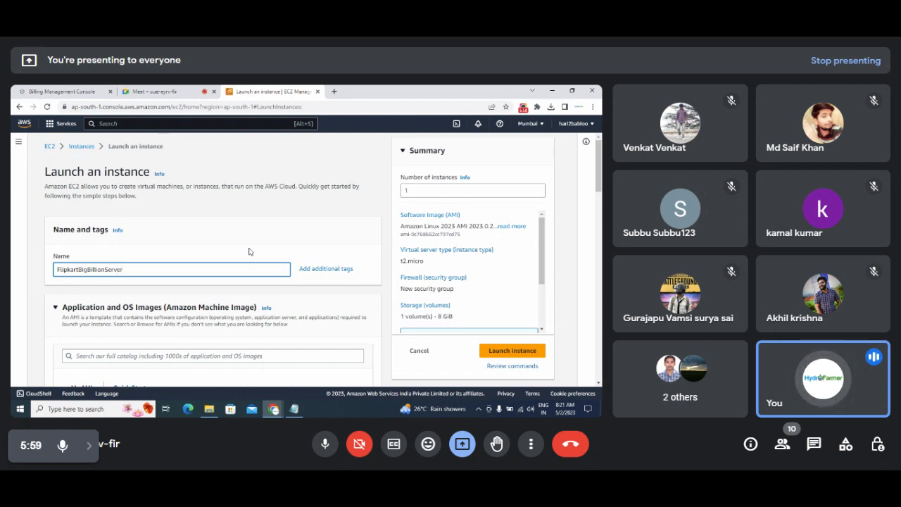
# Pick the Windows Quick Start image, keeping Microsoft Windows Server 2022 Base as the AMI.
pyautogui.write('er')
pyautogui.scroll(-5, 298, 210)
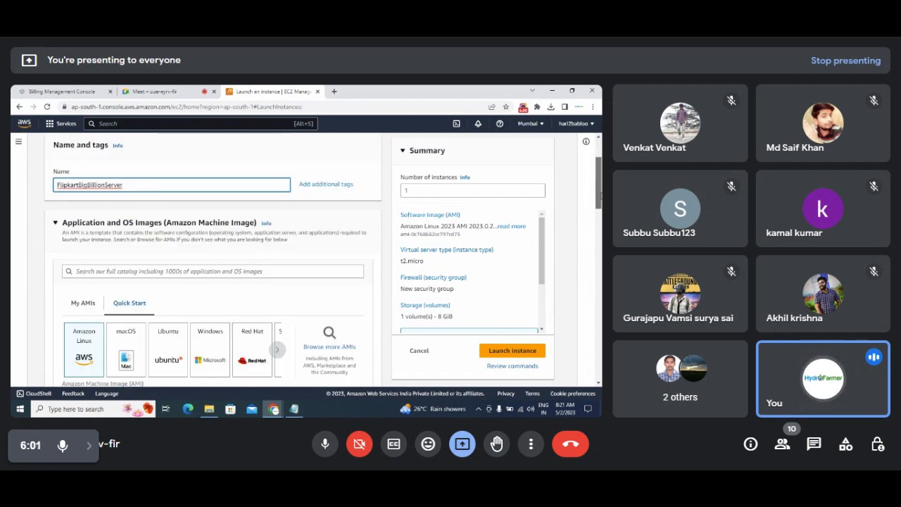
pyautogui.click(279, 212)
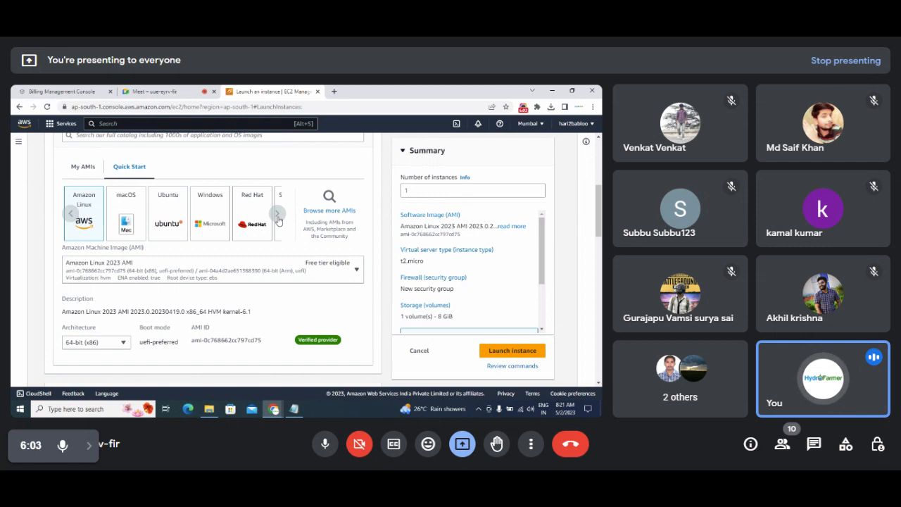
pyautogui.rightClick(279, 213)
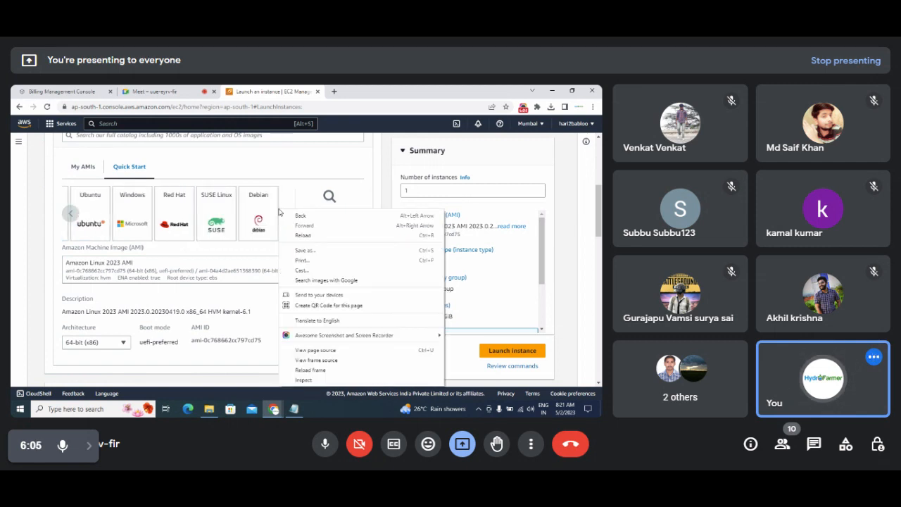
pyautogui.click(129, 213)
pyautogui.click(128, 214)
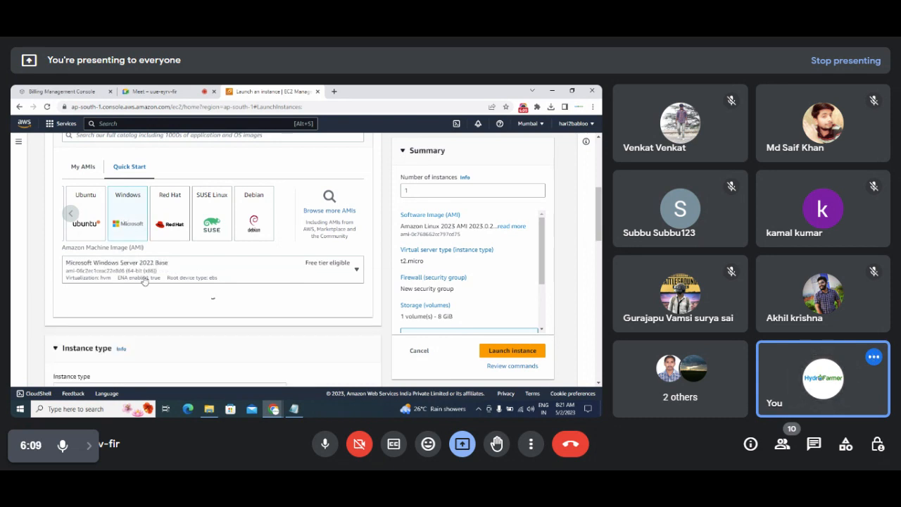
pyautogui.click(357, 272)
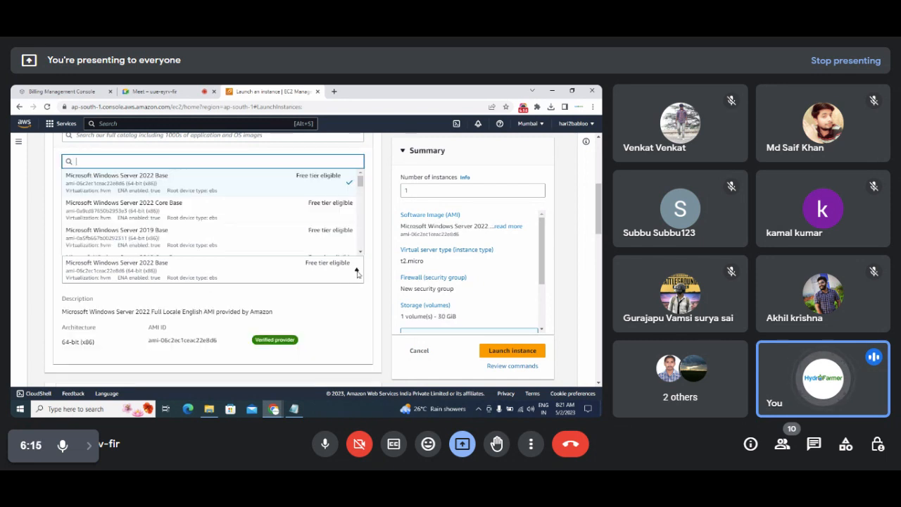
pyautogui.click(357, 273)
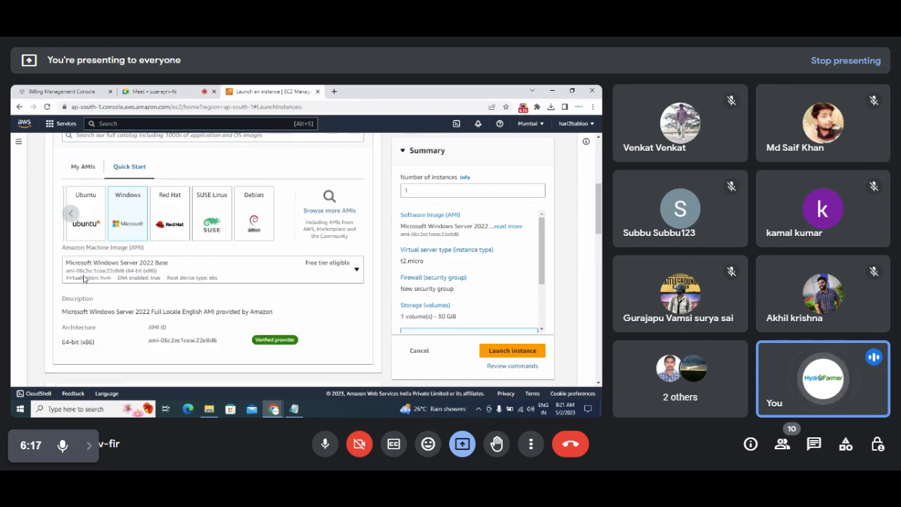
pyautogui.click(133, 266)
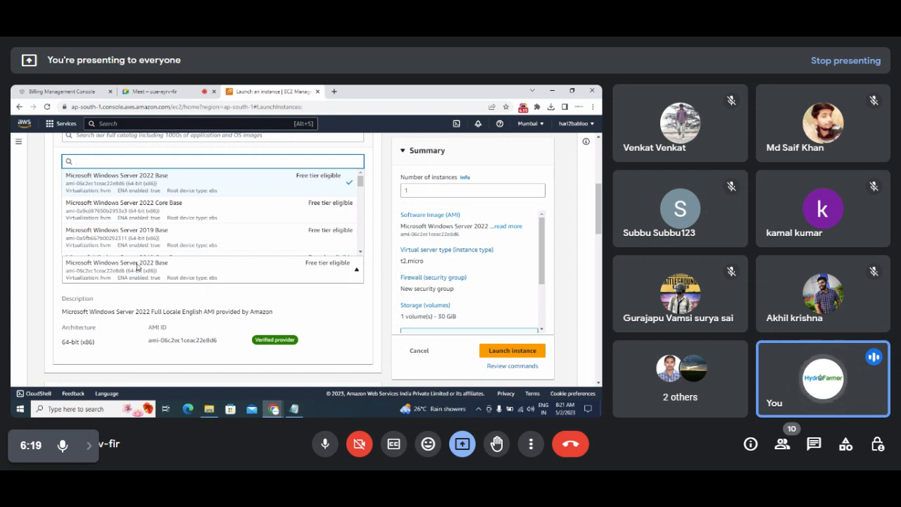
pyautogui.click(137, 266)
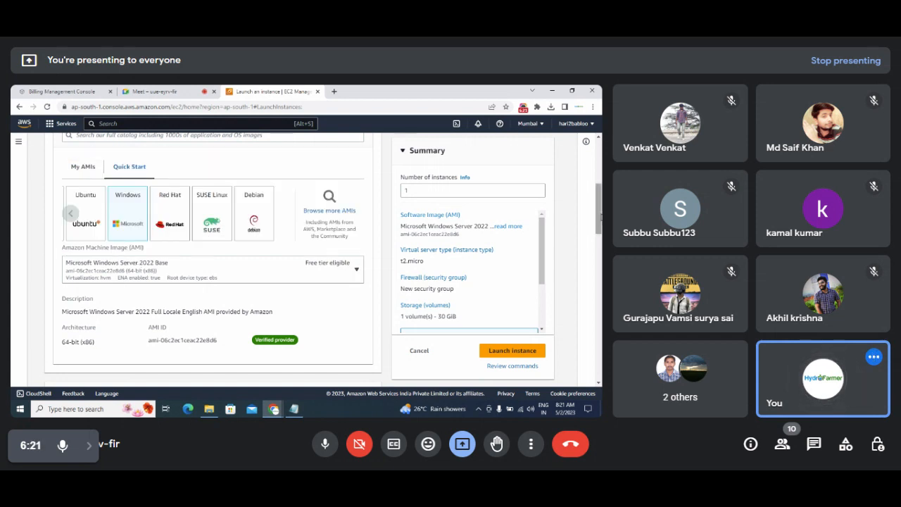
pyautogui.scroll(-5, 600, 218)
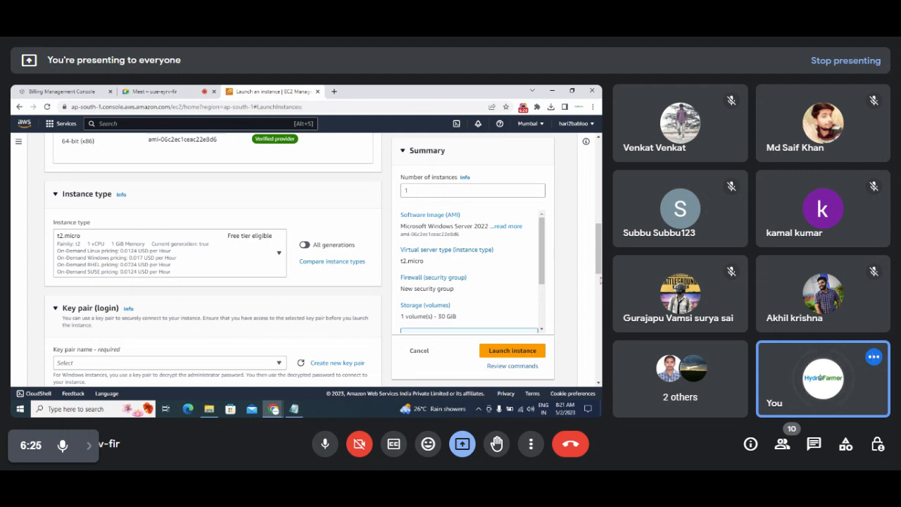
# Create a .pem key pair named 'flipkartbigbillion key' and use it for the instance.
pyautogui.scroll(-2, 256, 260)
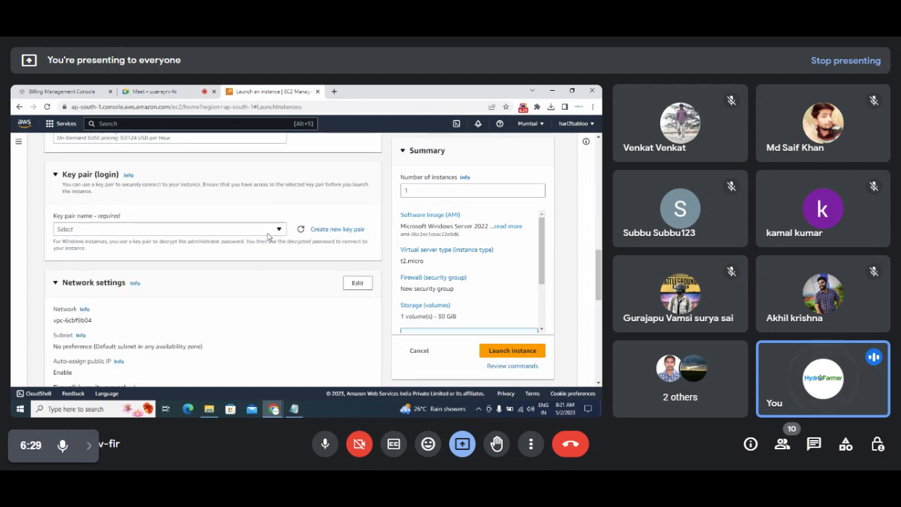
pyautogui.click(268, 232)
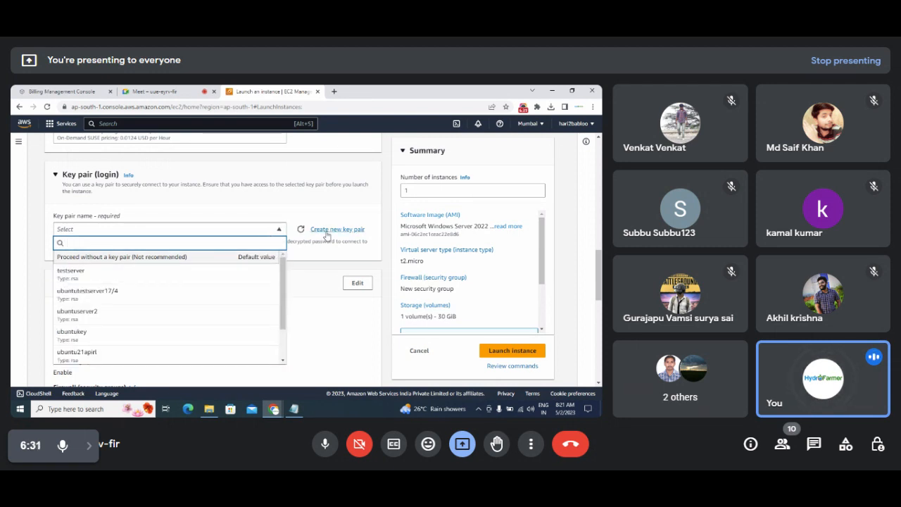
pyautogui.click(327, 231)
pyautogui.click(254, 261)
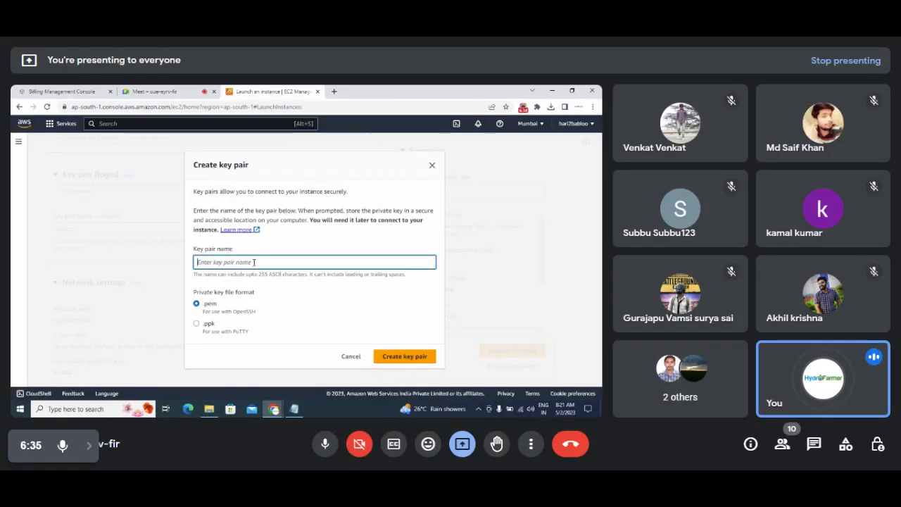
pyautogui.write('flip')
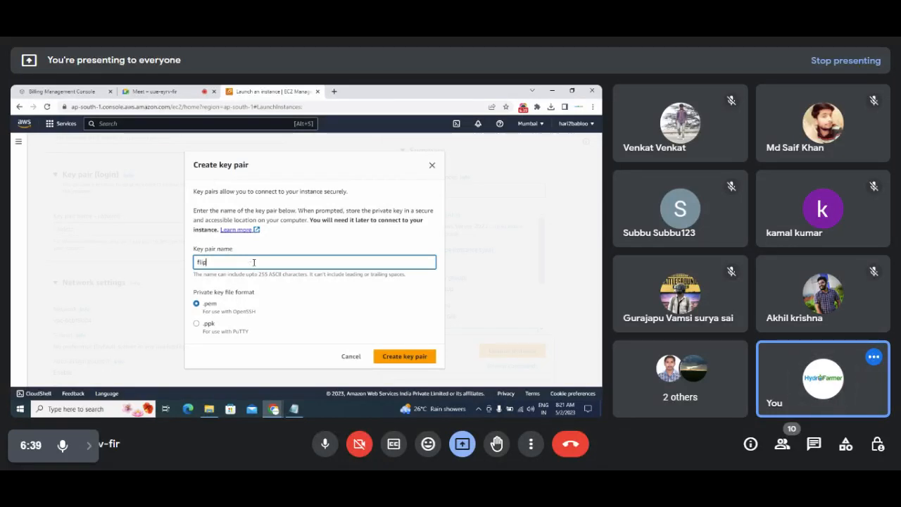
pyautogui.write('kartbigb')
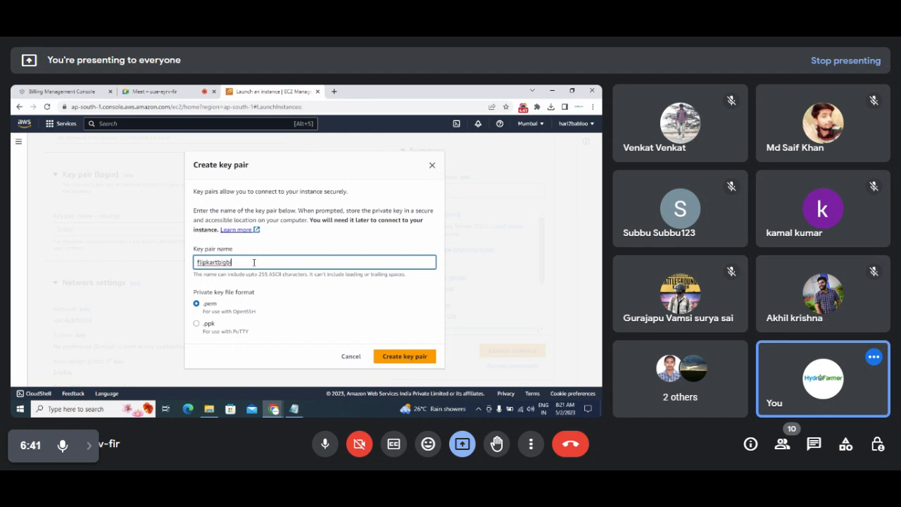
pyautogui.write('illion key')
pyautogui.click(402, 357)
pyautogui.click(392, 357)
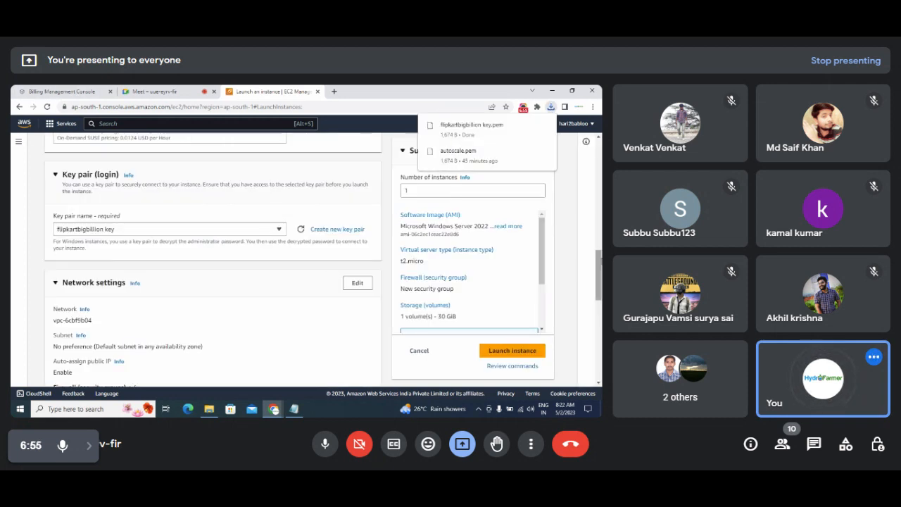
pyautogui.scroll(-3, 323, 259)
pyautogui.scroll(3, 211, 260)
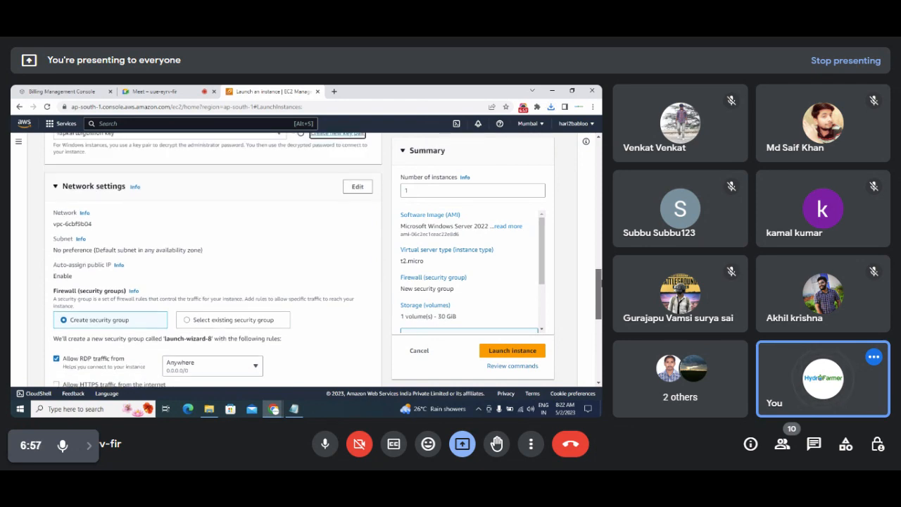
pyautogui.scroll(-3, 212, 260)
pyautogui.scroll(-1, 601, 295)
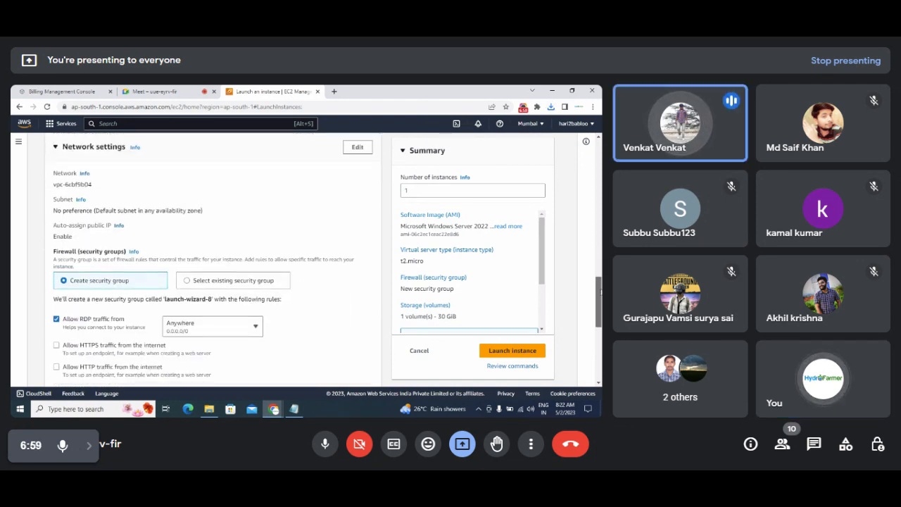
pyautogui.moveTo(600, 294); pyautogui.dragTo(597, 263)
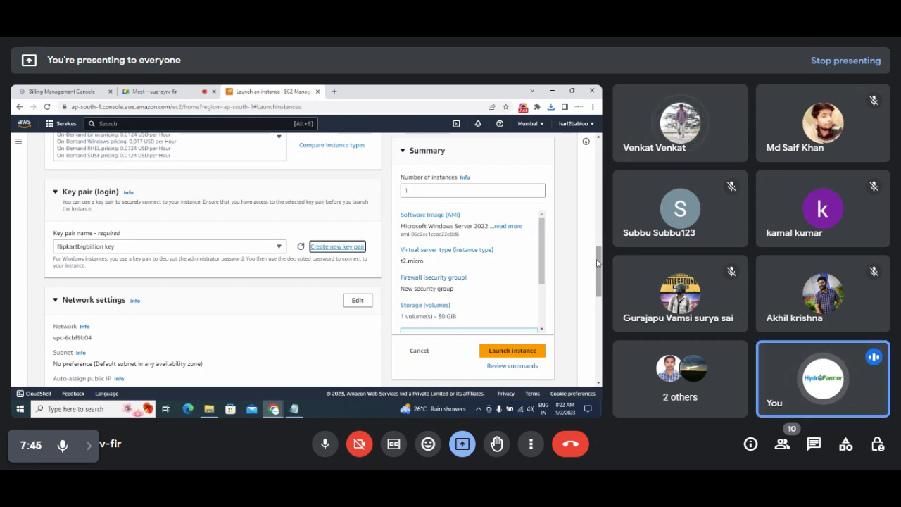
pyautogui.scroll(1, 597, 263)
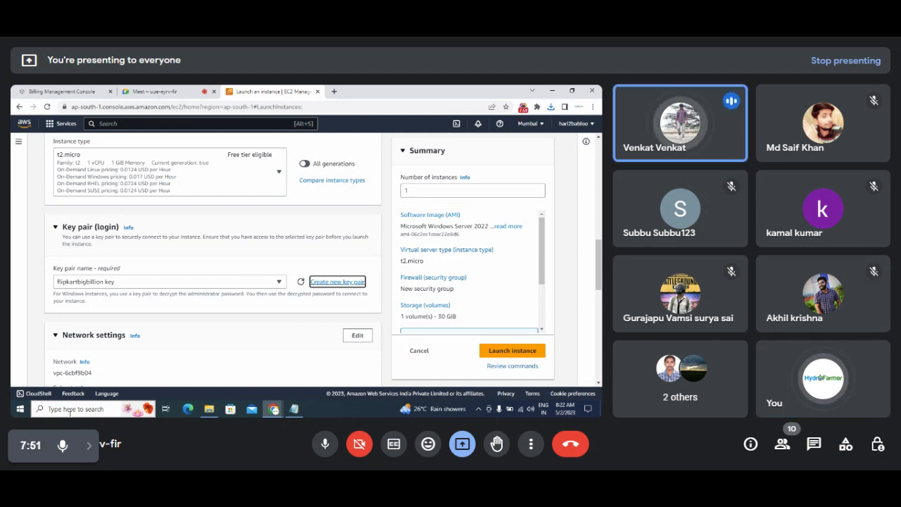
pyautogui.click(69, 411)
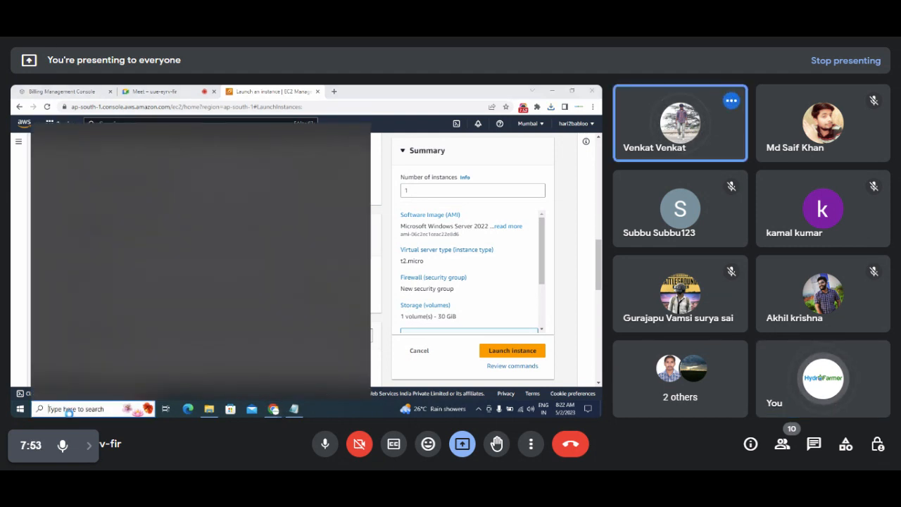
pyautogui.write('pu')
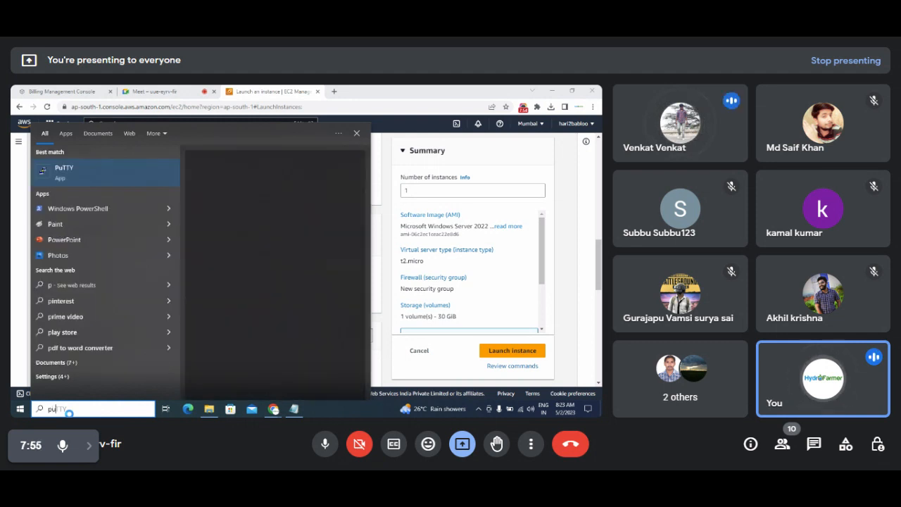
pyautogui.write('ttyYy')
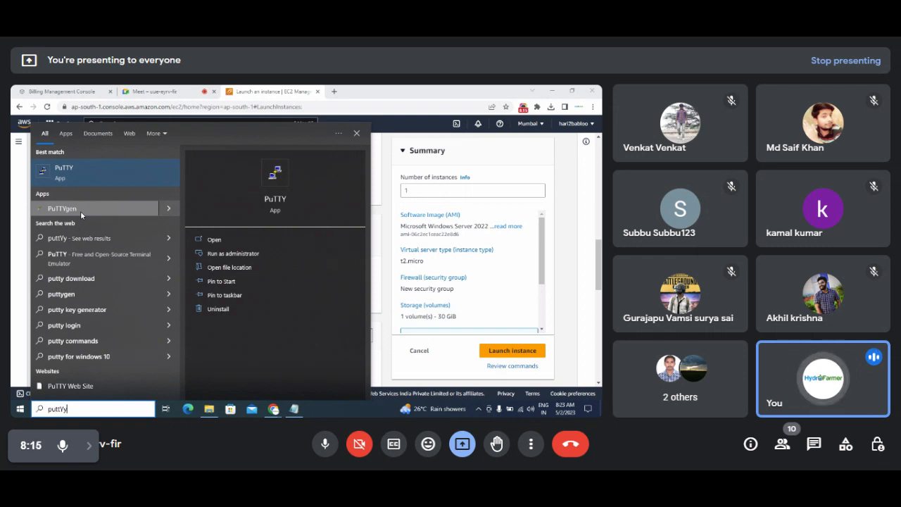
pyautogui.click(80, 209)
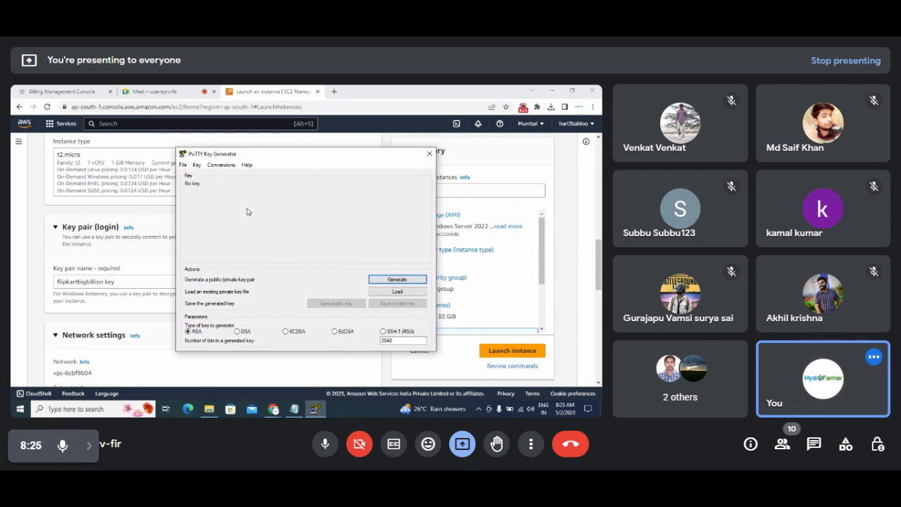
pyautogui.click(182, 165)
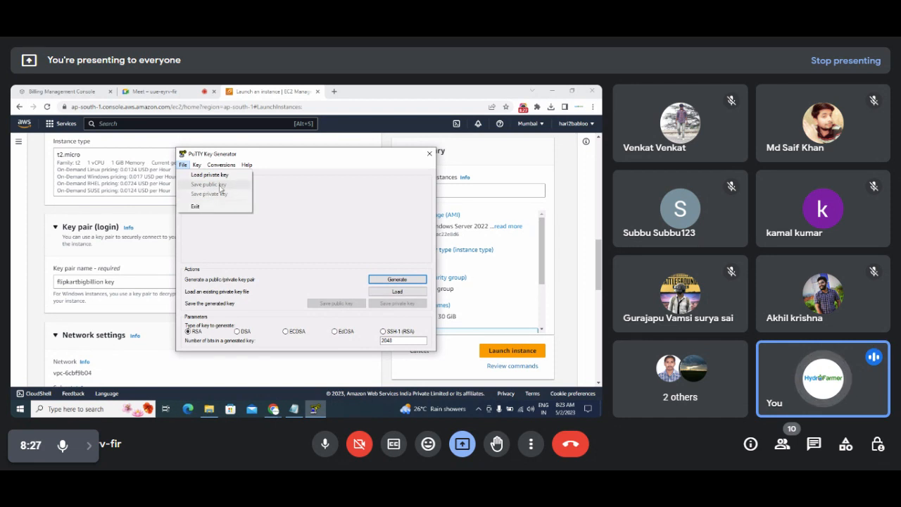
pyautogui.click(326, 211)
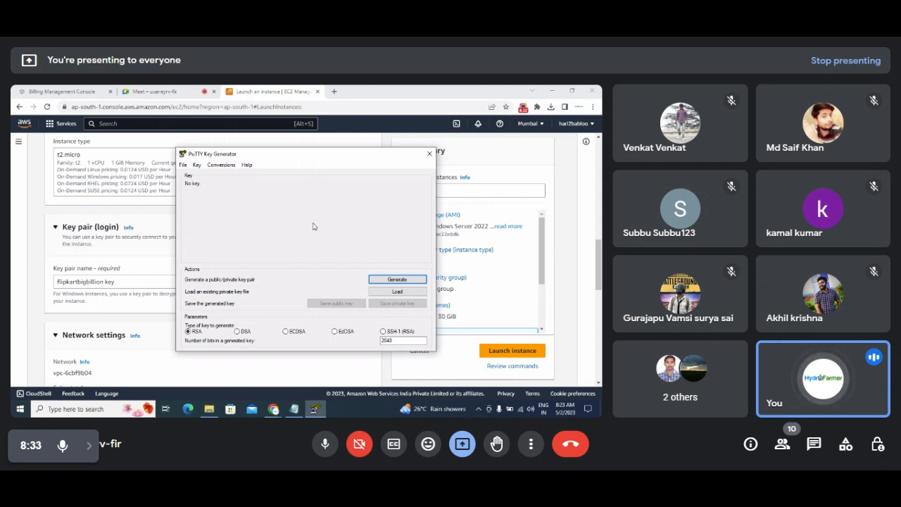
pyautogui.click(430, 154)
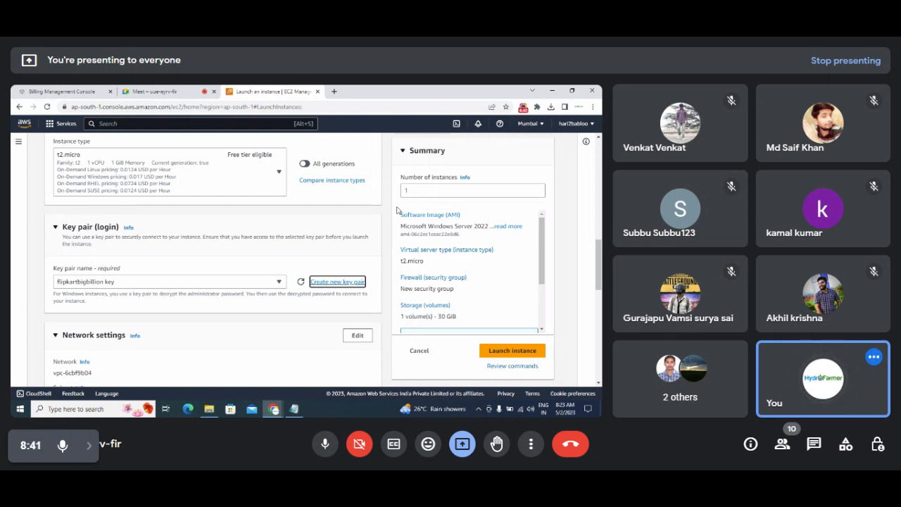
# Check the downloaded key file, then load the EC2 Instances list in a background tab.
pyautogui.moveTo(601, 257)
pyautogui.mouseDown()
pyautogui.moveTo(600, 244)
pyautogui.moveTo(599, 273)
pyautogui.mouseUp()
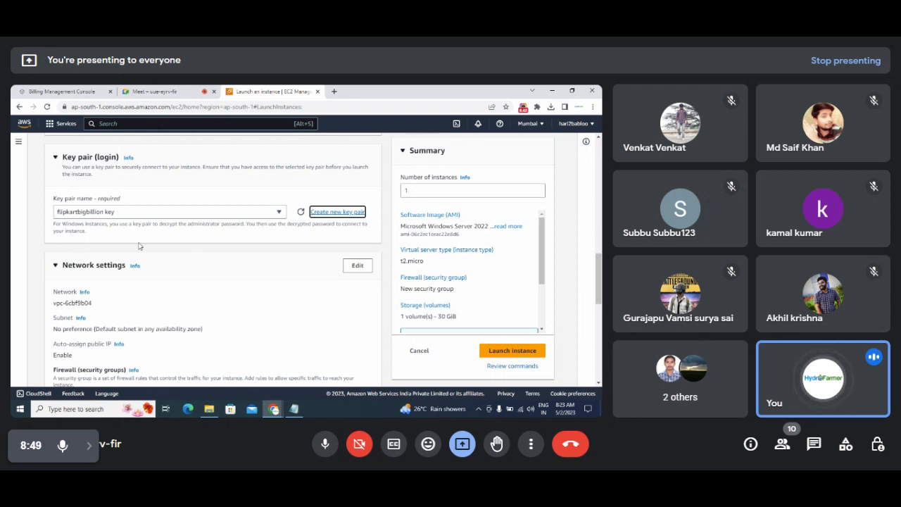
pyautogui.moveTo(601, 278); pyautogui.dragTo(601, 295)
pyautogui.click(550, 107)
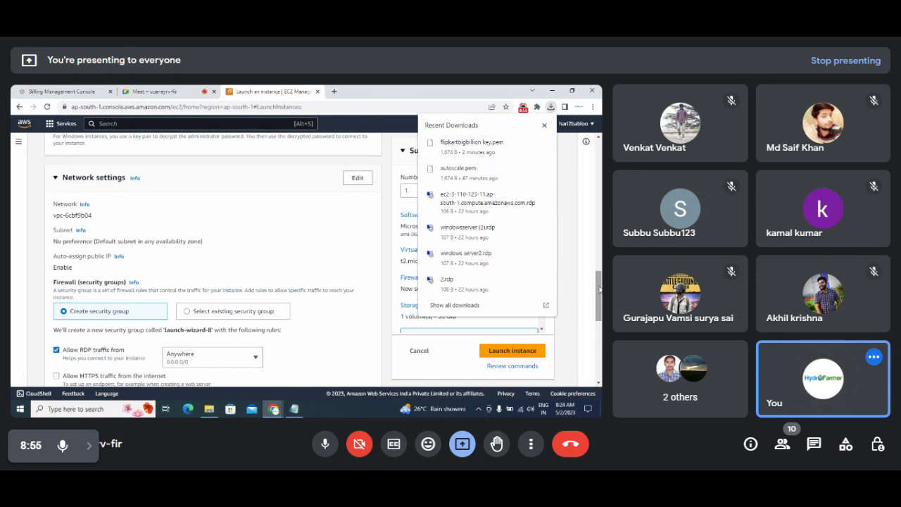
pyautogui.moveTo(599, 295); pyautogui.dragTo(599, 306)
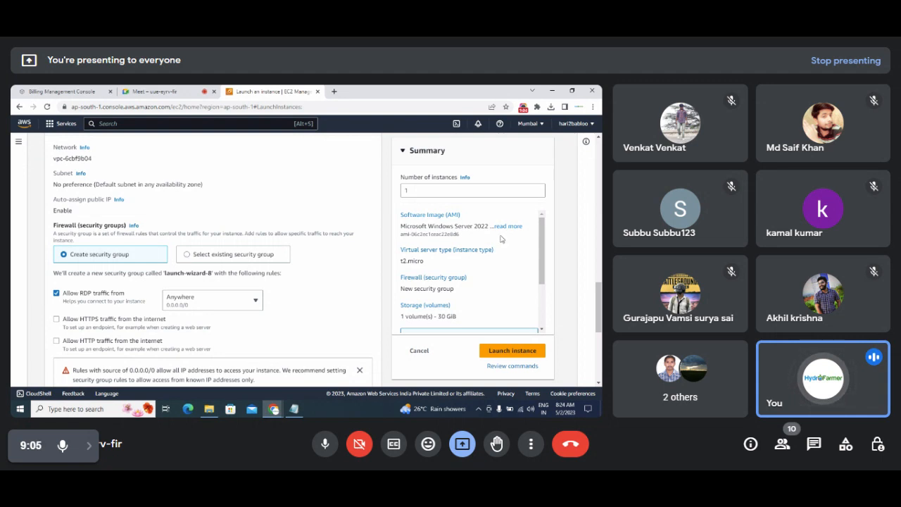
pyautogui.click(19, 143)
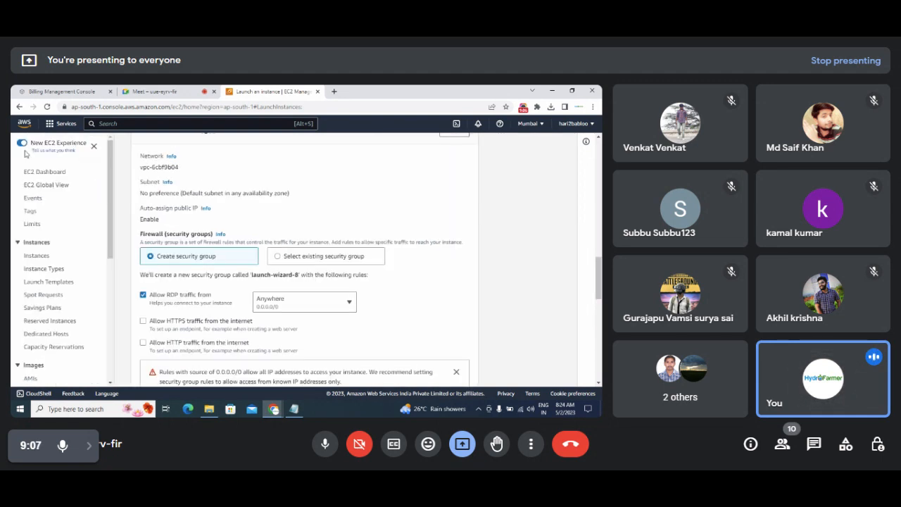
pyautogui.middleClick(36, 255)
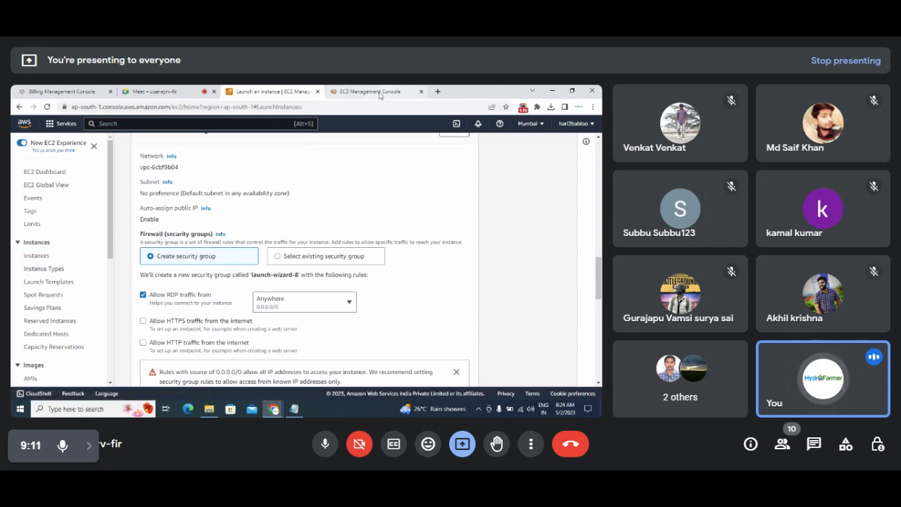
# Show the windowsserver instance's Security details in the new tab.
pyautogui.click(380, 93)
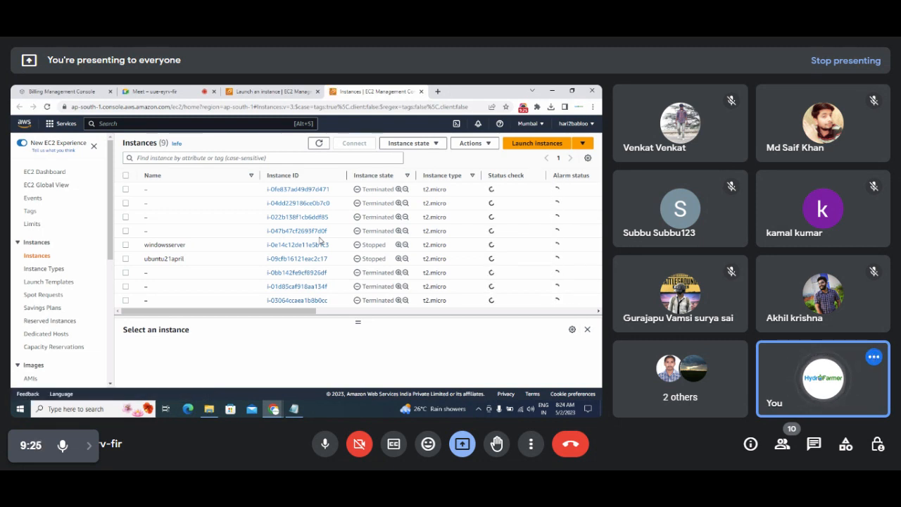
pyautogui.click(290, 247)
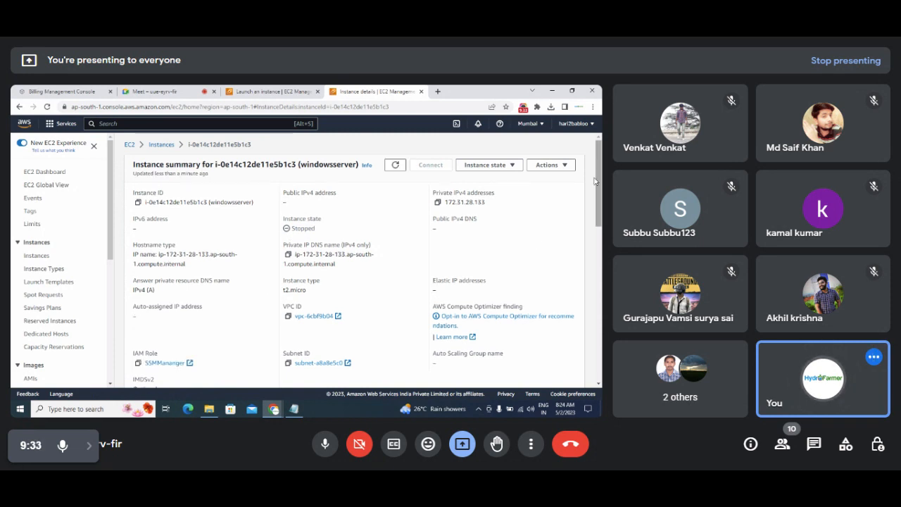
pyautogui.scroll(-3, 298, 278)
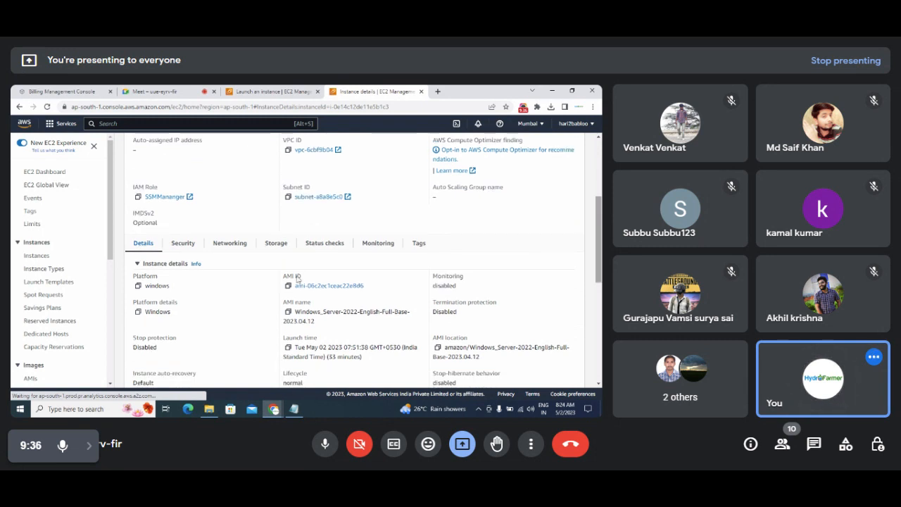
pyautogui.click(183, 243)
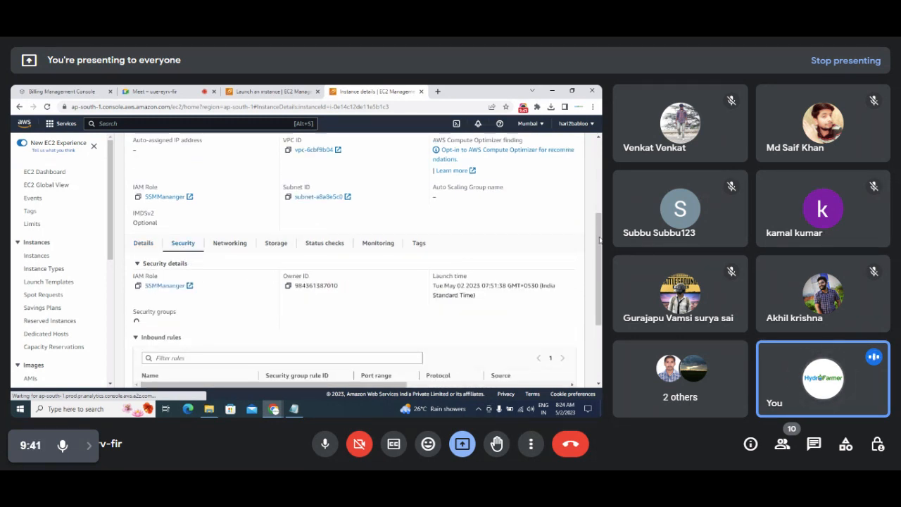
# Review its five inbound rules, noting RDP port 3389, and return to the launch form.
pyautogui.moveTo(600, 235); pyautogui.dragTo(600, 240)
pyautogui.scroll(-1, 600, 240)
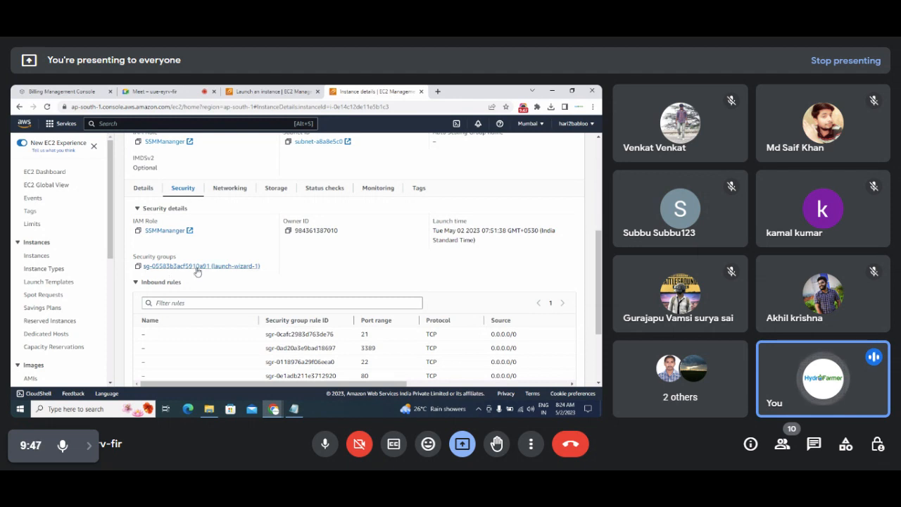
pyautogui.scroll(-1, 207, 276)
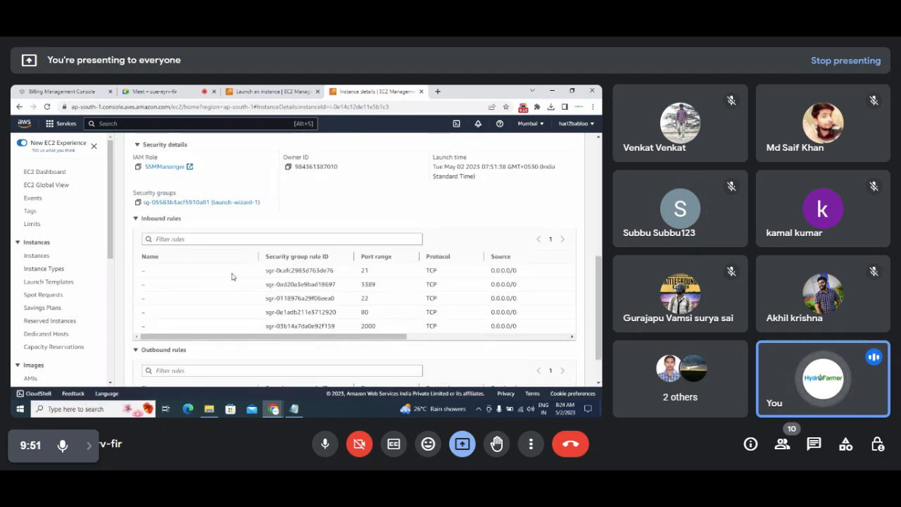
pyautogui.moveTo(217, 271); pyautogui.dragTo(459, 358)
pyautogui.click(457, 358)
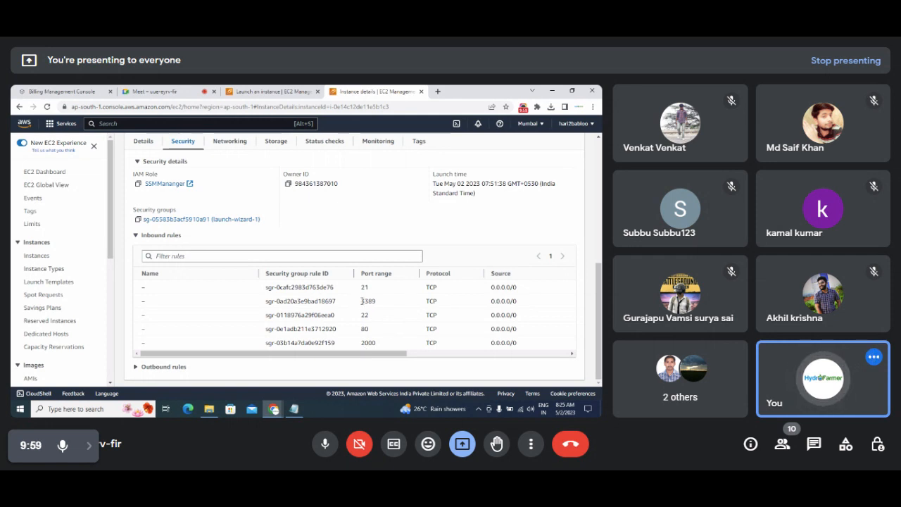
pyautogui.doubleClick(367, 301)
pyautogui.click(236, 91)
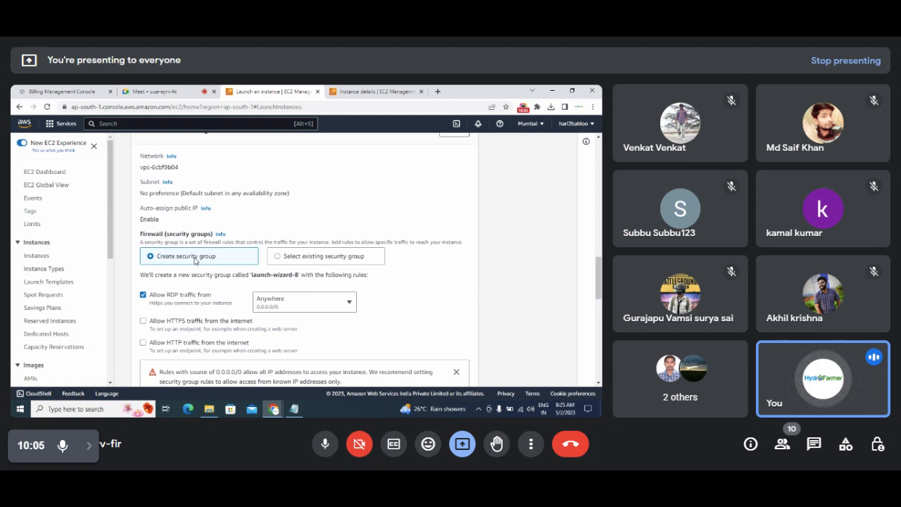
# Review the windowsserver inbound rule ports 21, 22, 80 and 2000.
pyautogui.click(376, 91)
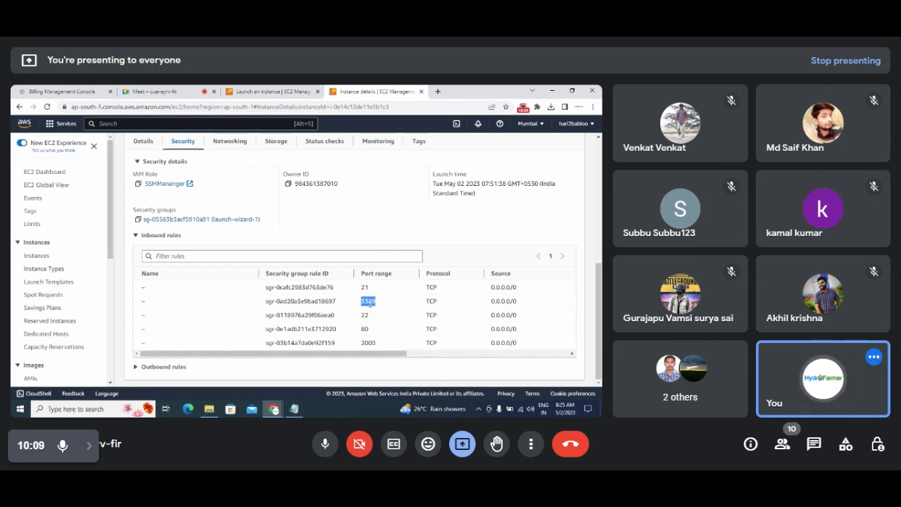
pyautogui.doubleClick(364, 287)
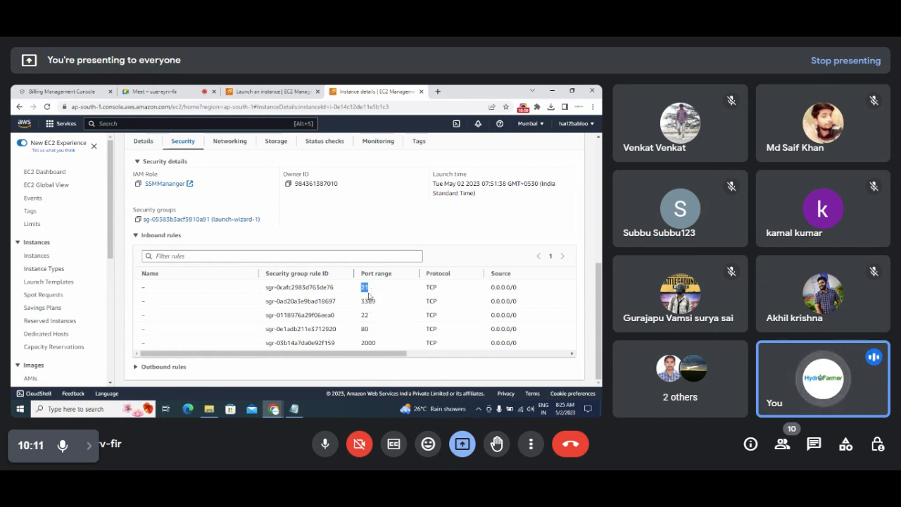
pyautogui.doubleClick(364, 315)
pyautogui.doubleClick(364, 329)
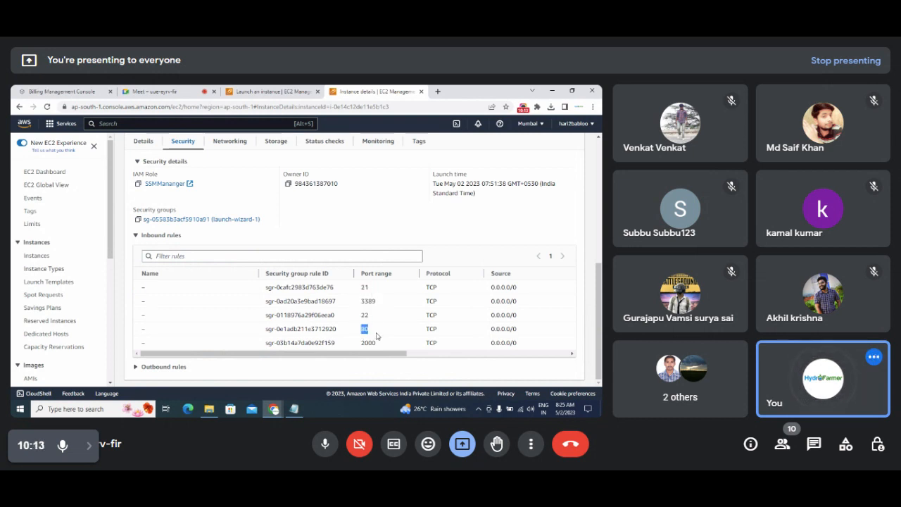
pyautogui.doubleClick(368, 342)
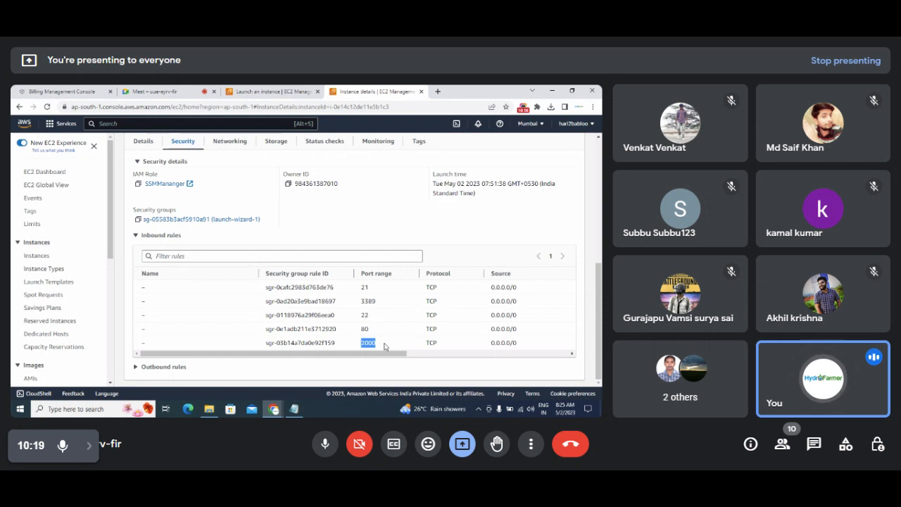
# Note the server's security group name, then return to the launch form.
pyautogui.click(274, 93)
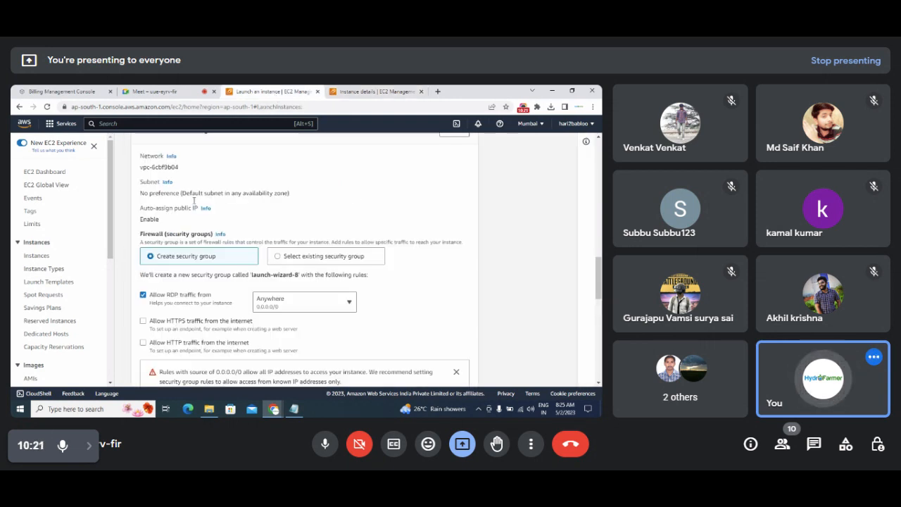
pyautogui.click(362, 91)
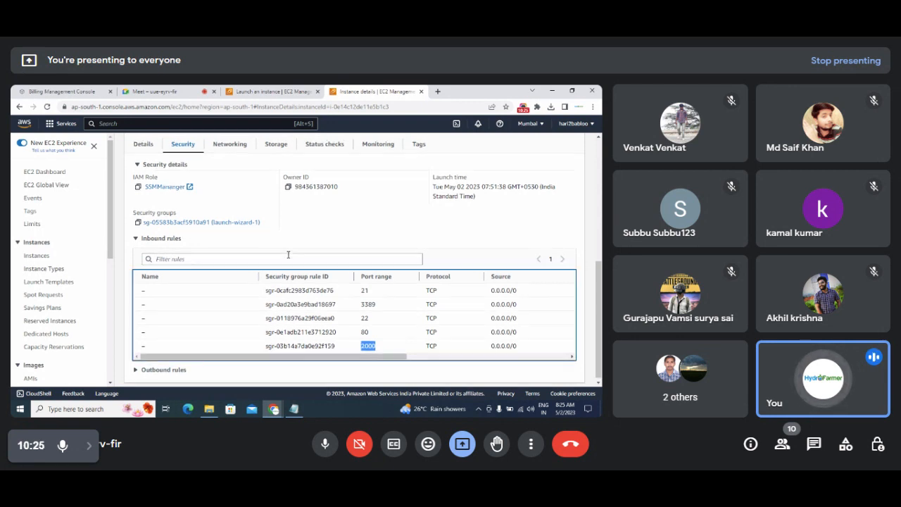
pyautogui.scroll(1, 287, 257)
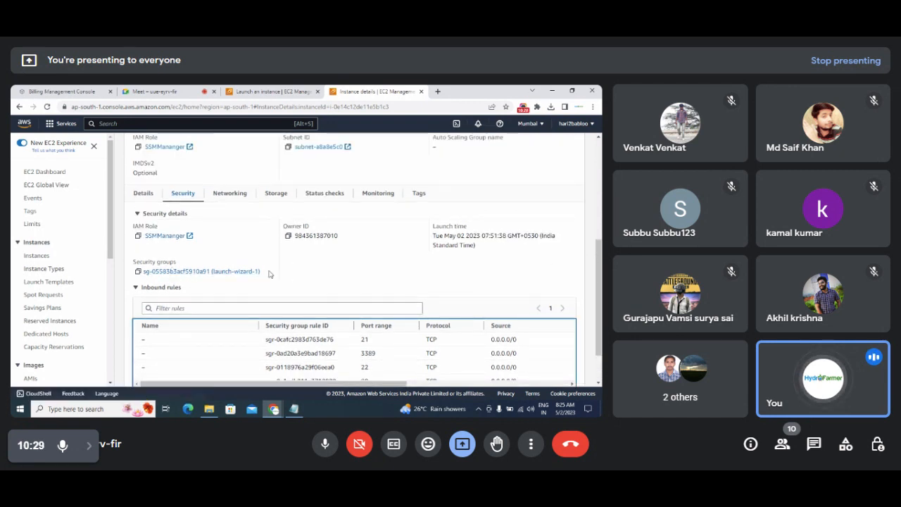
pyautogui.moveTo(260, 272); pyautogui.dragTo(143, 272)
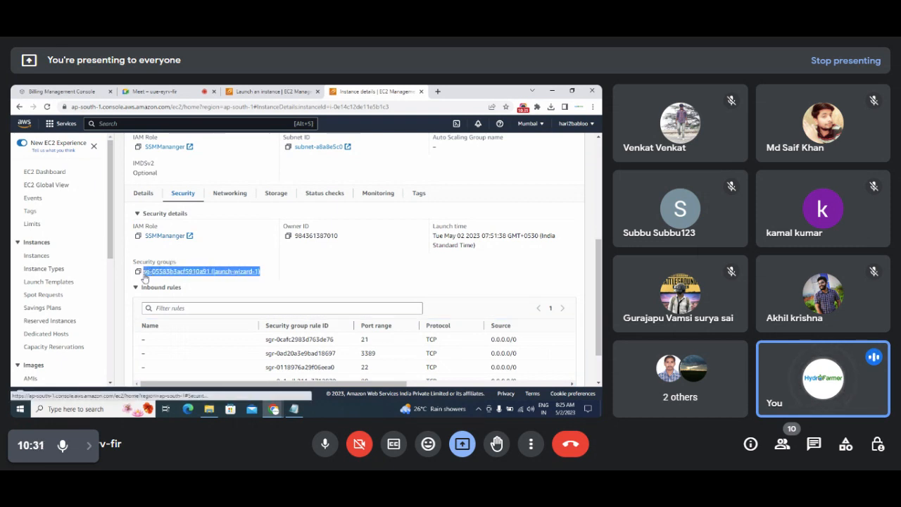
pyautogui.scroll(-1, 387, 334)
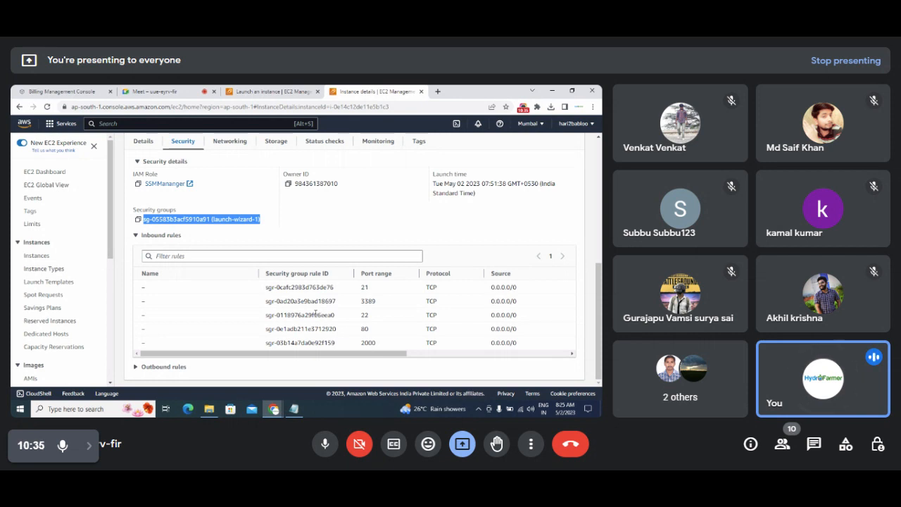
pyautogui.click(270, 91)
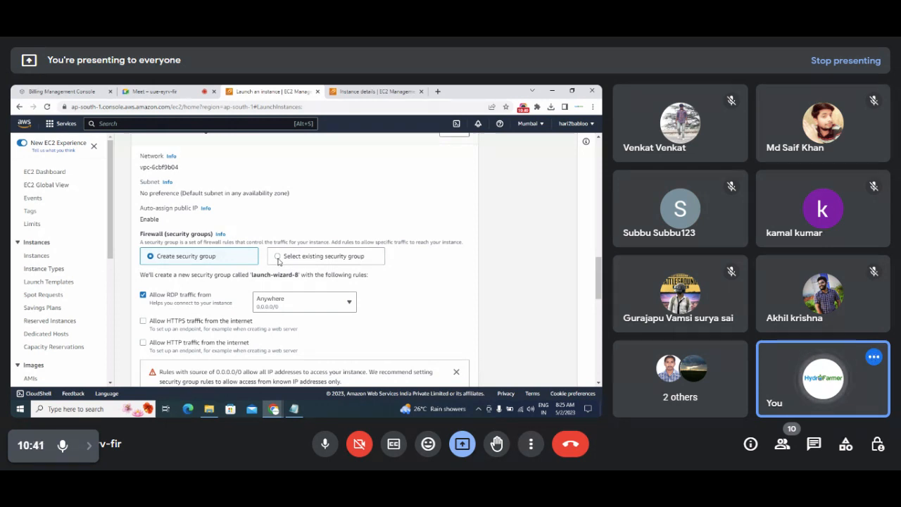
# Use existing security group launch-wizard-1 and confirm the 30 GiB storage size.
pyautogui.click(278, 258)
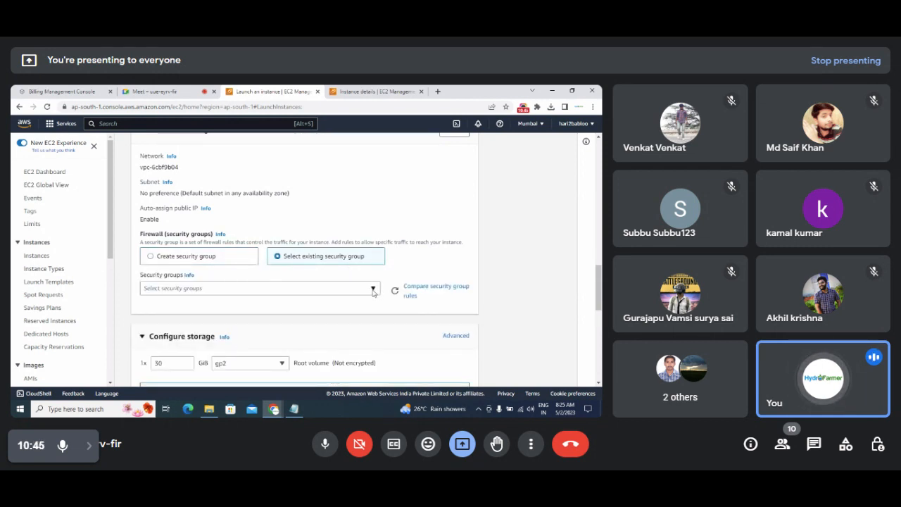
pyautogui.click(374, 290)
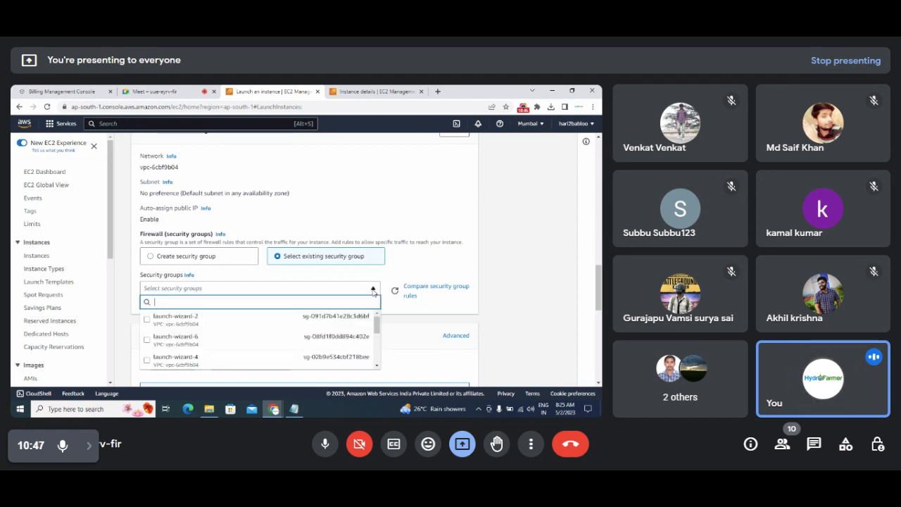
pyautogui.moveTo(599, 281); pyautogui.dragTo(601, 299)
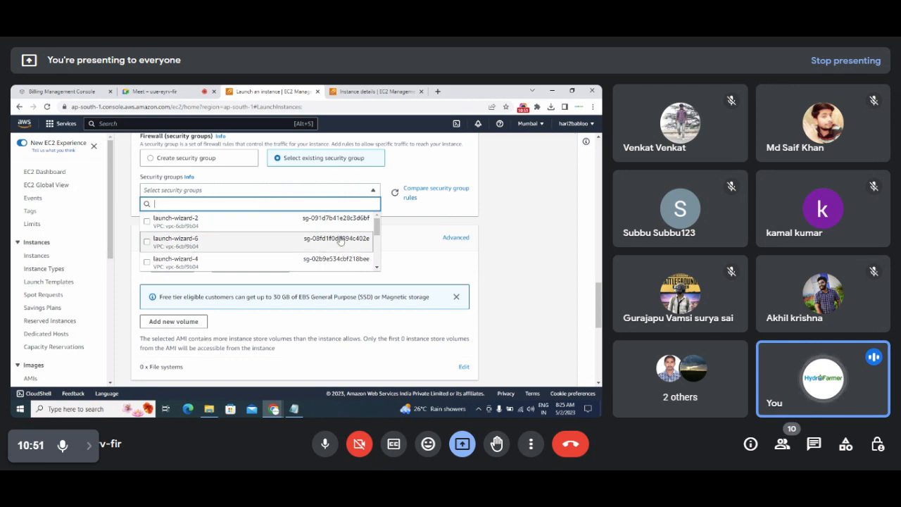
pyautogui.moveTo(377, 236); pyautogui.dragTo(378, 270)
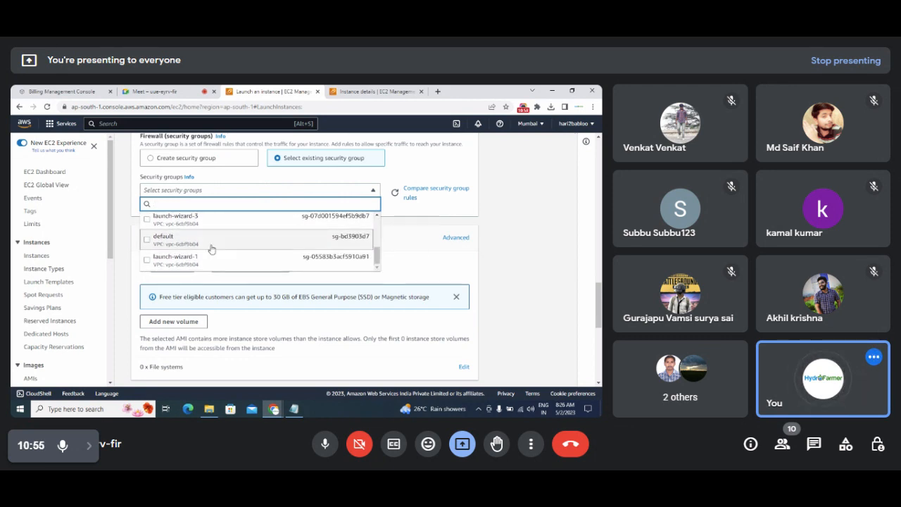
pyautogui.click(146, 262)
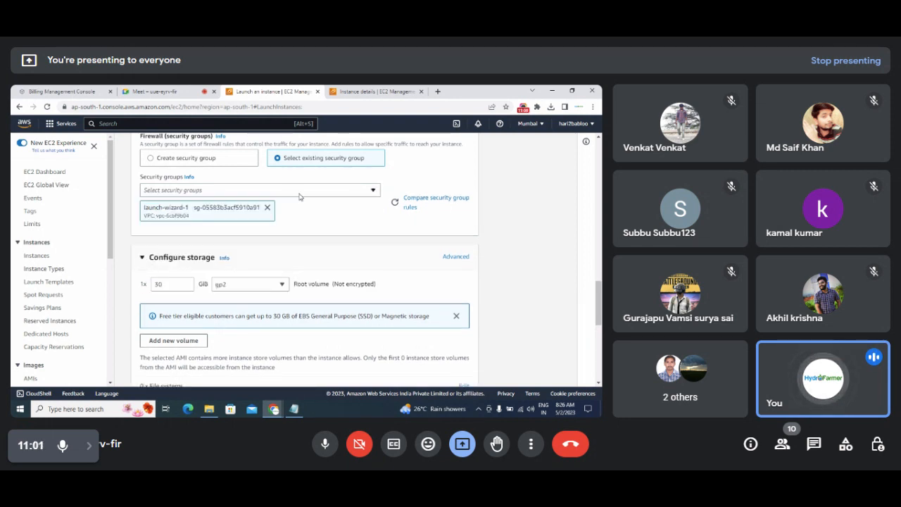
pyautogui.scroll(-1, 597, 296)
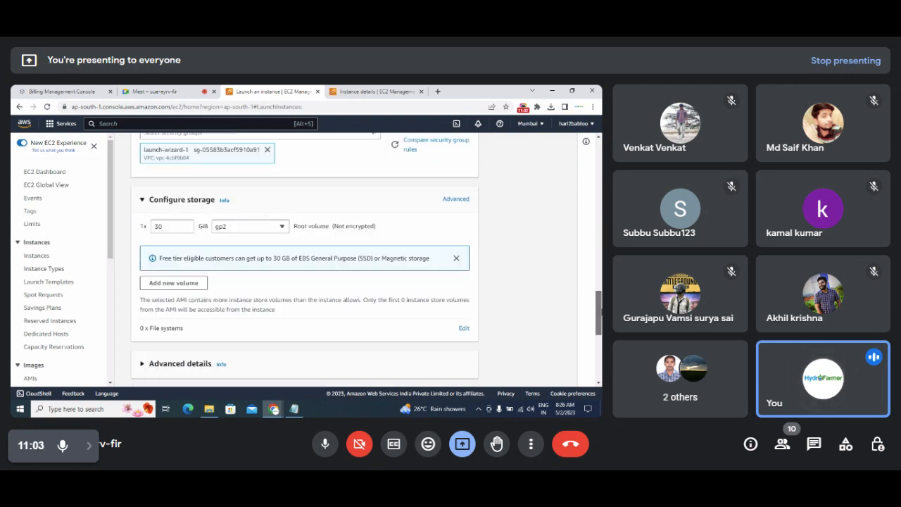
pyautogui.doubleClick(171, 226)
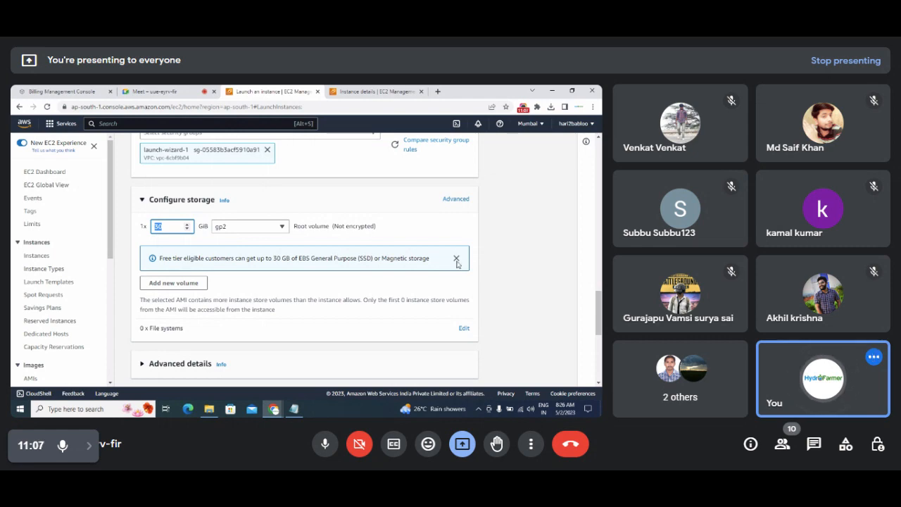
pyautogui.moveTo(599, 331); pyautogui.dragTo(598, 372)
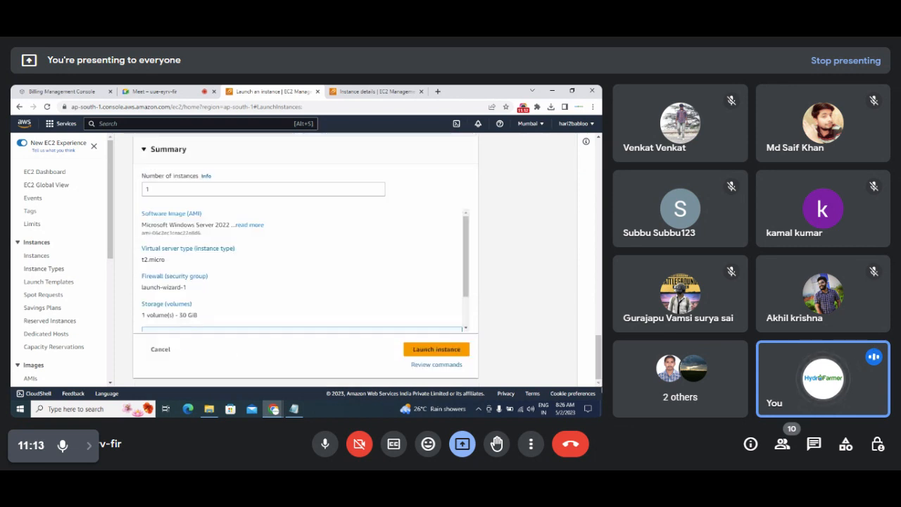
# Launch the instance and refresh the Instances list to confirm FlipkartBigBillionServer is running.
pyautogui.click(425, 352)
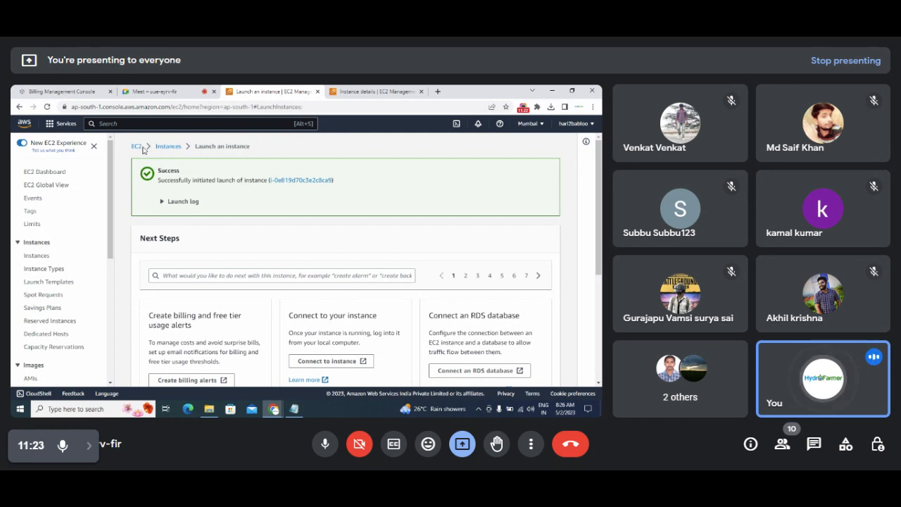
pyautogui.click(168, 147)
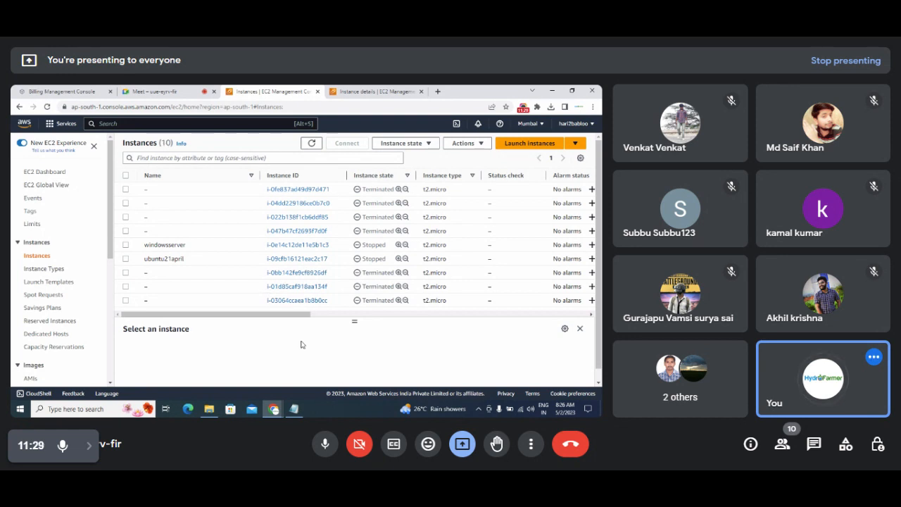
pyautogui.moveTo(302, 316)
pyautogui.mouseDown()
pyautogui.moveTo(384, 318)
pyautogui.moveTo(302, 316)
pyautogui.mouseUp()
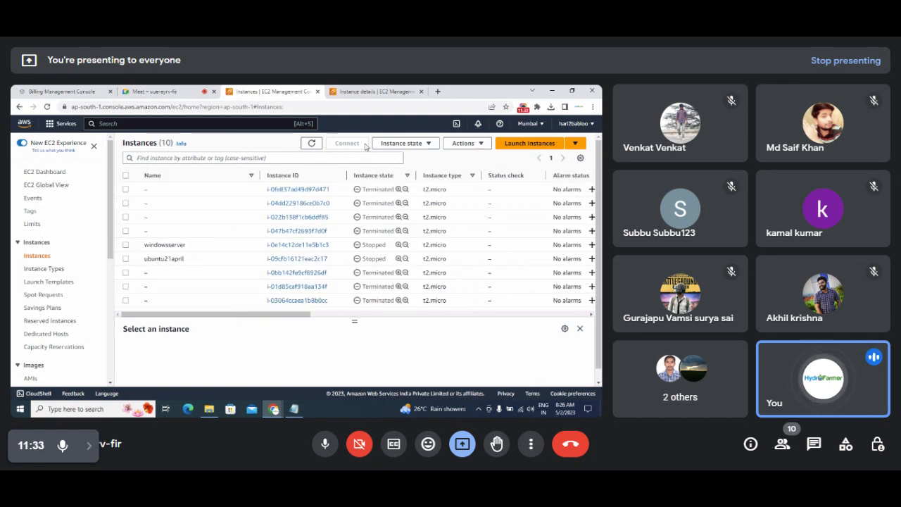
pyautogui.click(314, 145)
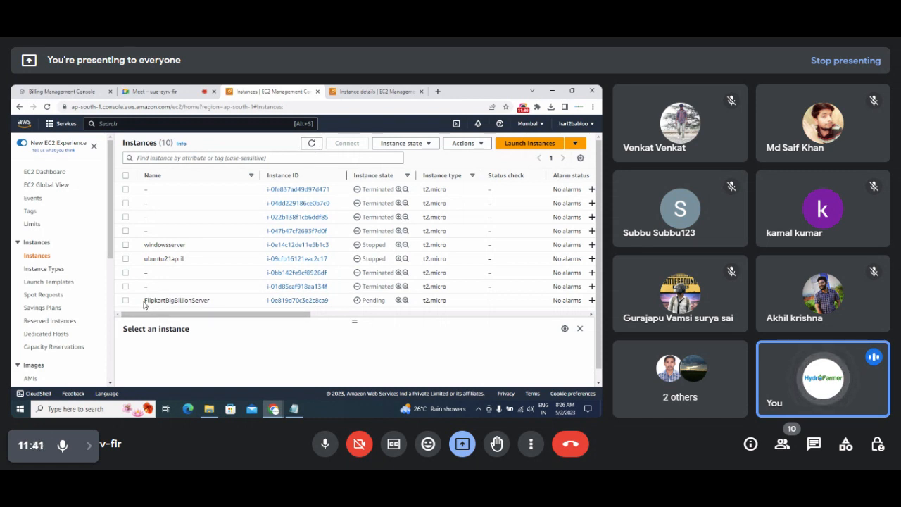
pyautogui.moveTo(144, 303); pyautogui.dragTo(214, 304)
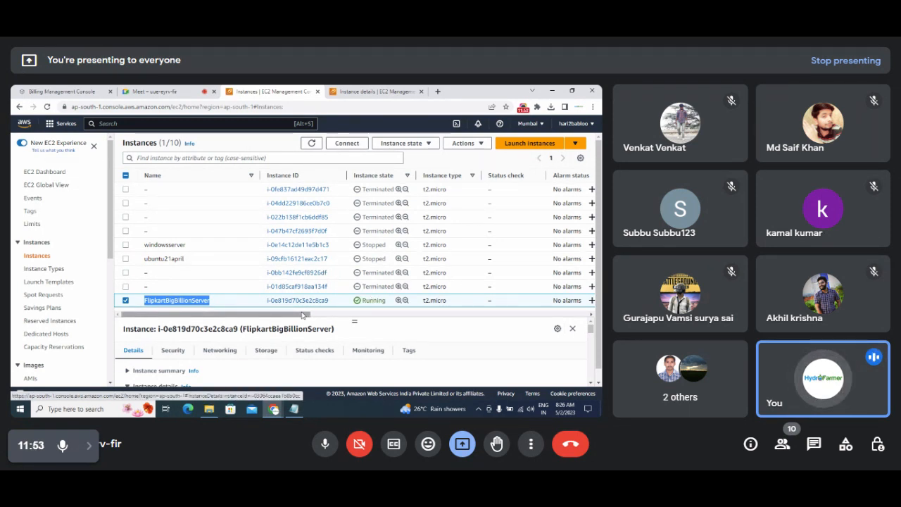
pyautogui.click(295, 409)
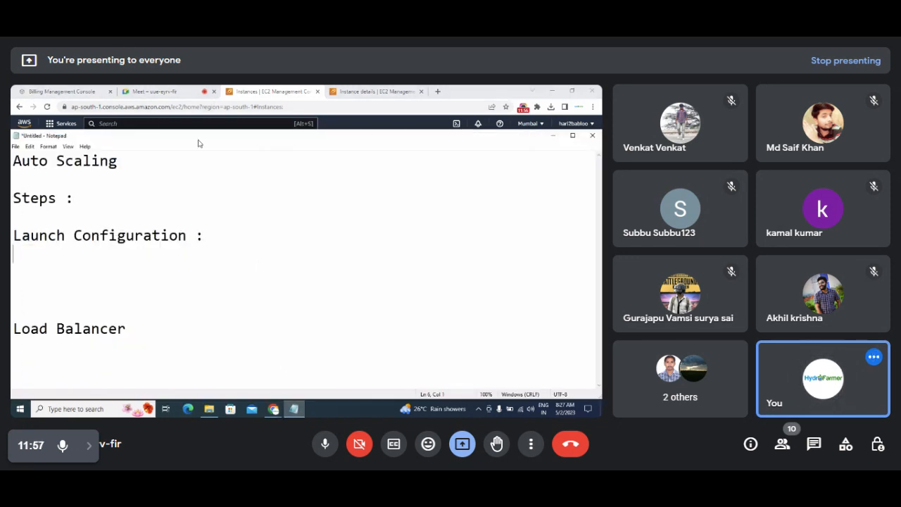
# Write 'we need Multiple servers' on a new line below Launch Configuration in Notepad.
pyautogui.moveTo(198, 144); pyautogui.dragTo(440, 152)
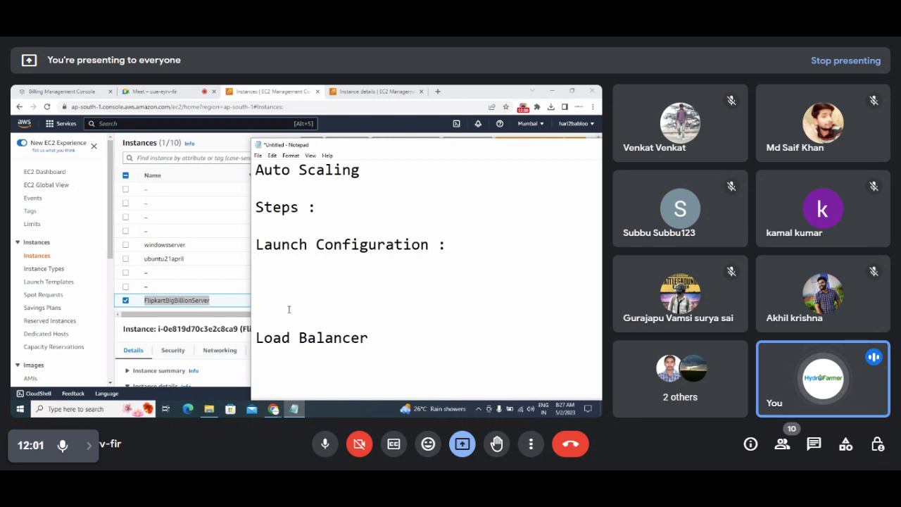
pyautogui.press('Return')
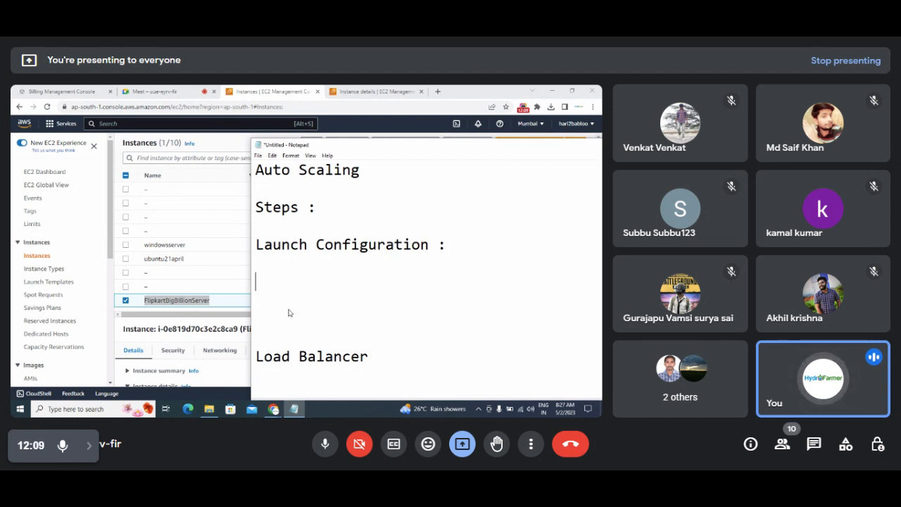
pyautogui.write('Multiple')
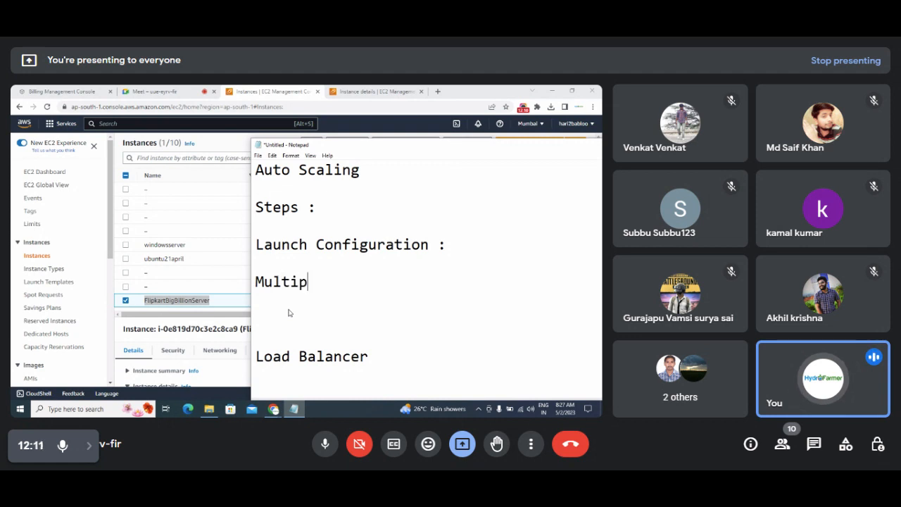
pyautogui.press('Left')
pyautogui.press('Left')
pyautogui.press('Left')
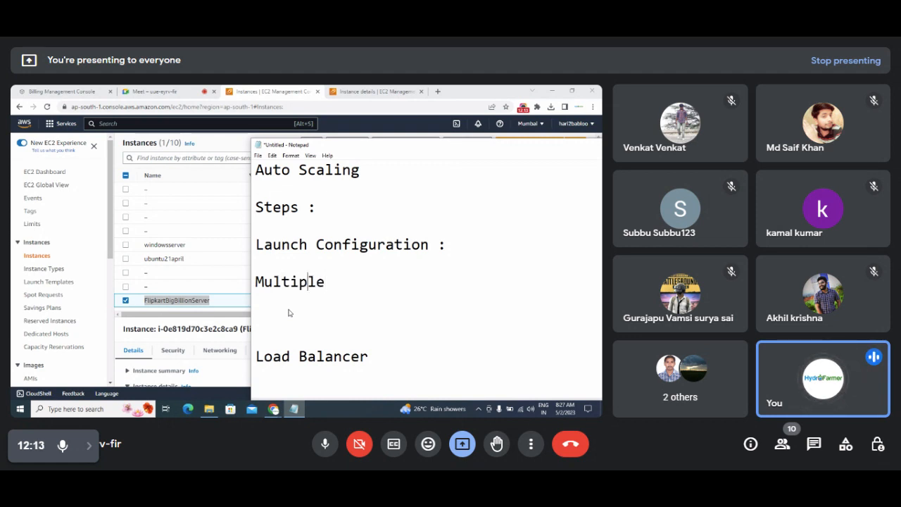
pyautogui.press('Left')
pyautogui.press('Left')
pyautogui.press('Left')
pyautogui.press('Left')
pyautogui.write('we ne')
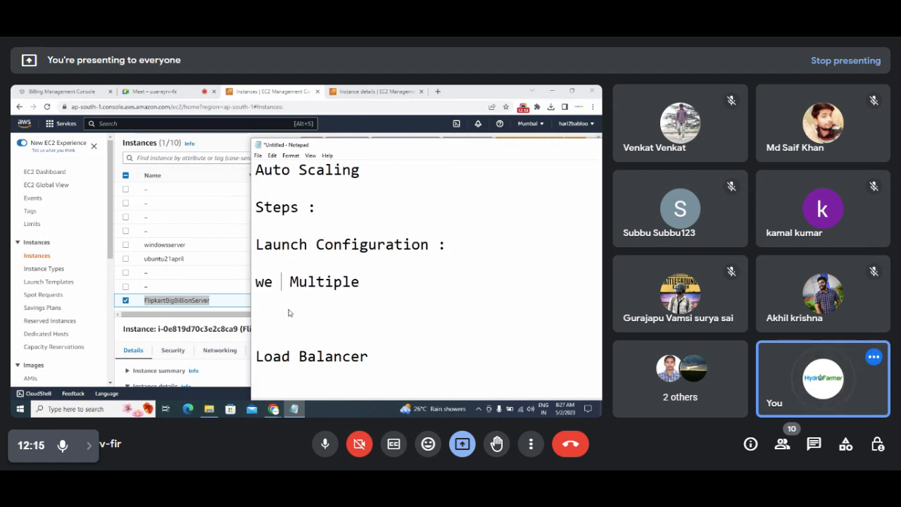
pyautogui.write('ed')
pyautogui.press('Delete')
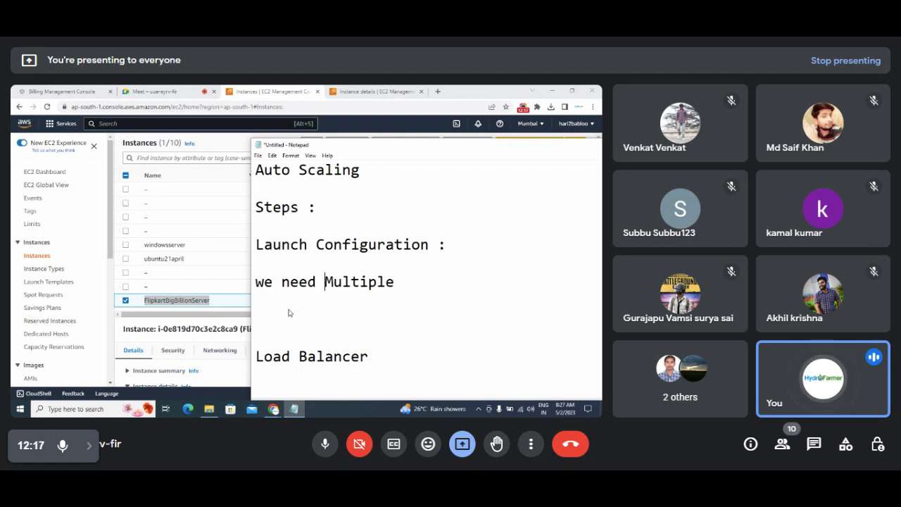
pyautogui.write('server s')
pyautogui.press('BackSpace')
pyautogui.press('BackSpace')
pyautogui.write('s')
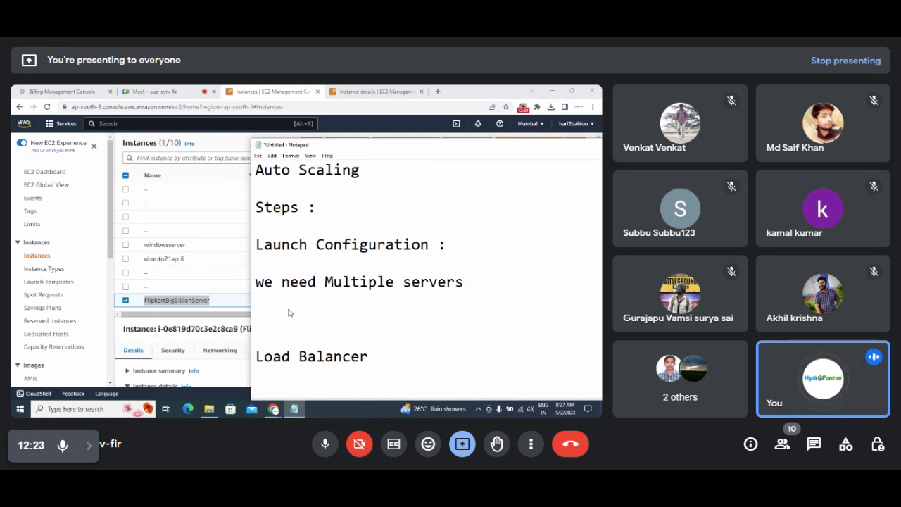
pyautogui.press('Return')
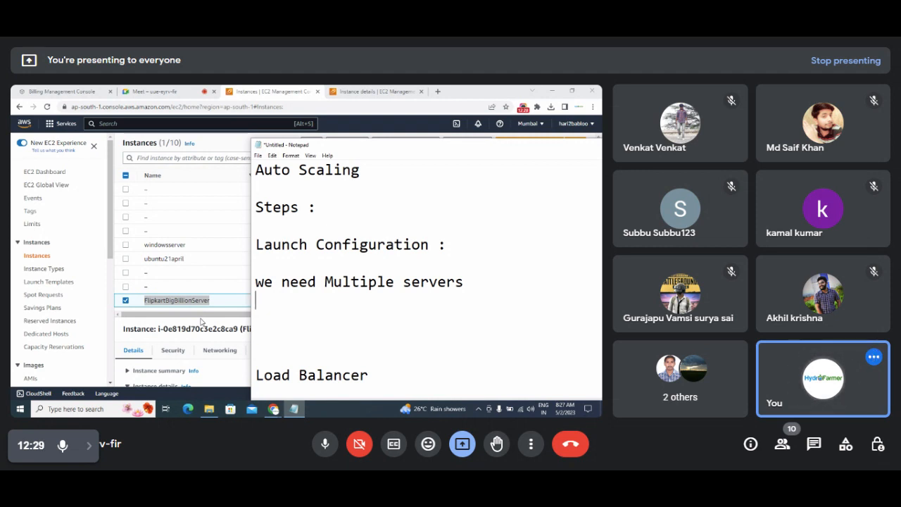
pyautogui.click(201, 321)
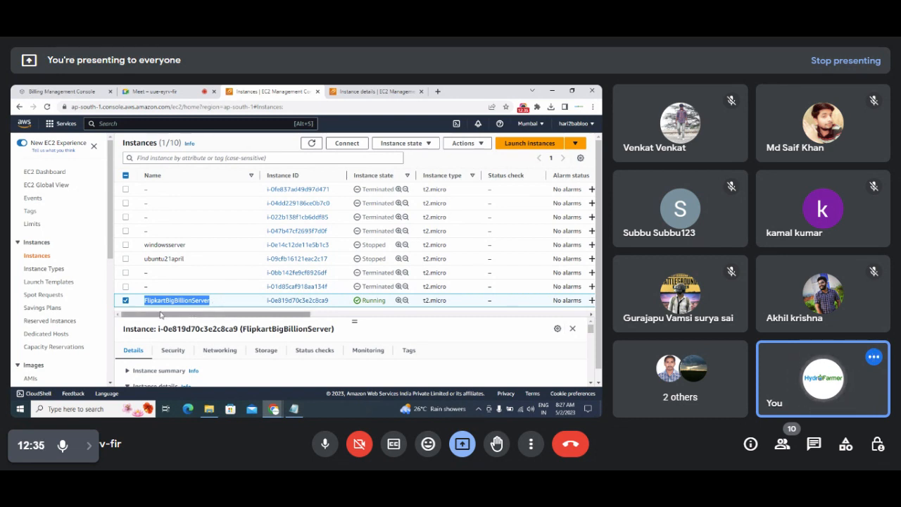
# Open FlipkartBigBillionServer's instance details via its instance ID link.
pyautogui.moveTo(160, 315); pyautogui.dragTo(204, 316)
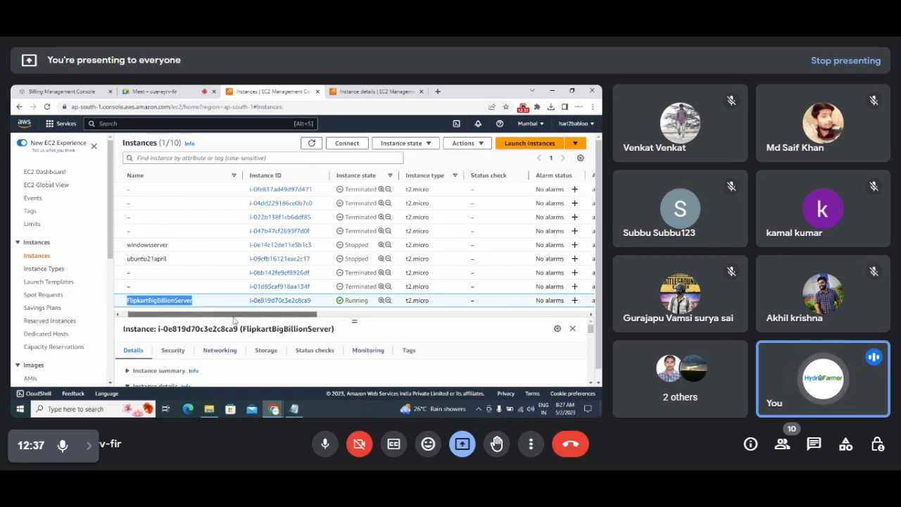
pyautogui.moveTo(270, 319); pyautogui.dragTo(169, 329)
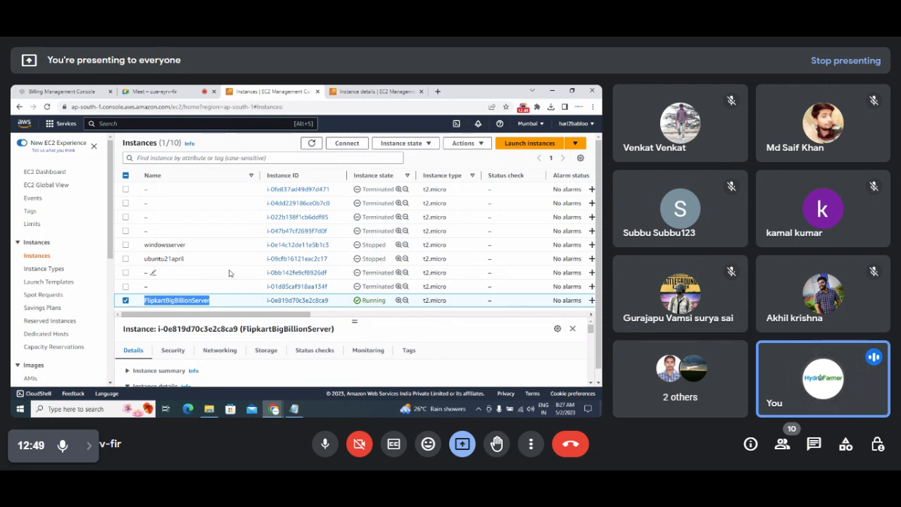
pyautogui.rightClick(208, 318)
pyautogui.press('Escape')
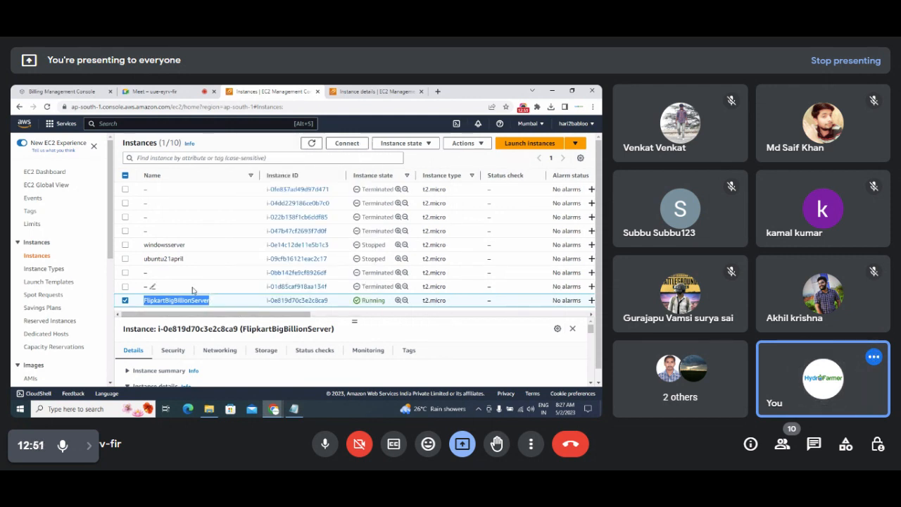
pyautogui.click(213, 314)
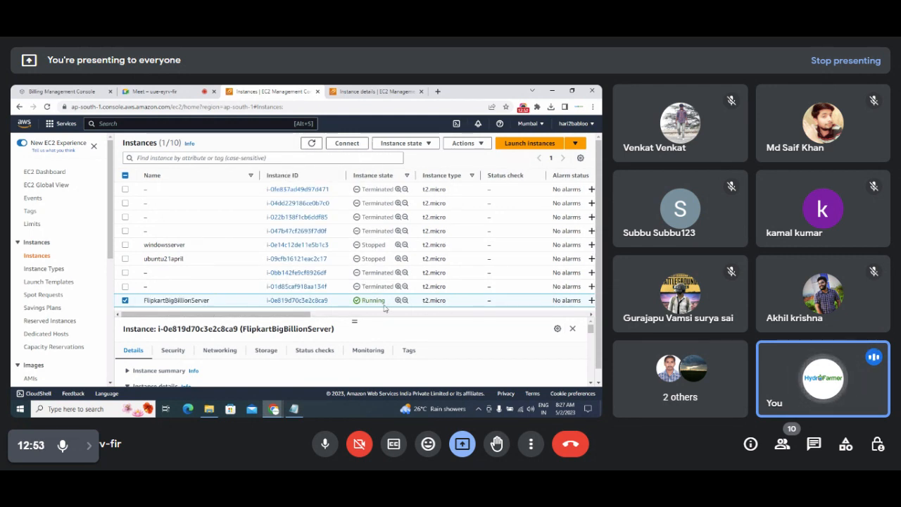
pyautogui.click(296, 301)
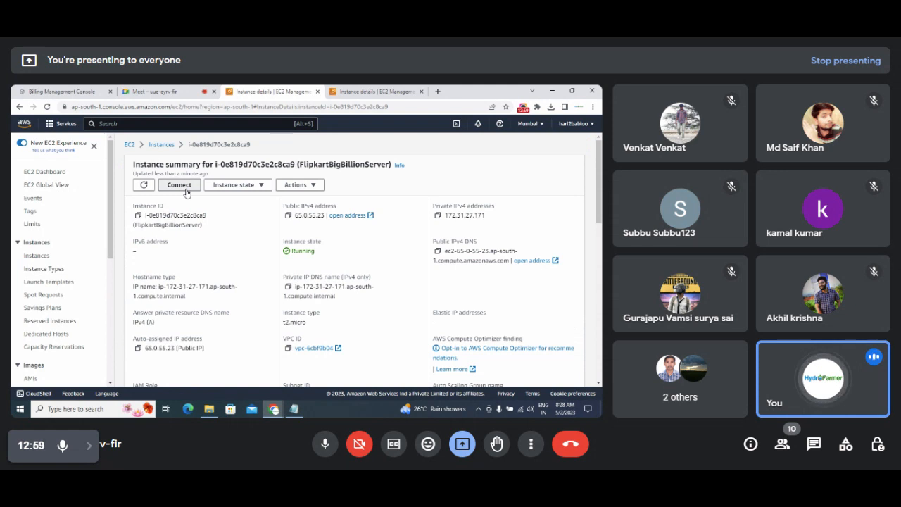
# Choose Connect's RDP client option and request the Windows password with Get password.
pyautogui.click(180, 185)
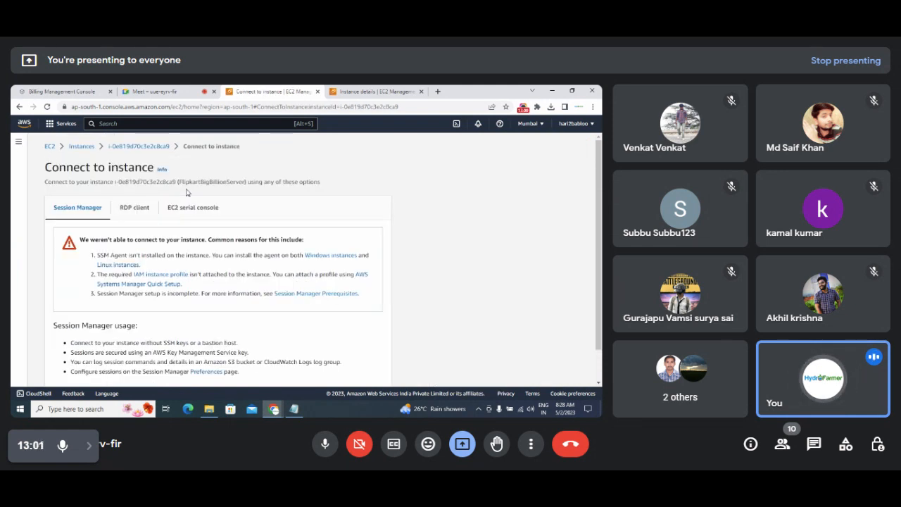
pyautogui.click(134, 208)
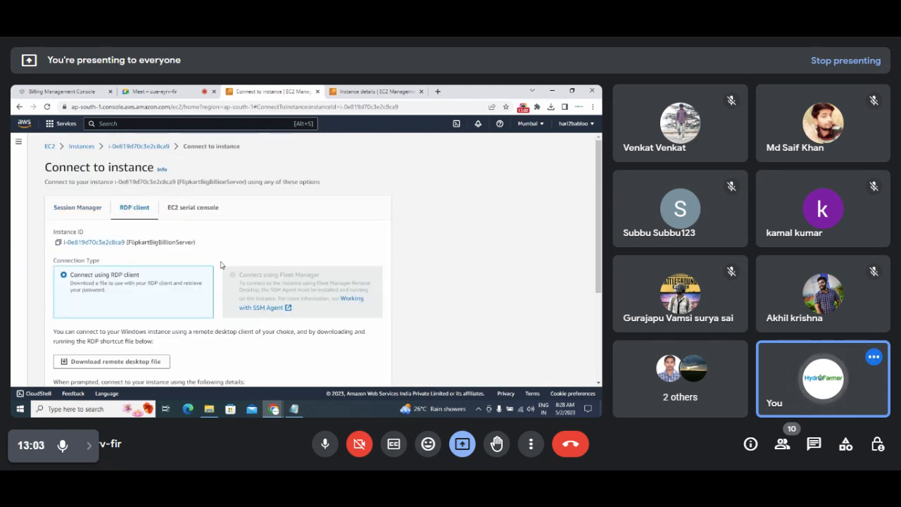
pyautogui.scroll(-3, 103, 322)
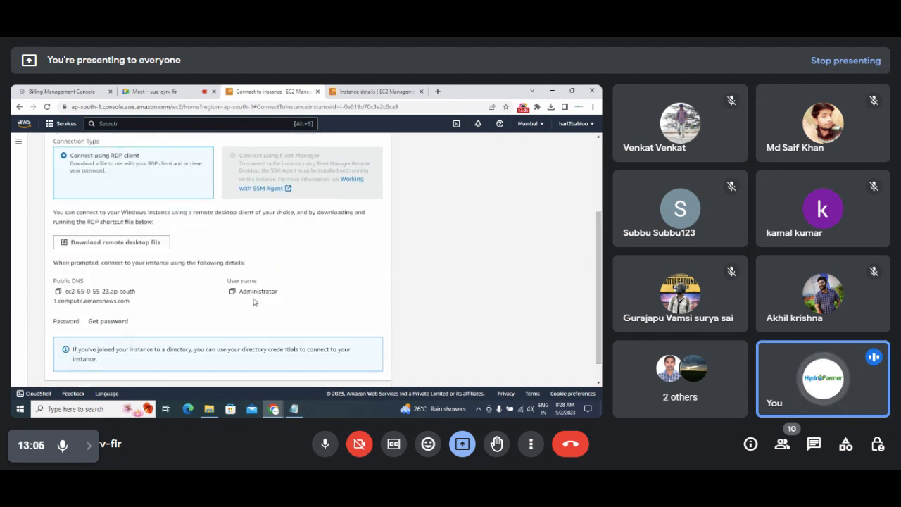
pyautogui.click(106, 321)
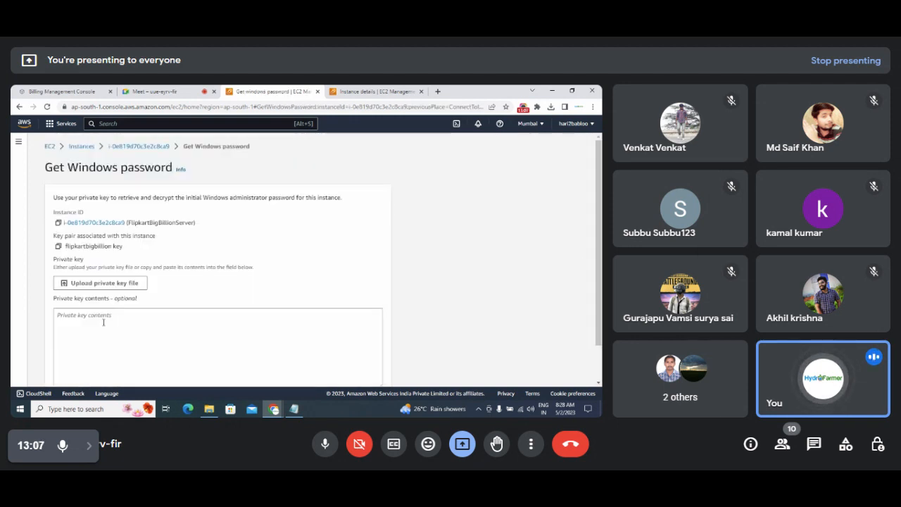
# Upload flipkartbigbillion key.pem from Downloads, decrypt the Administrator password and select the connection details.
pyautogui.click(116, 283)
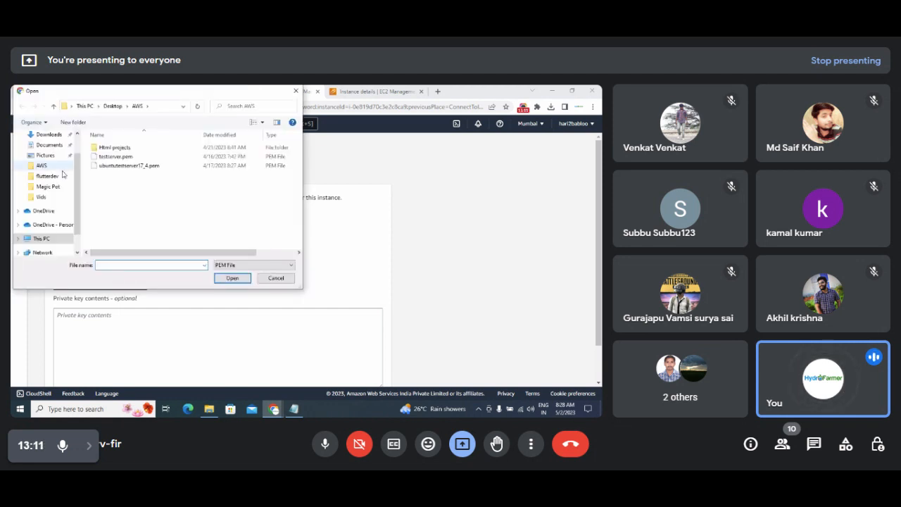
pyautogui.scroll(2, 78, 194)
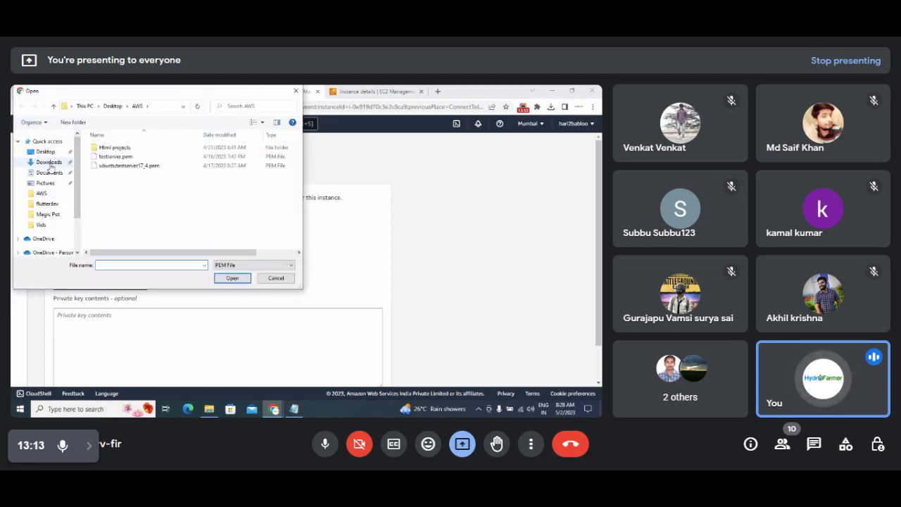
pyautogui.click(50, 163)
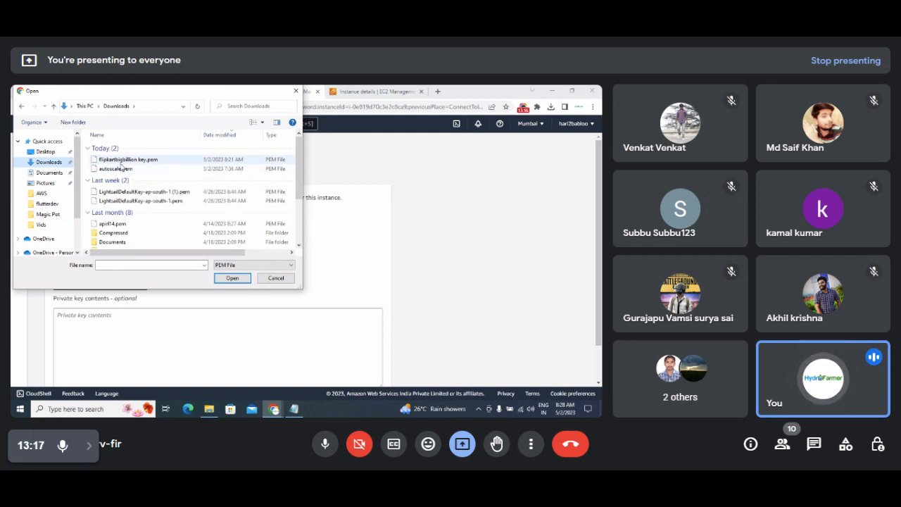
pyautogui.doubleClick(124, 160)
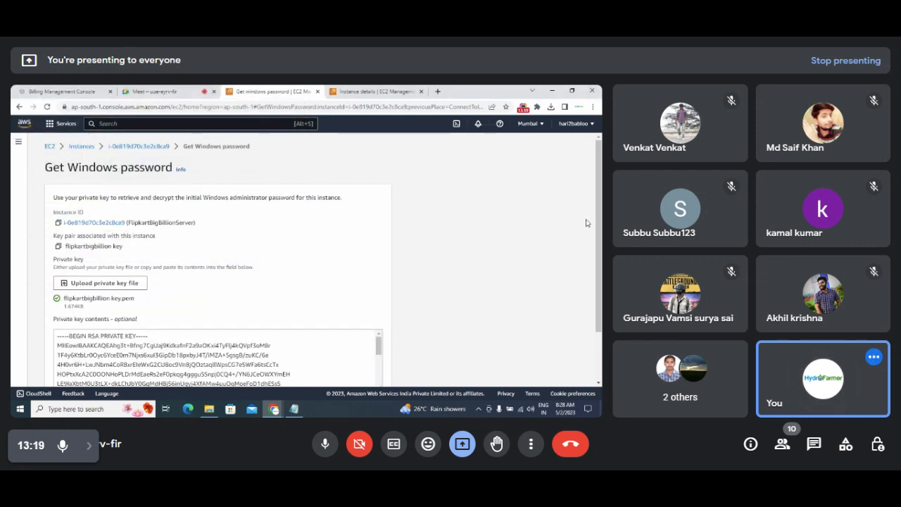
pyautogui.scroll(-2, 585, 222)
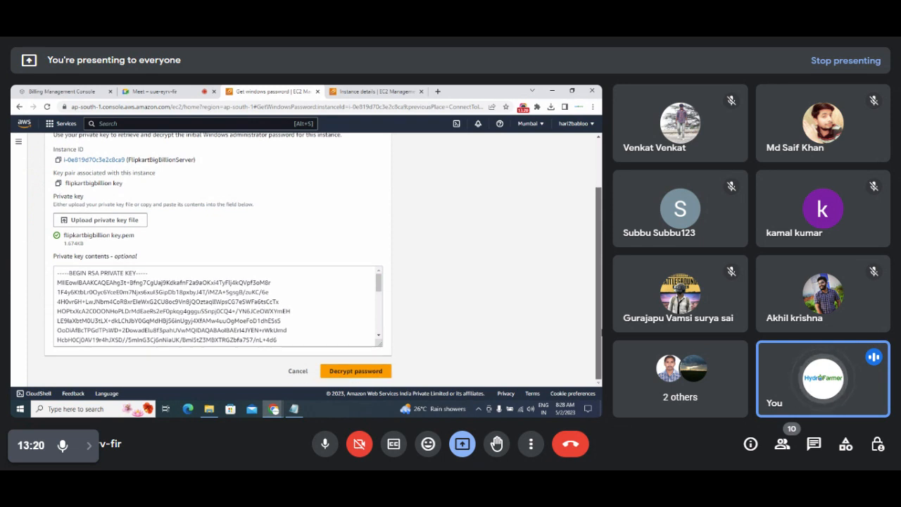
pyautogui.click(342, 372)
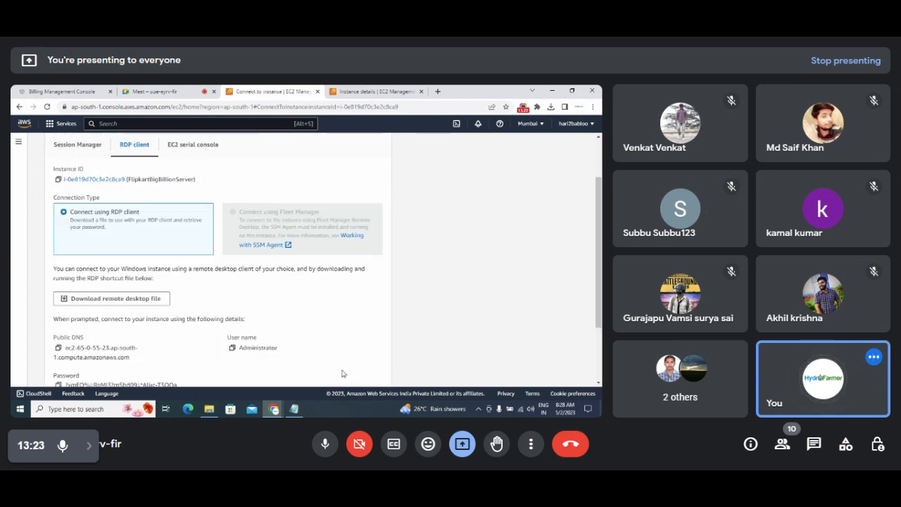
pyautogui.scroll(-2, 193, 347)
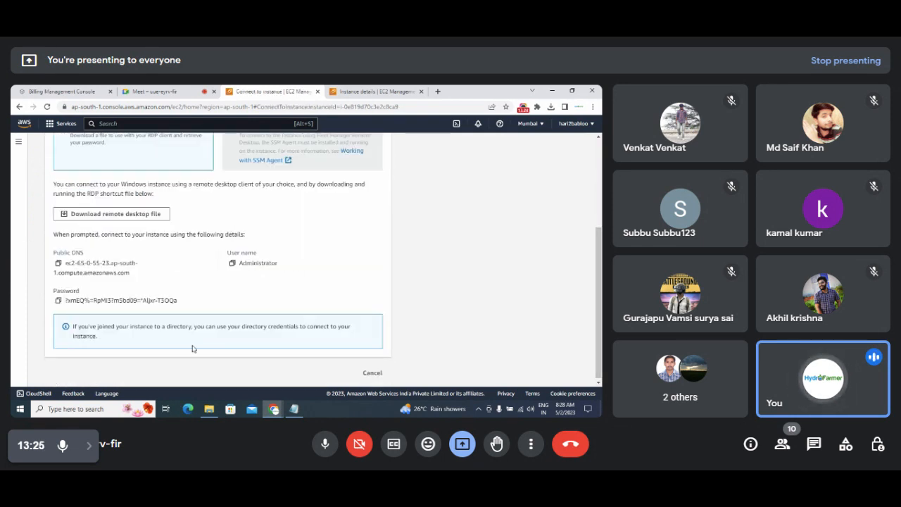
pyautogui.moveTo(52, 252); pyautogui.dragTo(213, 306)
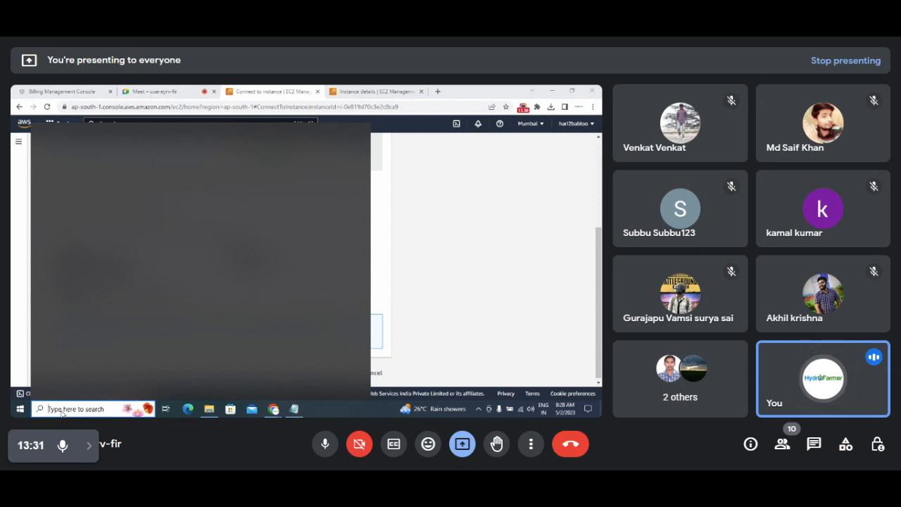
# Open Remote Desktop Connection with the instance's public DNS as the computer address.
pyautogui.write('remote')
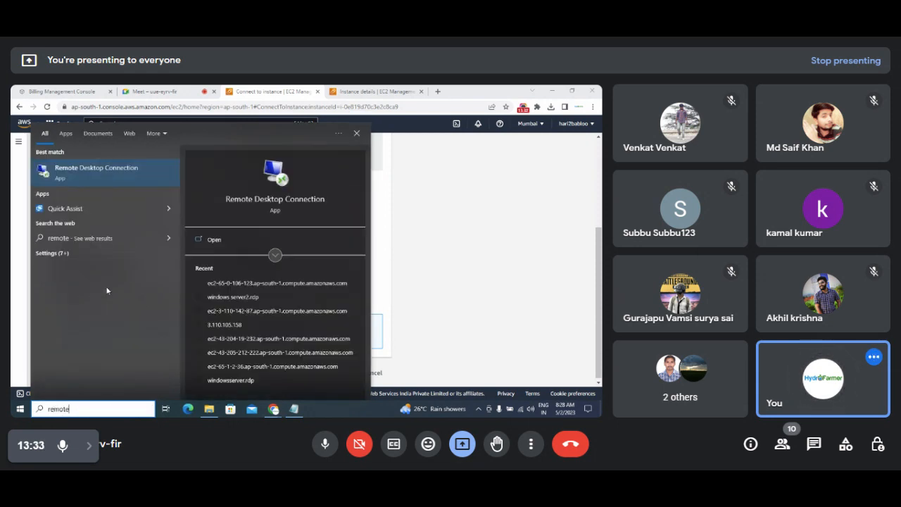
pyautogui.click(103, 171)
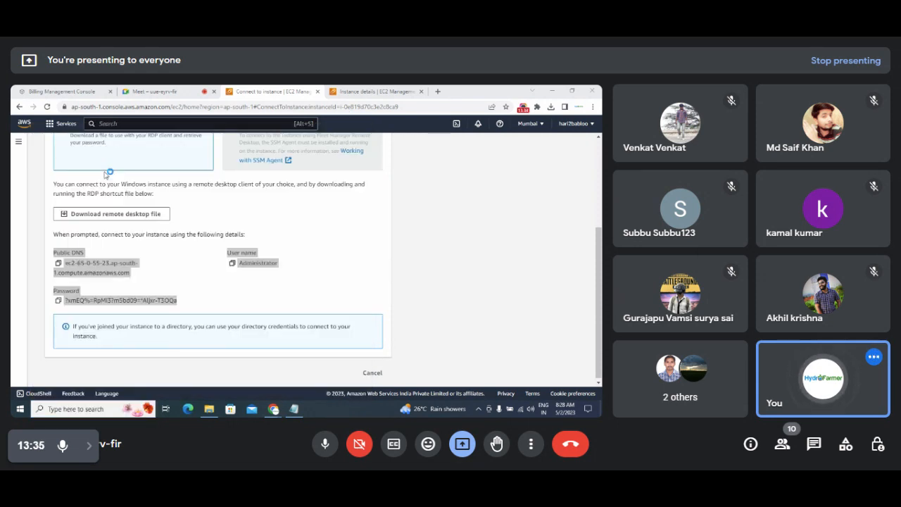
pyautogui.click(194, 265)
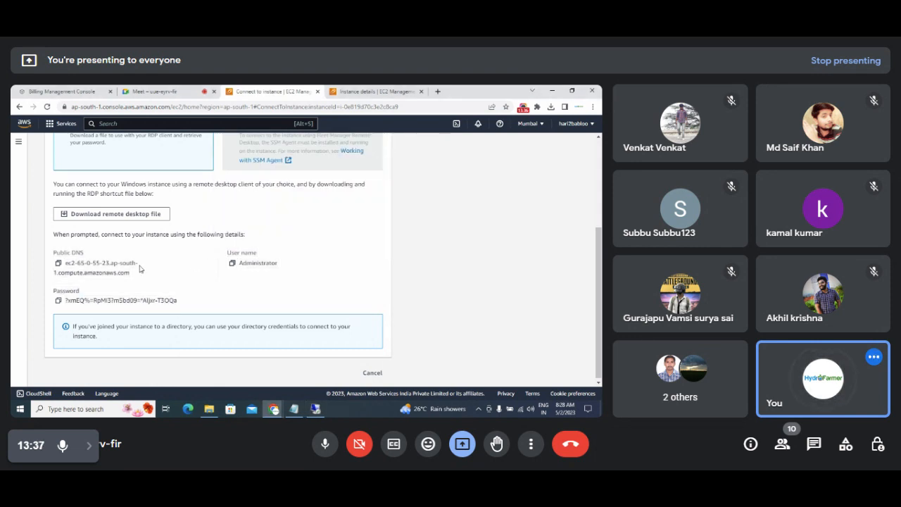
pyautogui.click(59, 263)
pyautogui.hotkey('alt', 'Tab')
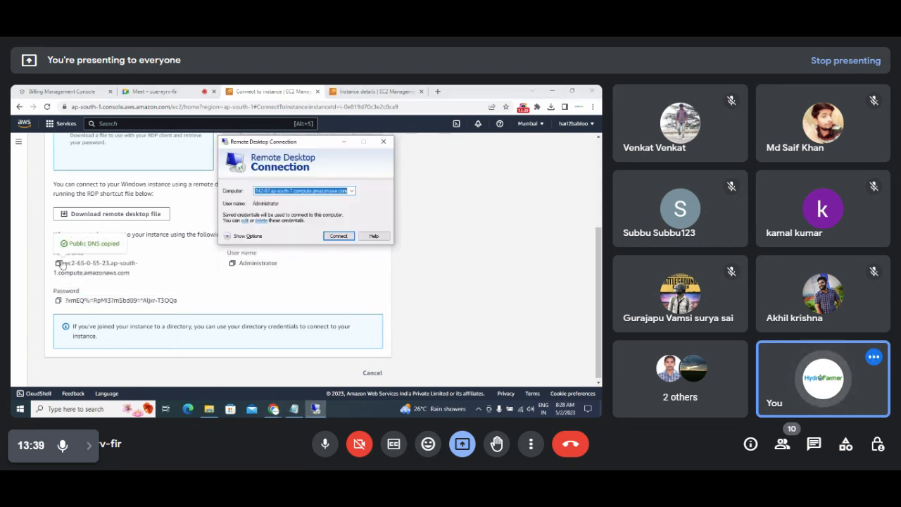
pyautogui.press('BackSpace')
pyautogui.hotkey('ctrl', 'v')
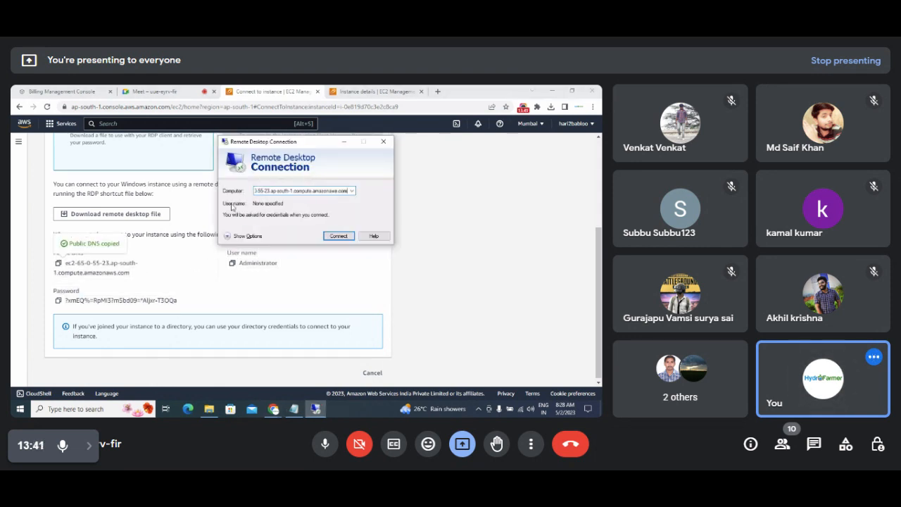
# Connect as Administrator with the decrypted password, remembering the credentials and accepting the certificate warning.
pyautogui.click(232, 264)
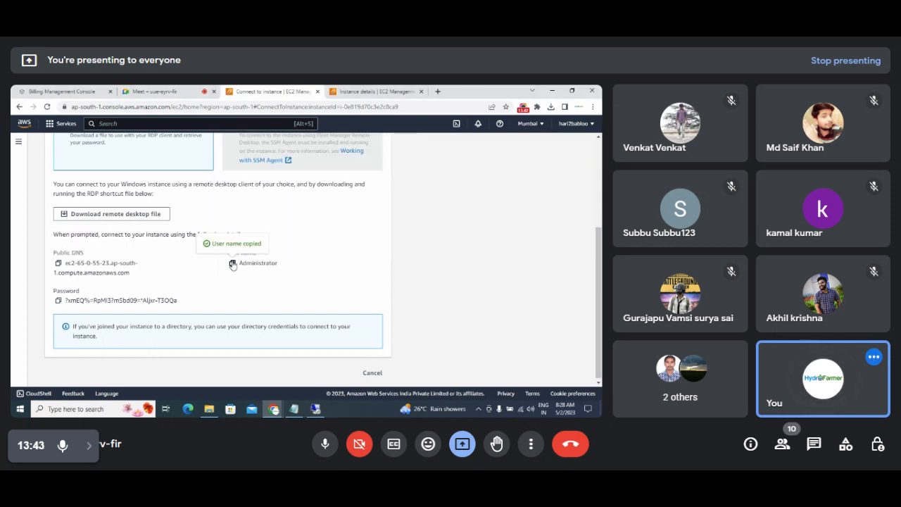
pyautogui.hotkey('alt', 'Tab')
pyautogui.click(340, 237)
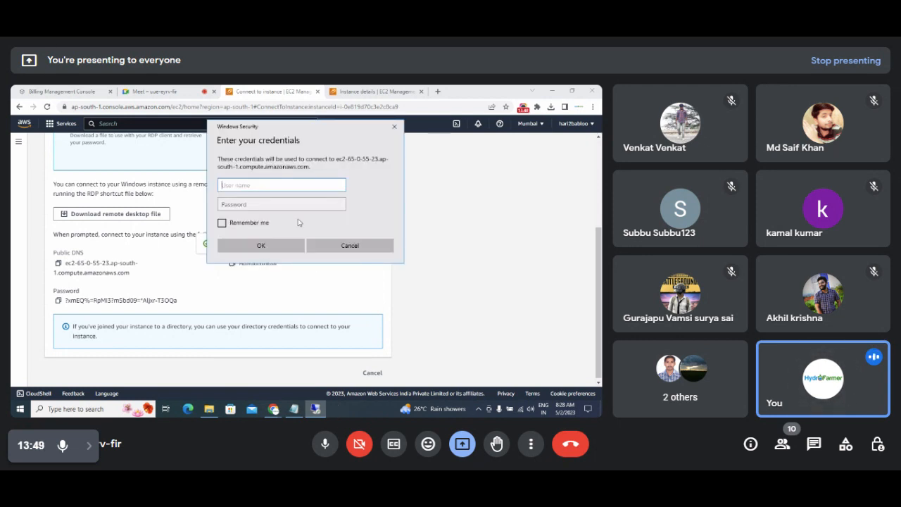
pyautogui.hotkey('ctrl', 'v')
pyautogui.click(59, 301)
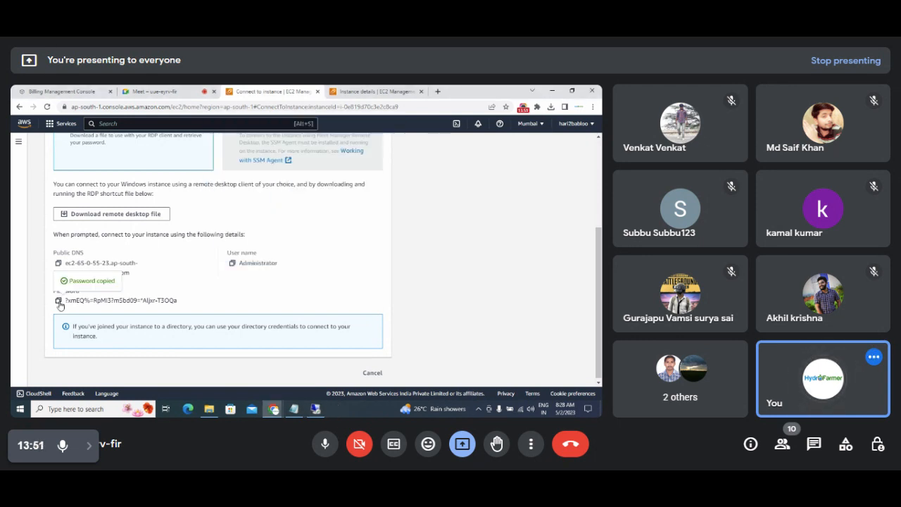
pyautogui.hotkey('alt', 'Tab')
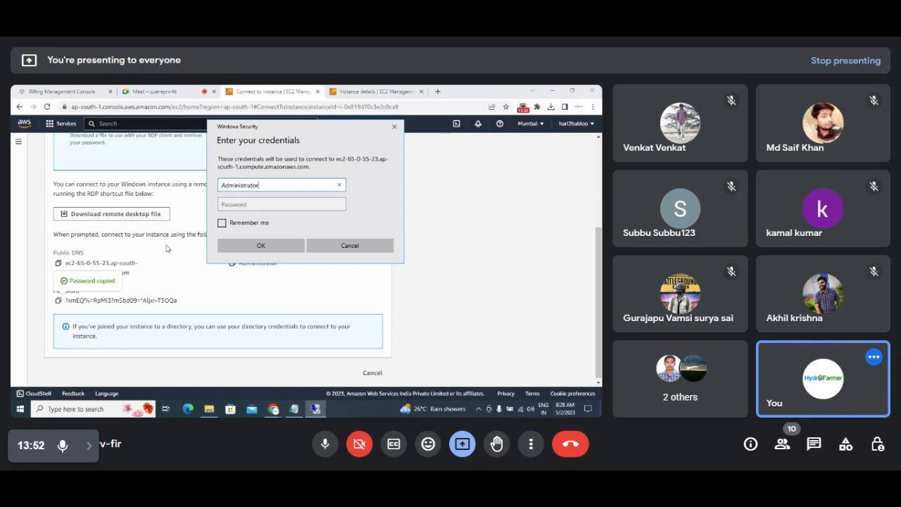
pyautogui.click(235, 205)
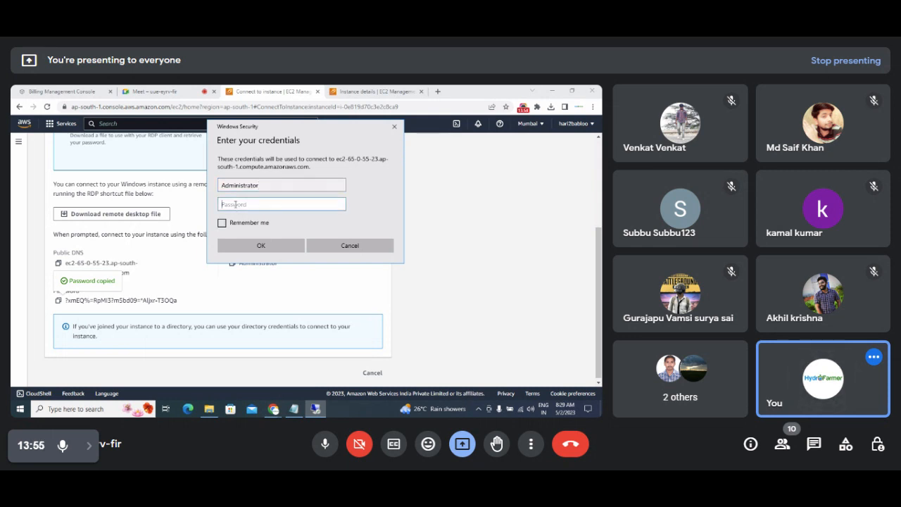
pyautogui.hotkey('ctrl', 'v')
pyautogui.click(222, 223)
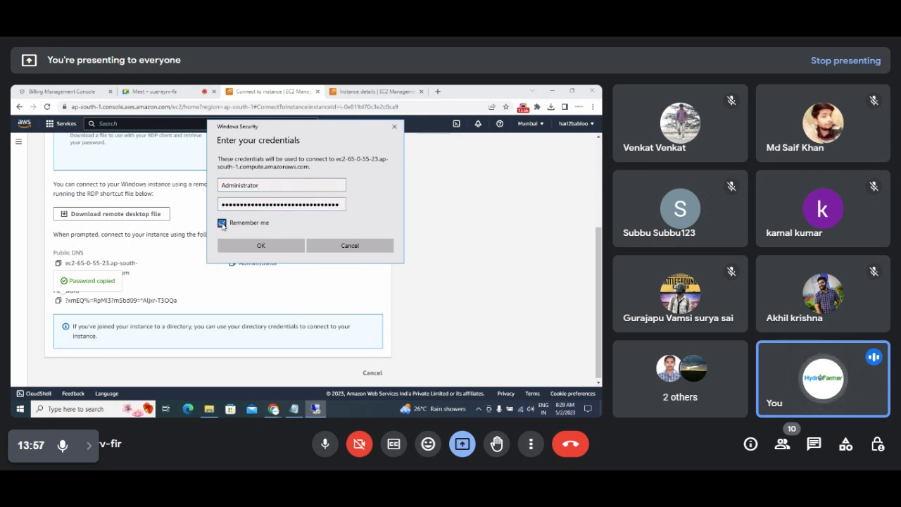
pyautogui.click(274, 245)
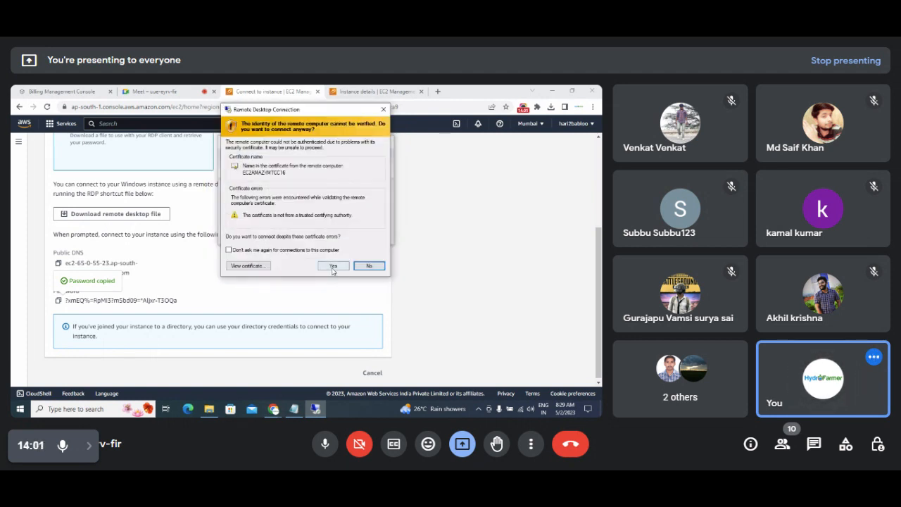
pyautogui.click(333, 265)
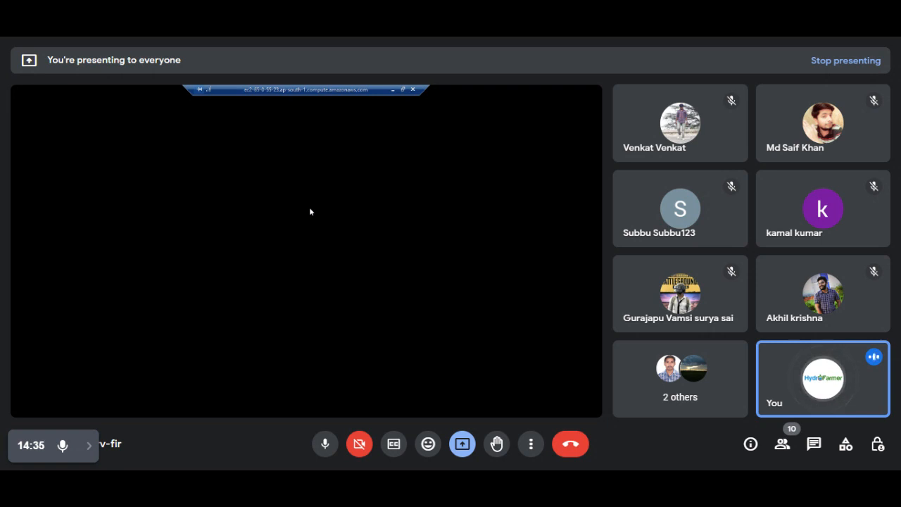
# Minimize the full-screen remote session to bring back the AWS RDP details page.
pyautogui.click(392, 91)
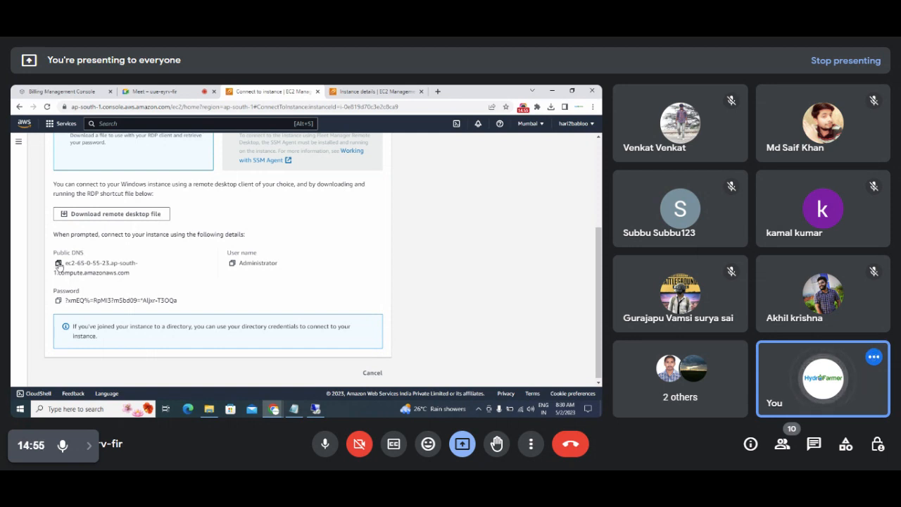
# Paste the instance's public DNS, the Administrator user name and the password into the notes.
pyautogui.click(58, 264)
pyautogui.click(294, 408)
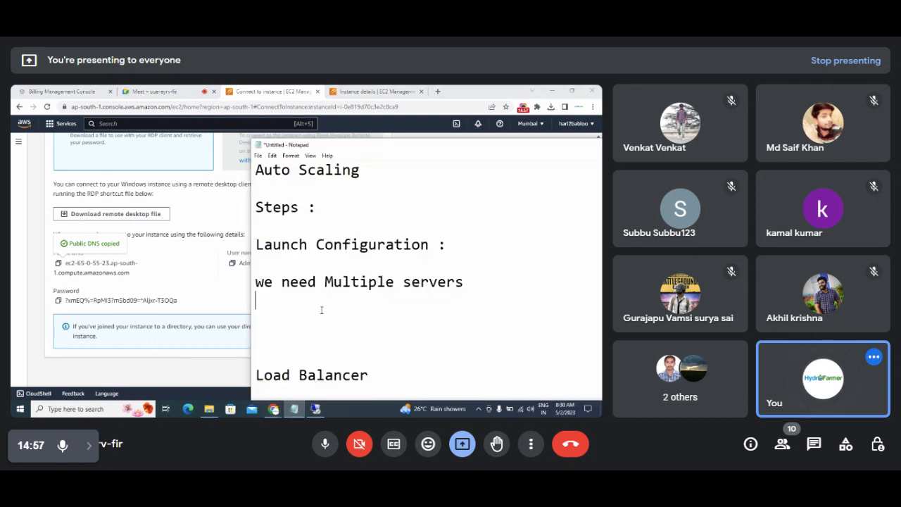
pyautogui.click(321, 308)
pyautogui.hotkey('ctrl', 'v')
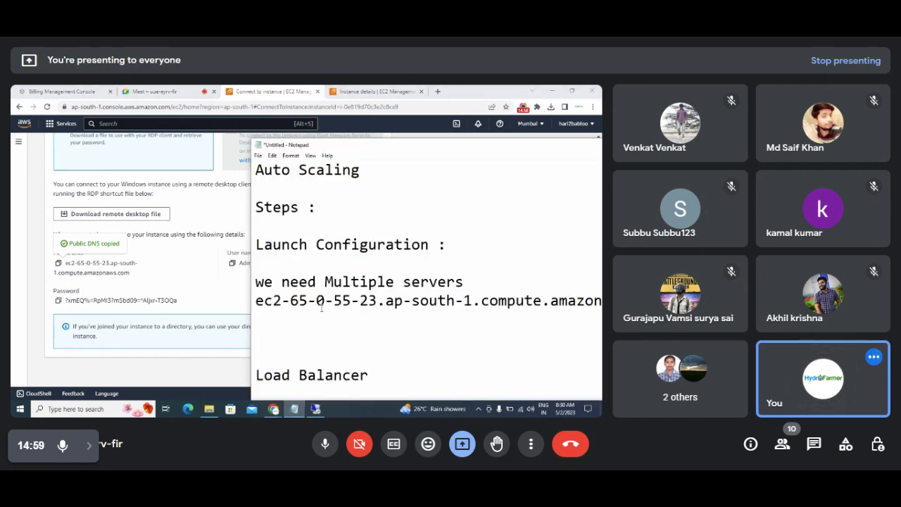
pyautogui.press('Return')
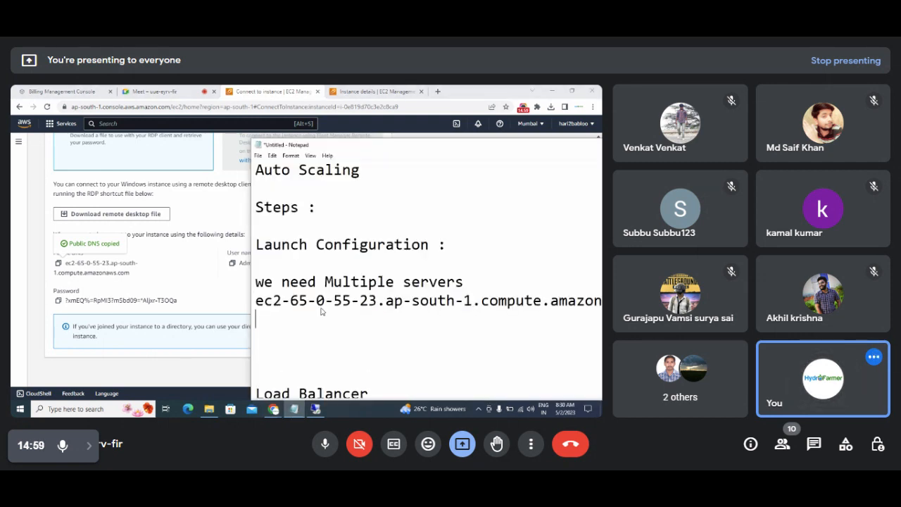
pyautogui.click(233, 262)
pyautogui.hotkey('alt', 'Tab')
pyautogui.hotkey('ctrl', 'v')
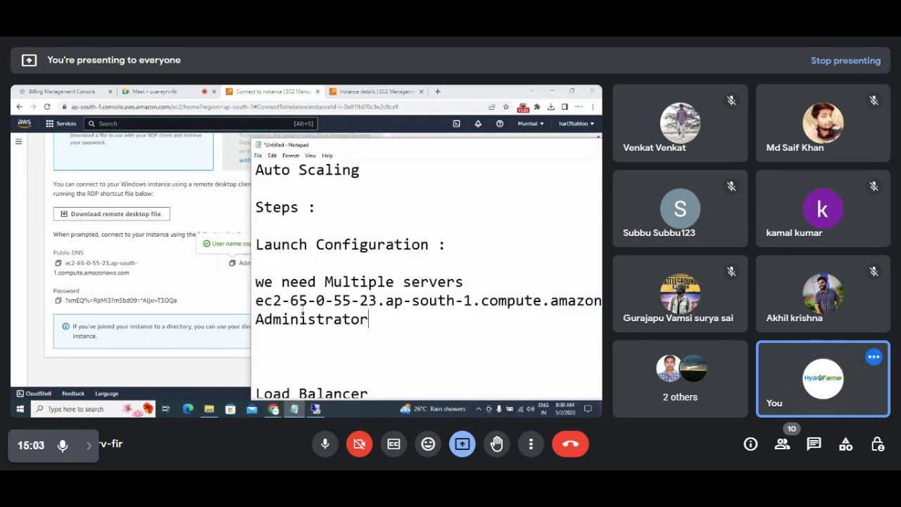
pyautogui.click(58, 300)
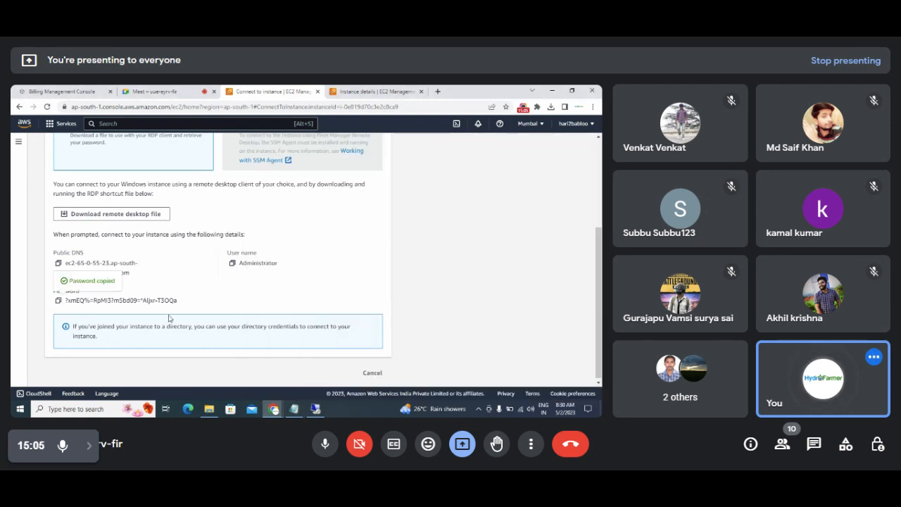
pyautogui.hotkey('alt', 'Tab')
pyautogui.hotkey('ctrl', 'v')
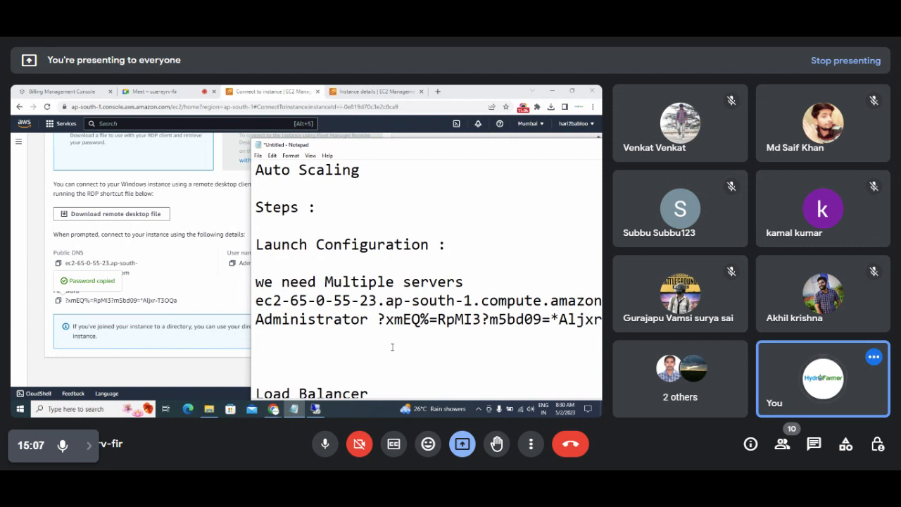
# Add line breaks so the DNS, Administrator and password each sit on separate lines.
pyautogui.click(465, 281)
pyautogui.press('Return')
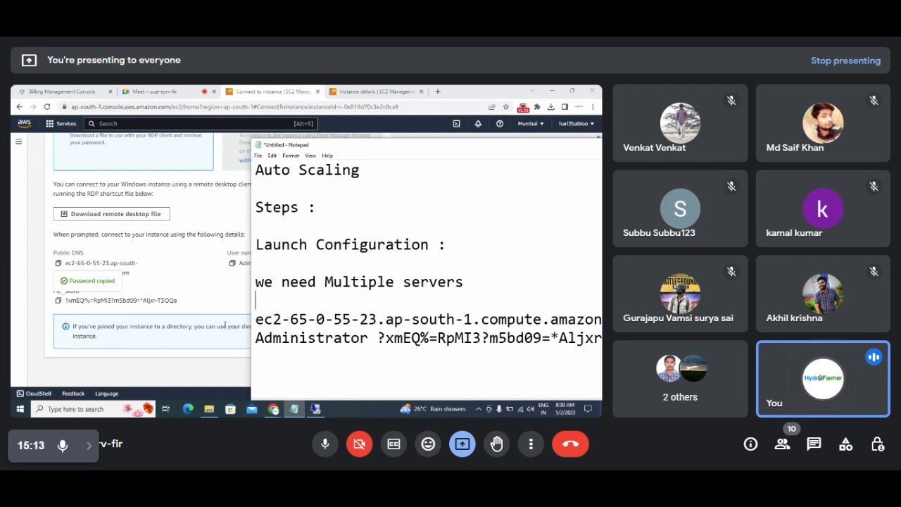
pyautogui.click(256, 338)
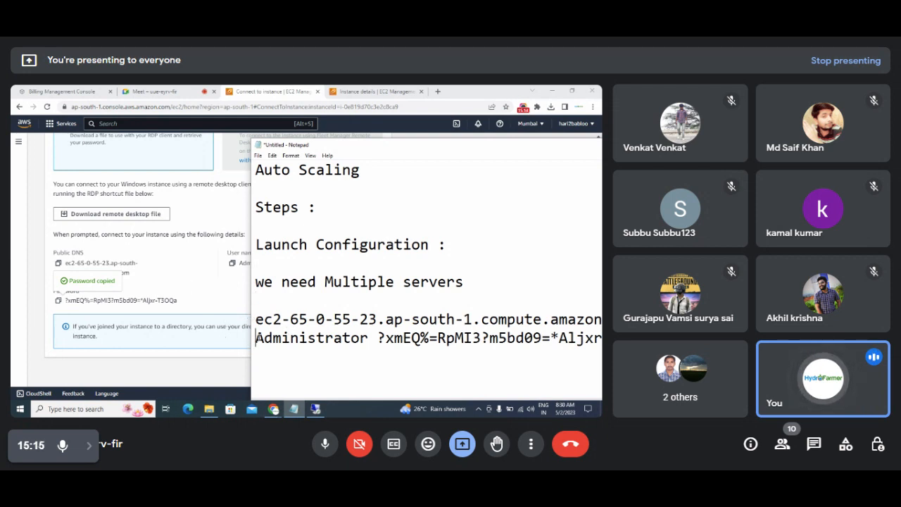
pyautogui.press('Return')
pyautogui.click(367, 357)
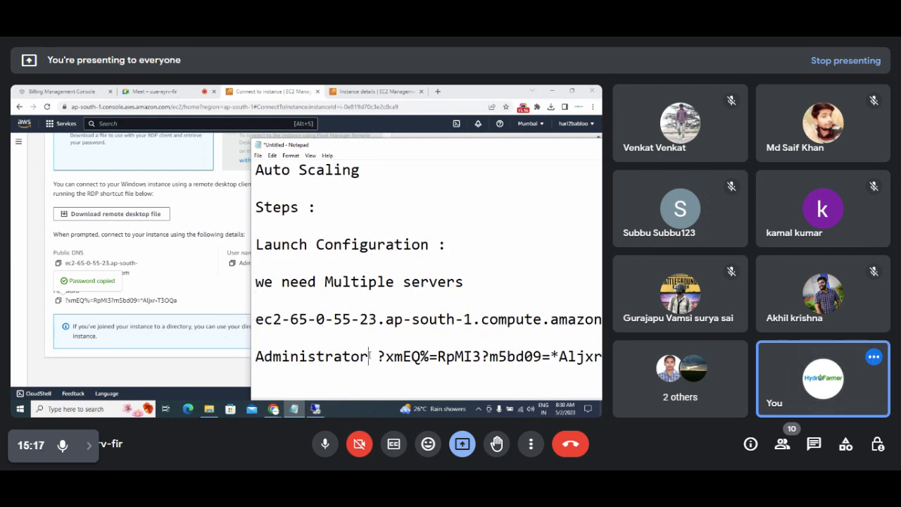
pyautogui.press('Return')
pyautogui.press('Return')
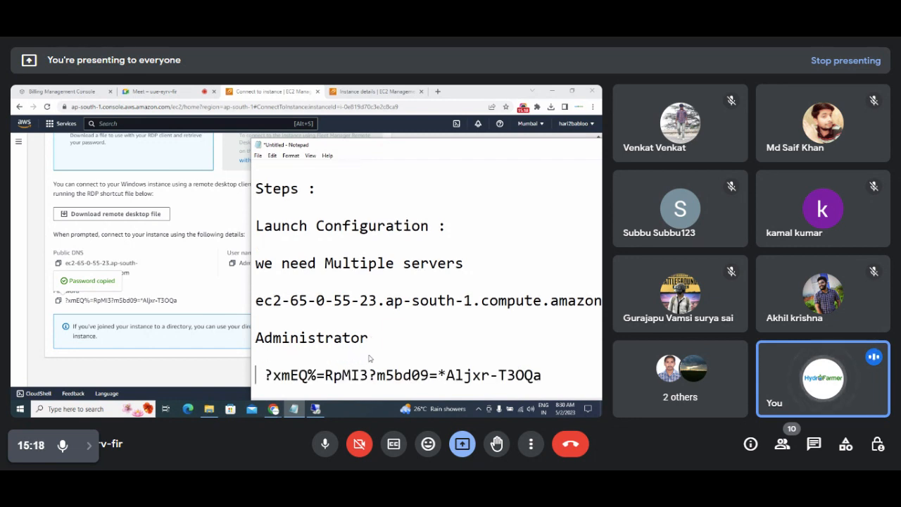
# On the remote server, search 'serve' to launch Server Manager, dismiss its pop-ups, then minimize it.
pyautogui.click(310, 412)
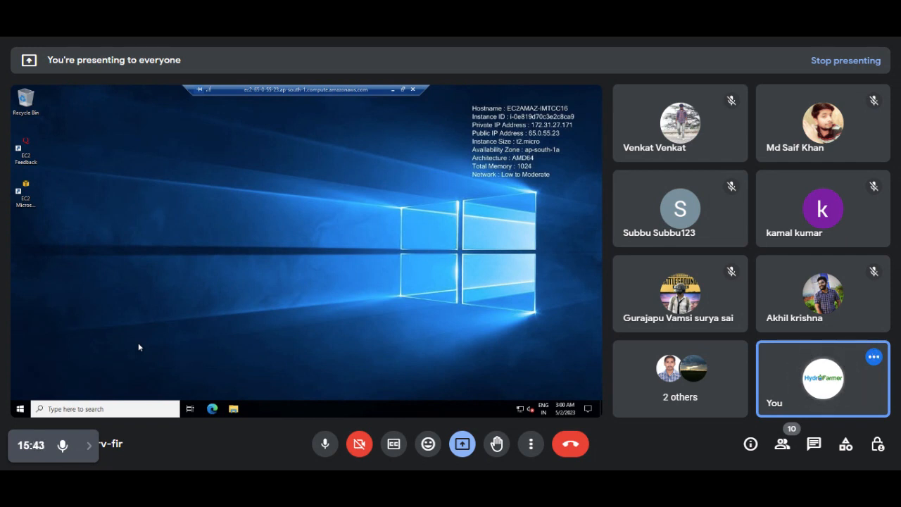
pyautogui.rightClick(90, 407)
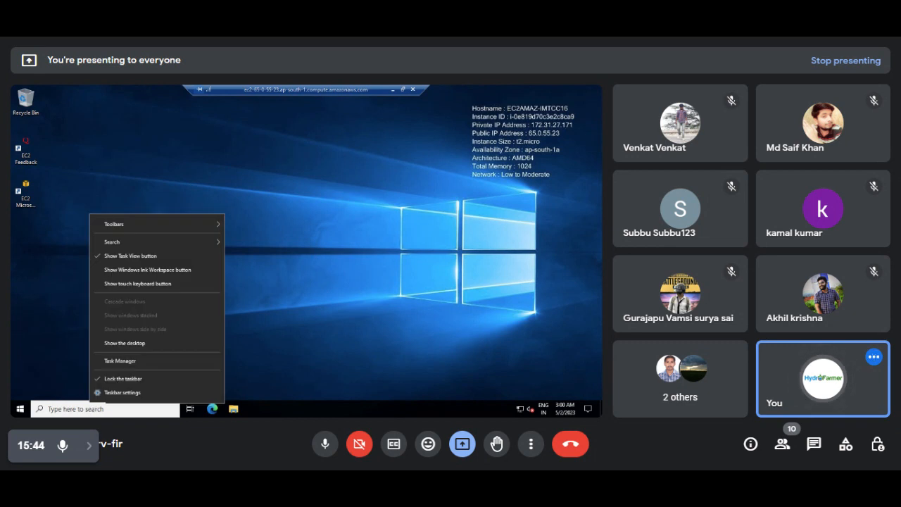
pyautogui.click(85, 412)
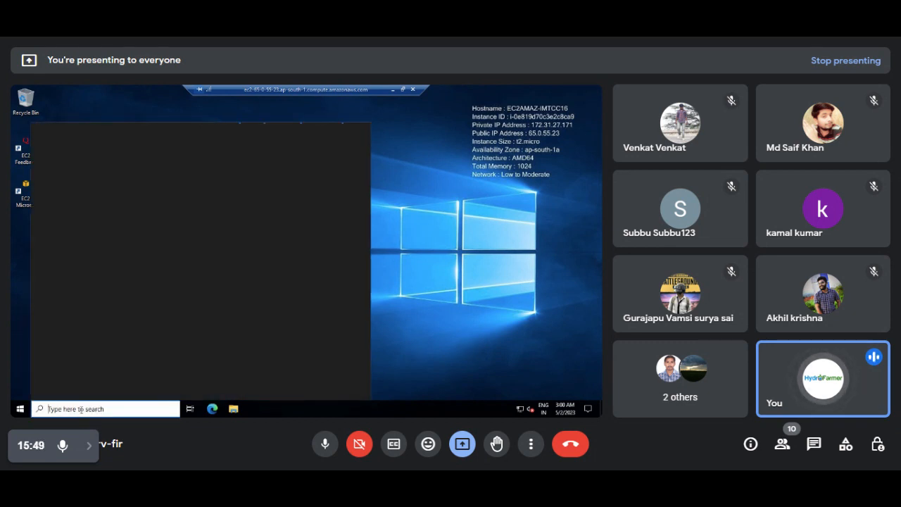
pyautogui.write('serve')
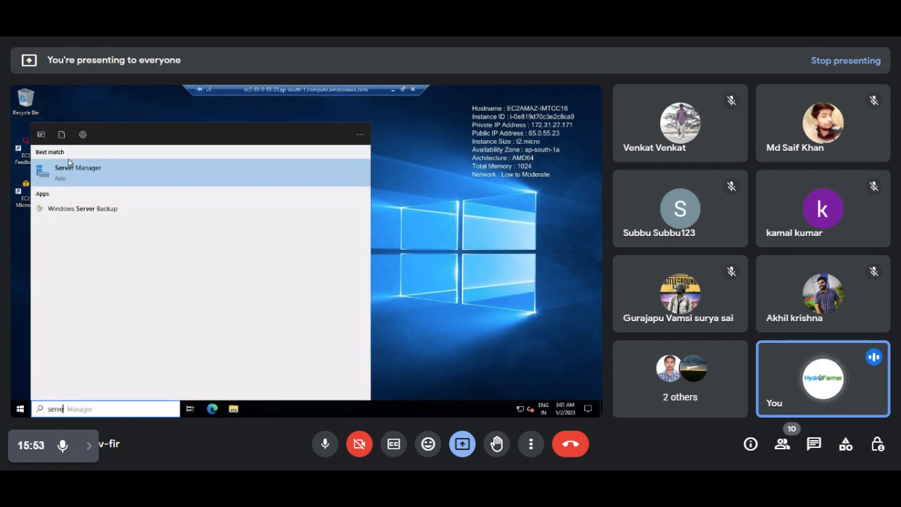
pyautogui.click(71, 176)
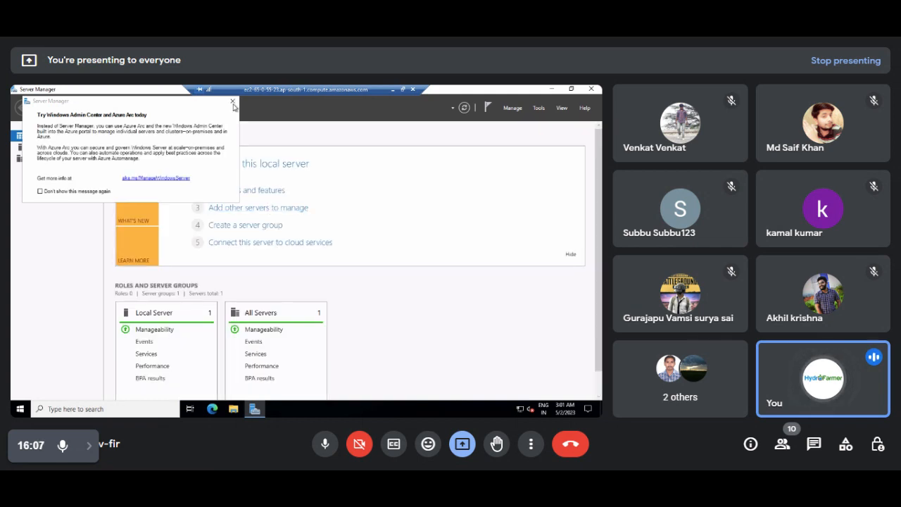
pyautogui.click(232, 101)
pyautogui.click(245, 191)
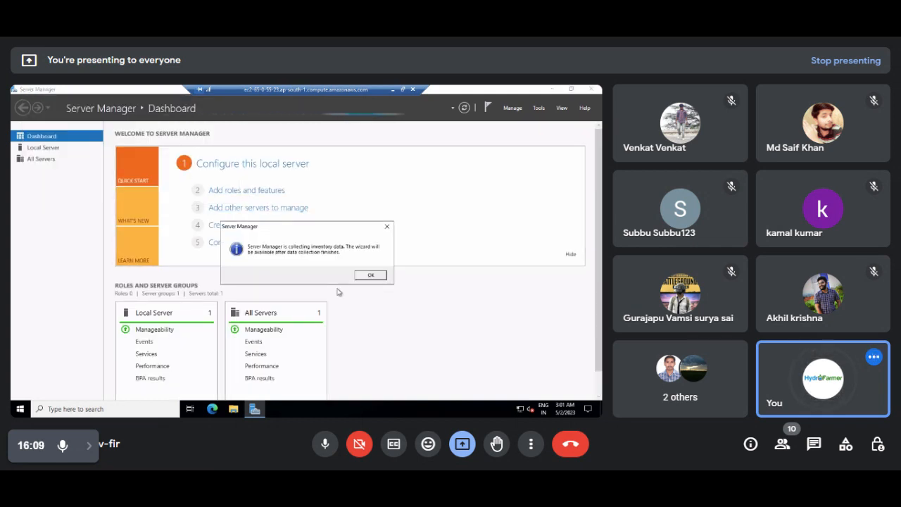
pyautogui.click(372, 275)
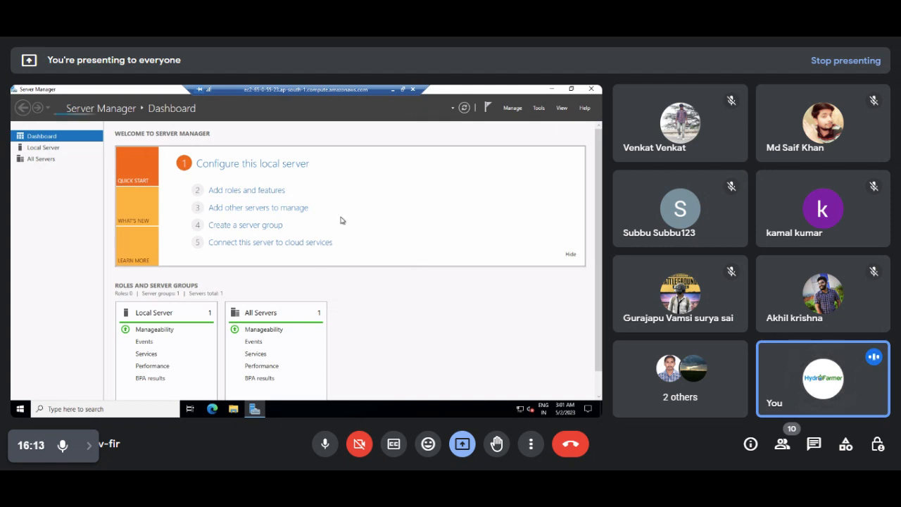
pyautogui.click(553, 89)
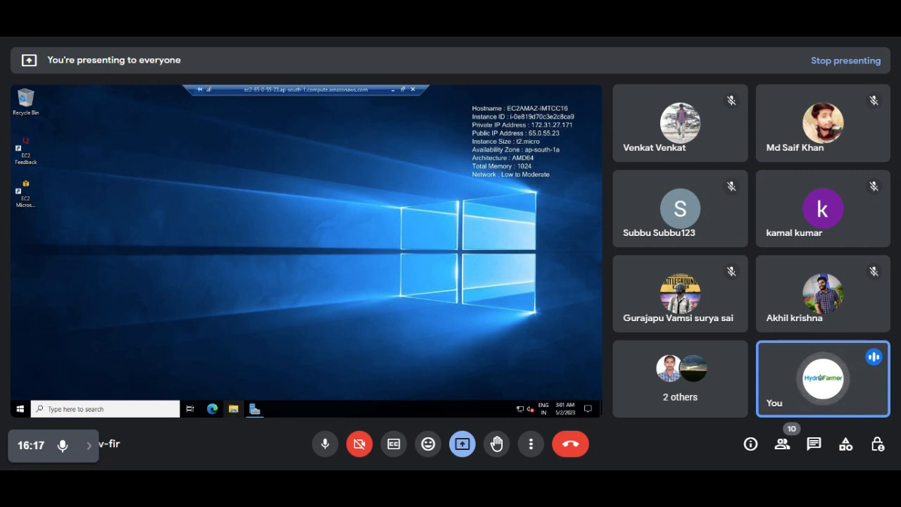
# Open File Explorer on the remote server and browse This PC to Local Disk (C:).
pyautogui.click(233, 409)
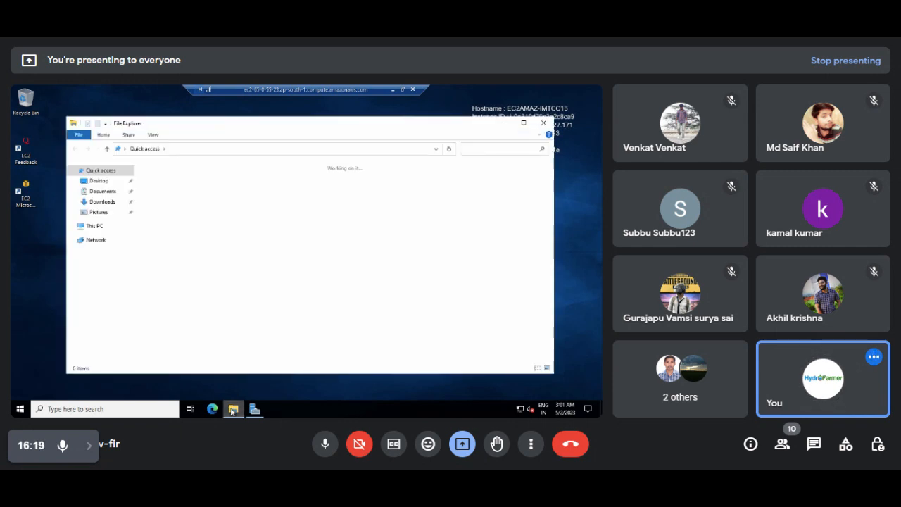
pyautogui.click(92, 225)
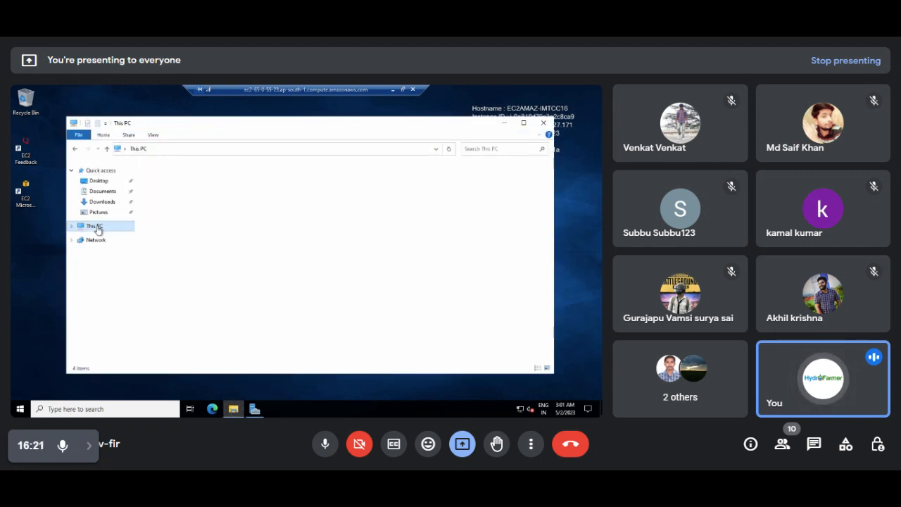
pyautogui.doubleClick(201, 277)
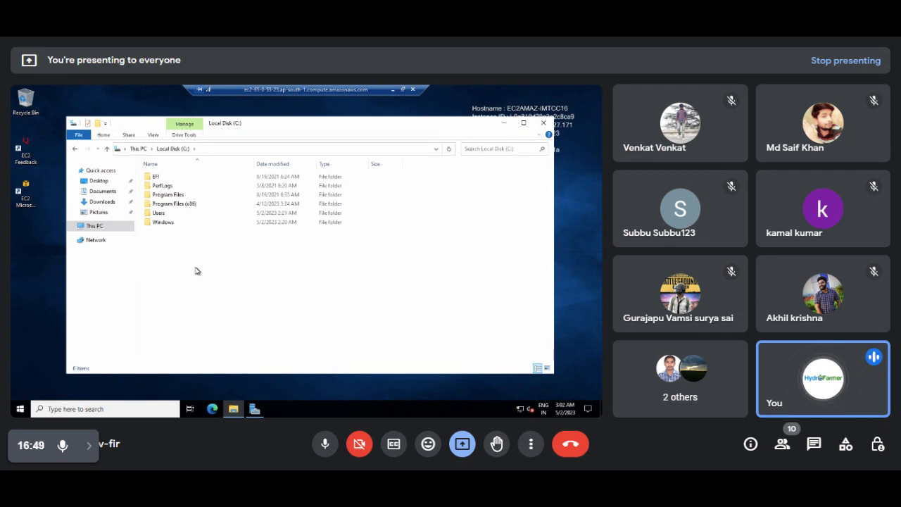
# Maximize Notepad and type 'Step1 creates and Configured Server Successfully' below the servers line.
pyautogui.click(393, 91)
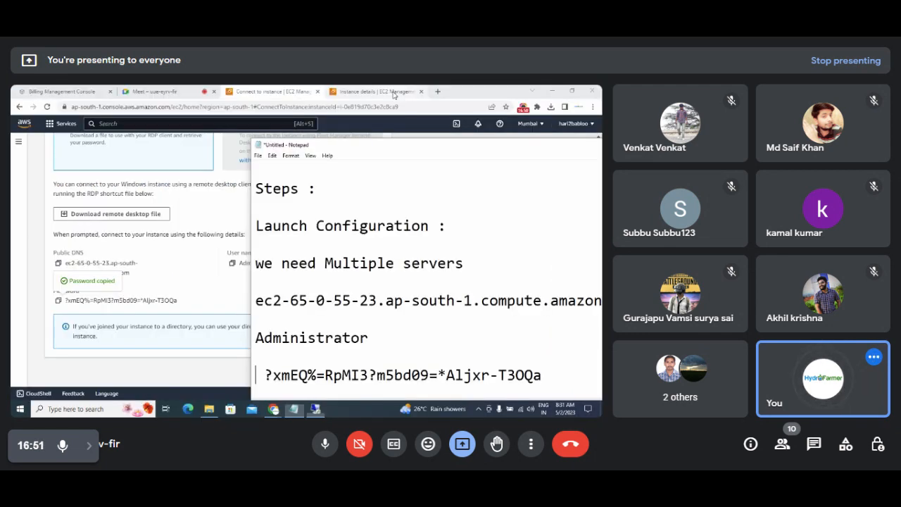
pyautogui.doubleClick(377, 147)
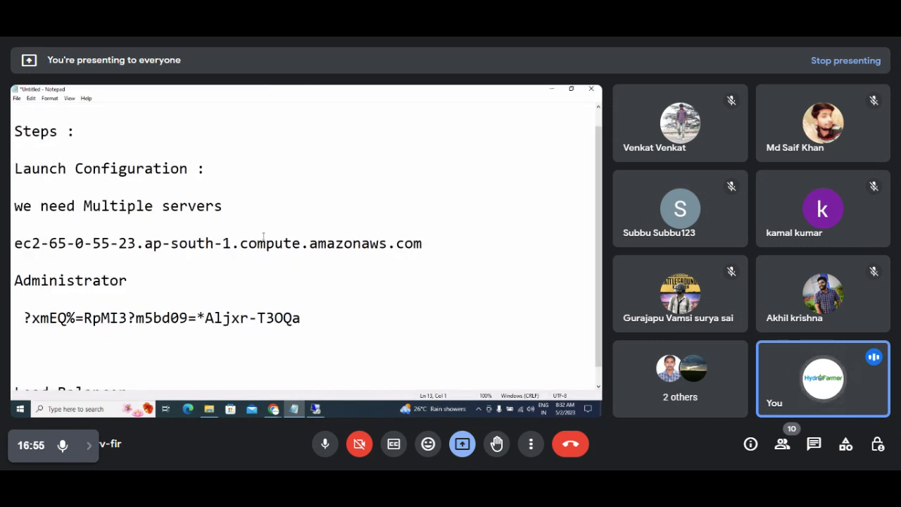
pyautogui.click(238, 205)
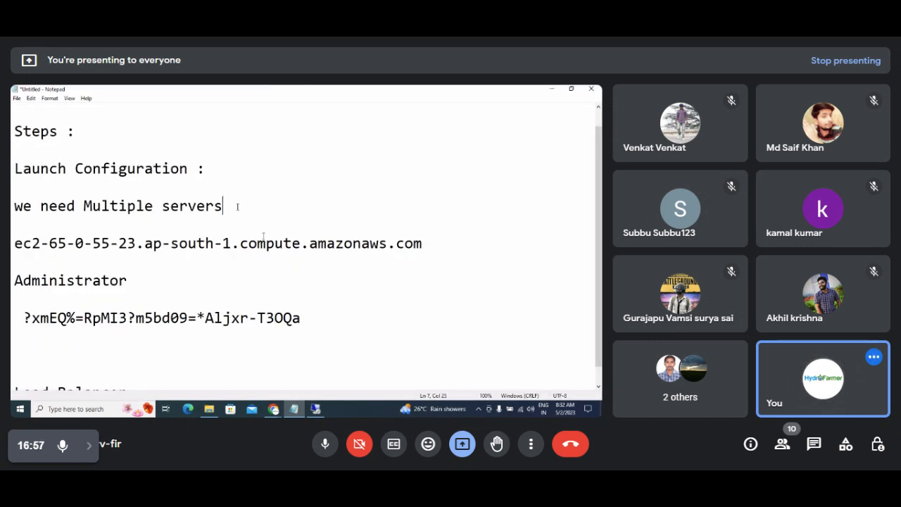
pyautogui.press('Return')
pyautogui.press('Return')
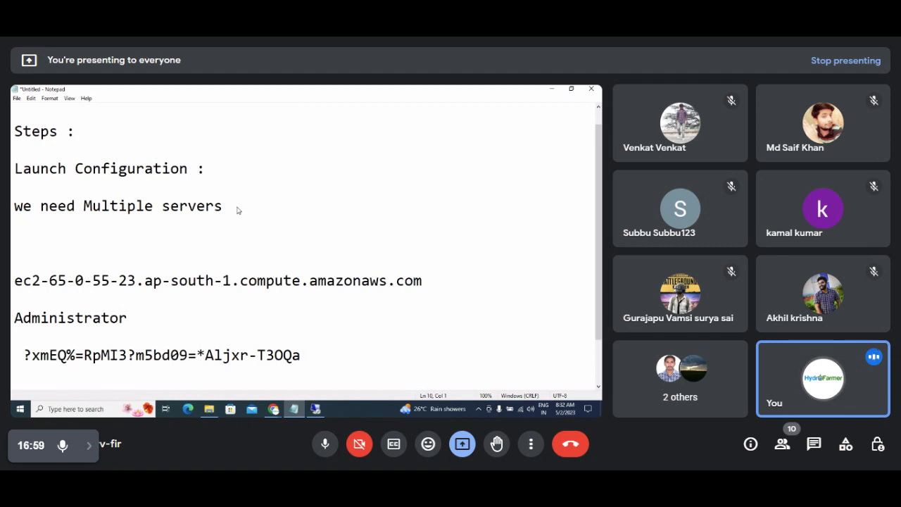
pyautogui.write('Step')
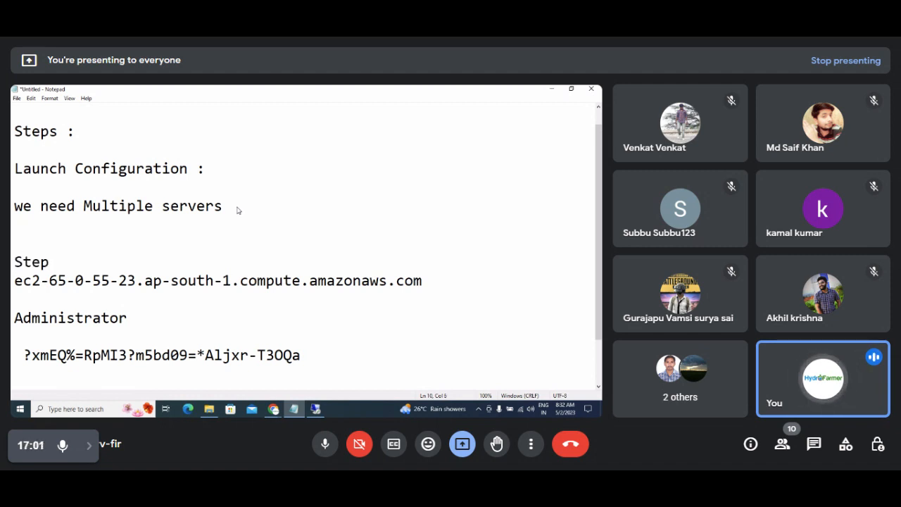
pyautogui.press('BackSpace')
pyautogui.press('BackSpace')
pyautogui.press('BackSpace')
pyautogui.write('1  c')
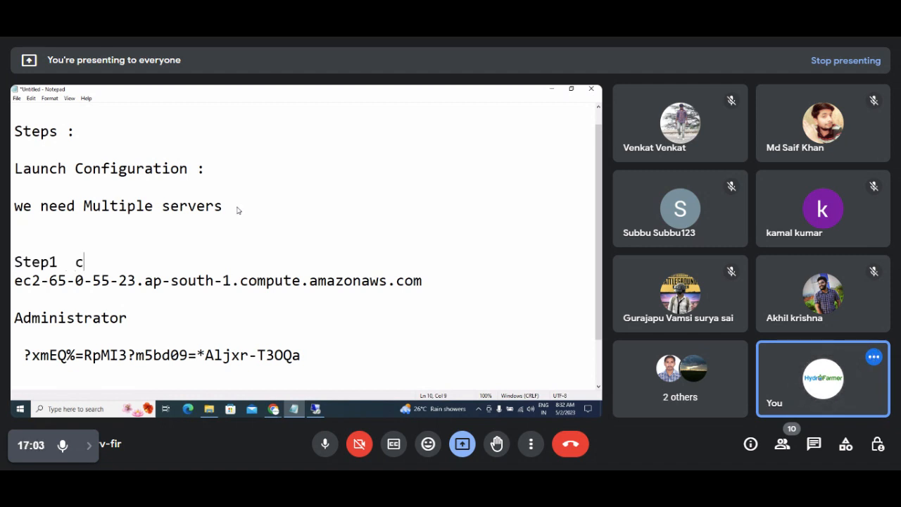
pyautogui.write('reates')
pyautogui.write(' and Confi')
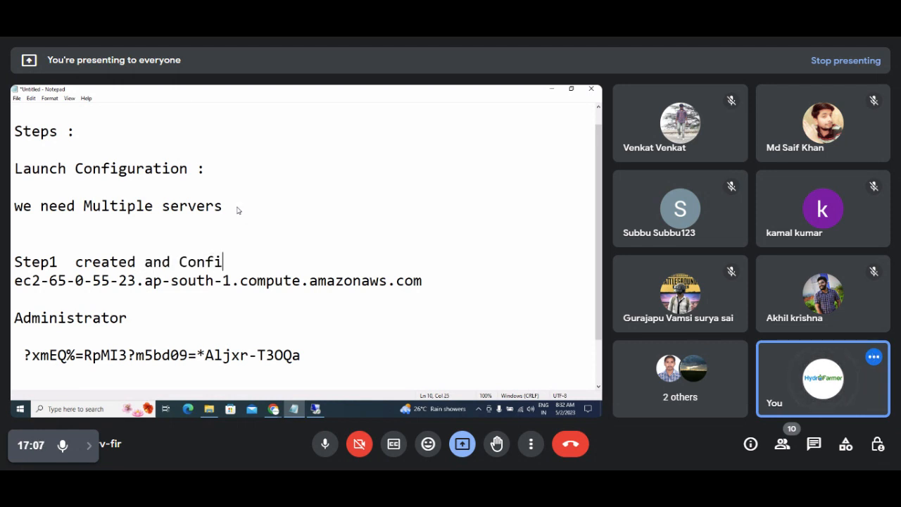
pyautogui.write('gured Serve')
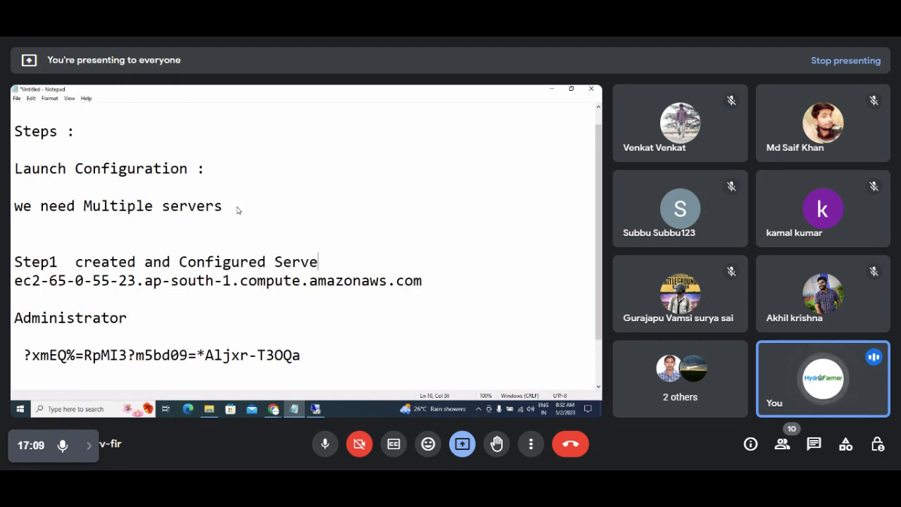
pyautogui.write('r Succes')
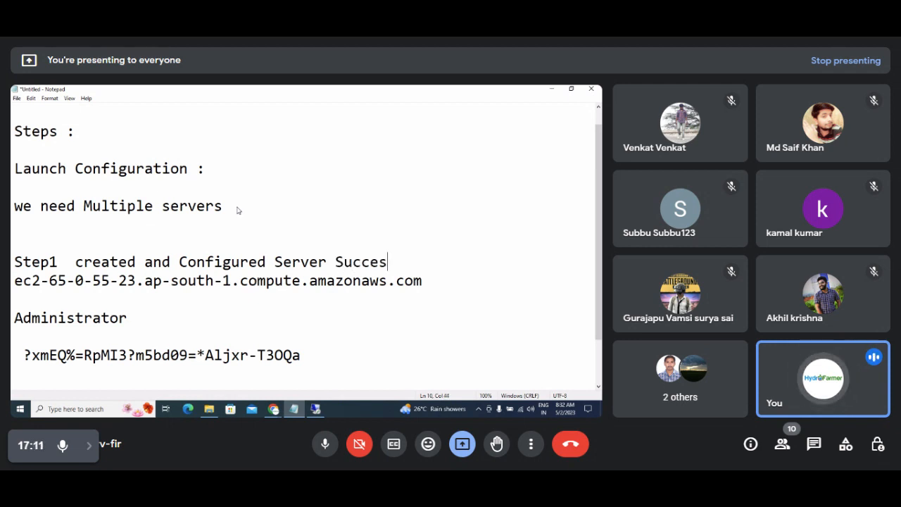
pyautogui.write('sfu')
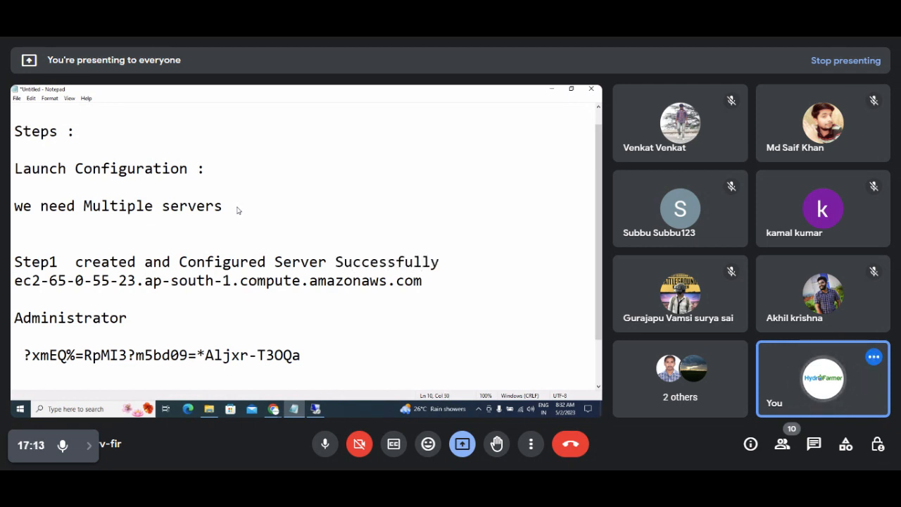
pyautogui.write('lly')
pyautogui.press('Return')
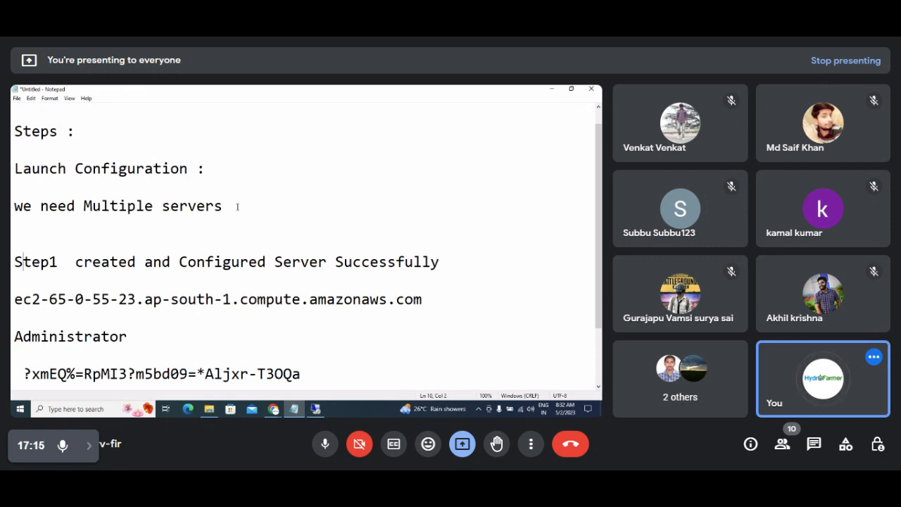
# Move the Step1 description onto its own line and place the caret after the last note.
pyautogui.press('Right')
pyautogui.press('Right')
pyautogui.press('Right')
pyautogui.press('Right')
pyautogui.press('Return')
pyautogui.press('Down')
pyautogui.press('Down')
pyautogui.press('Down')
pyautogui.press('Down')
pyautogui.press('Down')
pyautogui.press('Down')
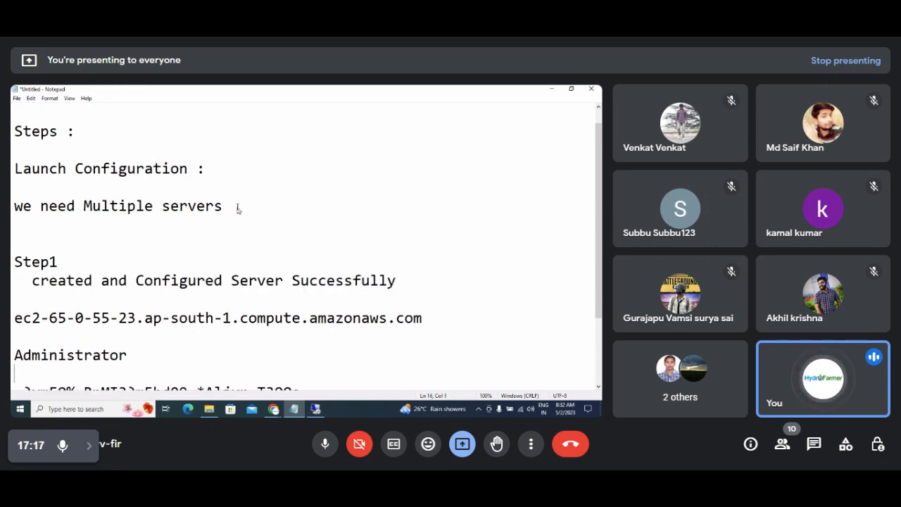
pyautogui.press('Down')
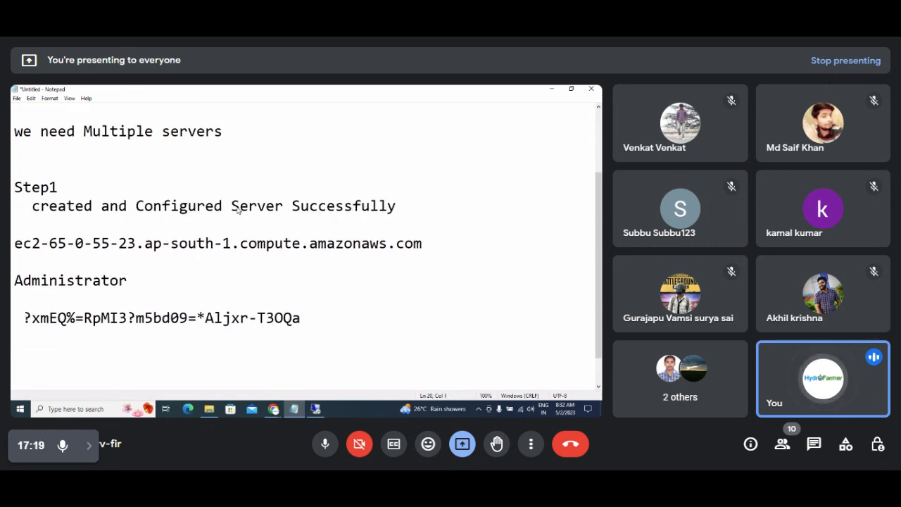
pyautogui.press('Left')
pyautogui.press('Left')
pyautogui.press('Return')
# Minimize Notepad, view the instance details page, then bring the Google Meet tab forward.
pyautogui.click(551, 89)
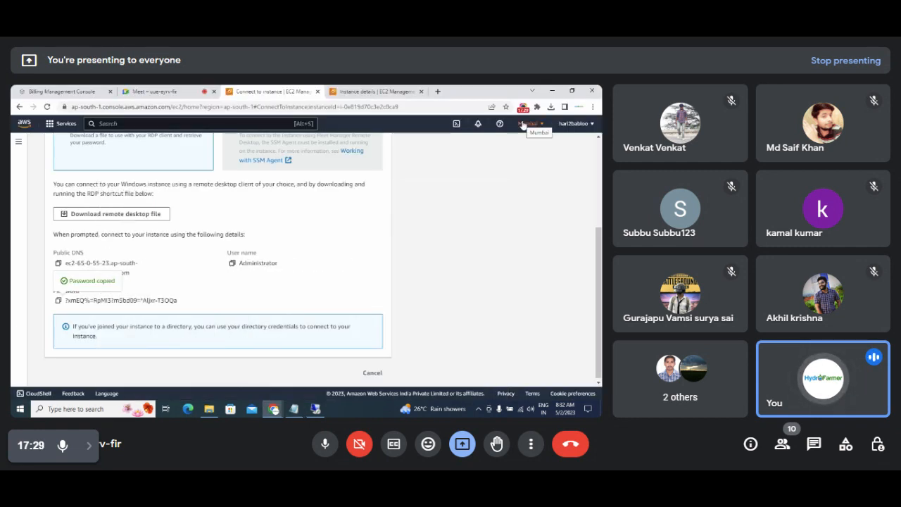
pyautogui.click(355, 91)
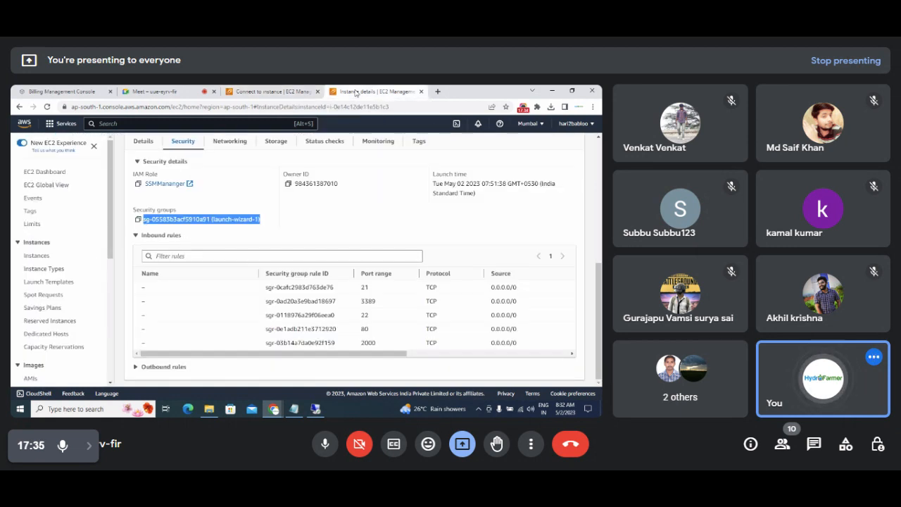
pyautogui.click(161, 90)
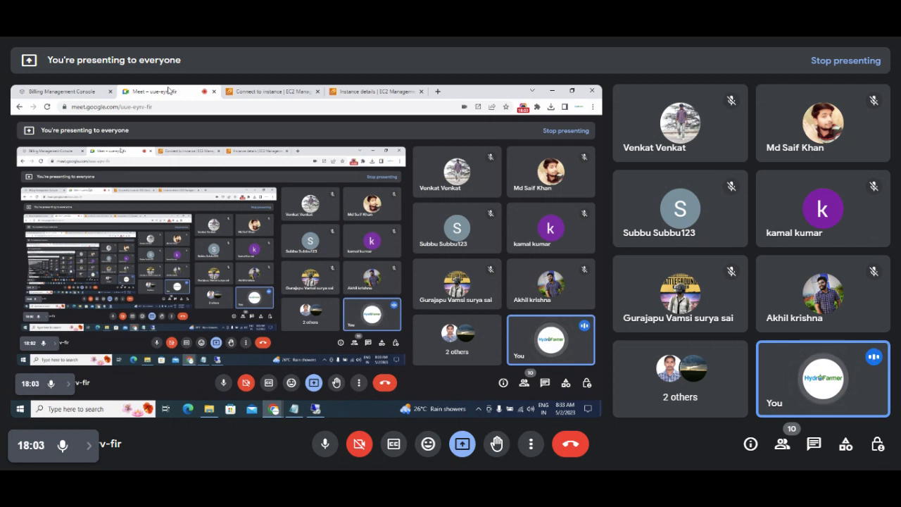
# Go via the EC2 dashboard to Instances (running) and select FlipkartBigBillionServer to view its details.
pyautogui.click(260, 93)
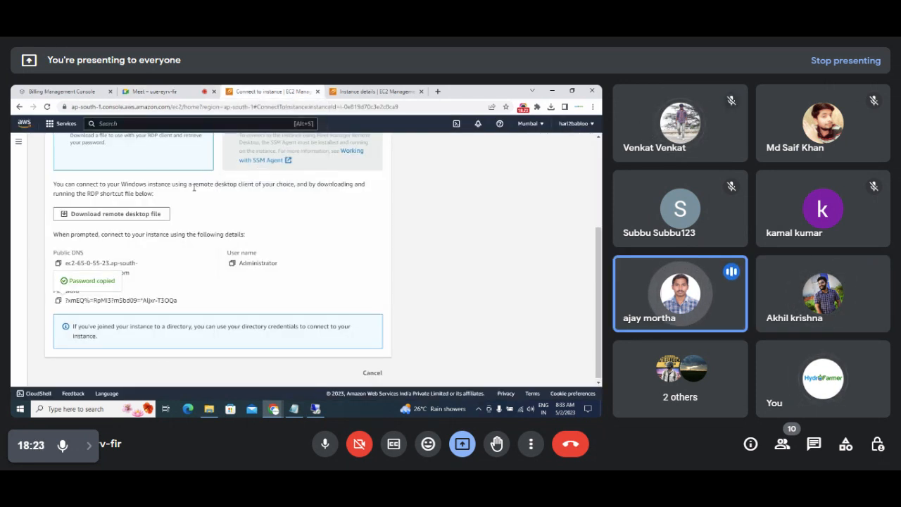
pyautogui.scroll(5, 44, 143)
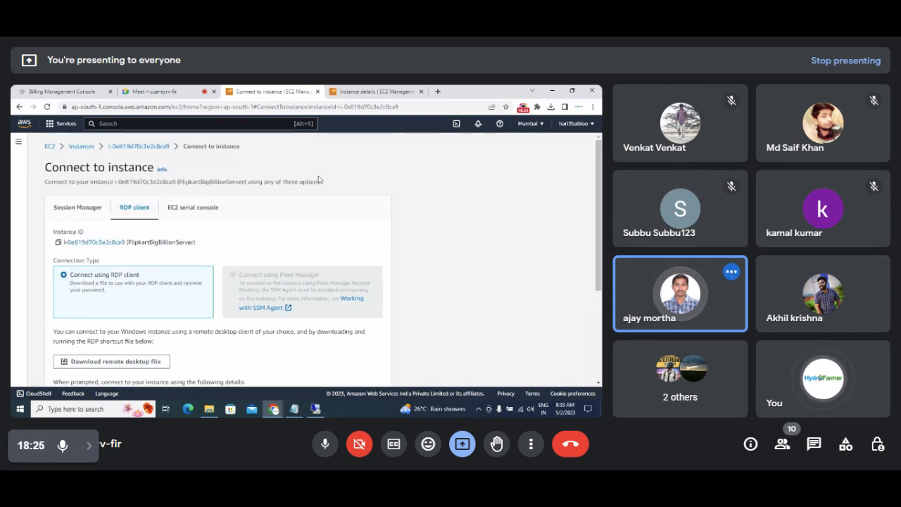
pyautogui.click(49, 147)
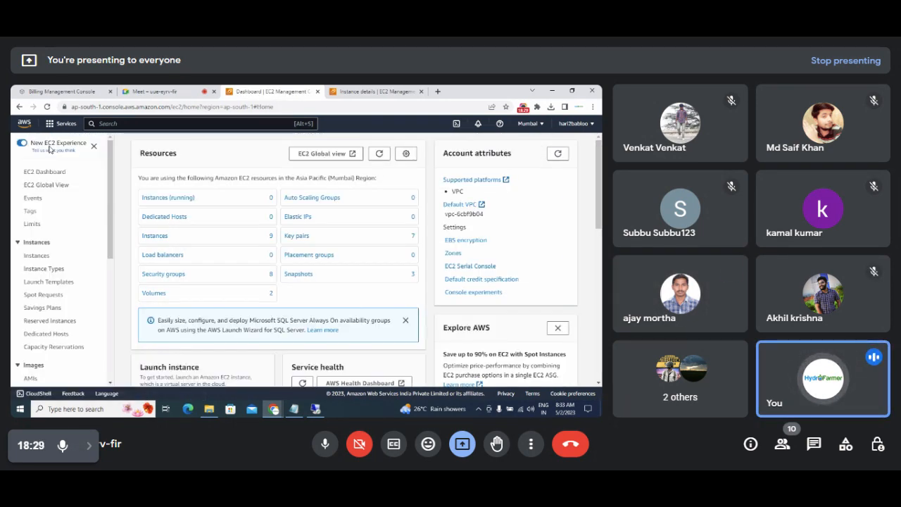
pyautogui.click(174, 199)
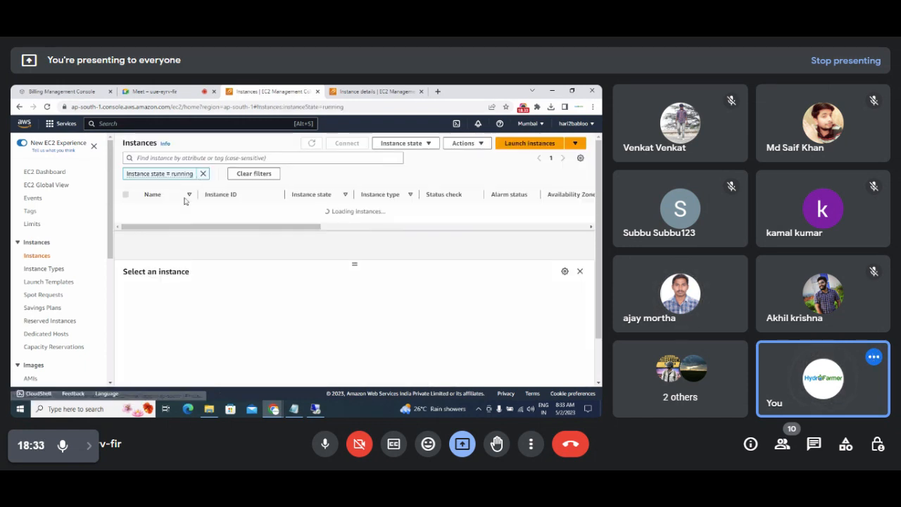
pyautogui.click(162, 213)
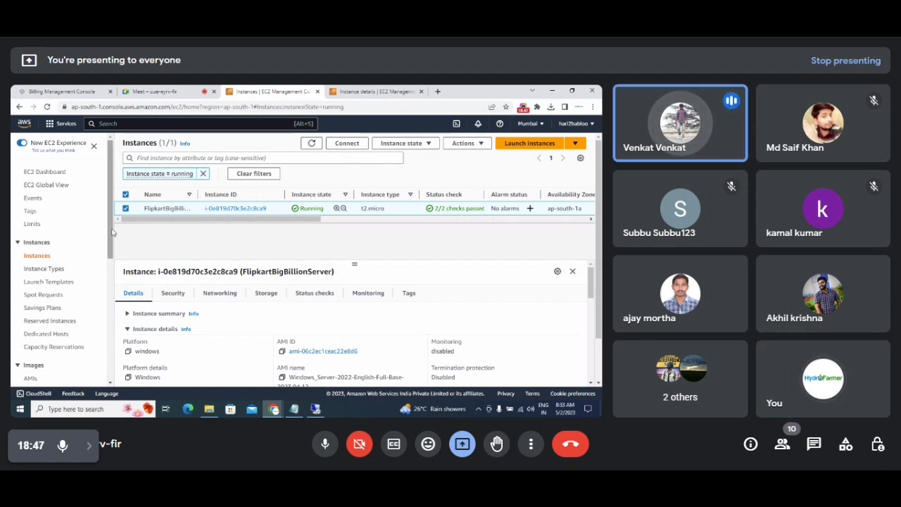
pyautogui.scroll(-3, 113, 232)
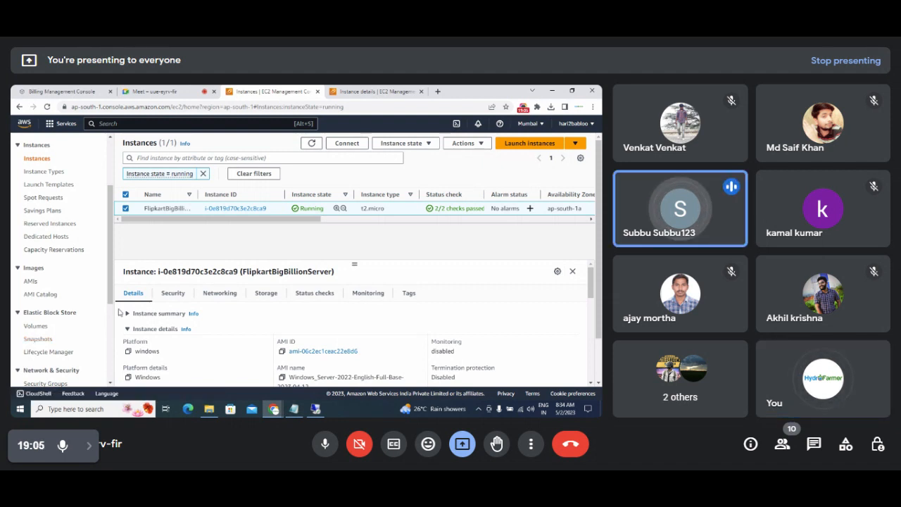
# Open Snapshots and start a new snapshot with resource type Instance.
pyautogui.click(41, 340)
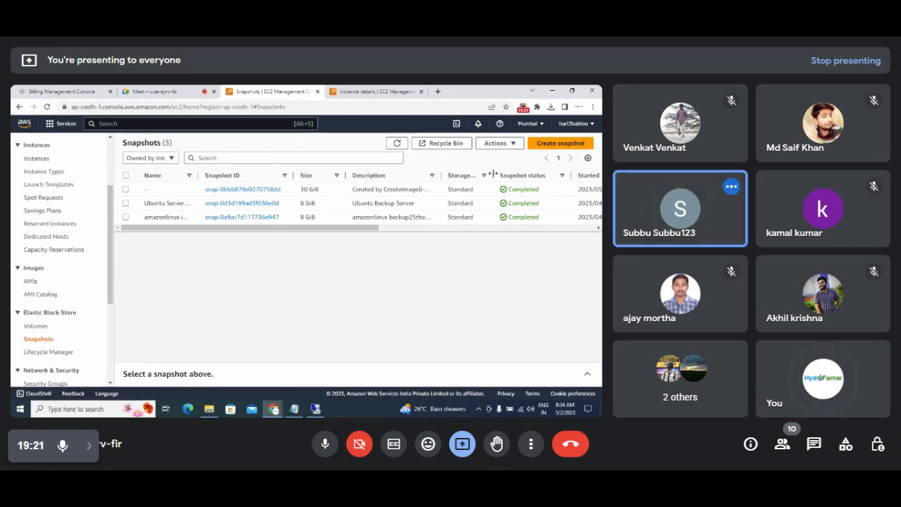
pyautogui.click(539, 144)
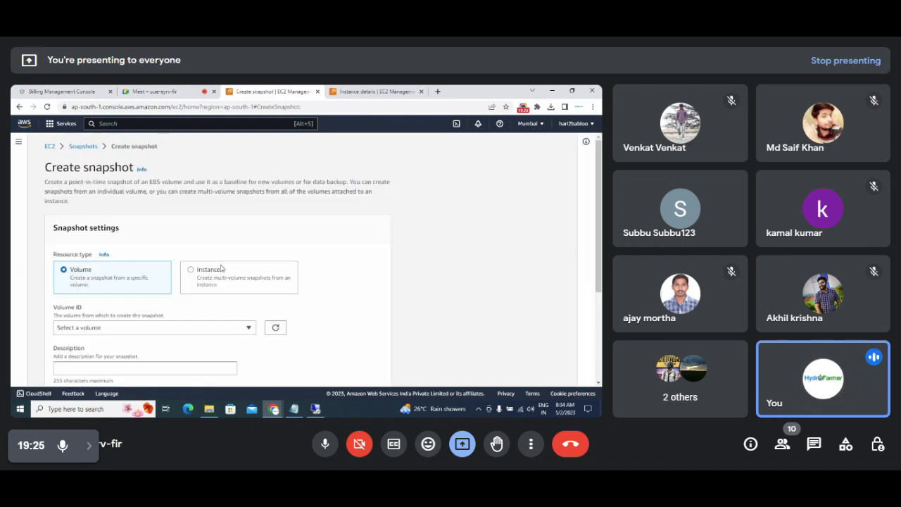
pyautogui.click(193, 273)
pyautogui.rightClick(193, 273)
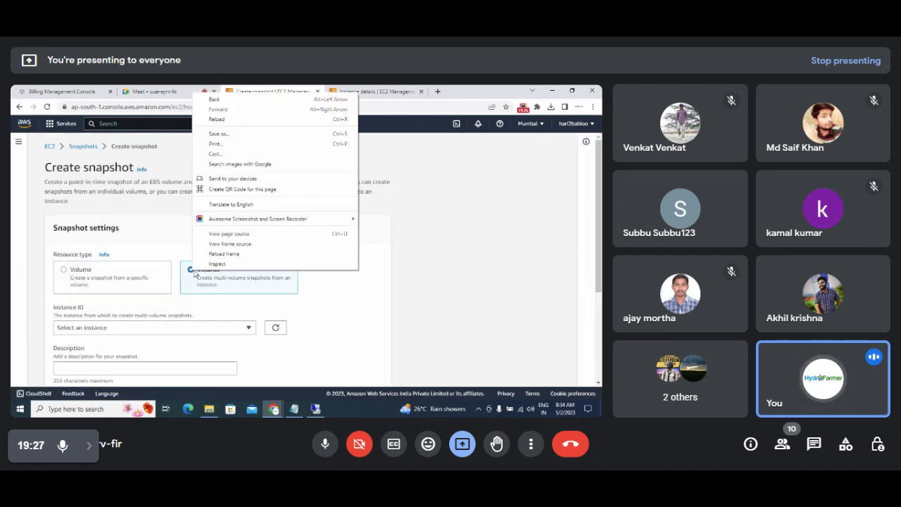
pyautogui.click(502, 255)
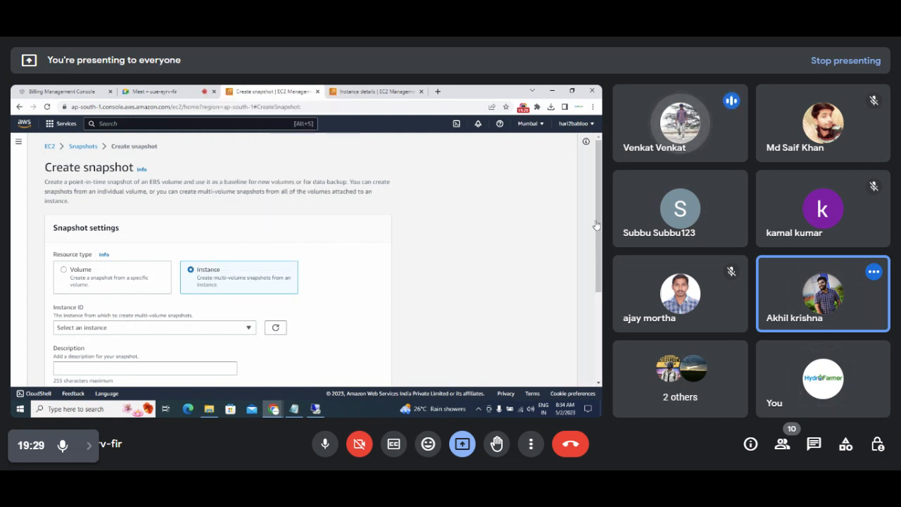
# Select instance i-0e819d70c3e2c8ca9 (FlipkartBigBillionServer) and create the snapshot.
pyautogui.scroll(-1, 384, 262)
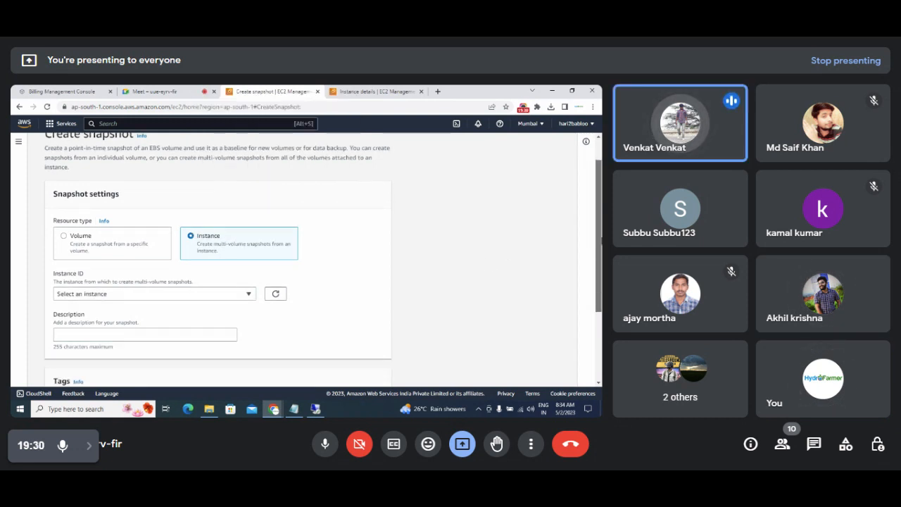
pyautogui.rightClick(250, 297)
pyautogui.click(249, 296)
pyautogui.click(241, 297)
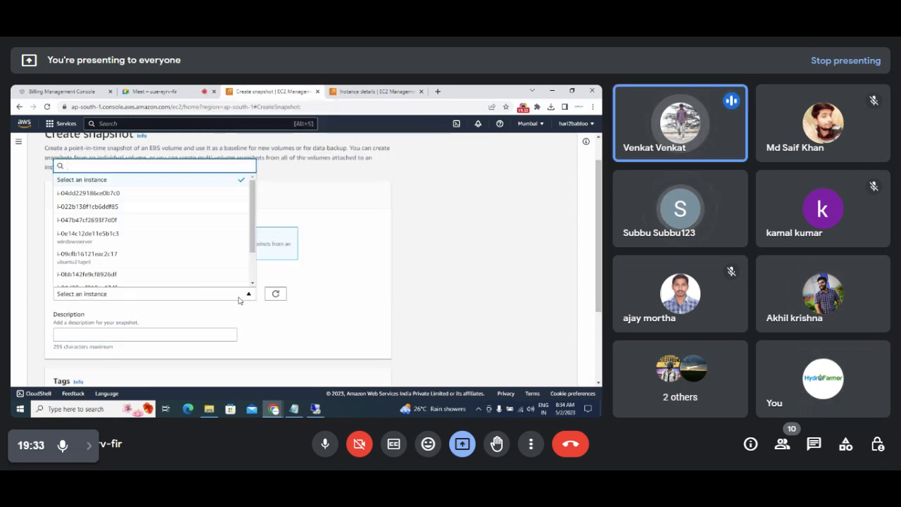
pyautogui.scroll(-2, 252, 254)
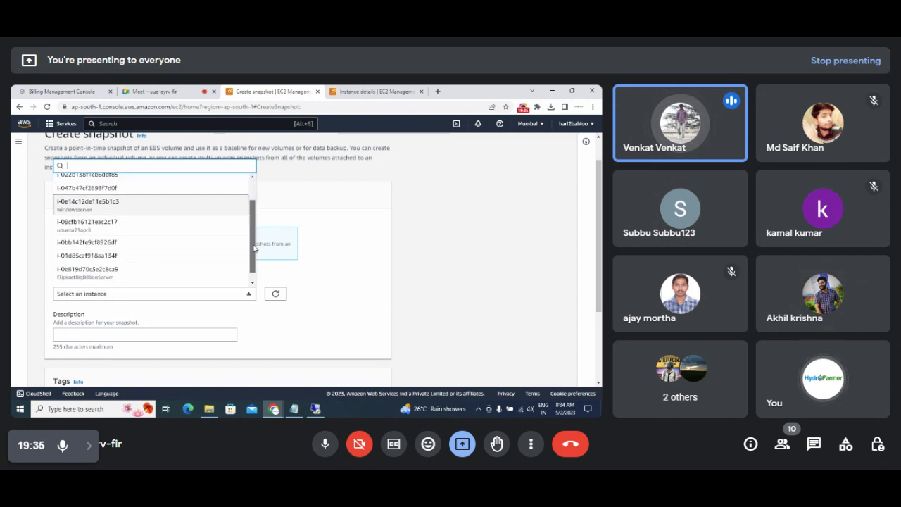
pyautogui.scroll(-1, 252, 253)
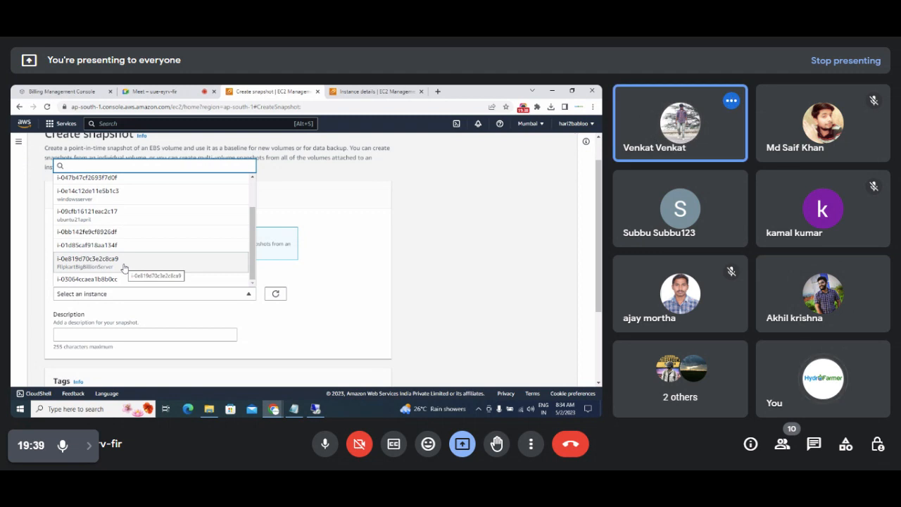
pyautogui.click(124, 268)
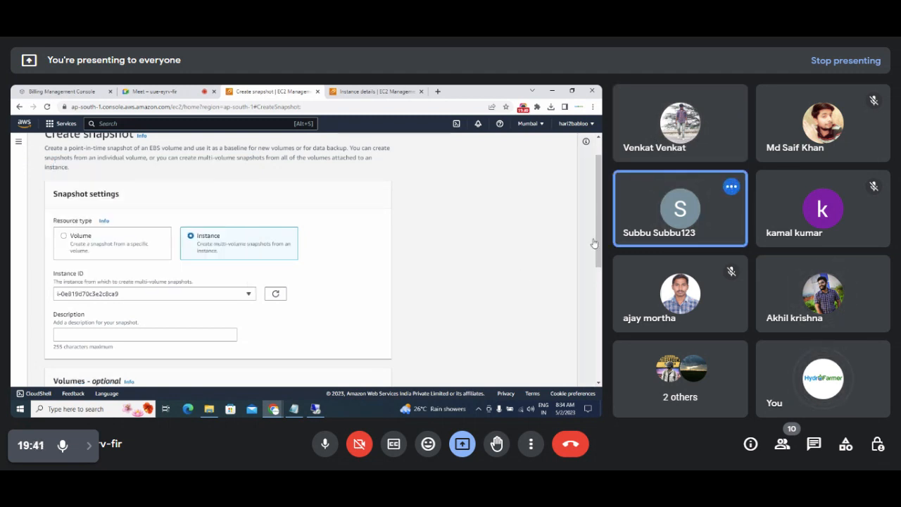
pyautogui.moveTo(595, 249); pyautogui.dragTo(601, 365)
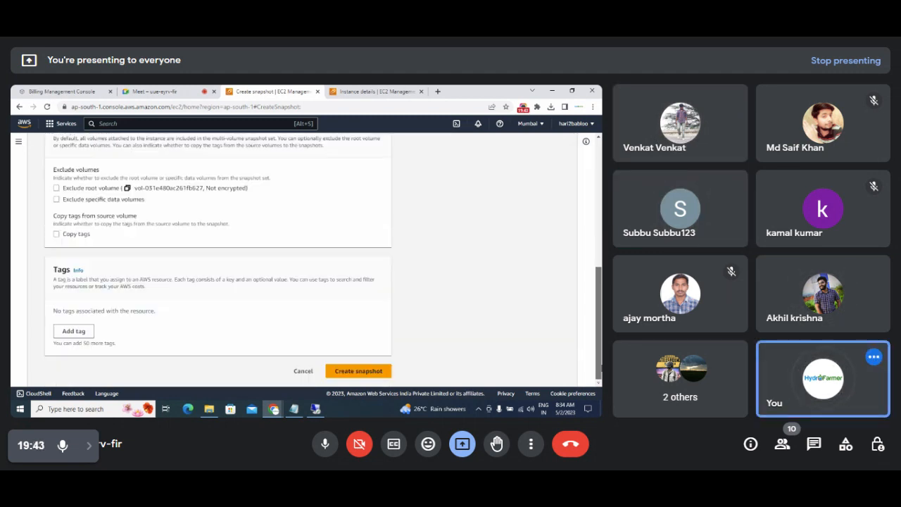
pyautogui.click(341, 375)
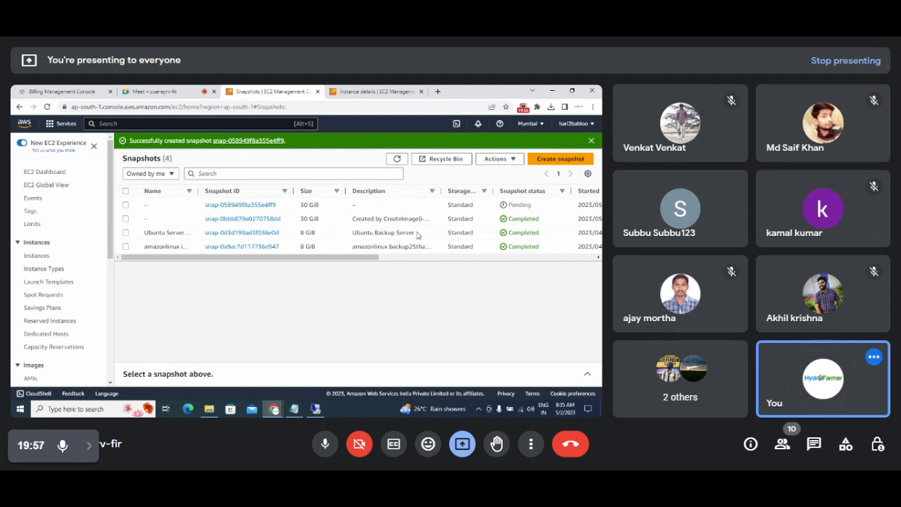
# Refresh the snapshots list repeatedly to check the new snapshot's status.
pyautogui.click(397, 159)
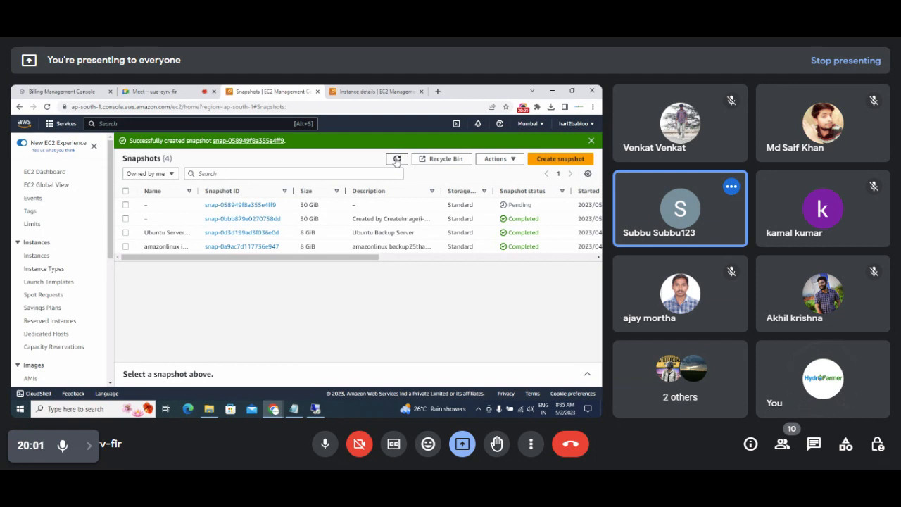
pyautogui.click(397, 160)
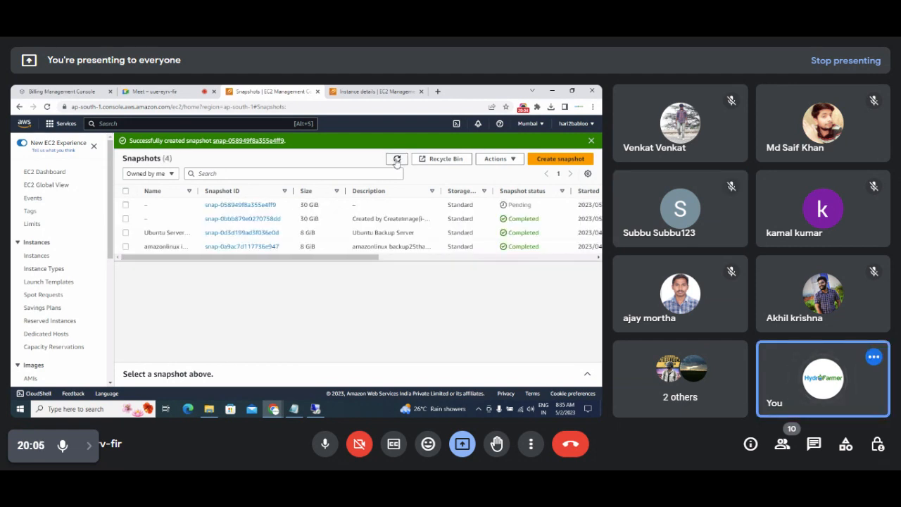
pyautogui.click(397, 160)
pyautogui.click(396, 160)
pyautogui.click(397, 159)
pyautogui.click(397, 160)
pyautogui.click(397, 161)
pyautogui.click(397, 161)
pyautogui.click(398, 160)
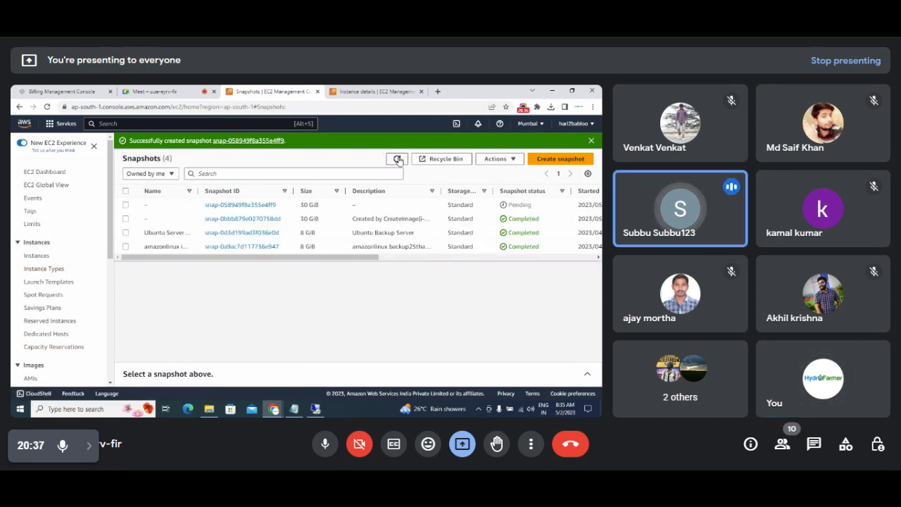
pyautogui.click(398, 160)
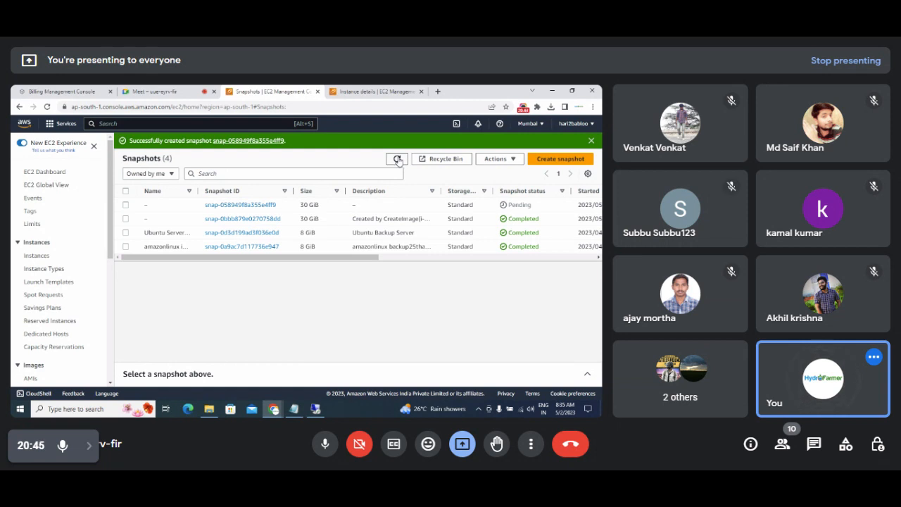
pyautogui.click(397, 159)
pyautogui.click(397, 159)
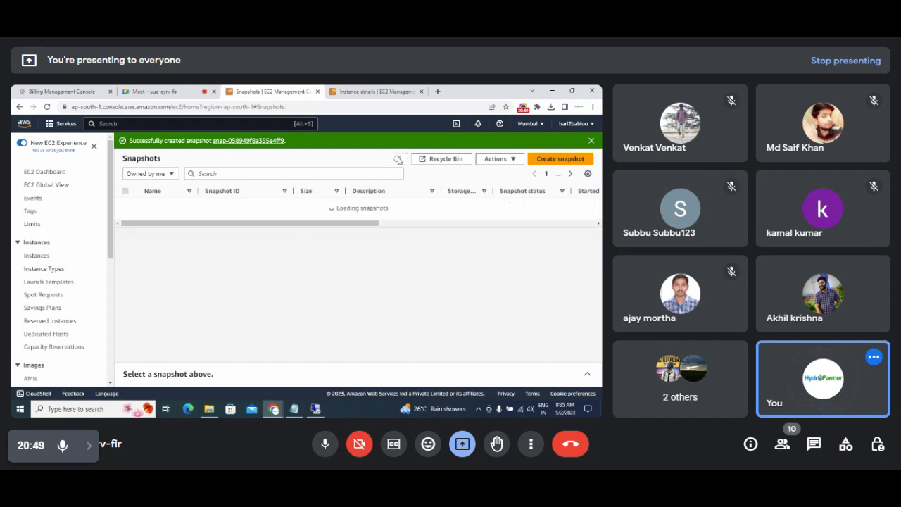
# Sort the snapshots by status and open the Pending 30 GiB snapshot's details.
pyautogui.click(562, 193)
pyautogui.click(563, 192)
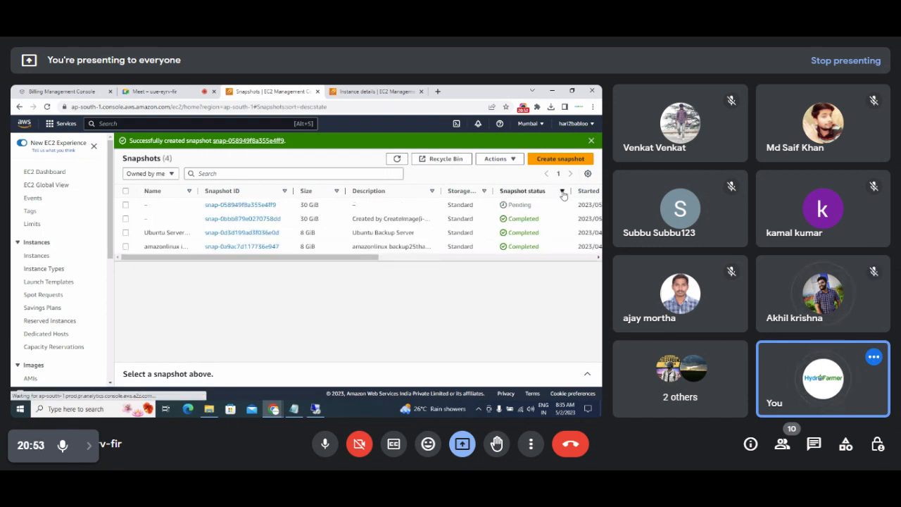
pyautogui.click(245, 205)
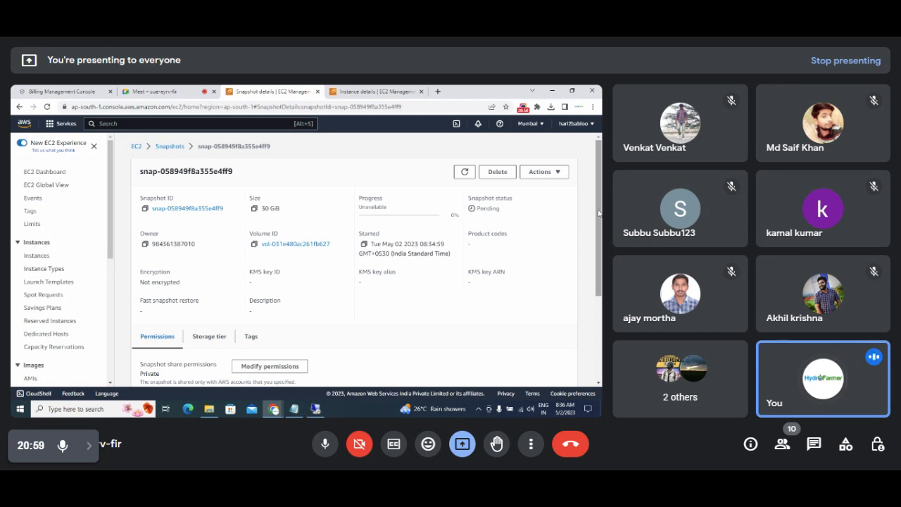
# Return to the Snapshots list, narrow its Description column, and switch to the Google Meet call.
pyautogui.moveTo(600, 221)
pyautogui.mouseDown()
pyautogui.moveTo(600, 246)
pyautogui.moveTo(600, 221)
pyautogui.mouseUp()
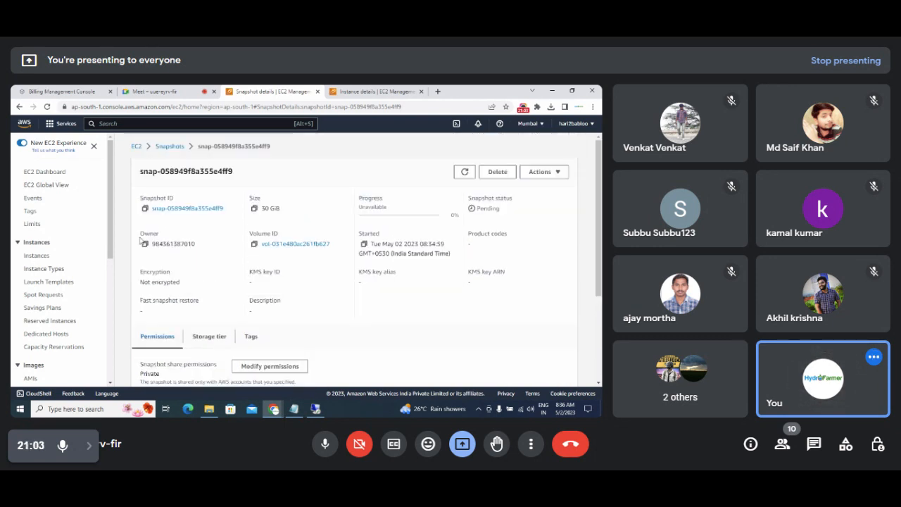
pyautogui.click(169, 146)
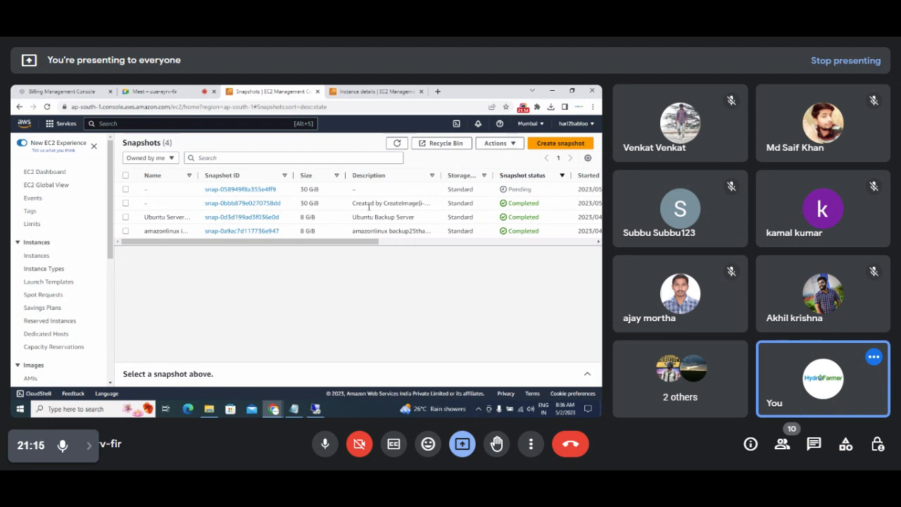
pyautogui.moveTo(442, 175); pyautogui.dragTo(428, 180)
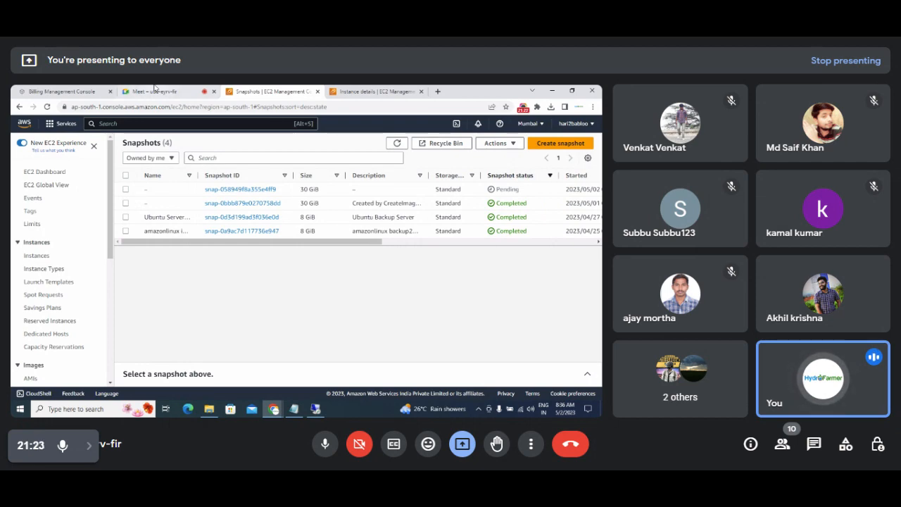
pyautogui.click(154, 90)
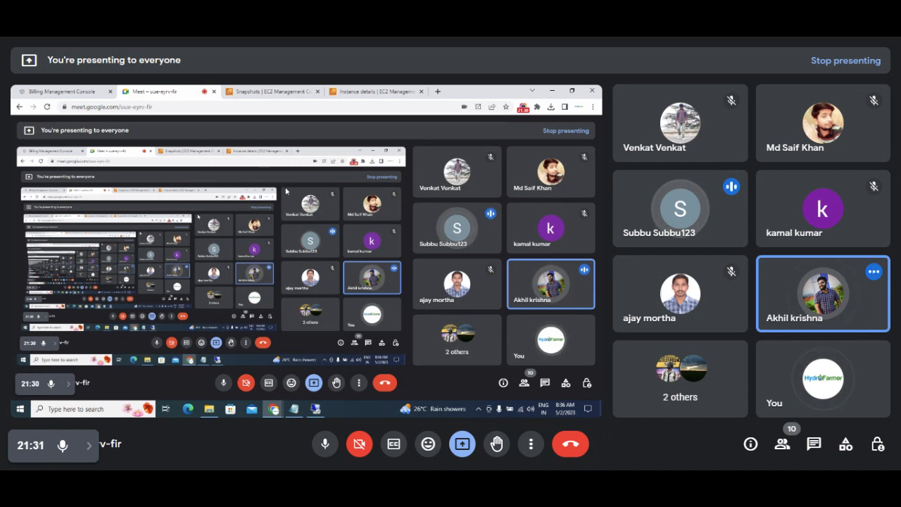
# Bring the 'Snapshots | EC2 Management Console' tab back in front of Google Meet.
pyautogui.click(282, 92)
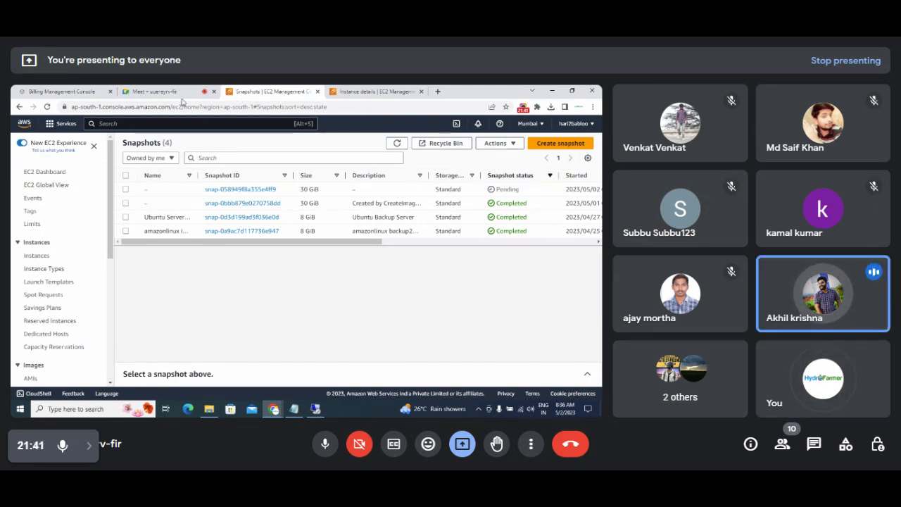
# Select the pending 30 GiB snapshot, review its Actions menu, and toggle select-all.
pyautogui.click(127, 189)
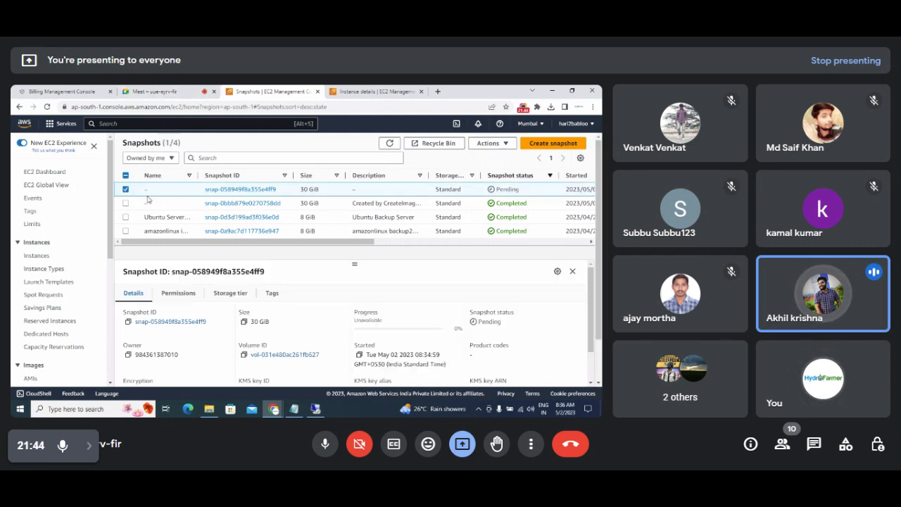
pyautogui.click(478, 145)
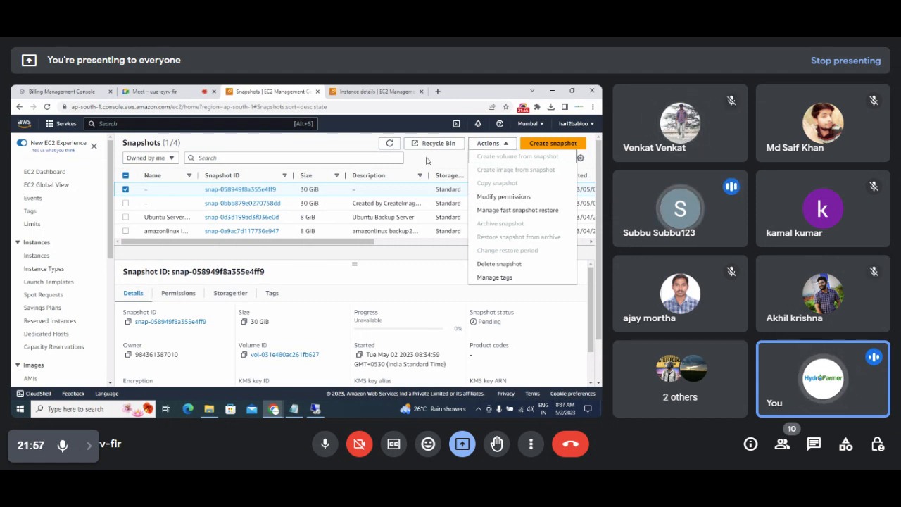
pyautogui.click(485, 144)
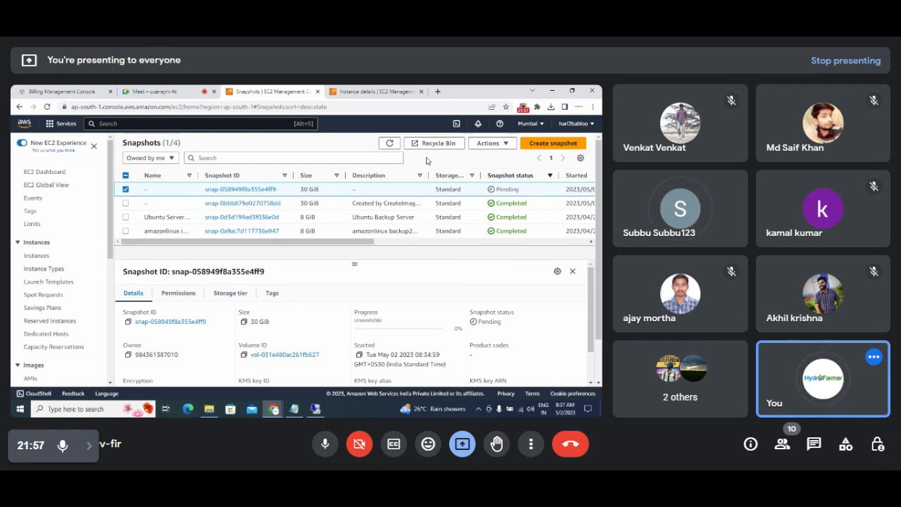
pyautogui.click(126, 175)
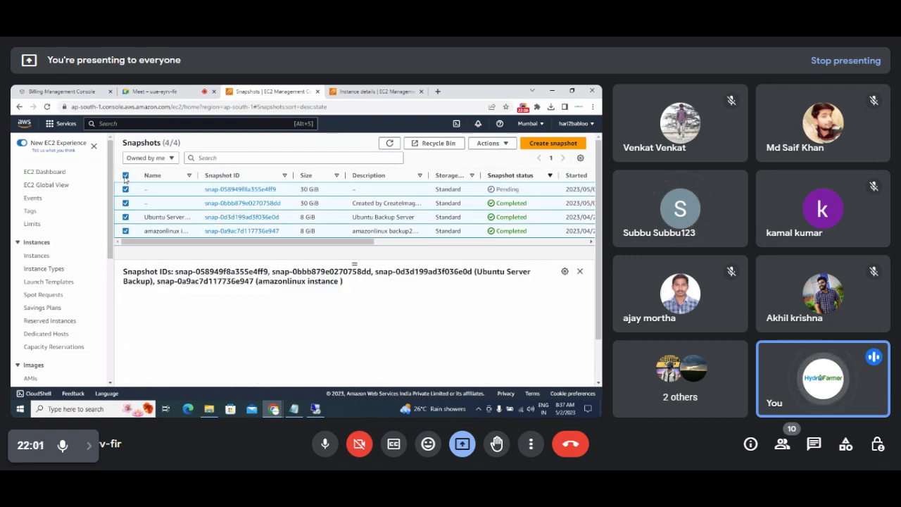
pyautogui.click(125, 175)
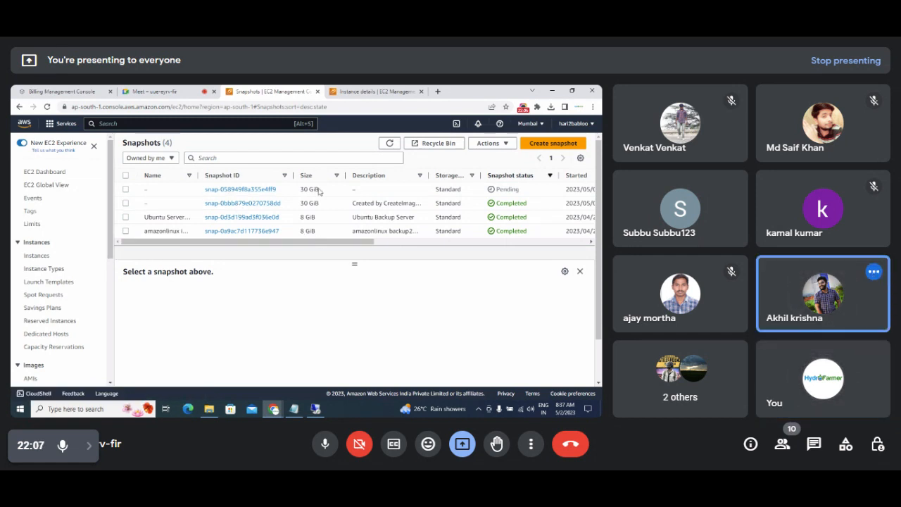
# Reselect the pending snapshot, check its Actions again, then go to the EC2 Instances list.
pyautogui.click(125, 190)
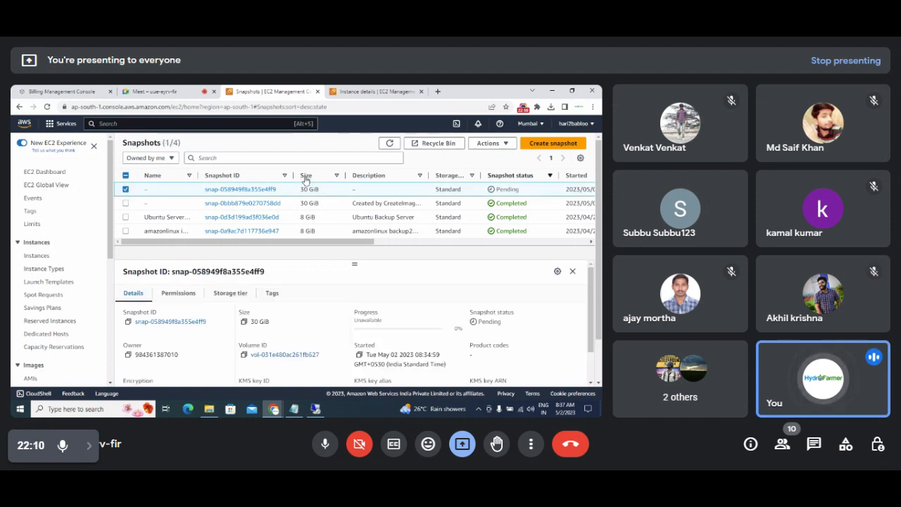
pyautogui.click(506, 145)
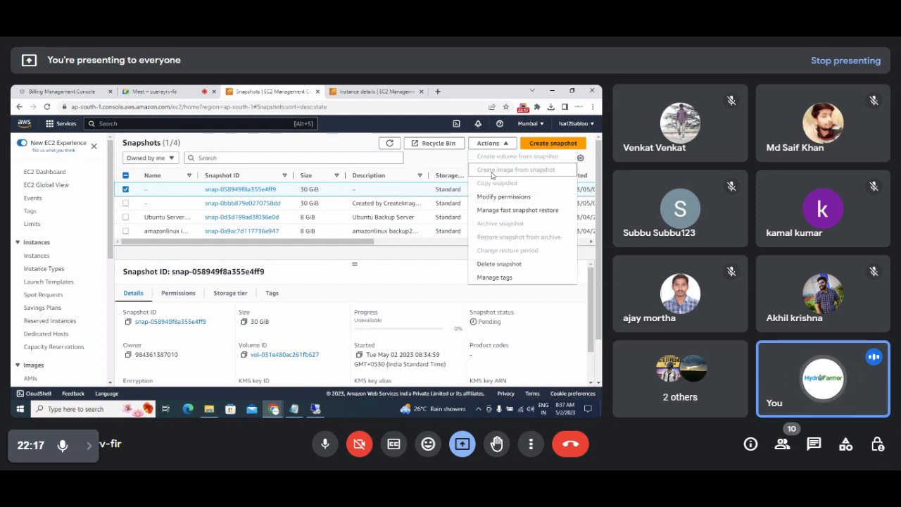
pyautogui.click(426, 159)
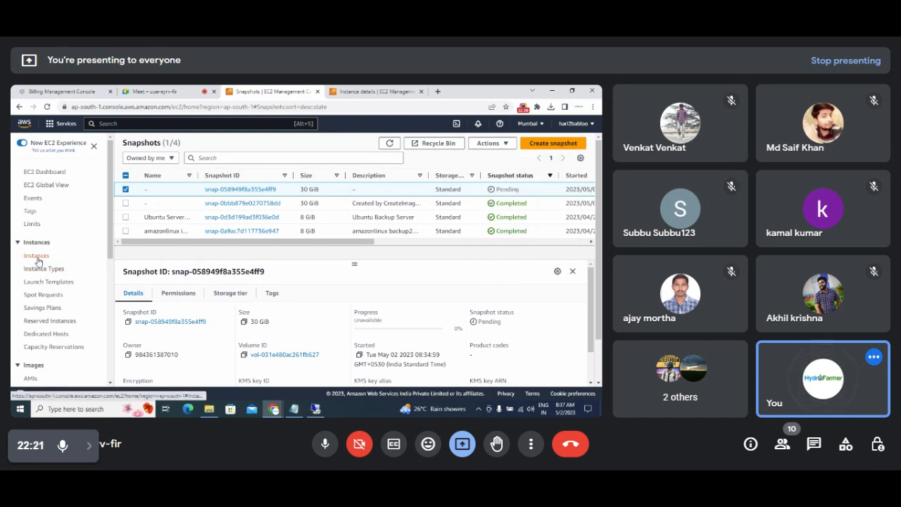
pyautogui.click(38, 258)
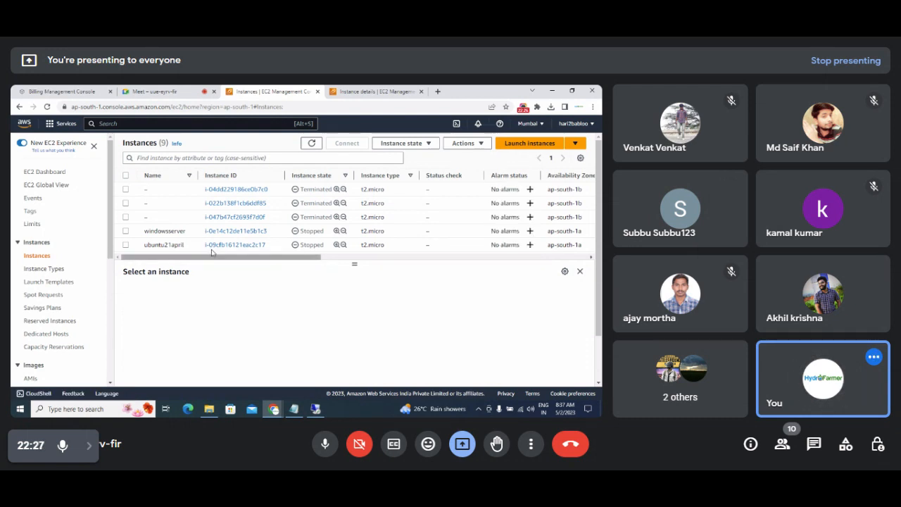
# Refresh the instances list and enlarge it to show all nine instances.
pyautogui.click(312, 144)
pyautogui.click(314, 146)
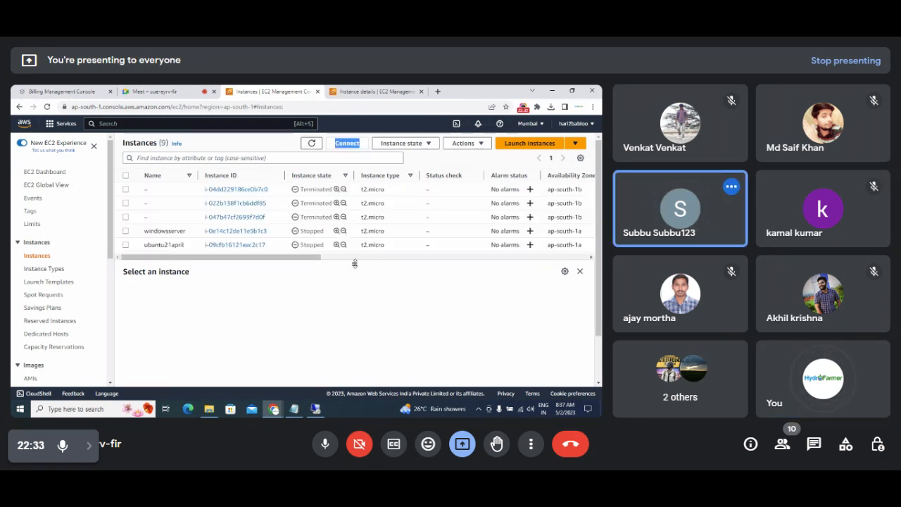
pyautogui.moveTo(355, 263); pyautogui.dragTo(357, 323)
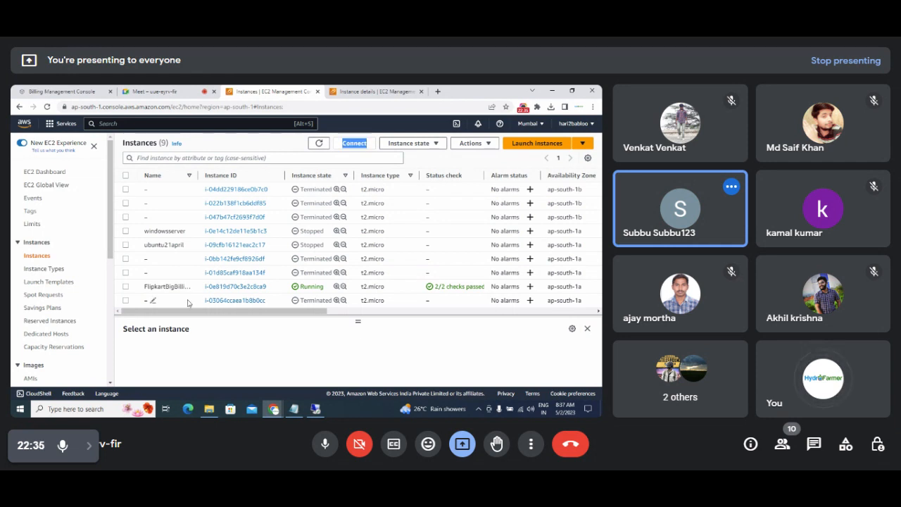
# Select FlipkartBigBillionServer and look through Actions > Image and templates without choosing anything.
pyautogui.click(125, 288)
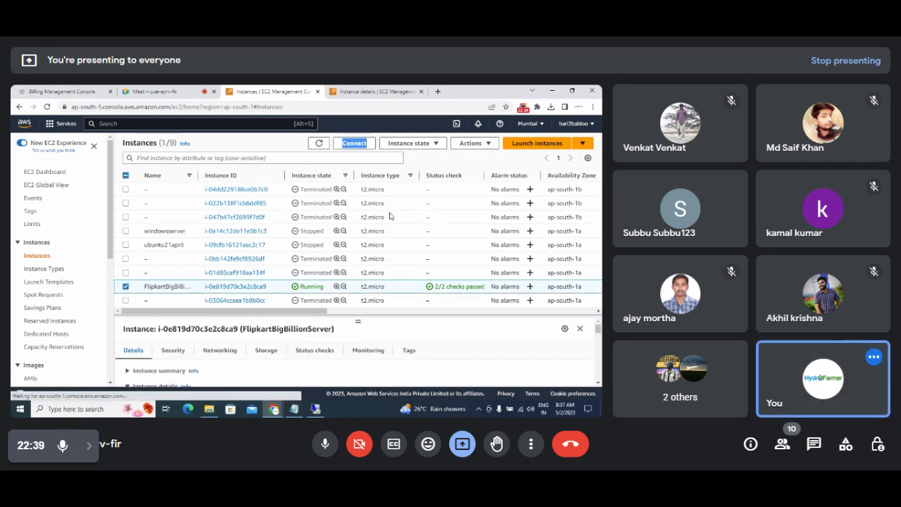
pyautogui.click(476, 144)
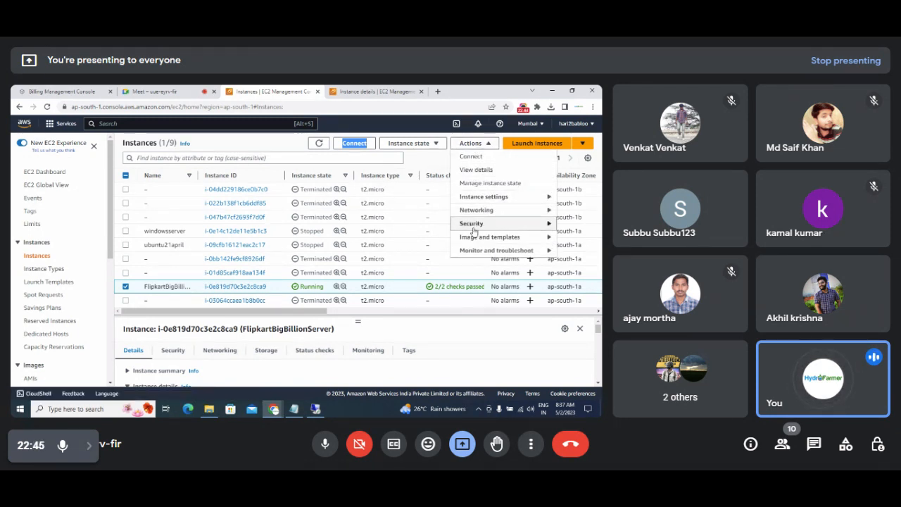
pyautogui.moveTo(466, 241)
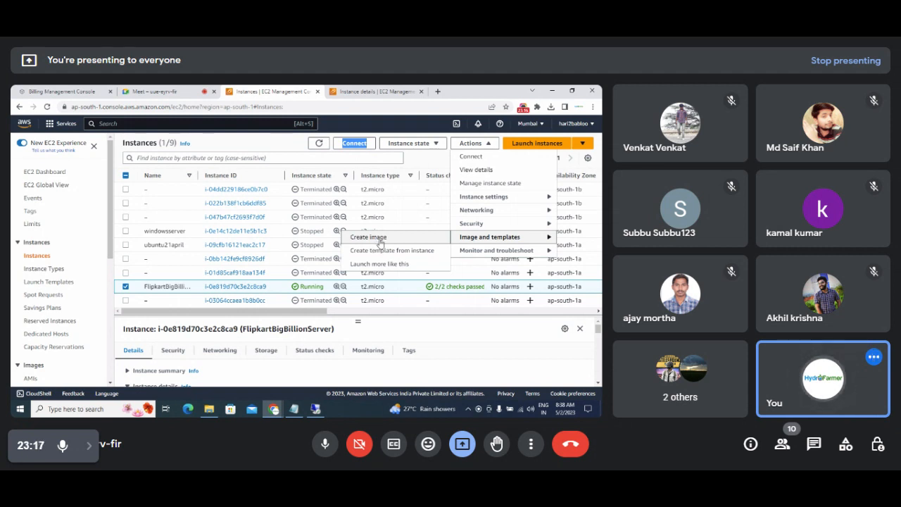
pyautogui.click(396, 334)
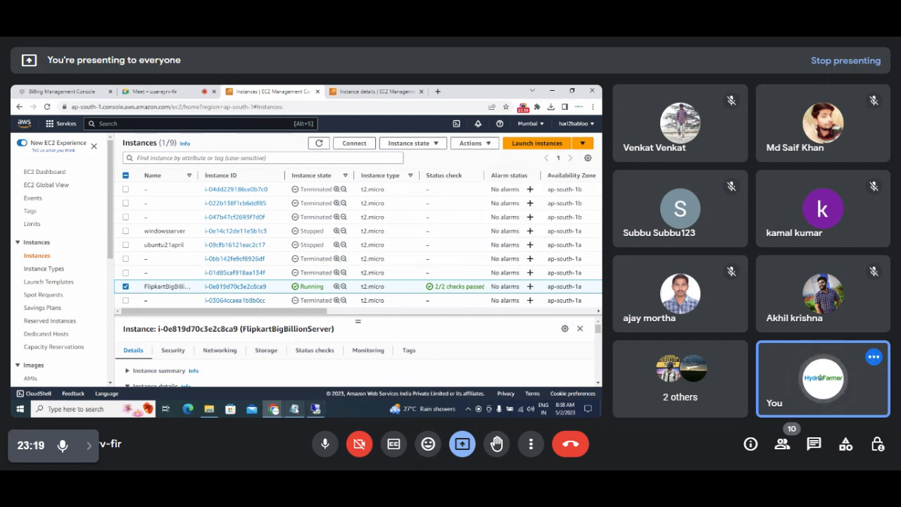
pyautogui.click(294, 408)
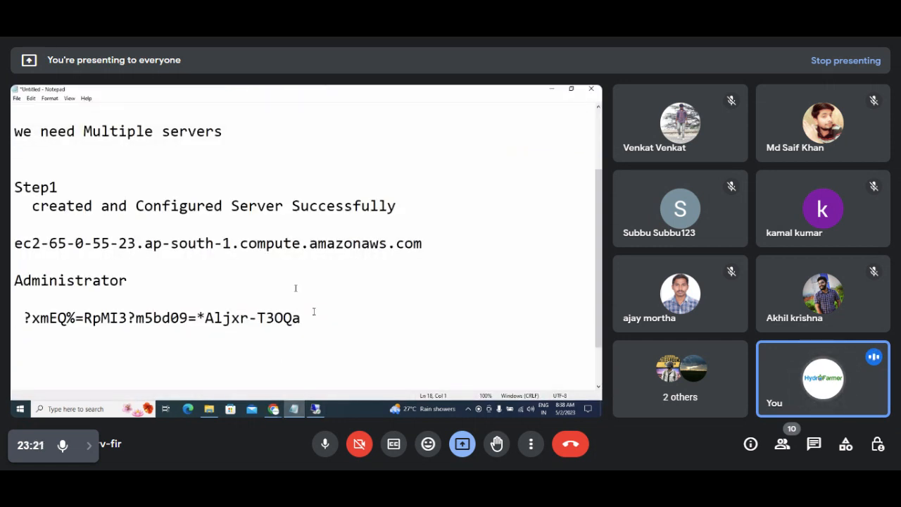
# Add a 'Step 2' heading with a blank line above and 'will create one Image !!' beneath.
pyautogui.write('Step 2')
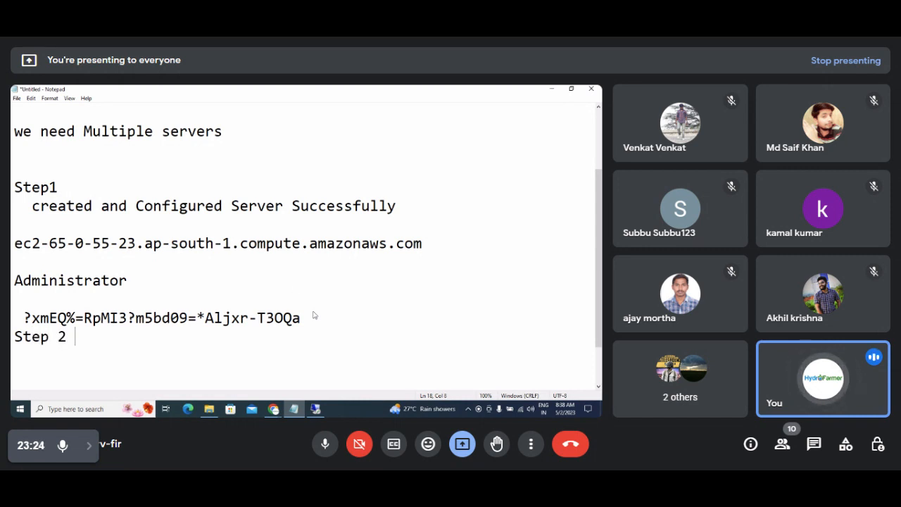
pyautogui.press('Return')
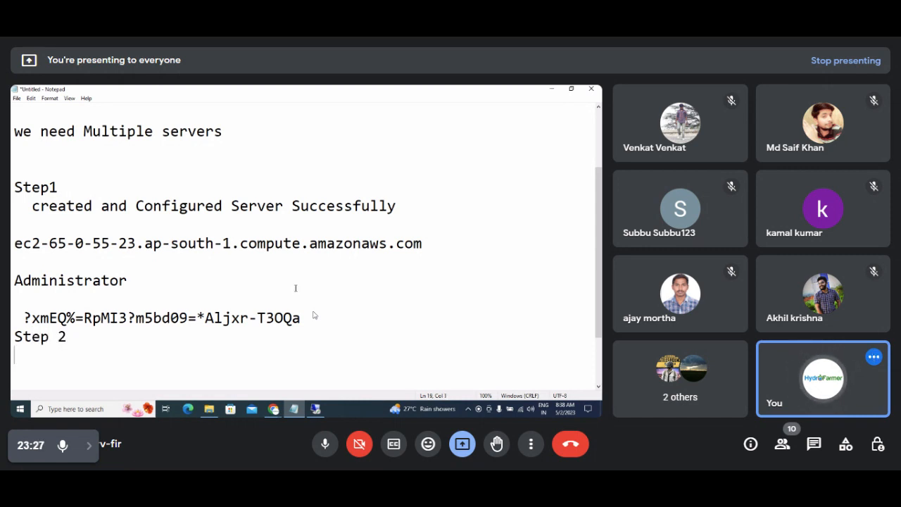
pyautogui.press('Up')
pyautogui.press('Return')
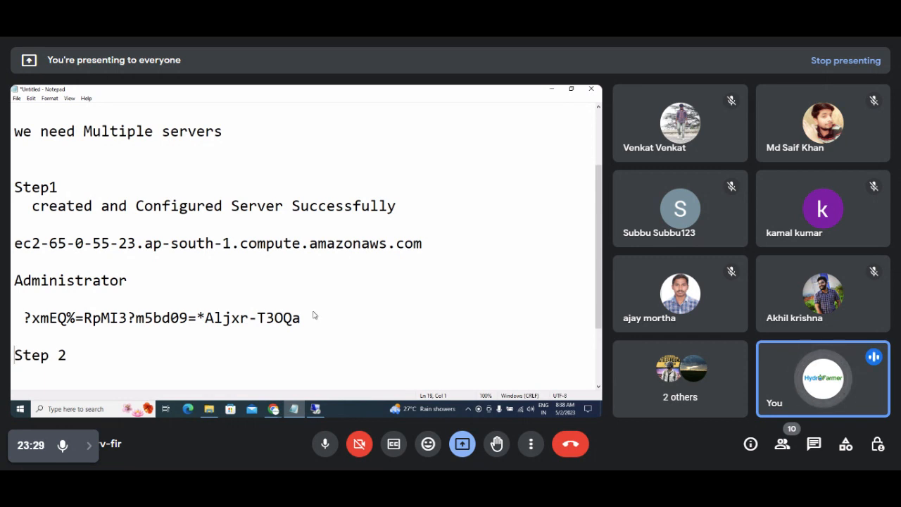
pyautogui.press('Down')
pyautogui.write('wi')
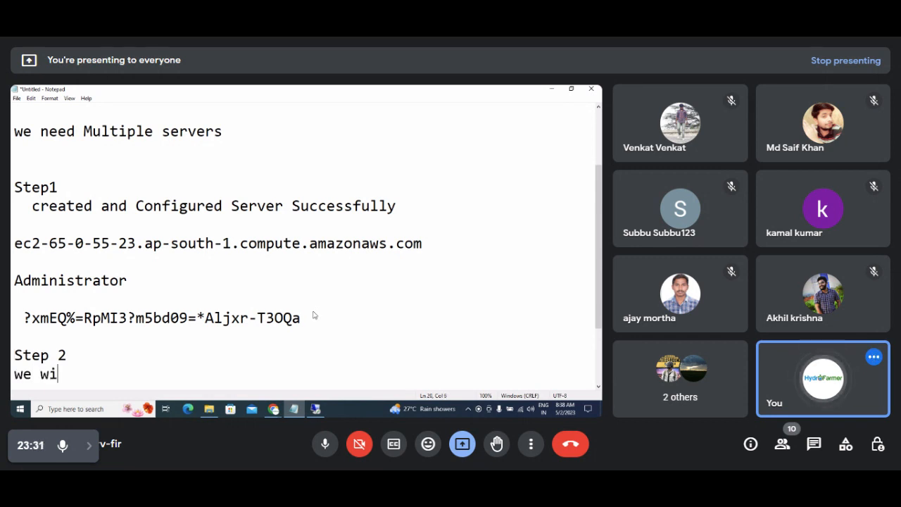
pyautogui.write('ll create d')
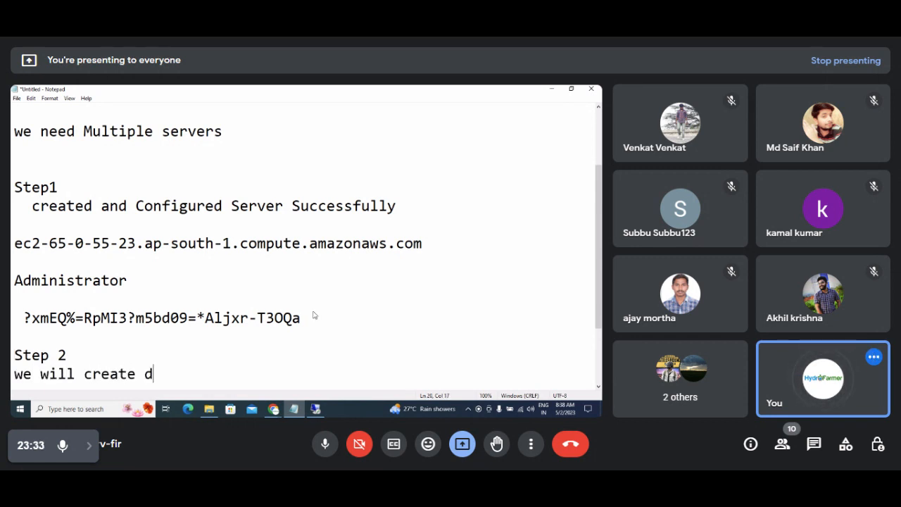
pyautogui.press('BackSpace')
pyautogui.write('one Ima')
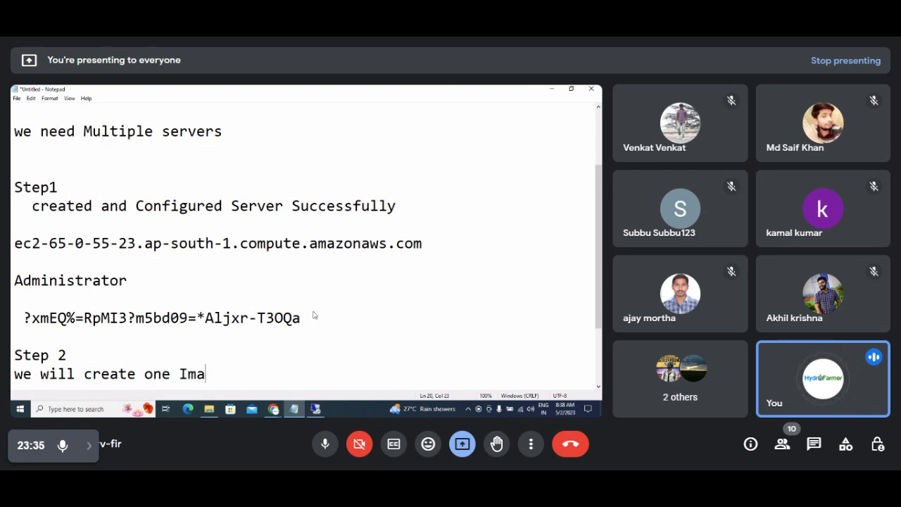
pyautogui.write('ge !!')
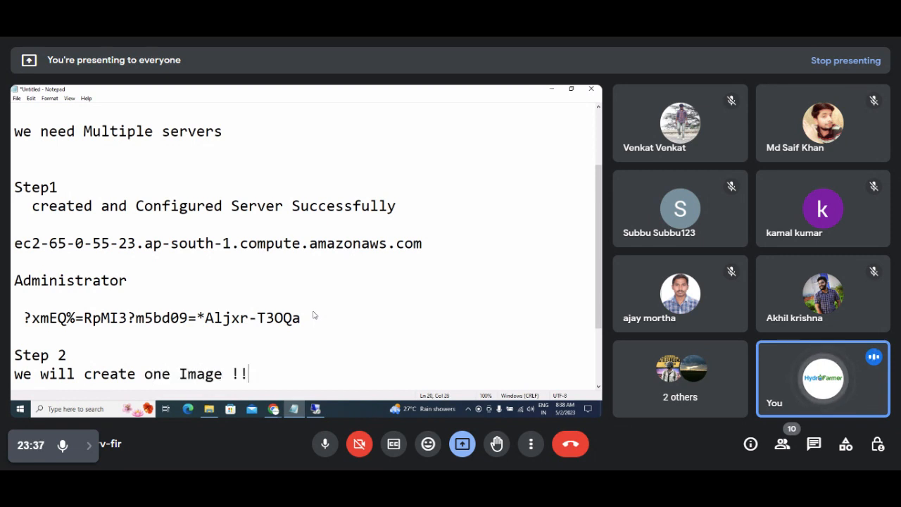
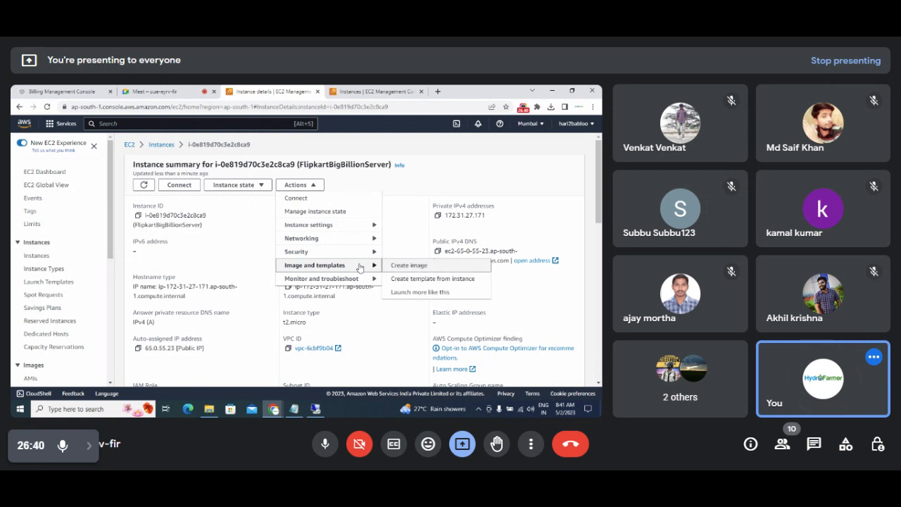
# Start creating an image of FlipkartBigBillionServer named FlipkartbigbillionImage.
pyautogui.moveTo(372, 268)
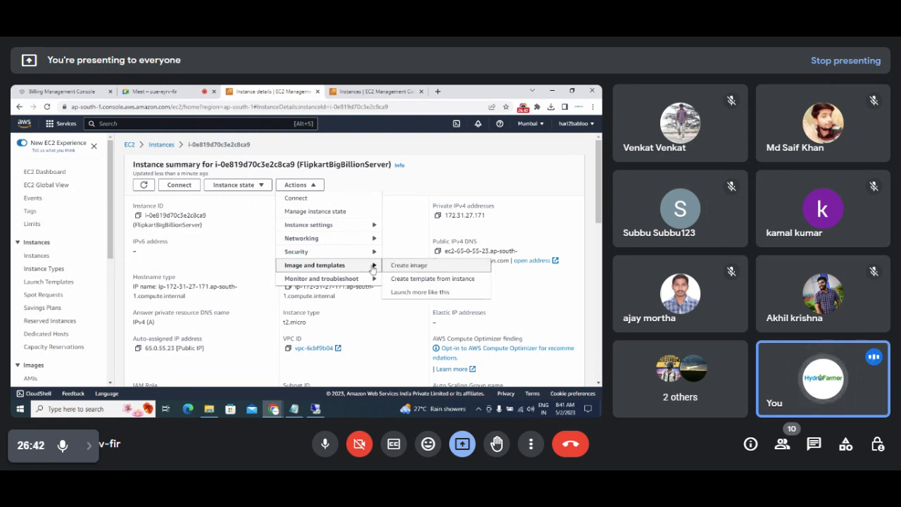
pyautogui.click(403, 268)
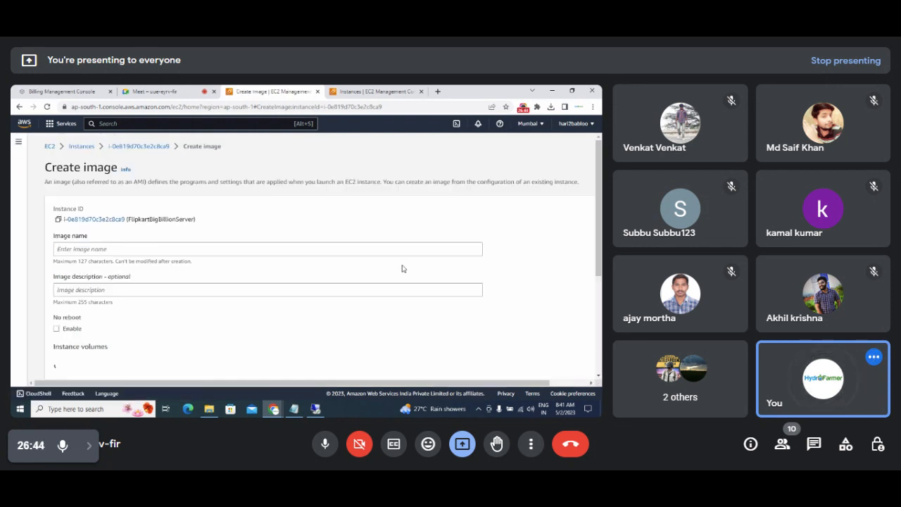
pyautogui.click(172, 247)
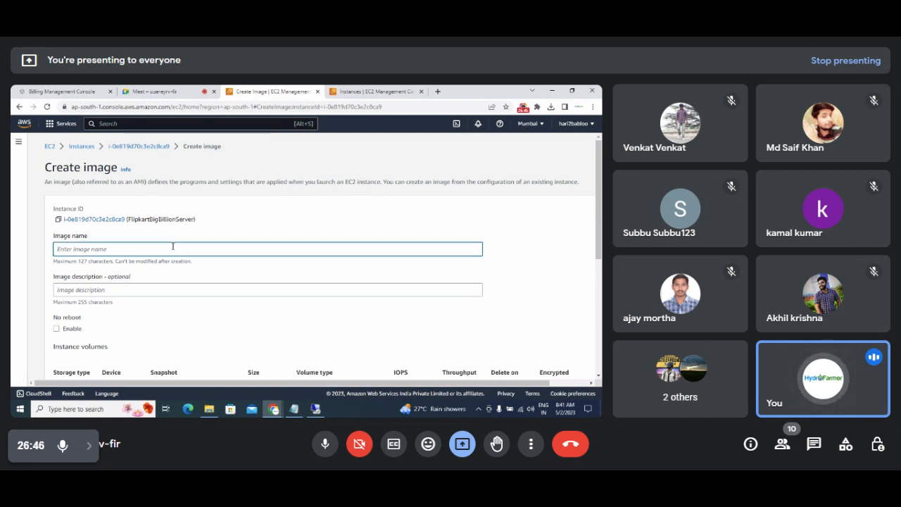
pyautogui.write('Fli')
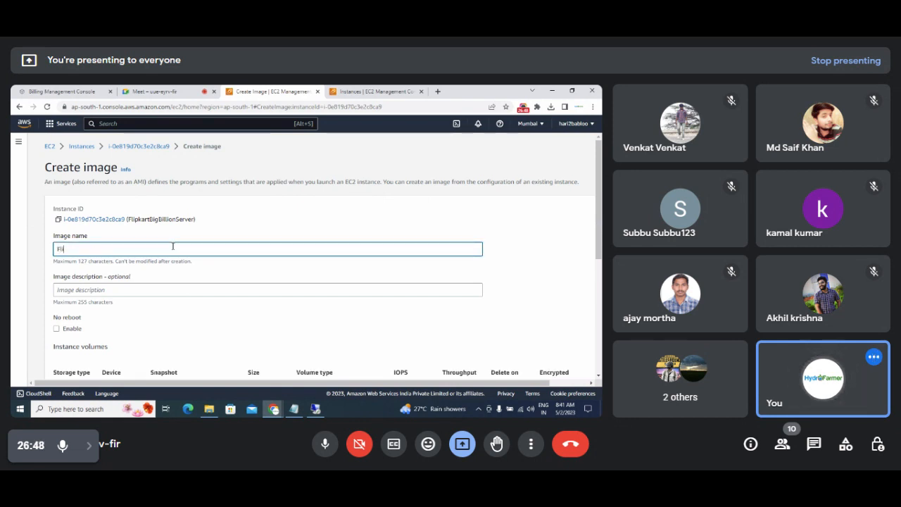
pyautogui.write('pkartbig')
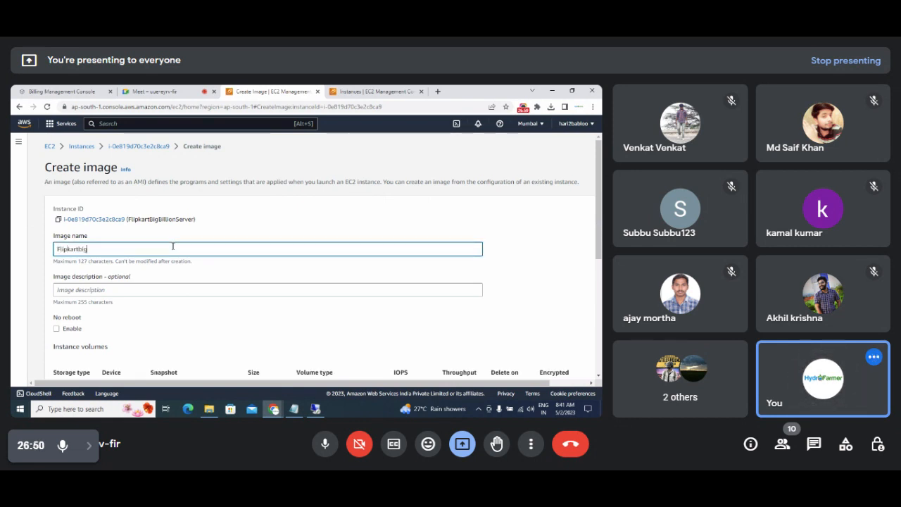
pyautogui.write('billion')
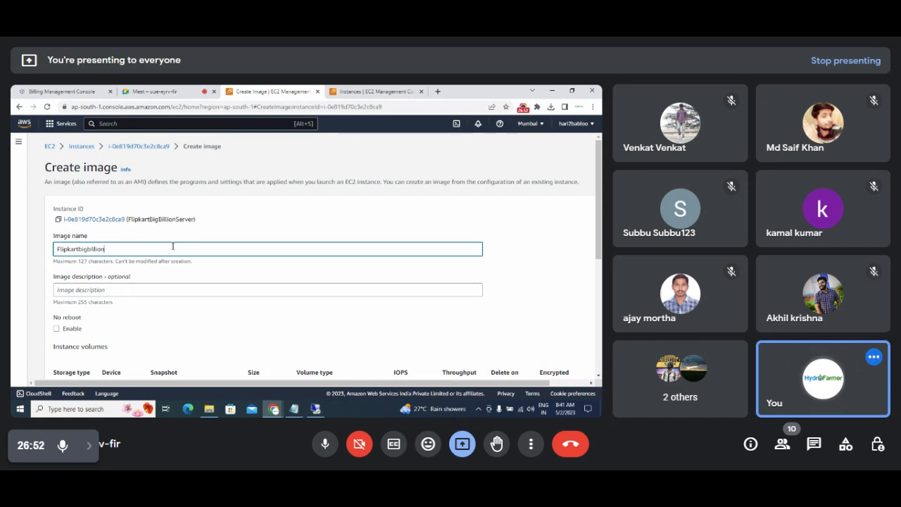
pyautogui.write('Image')
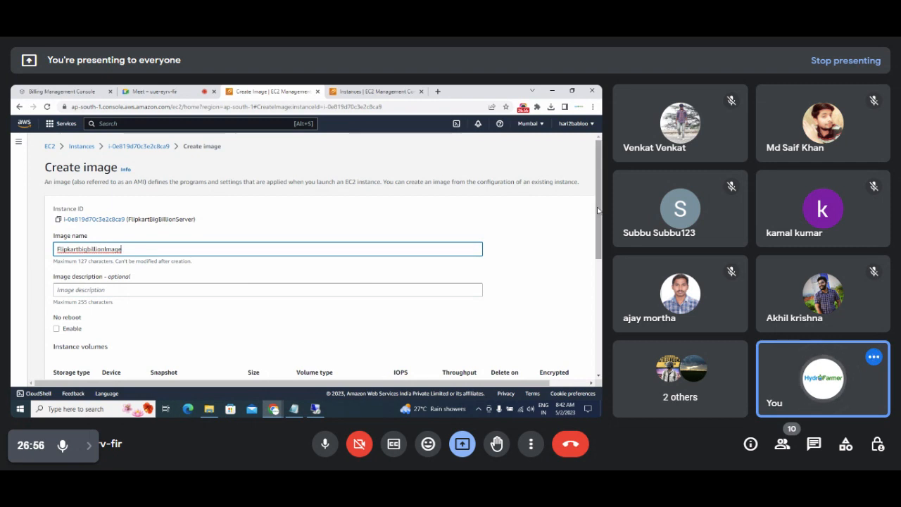
pyautogui.moveTo(597, 210); pyautogui.dragTo(597, 345)
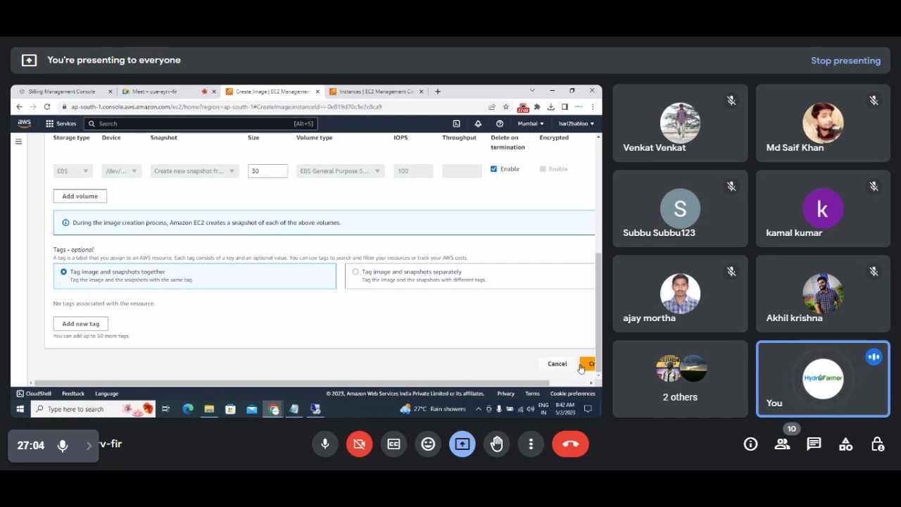
pyautogui.hscroll(2, 581, 366)
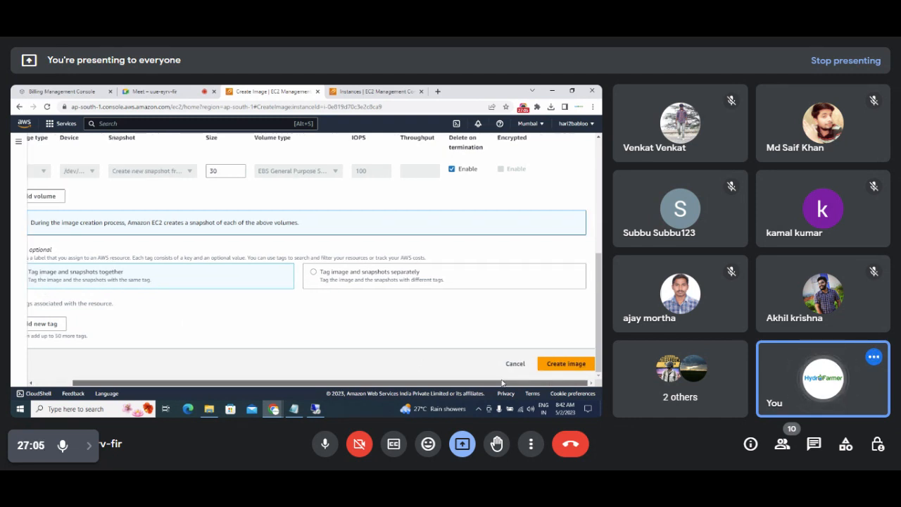
# Confirm creation of the FlipkartbigbillionImage image.
pyautogui.click(560, 365)
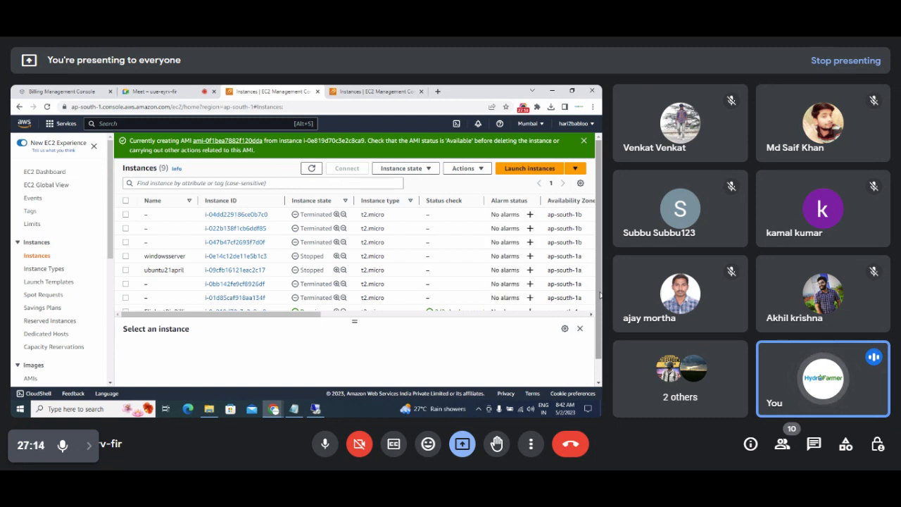
pyautogui.scroll(-1, 601, 216)
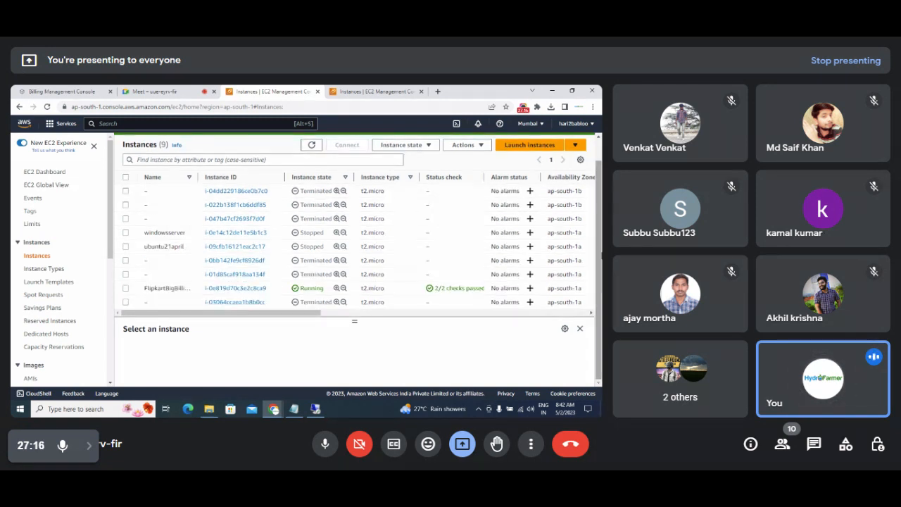
pyautogui.moveTo(113, 225); pyautogui.dragTo(112, 252)
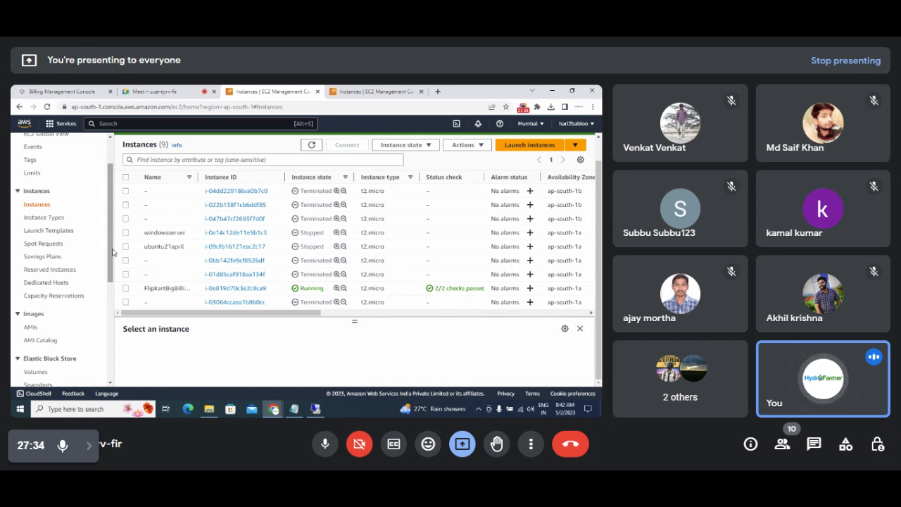
# Open the FlipkartBigBillionServer instance summary, briefly checking the Meet tab.
pyautogui.click(239, 289)
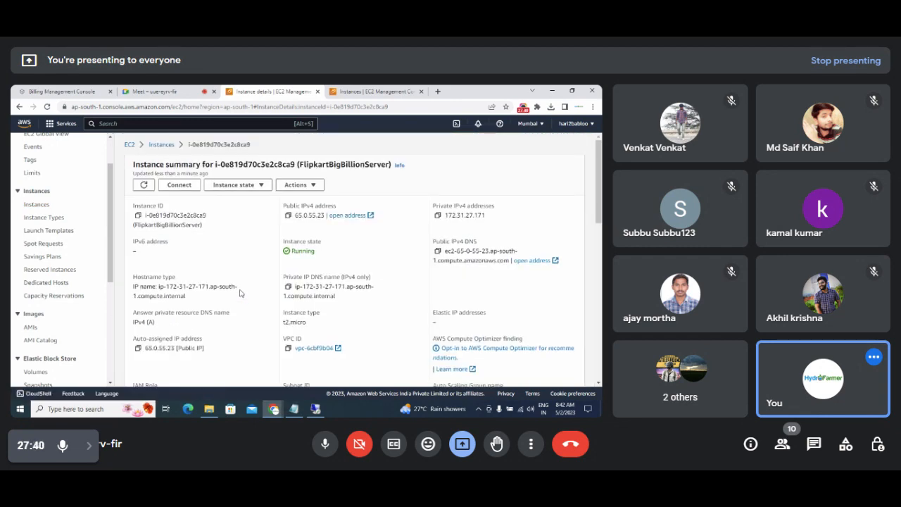
pyautogui.click(156, 95)
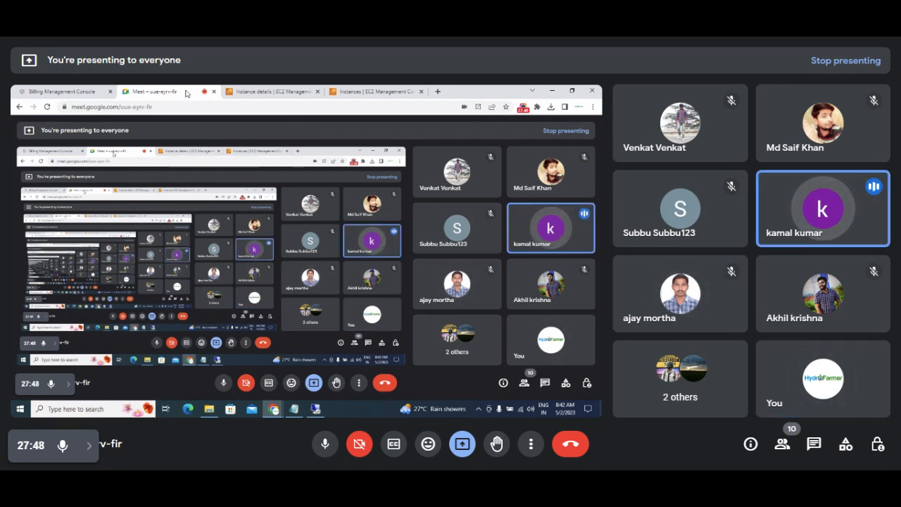
pyautogui.click(246, 95)
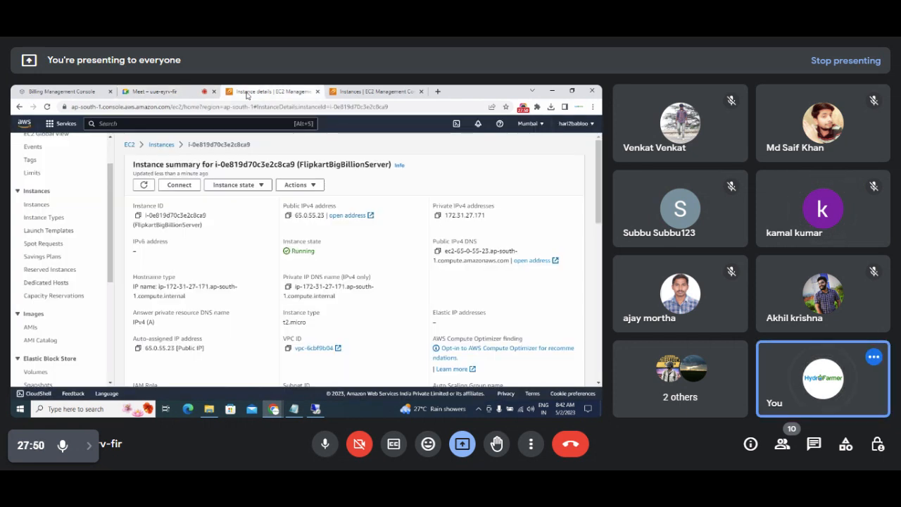
pyautogui.scroll(-3, 21, 263)
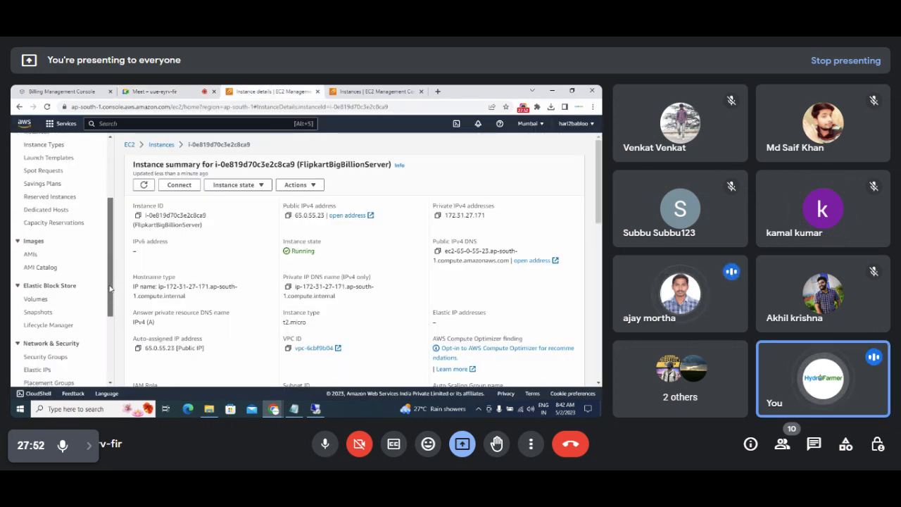
# Open the AMIs list and point out the new FlipkartbigbillionImage entry.
pyautogui.click(31, 255)
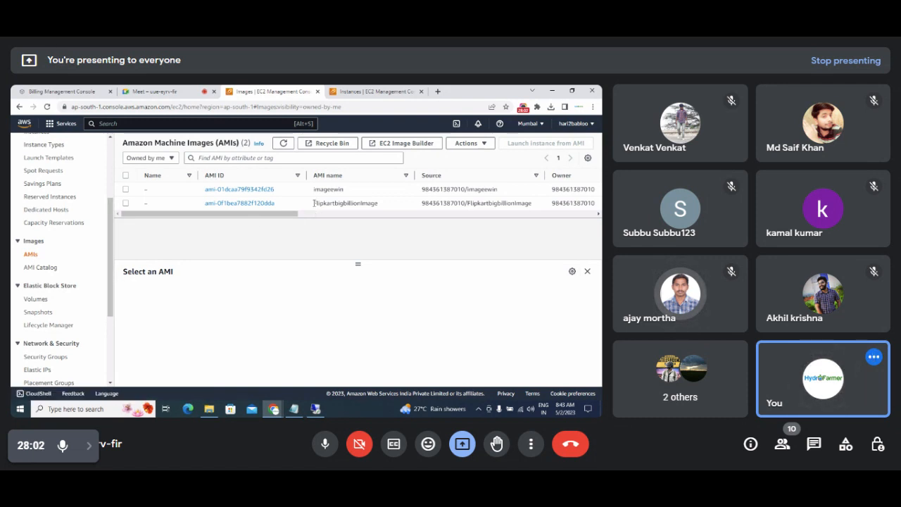
pyautogui.moveTo(313, 203); pyautogui.dragTo(386, 207)
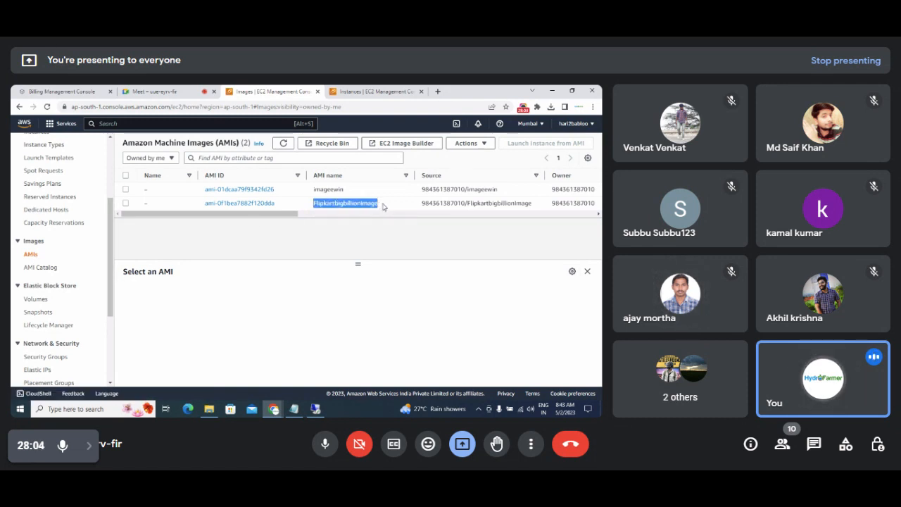
pyautogui.moveTo(279, 226); pyautogui.dragTo(253, 231)
pyautogui.click(232, 243)
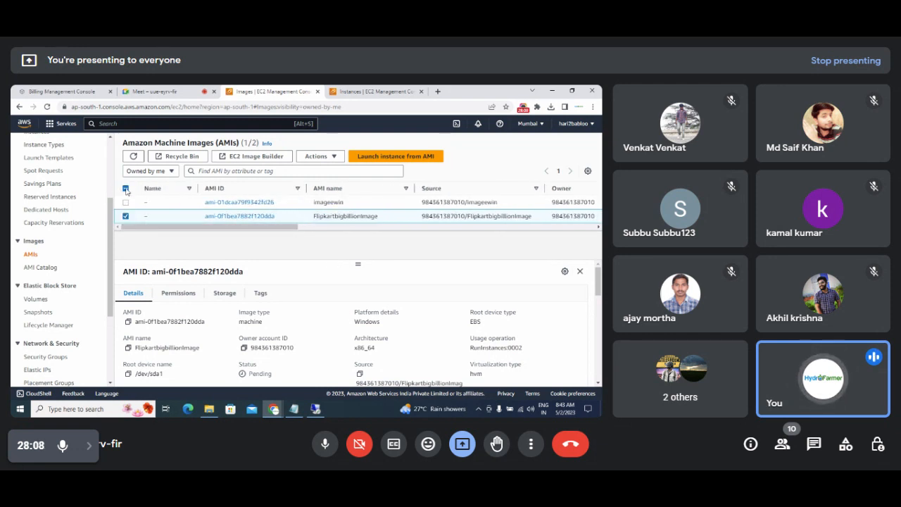
pyautogui.click(125, 189)
pyautogui.click(126, 189)
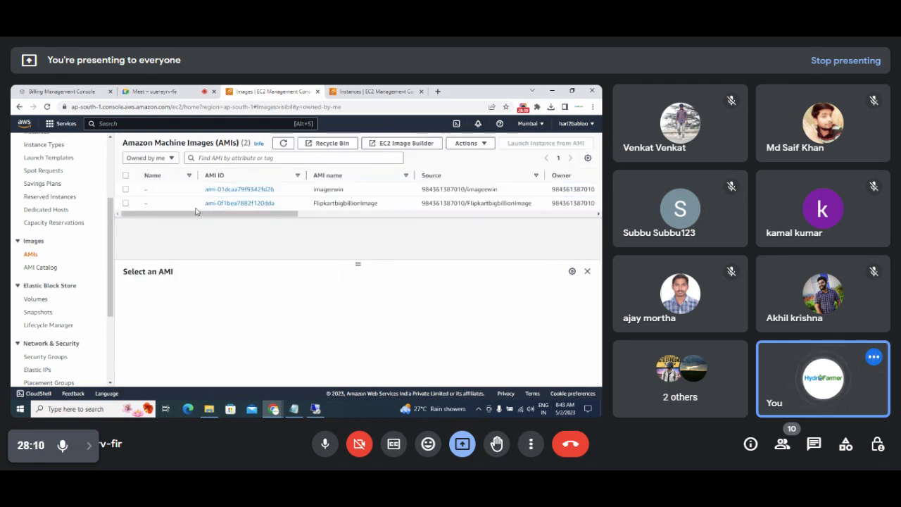
# Select FlipkartbigbillionImage to view its Pending details and close the Remote Desktop pop-ups.
pyautogui.moveTo(314, 205); pyautogui.dragTo(384, 208)
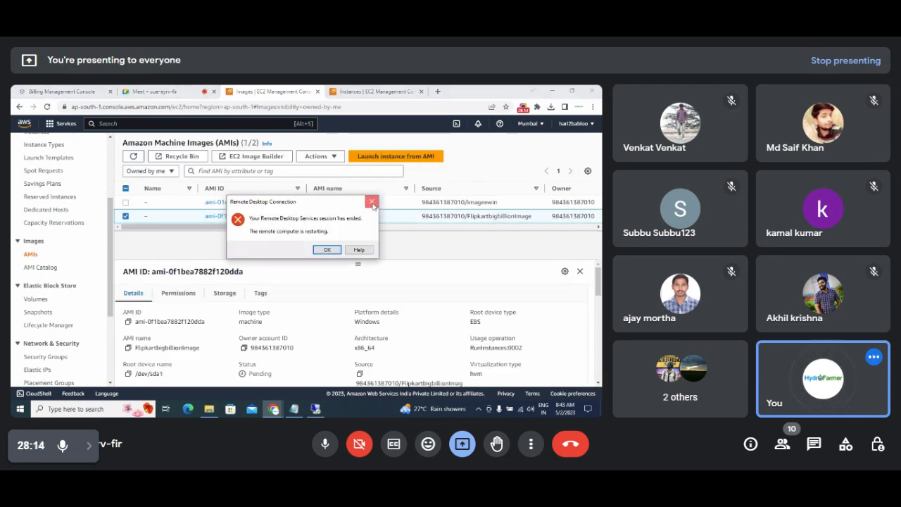
pyautogui.click(371, 202)
pyautogui.click(383, 142)
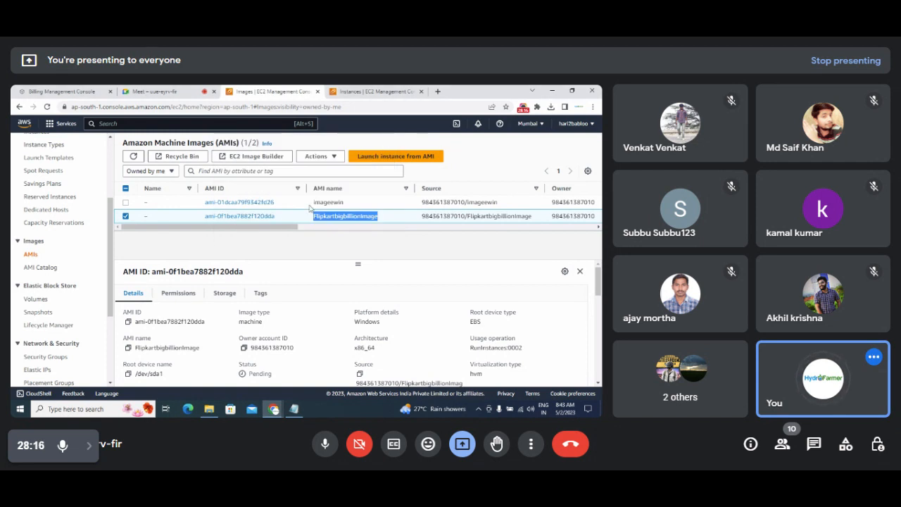
pyautogui.moveTo(299, 229); pyautogui.dragTo(392, 220)
pyautogui.click(271, 242)
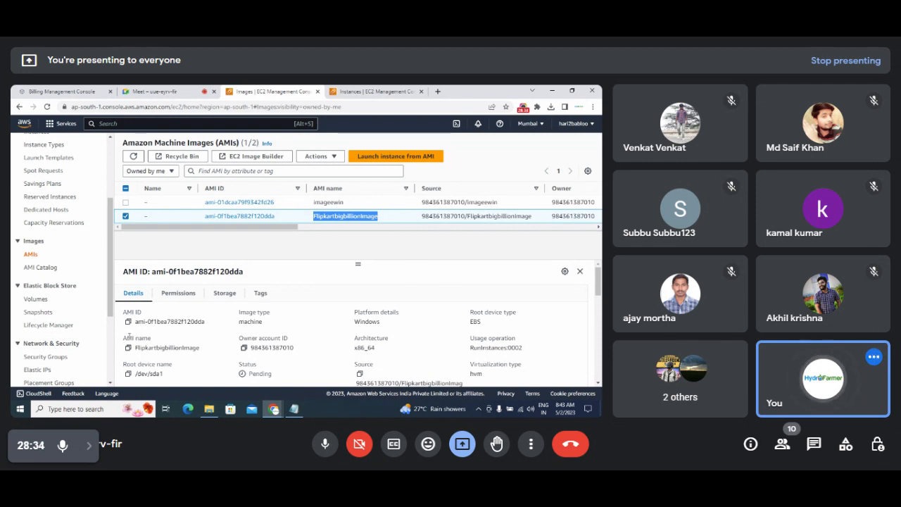
pyautogui.scroll(-3, 112, 336)
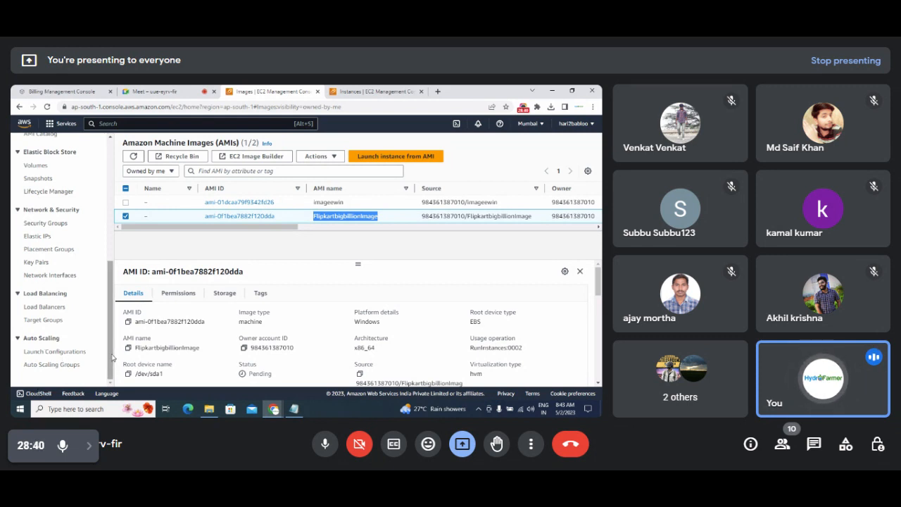
# Open the empty Launch Configurations page, then go back to the Notepad notes.
pyautogui.click(49, 352)
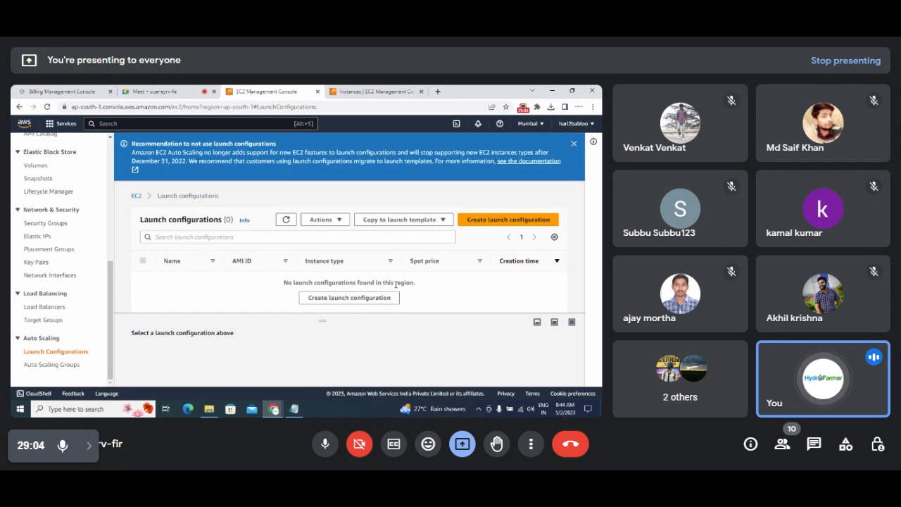
pyautogui.click(294, 408)
# Add 'Step 3 : Create Launch Configuration' to the notes and return to the EC2 console.
pyautogui.click(257, 360)
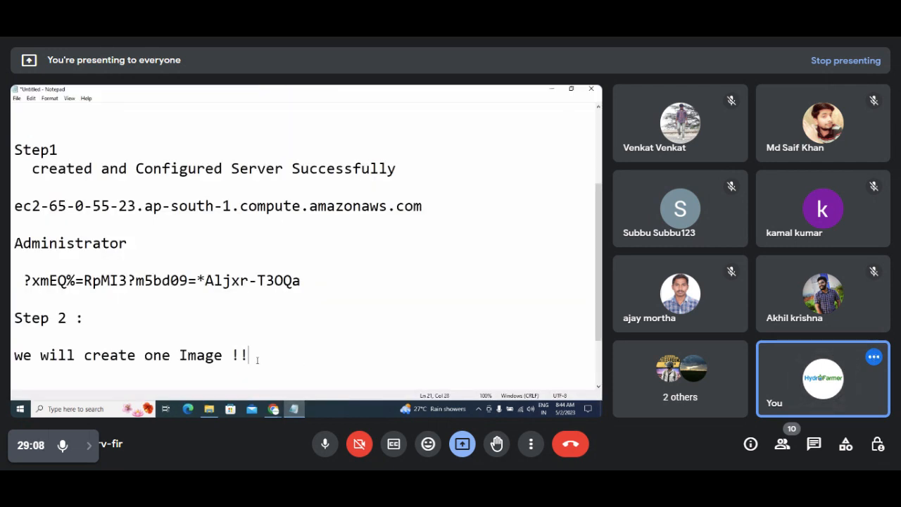
pyautogui.press('Return')
pyautogui.press('Return')
pyautogui.write('Ste')
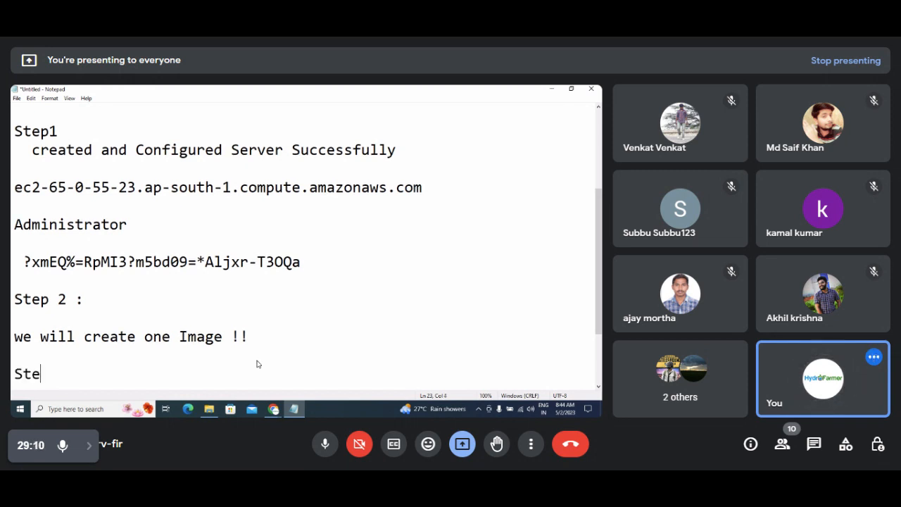
pyautogui.write('p 3 :')
pyautogui.press('Return')
pyautogui.press('Return')
pyautogui.write('Cer')
pyautogui.press('BackSpace')
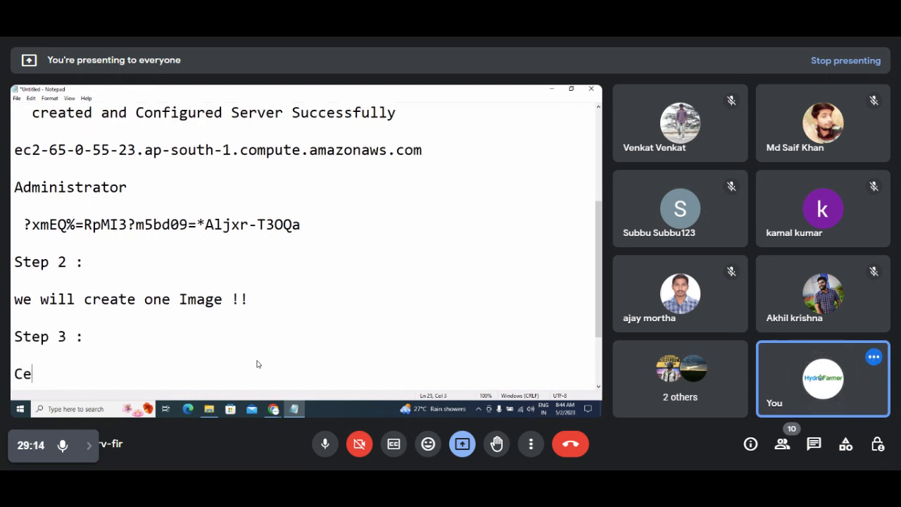
pyautogui.press('BackSpace')
pyautogui.write('reate Laun')
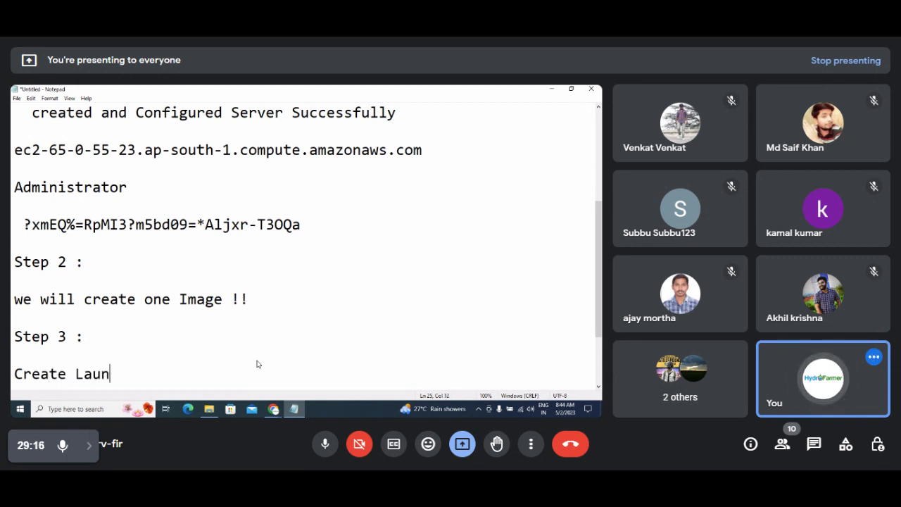
pyautogui.write('ch Configura')
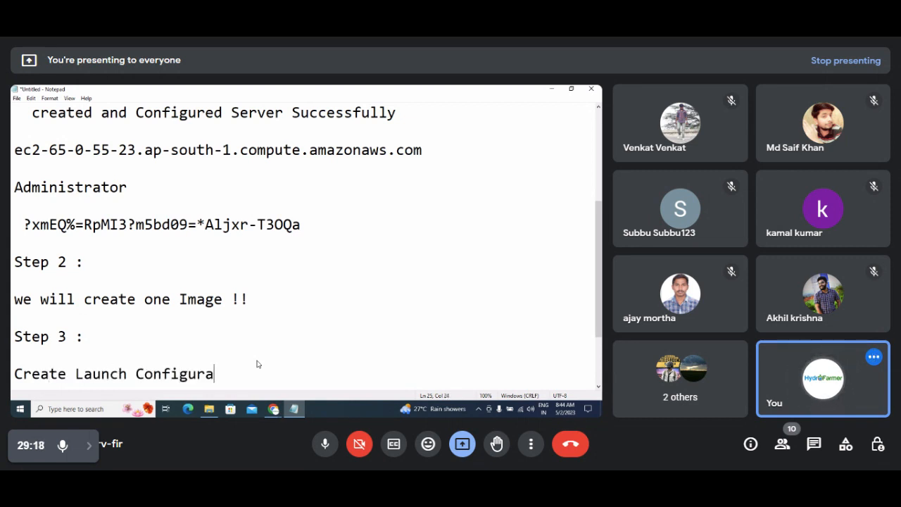
pyautogui.write('tion')
pyautogui.press('Return')
pyautogui.press('Return')
pyautogui.press('Return')
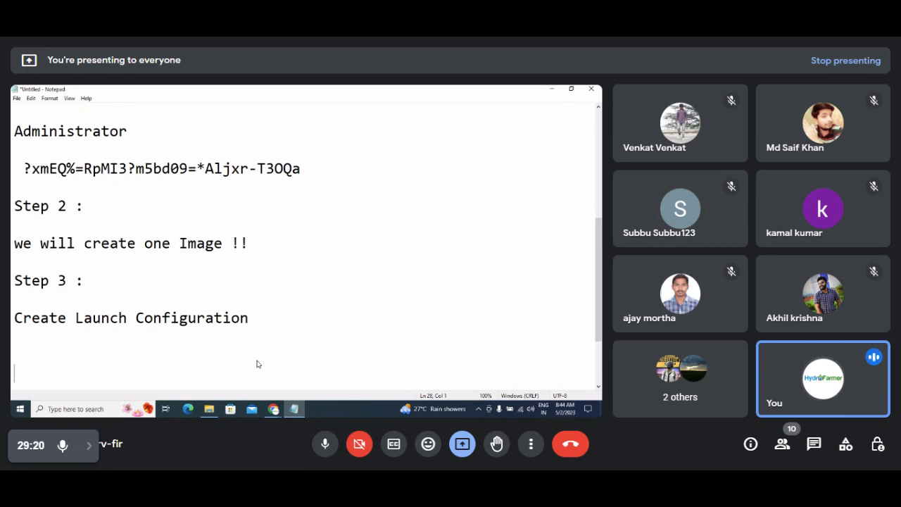
pyautogui.hotkey('alt', 'Tab')
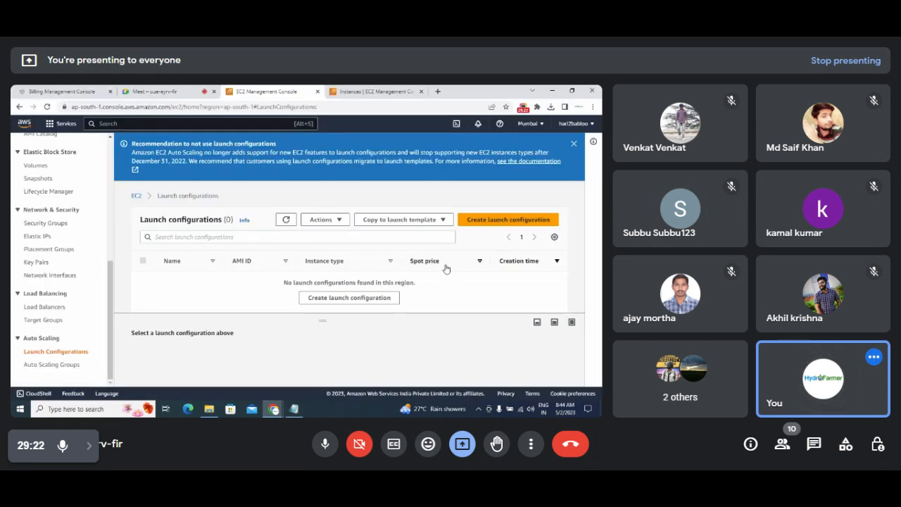
# Start a new launch configuration named 'Launch Cnfig Flipkart Bigbillion'.
pyautogui.click(485, 223)
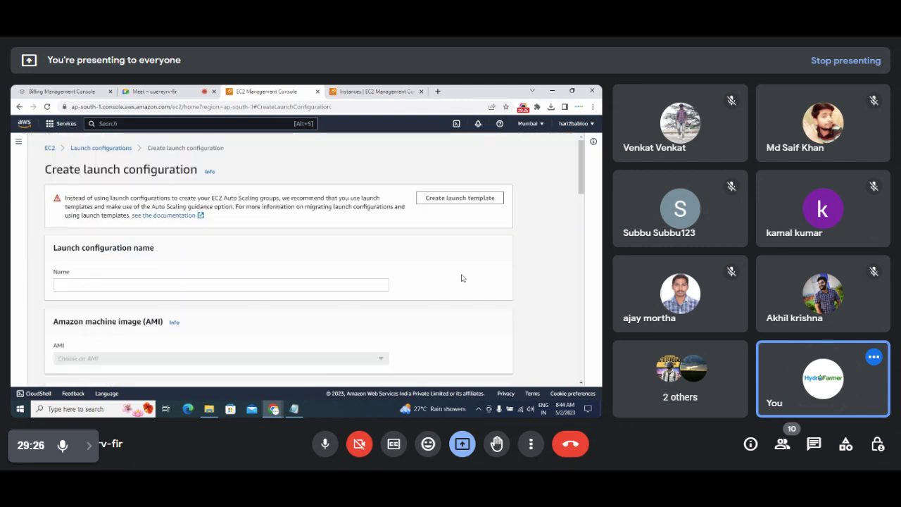
pyautogui.scroll(-2, 583, 193)
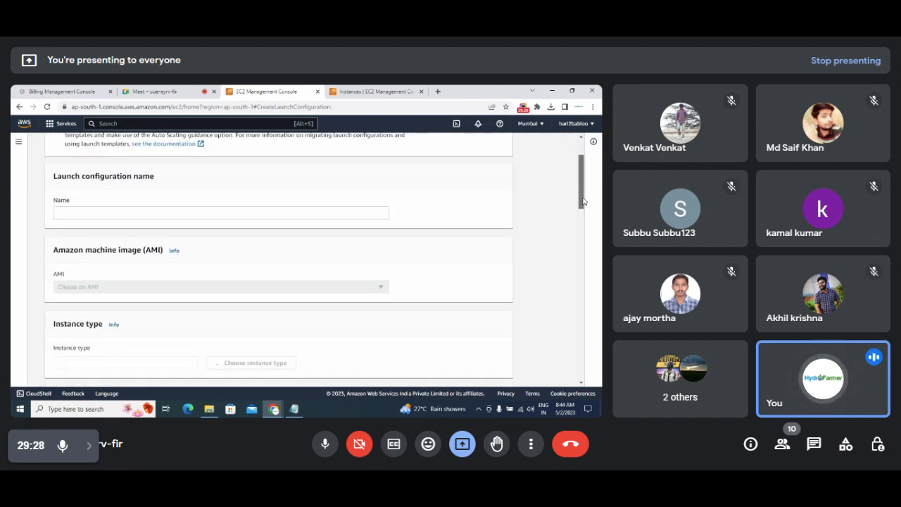
pyautogui.scroll(2, 430, 206)
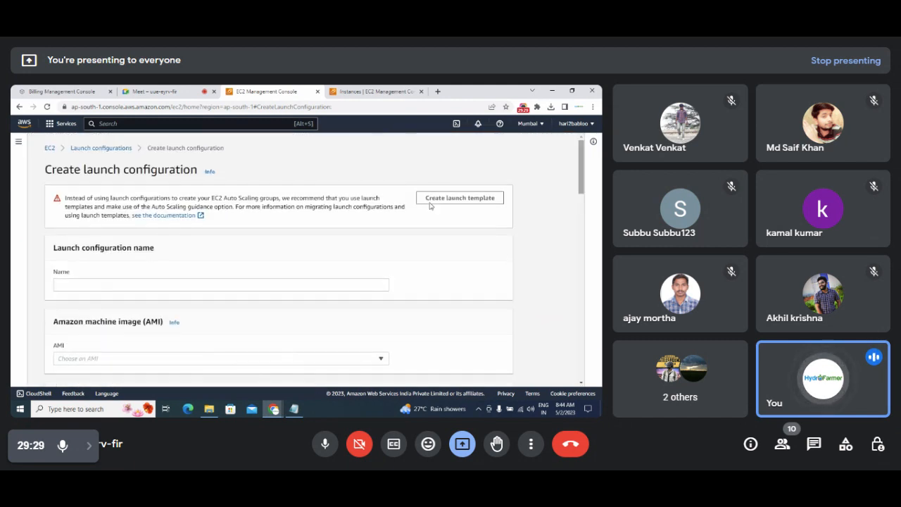
pyautogui.click(258, 289)
pyautogui.write('Laun')
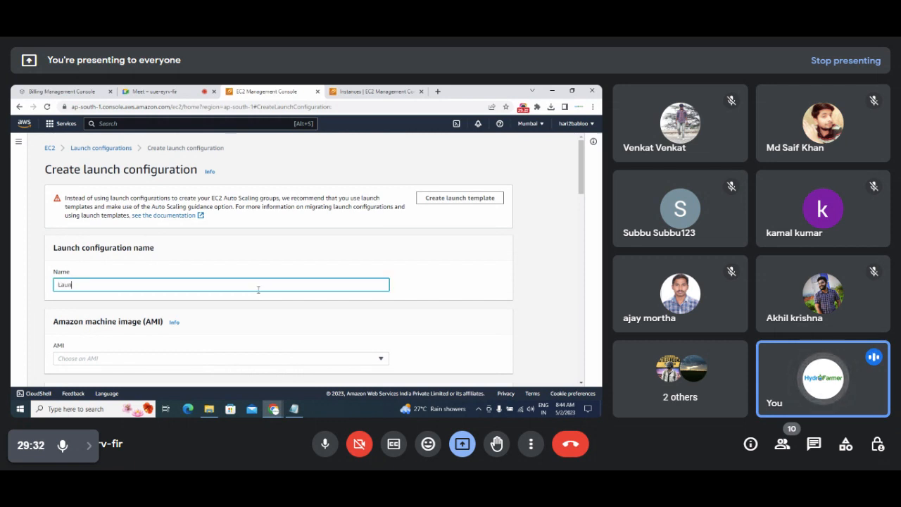
pyautogui.write('ch COnfig ')
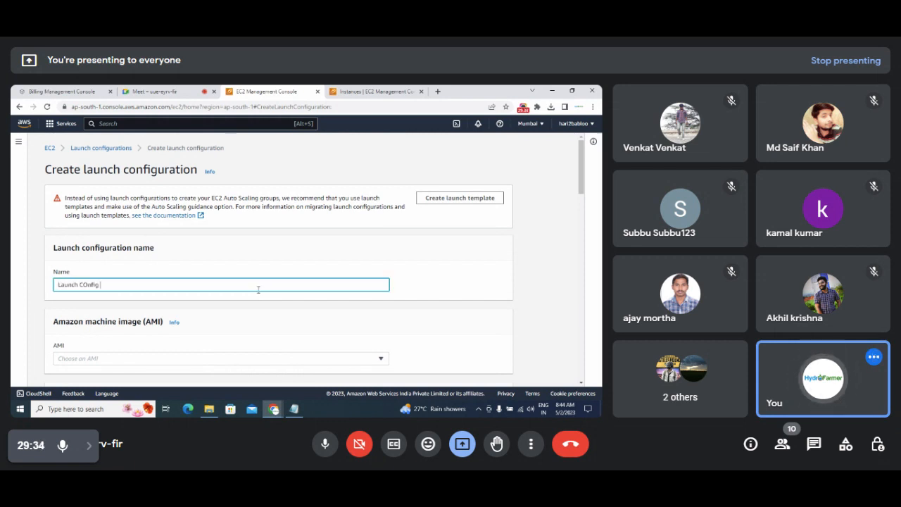
pyautogui.write('Flipkart')
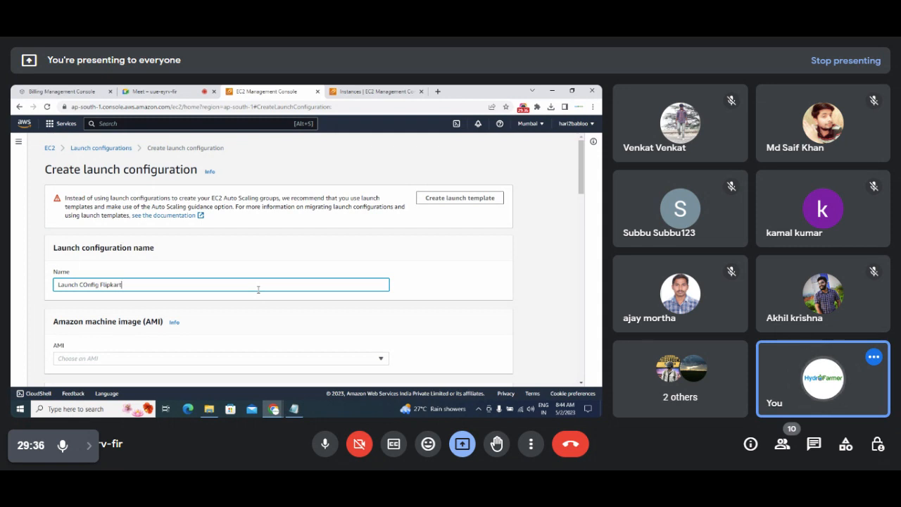
pyautogui.write(' Bigbillion')
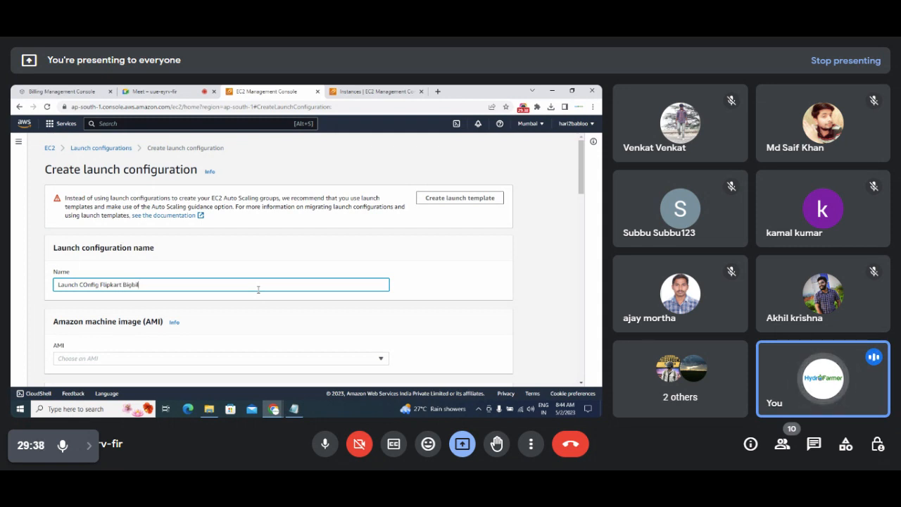
pyautogui.click(87, 284)
pyautogui.press('BackSpace')
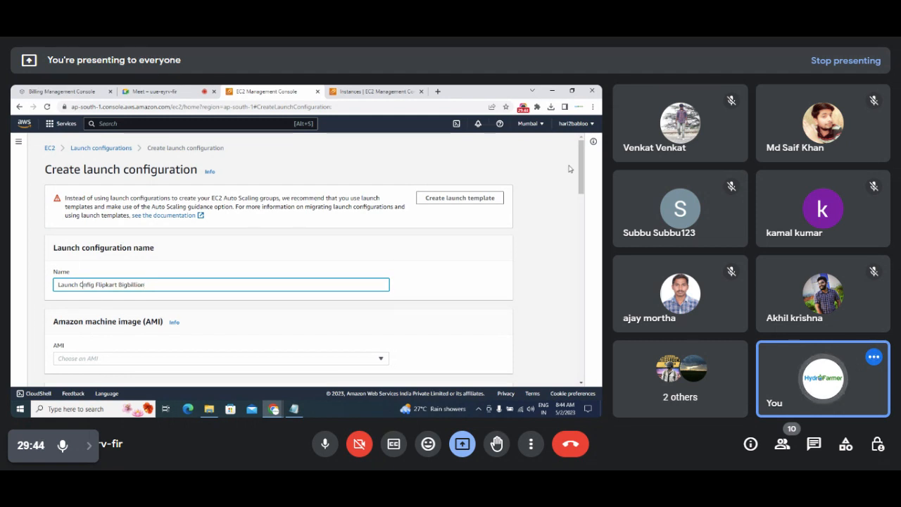
pyautogui.moveTo(582, 171); pyautogui.dragTo(586, 198)
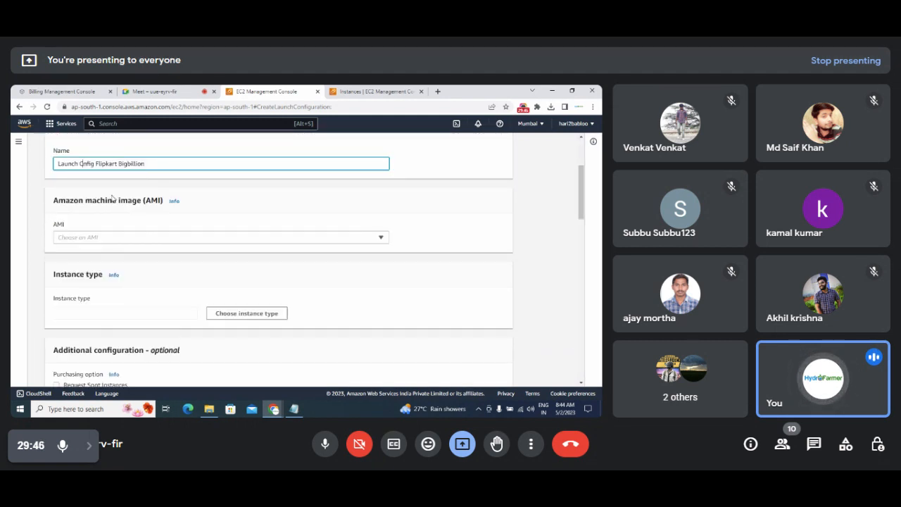
pyautogui.moveTo(53, 203); pyautogui.dragTo(163, 212)
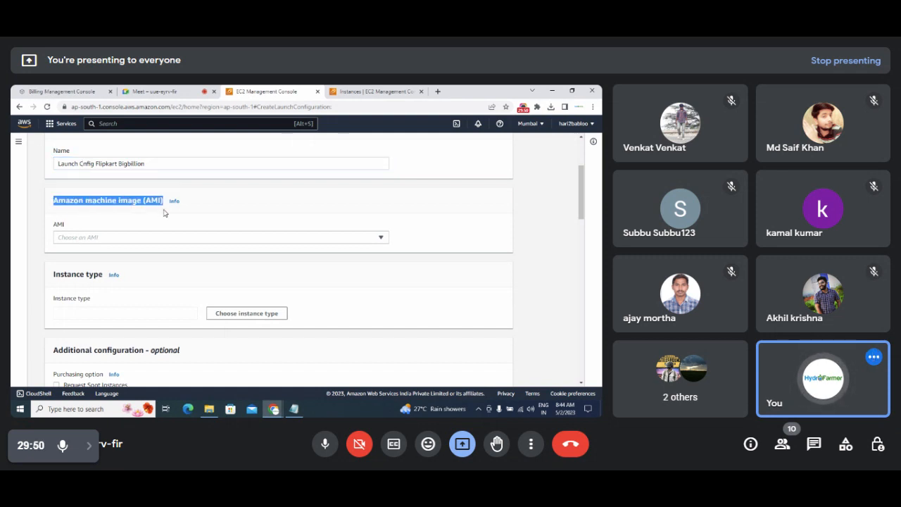
# Choose FlipkartbigbillionImage as the AMI and bring up the instance type list.
pyautogui.click(381, 239)
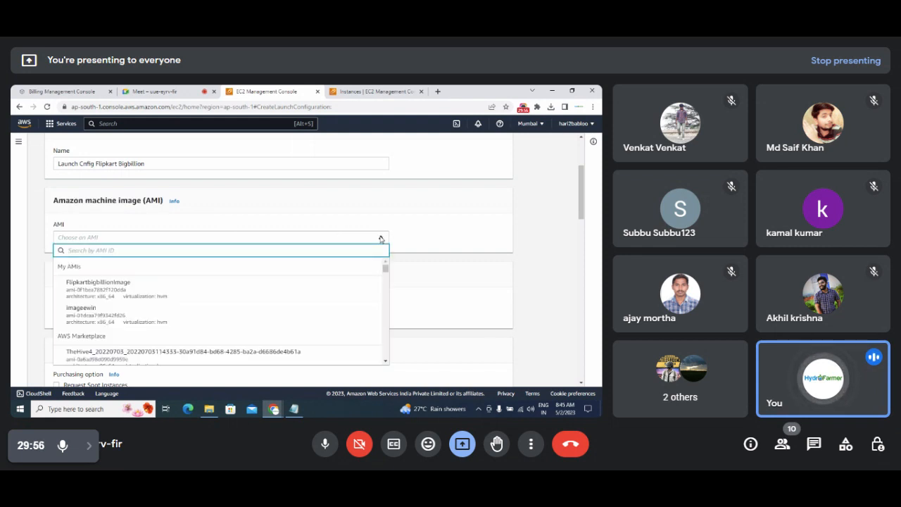
pyautogui.click(109, 291)
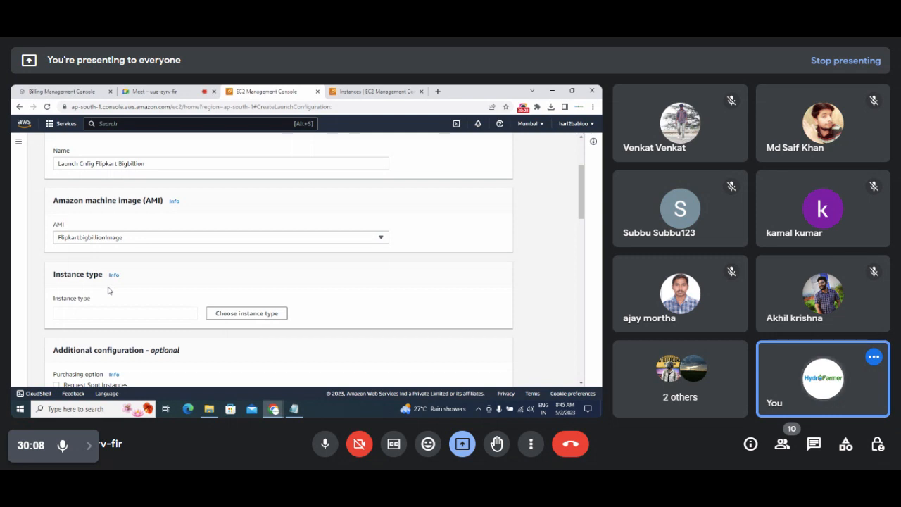
pyautogui.moveTo(581, 210); pyautogui.dragTo(583, 222)
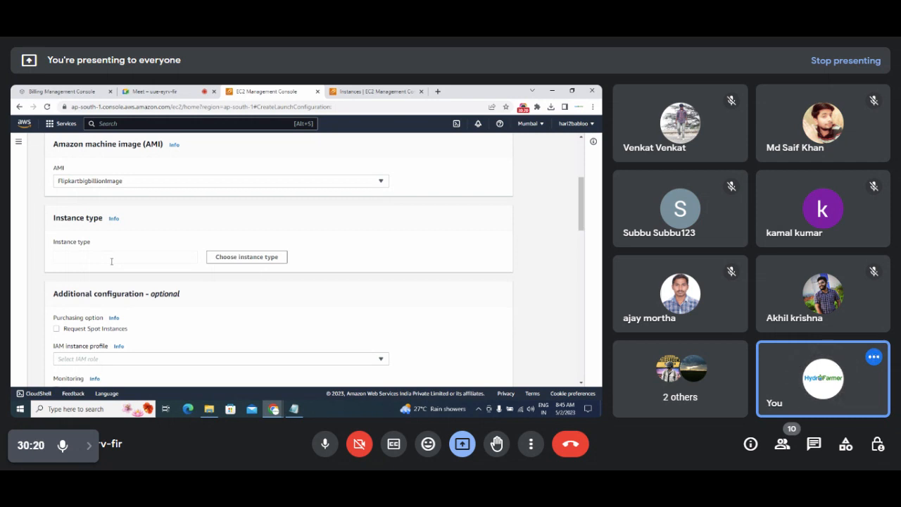
pyautogui.click(244, 258)
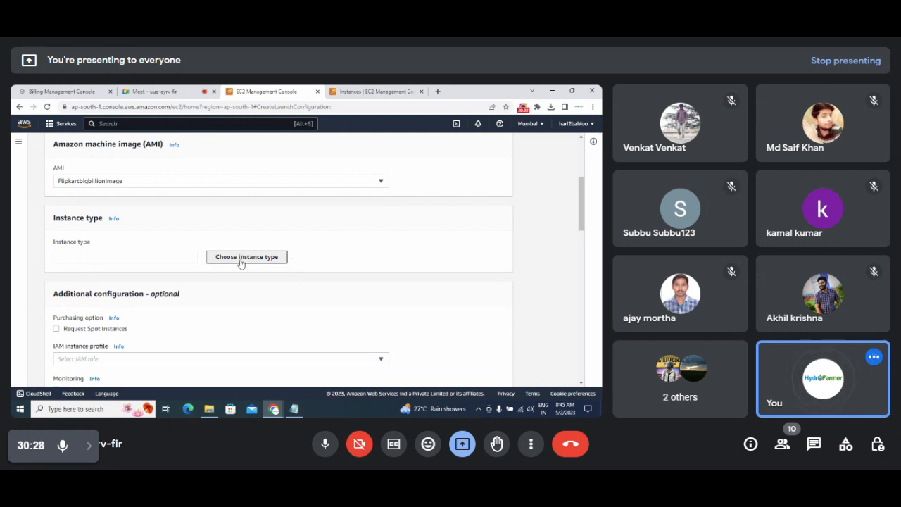
pyautogui.click(241, 261)
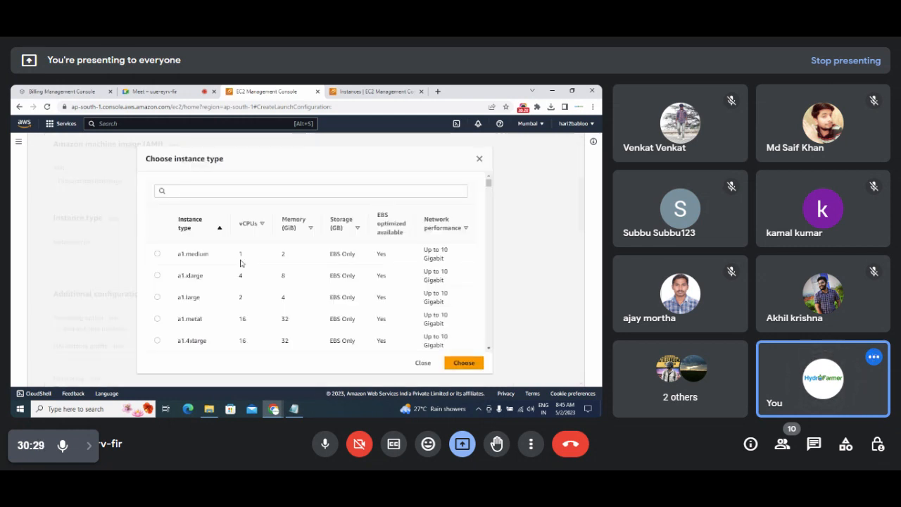
# Set the instance type to t2.micro (1 vCPU, 1 GiB, EBS only).
pyautogui.click(192, 191)
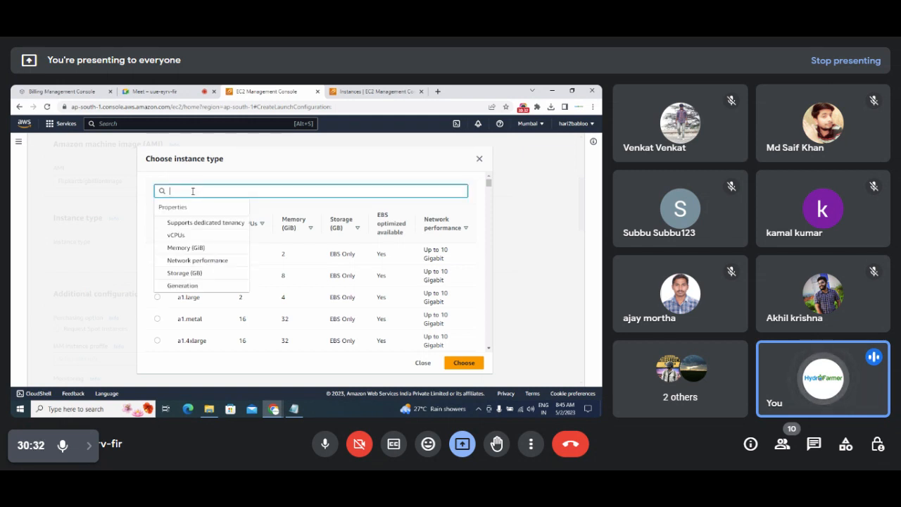
pyautogui.write('t2.')
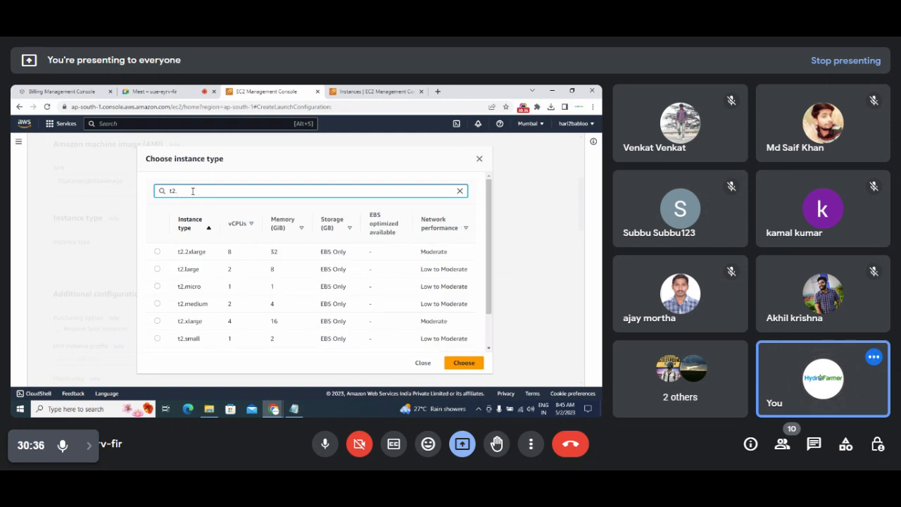
pyautogui.click(158, 287)
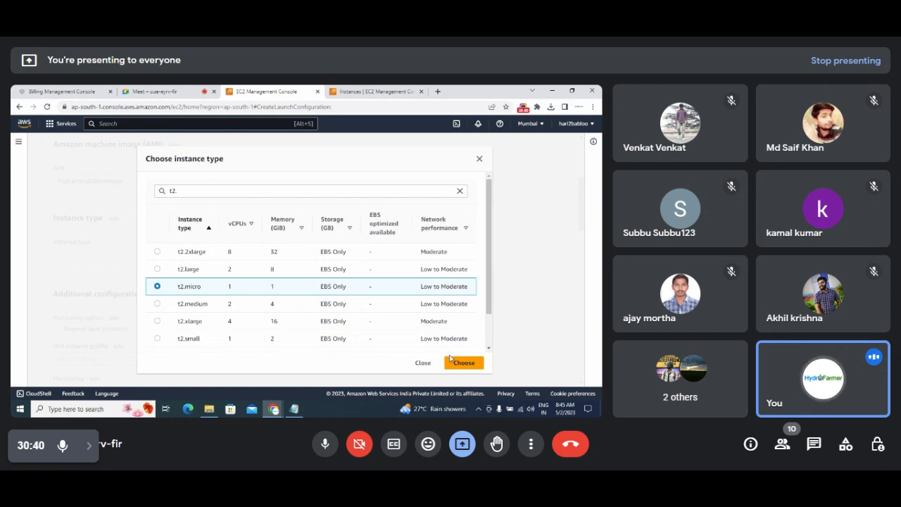
pyautogui.click(460, 364)
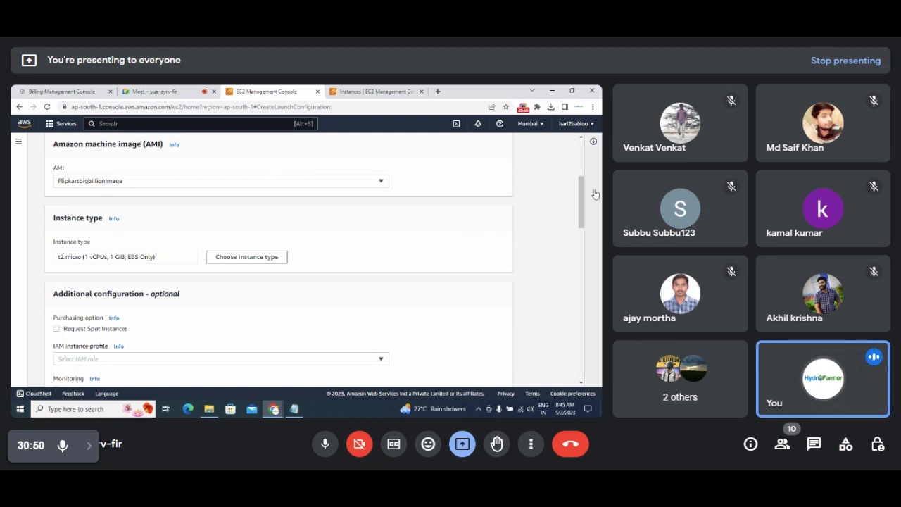
# Leave the IAM role unset and drop the added 8 GiB EBS volume, keeping the 30 GiB root.
pyautogui.moveTo(581, 201); pyautogui.dragTo(580, 227)
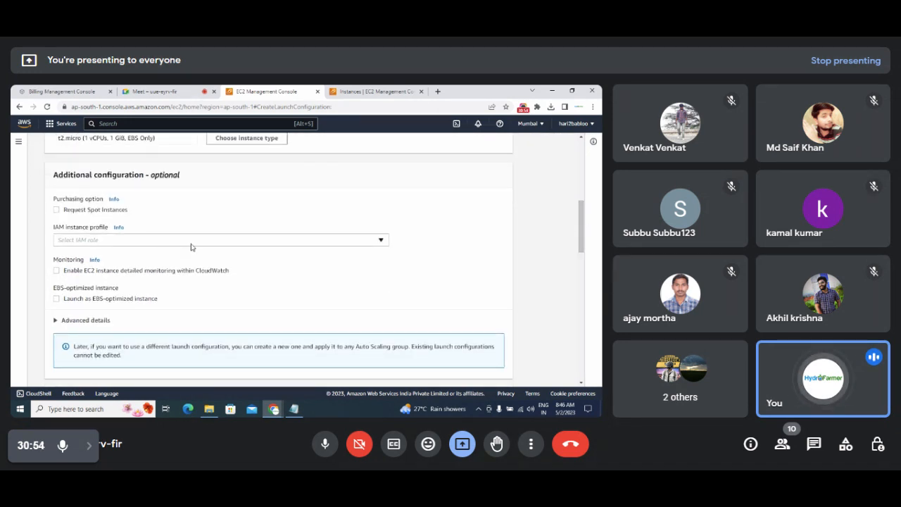
pyautogui.click(148, 245)
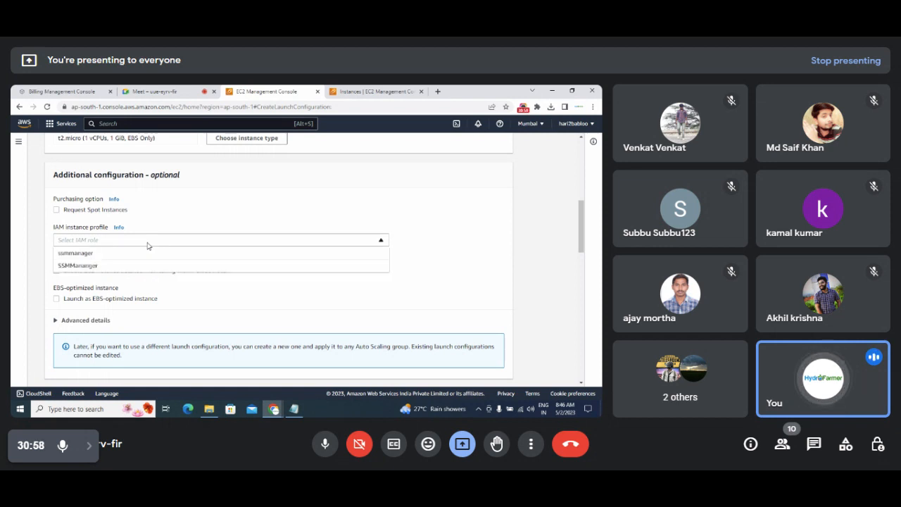
pyautogui.click(160, 243)
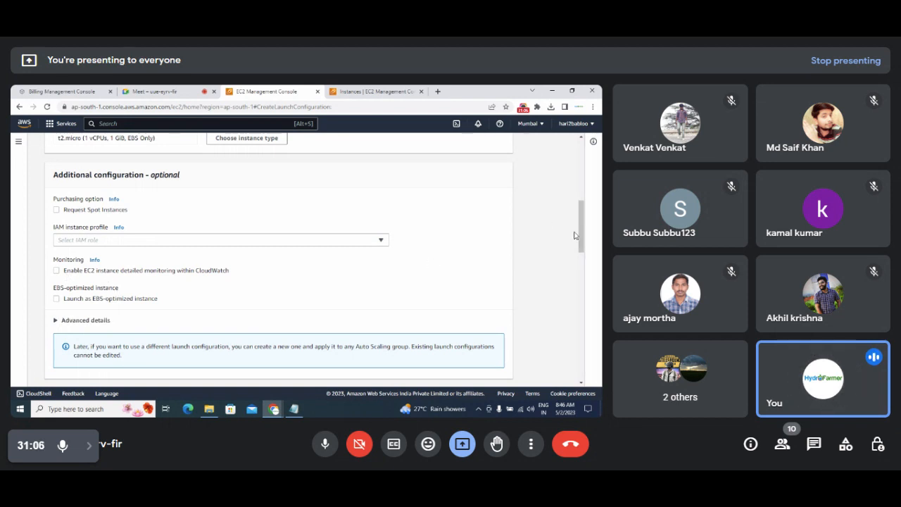
pyautogui.moveTo(582, 237); pyautogui.dragTo(592, 293)
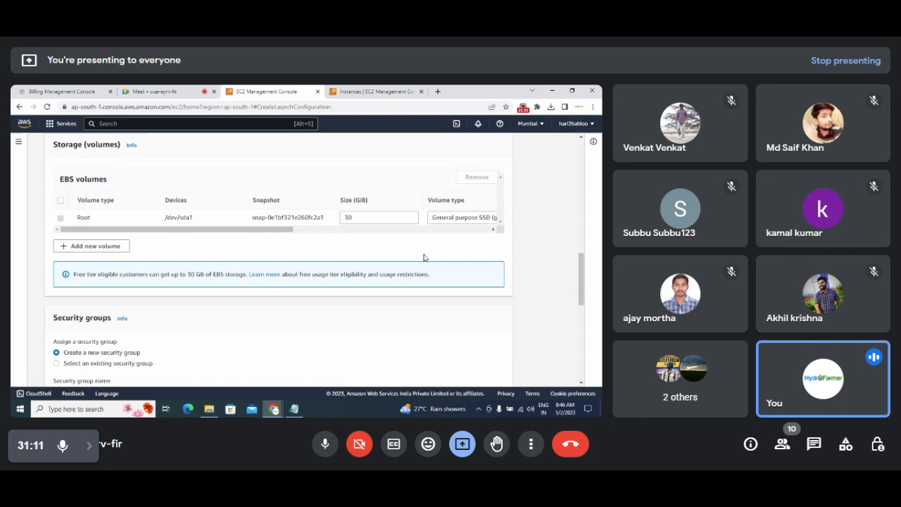
pyautogui.doubleClick(360, 218)
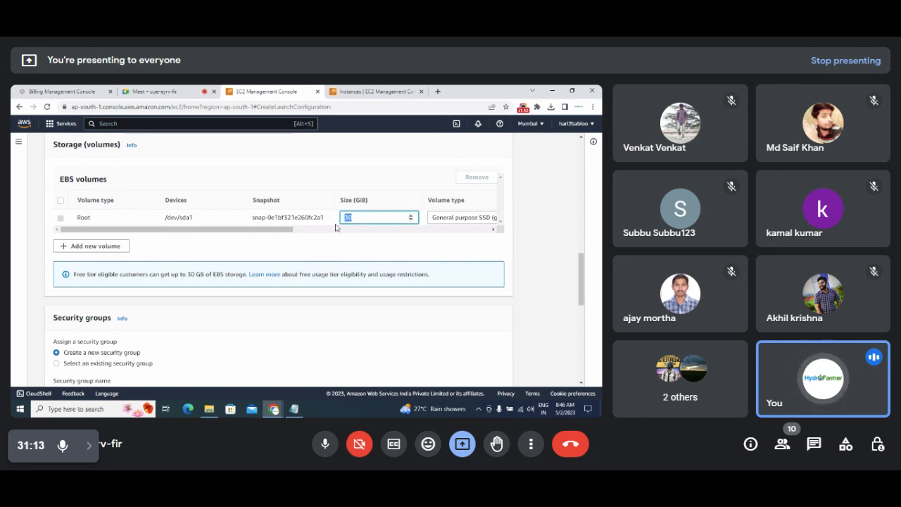
pyautogui.click(105, 248)
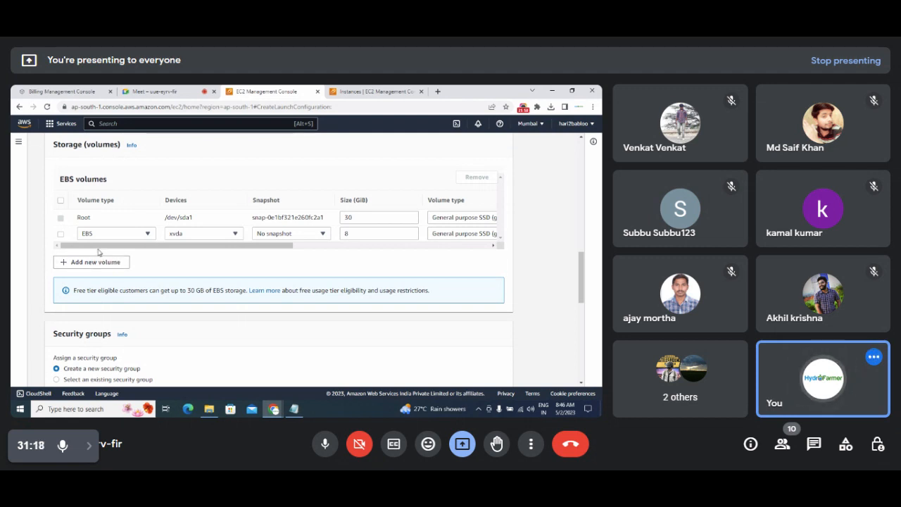
pyautogui.click(62, 234)
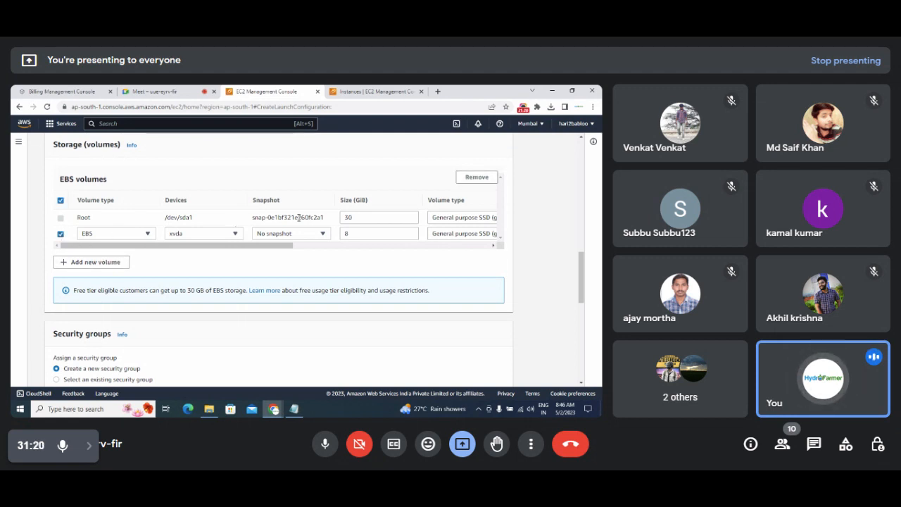
pyautogui.click(472, 180)
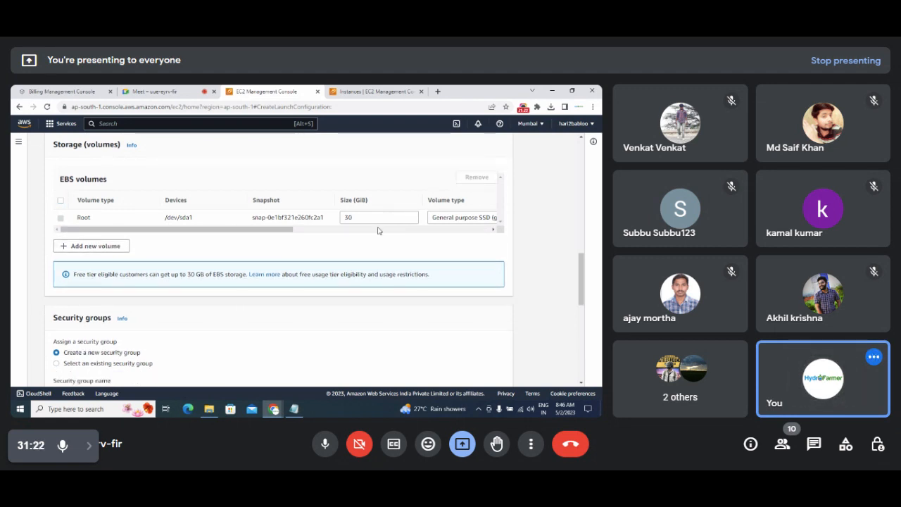
pyautogui.moveTo(278, 235); pyautogui.dragTo(306, 235)
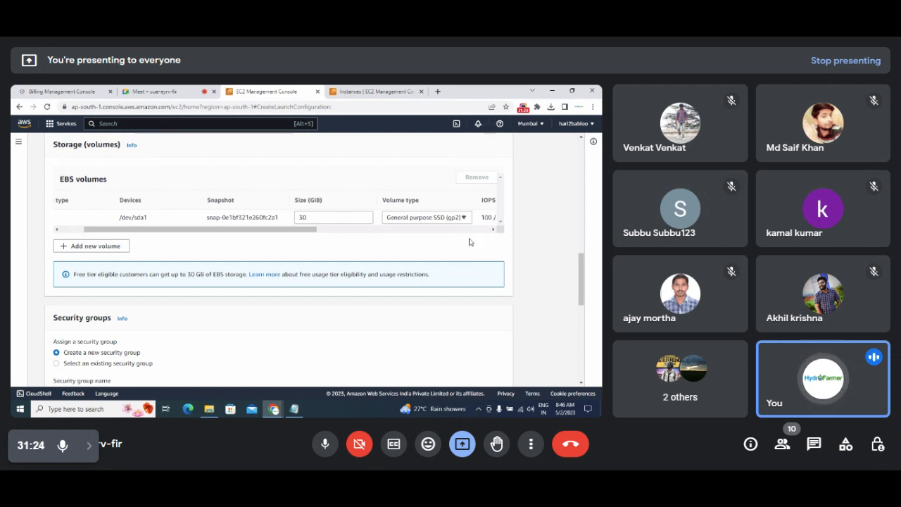
pyautogui.moveTo(581, 266); pyautogui.dragTo(582, 301)
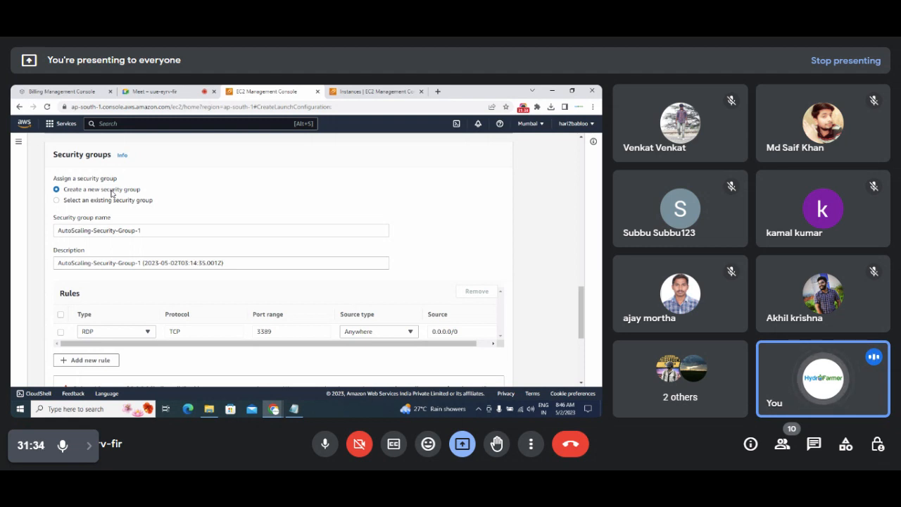
# Use the existing launch-wizard-1 security group from page 2 of the list.
pyautogui.click(56, 201)
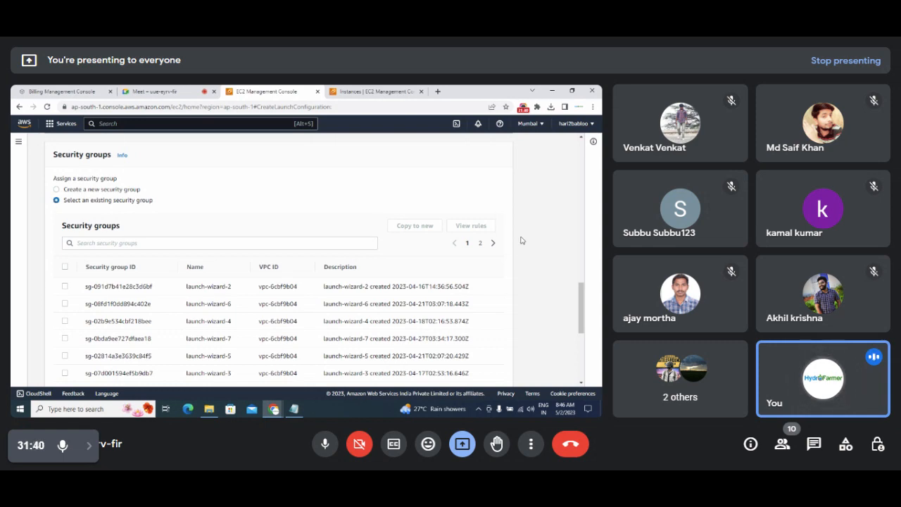
pyautogui.moveTo(578, 299)
pyautogui.mouseDown()
pyautogui.moveTo(579, 330)
pyautogui.moveTo(579, 313)
pyautogui.mouseUp()
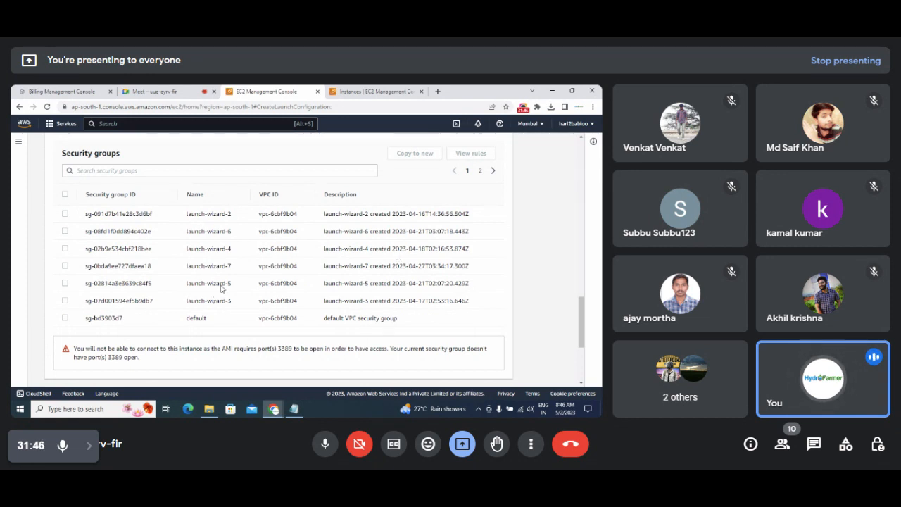
pyautogui.click(492, 171)
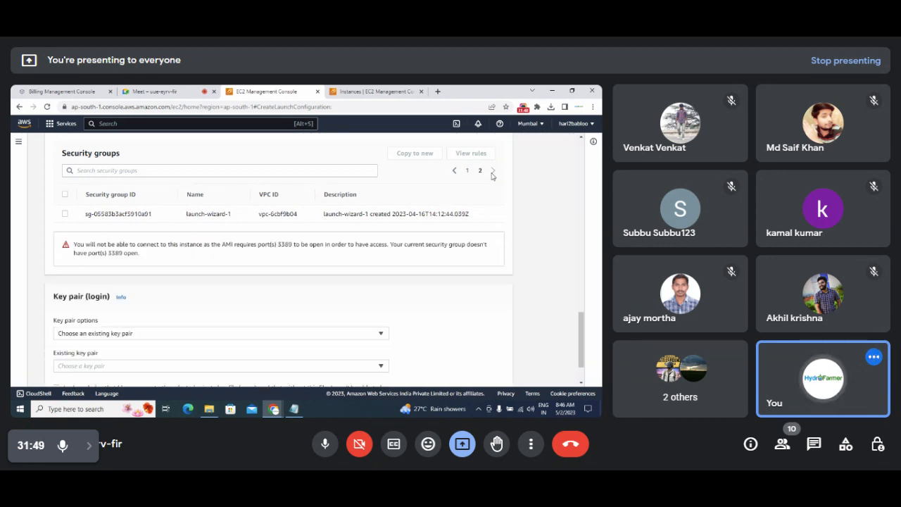
pyautogui.click(65, 214)
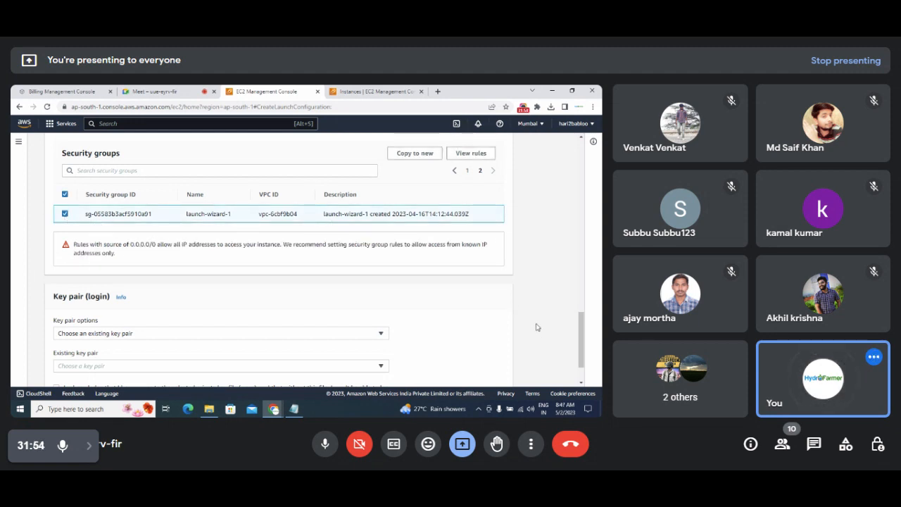
pyautogui.moveTo(582, 329); pyautogui.dragTo(584, 360)
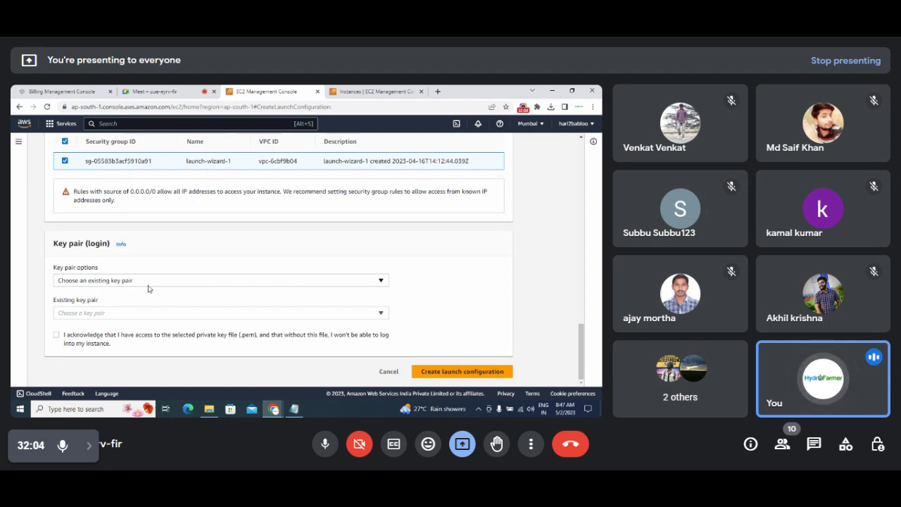
# Choose the existing flipkartbigbillion key pair.
pyautogui.click(551, 107)
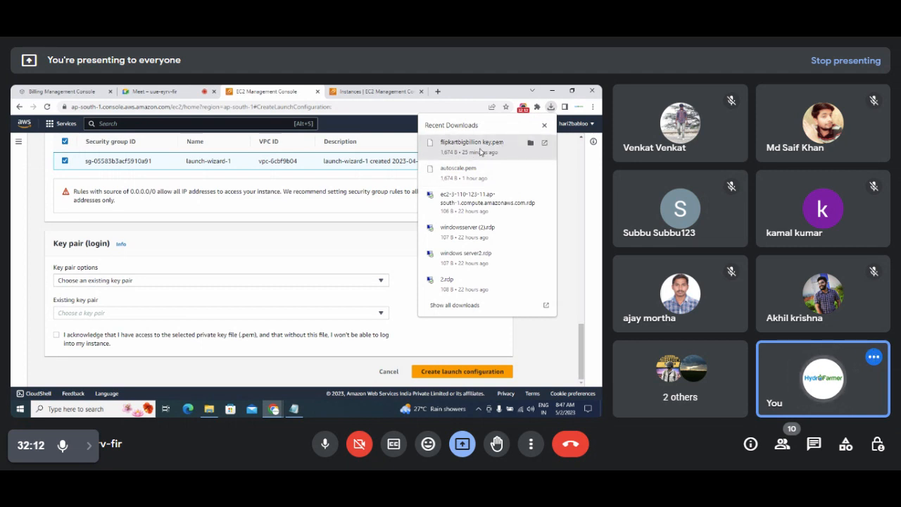
pyautogui.click(566, 170)
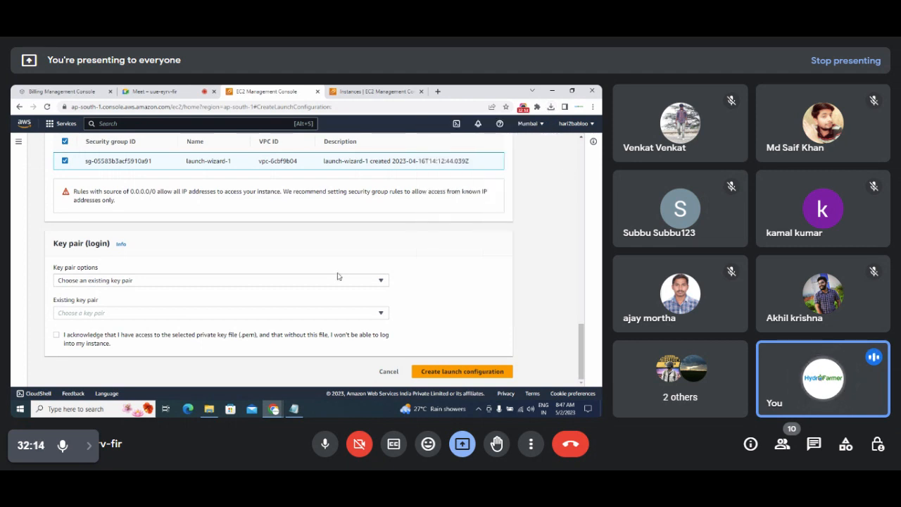
pyautogui.click(316, 283)
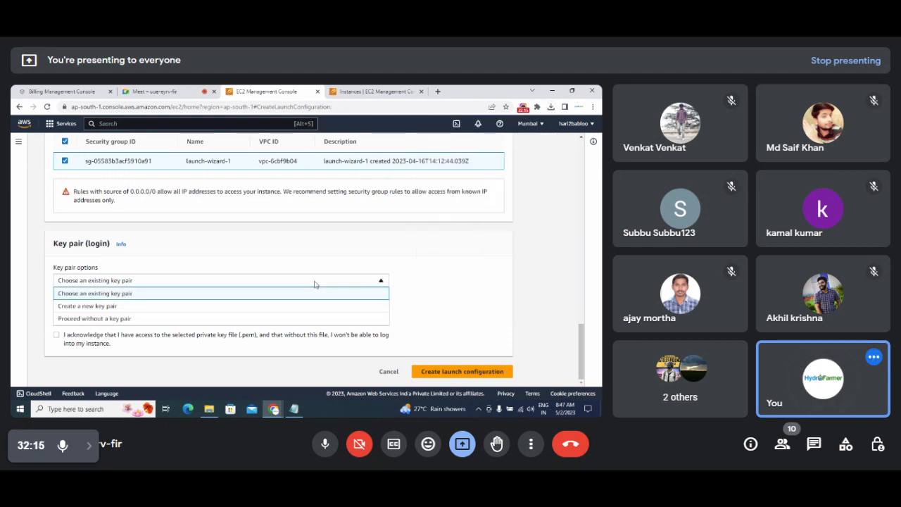
pyautogui.click(243, 294)
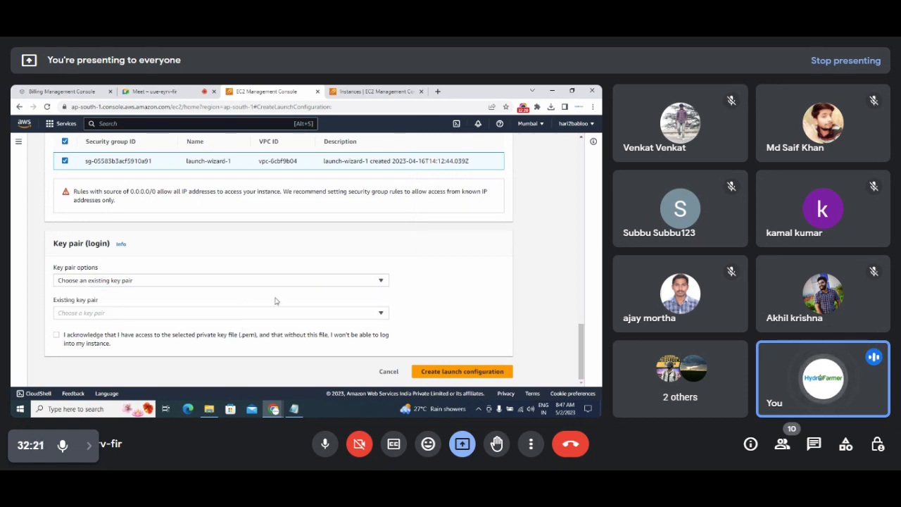
pyautogui.click(382, 314)
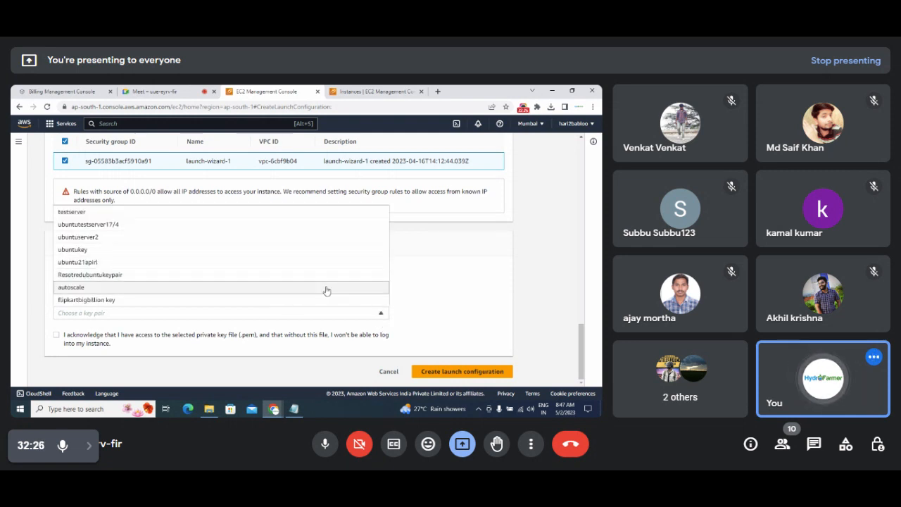
pyautogui.click(190, 306)
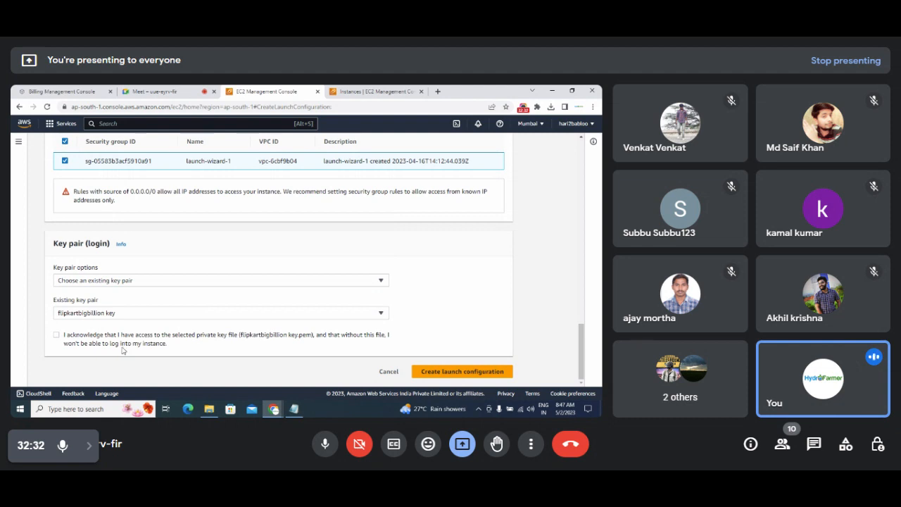
# Acknowledge having the private key file and create the launch configuration.
pyautogui.click(456, 372)
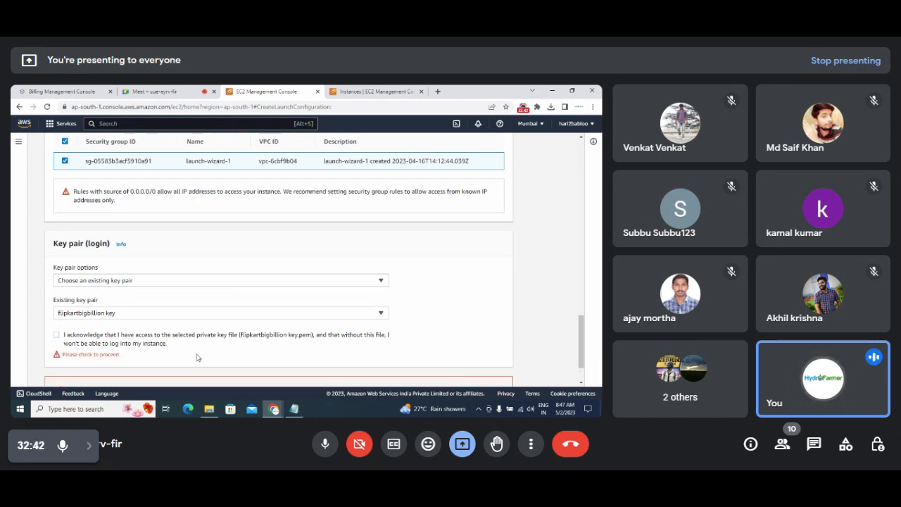
pyautogui.scroll(-1, 581, 329)
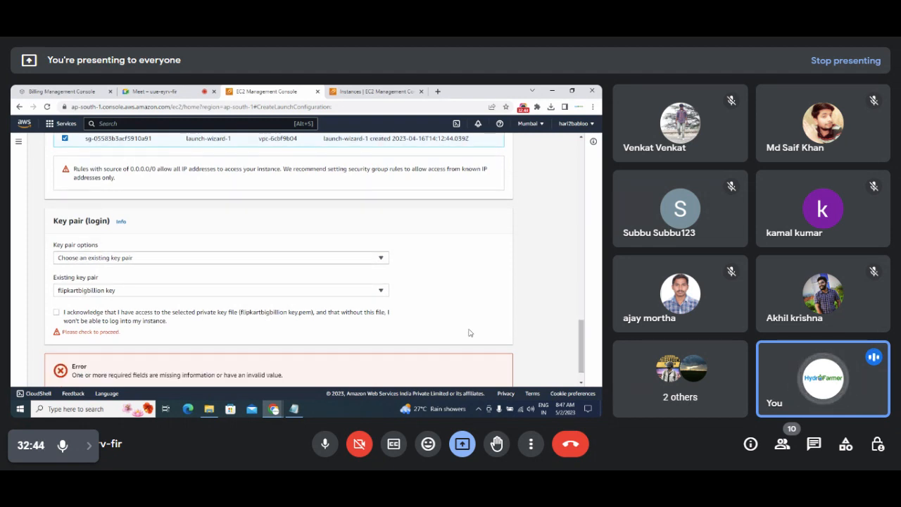
pyautogui.click(57, 313)
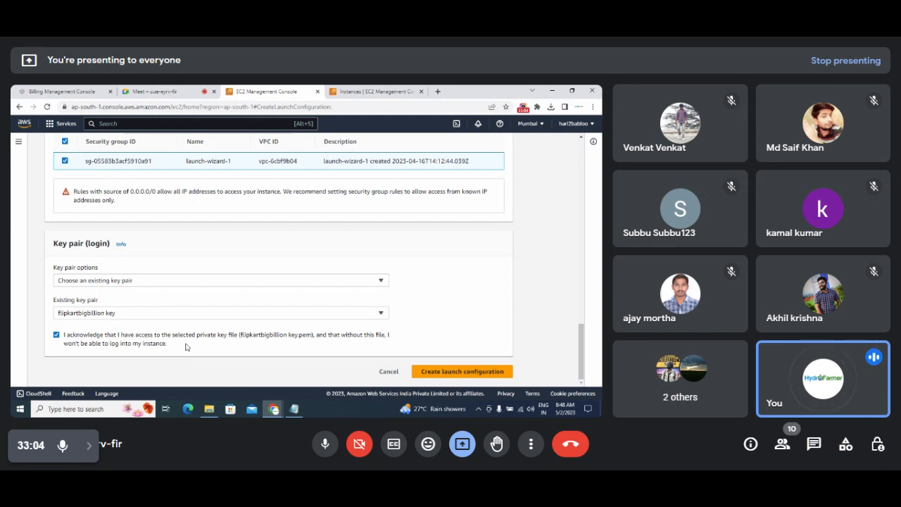
pyautogui.click(434, 373)
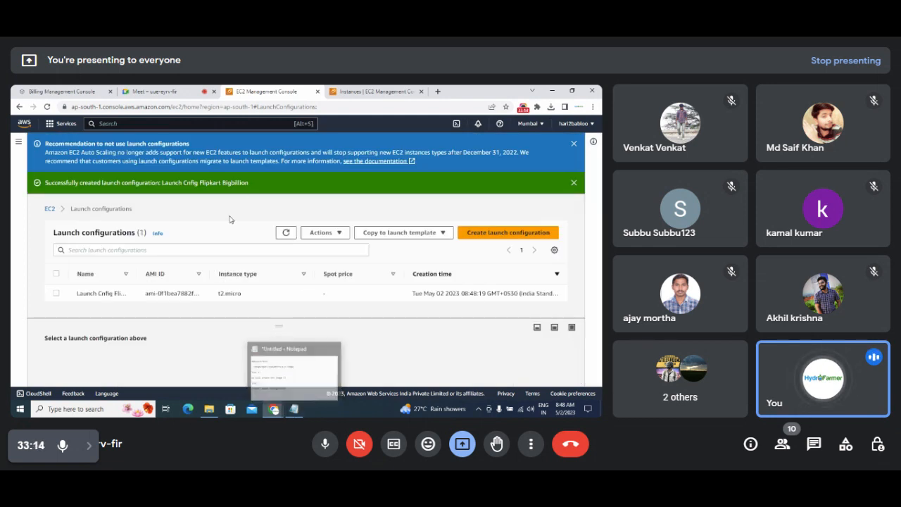
# Go back to the EC2 Dashboard and scroll the sidebar down to the Auto Scaling section.
pyautogui.click(50, 210)
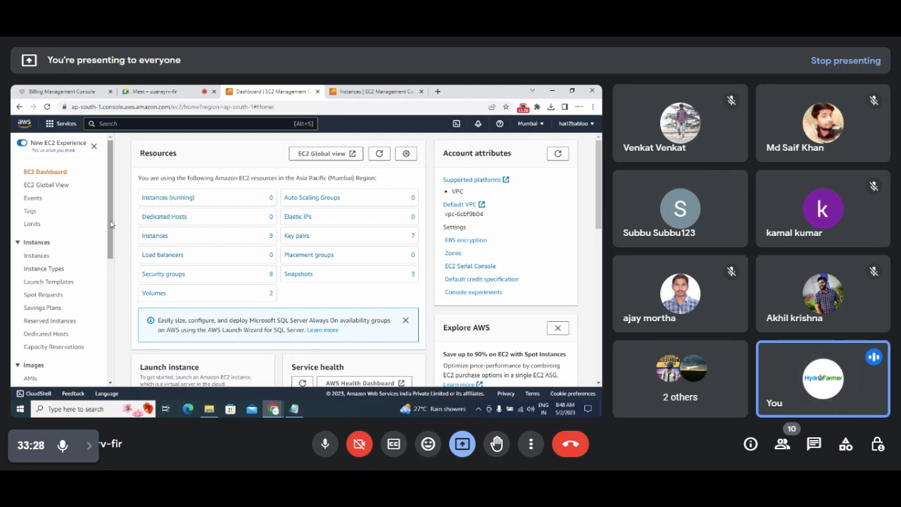
pyautogui.moveTo(110, 225); pyautogui.dragTo(108, 371)
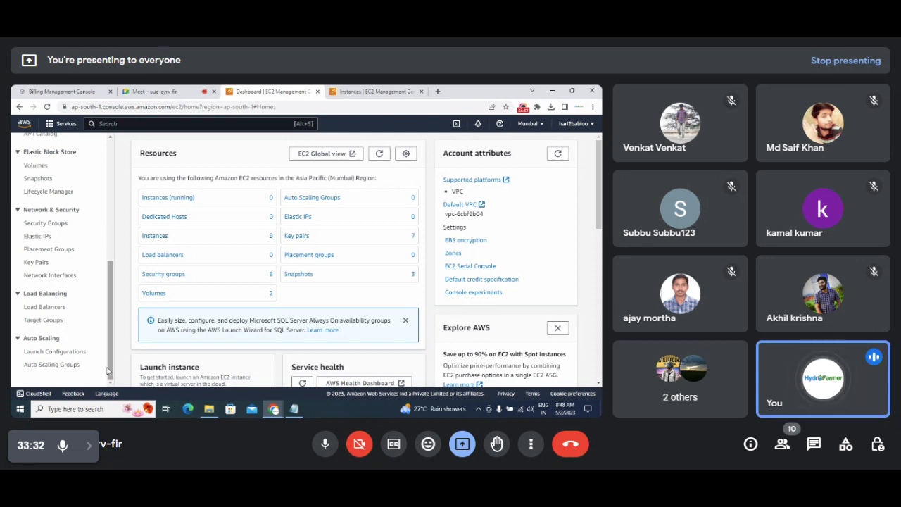
# Add a 'Step 4' entry reading 'Create autoscaling Grp' to the Notepad notes.
pyautogui.click(293, 409)
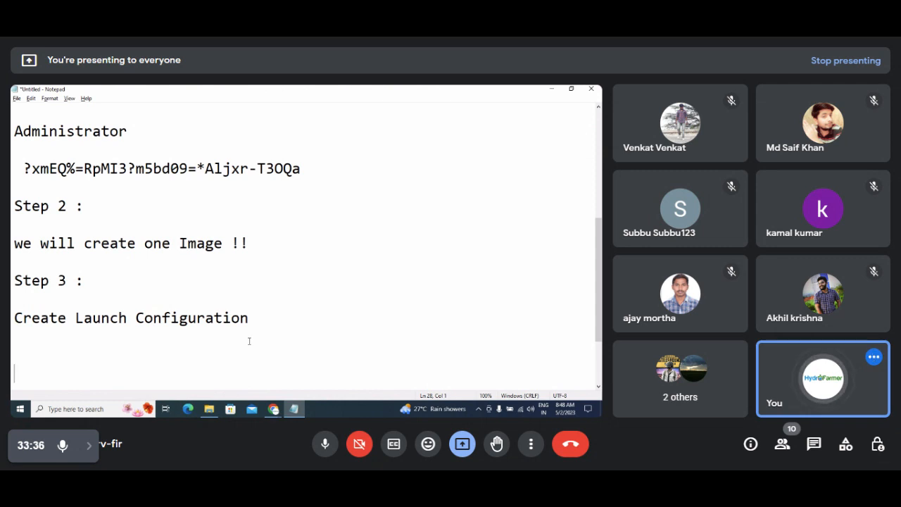
pyautogui.press('BackSpace')
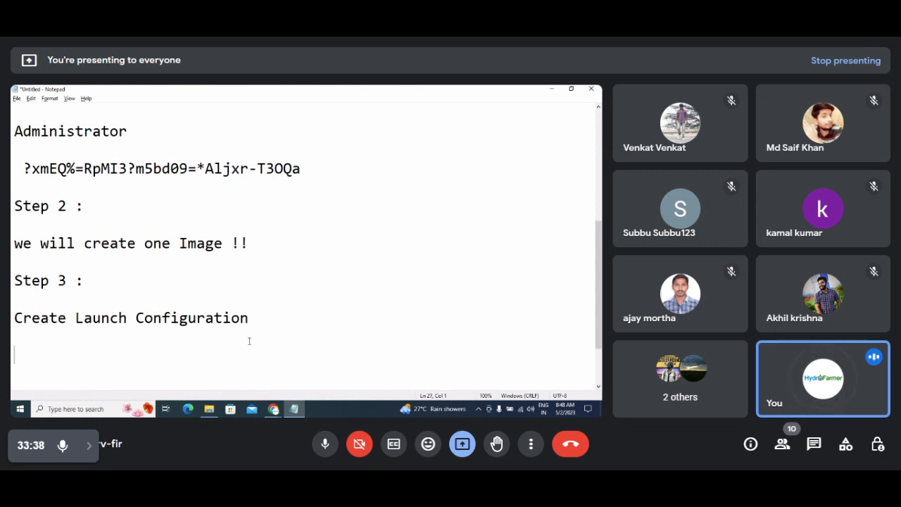
pyautogui.write('Step 4')
pyautogui.press('Return')
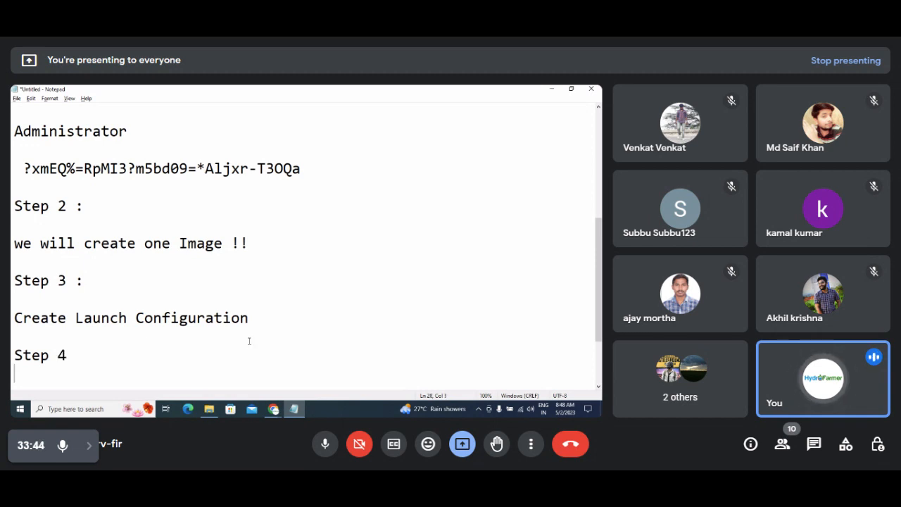
pyautogui.press('super')
pyautogui.press('super')
pyautogui.hotkey('alt', 'Tab')
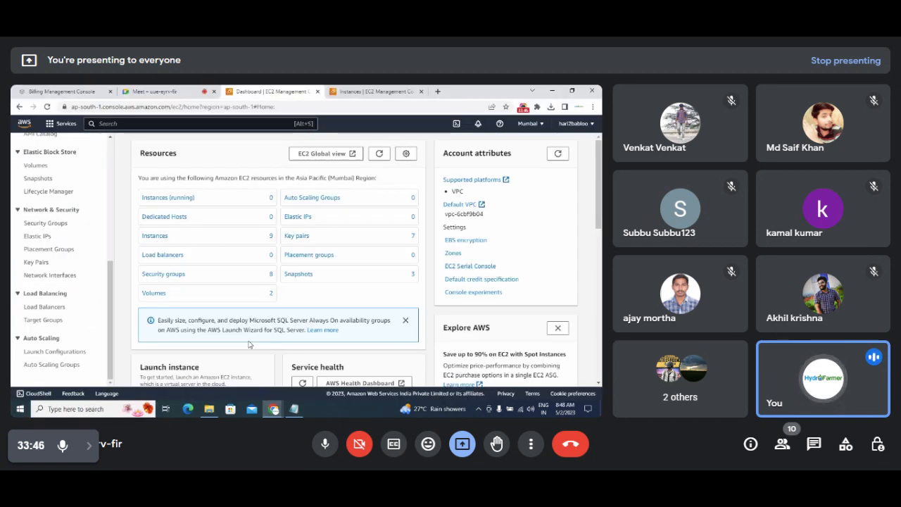
pyautogui.hotkey('alt', 'Tab')
pyautogui.press('Return')
pyautogui.write('Crea')
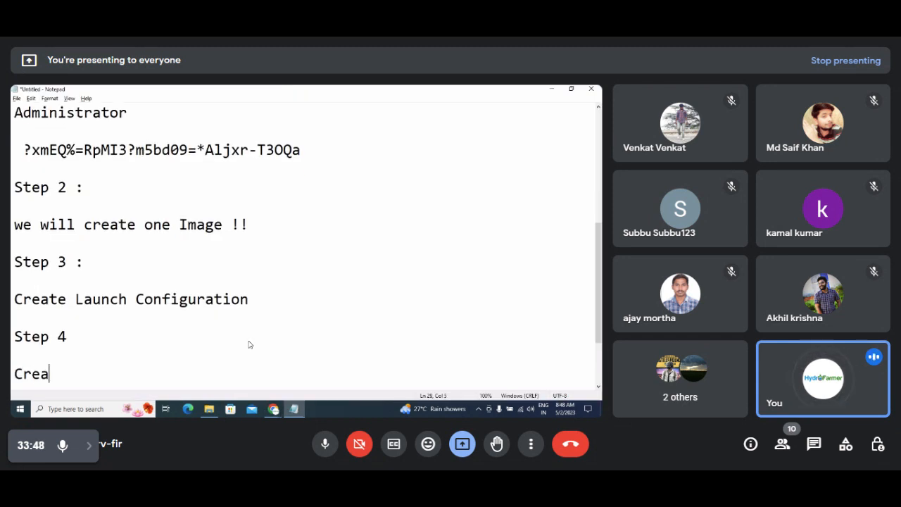
pyautogui.write('te autosca')
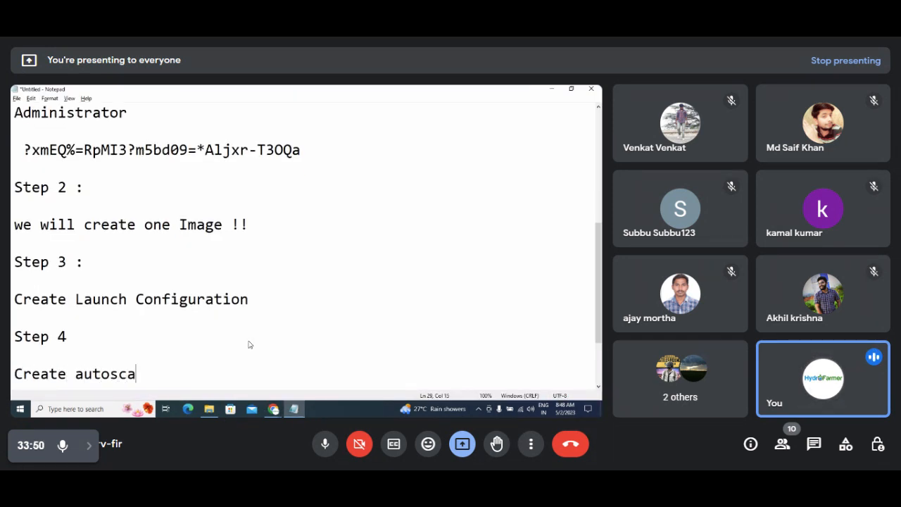
pyautogui.write('ling Grp')
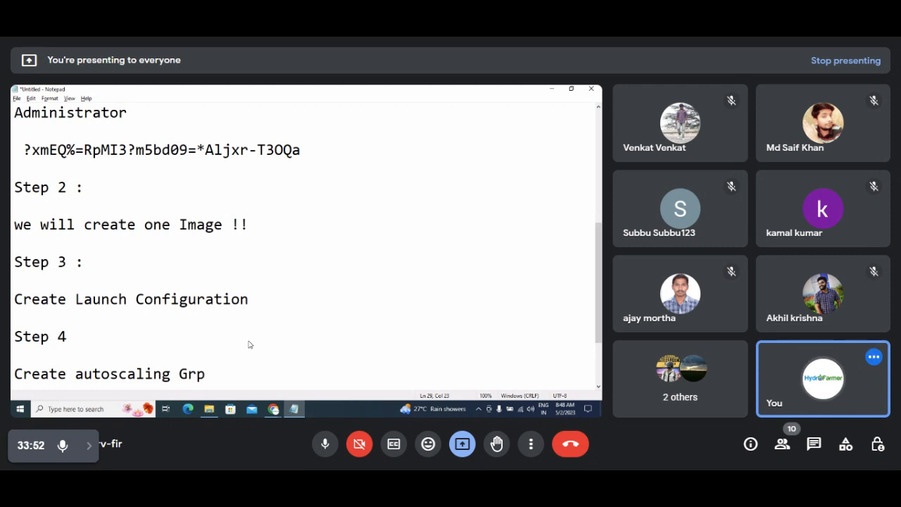
pyautogui.press('Return')
pyautogui.press('Return')
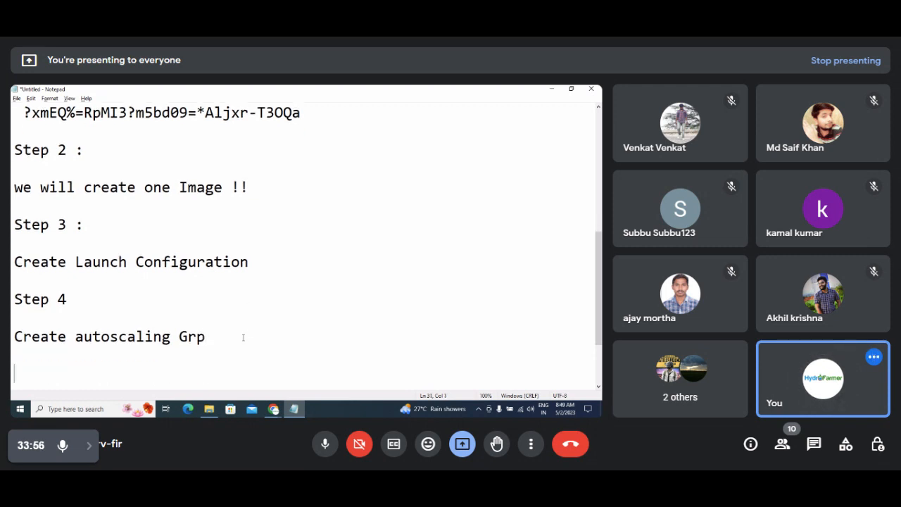
# Correct 'Grp' to 'Group' in the Step 4 note and minimize Notepad.
pyautogui.press('BackSpace')
pyautogui.press('BackSpace')
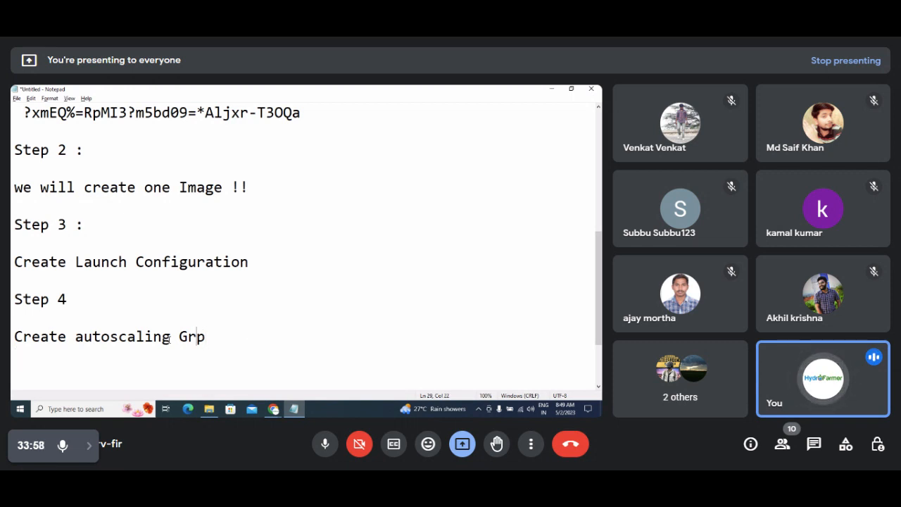
pyautogui.press('Left')
pyautogui.write('ou')
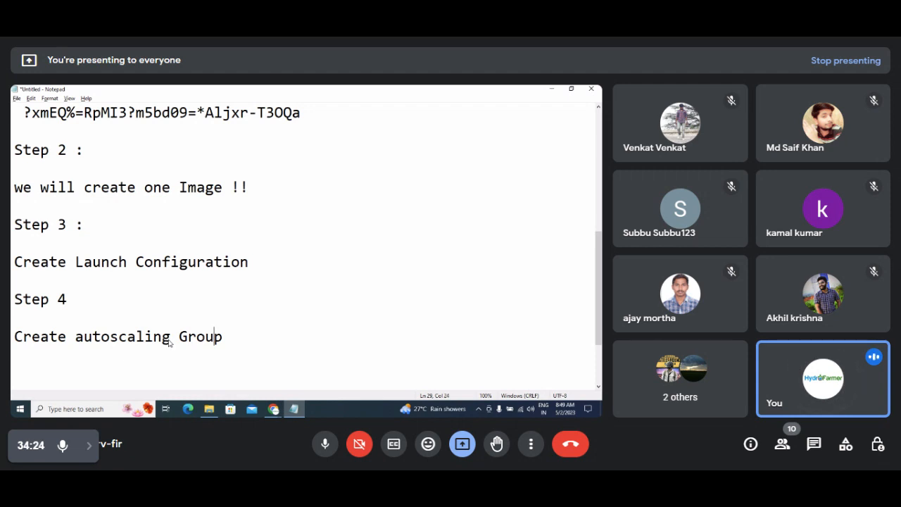
pyautogui.press('Home')
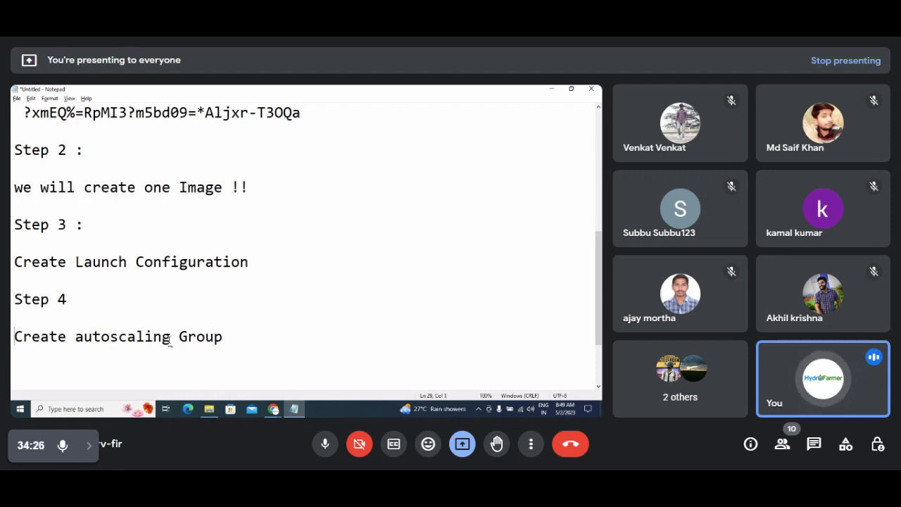
pyautogui.hotkey('shift', 'Down')
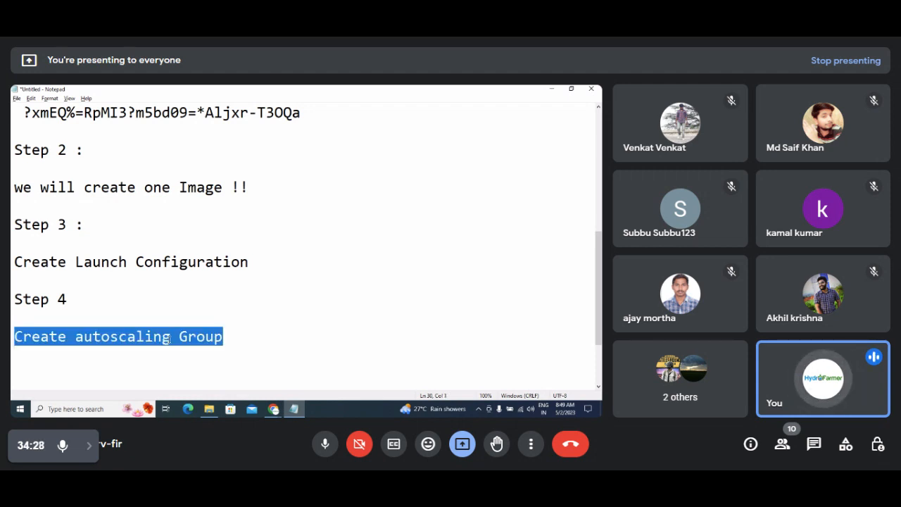
pyautogui.press('Left')
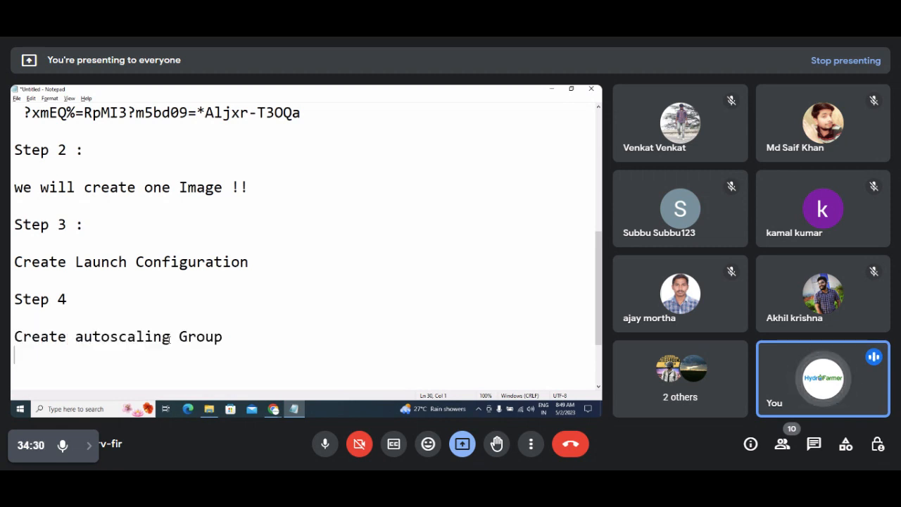
pyautogui.press('Right')
pyautogui.press('Right')
pyautogui.press('Right')
pyautogui.press('Right')
pyautogui.press('Right')
pyautogui.press('Right')
pyautogui.press('Right')
pyautogui.press('Right')
pyautogui.press('Right')
pyautogui.press('Right')
pyautogui.press('Right')
pyautogui.press('Left')
pyautogui.press('Left')
pyautogui.press('Left')
pyautogui.press('Left')
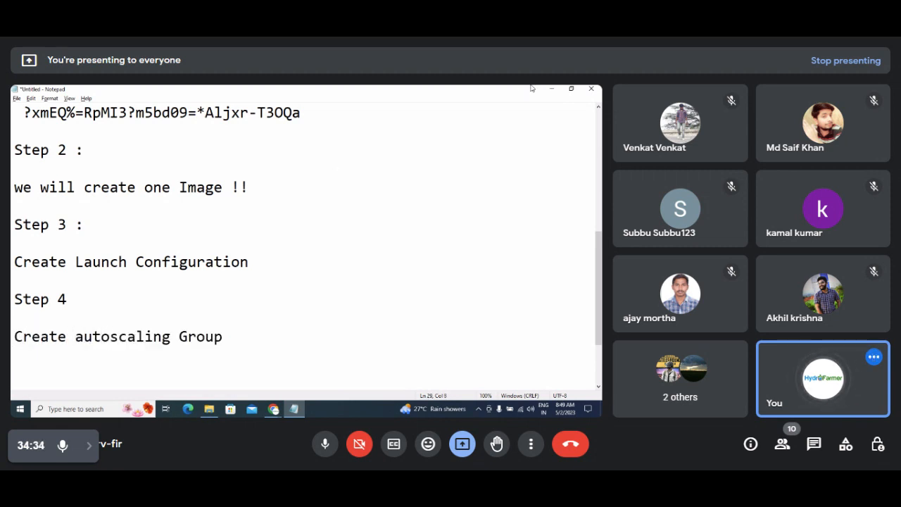
pyautogui.click(553, 89)
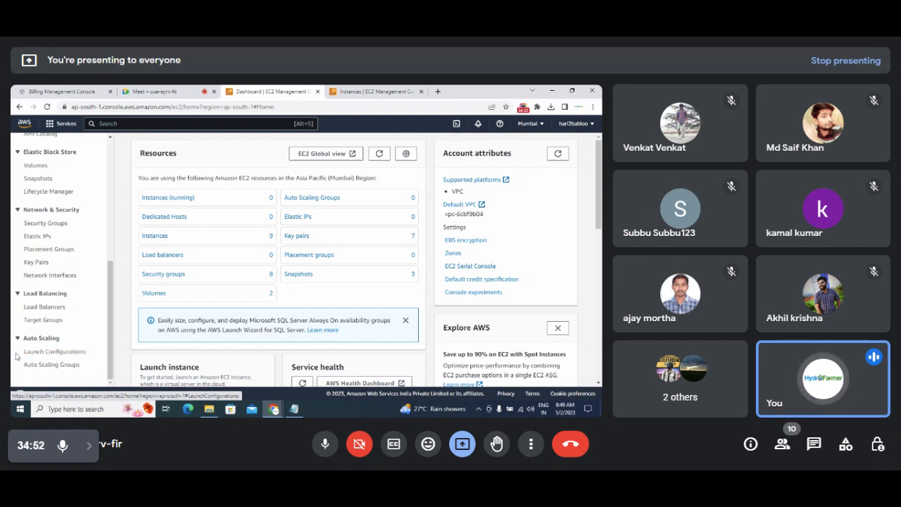
# Open Auto Scaling Groups from the EC2 sidebar's Auto Scaling section.
pyautogui.moveTo(20, 352); pyautogui.dragTo(90, 356)
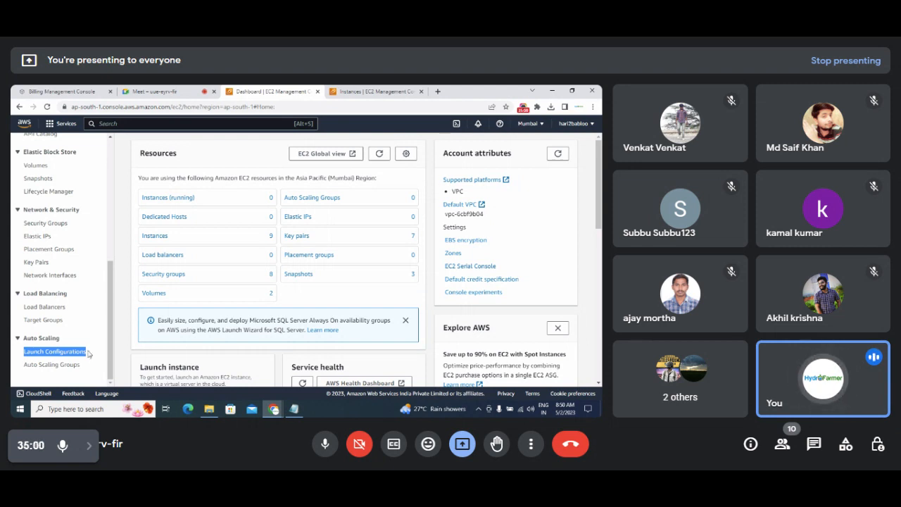
pyautogui.rightClick(29, 379)
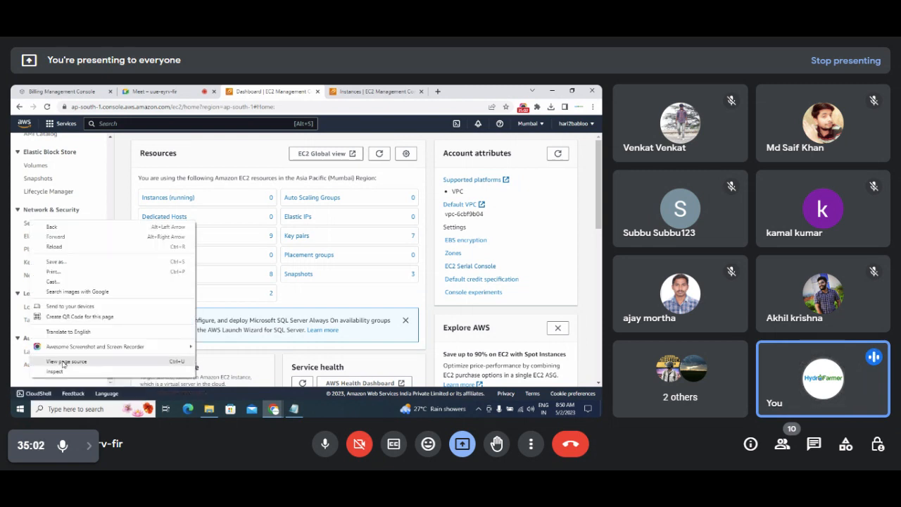
pyautogui.click(11, 377)
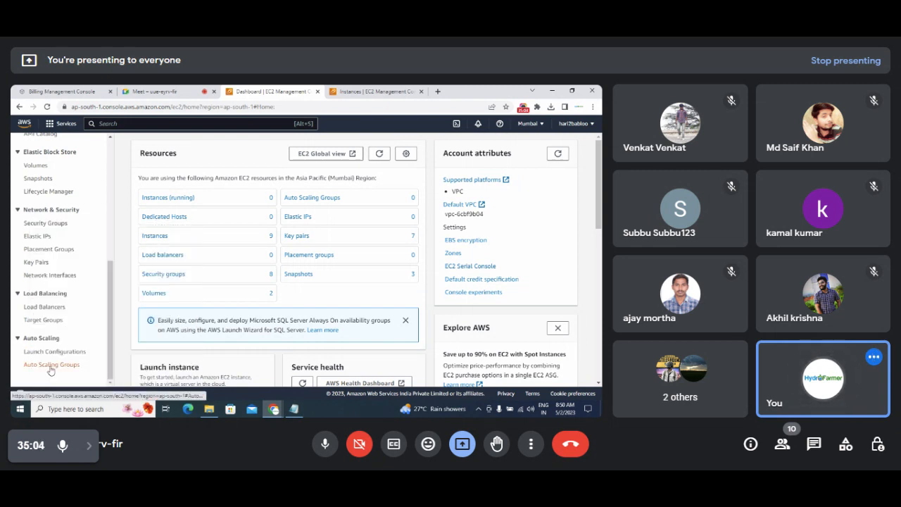
pyautogui.click(46, 367)
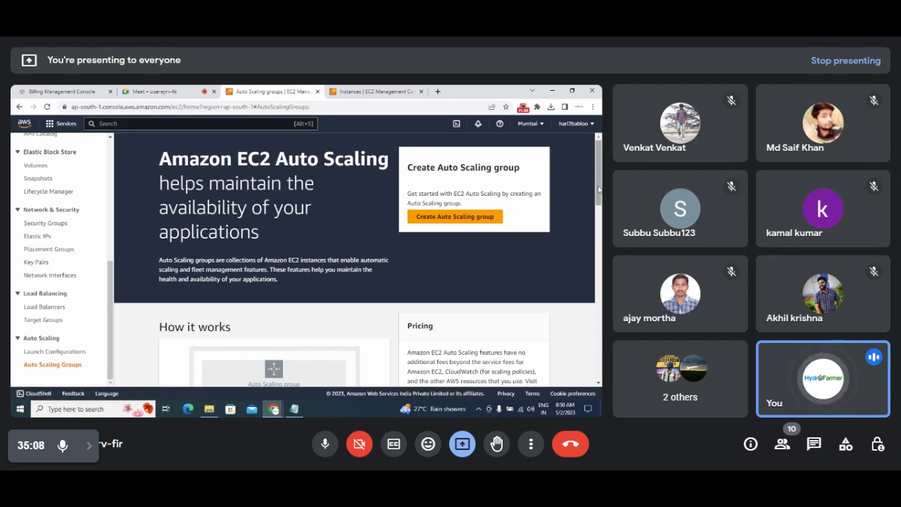
# Review the Auto Scaling intro page and launch the Create Auto Scaling group wizard.
pyautogui.moveTo(599, 196); pyautogui.dragTo(600, 239)
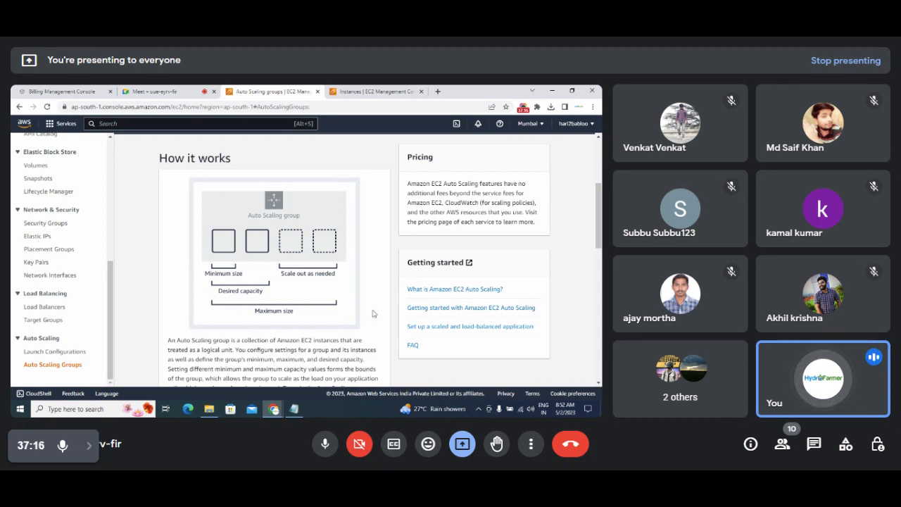
pyautogui.moveTo(600, 214); pyautogui.dragTo(600, 169)
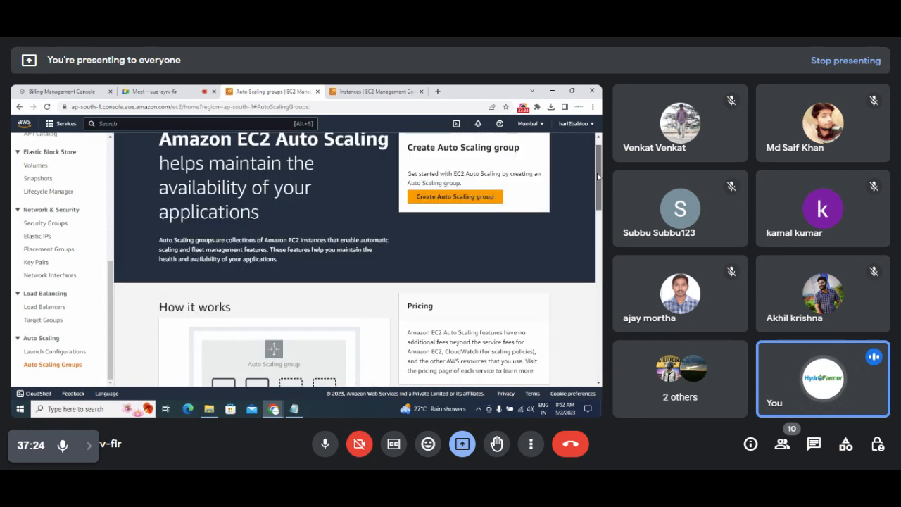
pyautogui.moveTo(158, 310); pyautogui.dragTo(239, 306)
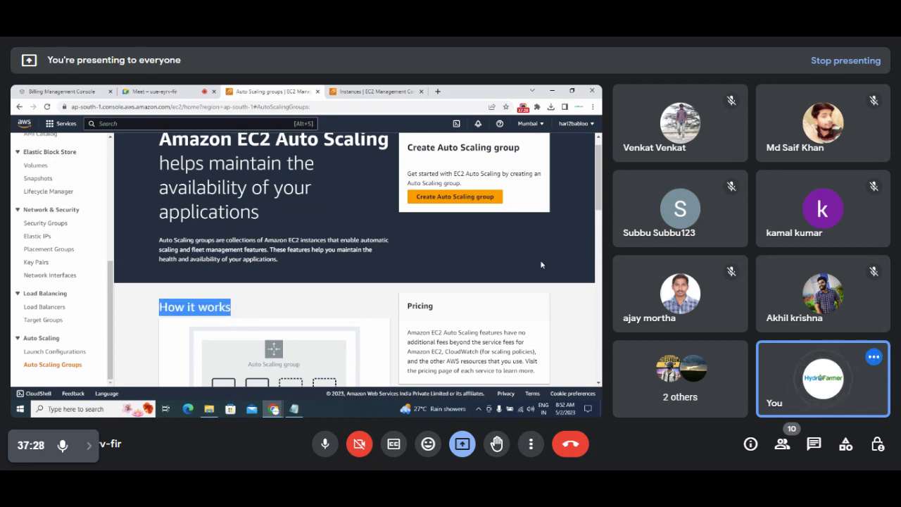
pyautogui.click(449, 201)
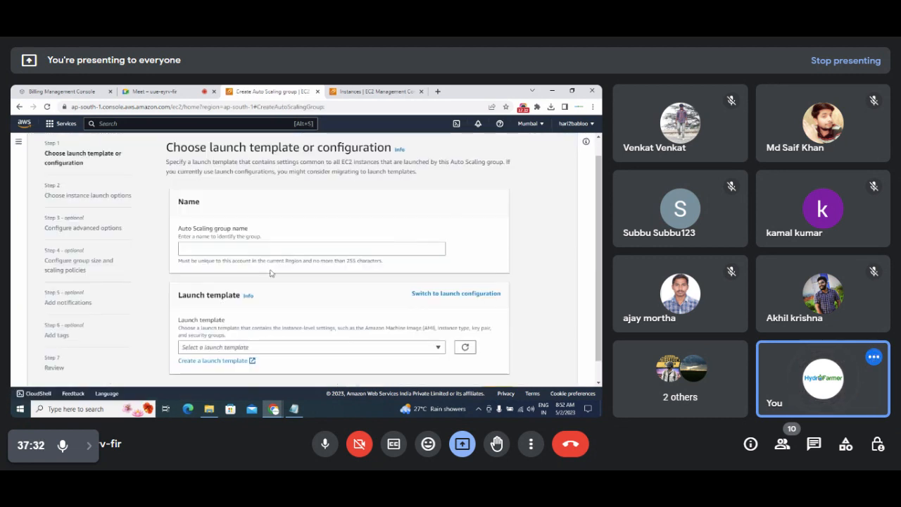
# Enter AutoScalingFlipkartbigBillion as the Auto Scaling group name.
pyautogui.click(211, 251)
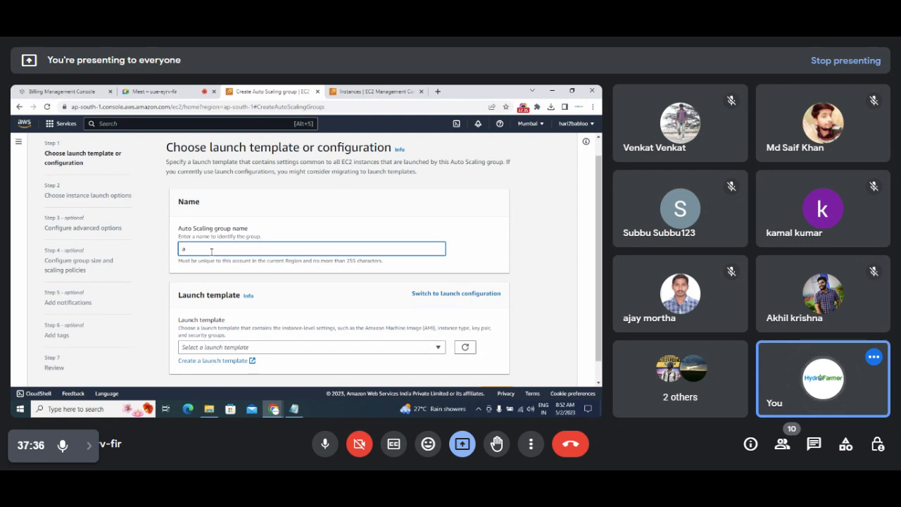
pyautogui.write('Aut')
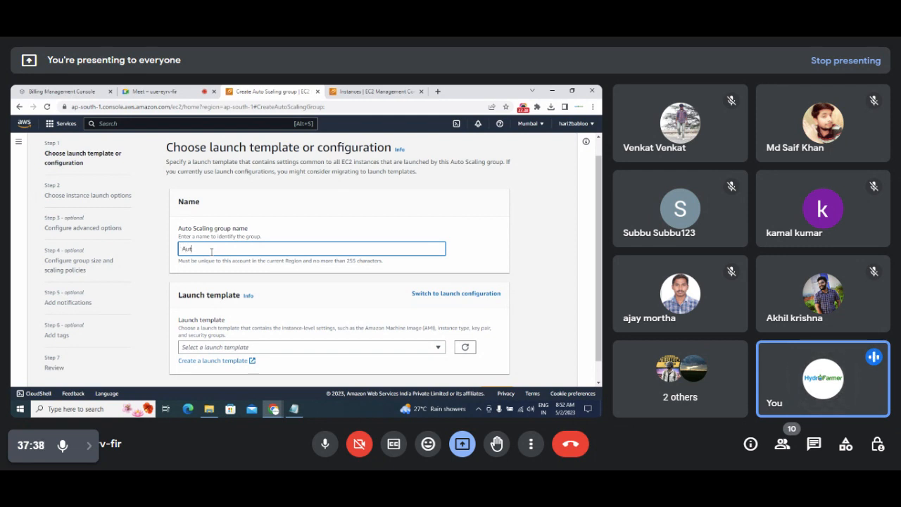
pyautogui.write('oScalingFlipkart')
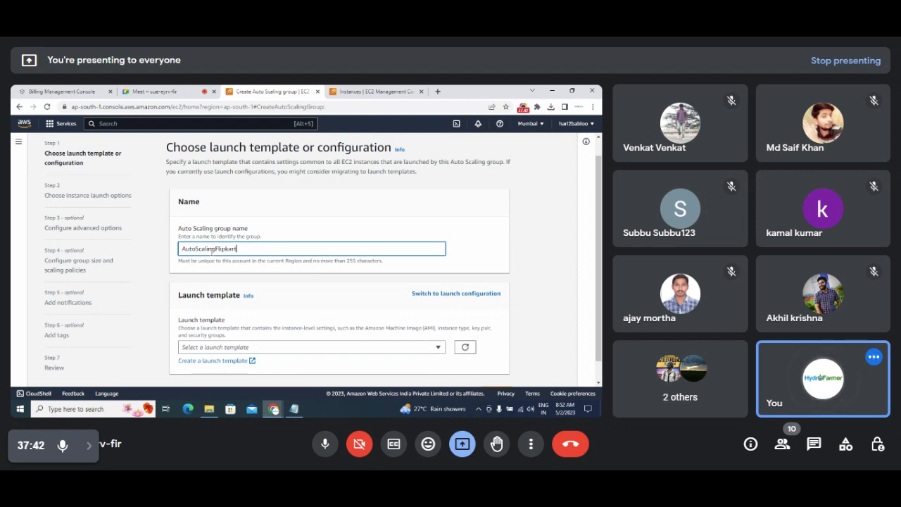
pyautogui.write('h')
pyautogui.write('igBillio')
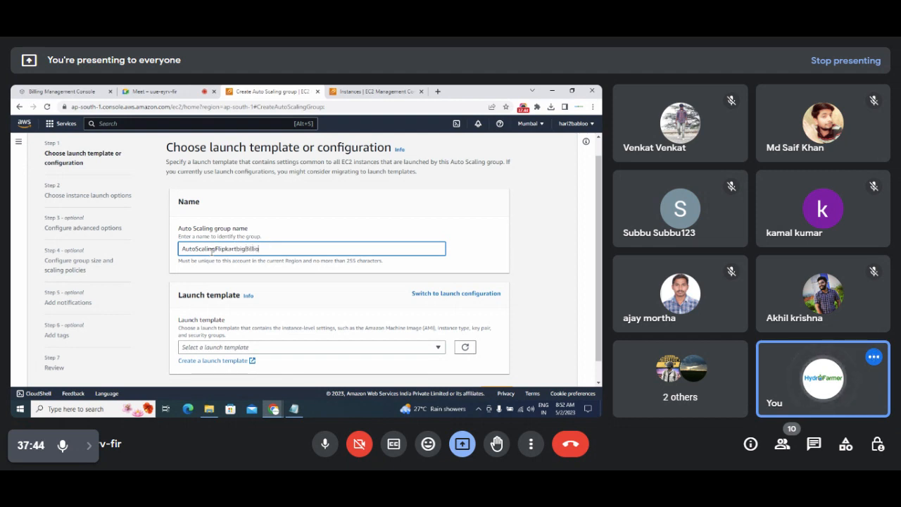
pyautogui.write('n')
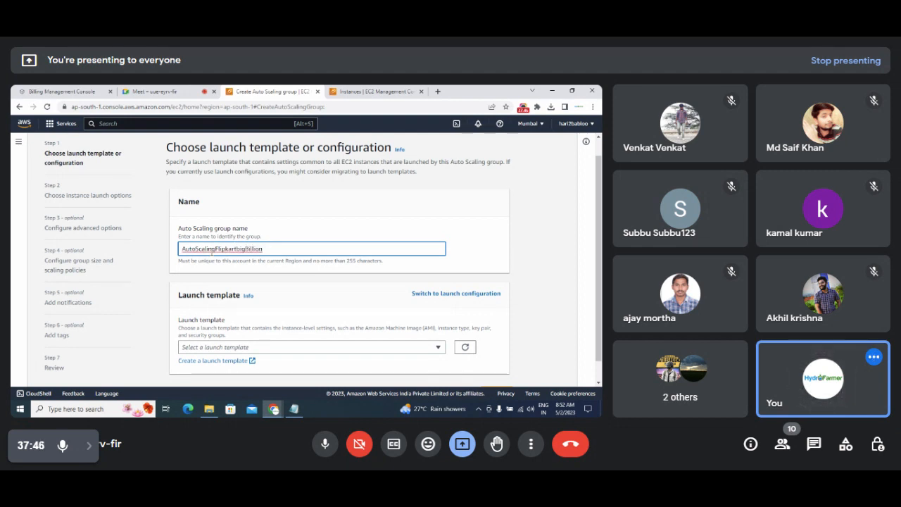
pyautogui.write('Grp')
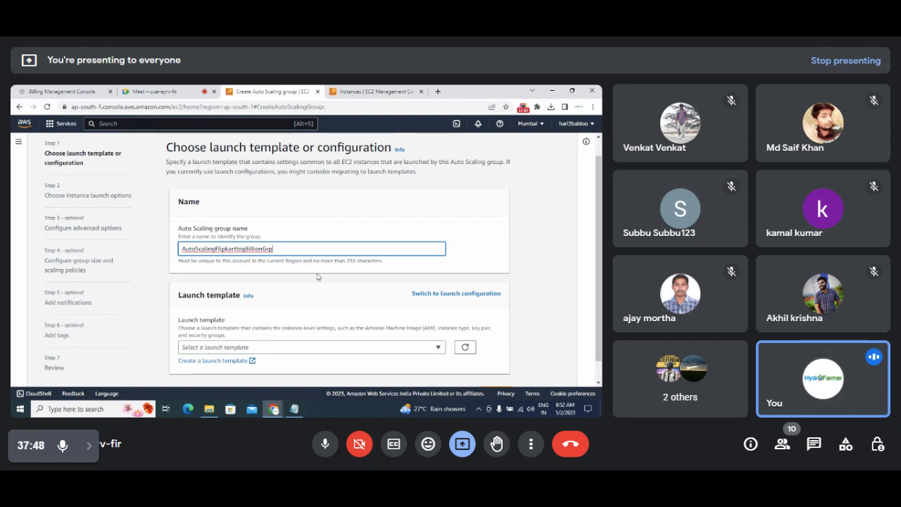
pyautogui.press('BackSpace')
pyautogui.press('BackSpace')
pyautogui.press('BackSpace')
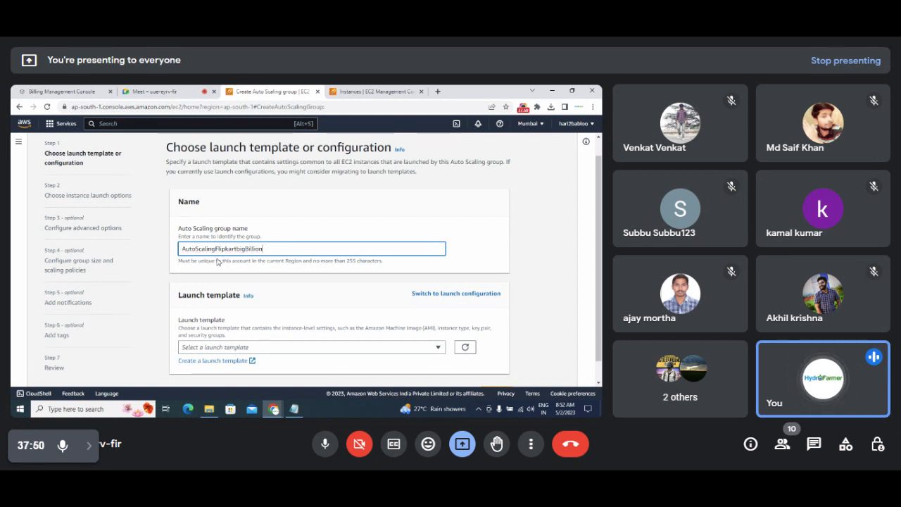
# Point out the launch template and launch configuration options, then bring the Notepad notes back.
pyautogui.scroll(-1, 592, 235)
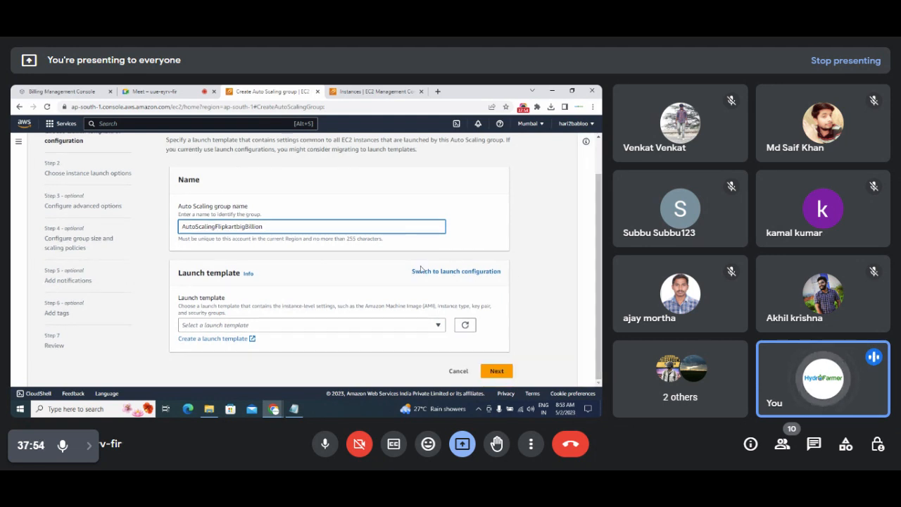
pyautogui.moveTo(175, 277); pyautogui.dragTo(242, 280)
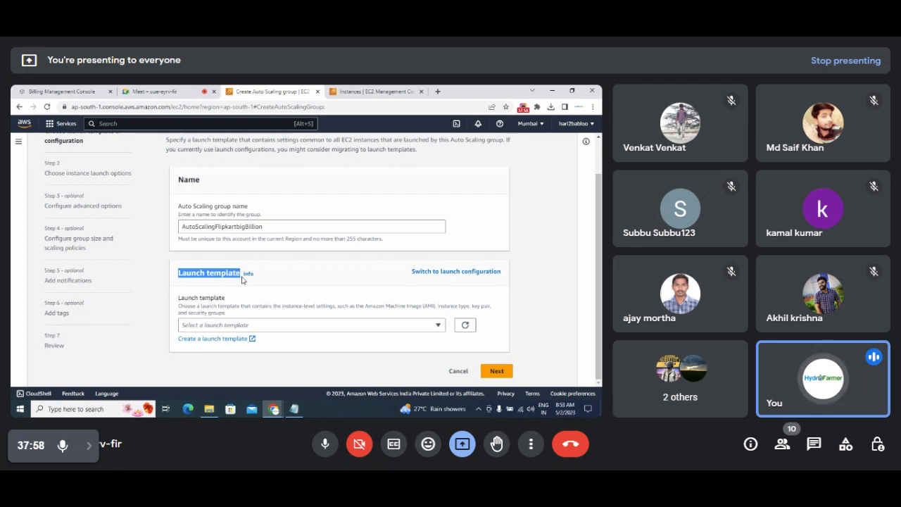
pyautogui.moveTo(412, 275); pyautogui.dragTo(505, 271)
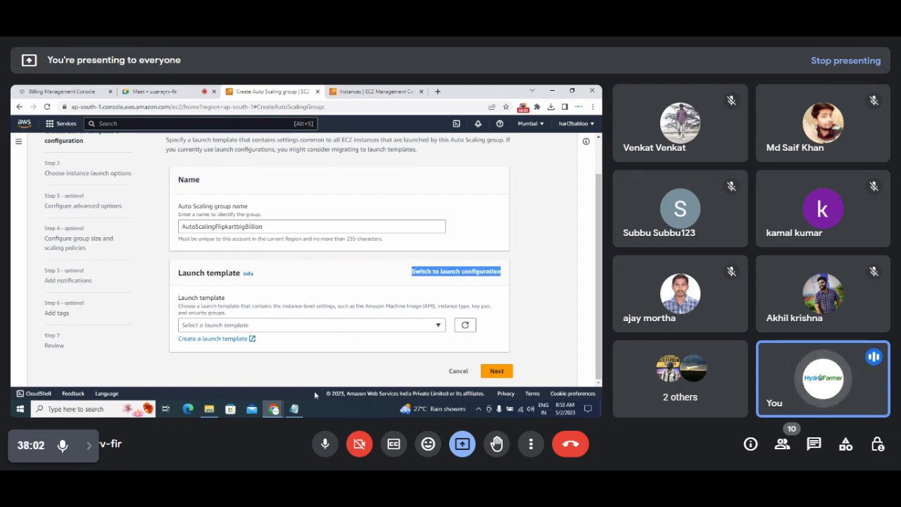
pyautogui.click(294, 409)
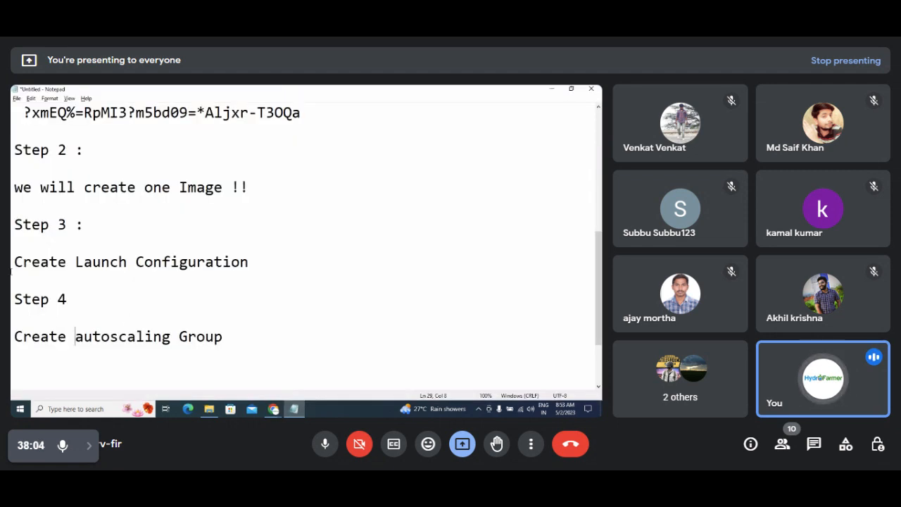
# Append 'or launch Template' to the Step 3 note, highlight 'Launch Configuration', and minimize Notepad.
pyautogui.moveTo(14, 258); pyautogui.dragTo(255, 266)
pyautogui.click(266, 264)
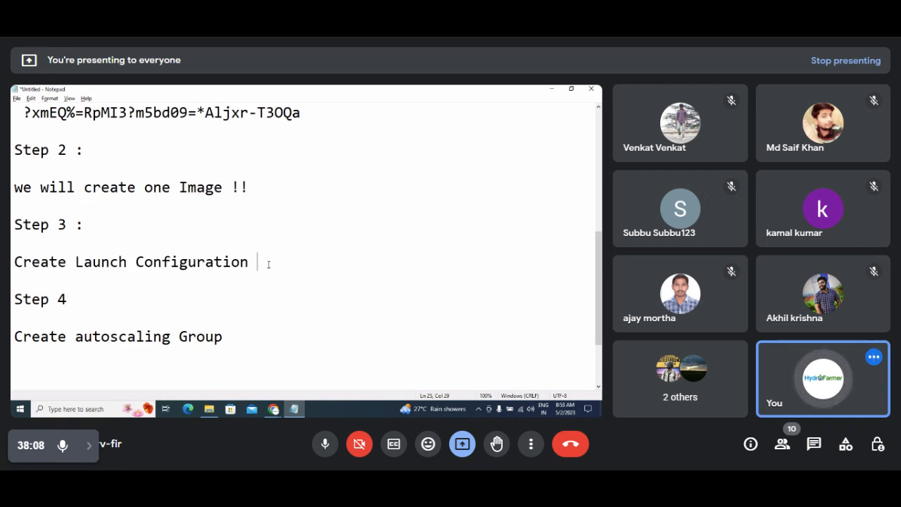
pyautogui.write('or la')
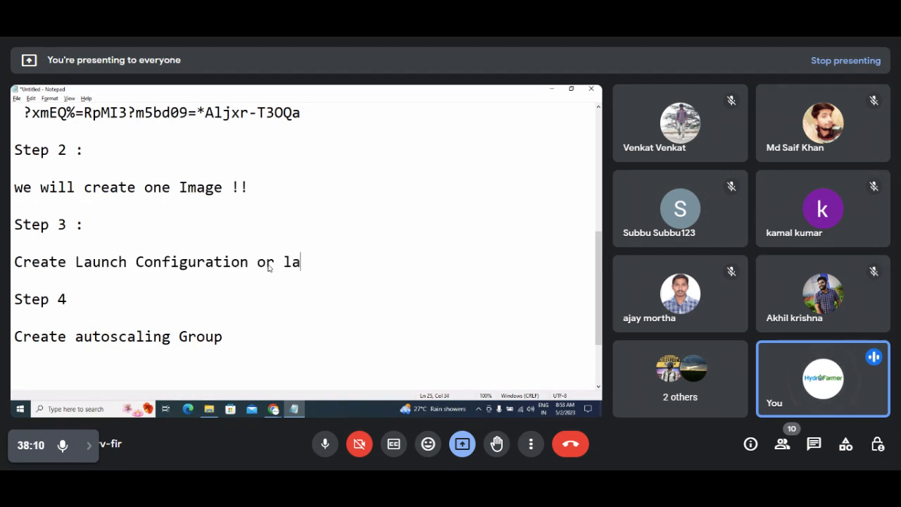
pyautogui.write('unch Template')
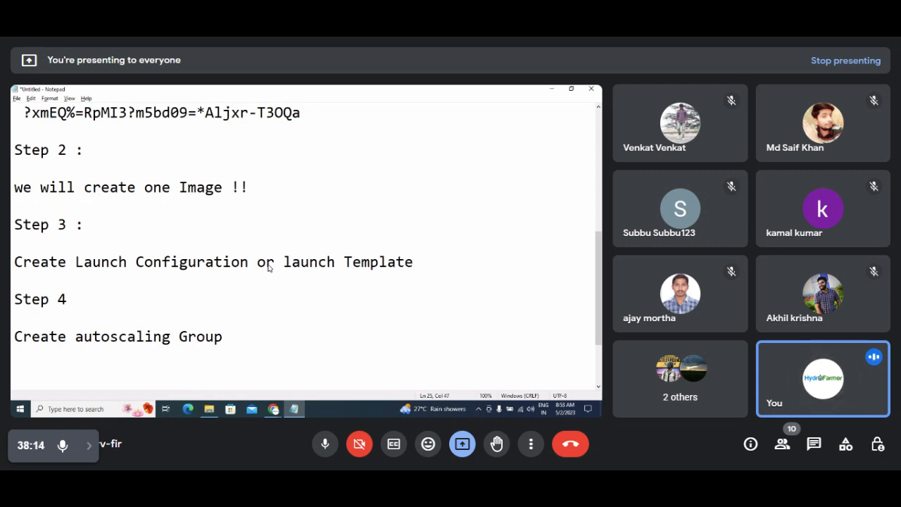
pyautogui.press('Left')
pyautogui.press('Left')
pyautogui.press('Left')
pyautogui.press('Left')
pyautogui.press('Left')
pyautogui.press('Left')
pyautogui.press('Left')
pyautogui.press('Left')
pyautogui.press('Left')
pyautogui.press('Left')
pyautogui.press('Left')
pyautogui.press('Left')
pyautogui.press('Left')
pyautogui.press('Left')
pyautogui.press('Left')
pyautogui.press('Left')
pyautogui.press('Left')
pyautogui.press('Left')
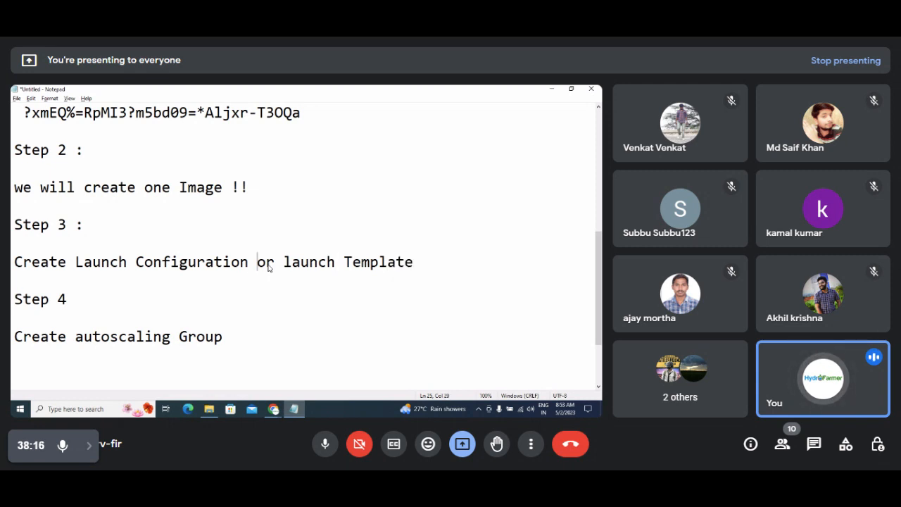
pyautogui.hotkey('shift', 'Left')
pyautogui.hotkey('shift', 'Left')
pyautogui.hotkey('shift', 'Left')
pyautogui.hotkey('shift', 'Left')
pyautogui.hotkey('shift', 'Left')
pyautogui.hotkey('shift', 'Left')
pyautogui.hotkey('shift', 'Left')
pyautogui.hotkey('shift', 'Left')
pyautogui.hotkey('shift', 'Left')
pyautogui.hotkey('shift', 'Left')
pyautogui.hotkey('shift', 'Left')
pyautogui.hotkey('shift', 'Left')
pyautogui.hotkey('shift', 'Left')
pyautogui.hotkey('shift', 'Left')
pyautogui.hotkey('shift', 'Left')
pyautogui.hotkey('shift', 'Left')
pyautogui.hotkey('shift', 'Left')
pyautogui.hotkey('shift', 'Left')
pyautogui.hotkey('shift', 'Left')
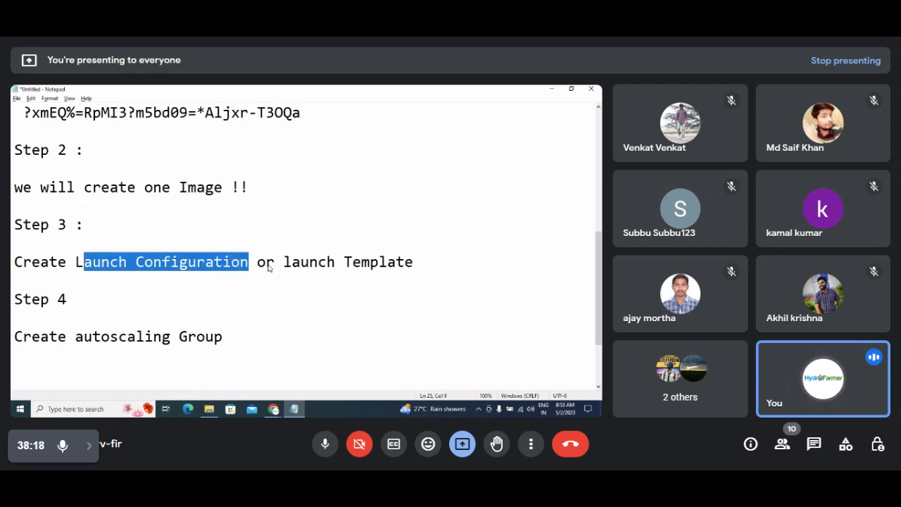
pyautogui.moveTo(284, 262); pyautogui.dragTo(413, 262)
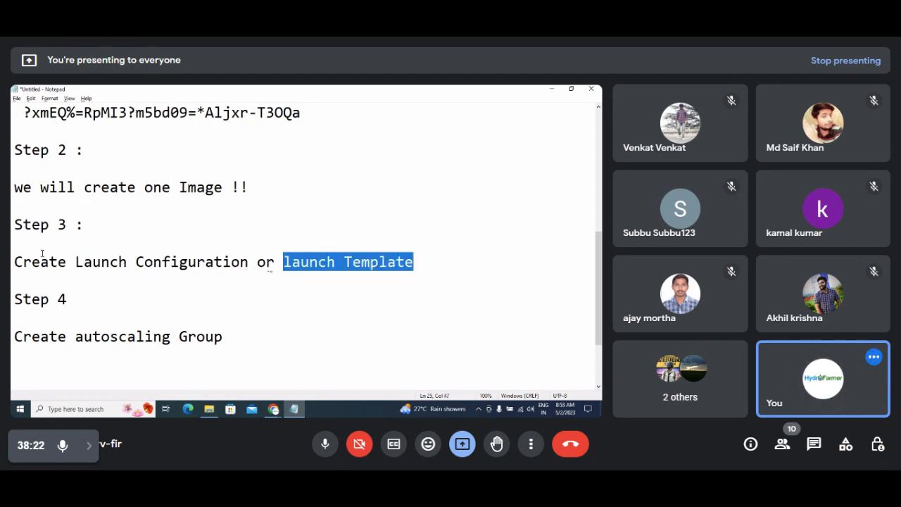
pyautogui.moveTo(74, 264); pyautogui.dragTo(246, 265)
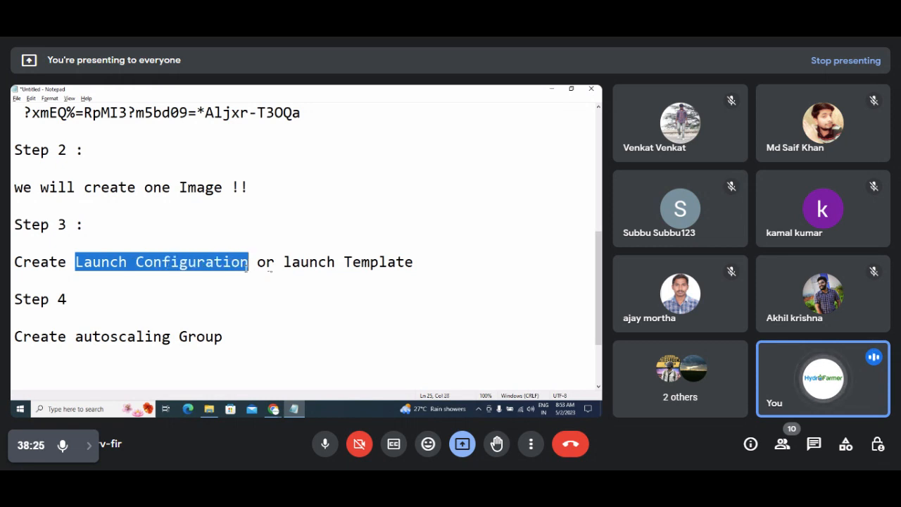
pyautogui.click(553, 89)
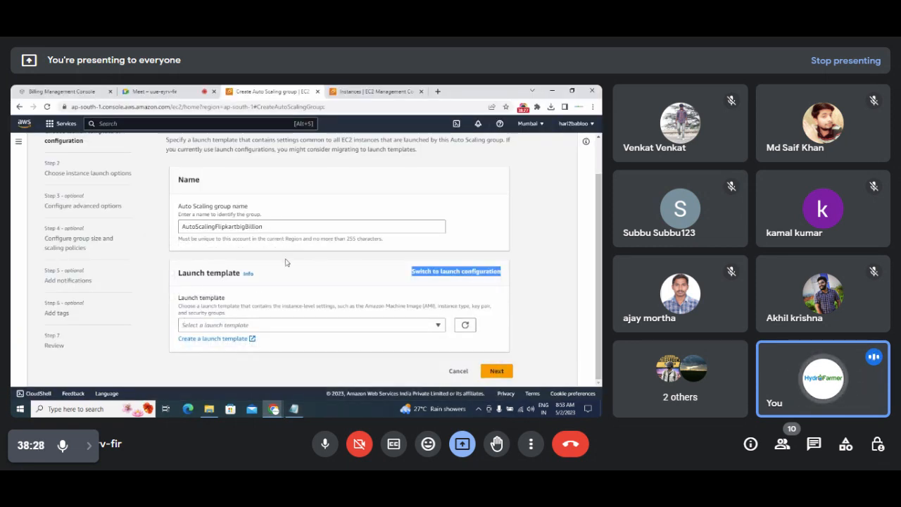
# Switch to a launch configuration and choose Launch Cnfig Flipkart Bigbillion.
pyautogui.click(256, 291)
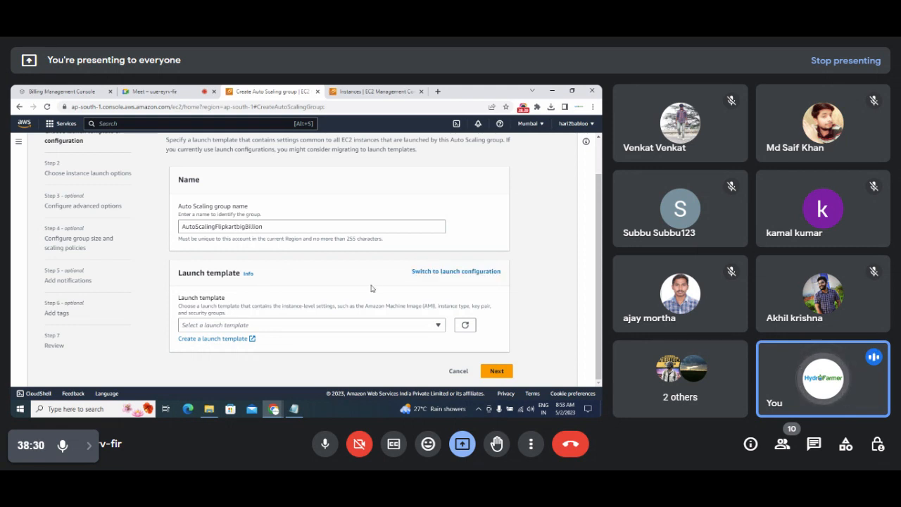
pyautogui.click(442, 273)
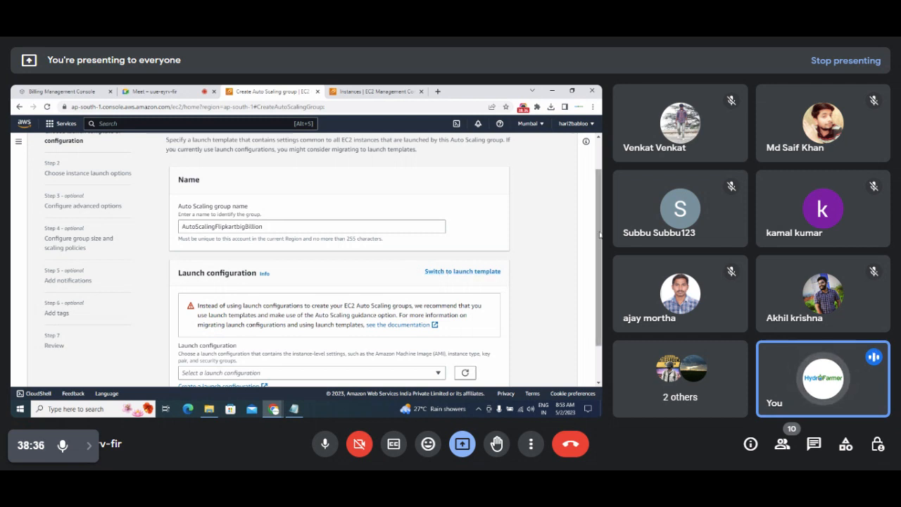
pyautogui.scroll(-2, 599, 234)
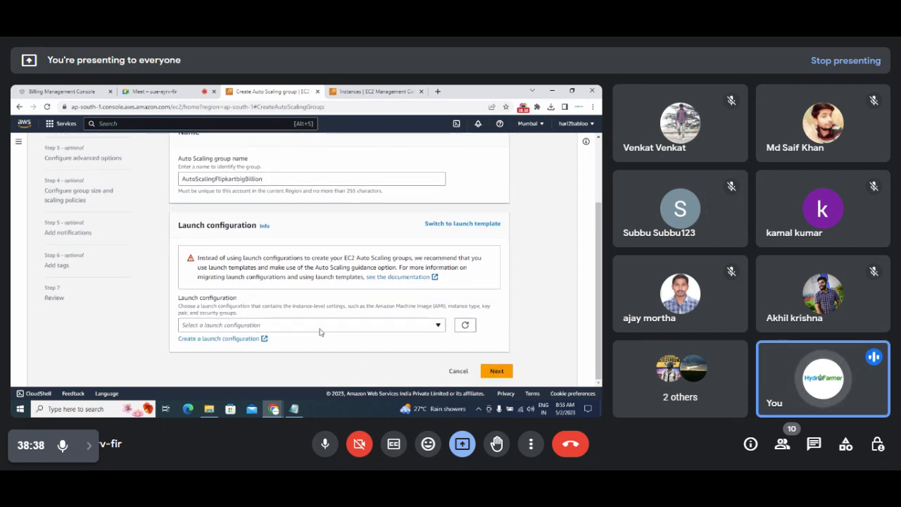
pyautogui.click(438, 326)
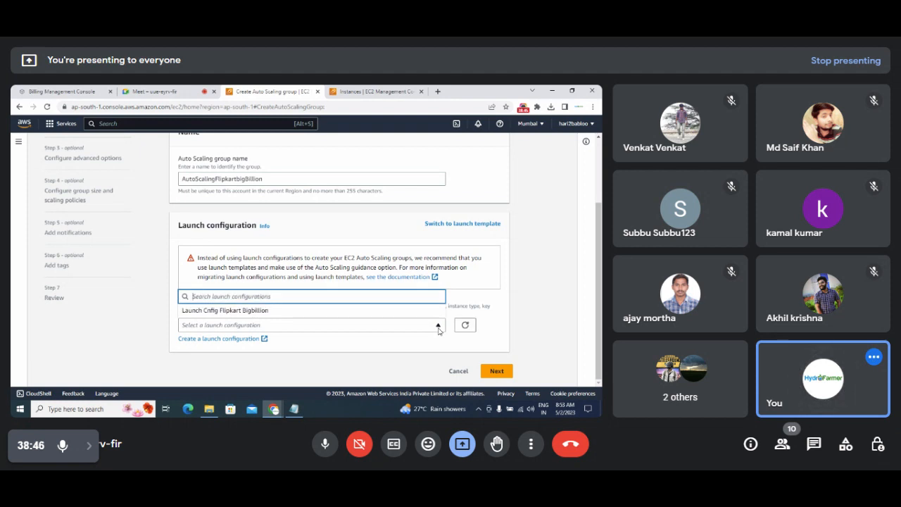
pyautogui.click(295, 311)
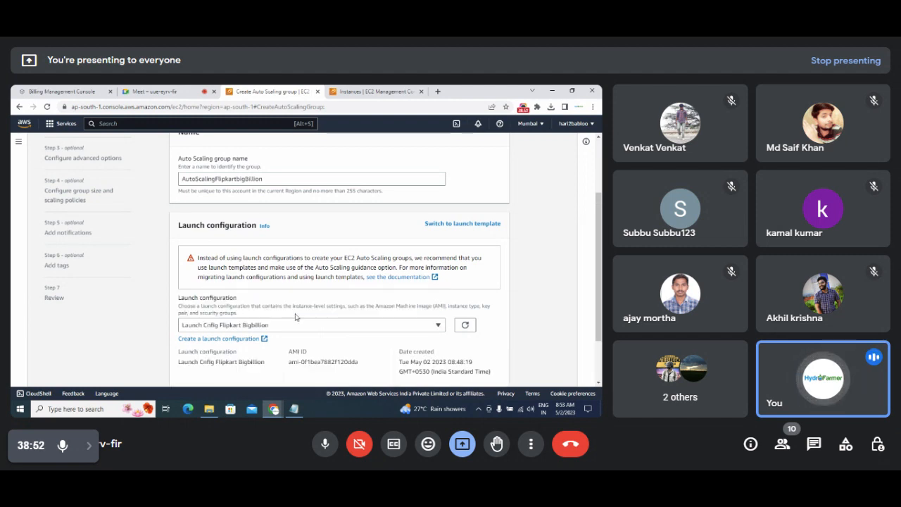
# Check the Step 3 notes and review the selected configuration's t2.micro details.
pyautogui.click(293, 408)
pyautogui.rightClick(294, 408)
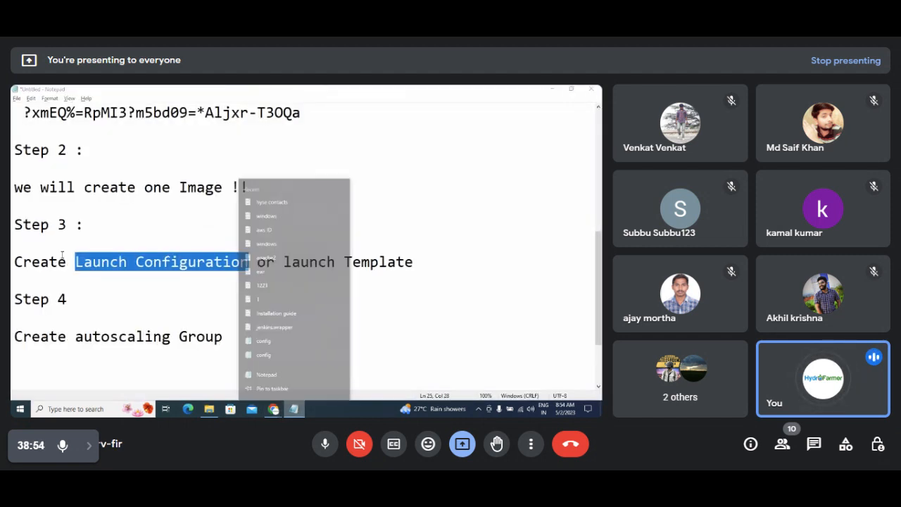
pyautogui.click(84, 242)
pyautogui.click(83, 241)
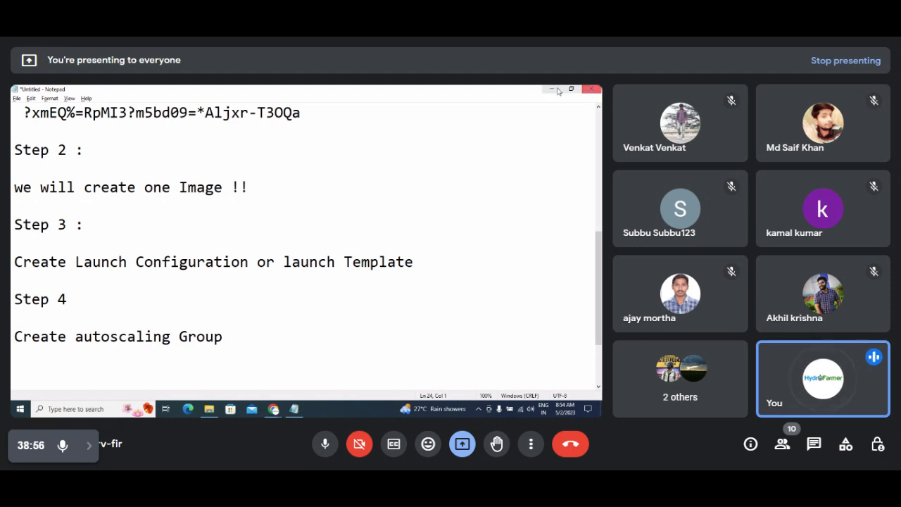
pyautogui.click(552, 89)
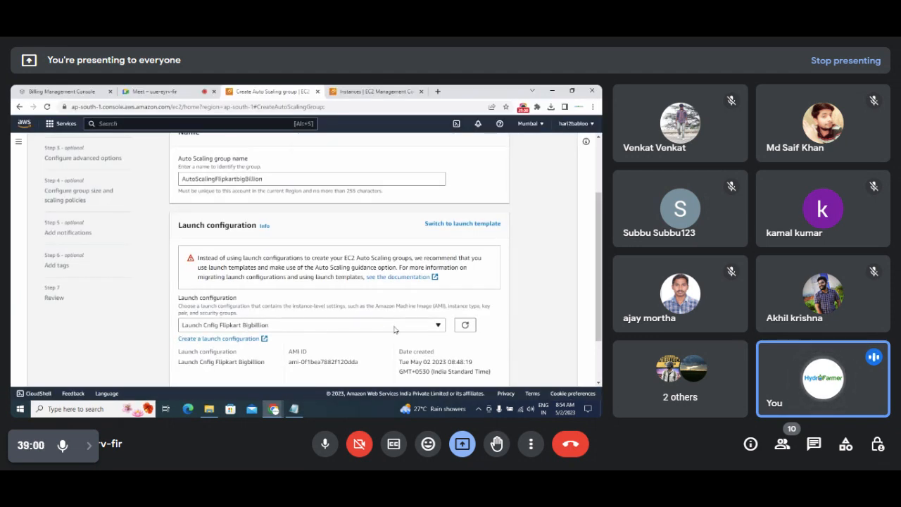
pyautogui.scroll(-1, 600, 213)
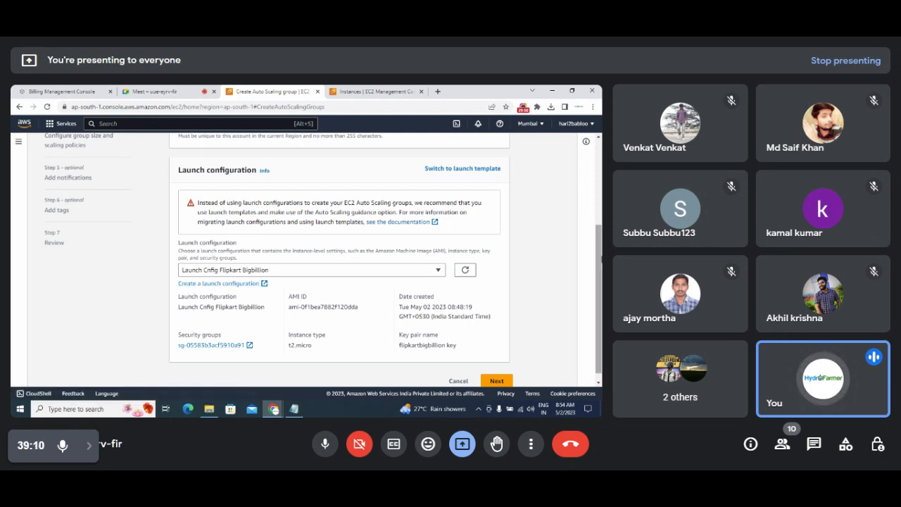
pyautogui.scroll(-1, 601, 271)
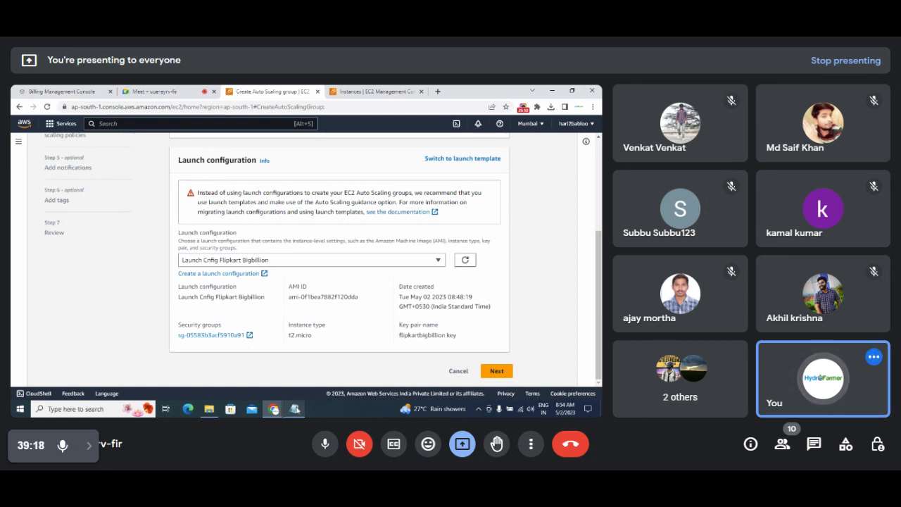
pyautogui.click(295, 408)
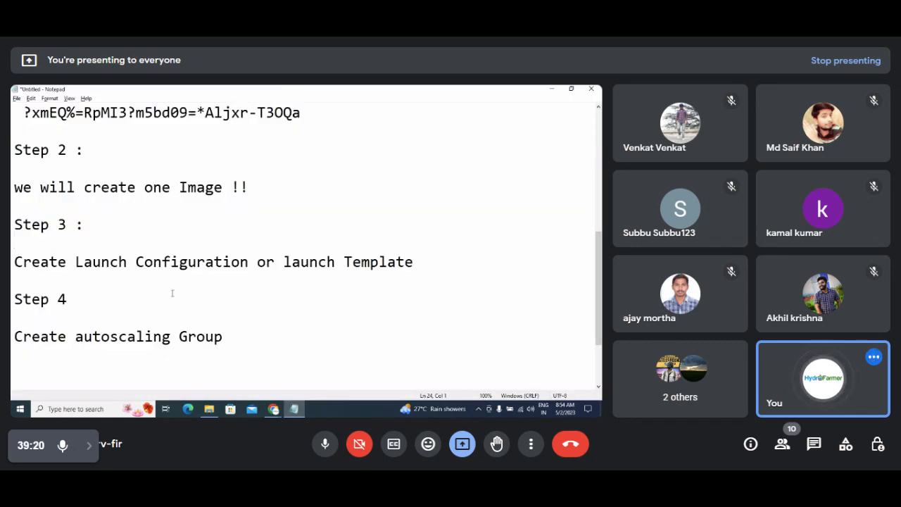
pyautogui.moveTo(75, 263); pyautogui.dragTo(241, 265)
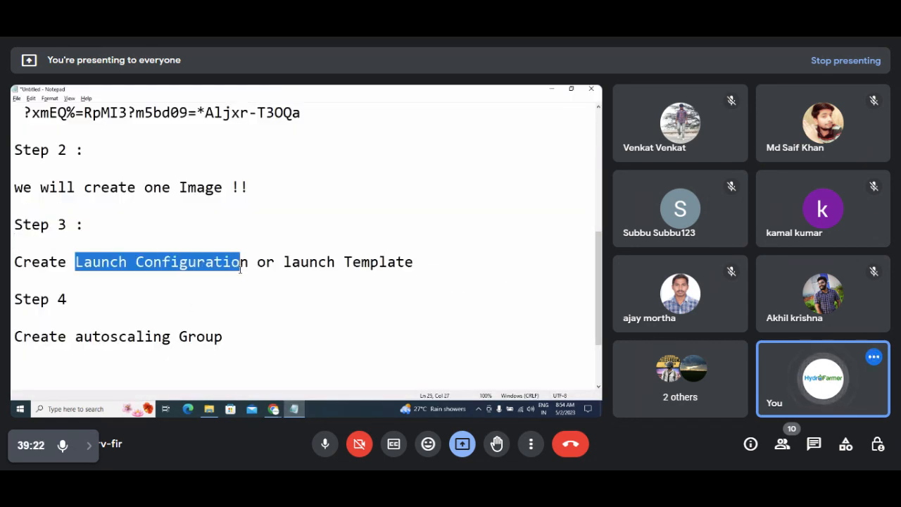
pyautogui.click(552, 89)
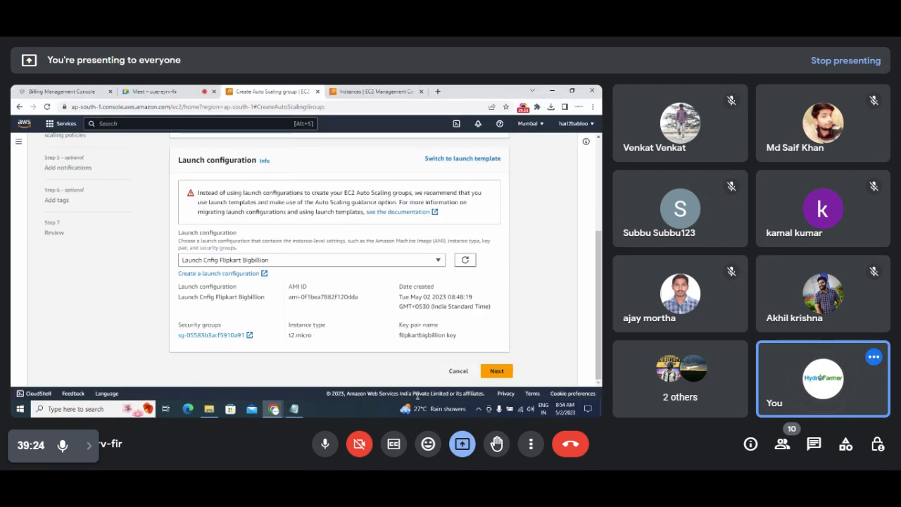
# Put the group in the default VPC's ap-south-1a, 1b and 1c subnets, then continue.
pyautogui.click(497, 371)
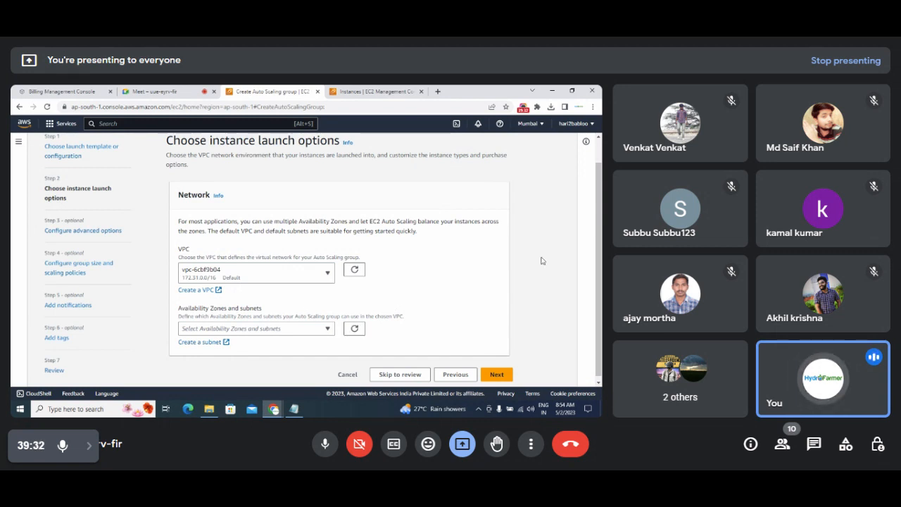
pyautogui.scroll(-1, 598, 239)
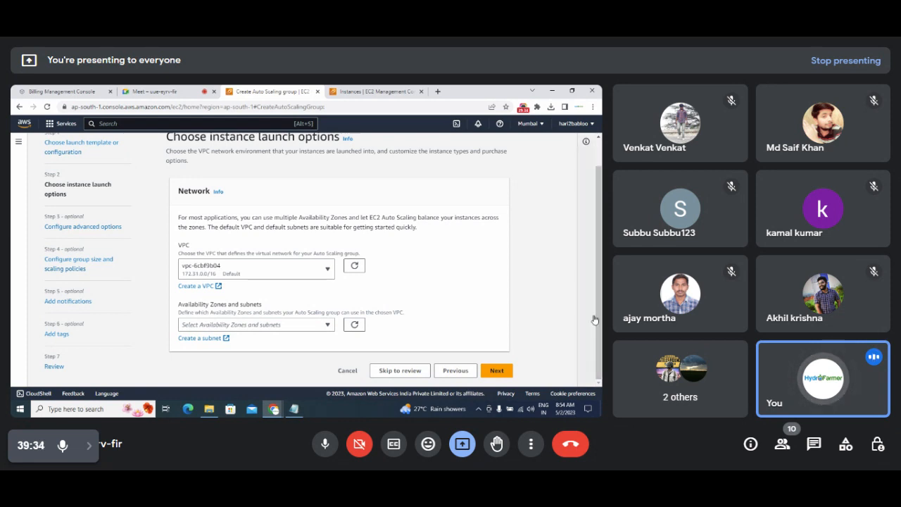
pyautogui.click(313, 328)
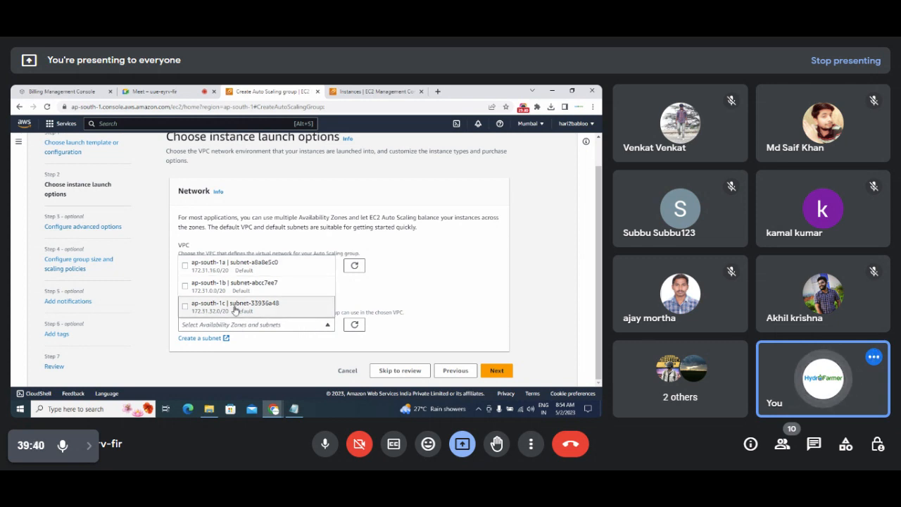
pyautogui.click(539, 125)
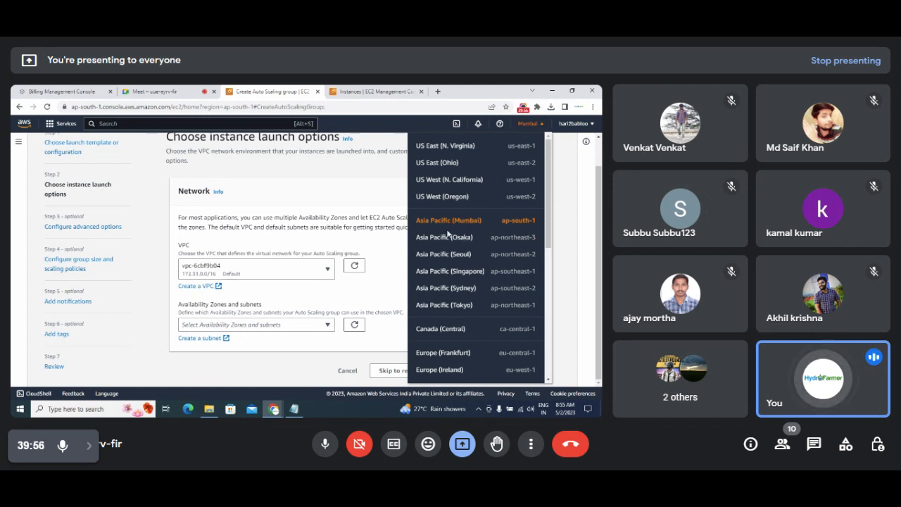
pyautogui.click(328, 325)
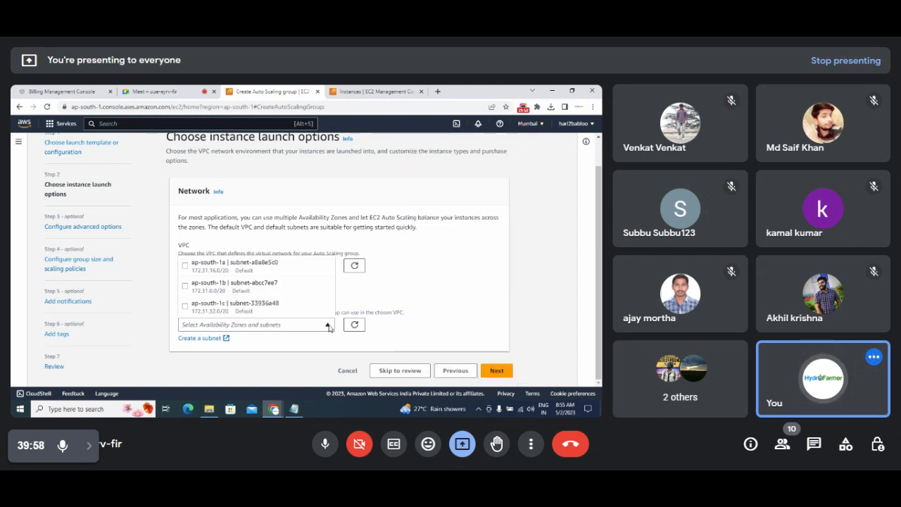
pyautogui.click(185, 266)
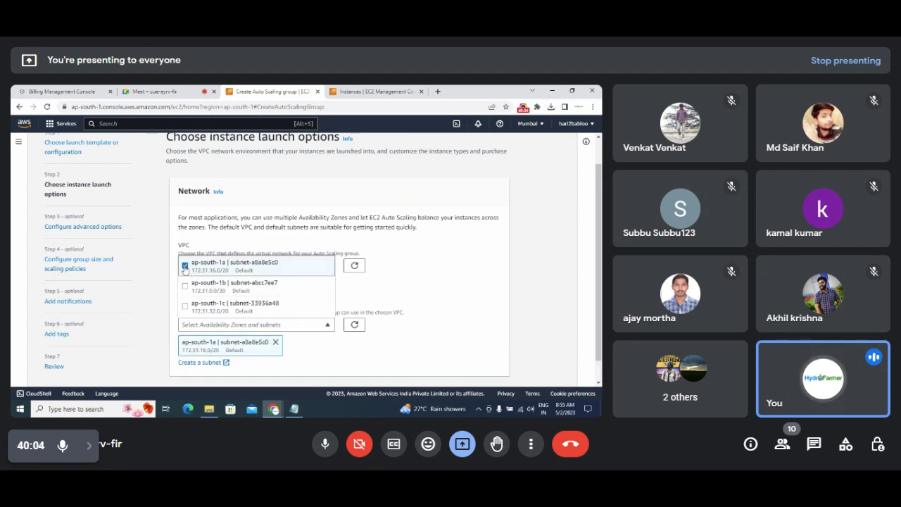
pyautogui.click(185, 285)
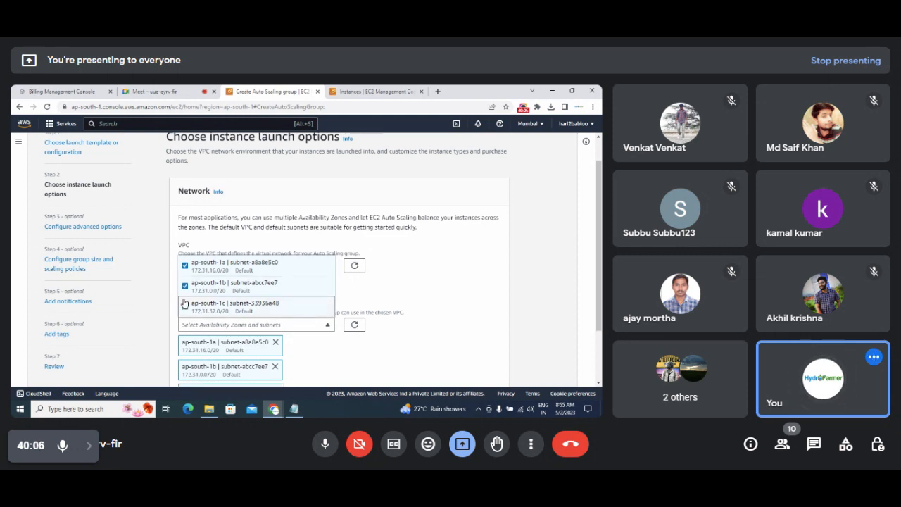
pyautogui.click(440, 289)
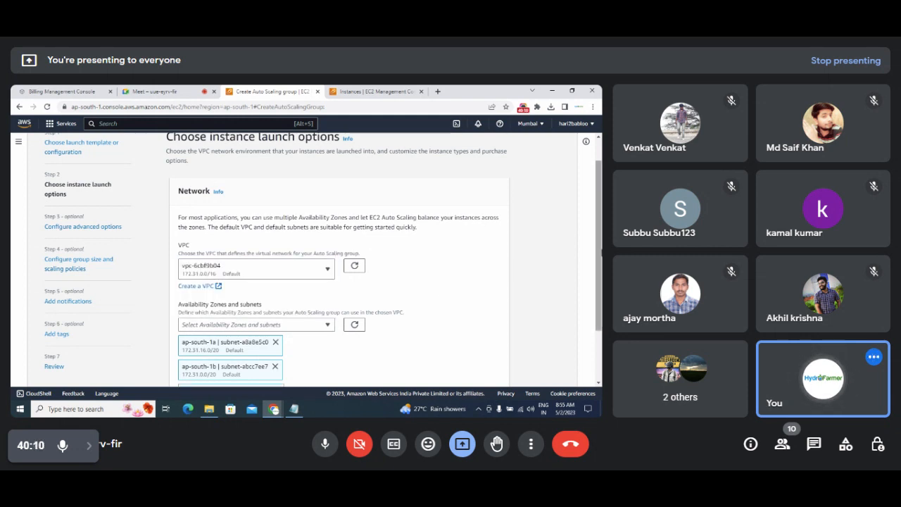
pyautogui.scroll(-2, 575, 334)
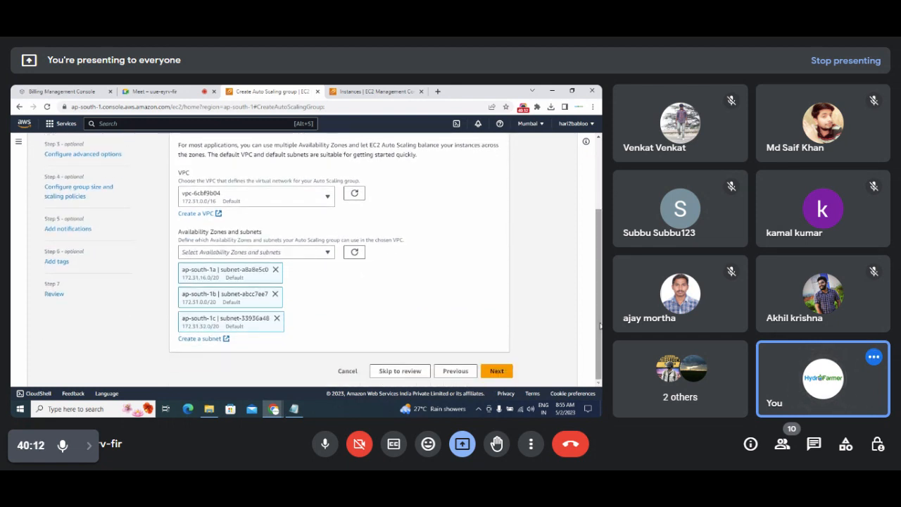
pyautogui.click(495, 371)
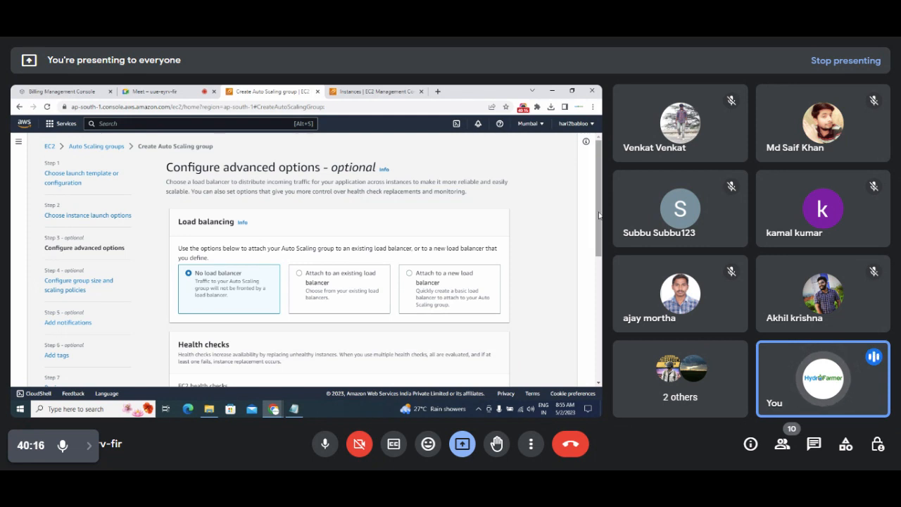
pyautogui.scroll(-1, 300, 272)
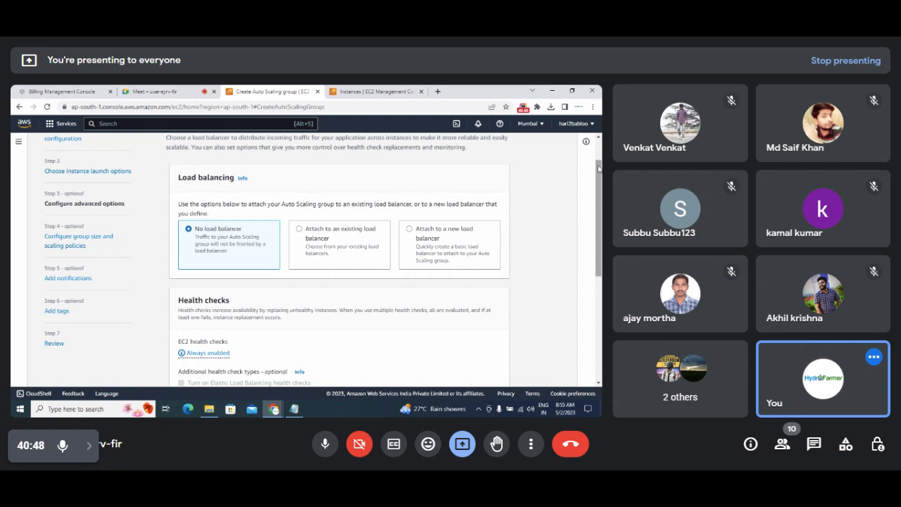
pyautogui.moveTo(599, 168); pyautogui.dragTo(598, 184)
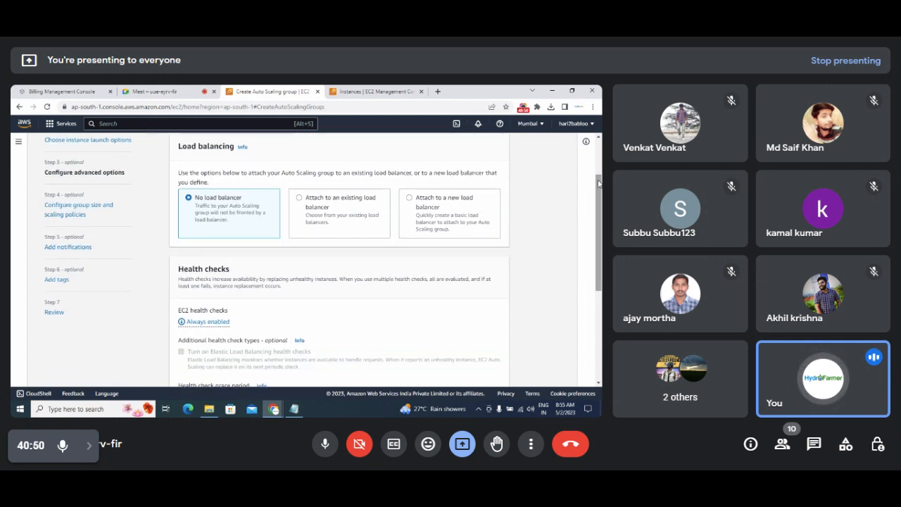
pyautogui.moveTo(599, 183); pyautogui.dragTo(598, 194)
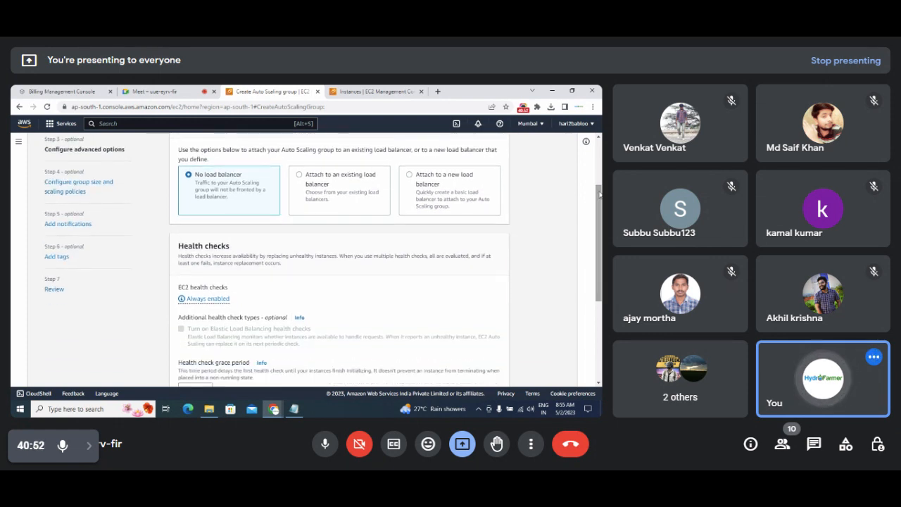
pyautogui.scroll(3, 601, 174)
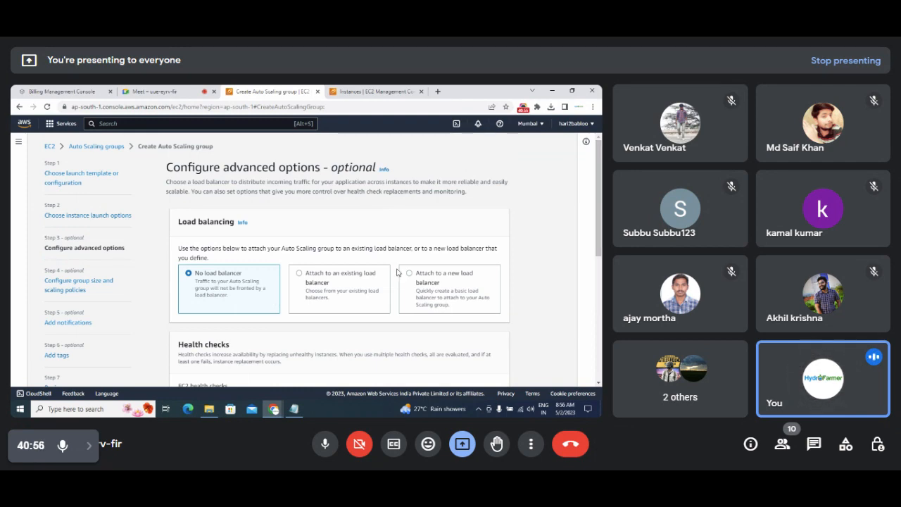
# Review Health checks and Additional settings, leaving the grace period at 300 seconds.
pyautogui.scroll(-2, 399, 272)
pyautogui.scroll(-1, 317, 260)
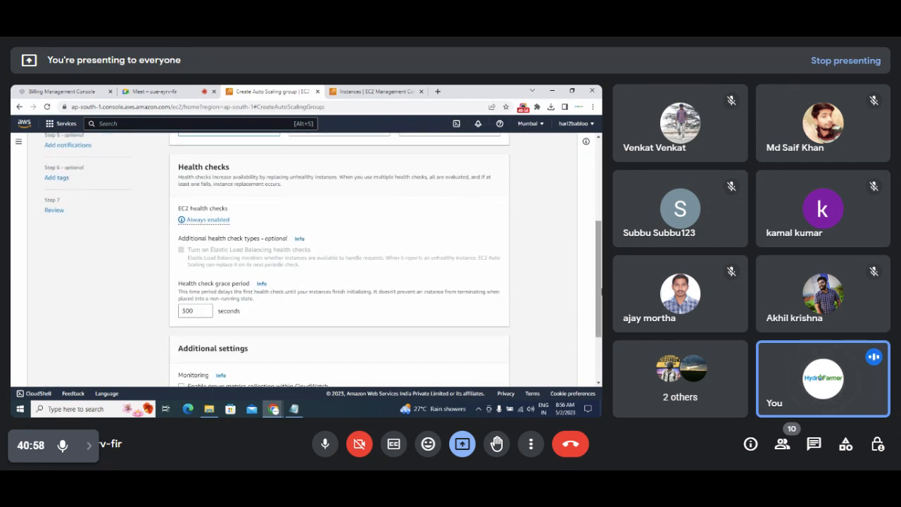
pyautogui.scroll(-1, 317, 261)
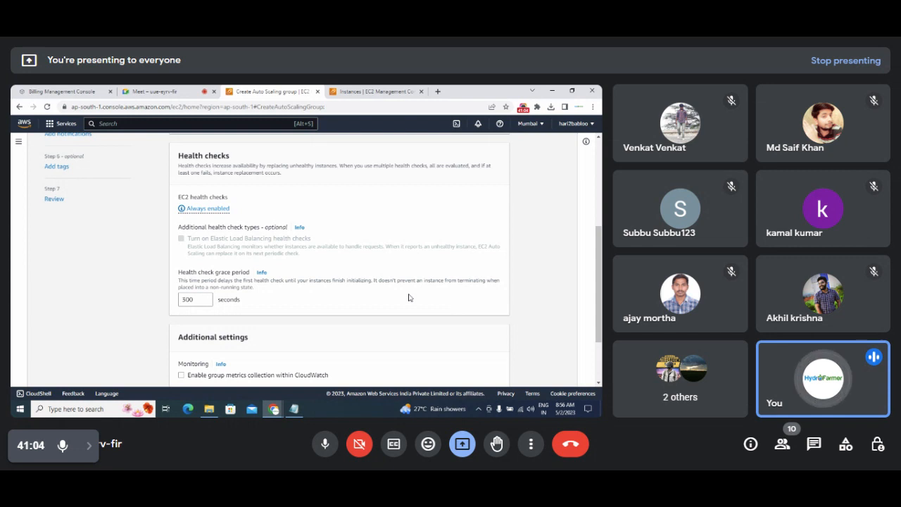
pyautogui.moveTo(195, 300); pyautogui.dragTo(164, 305)
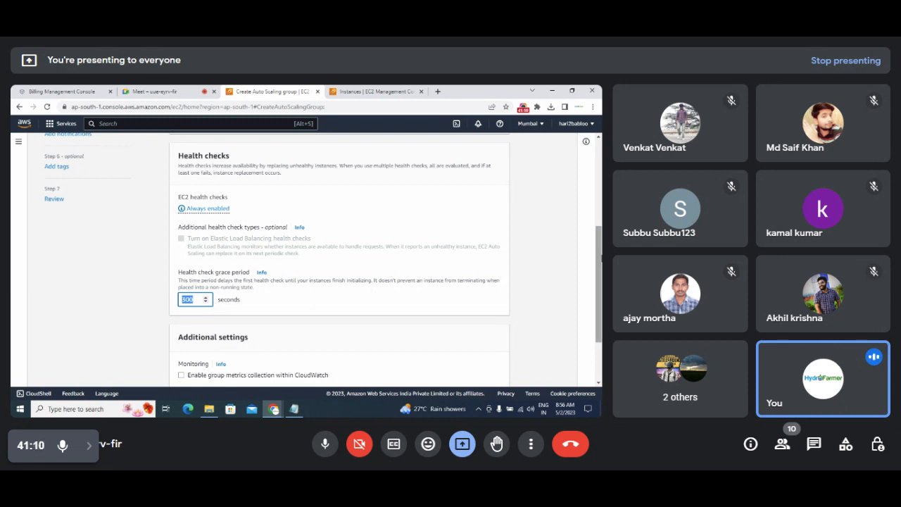
pyautogui.scroll(-3, 599, 261)
pyautogui.moveTo(601, 293); pyautogui.dragTo(600, 285)
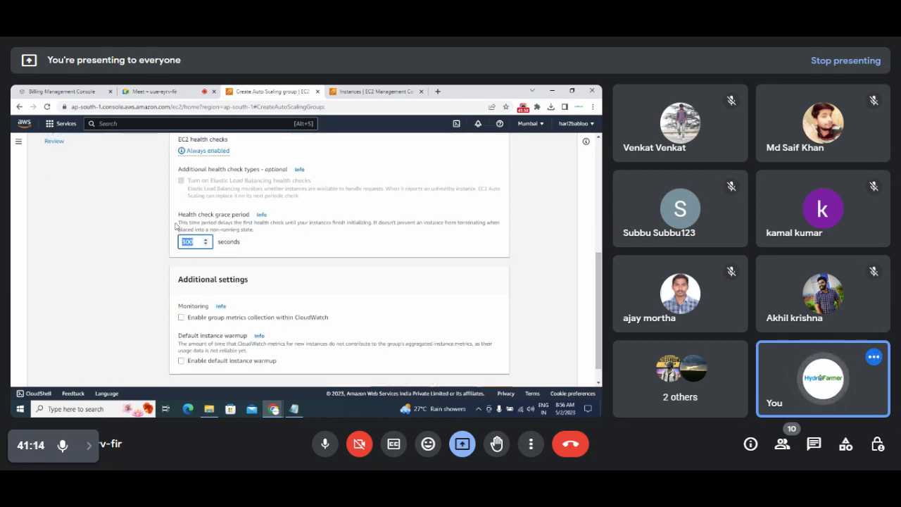
pyautogui.moveTo(177, 223)
pyautogui.mouseDown()
pyautogui.moveTo(295, 231)
pyautogui.moveTo(382, 223)
pyautogui.mouseUp()
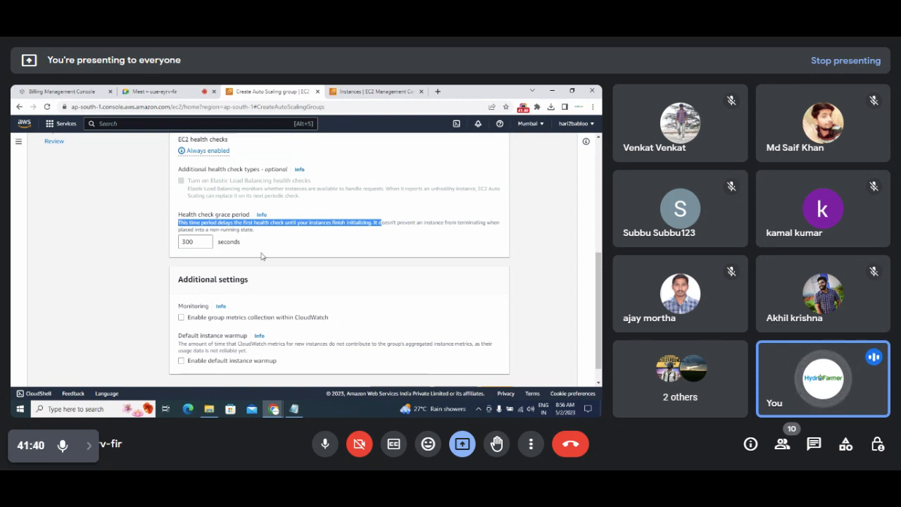
pyautogui.doubleClick(180, 242)
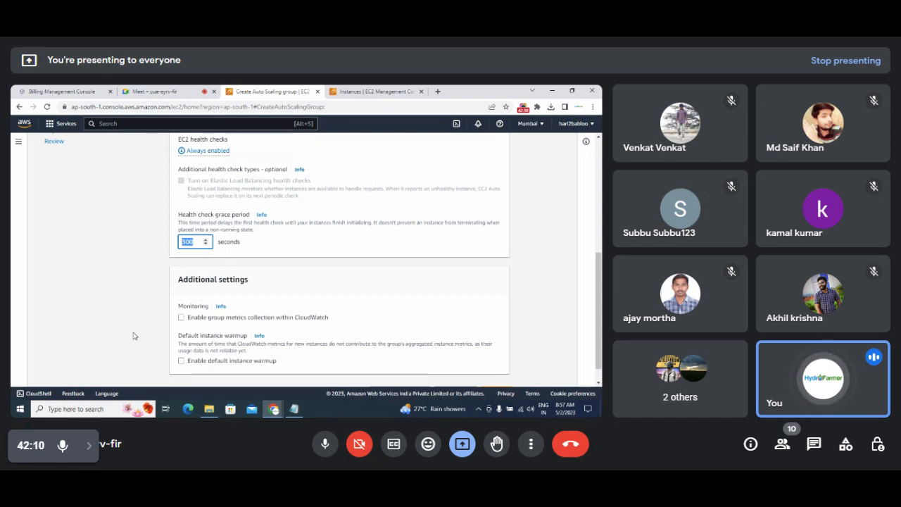
pyautogui.moveTo(177, 214)
pyautogui.mouseDown()
pyautogui.moveTo(248, 223)
pyautogui.moveTo(251, 216)
pyautogui.mouseUp()
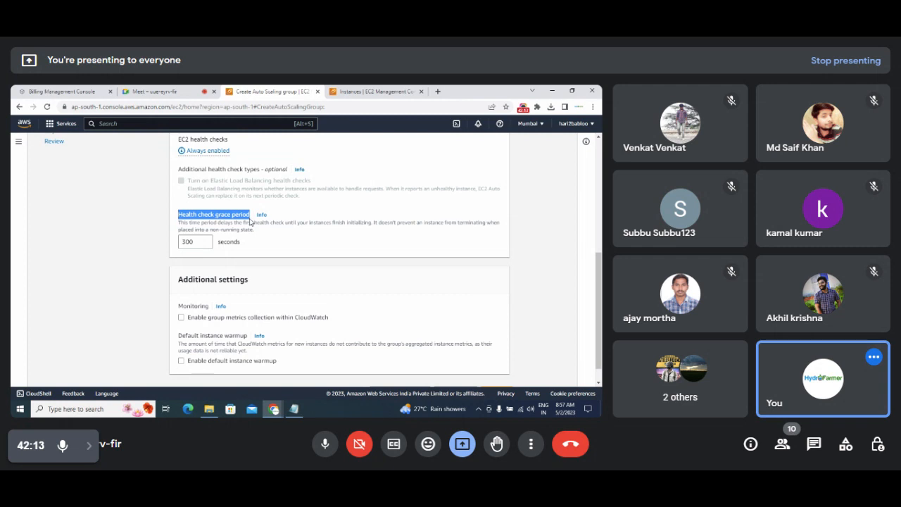
pyautogui.doubleClick(187, 242)
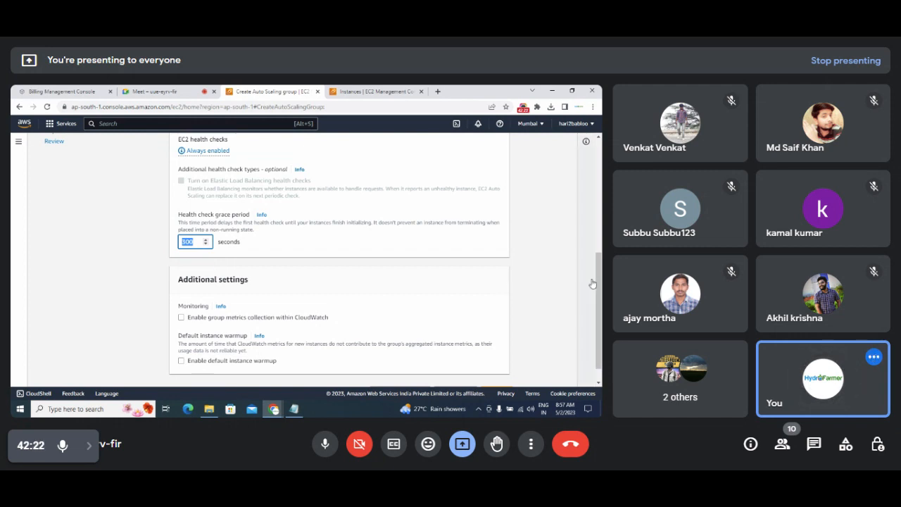
pyautogui.scroll(-2, 595, 283)
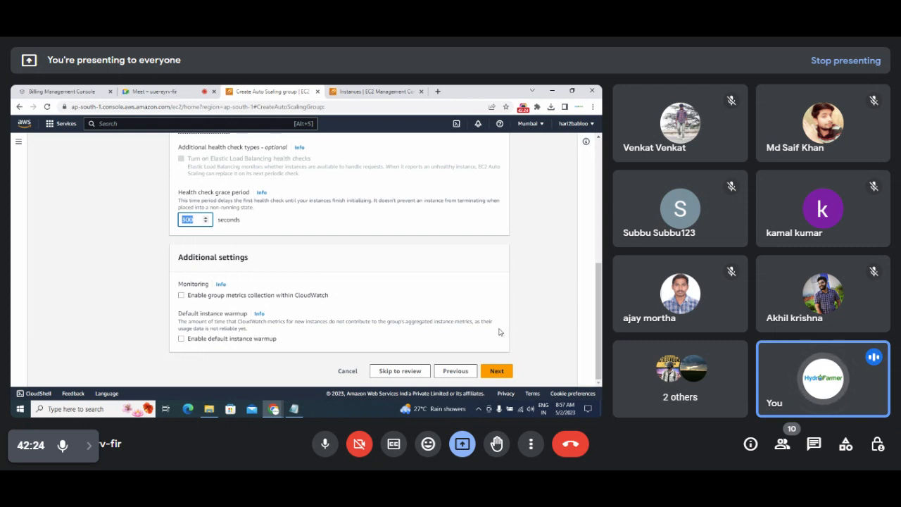
# On the group size step, replace the Maximum capacity of 1 with a larger value.
pyautogui.click(497, 371)
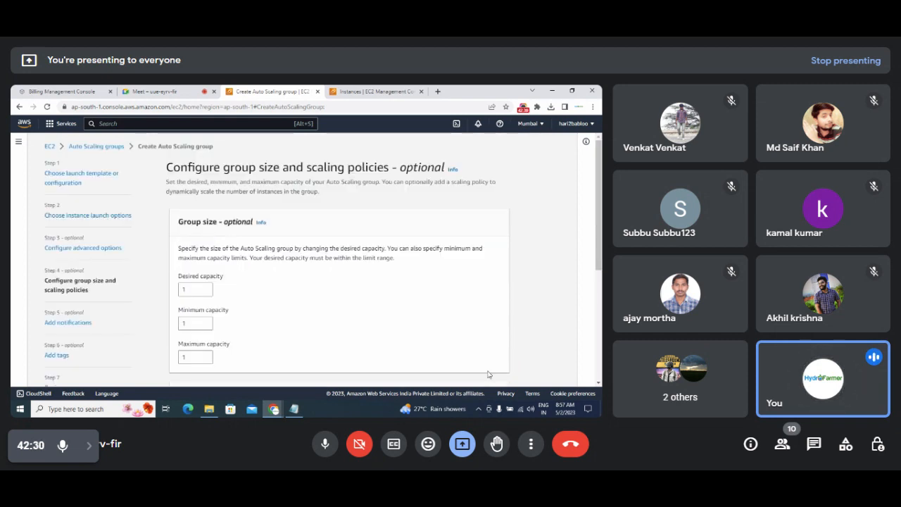
pyautogui.scroll(-1, 598, 233)
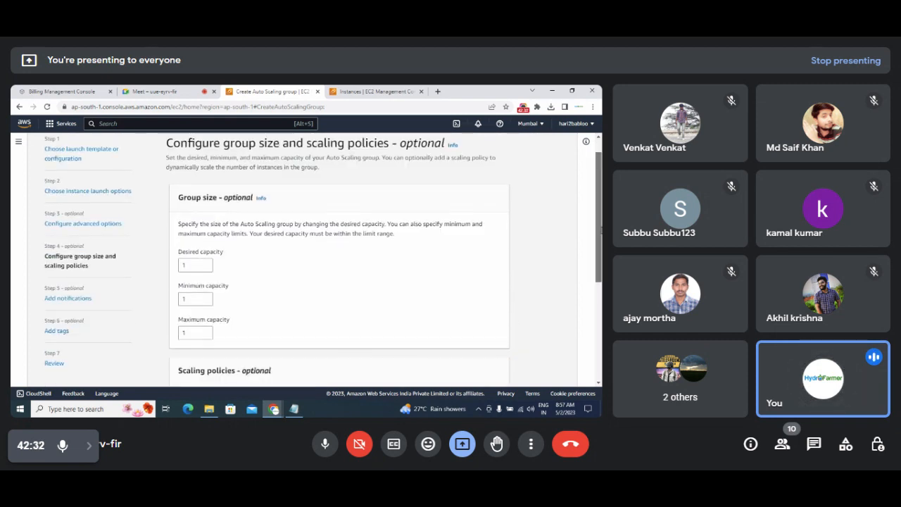
pyautogui.scroll(-1, 323, 259)
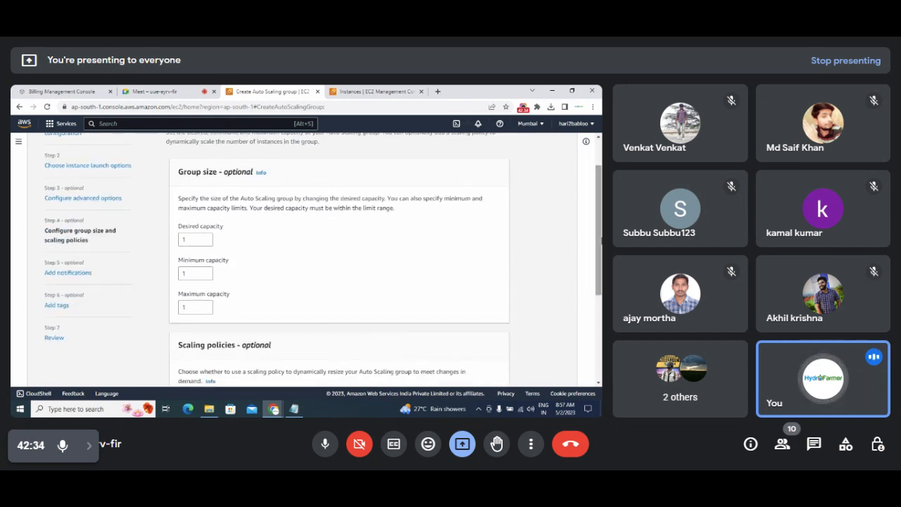
pyautogui.scroll(-1, 600, 247)
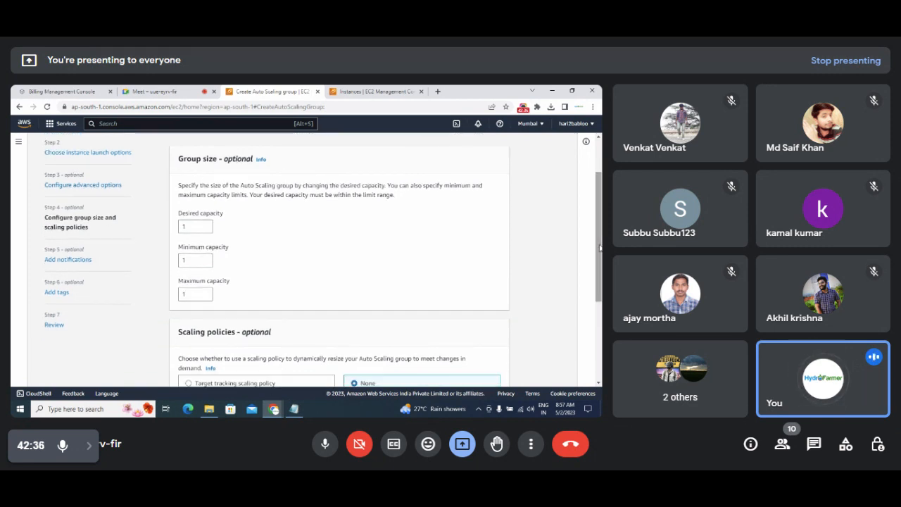
pyautogui.click(186, 296)
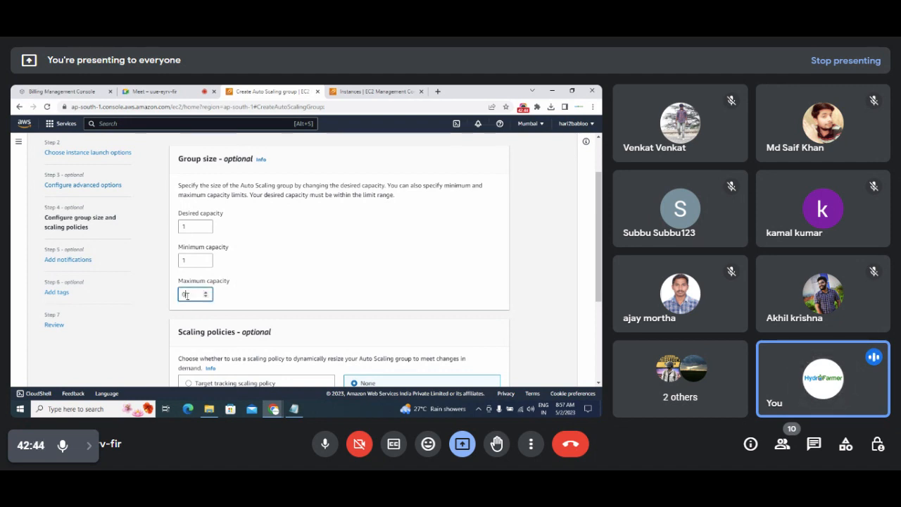
pyautogui.press('BackSpace')
pyautogui.write('4')
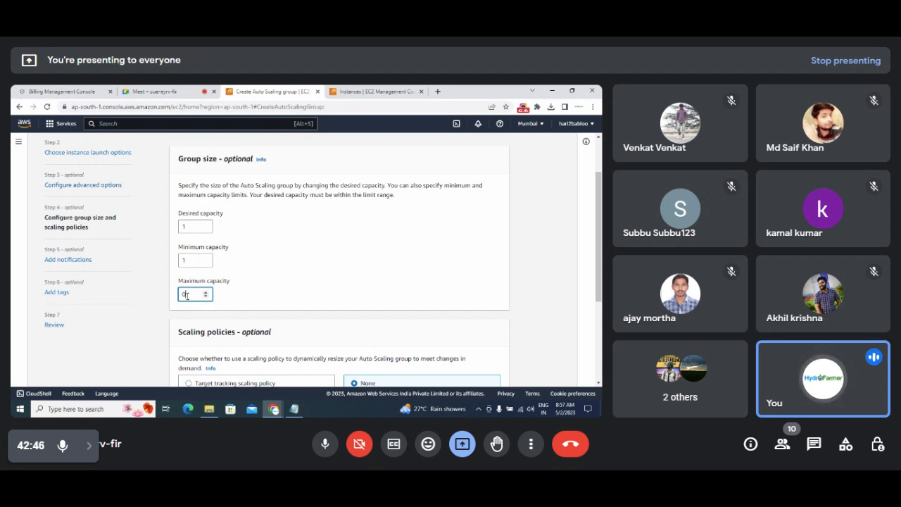
pyautogui.write('1')
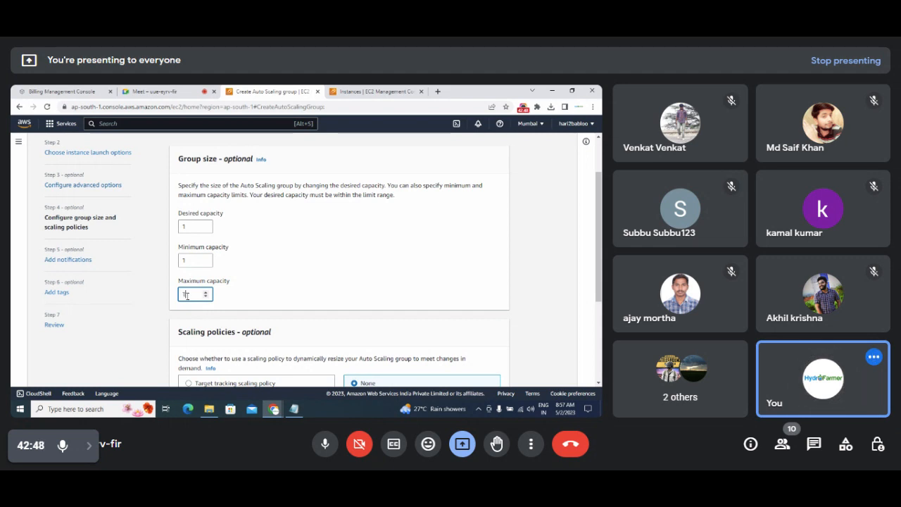
pyautogui.press('BackSpace')
pyautogui.write('4')
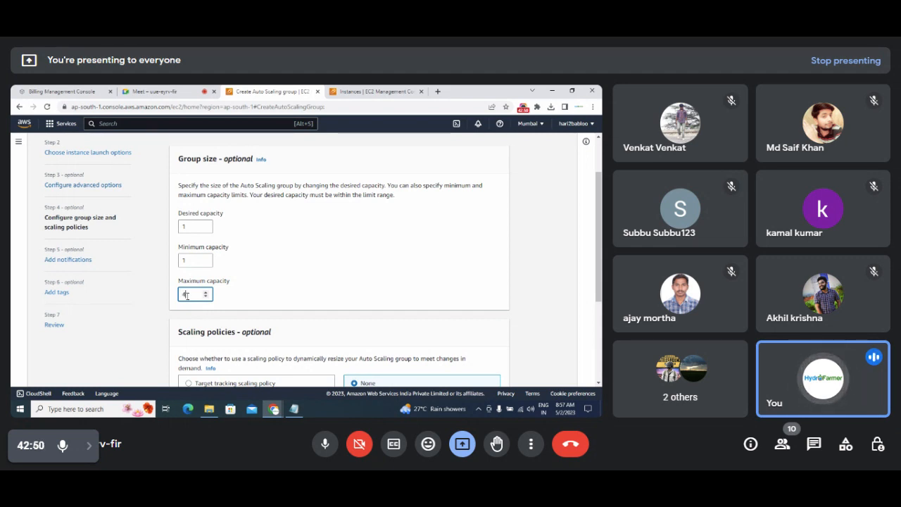
pyautogui.press('BackSpace')
pyautogui.write('5')
# Set the group's maximum capacity to 4.
pyautogui.press('BackSpace')
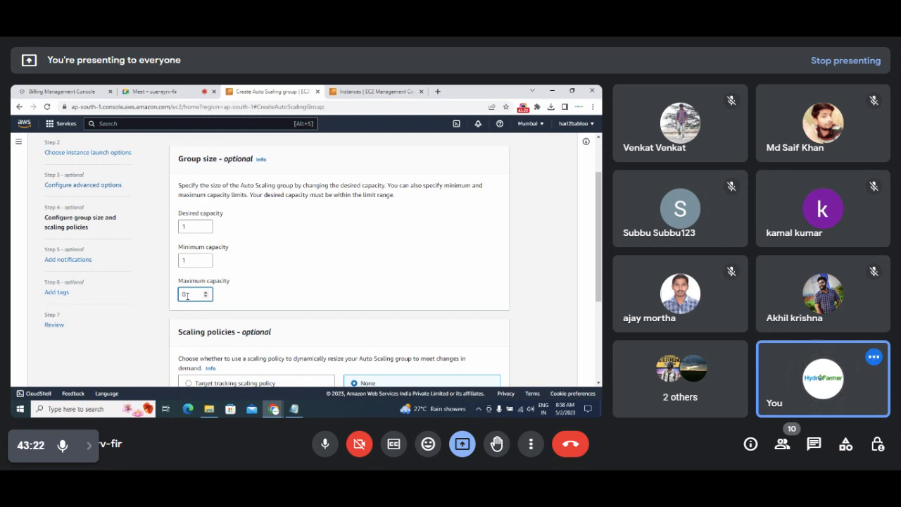
pyautogui.write('3')
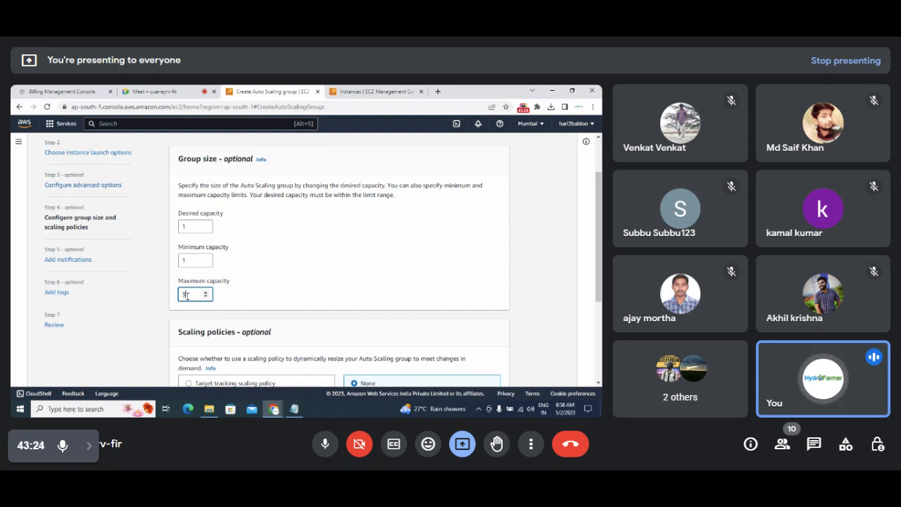
pyautogui.press('BackSpace')
pyautogui.write('4')
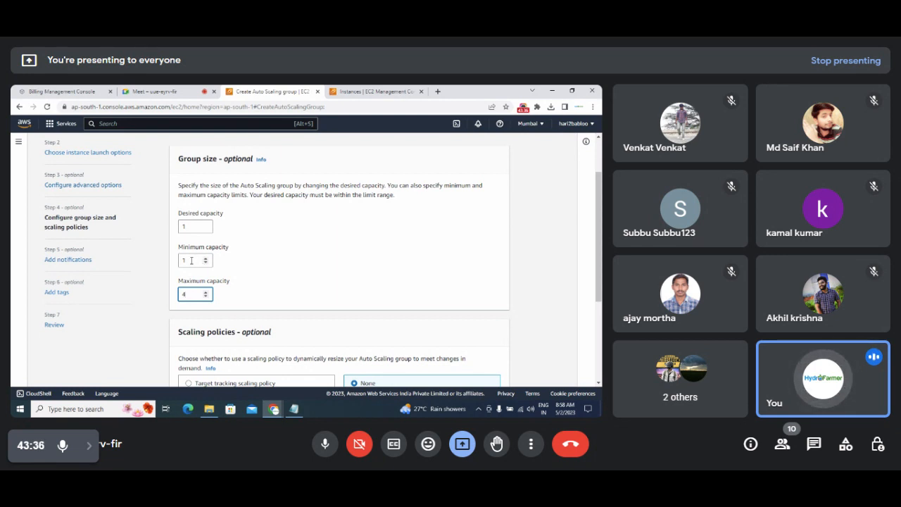
# Set desired capacity to 2 and minimum capacity to 1, then scroll down to Scaling policies.
pyautogui.moveTo(193, 260); pyautogui.dragTo(164, 266)
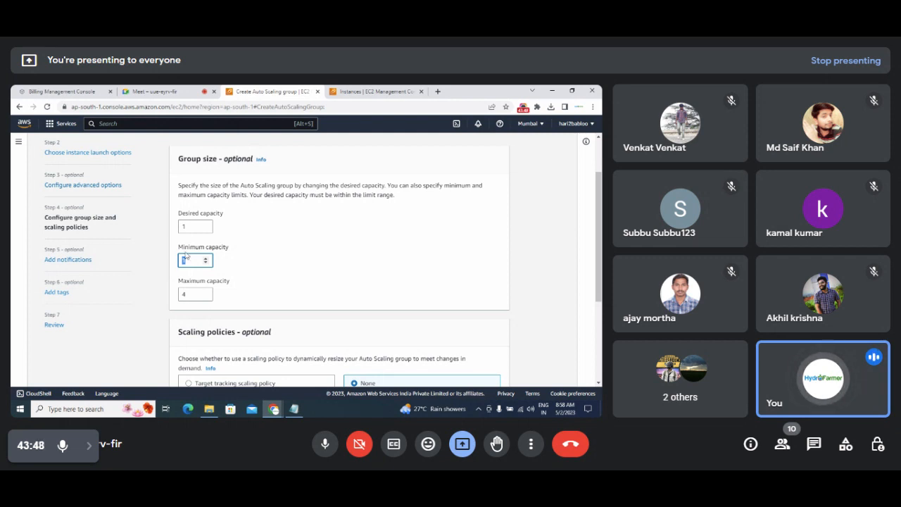
pyautogui.doubleClick(193, 227)
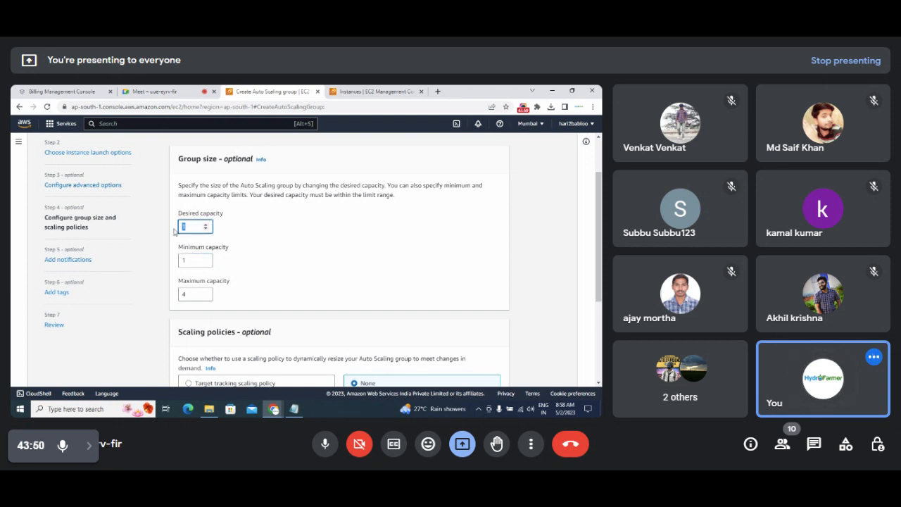
pyautogui.click(205, 225)
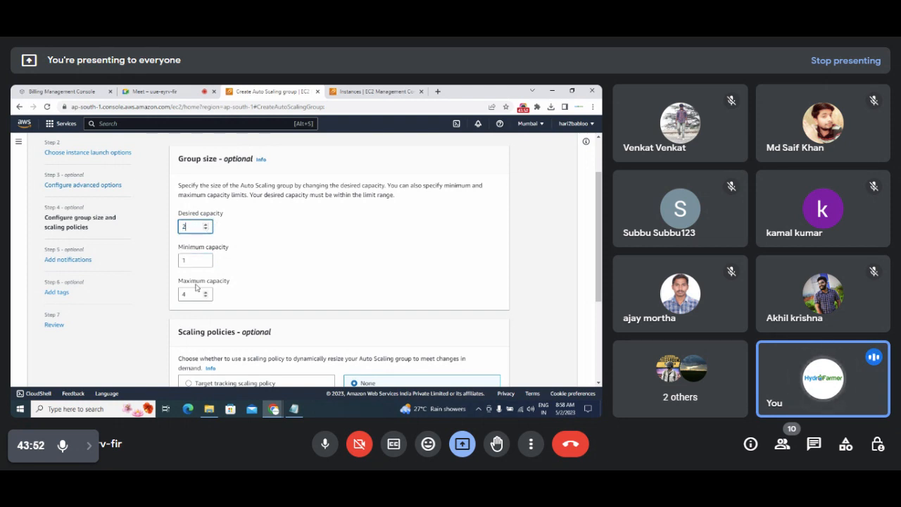
pyautogui.doubleClick(188, 226)
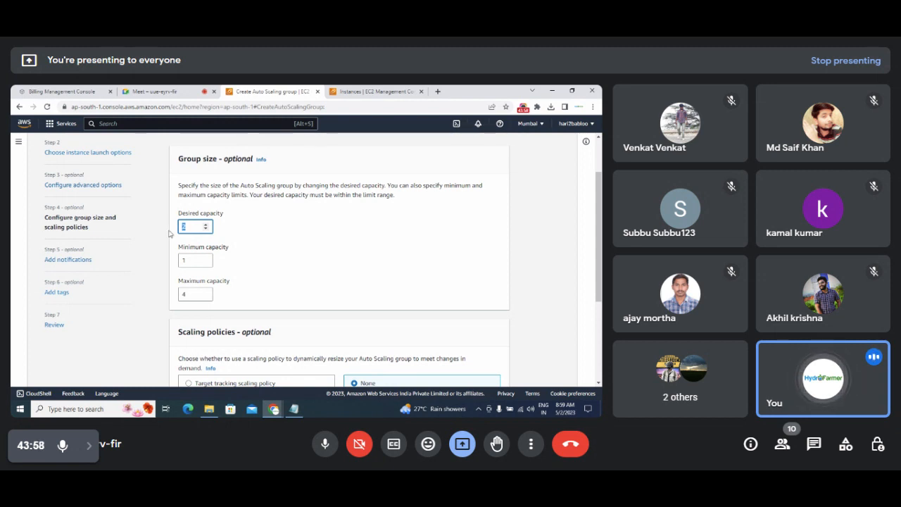
pyautogui.write('1')
pyautogui.click(188, 260)
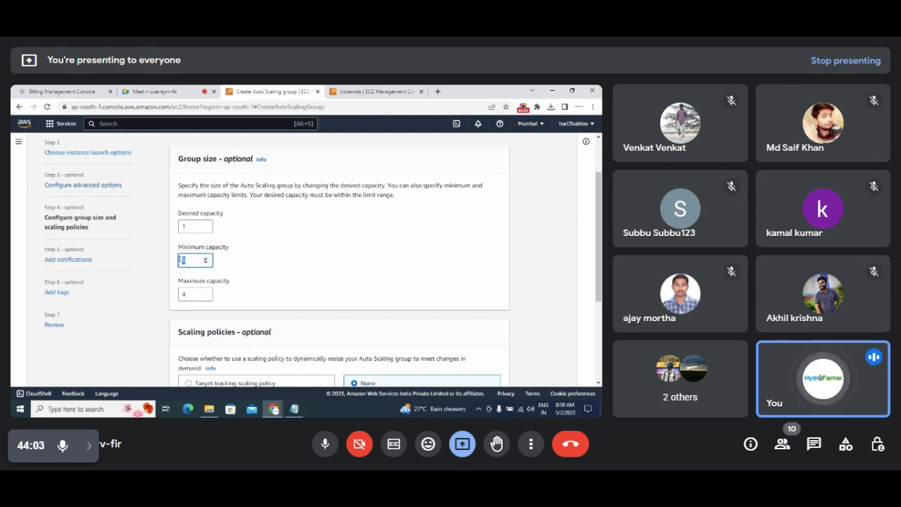
pyautogui.click(195, 263)
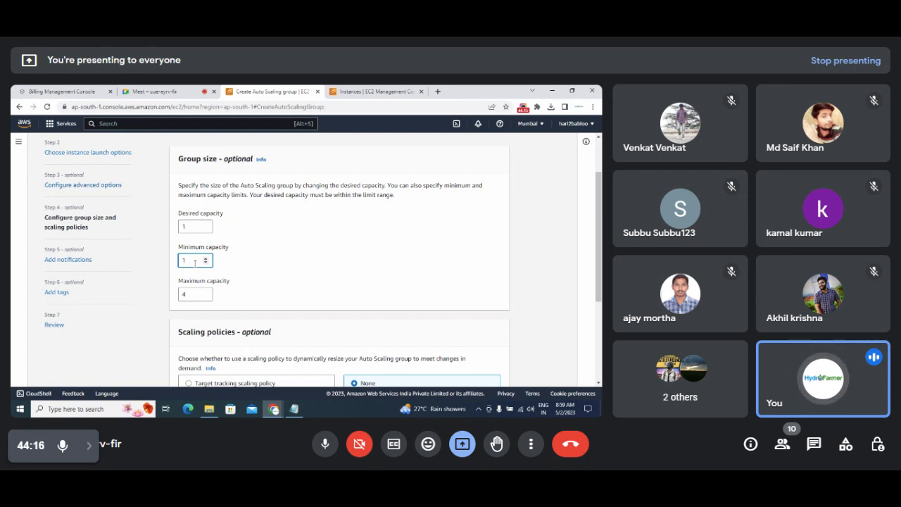
pyautogui.hotkey('shift', 'Tab')
pyautogui.write('2')
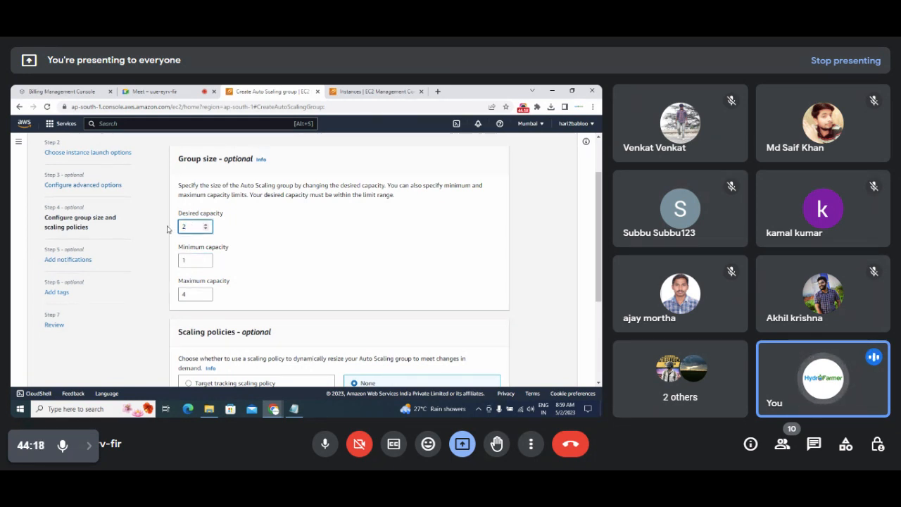
pyautogui.press('Tab')
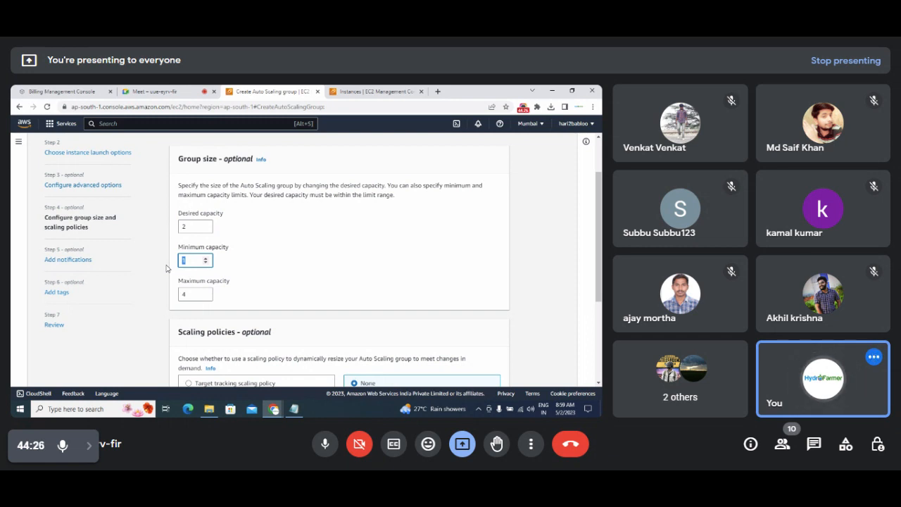
pyautogui.hotkey('shift', 'Tab')
pyautogui.write('1')
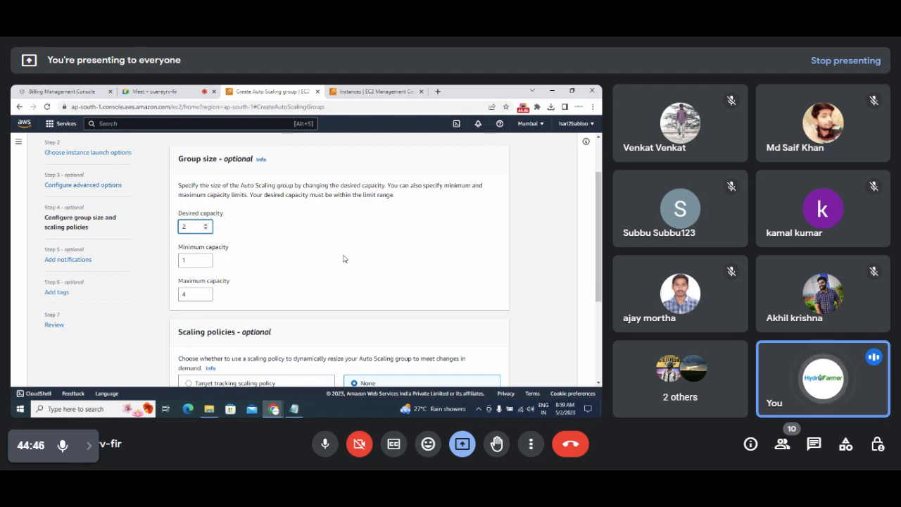
pyautogui.scroll(-1, 599, 237)
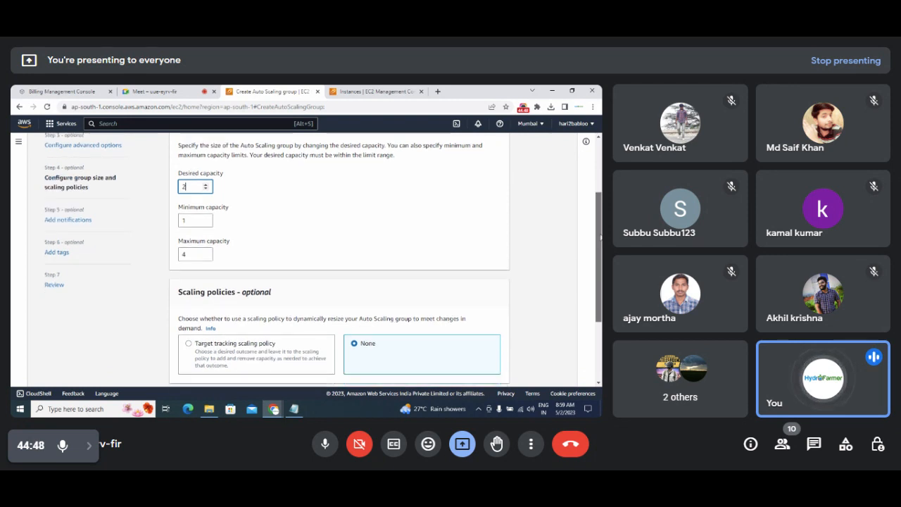
pyautogui.scroll(1, 344, 255)
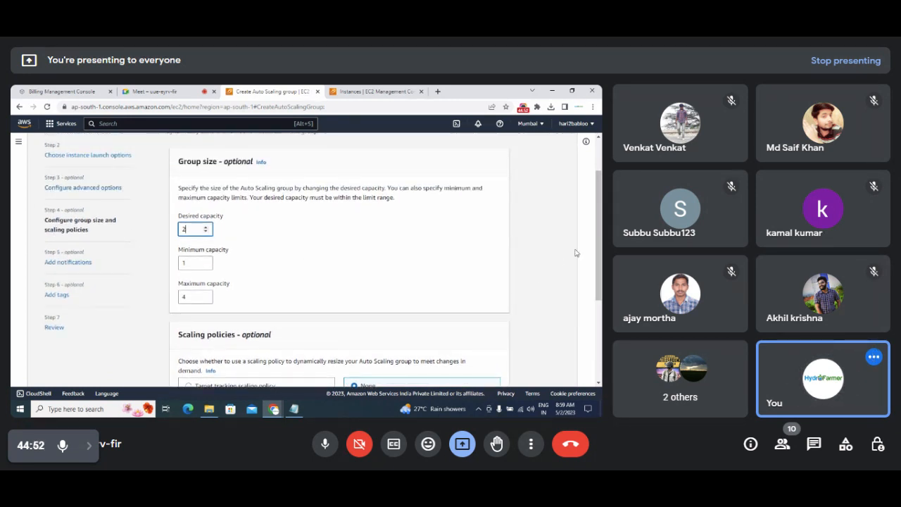
pyautogui.scroll(-2, 599, 254)
pyautogui.scroll(-1, 600, 253)
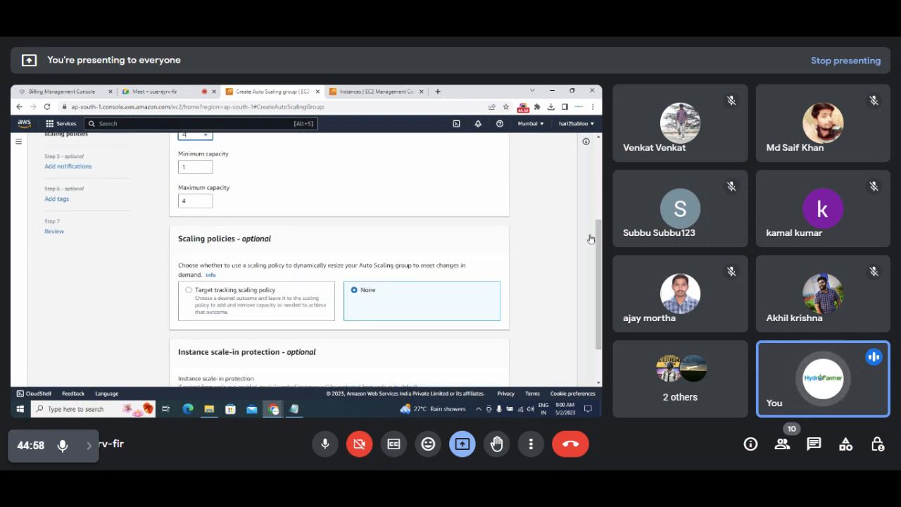
pyautogui.scroll(-2, 590, 239)
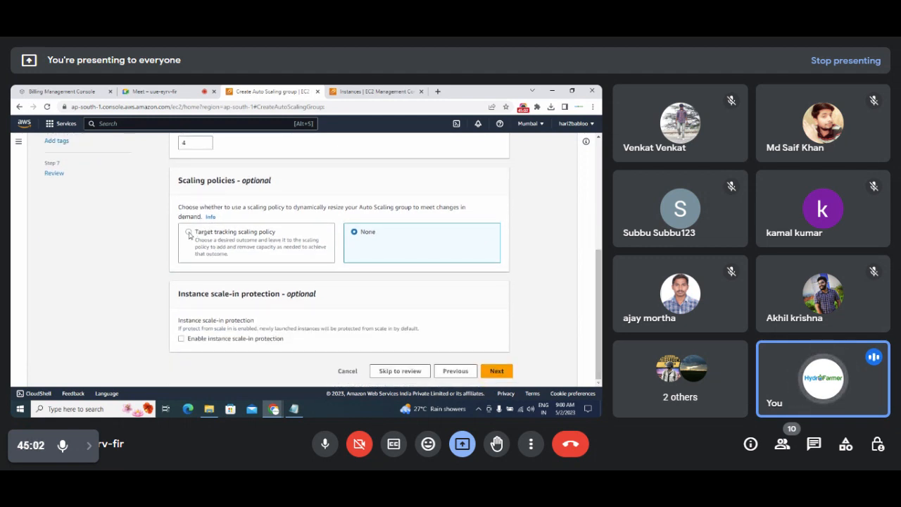
# Choose a target tracking scaling policy, keeping the default name Target Tracking Policy.
pyautogui.click(189, 233)
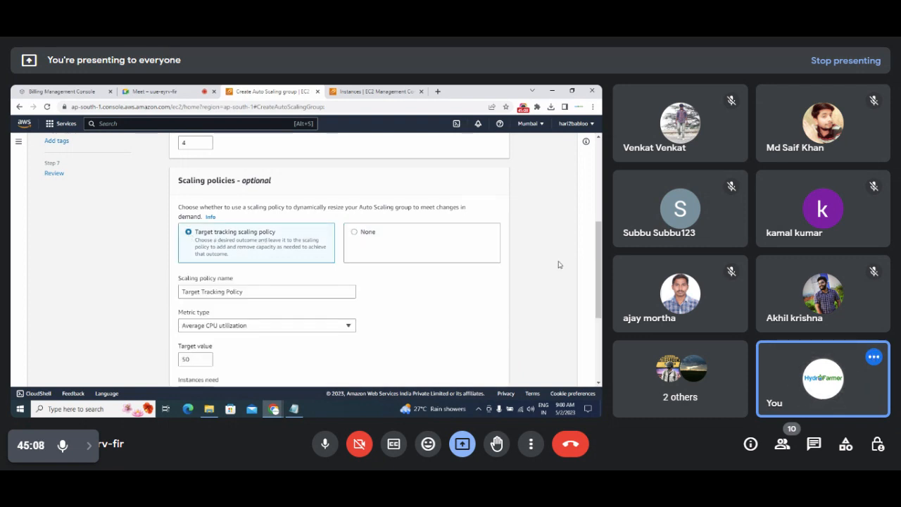
pyautogui.scroll(-2, 560, 265)
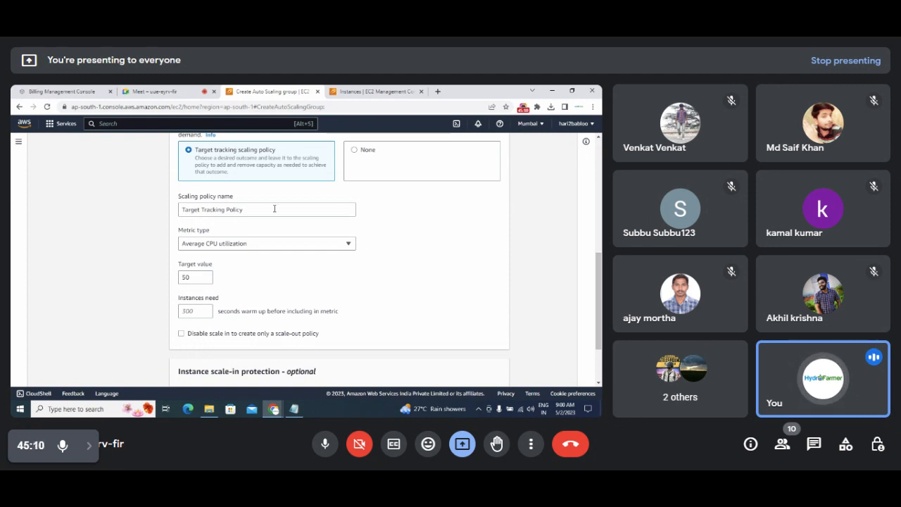
pyautogui.click(275, 209)
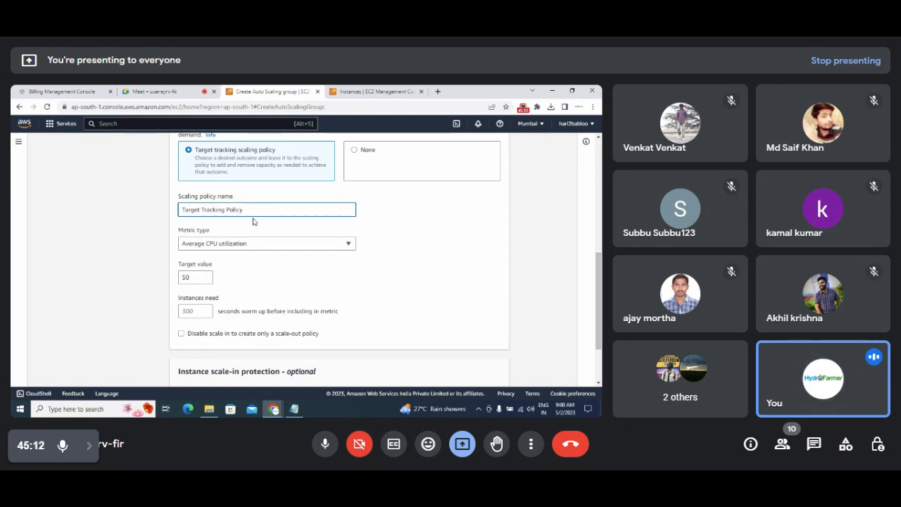
pyautogui.click(181, 234)
pyautogui.moveTo(181, 234); pyautogui.dragTo(209, 233)
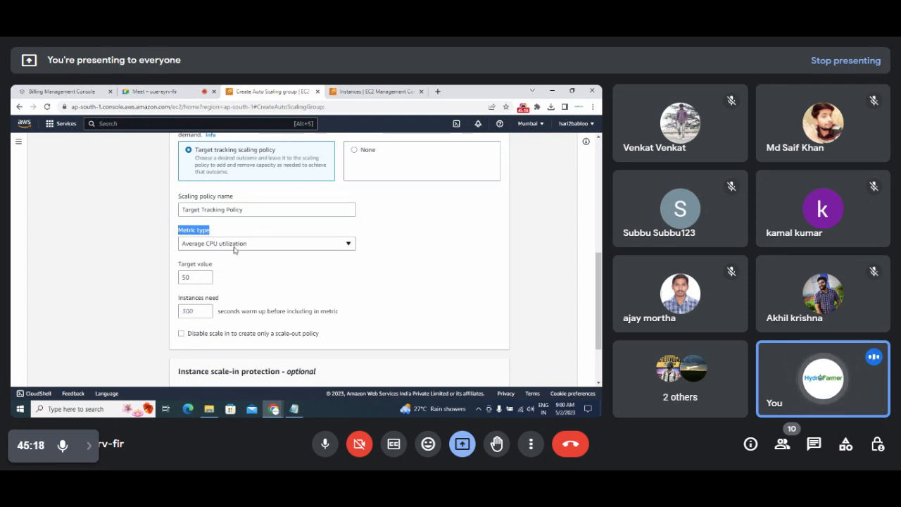
# Keep Average CPU utilization as the metric type with a target value of 50.
pyautogui.click(234, 249)
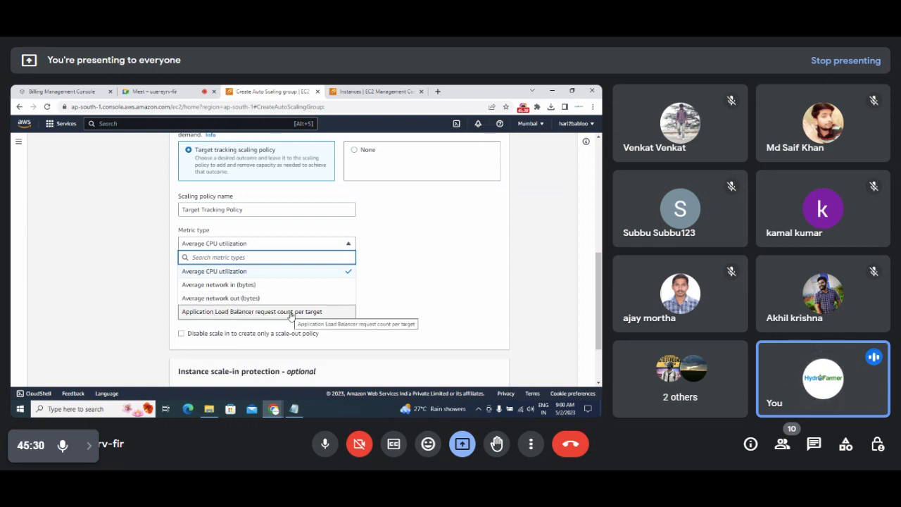
pyautogui.click(303, 272)
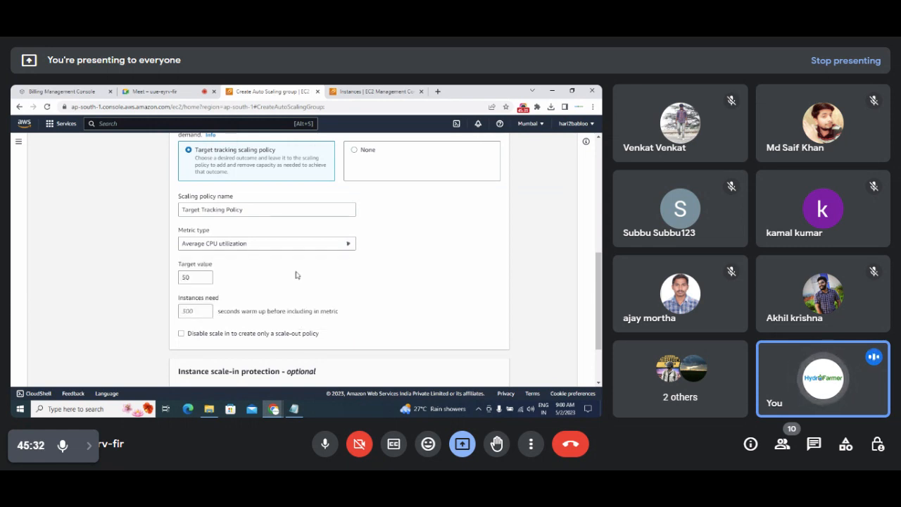
pyautogui.click(235, 244)
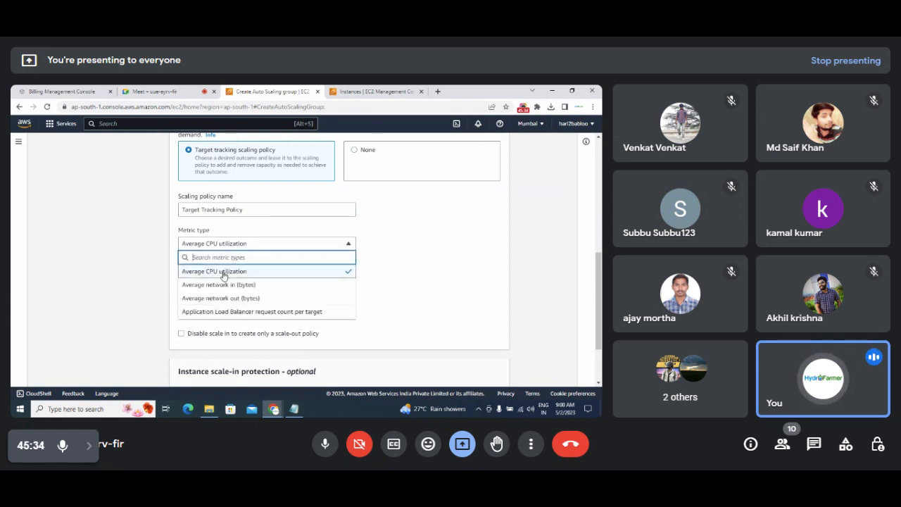
pyautogui.click(225, 273)
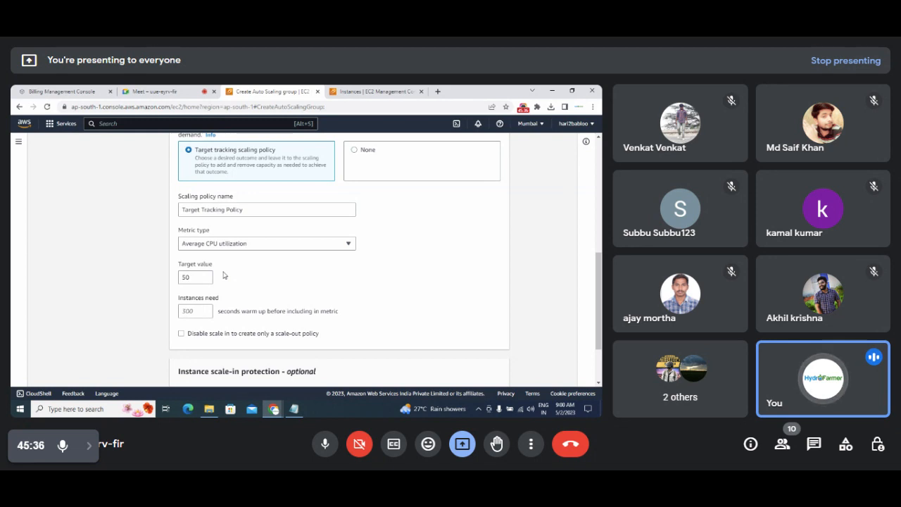
pyautogui.moveTo(197, 277); pyautogui.dragTo(171, 283)
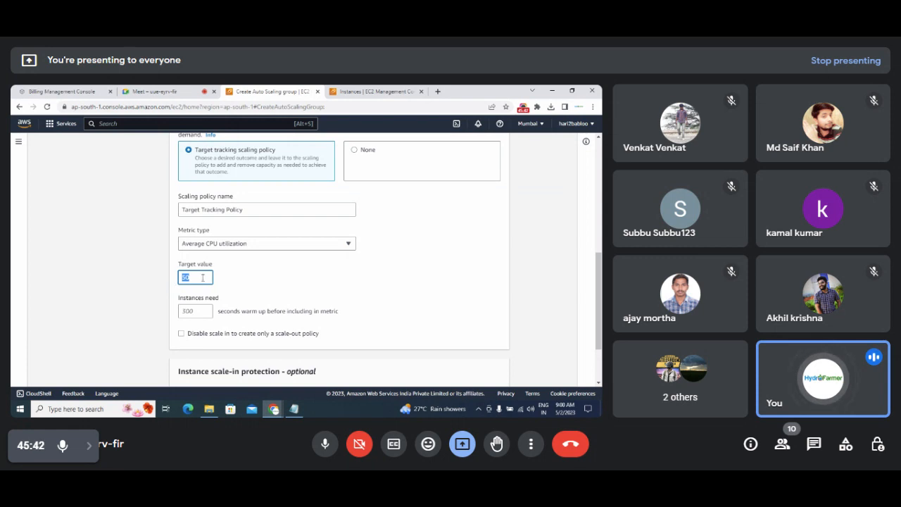
pyautogui.scroll(2, 600, 246)
pyautogui.scroll(3, 600, 247)
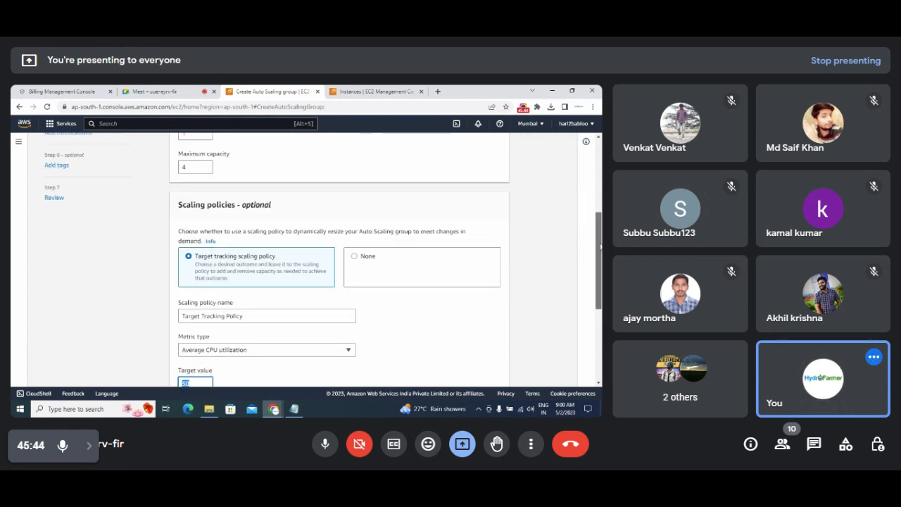
pyautogui.doubleClick(190, 247)
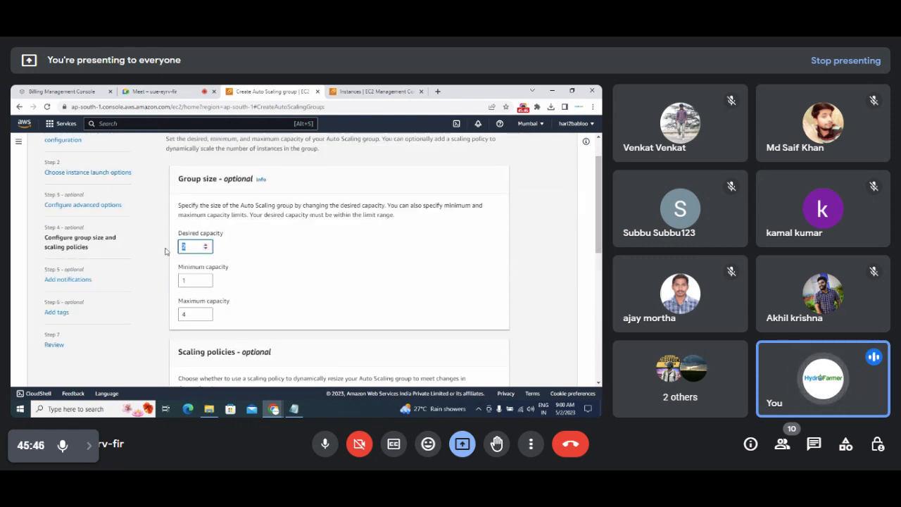
pyautogui.scroll(-1, 599, 247)
pyautogui.scroll(-3, 599, 246)
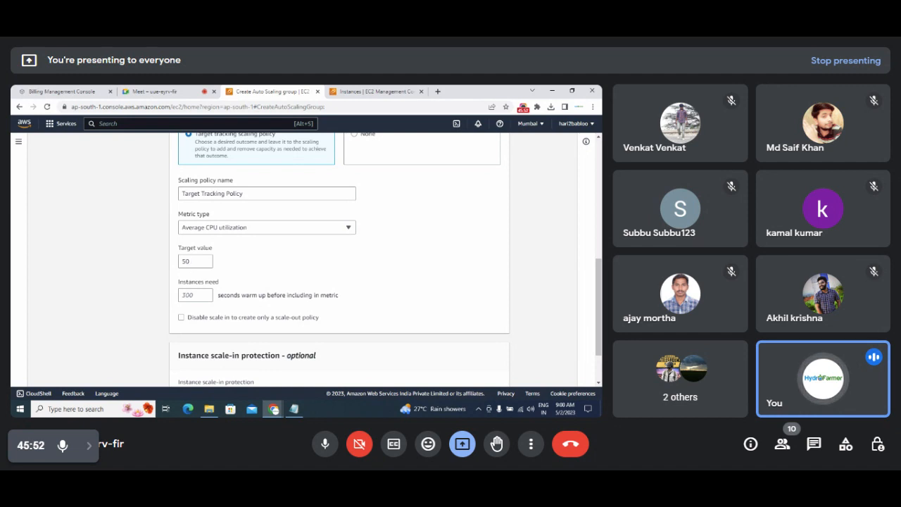
pyautogui.rightClick(335, 412)
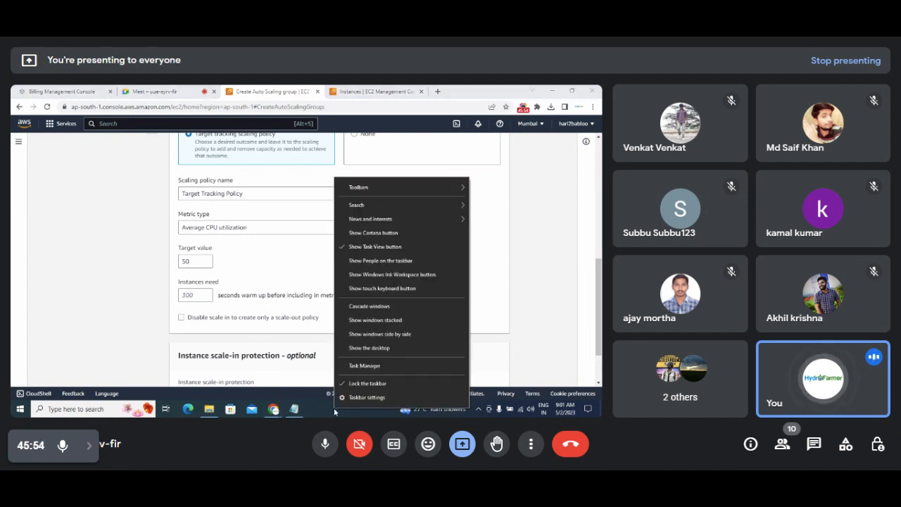
pyautogui.click(365, 365)
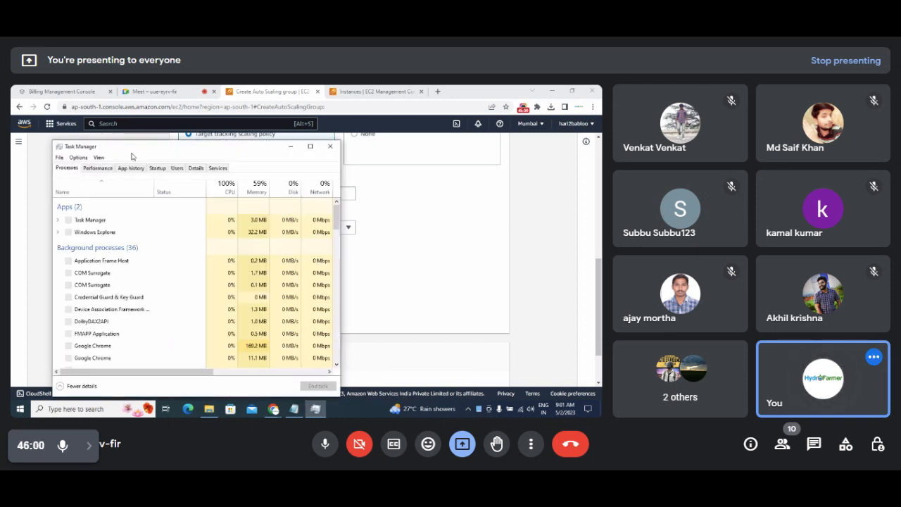
pyautogui.moveTo(131, 150); pyautogui.dragTo(382, 139)
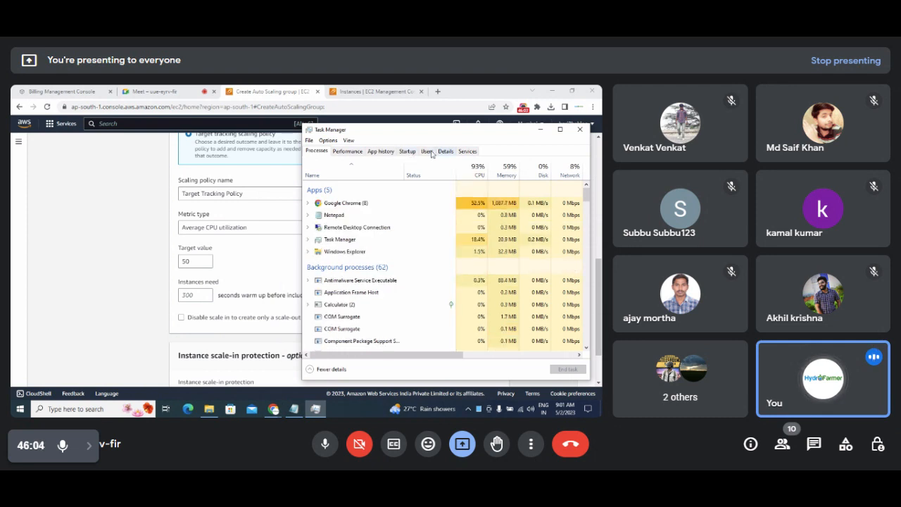
pyautogui.click(348, 151)
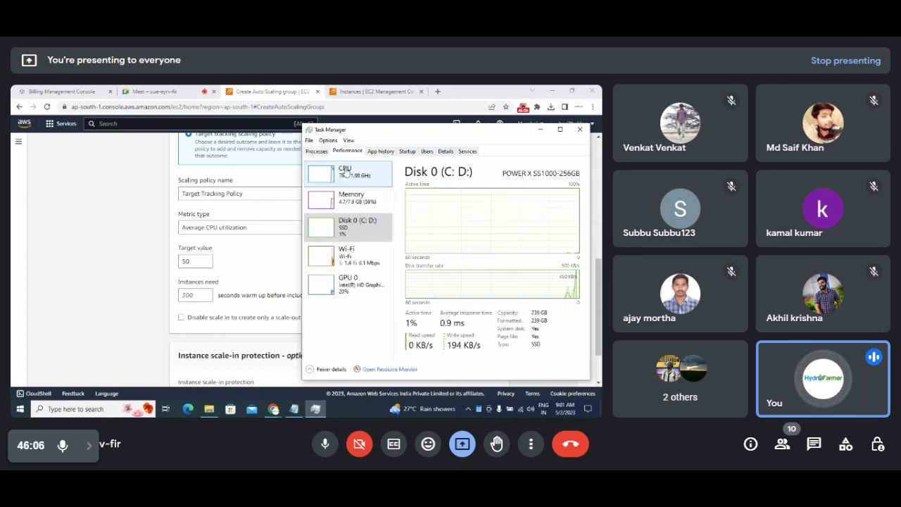
pyautogui.click(343, 180)
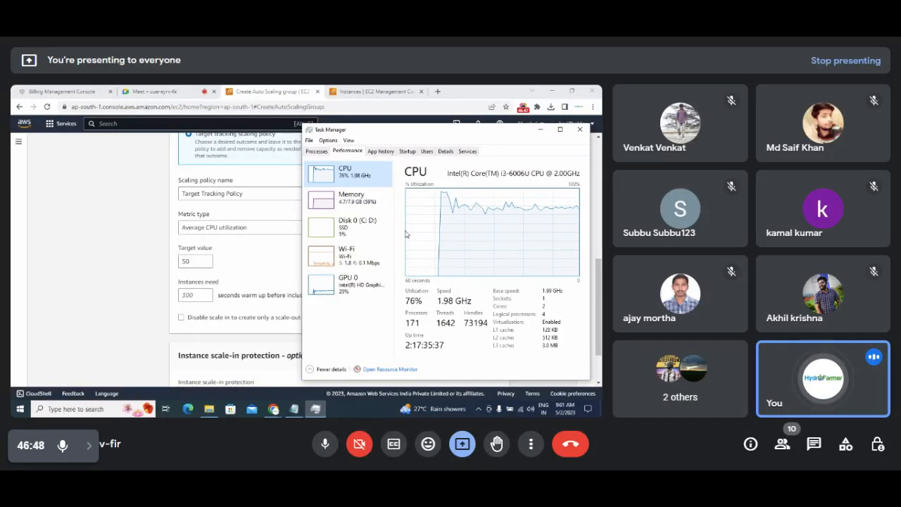
pyautogui.click(238, 256)
pyautogui.moveTo(197, 262); pyautogui.dragTo(169, 267)
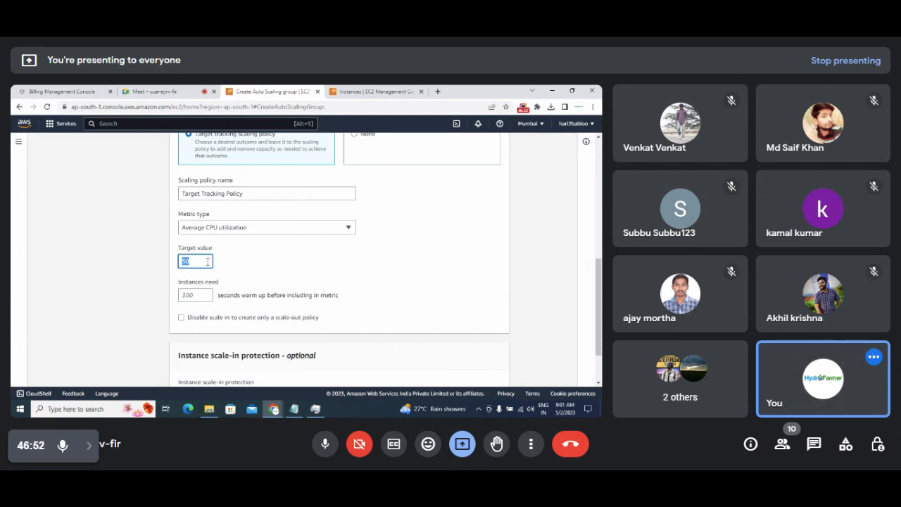
pyautogui.click(221, 229)
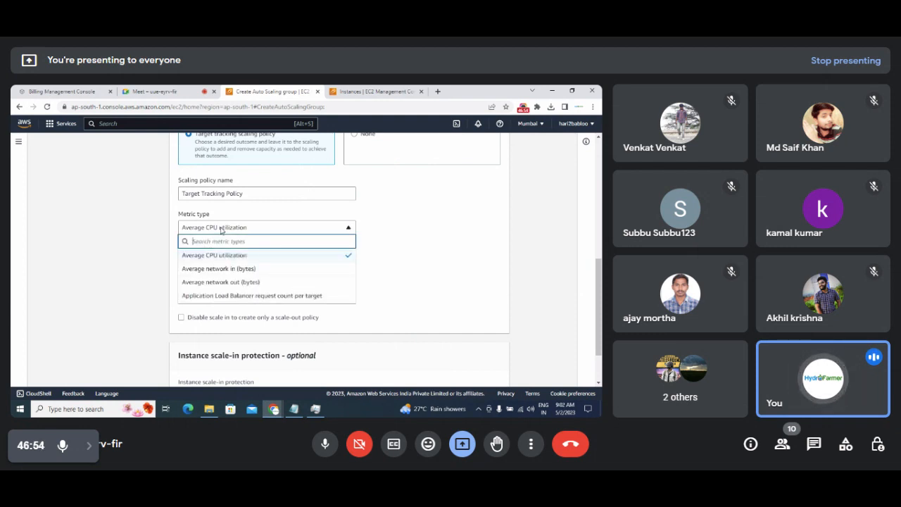
pyautogui.click(221, 230)
pyautogui.moveTo(197, 261); pyautogui.dragTo(182, 264)
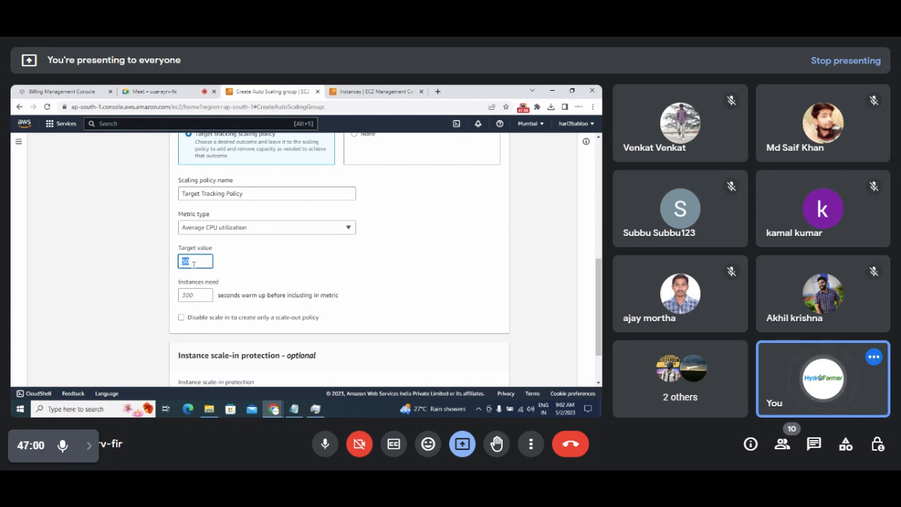
pyautogui.click(316, 408)
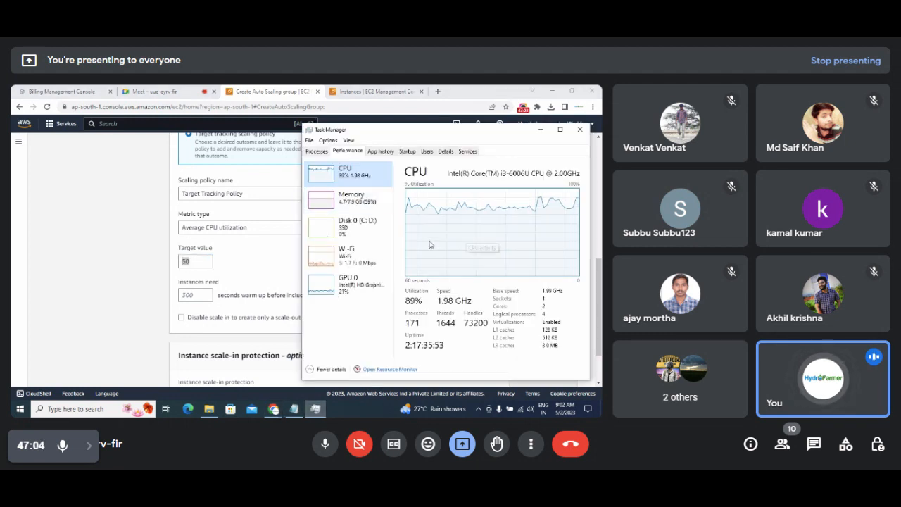
pyautogui.click(198, 261)
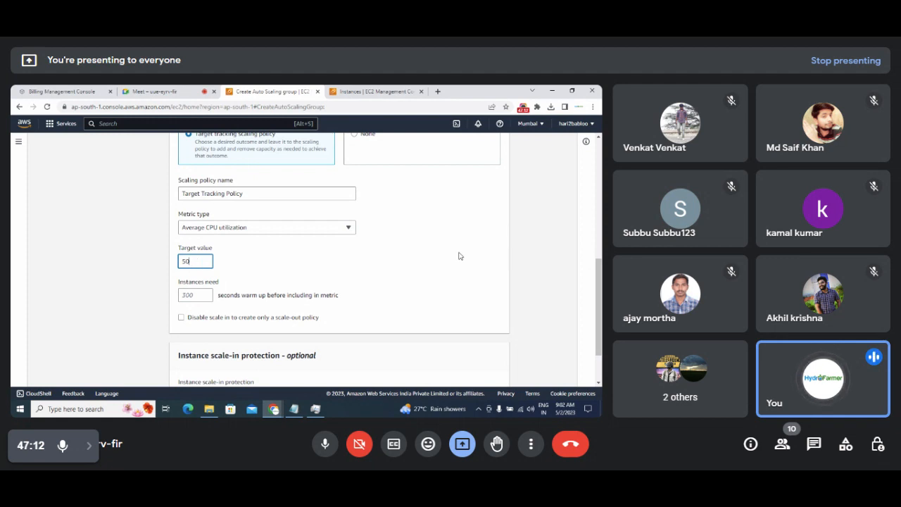
pyautogui.scroll(1, 560, 265)
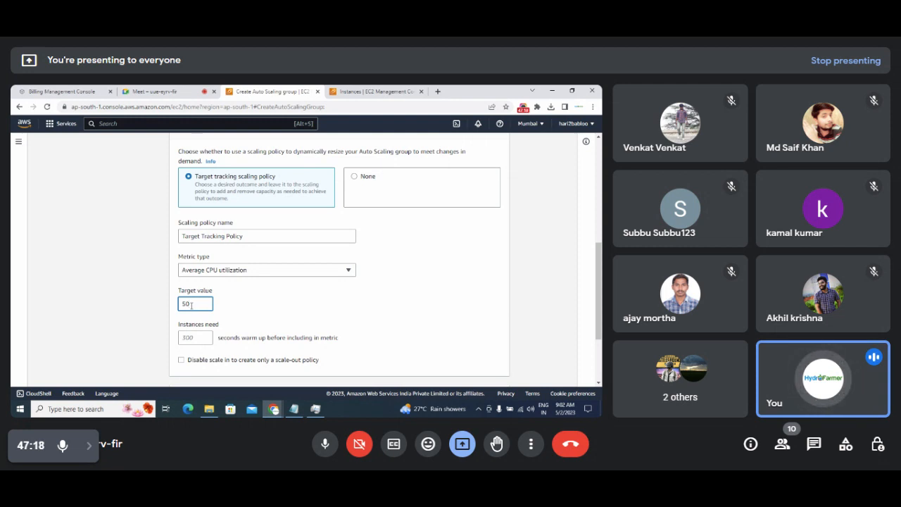
pyautogui.click(316, 410)
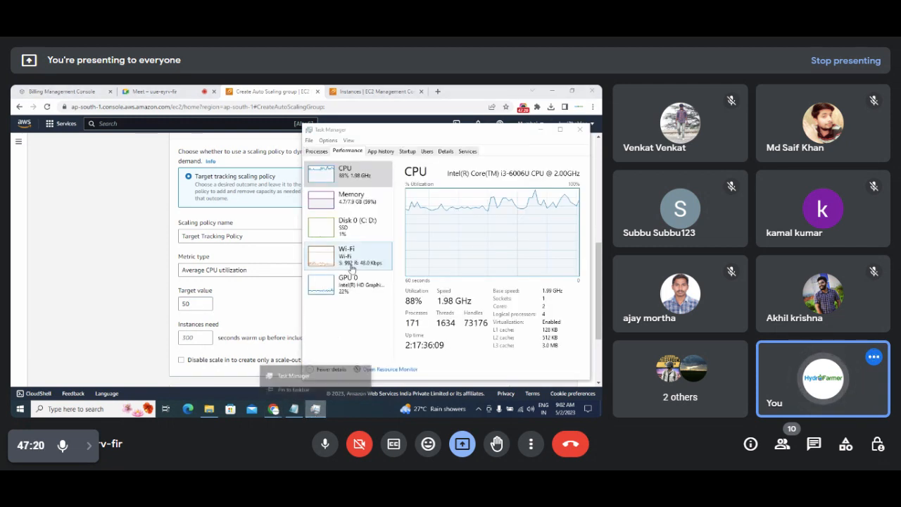
pyautogui.rightClick(315, 410)
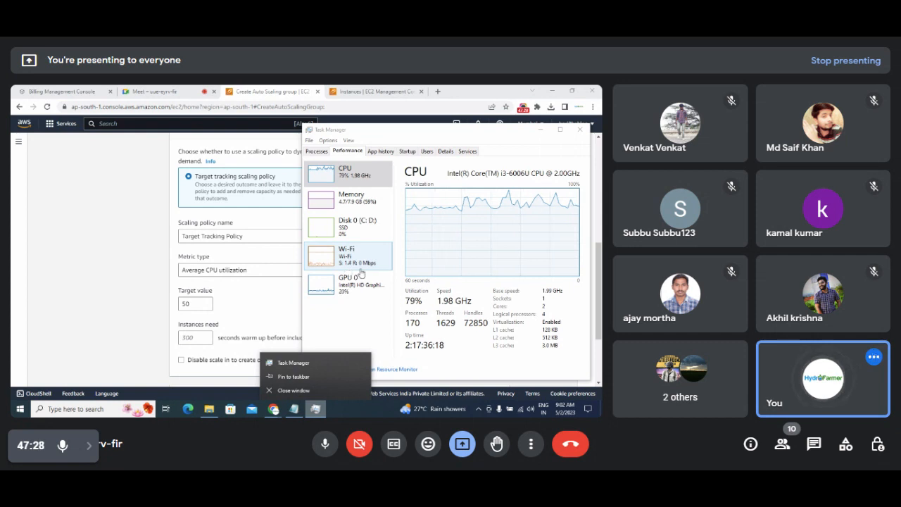
pyautogui.click(268, 300)
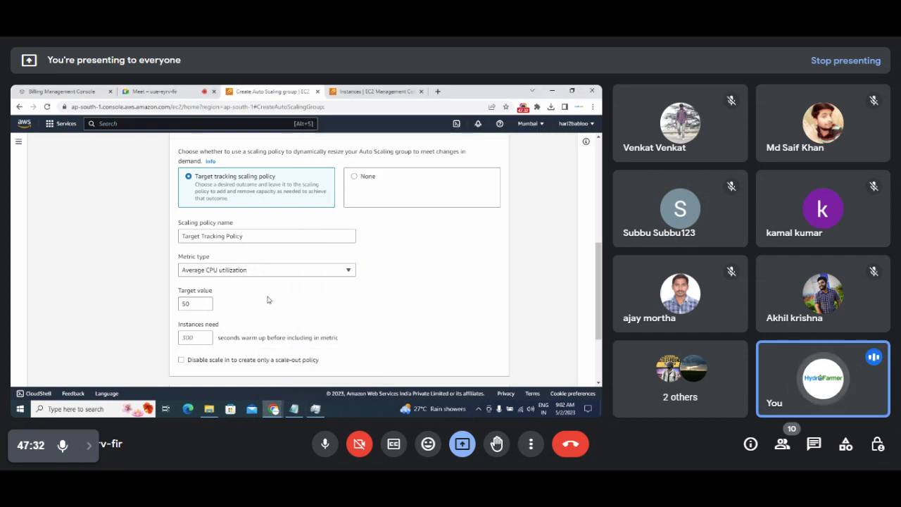
# Keep Average CPU utilization as the metric and edit the target value field.
pyautogui.click(273, 276)
pyautogui.click(273, 275)
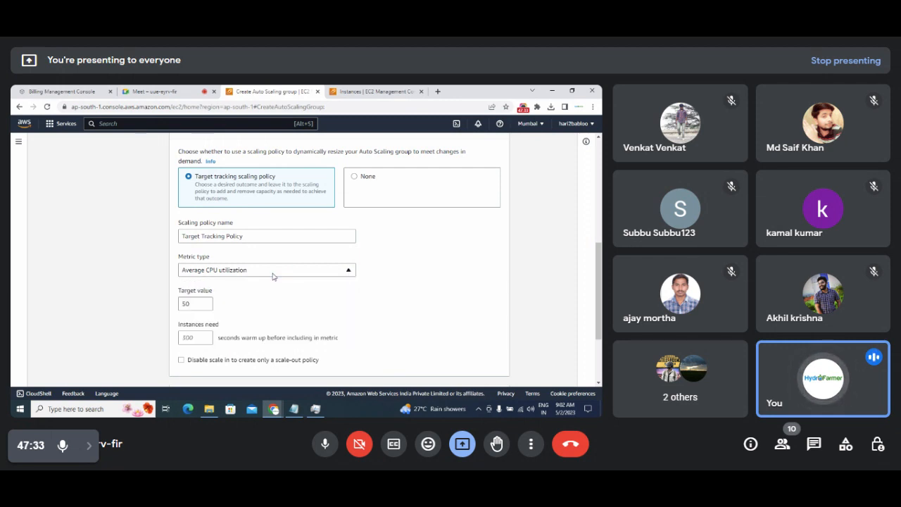
pyautogui.doubleClick(198, 302)
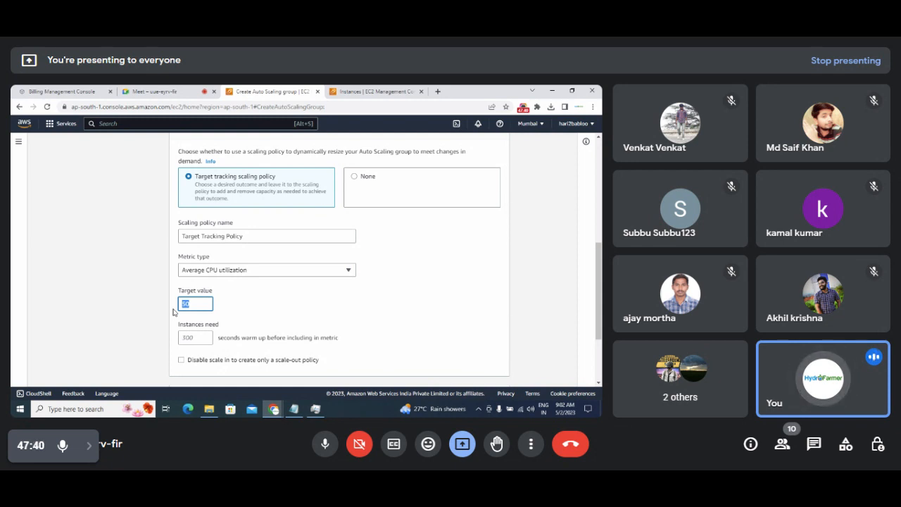
pyautogui.write('90')
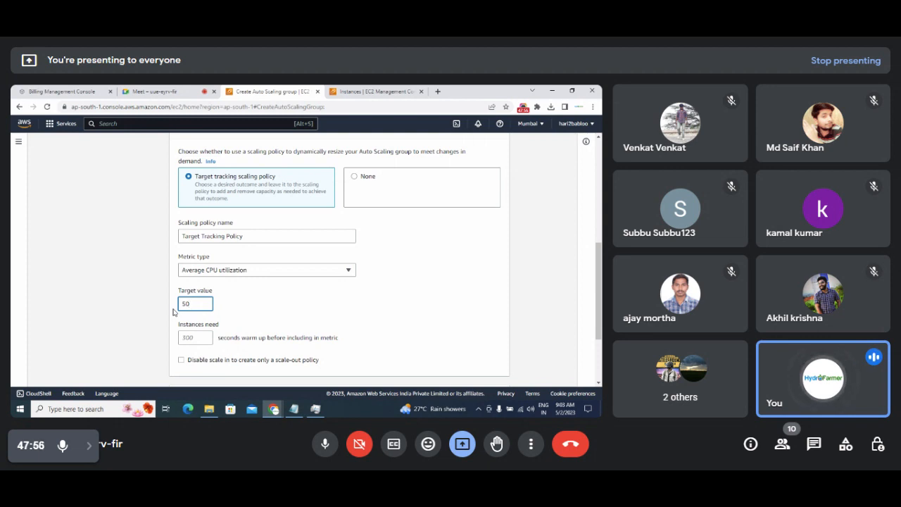
pyautogui.click(595, 281)
pyautogui.moveTo(601, 286); pyautogui.dragTo(600, 312)
pyautogui.moveTo(194, 237); pyautogui.dragTo(170, 241)
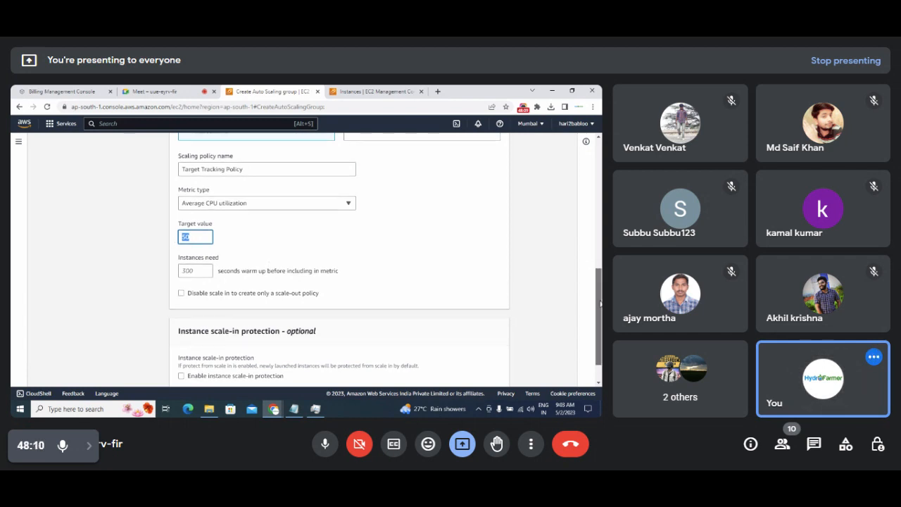
# Confirm the target value of 50 and advance to the Add notifications step.
pyautogui.scroll(-1, 312, 267)
pyautogui.click(195, 218)
pyautogui.moveTo(194, 218); pyautogui.dragTo(175, 225)
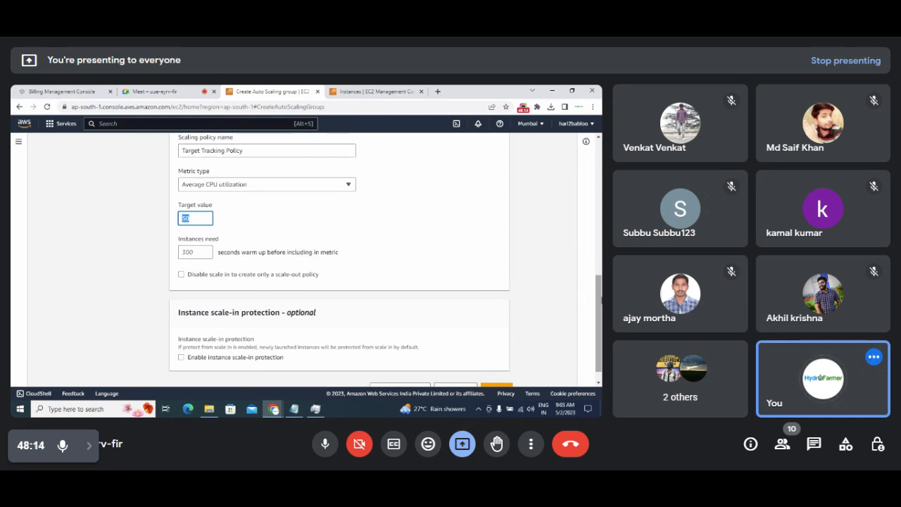
pyautogui.scroll(-1, 563, 324)
pyautogui.click(496, 370)
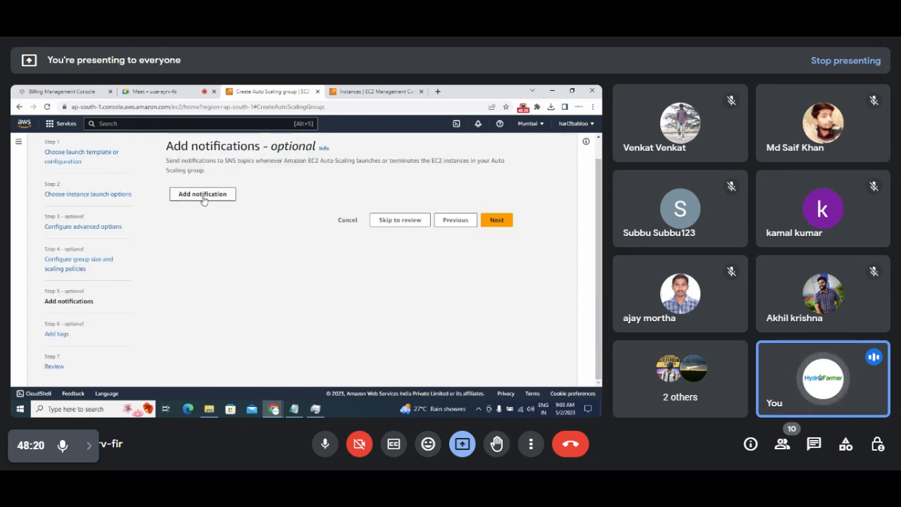
# Add a notification to review its event types and SNS topic list, then remove it and continue to tags.
pyautogui.click(203, 194)
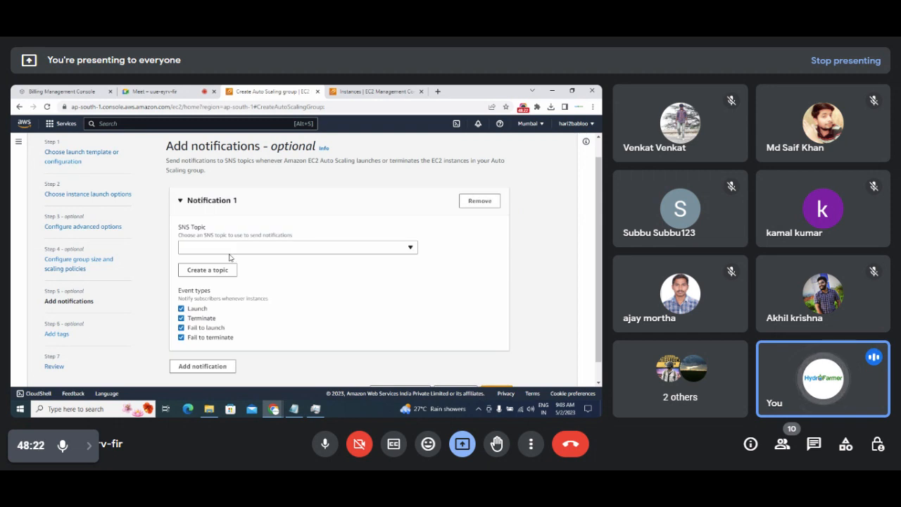
pyautogui.moveTo(179, 295)
pyautogui.mouseDown()
pyautogui.moveTo(219, 295)
pyautogui.moveTo(183, 311)
pyautogui.mouseUp()
pyautogui.click(210, 309)
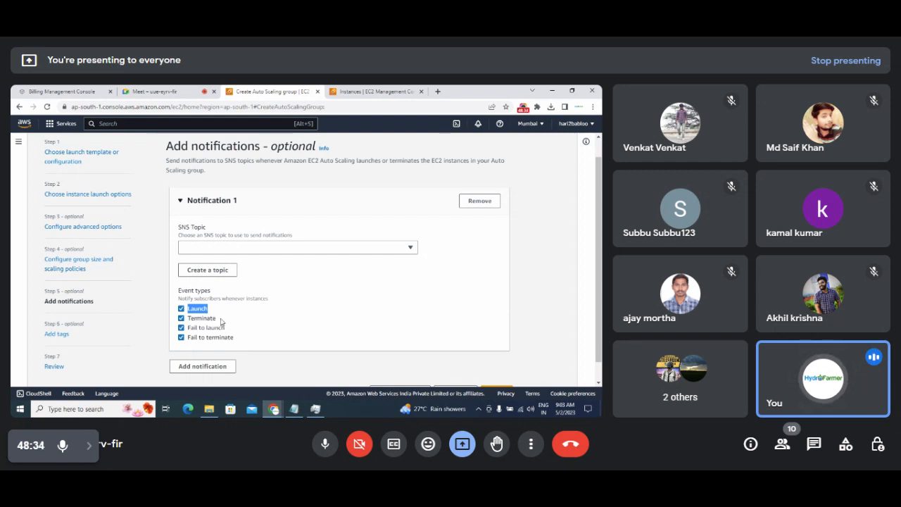
pyautogui.moveTo(219, 318); pyautogui.dragTo(184, 334)
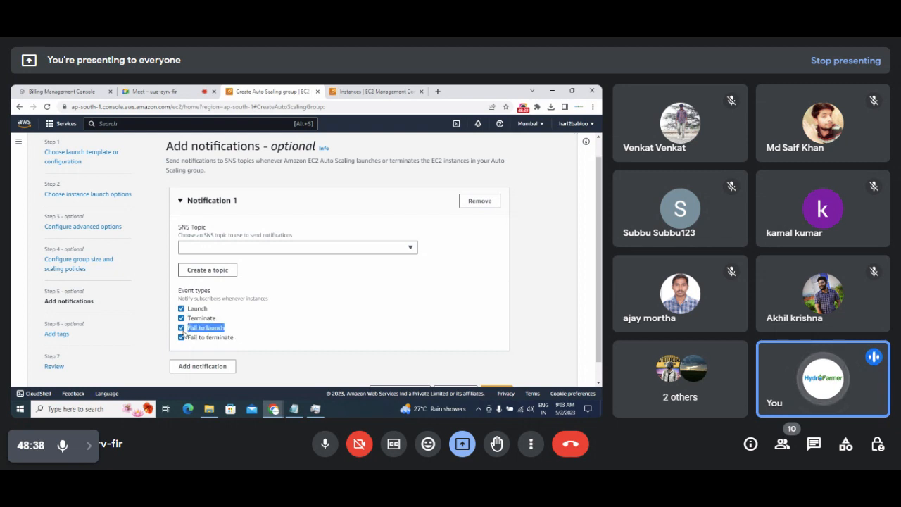
pyautogui.moveTo(243, 338); pyautogui.dragTo(194, 338)
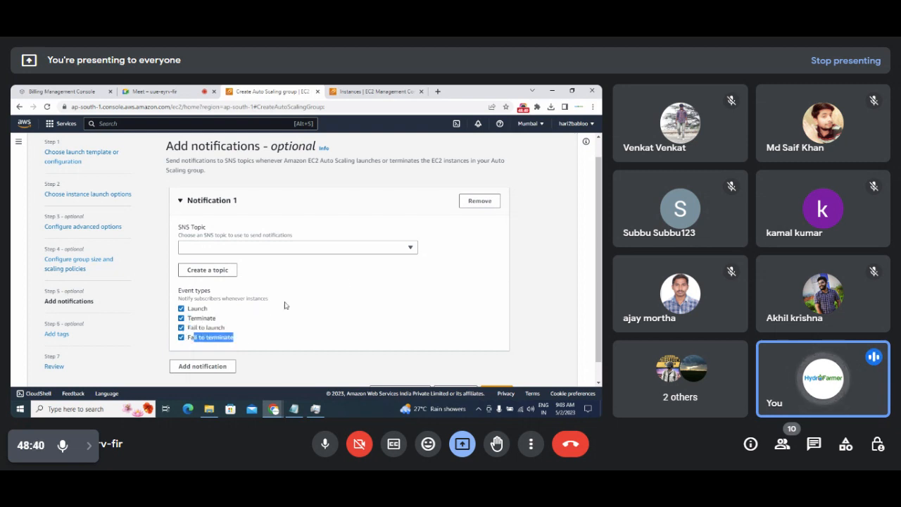
pyautogui.click(412, 247)
pyautogui.click(413, 247)
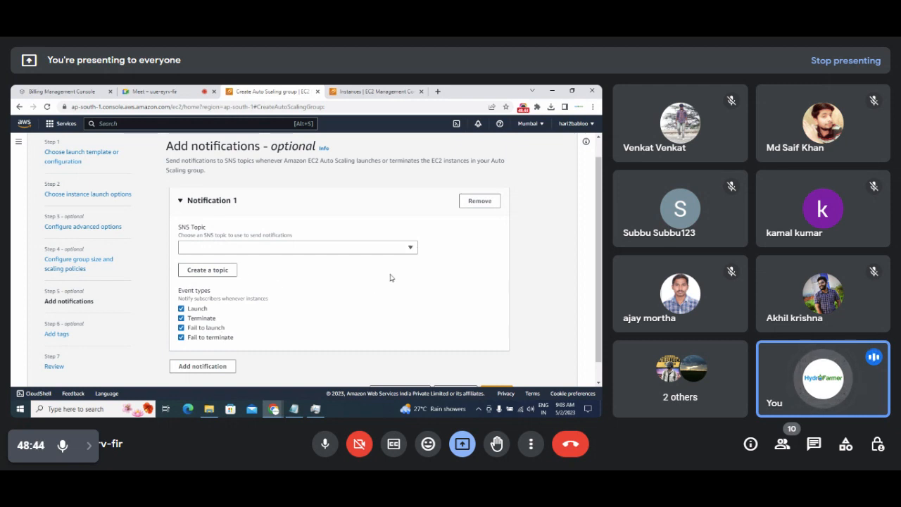
pyautogui.click(480, 202)
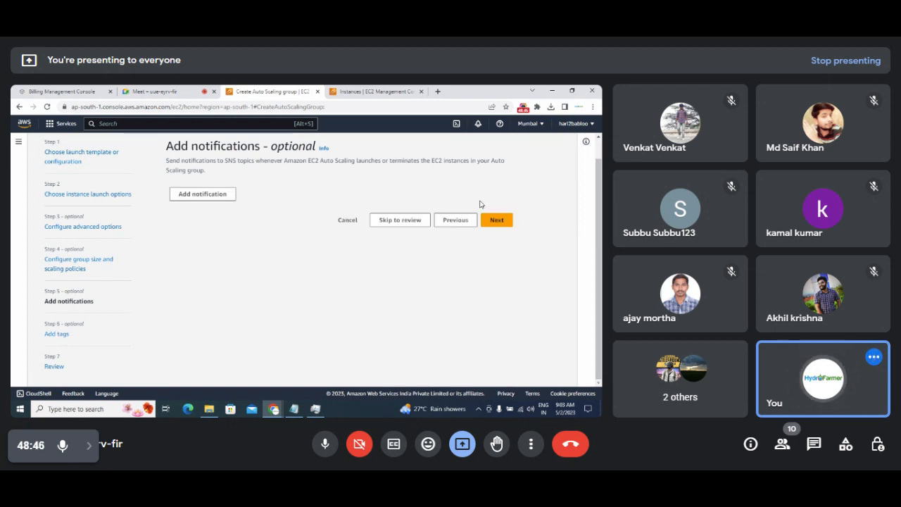
pyautogui.click(497, 220)
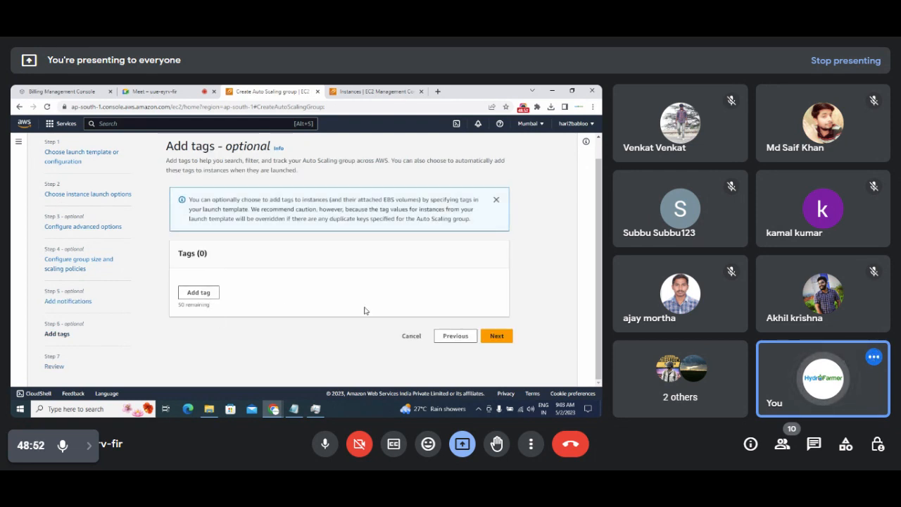
# Skip tags, review the settings and create the AutoScalingFlipkartbigBillion Auto Scaling group.
pyautogui.click(497, 338)
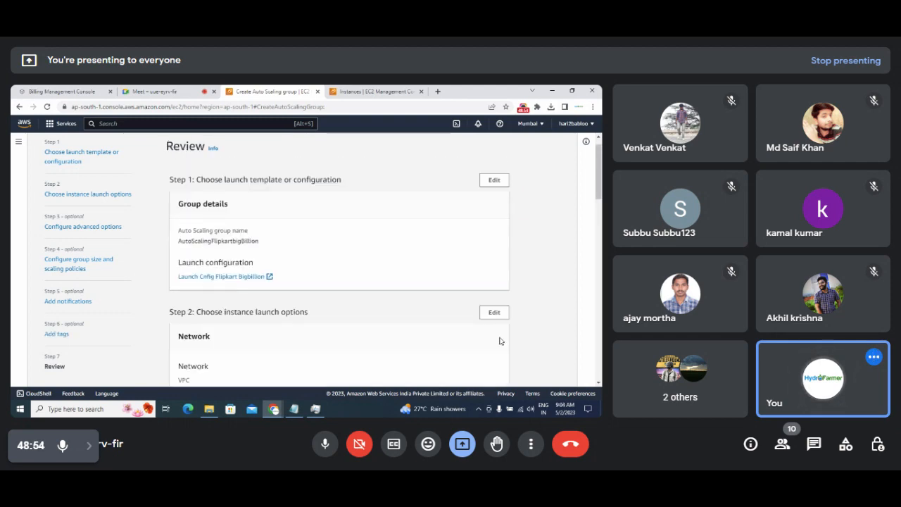
pyautogui.scroll(-3, 499, 340)
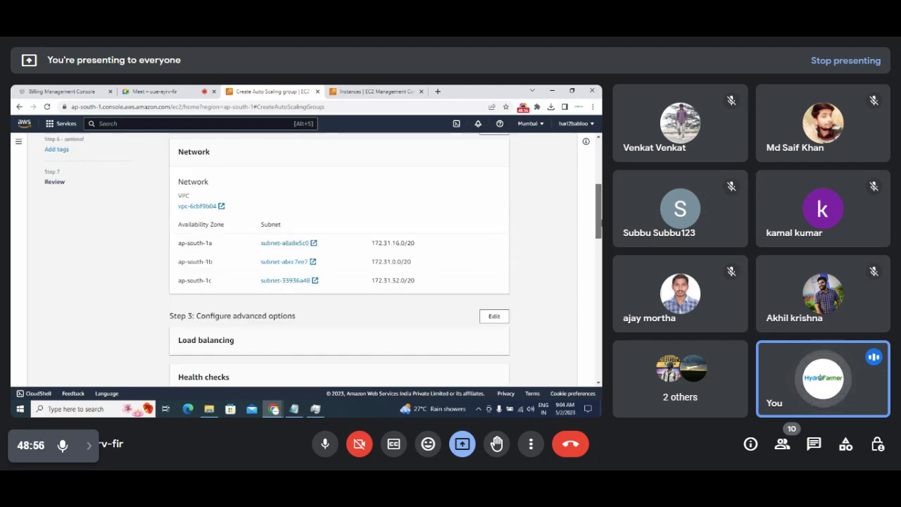
pyautogui.scroll(-10, 500, 340)
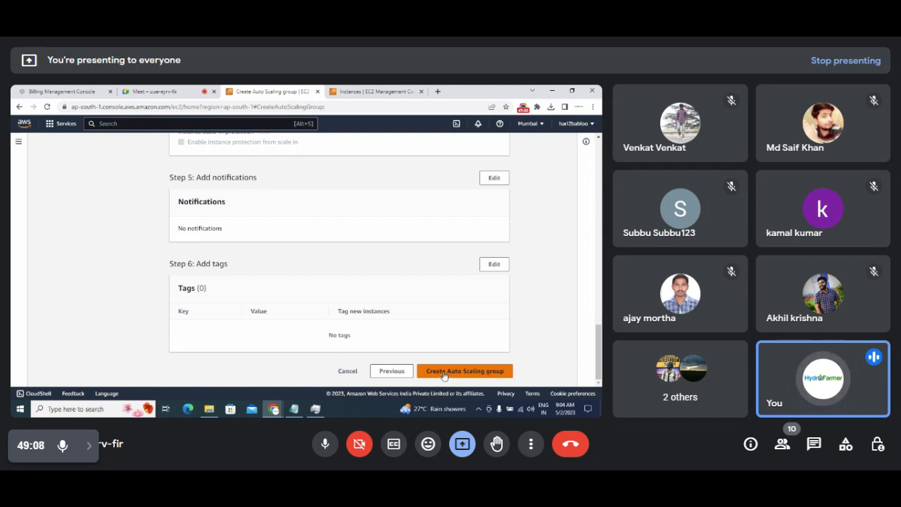
pyautogui.click(443, 372)
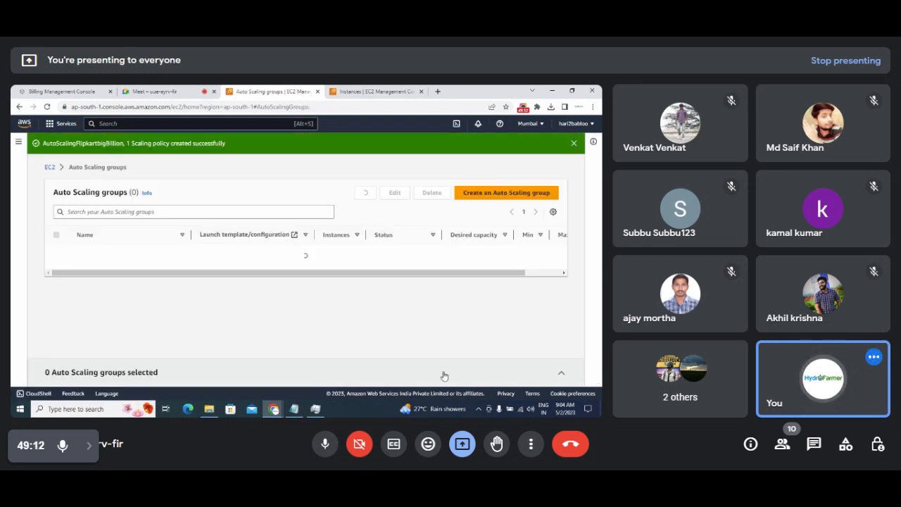
# Append 'Done!!!' to the 'Create autoscaling Group' line in the Notepad notes, then minimize Notepad.
pyautogui.click(294, 409)
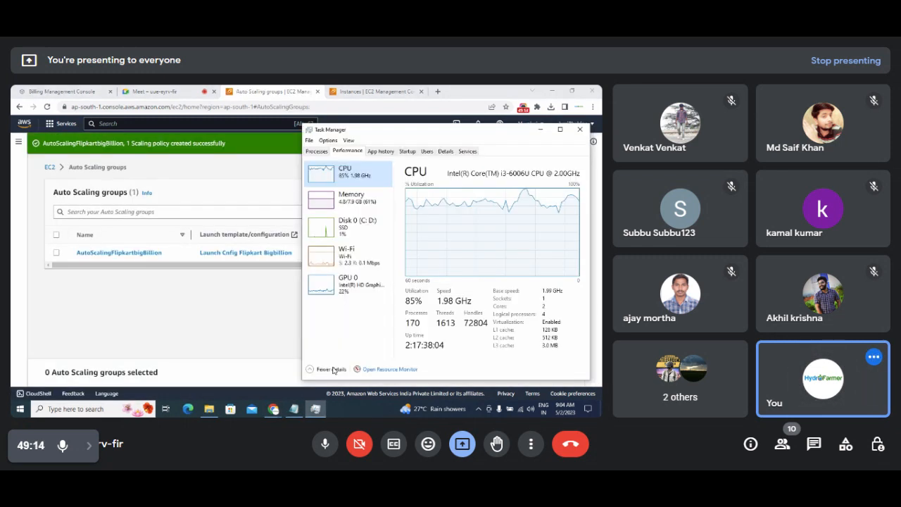
pyautogui.click(294, 409)
pyautogui.click(235, 336)
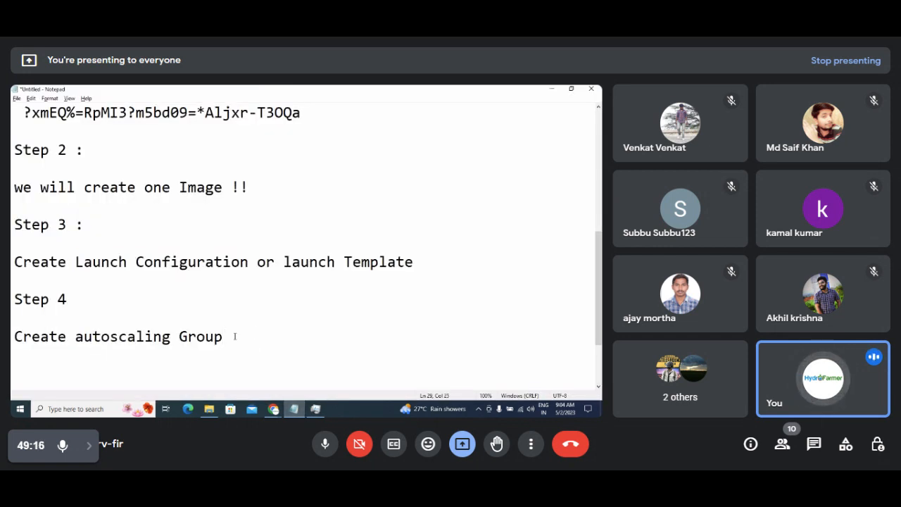
pyautogui.press('Return')
pyautogui.press('Return')
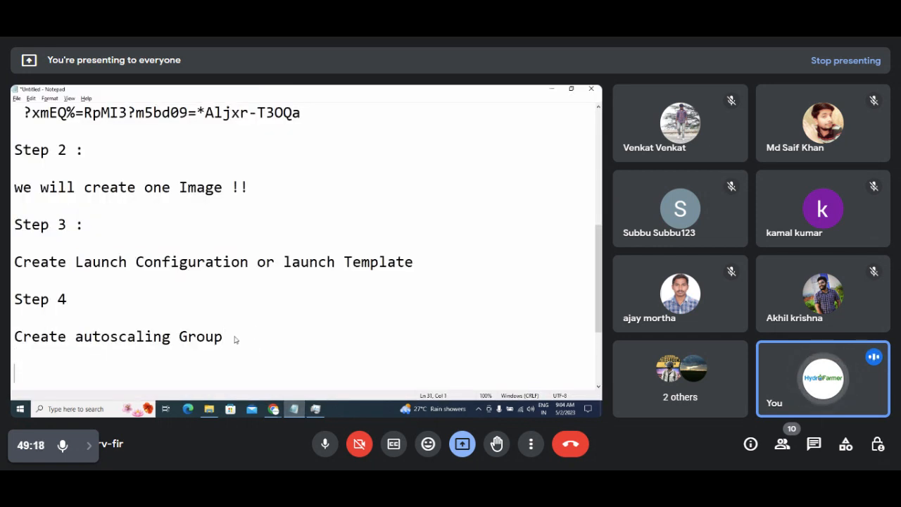
pyautogui.press('BackSpace')
pyautogui.press('BackSpace')
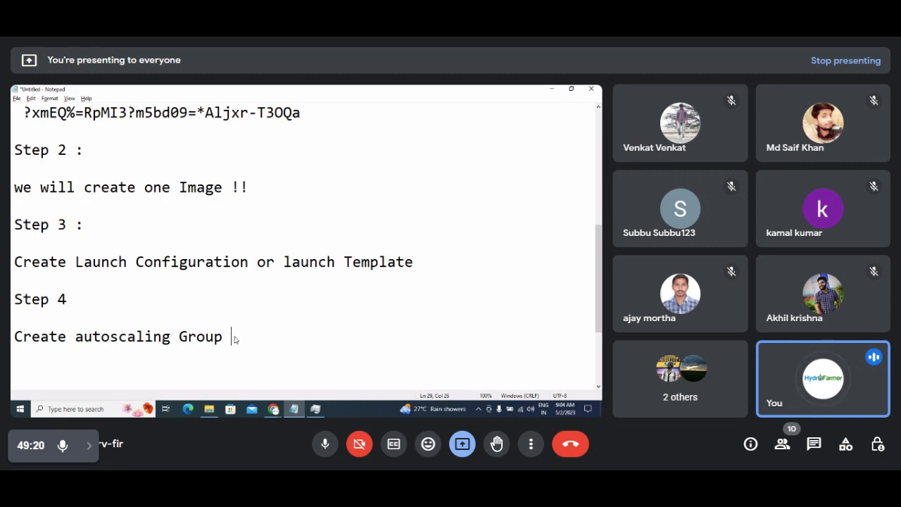
pyautogui.write('Done!!!')
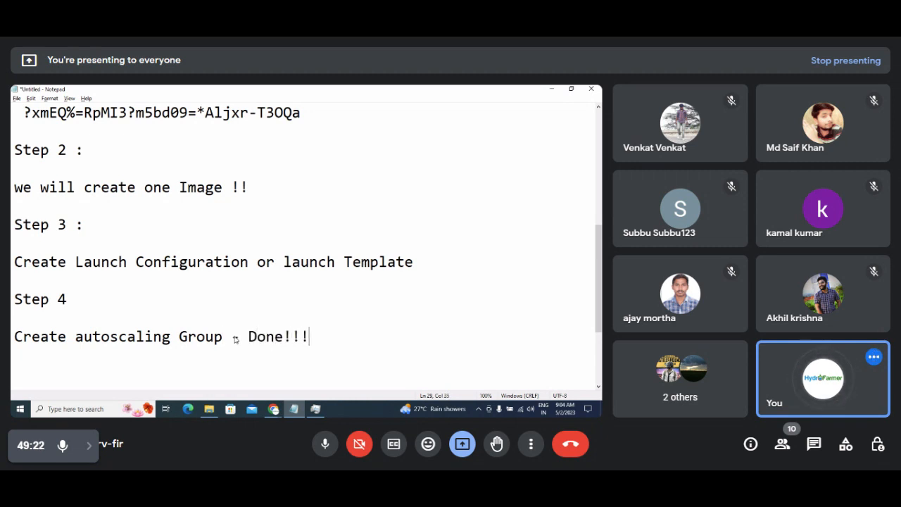
pyautogui.press('Return')
pyautogui.press('Return')
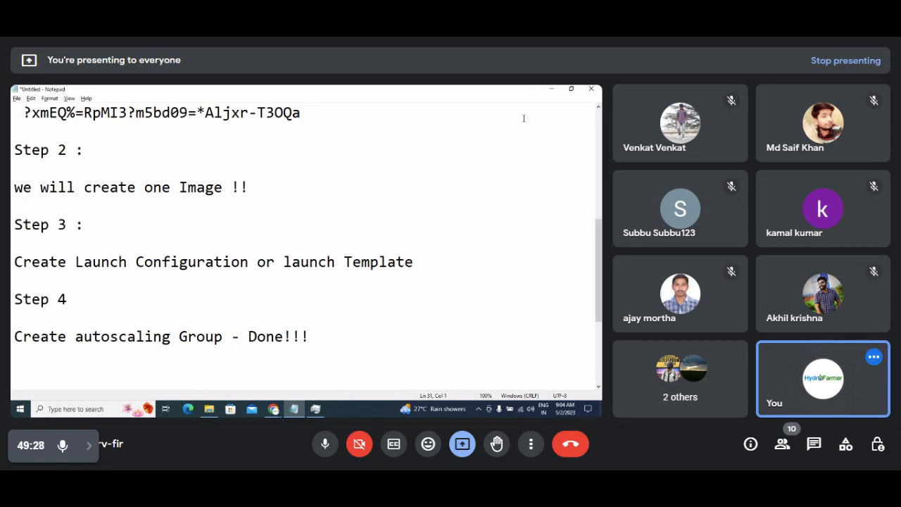
pyautogui.click(552, 89)
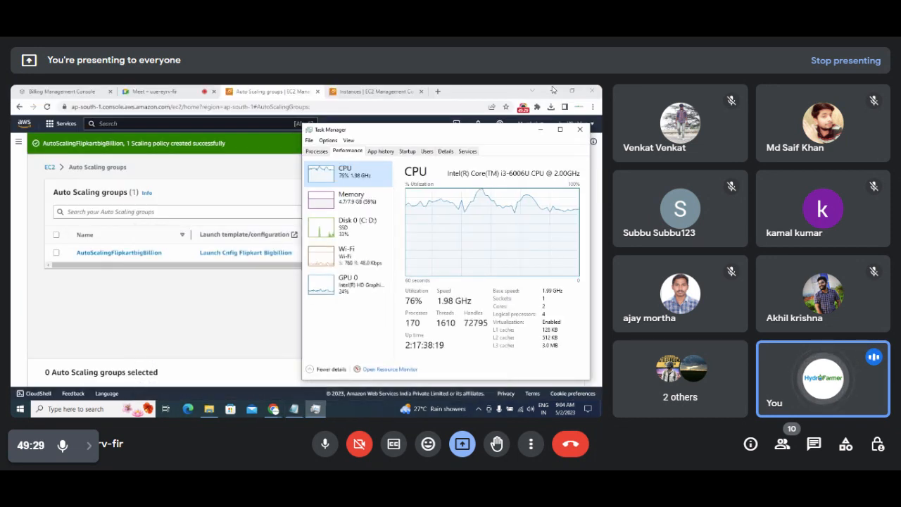
# Note the group's desired capacity of 2, collapse its details and return to the EC2 Dashboard.
pyautogui.click(216, 299)
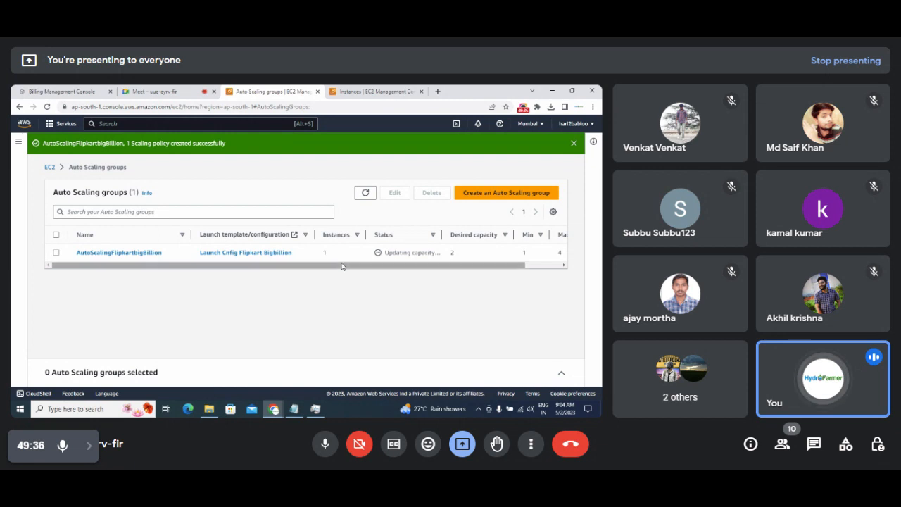
pyautogui.moveTo(342, 264); pyautogui.dragTo(396, 265)
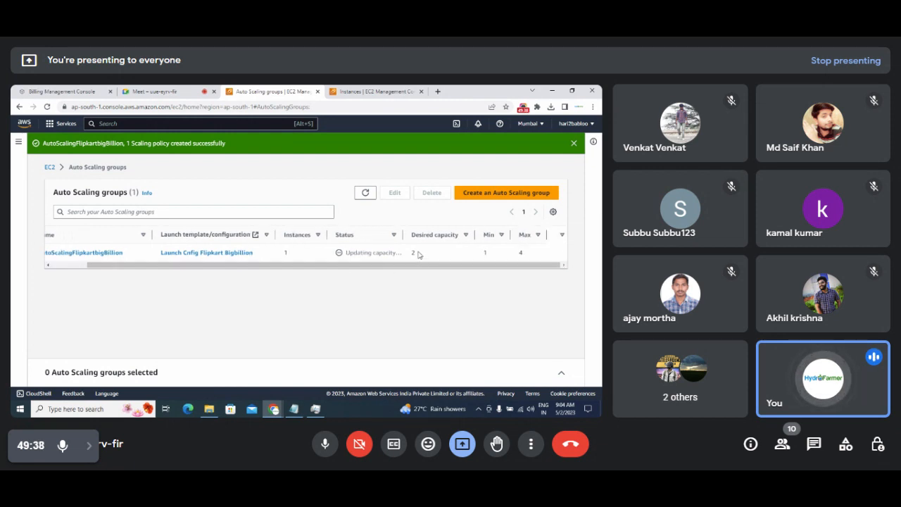
pyautogui.doubleClick(411, 252)
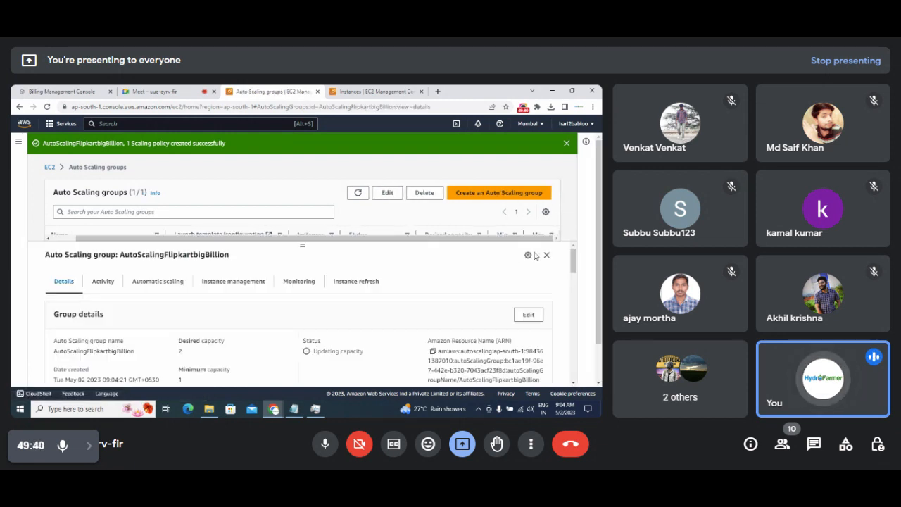
pyautogui.click(547, 257)
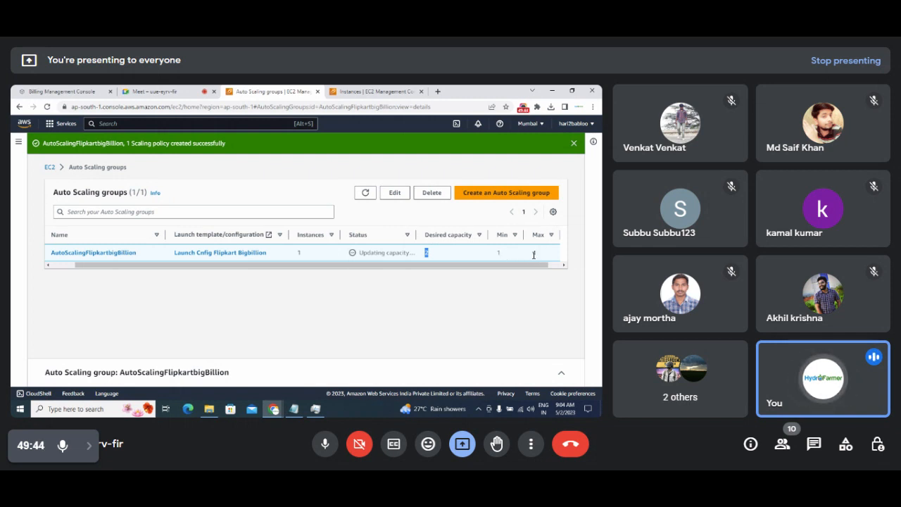
pyautogui.click(433, 257)
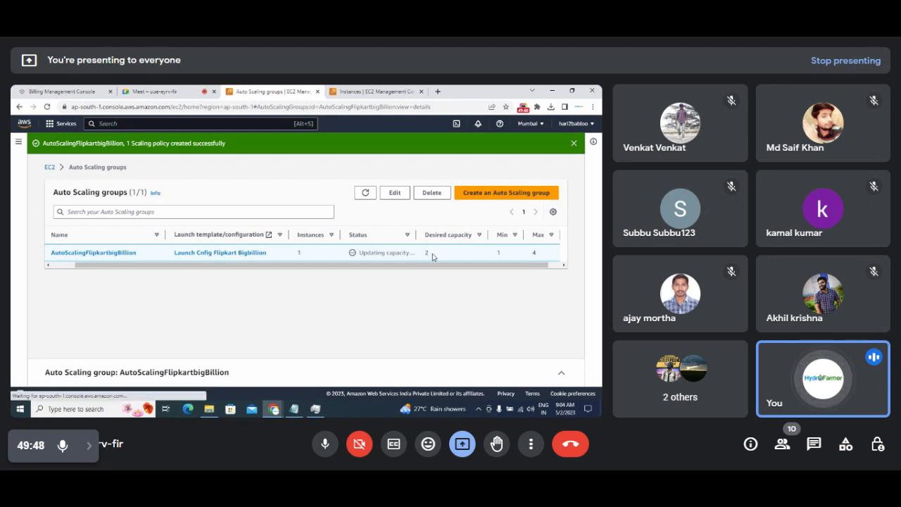
pyautogui.doubleClick(427, 253)
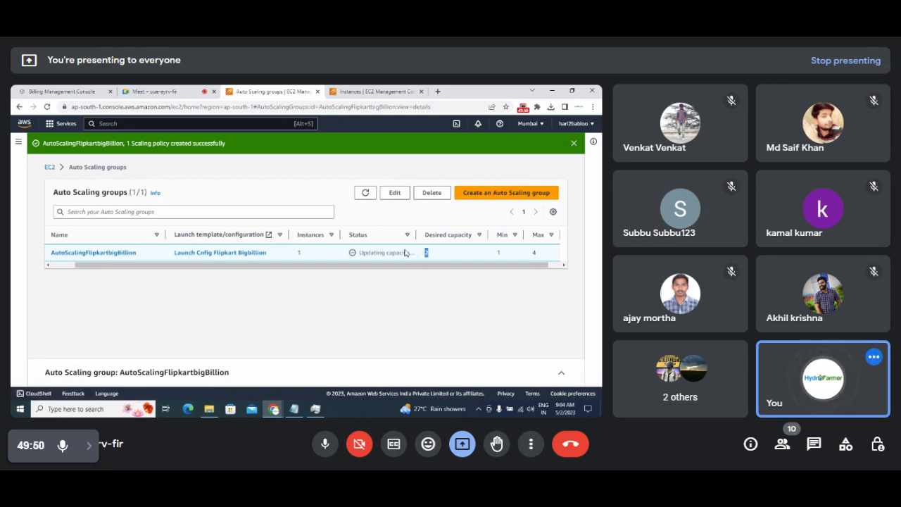
pyautogui.click(353, 256)
pyautogui.moveTo(427, 256); pyautogui.dragTo(418, 257)
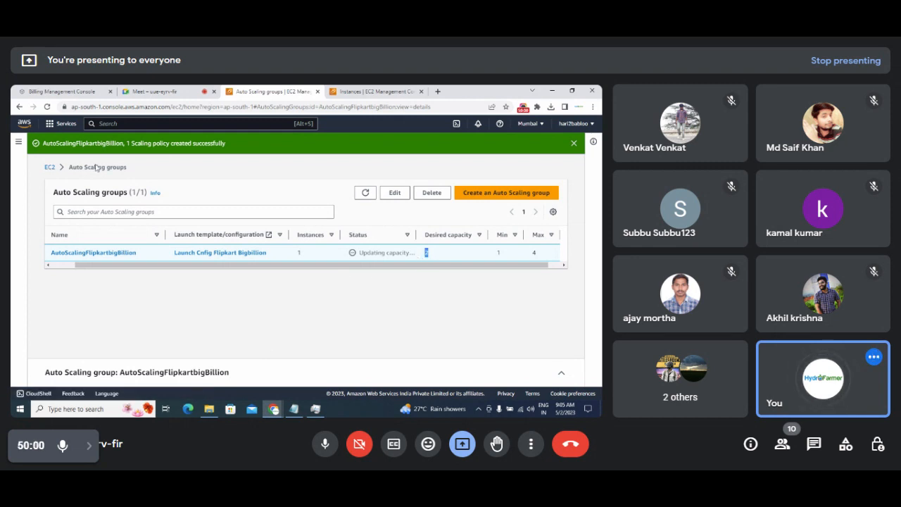
pyautogui.click(49, 169)
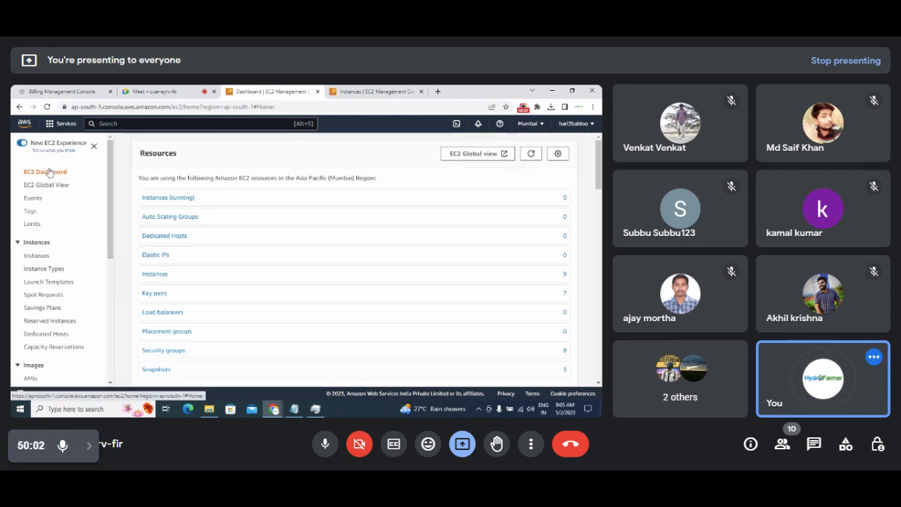
# In the running instances list, name the first unnamed instance 'AutoScaling Server 1'.
pyautogui.click(160, 199)
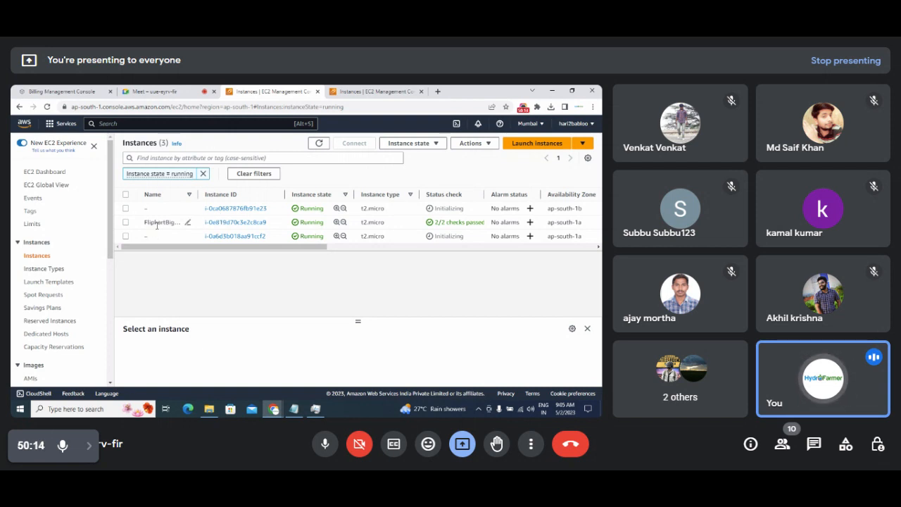
pyautogui.moveTo(146, 222); pyautogui.dragTo(176, 223)
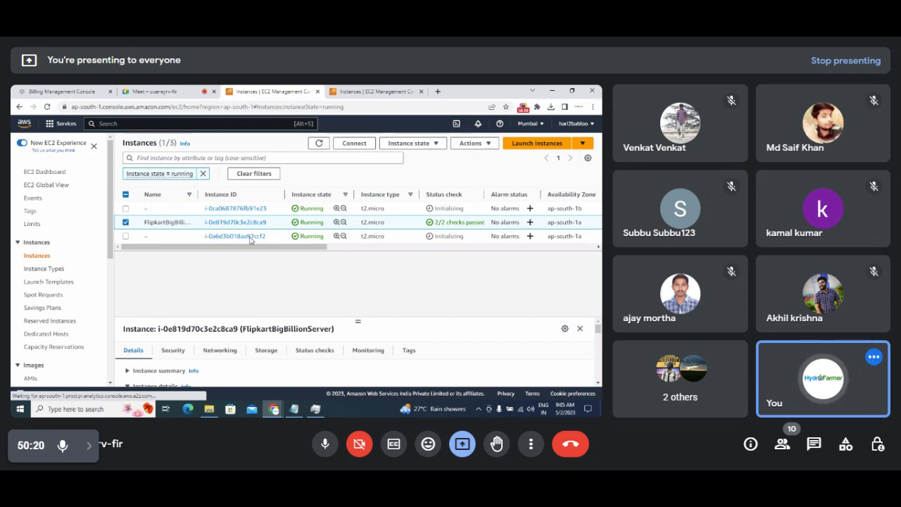
pyautogui.doubleClick(441, 209)
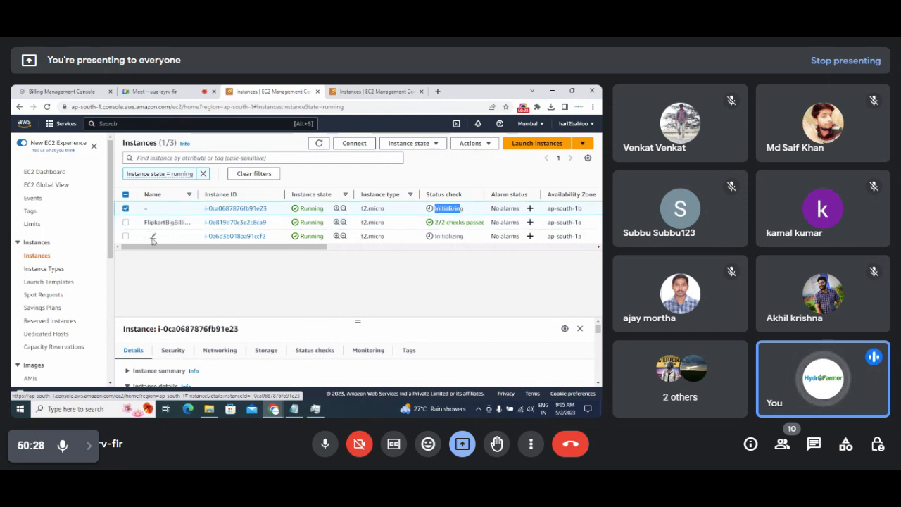
pyautogui.click(153, 237)
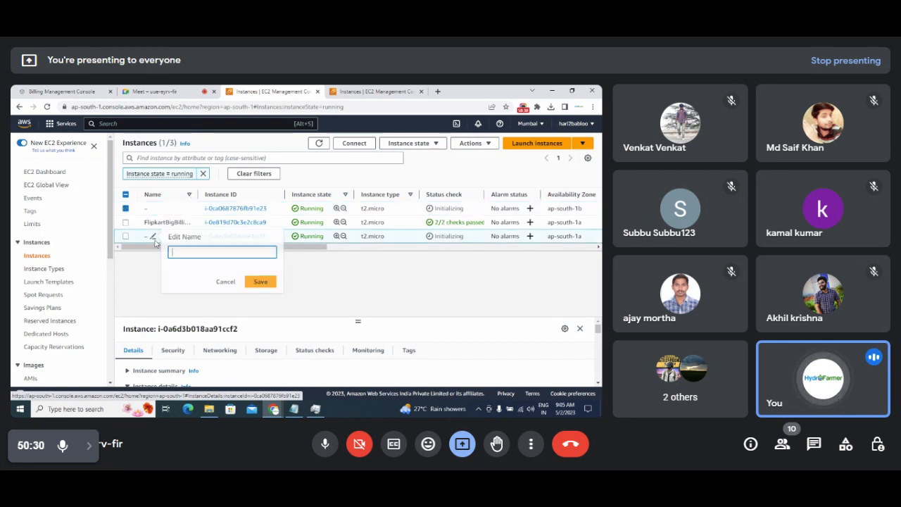
pyautogui.write('Au')
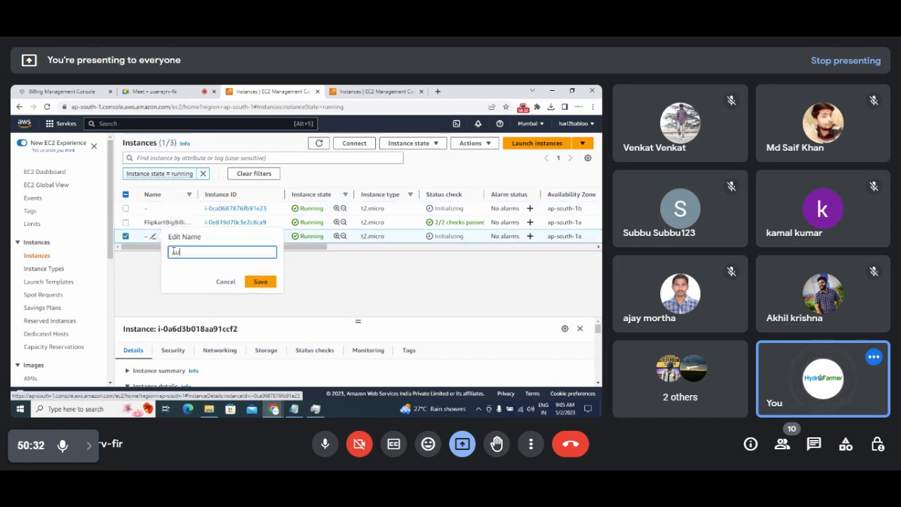
pyautogui.write('toScaling Server 1')
pyautogui.hotkey('ctrl', 'a')
pyautogui.hotkey('ctrl', 'c')
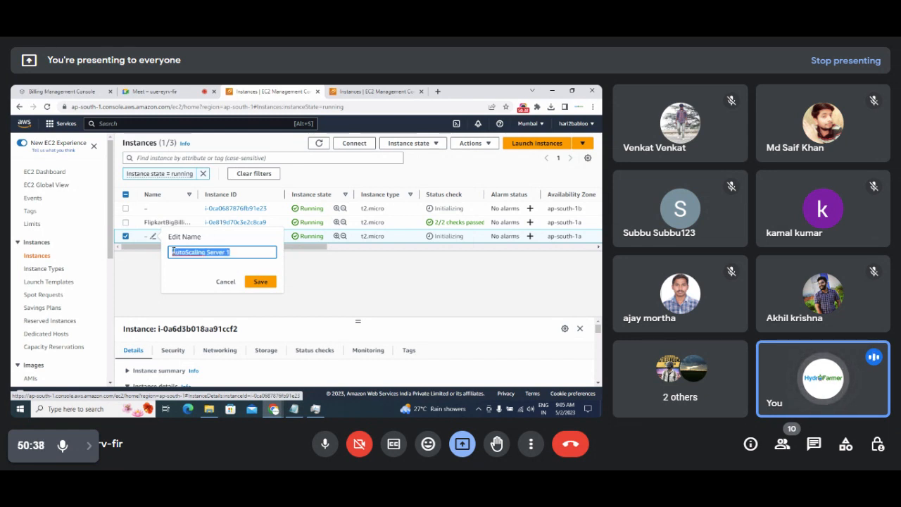
pyautogui.click(262, 281)
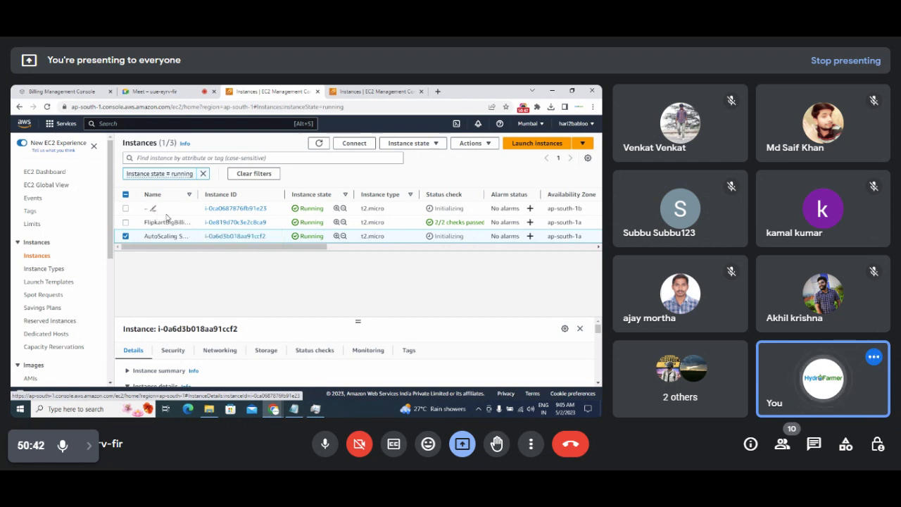
# Name the other unnamed instance 'AutoScaling Server 2'.
pyautogui.click(154, 209)
pyautogui.hotkey('ctrl', 'v')
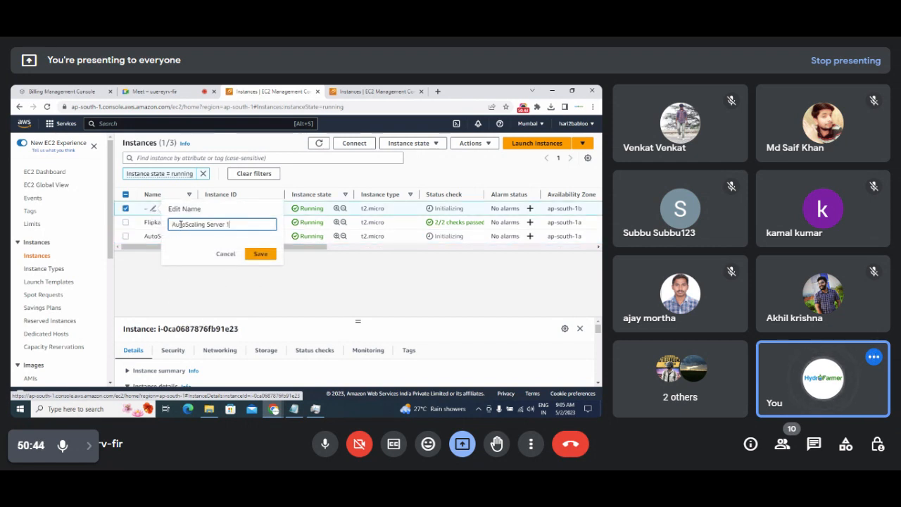
pyautogui.write('2')
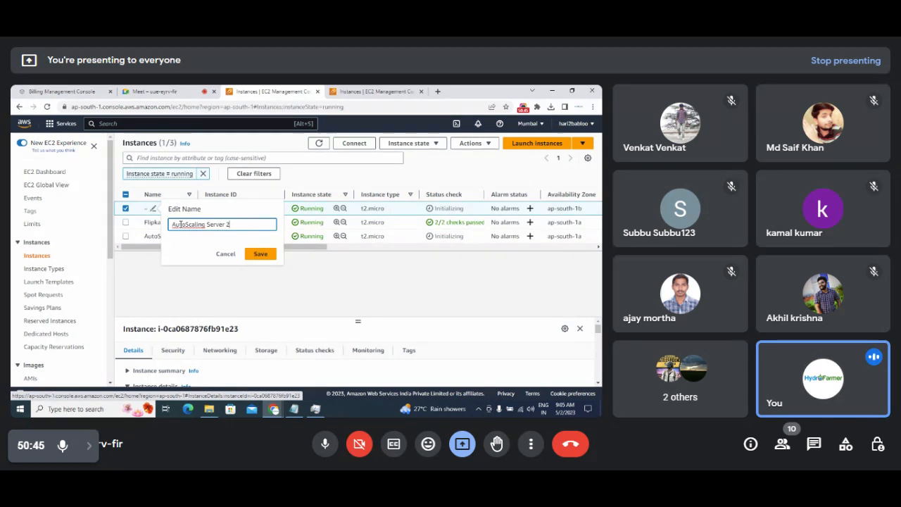
pyautogui.click(260, 254)
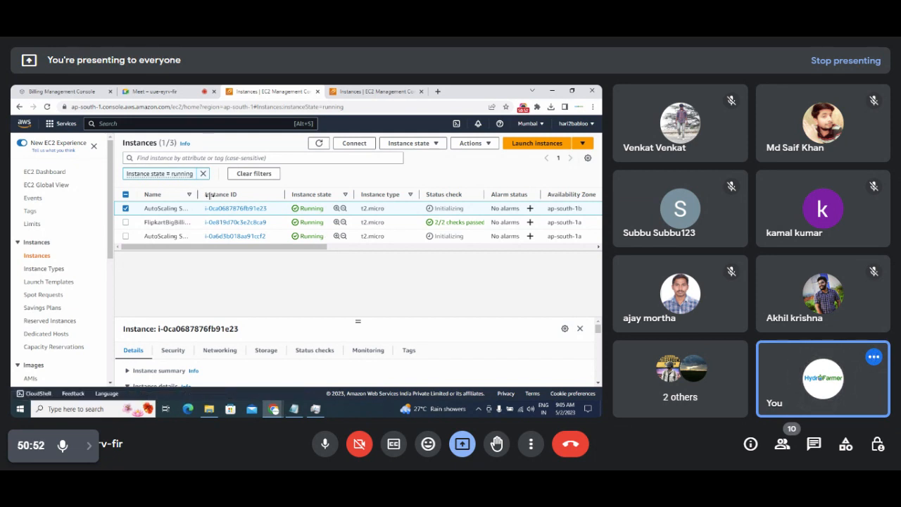
# Widen the Name column so the full instance names are visible.
pyautogui.moveTo(200, 194); pyautogui.dragTo(255, 197)
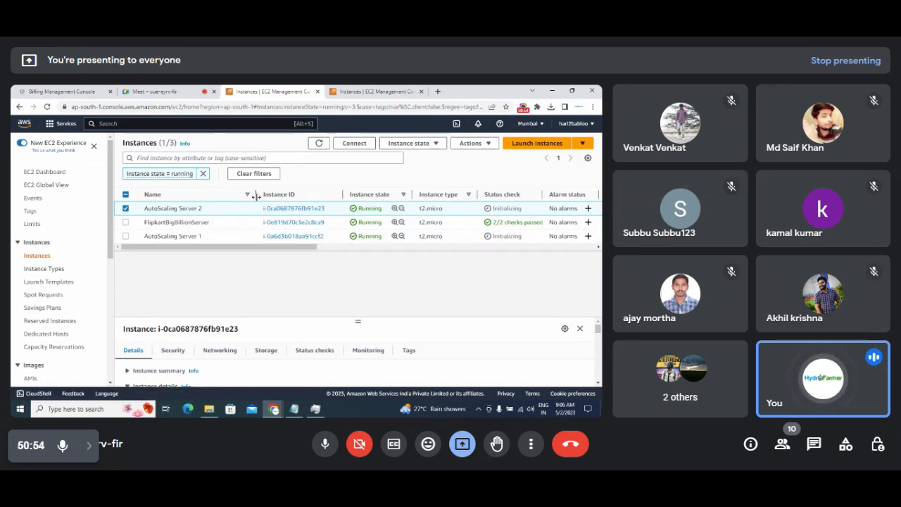
pyautogui.scroll(-1, 112, 268)
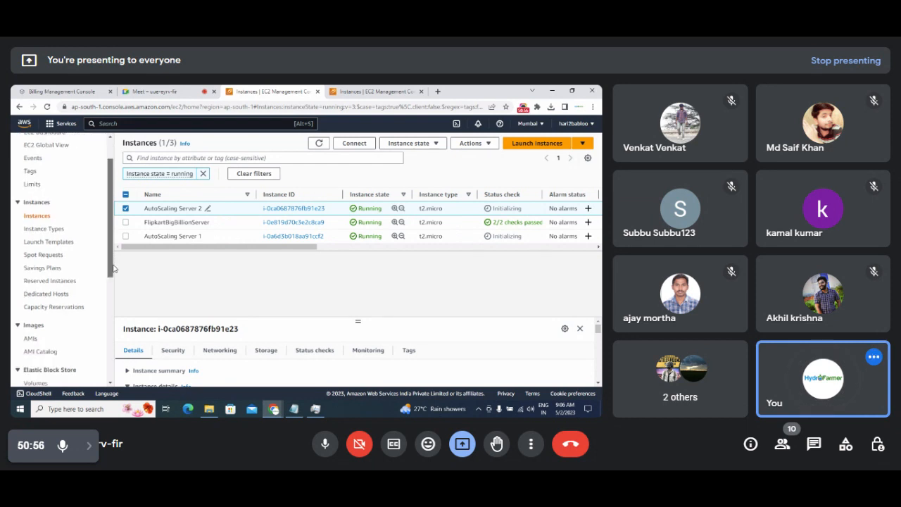
pyautogui.moveTo(113, 265); pyautogui.dragTo(113, 375)
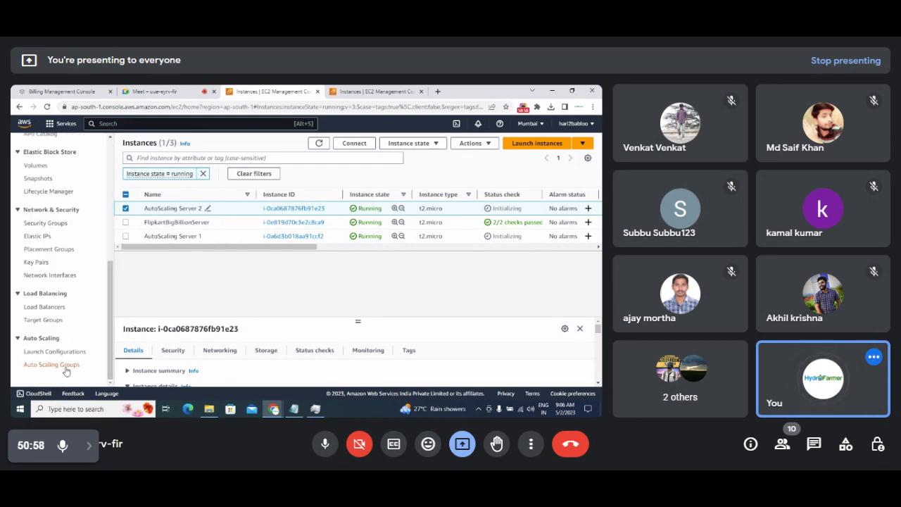
# Refresh the Auto Scaling groups to confirm 2 instances, then return to the Instances list.
pyautogui.click(65, 367)
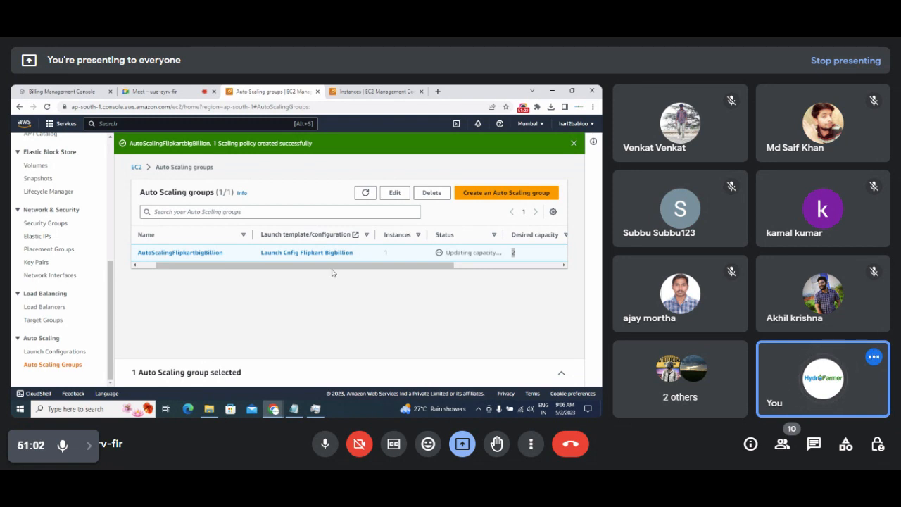
pyautogui.click(366, 194)
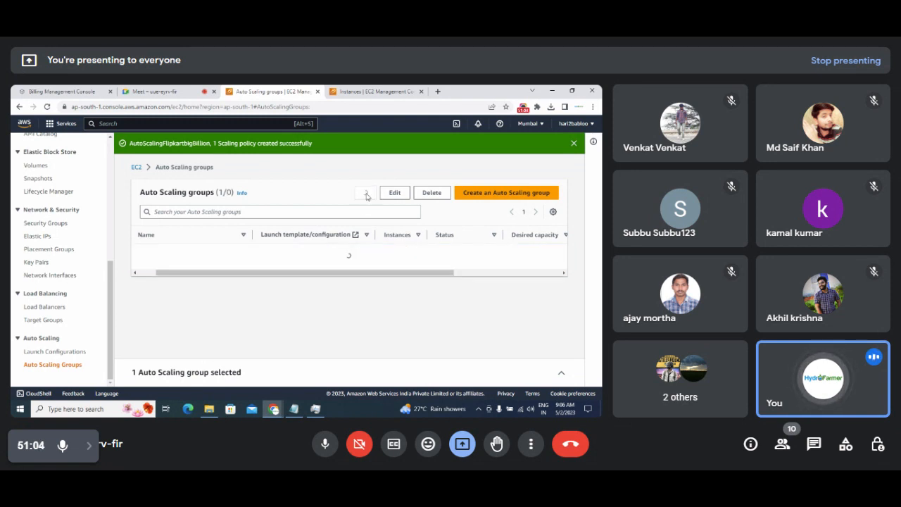
pyautogui.moveTo(368, 264); pyautogui.dragTo(317, 282)
pyautogui.moveTo(420, 252); pyautogui.dragTo(401, 255)
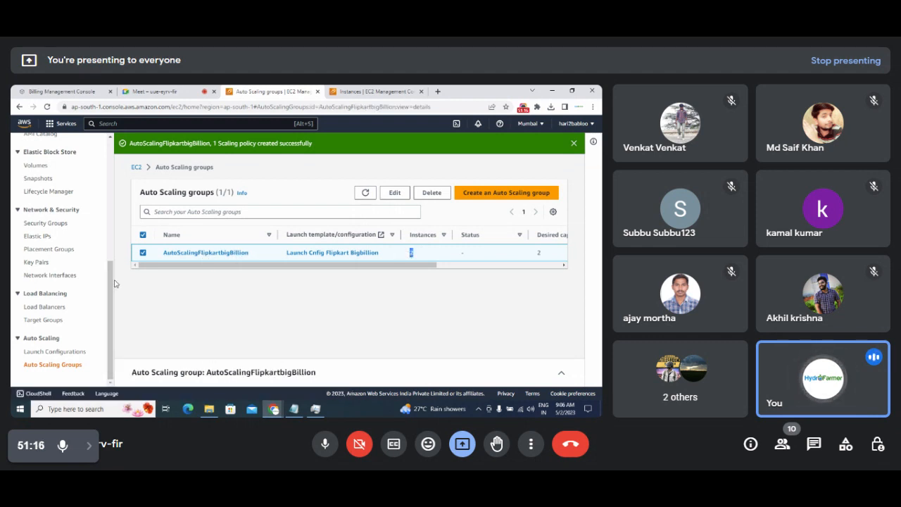
pyautogui.moveTo(111, 279); pyautogui.dragTo(110, 172)
pyautogui.click(41, 238)
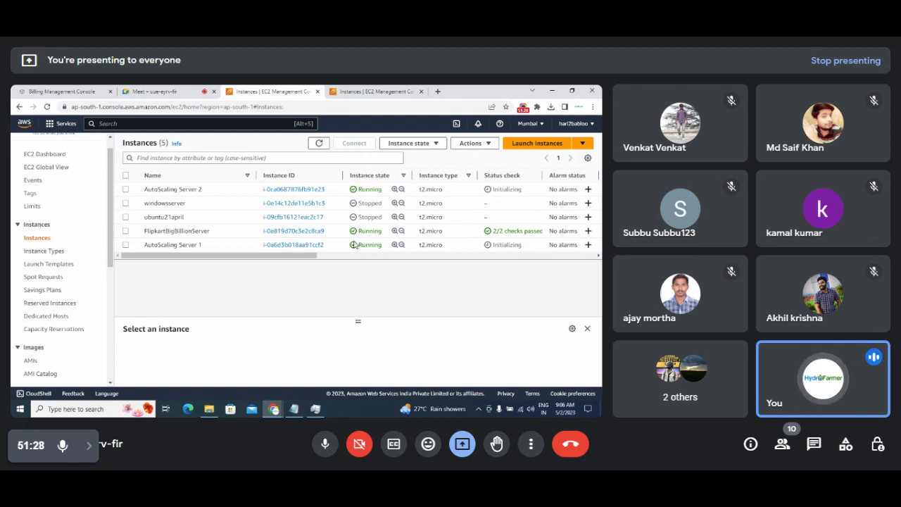
pyautogui.click(319, 144)
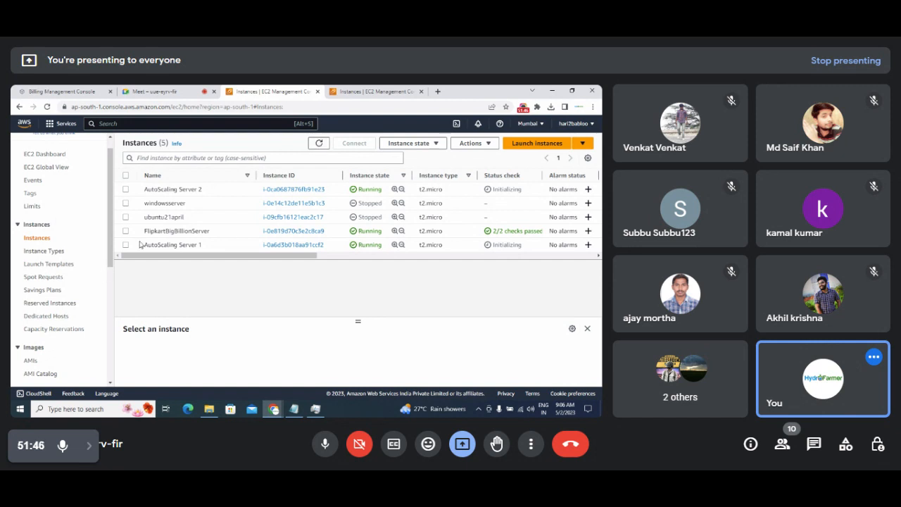
pyautogui.click(319, 144)
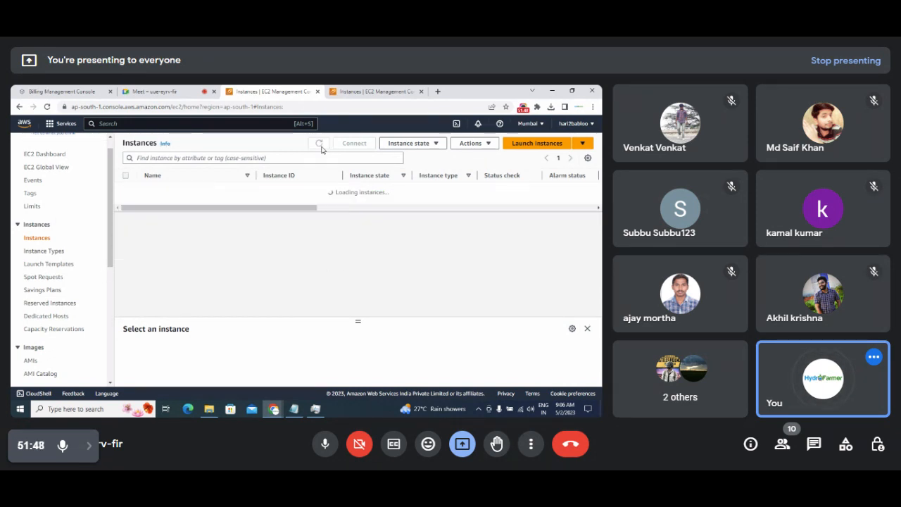
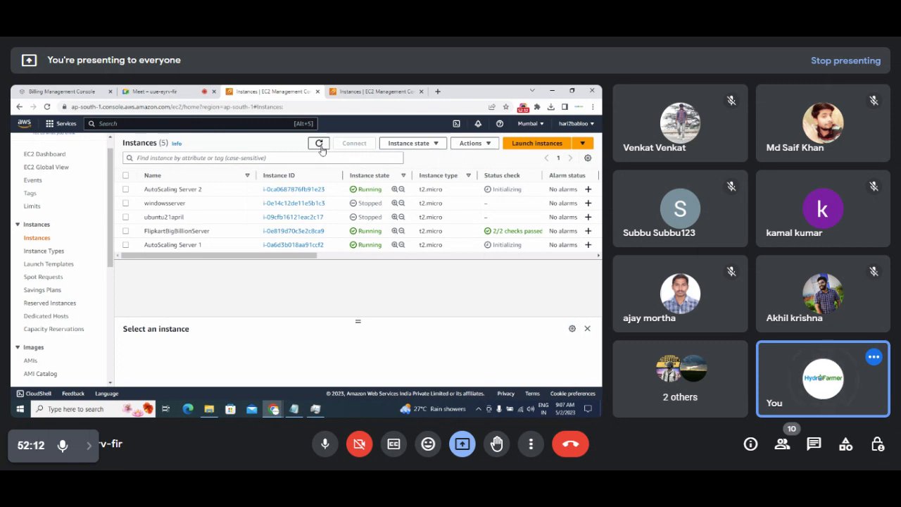
# Refresh the Instances list and open AutoScaling Server 1's summary page (running t2.micro).
pyautogui.click(321, 146)
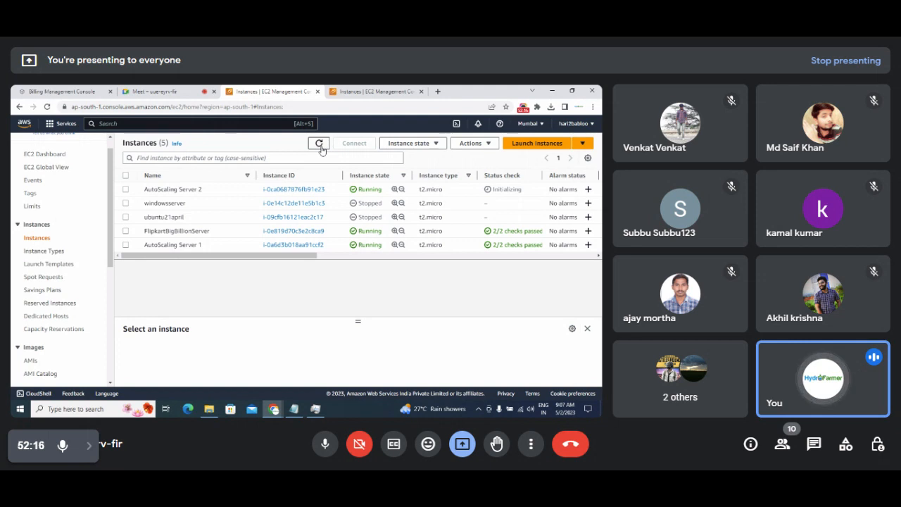
pyautogui.click(320, 146)
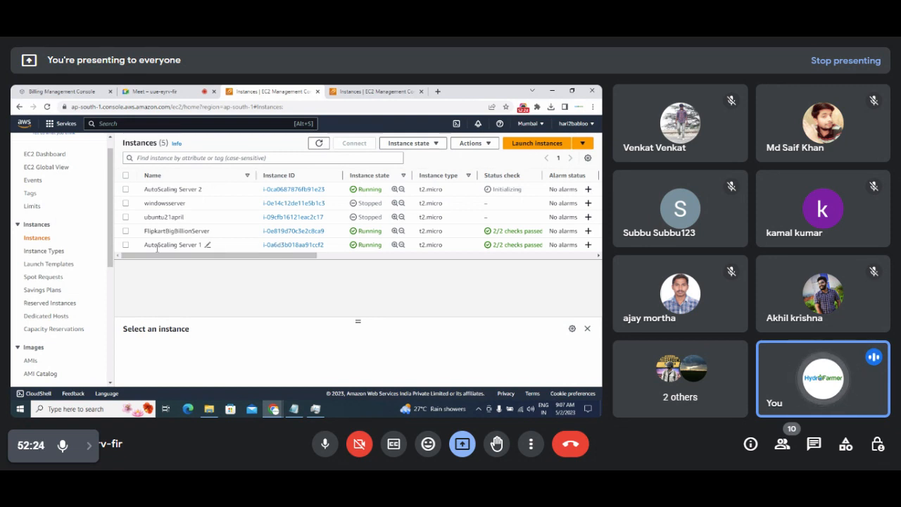
pyautogui.moveTo(143, 244); pyautogui.dragTo(181, 278)
pyautogui.rightClick(182, 277)
pyautogui.click(168, 289)
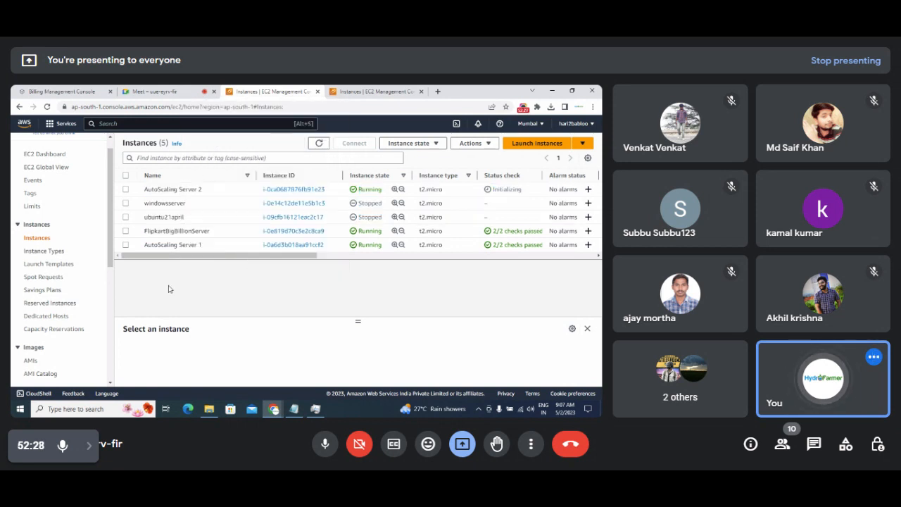
pyautogui.click(292, 245)
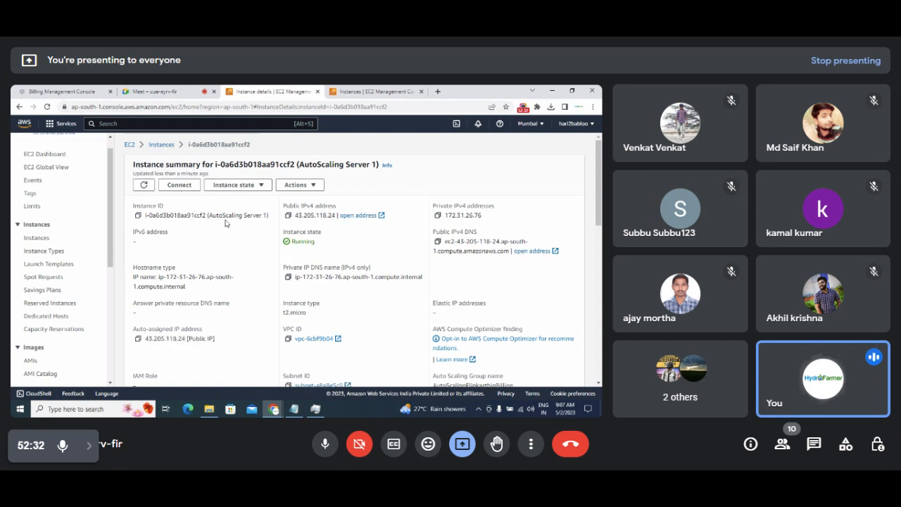
# Copy AutoScaling Server 1's public DNS from the RDP client tab of Connect to instance.
pyautogui.click(180, 185)
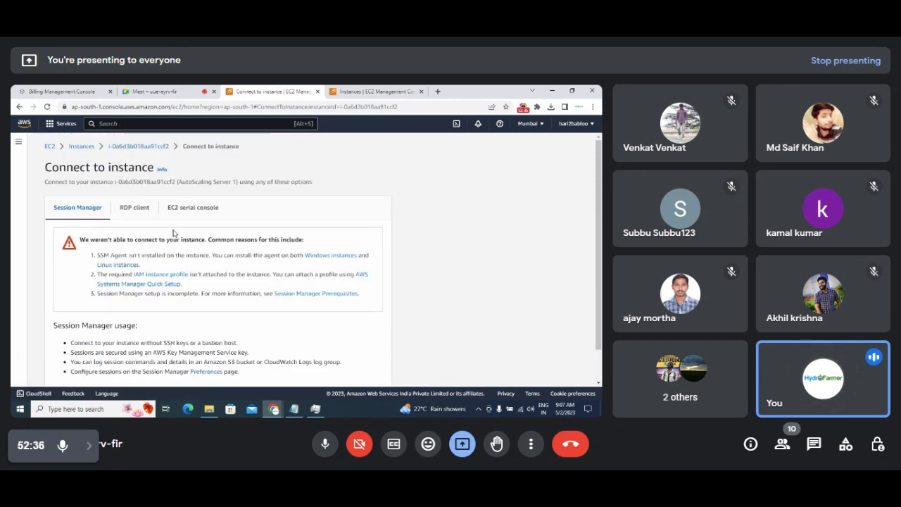
pyautogui.click(141, 211)
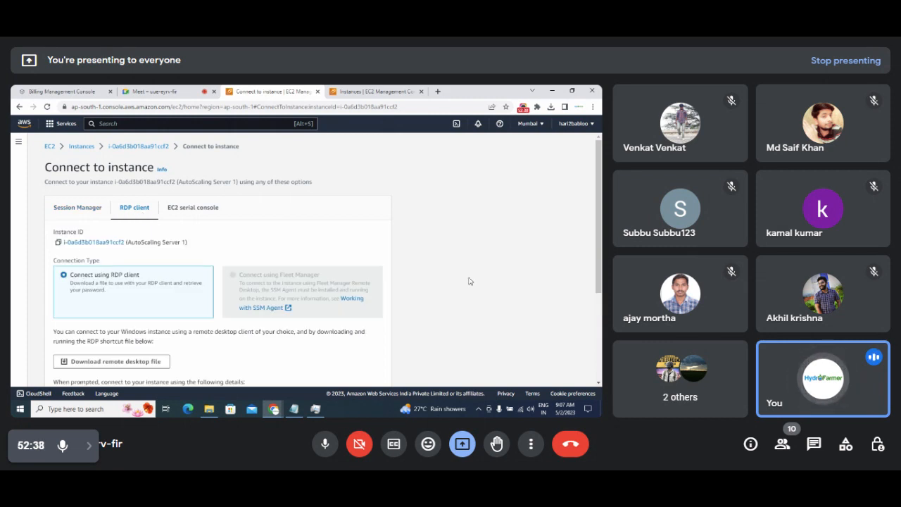
pyautogui.scroll(-3, 292, 300)
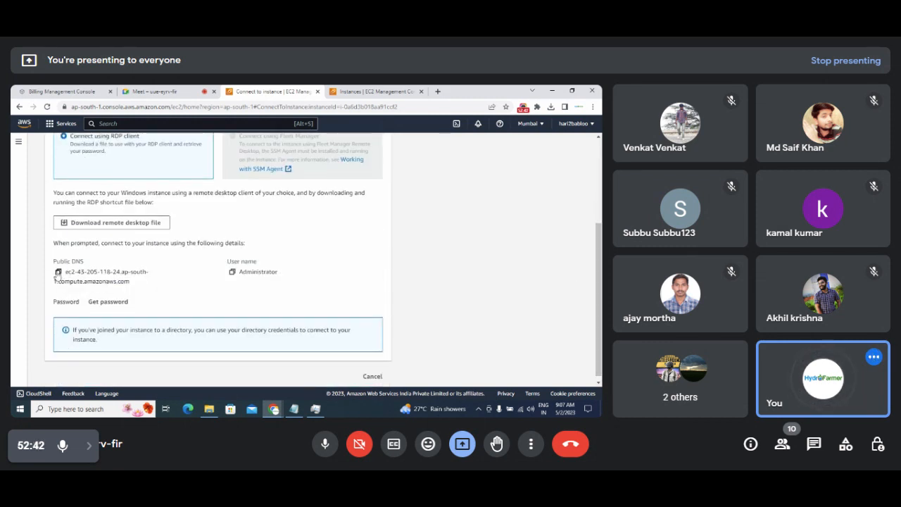
pyautogui.click(58, 273)
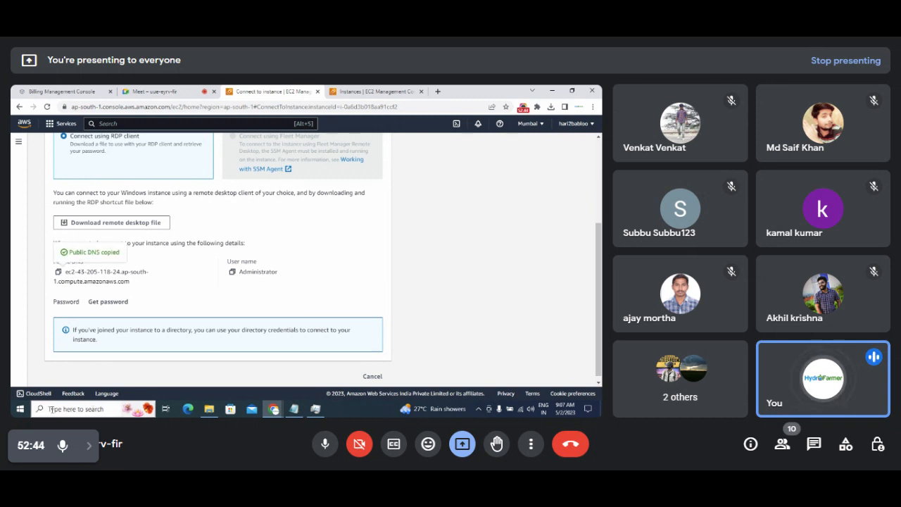
pyautogui.click(73, 409)
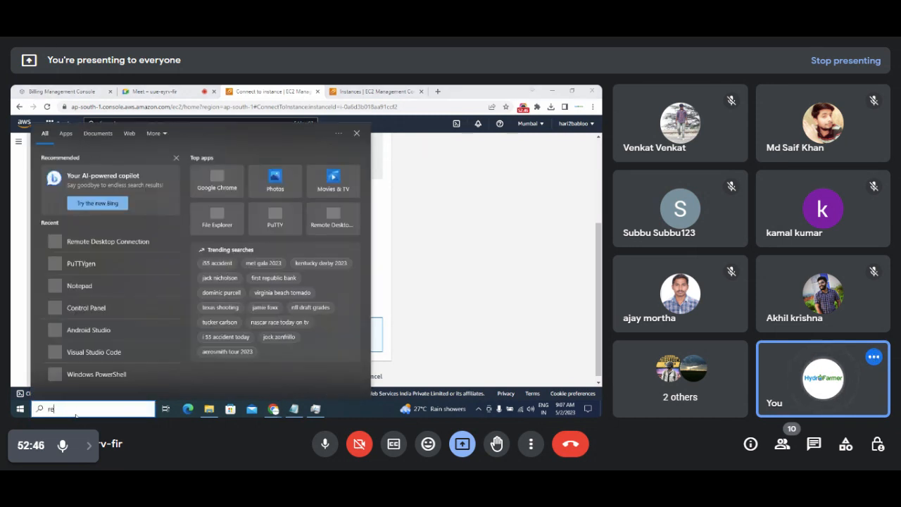
# Launch Remote Desktop Connection, connect to the copied DNS, and enter Administrator as user name.
pyautogui.write('remote')
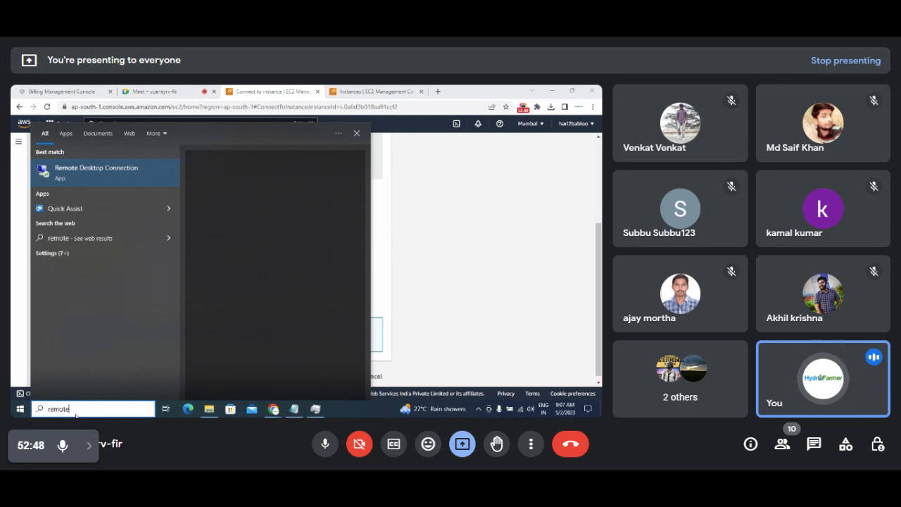
pyautogui.click(71, 176)
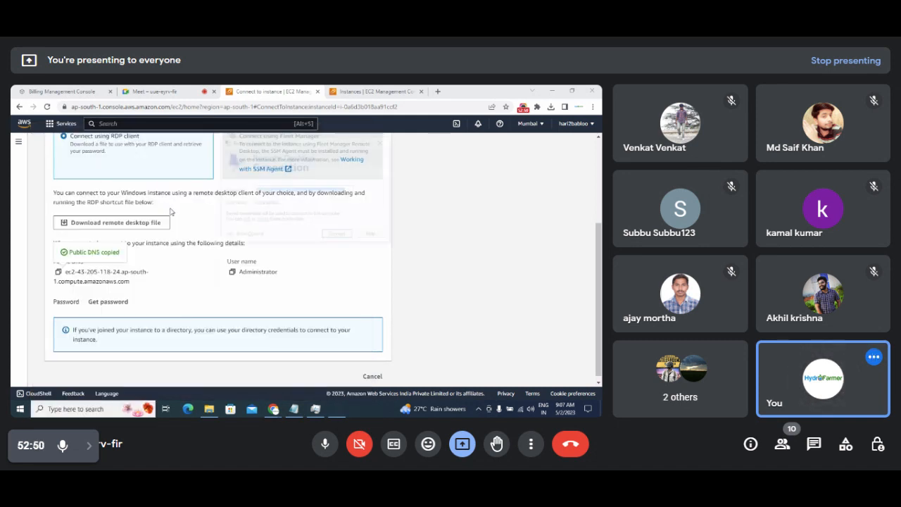
pyautogui.hotkey('ctrl', 'v')
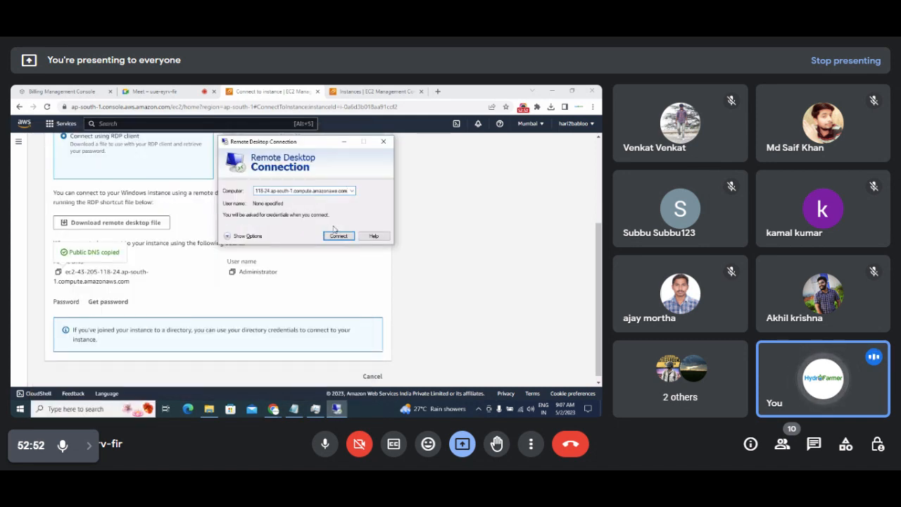
pyautogui.click(338, 235)
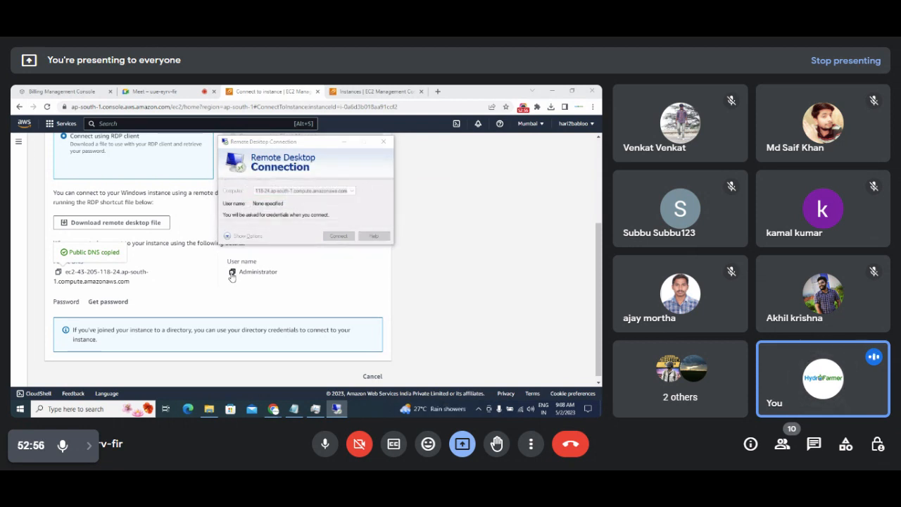
pyautogui.click(233, 274)
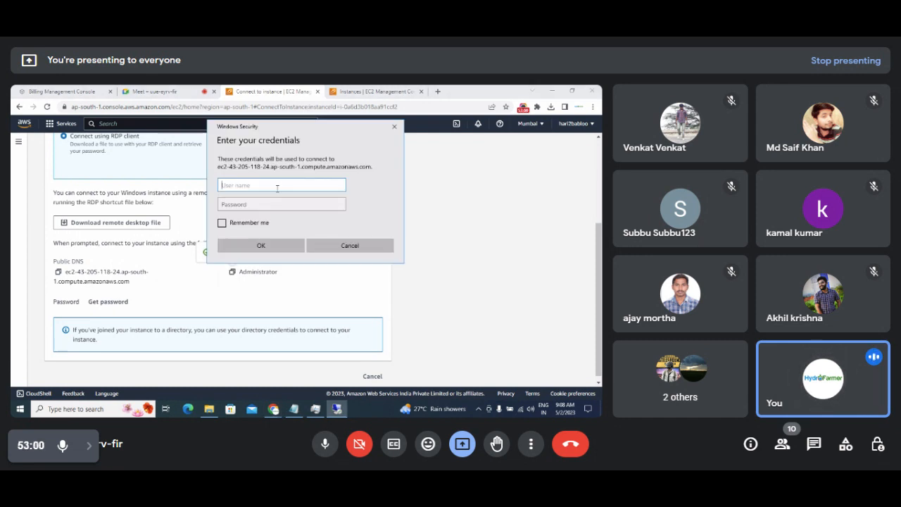
pyautogui.hotkey('ctrl', 'v')
# Try Get password on the connection page, then bring up the Notepad notes.
pyautogui.click(165, 312)
pyautogui.click(107, 301)
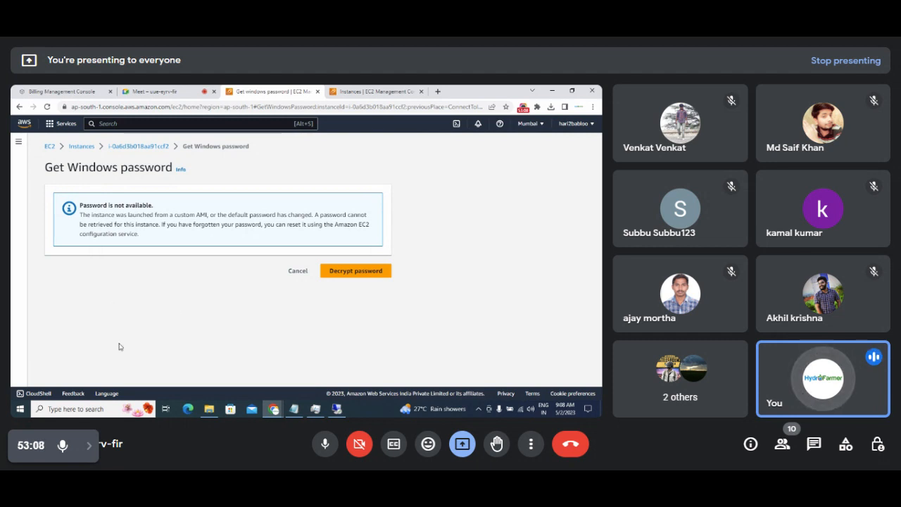
pyautogui.click(130, 147)
pyautogui.rightClick(129, 147)
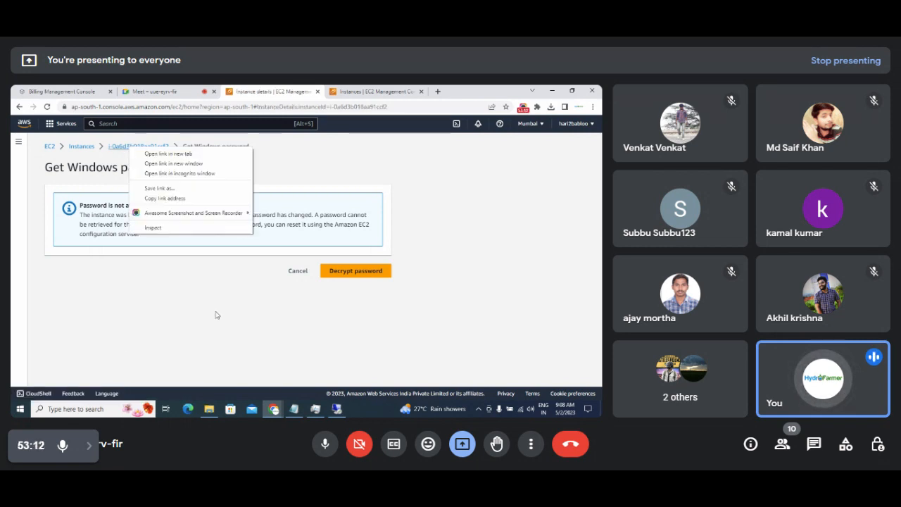
pyautogui.click(294, 409)
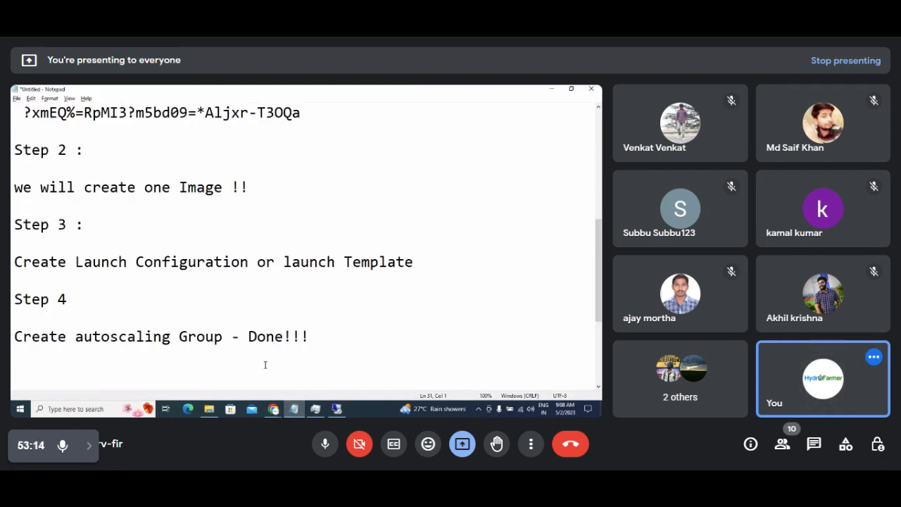
# Select the saved password in Notepad's Step1 notes, excluding the trailing space, then minimize Notepad.
pyautogui.click(327, 202)
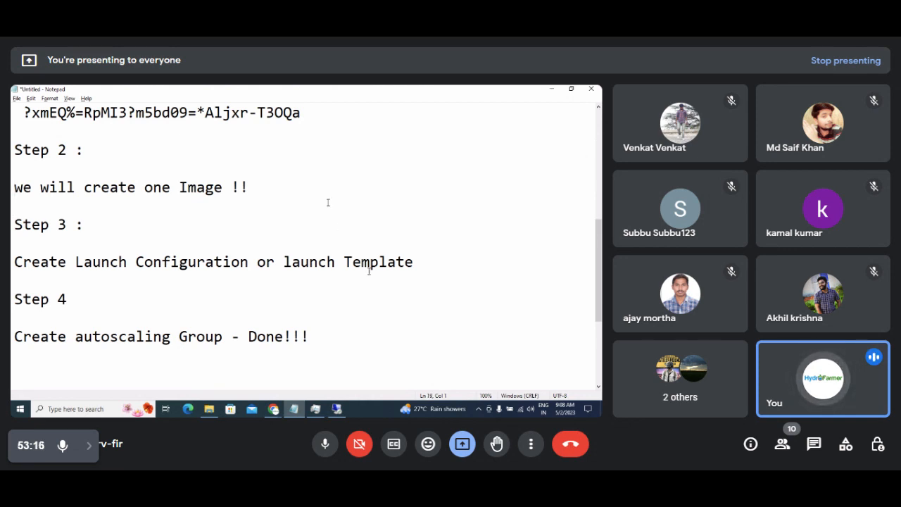
pyautogui.scroll(4, 328, 203)
pyautogui.click(327, 203)
pyautogui.press('Down')
pyautogui.press('Down')
pyautogui.press('Down')
pyautogui.press('Down')
pyautogui.press('Down')
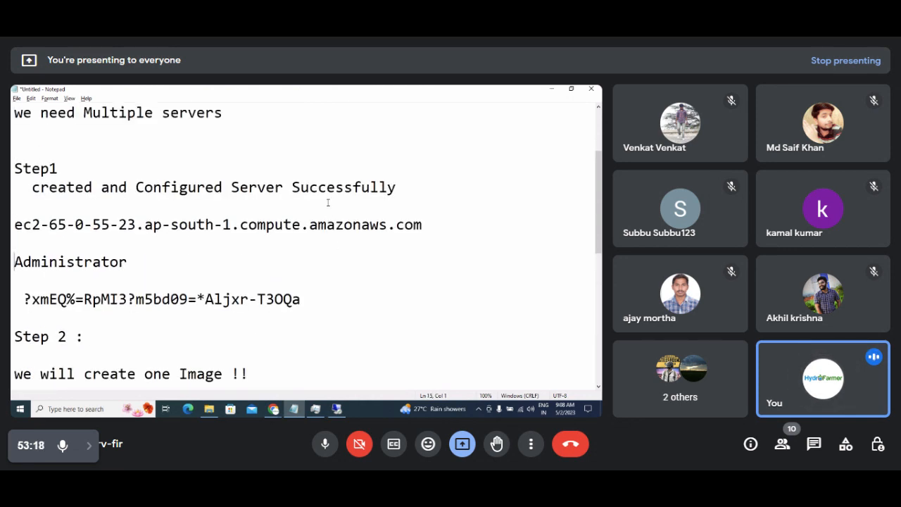
pyautogui.press('Right')
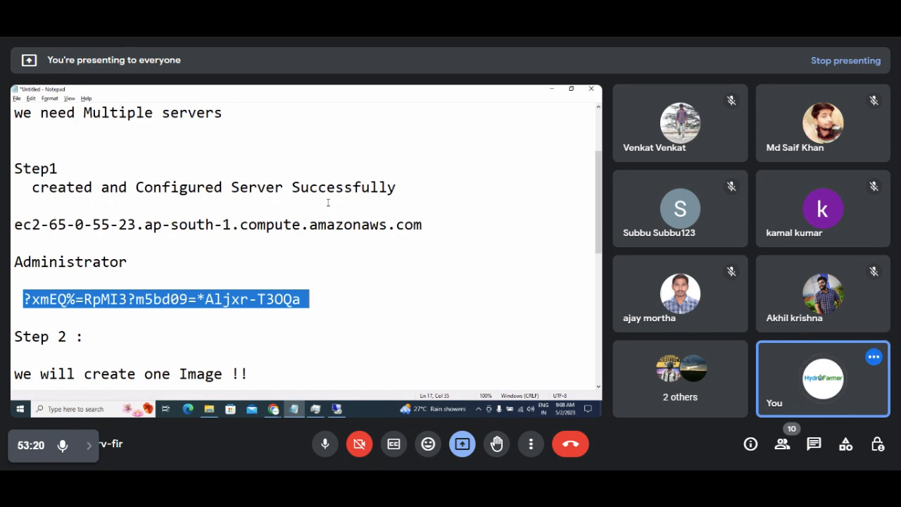
pyautogui.hotkey('shift', 'Left')
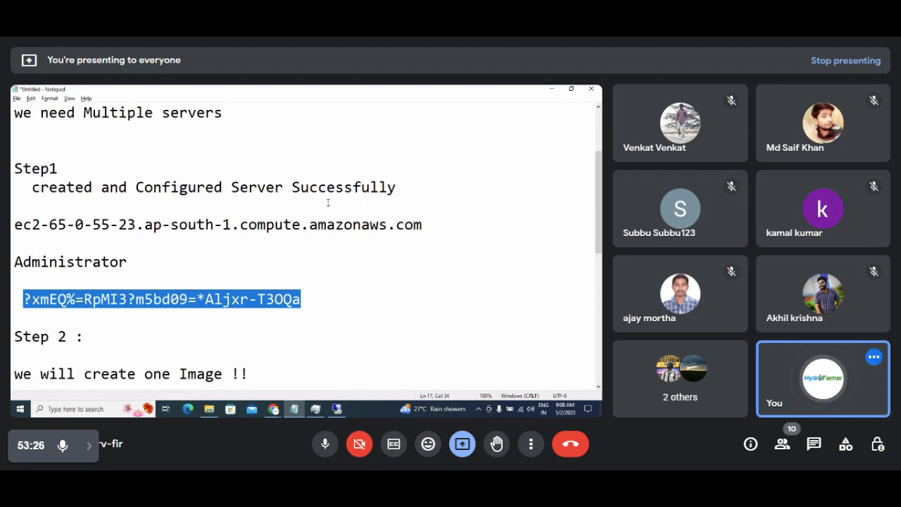
pyautogui.click(552, 88)
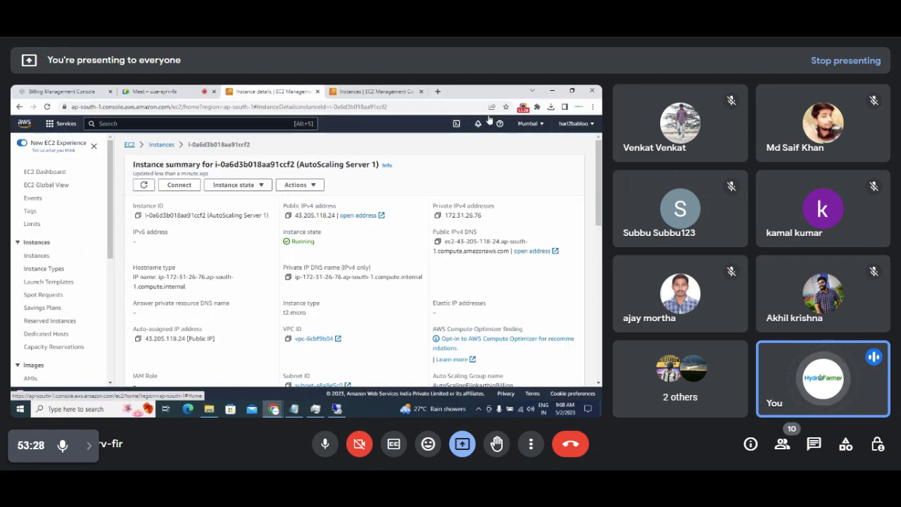
# Open FlipkartBigBillionServer's details and show its RDP client connection options.
pyautogui.click(162, 148)
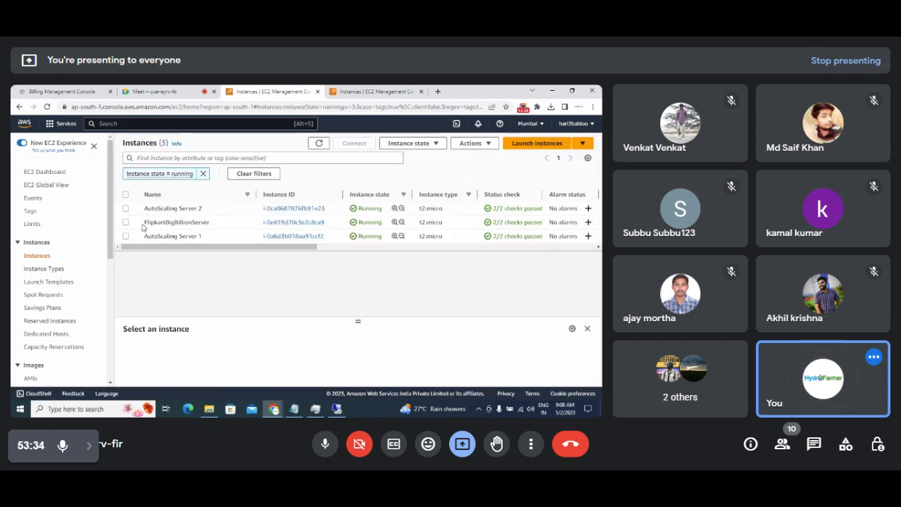
pyautogui.moveTo(144, 223); pyautogui.dragTo(210, 222)
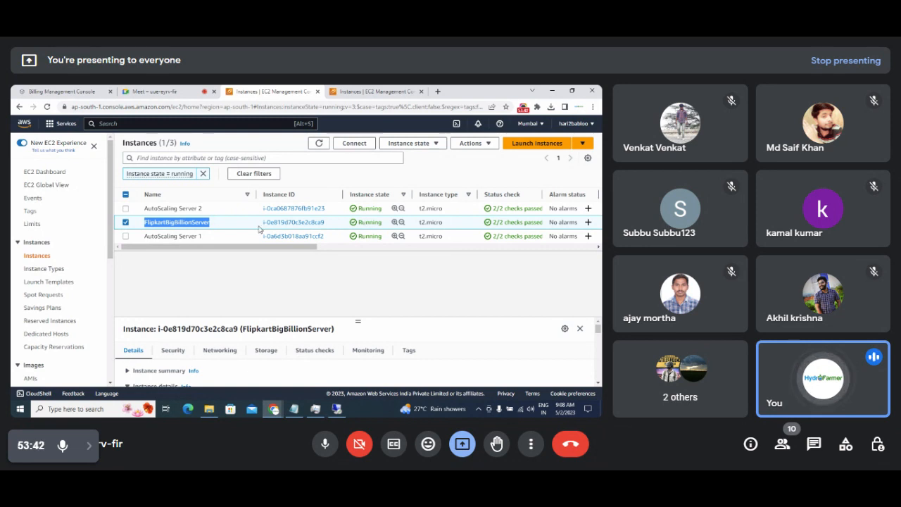
pyautogui.click(306, 224)
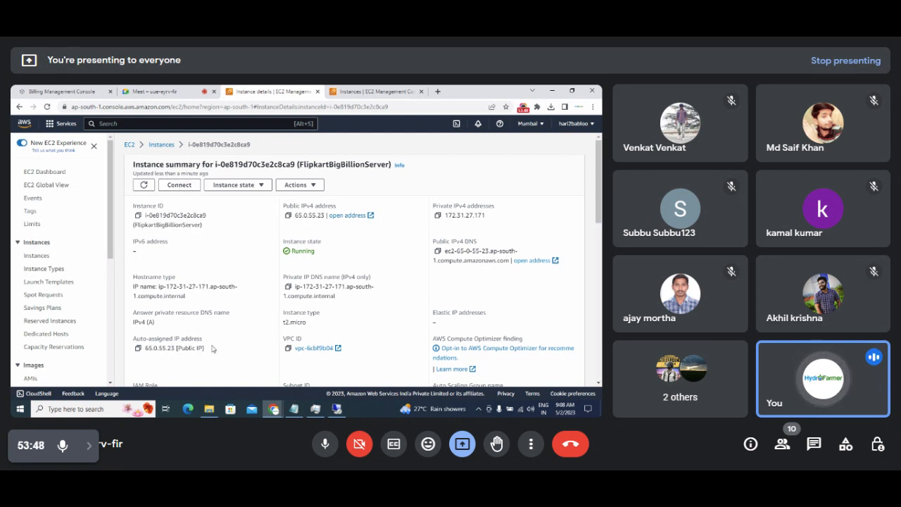
pyautogui.click(175, 189)
pyautogui.click(146, 206)
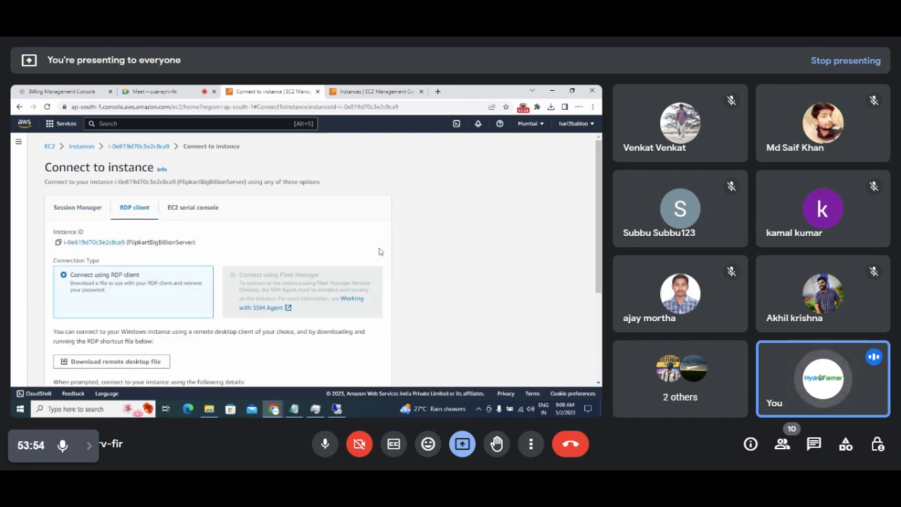
# Decrypt the Administrator password with the flipkartbigbillion key file, copy it, and return to Instances.
pyautogui.moveTo(597, 191); pyautogui.dragTo(596, 280)
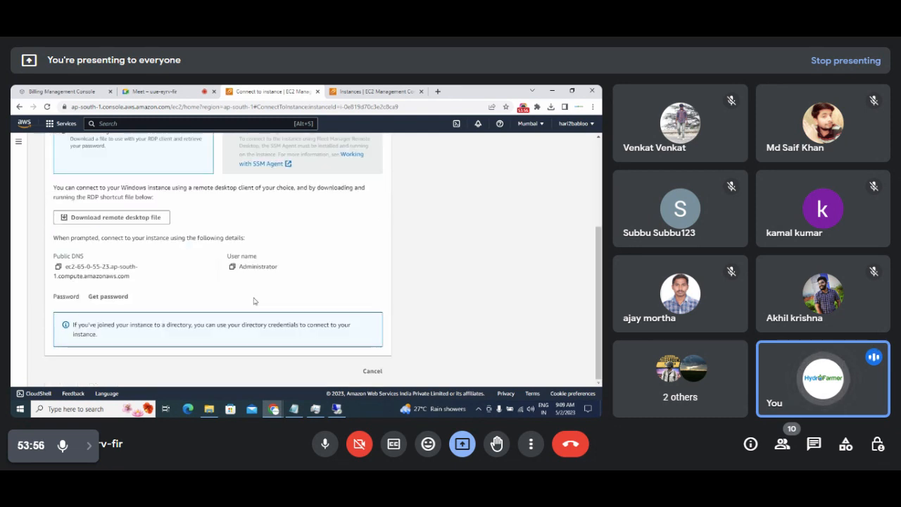
pyautogui.click(96, 297)
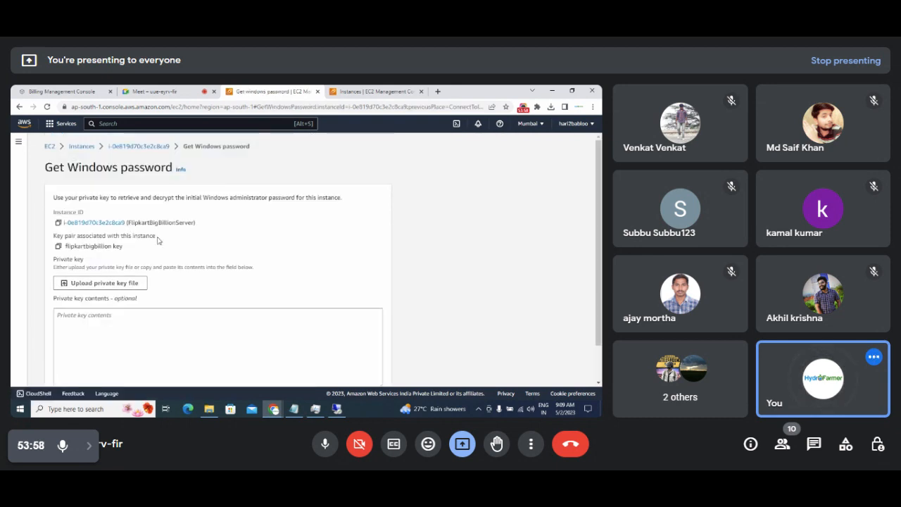
pyautogui.click(103, 283)
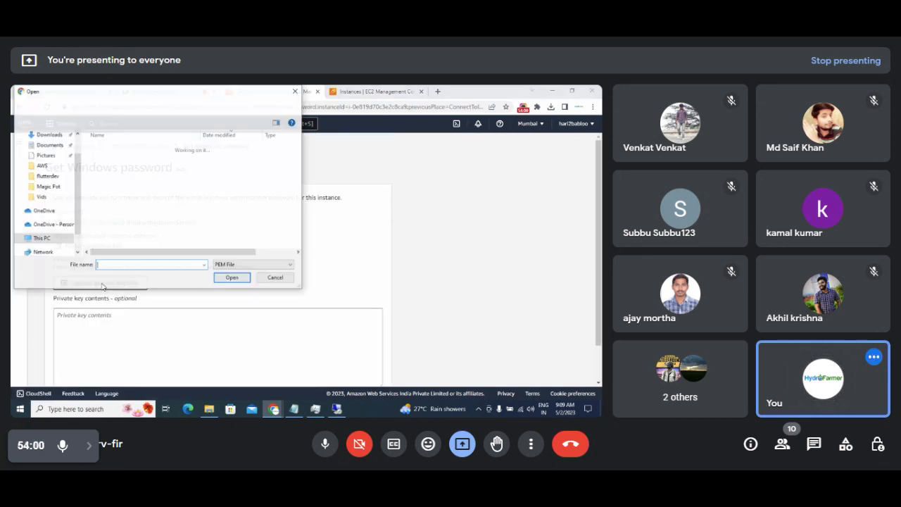
pyautogui.click(139, 161)
pyautogui.click(232, 277)
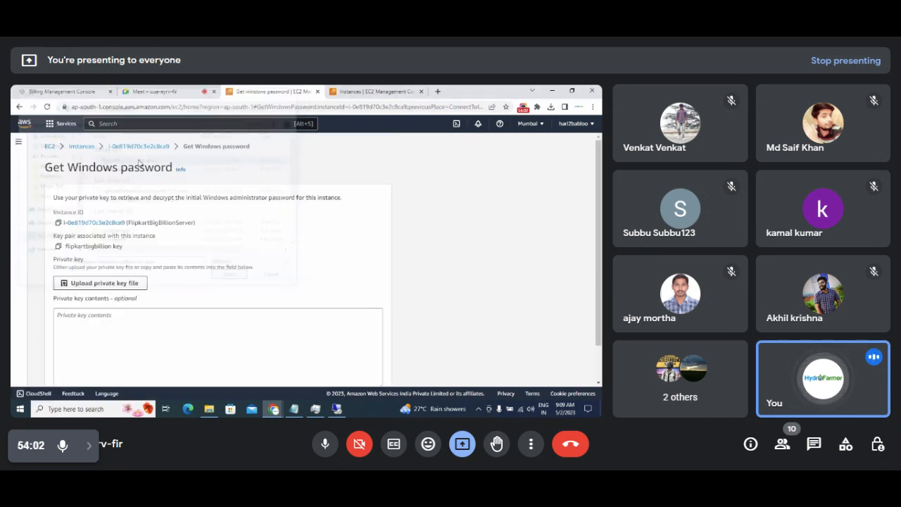
pyautogui.scroll(-2, 355, 380)
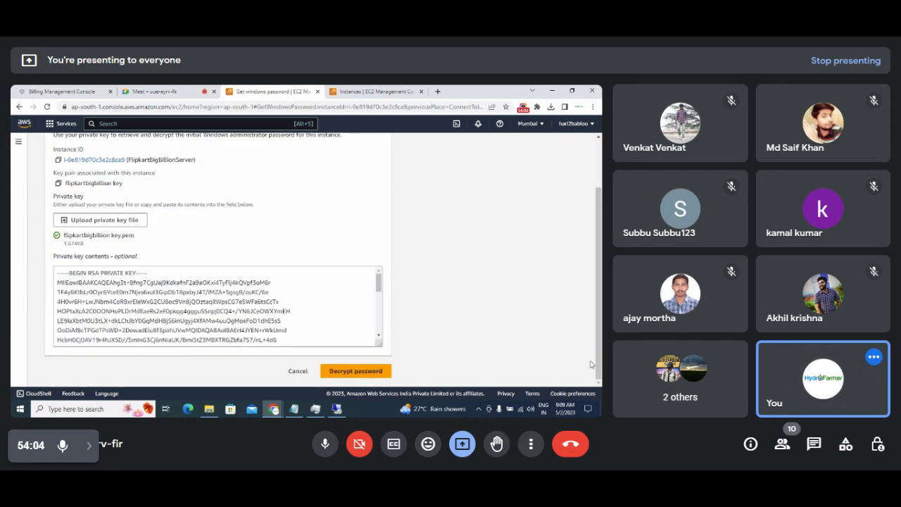
pyautogui.click(354, 371)
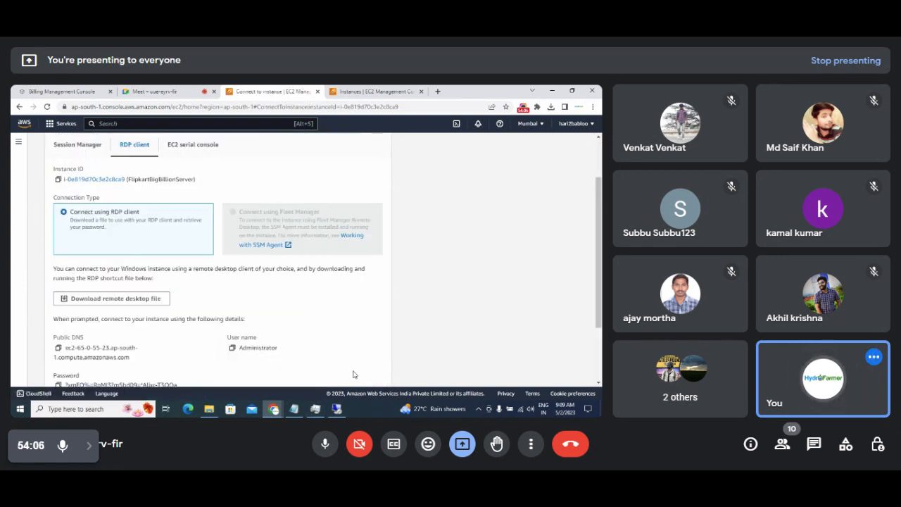
pyautogui.scroll(-2, 80, 358)
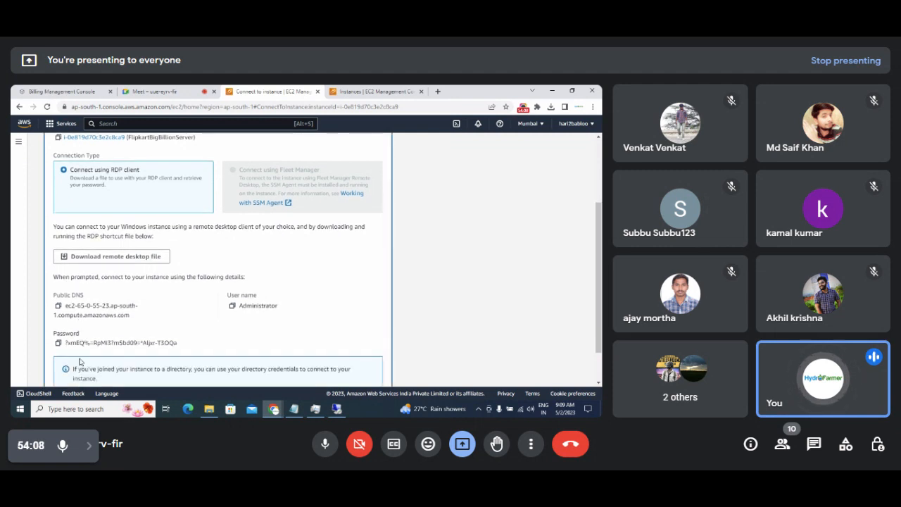
pyautogui.click(58, 315)
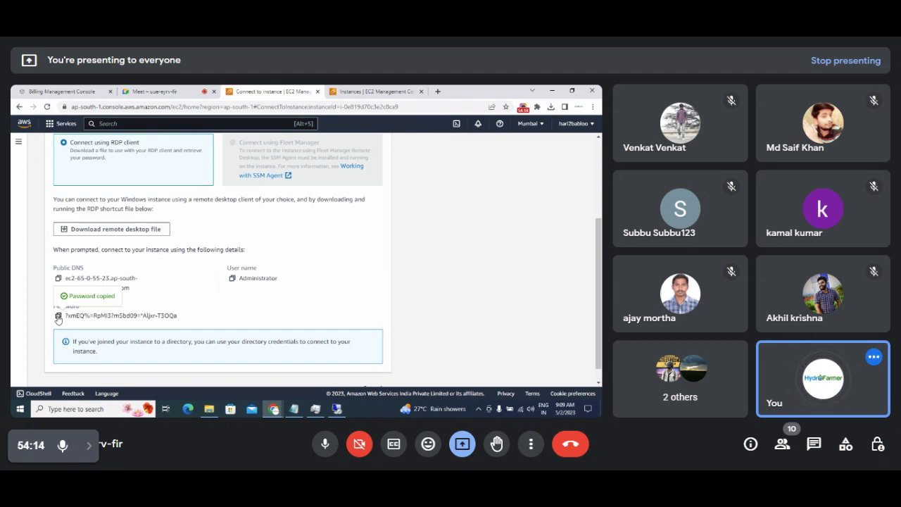
pyautogui.click(344, 90)
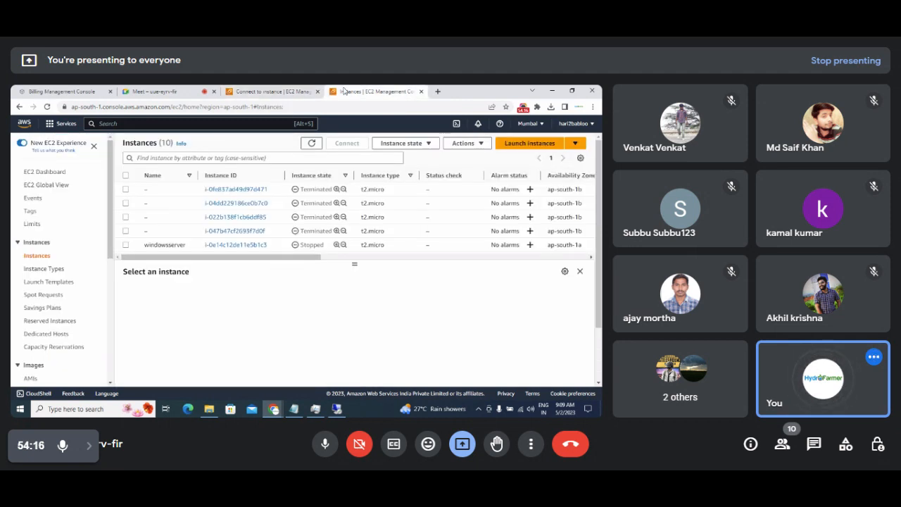
# Refresh instances, widen the Name column, and copy AutoScaling Server 1's public IPv4 DNS.
pyautogui.click(312, 144)
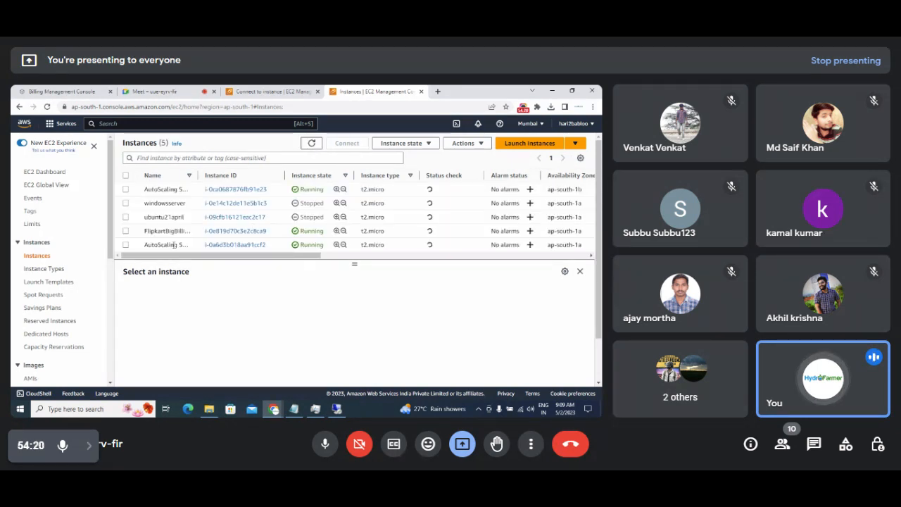
pyautogui.moveTo(197, 175); pyautogui.dragTo(276, 176)
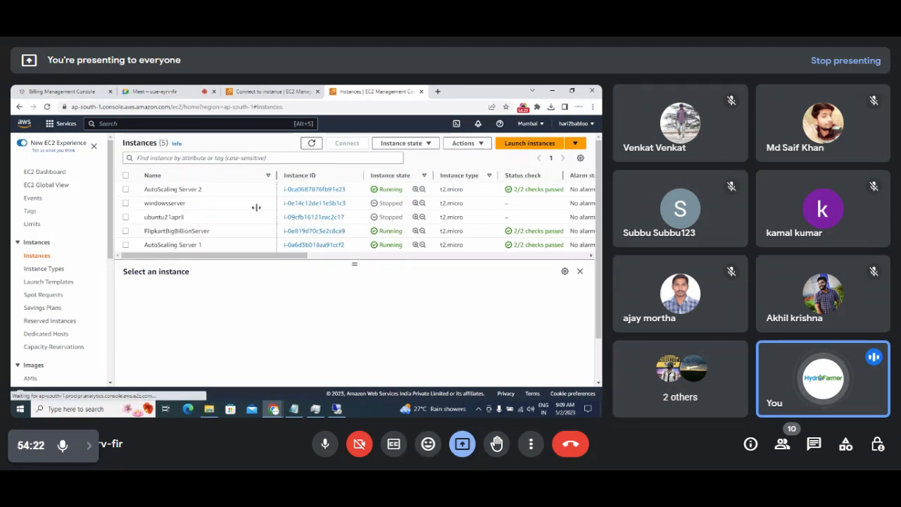
pyautogui.click(302, 246)
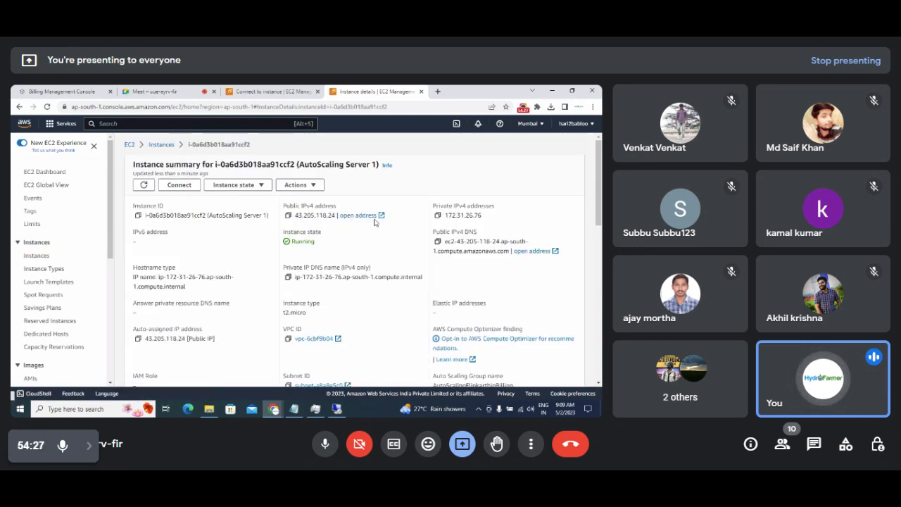
pyautogui.click(437, 242)
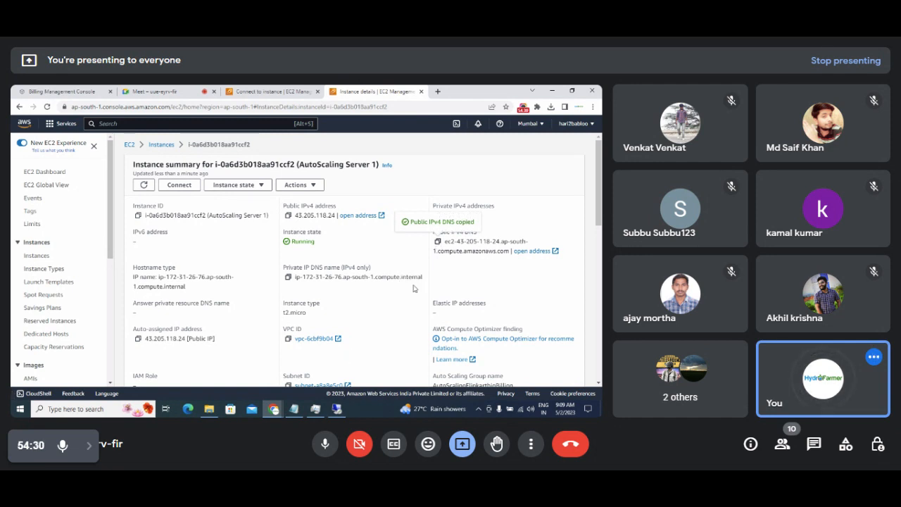
# Replace the Remote Desktop computer address with the copied DNS, connect, and enter Administrator.
pyautogui.click(337, 408)
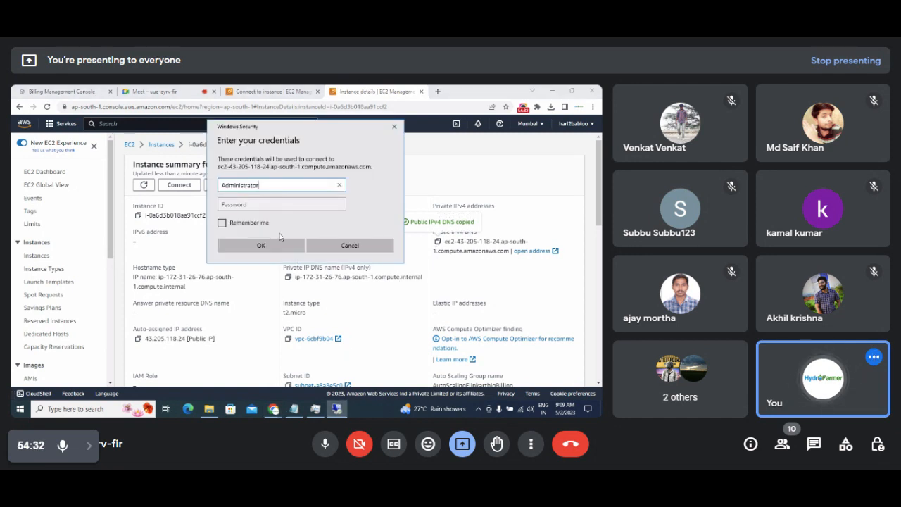
pyautogui.click(281, 244)
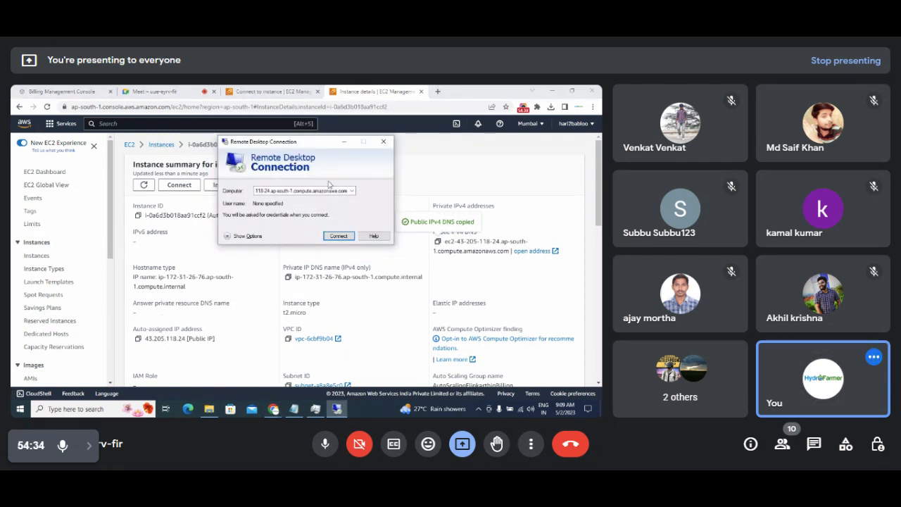
pyautogui.click(437, 243)
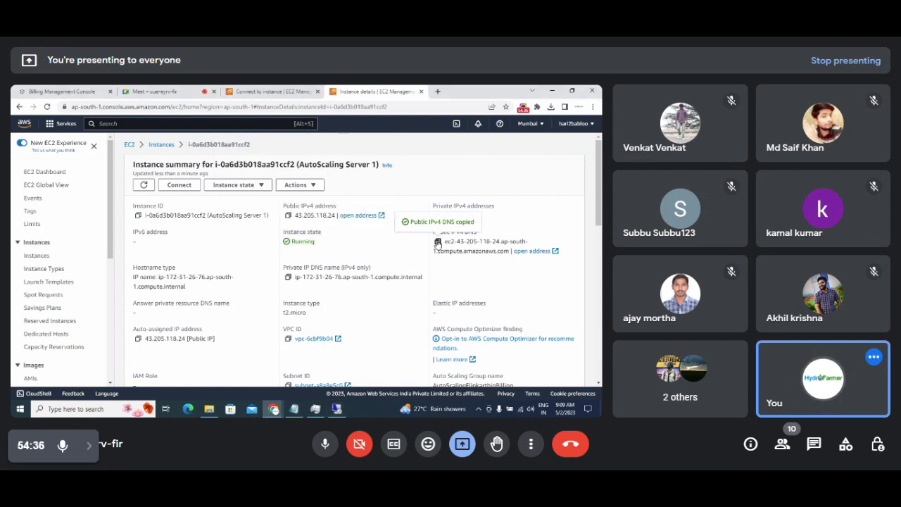
pyautogui.hotkey('alt', 'Tab')
pyautogui.doubleClick(294, 189)
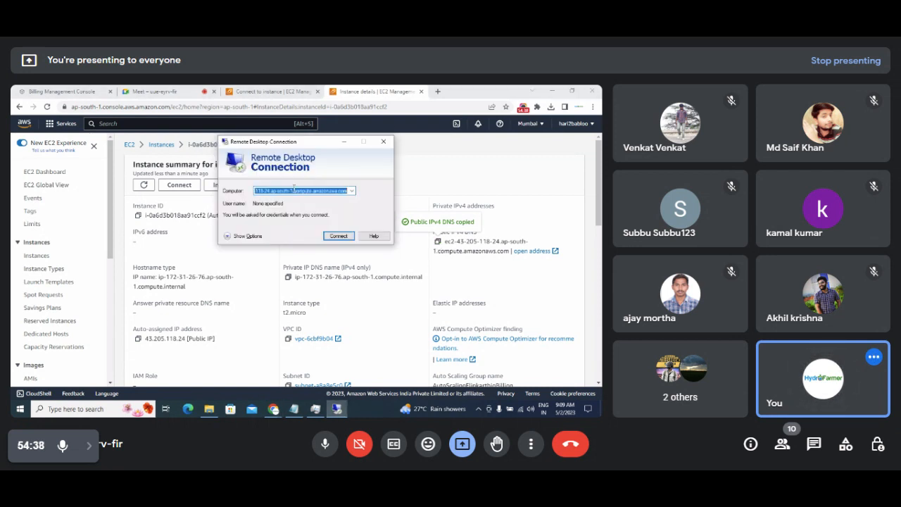
pyautogui.hotkey('ctrl', 'v')
pyautogui.click(336, 237)
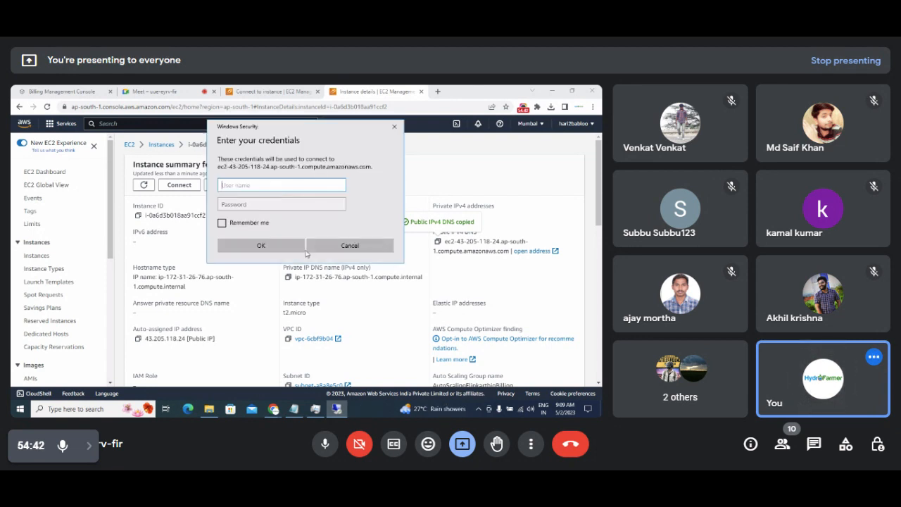
pyautogui.write('Admin')
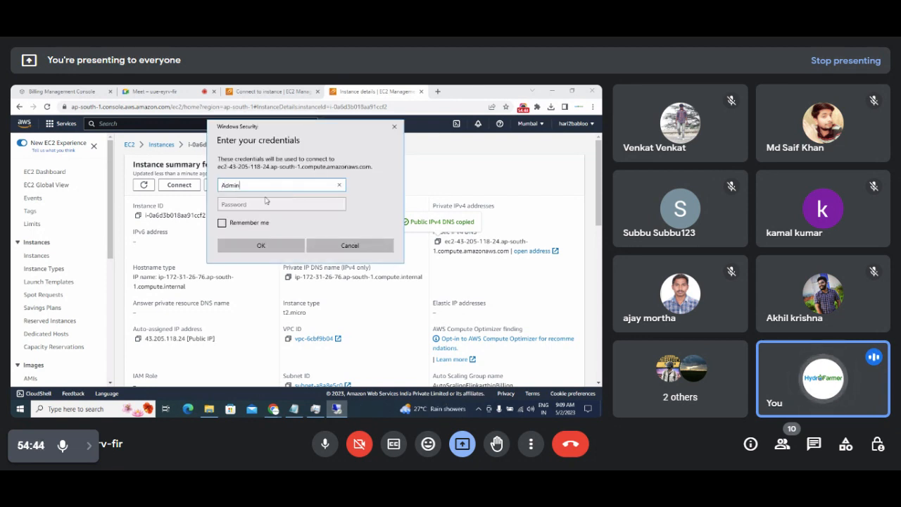
pyautogui.write('istrator')
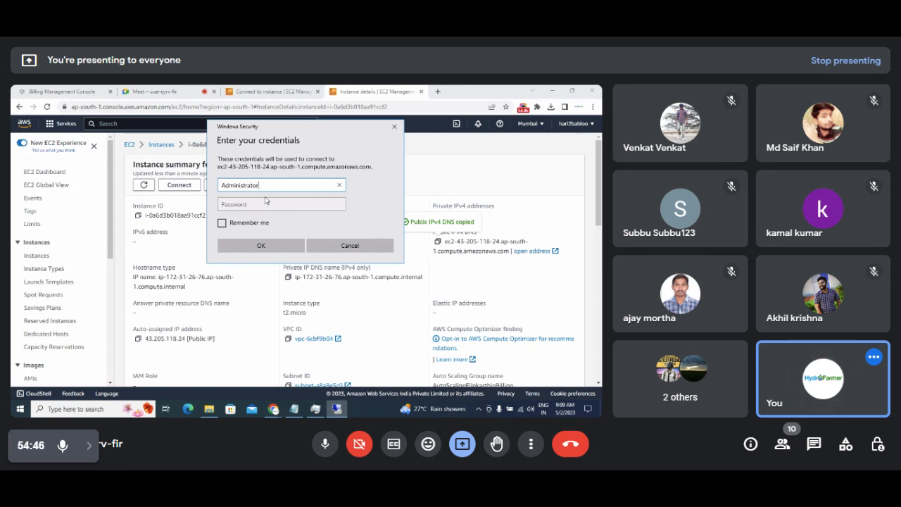
# Paste the decrypted administrator password into the credential prompt and submit it.
pyautogui.click(240, 205)
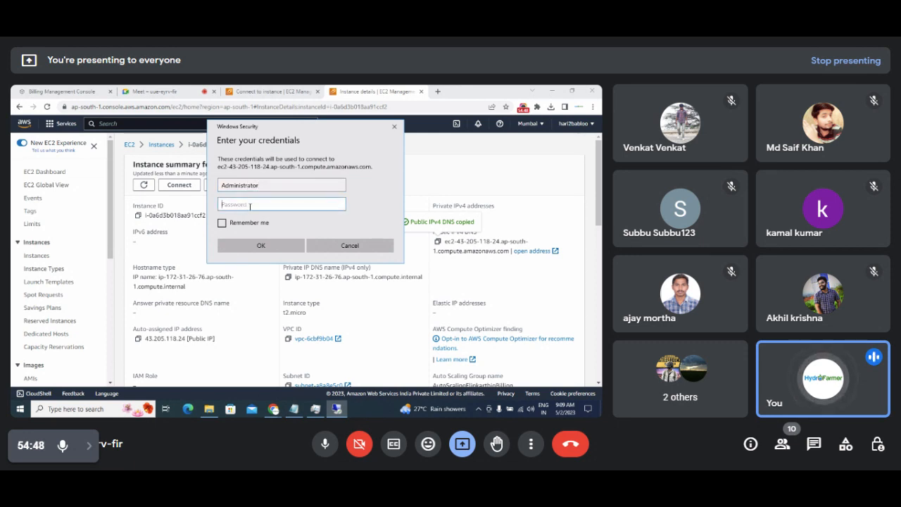
pyautogui.hotkey('ctrl', 'v')
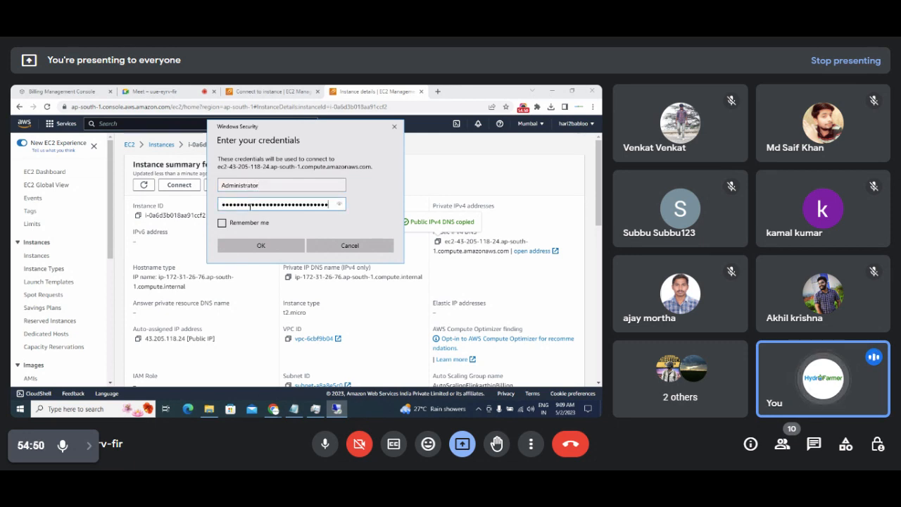
pyautogui.click(252, 247)
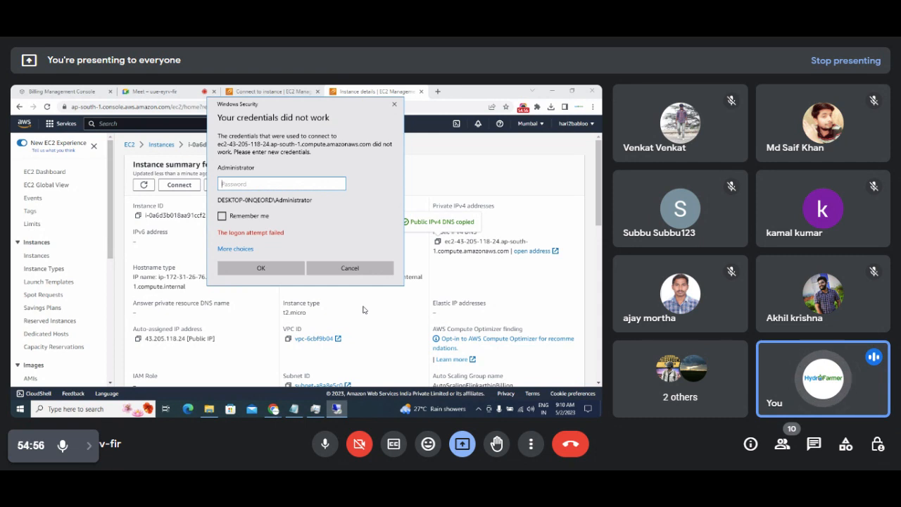
# Recopy the decrypted password from AWS, retry the login, and accept the certificate warning.
pyautogui.click(350, 269)
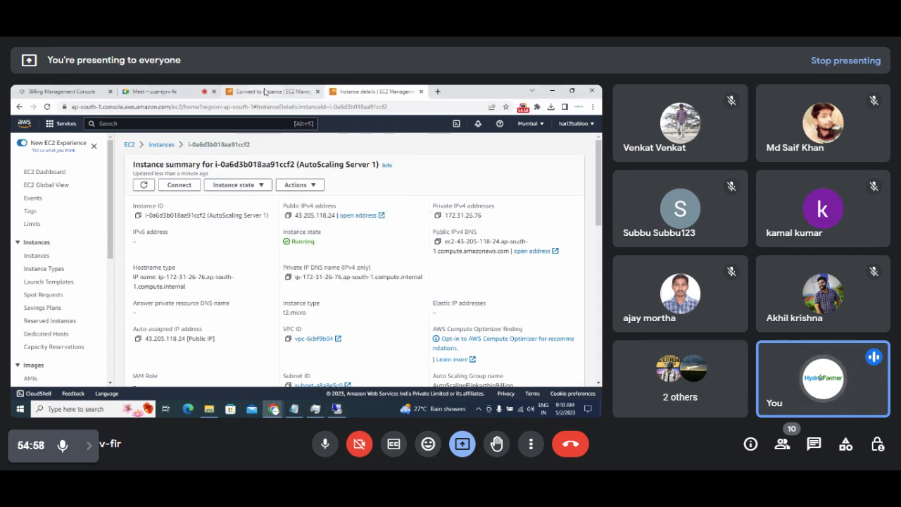
pyautogui.click(264, 92)
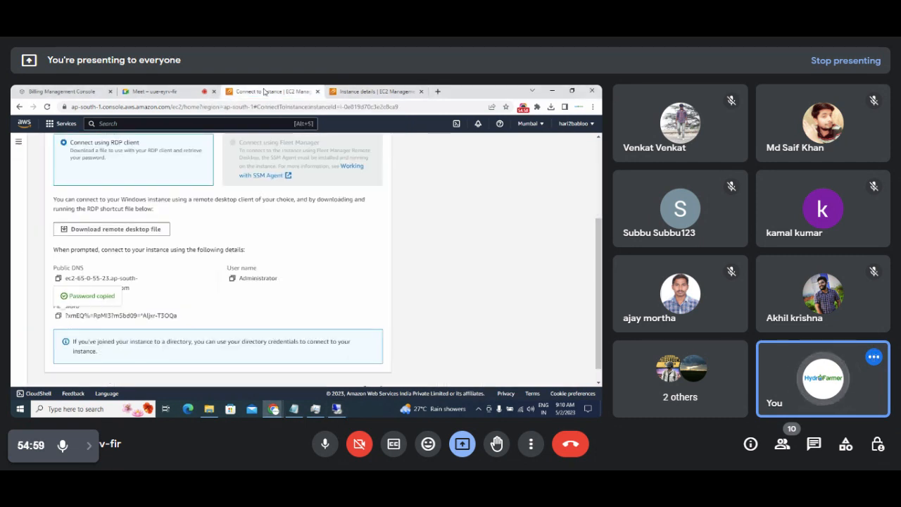
pyautogui.rightClick(59, 316)
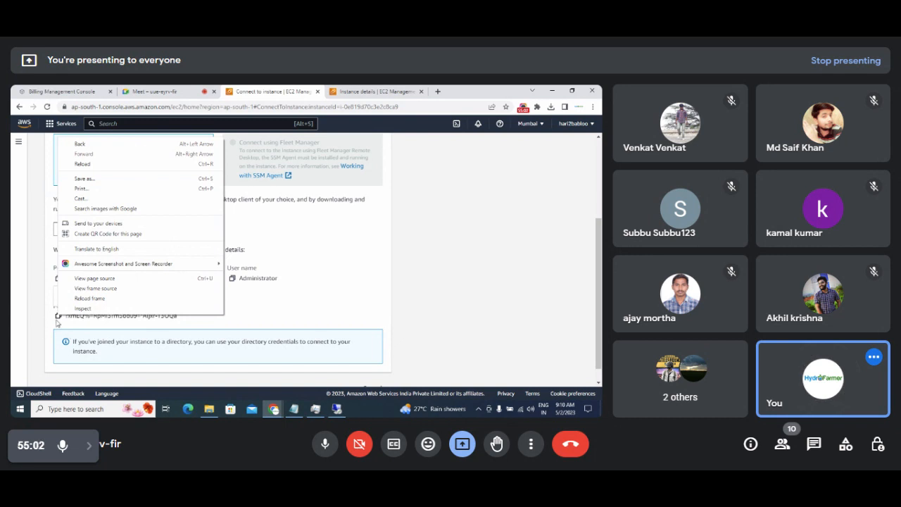
pyautogui.click(58, 317)
pyautogui.hotkey('alt', 'Tab')
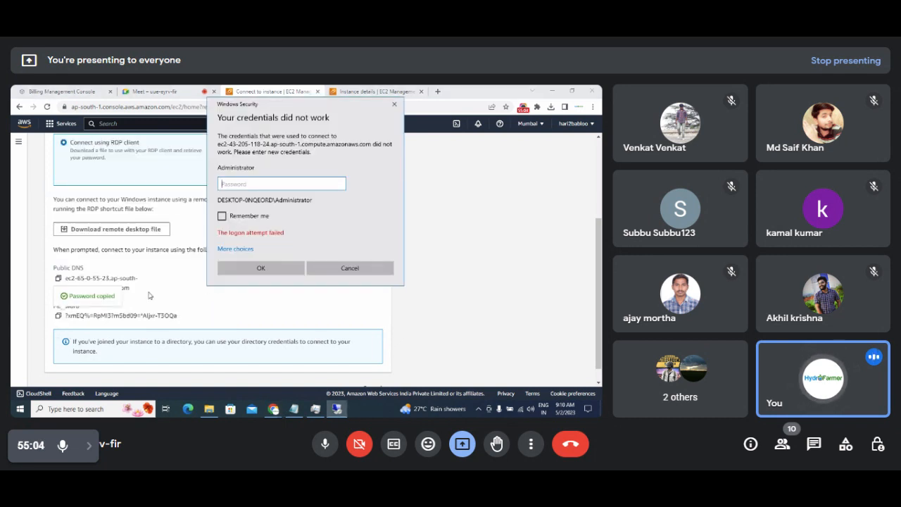
pyautogui.hotkey('ctrl', 'v')
pyautogui.click(274, 266)
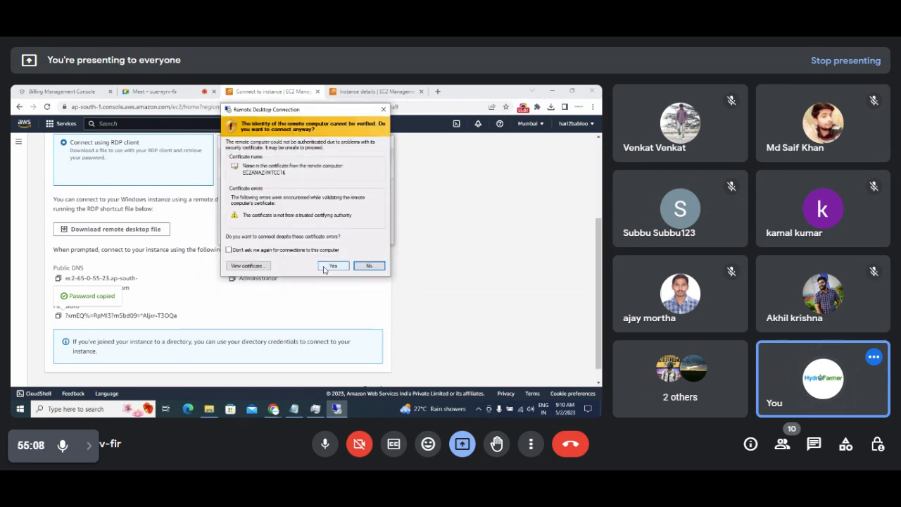
pyautogui.click(324, 270)
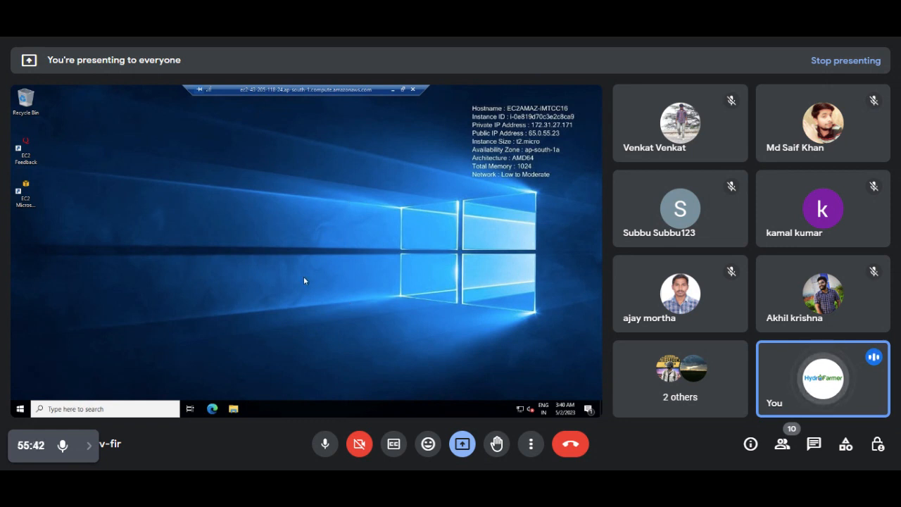
# Launch Task Manager on the remote server with full details and show the CPU performance graph.
pyautogui.rightClick(331, 412)
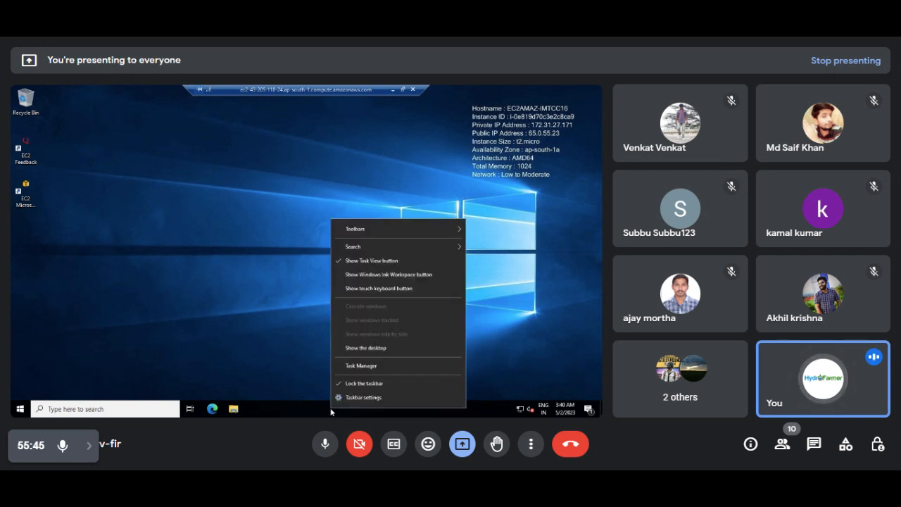
pyautogui.click(356, 365)
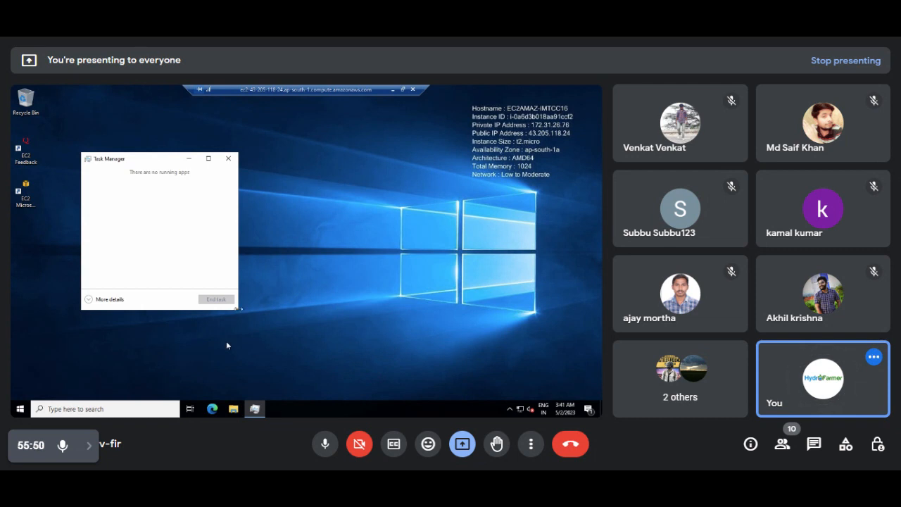
pyautogui.click(99, 299)
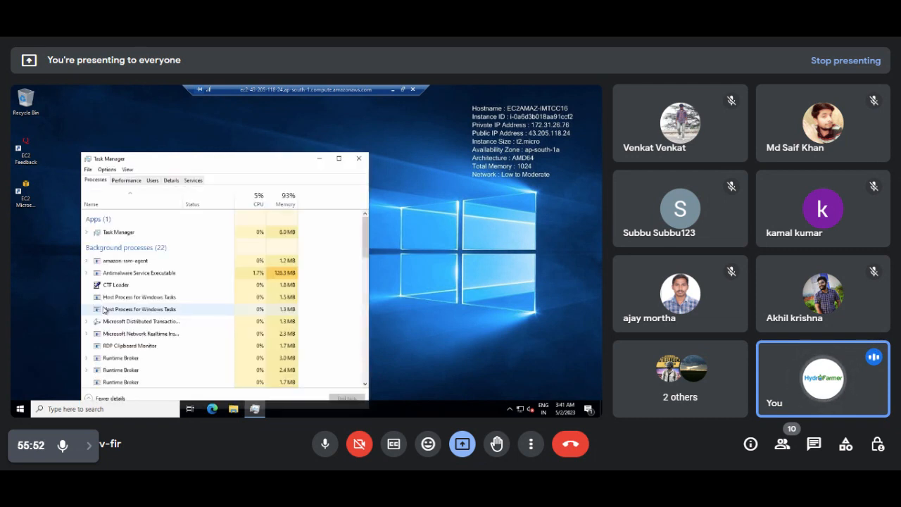
pyautogui.click(126, 181)
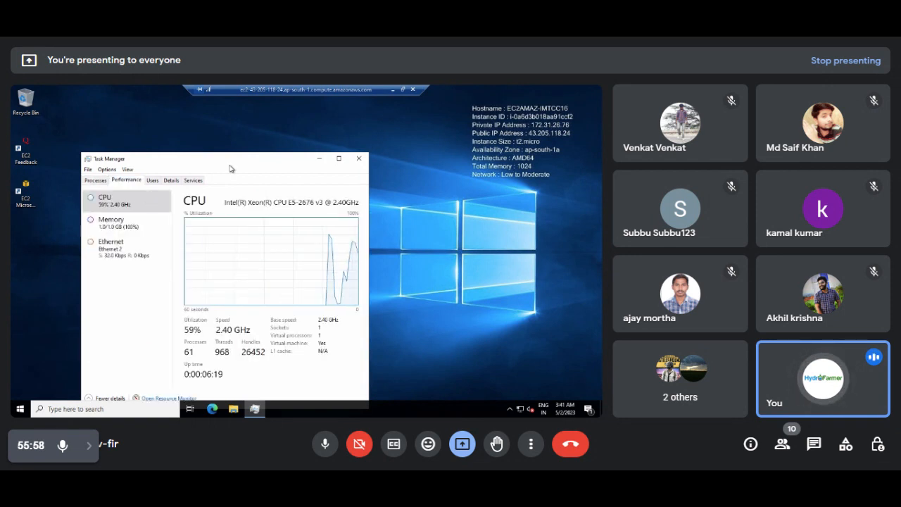
pyautogui.moveTo(248, 164); pyautogui.dragTo(361, 140)
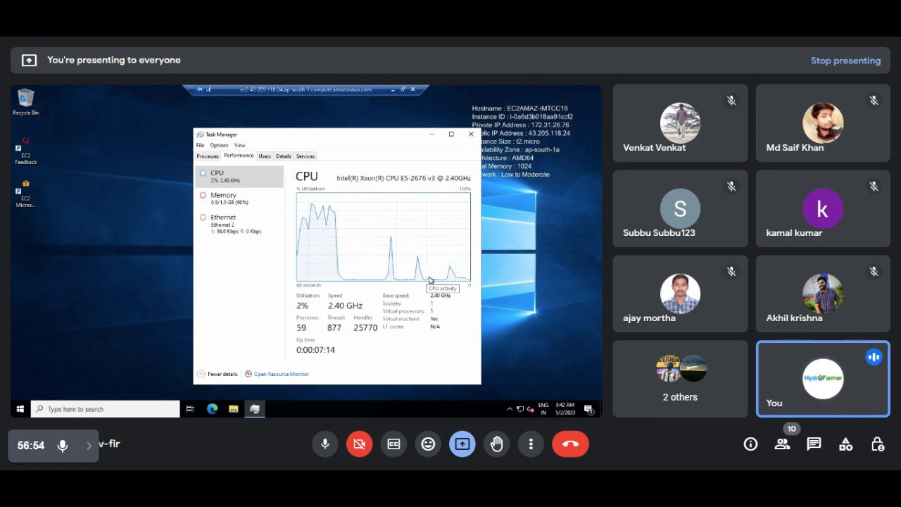
# Stop the FlipkartBigBillionServer instance from the Instances list via Instance state.
pyautogui.click(393, 91)
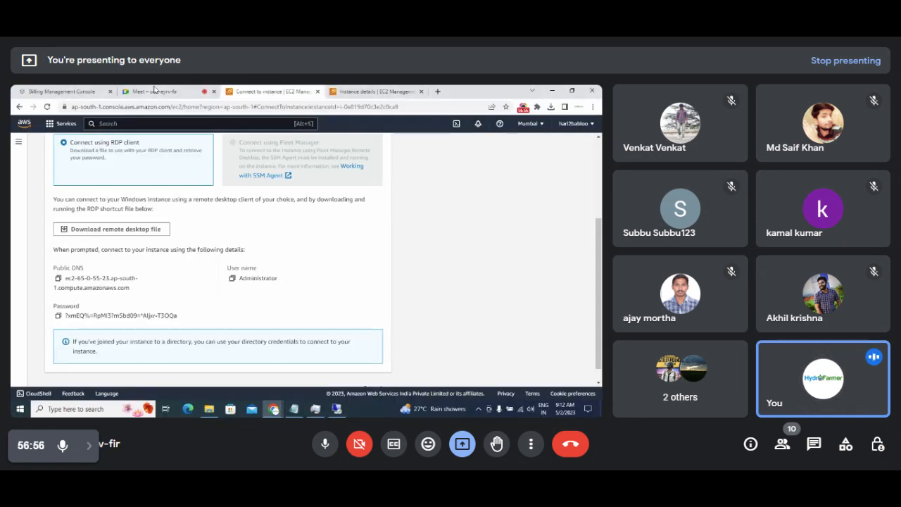
pyautogui.scroll(3, 268, 169)
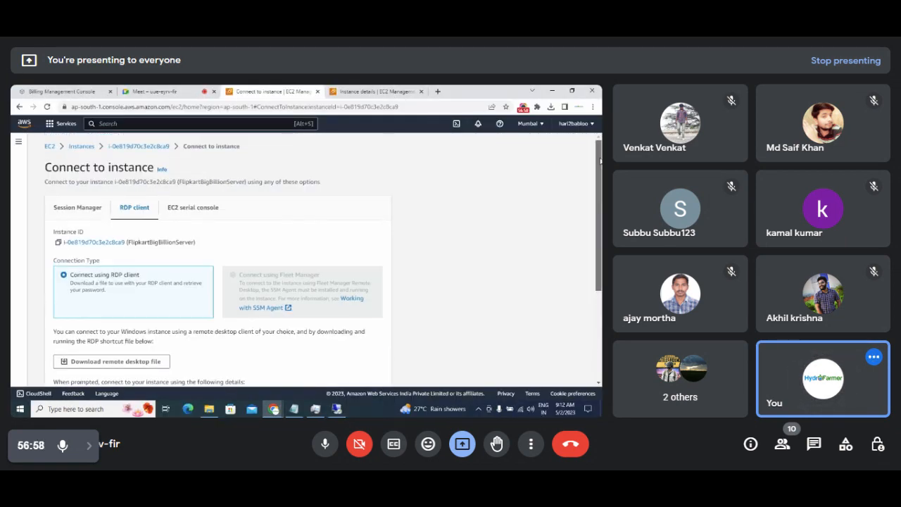
pyautogui.click(78, 146)
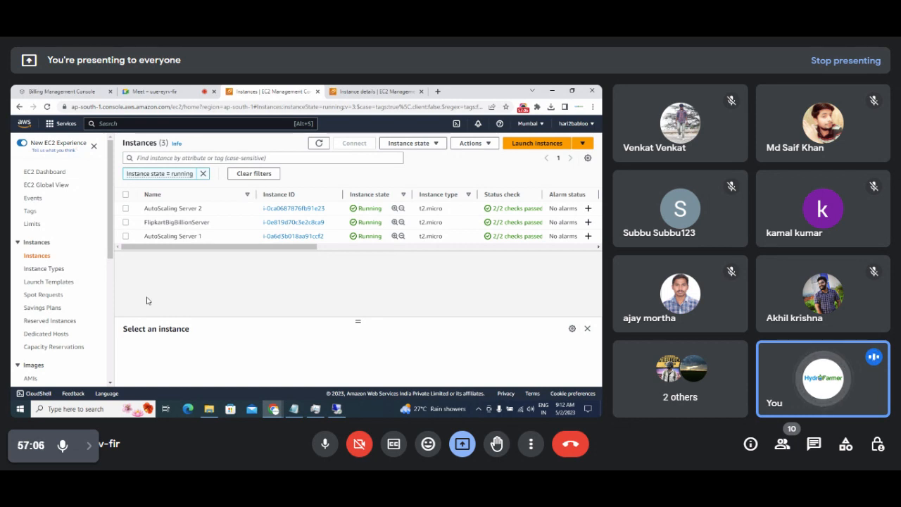
pyautogui.moveTo(140, 223); pyautogui.dragTo(215, 223)
pyautogui.click(125, 223)
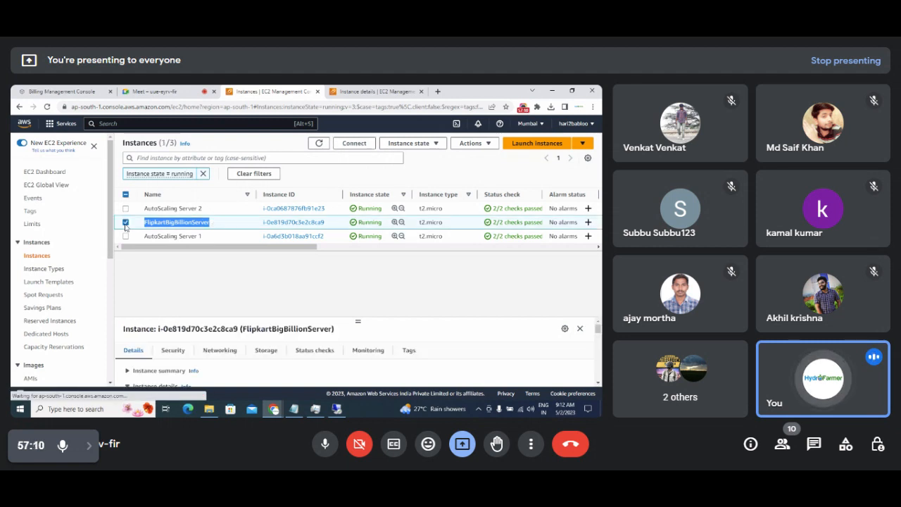
pyautogui.click(163, 275)
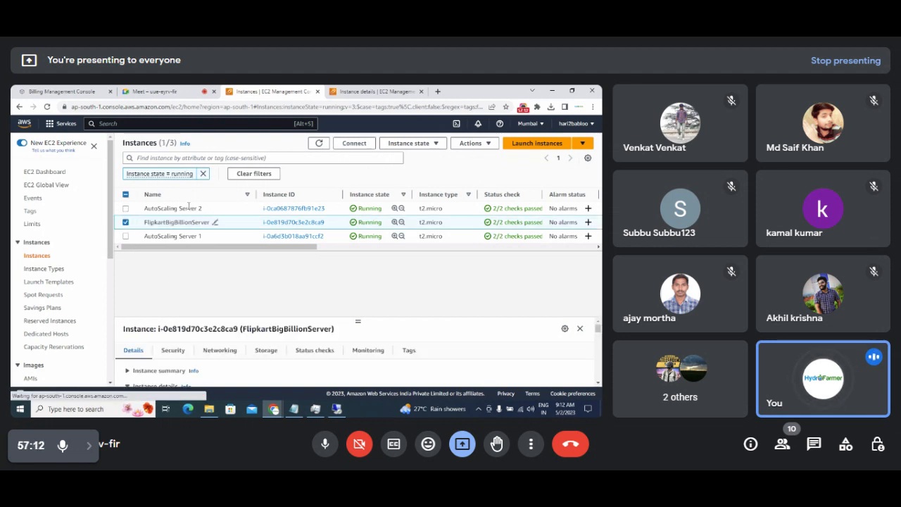
pyautogui.click(431, 143)
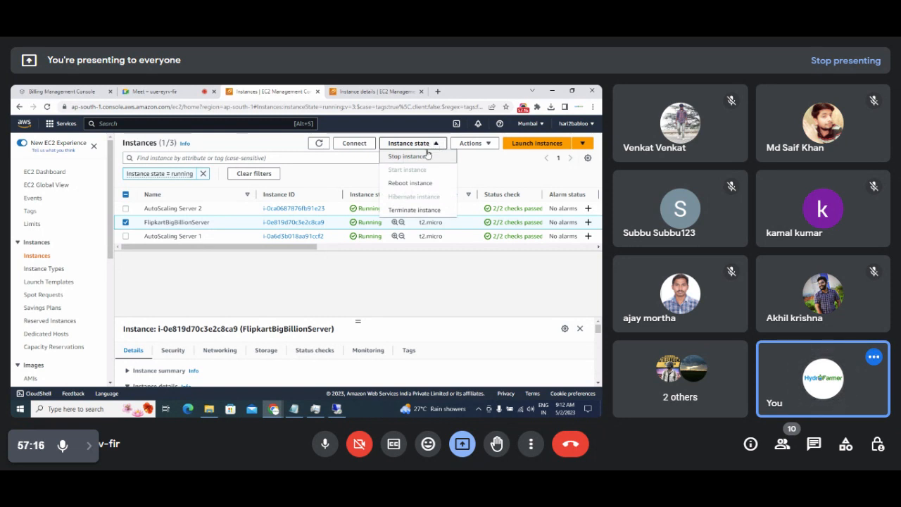
pyautogui.click(429, 157)
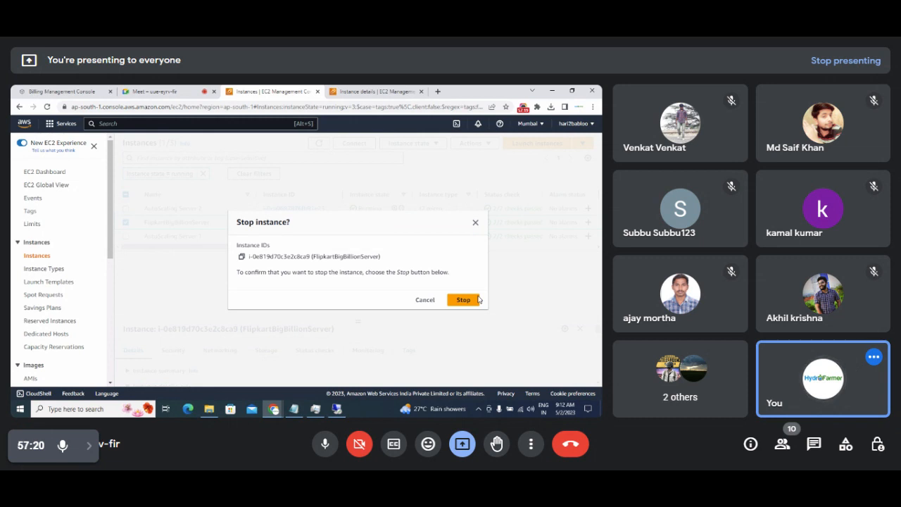
pyautogui.click(477, 299)
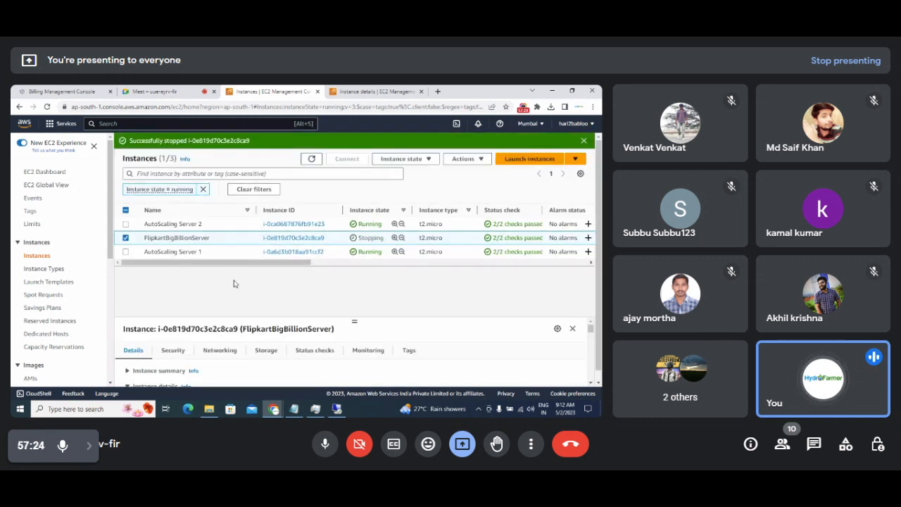
# Open AutoScaling Server 1's details, then go to the Auto Scaling groups list.
pyautogui.moveTo(144, 253); pyautogui.dragTo(222, 257)
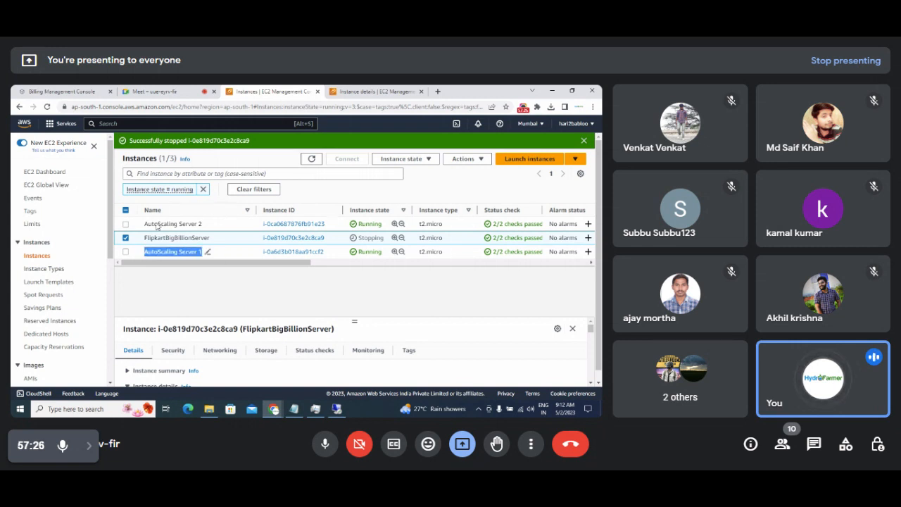
pyautogui.click(360, 91)
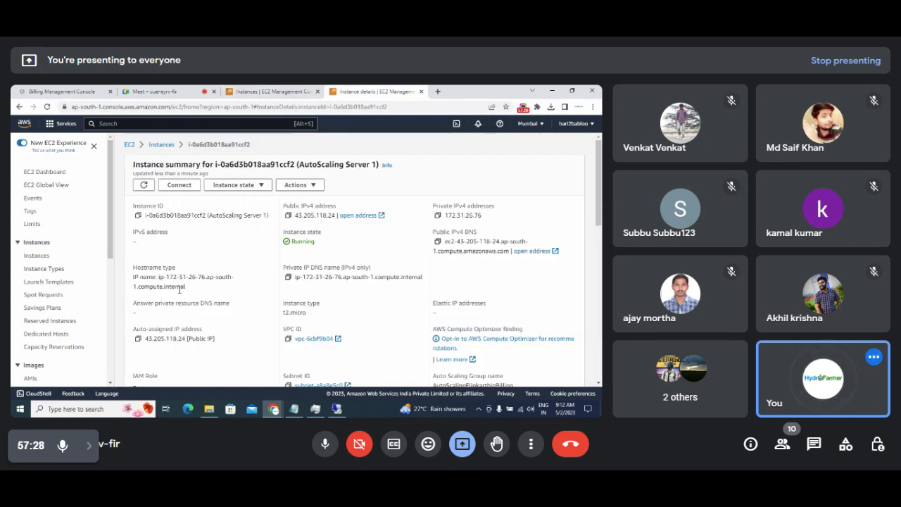
pyautogui.moveTo(112, 248); pyautogui.dragTo(108, 371)
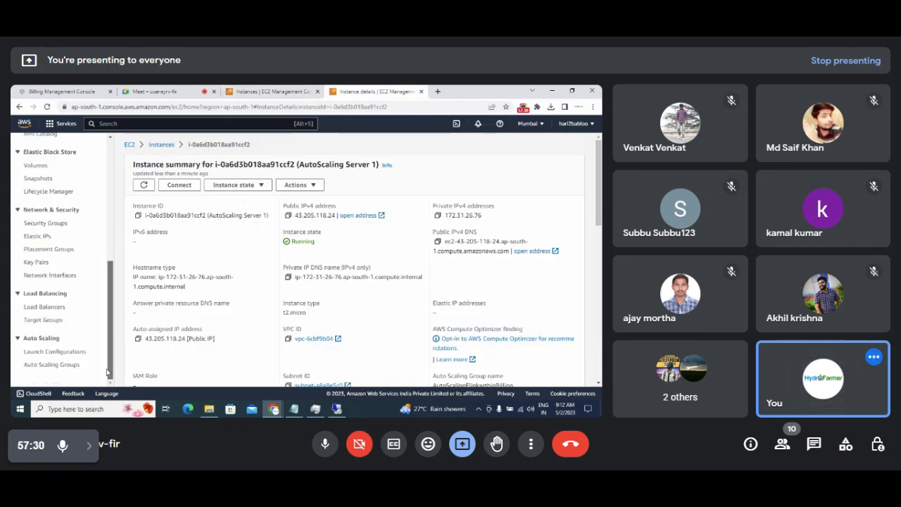
pyautogui.click(54, 365)
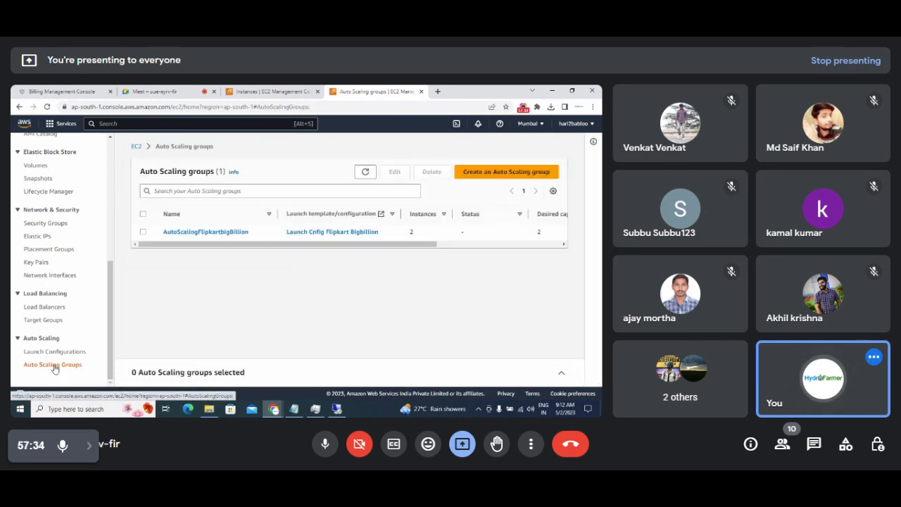
# Review the AutoScalingFlipkartbigBillion row's capacity columns in the Auto Scaling groups list.
pyautogui.moveTo(158, 231); pyautogui.dragTo(487, 246)
pyautogui.click(371, 279)
pyautogui.doubleClick(417, 231)
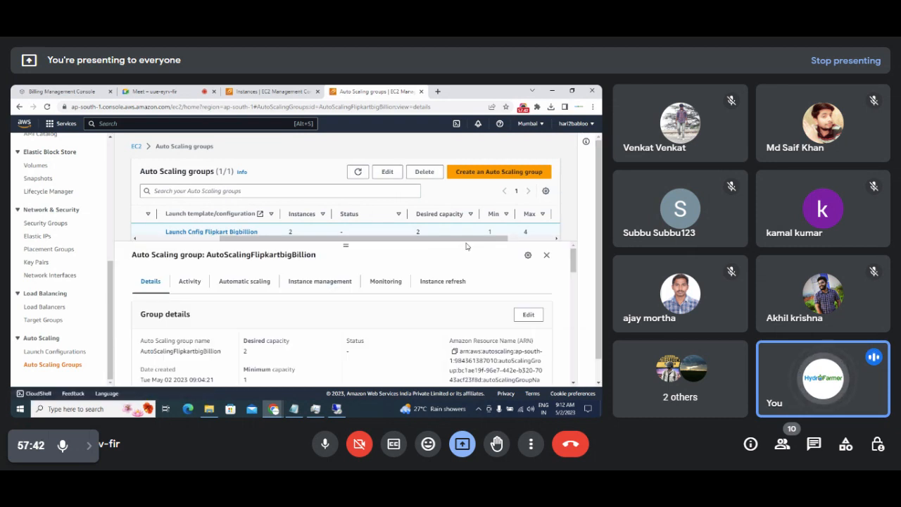
pyautogui.click(546, 255)
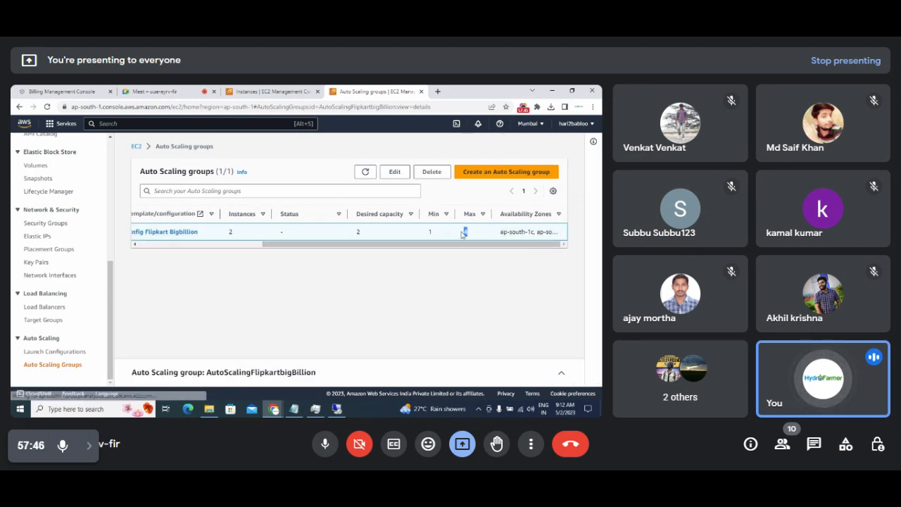
pyautogui.moveTo(387, 253); pyautogui.dragTo(190, 256)
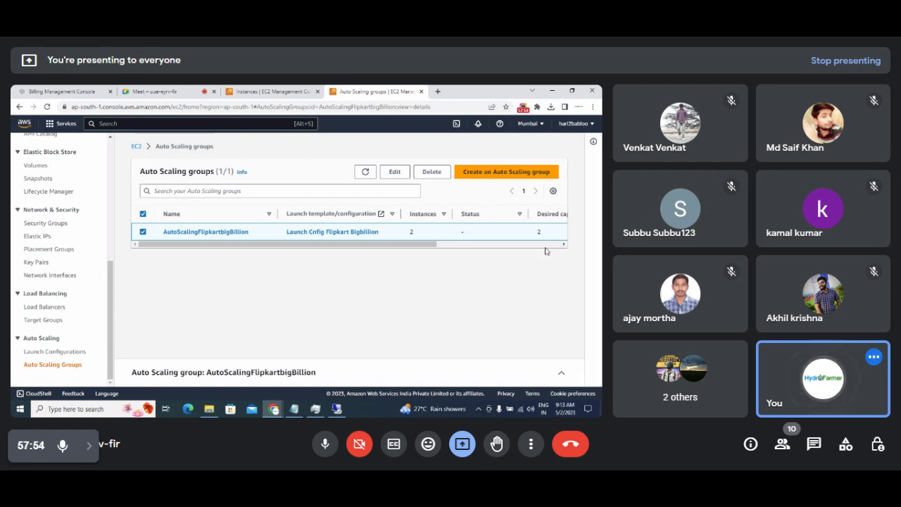
# Review the group's Details tab (desired 2, min 1, max 4, 300 grace period), then return to Instances.
pyautogui.click(203, 231)
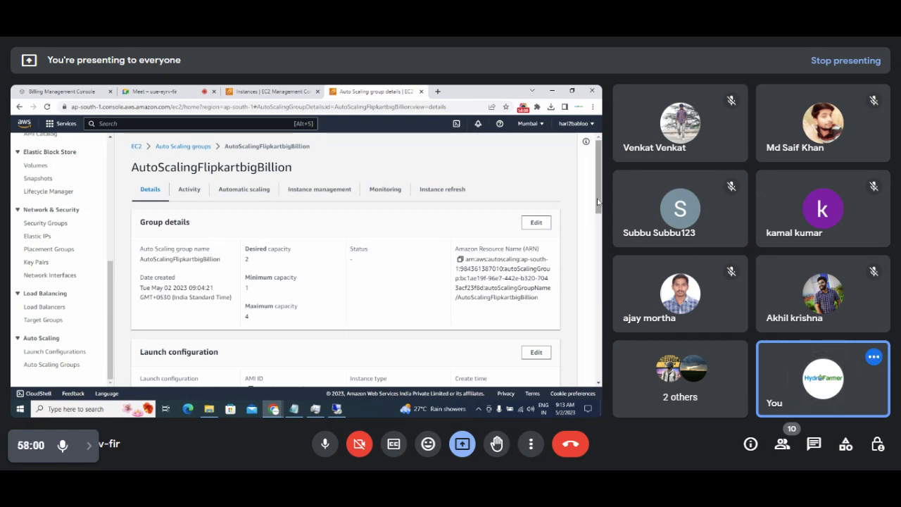
pyautogui.scroll(-5, 434, 314)
pyautogui.scroll(-5, 345, 257)
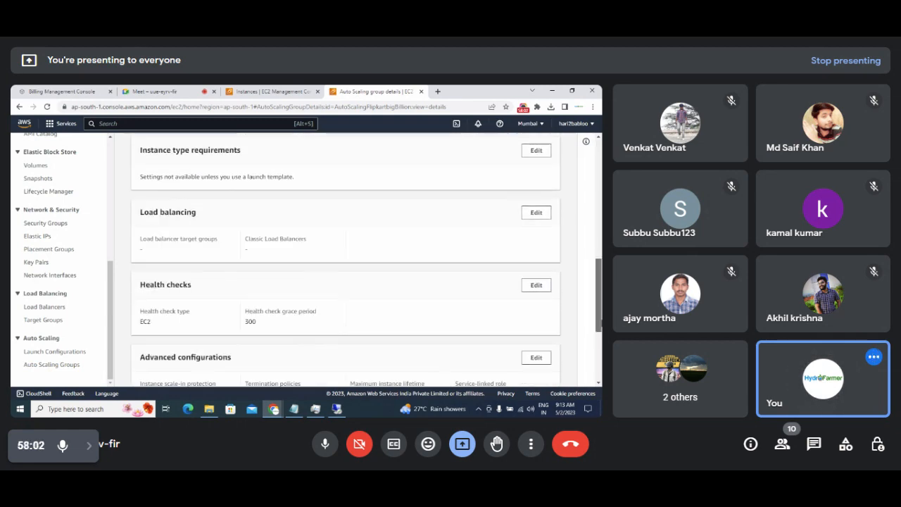
pyautogui.scroll(-2, 346, 261)
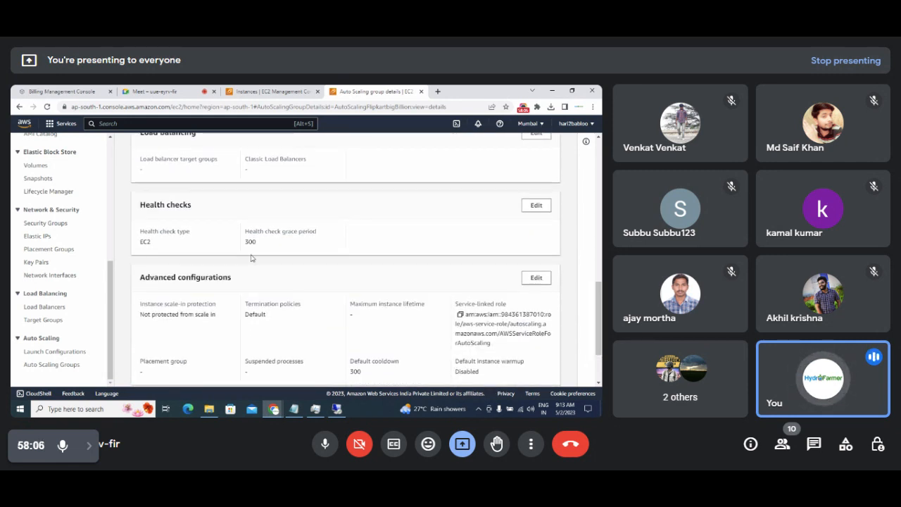
pyautogui.moveTo(261, 246); pyautogui.dragTo(239, 243)
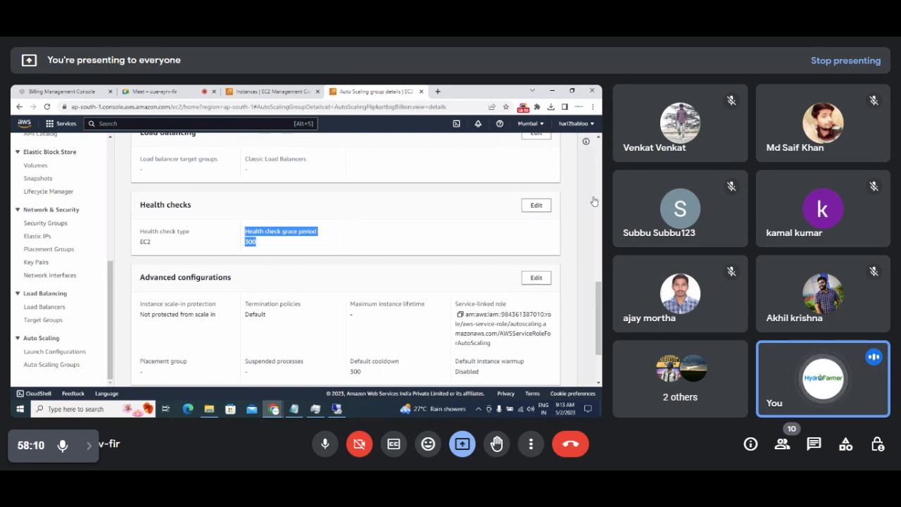
pyautogui.moveTo(597, 305)
pyautogui.mouseDown()
pyautogui.moveTo(600, 339)
pyautogui.moveTo(600, 169)
pyautogui.mouseUp()
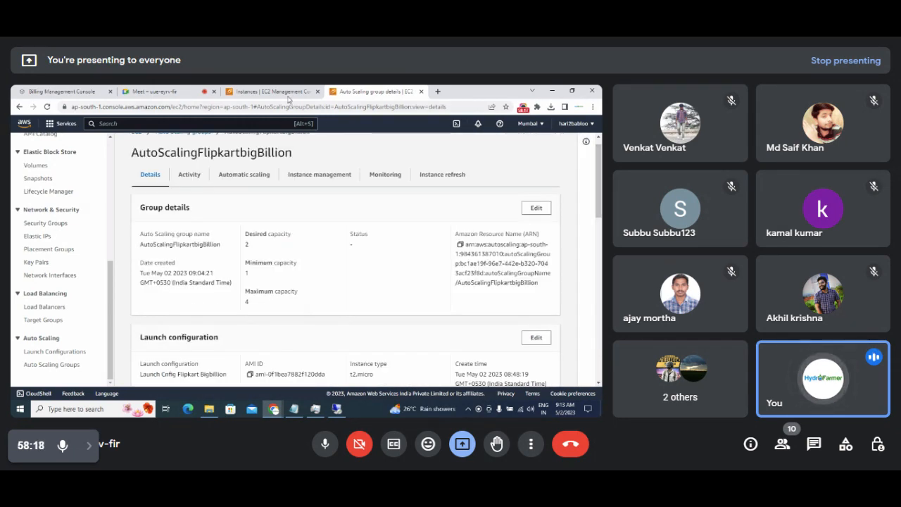
pyautogui.click(267, 92)
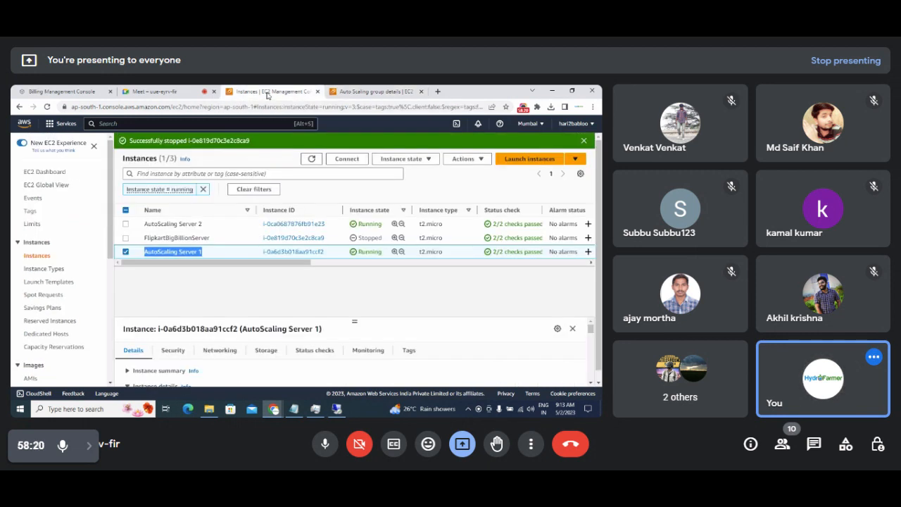
# Refresh the instances list twice so only AutoScaling Servers 1 and 2 show, then return to the remote desktop.
pyautogui.click(311, 159)
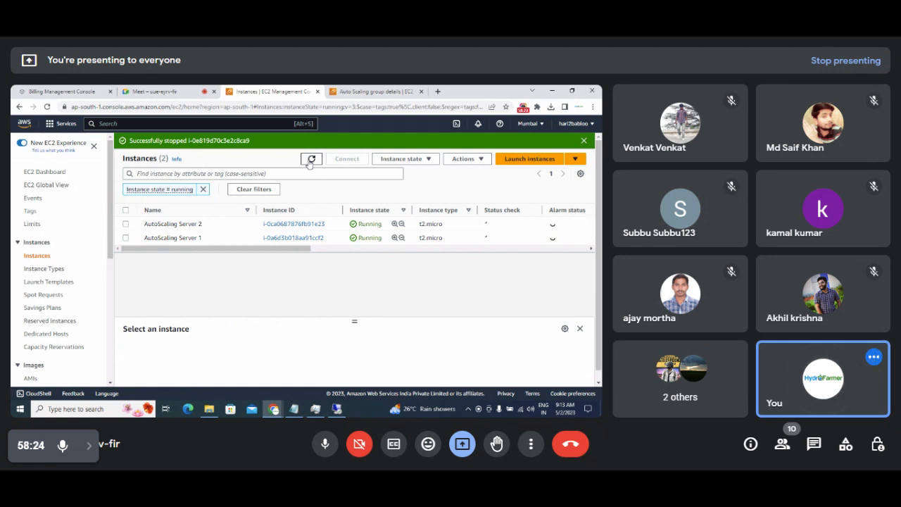
pyautogui.click(310, 159)
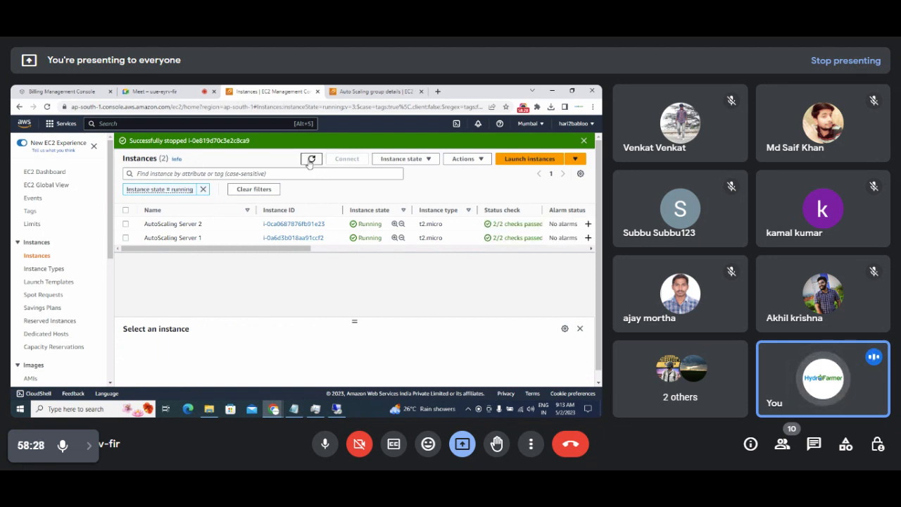
pyautogui.click(339, 413)
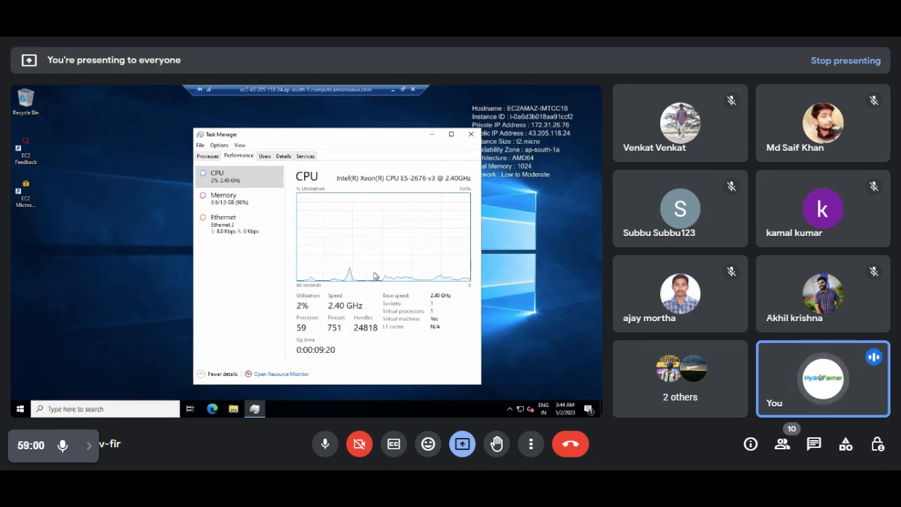
# Launch Edge on the remote server from the taskbar, then bring Task Manager back to the front.
pyautogui.click(229, 391)
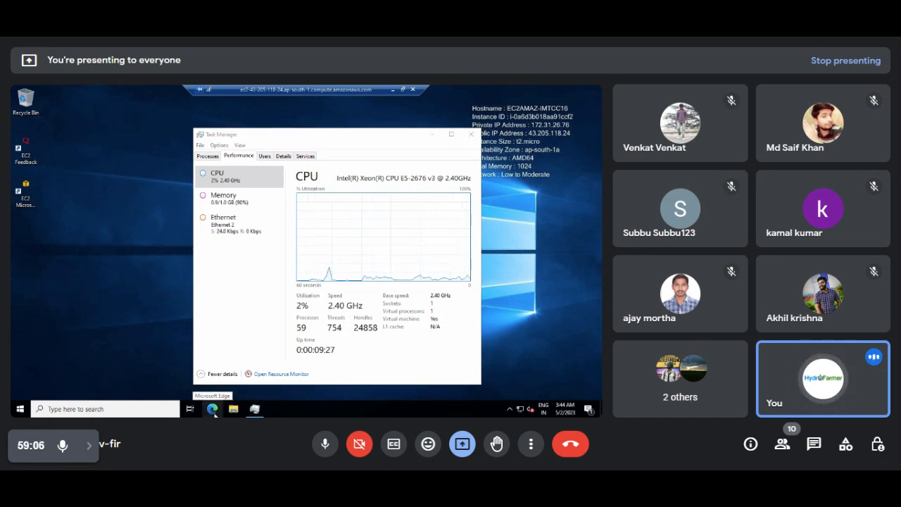
pyautogui.click(212, 409)
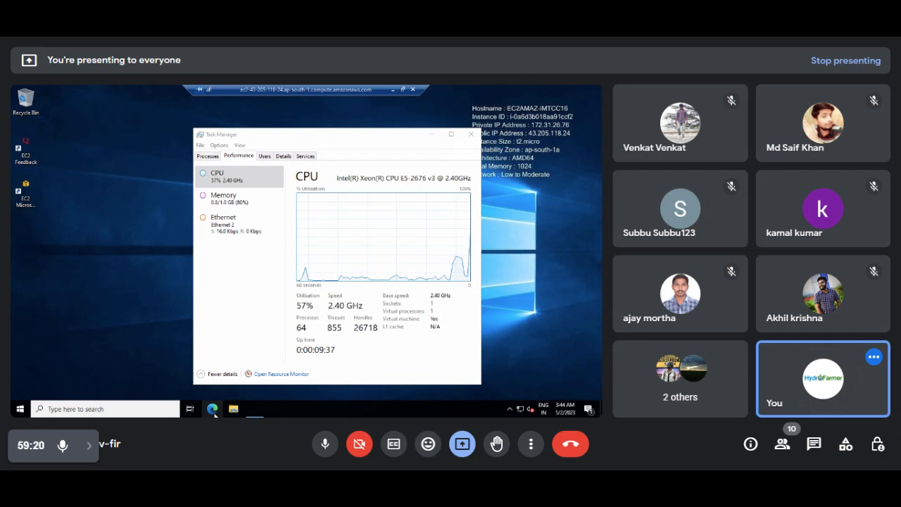
pyautogui.click(213, 409)
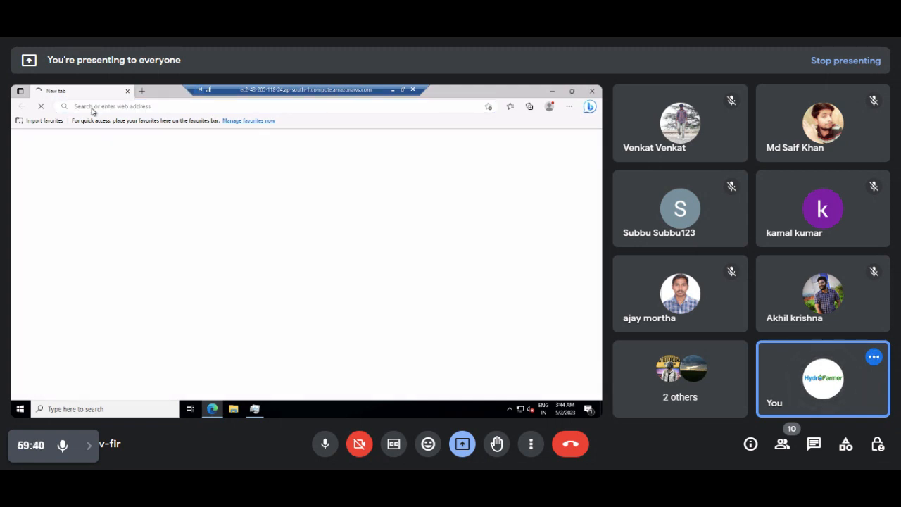
pyautogui.click(254, 409)
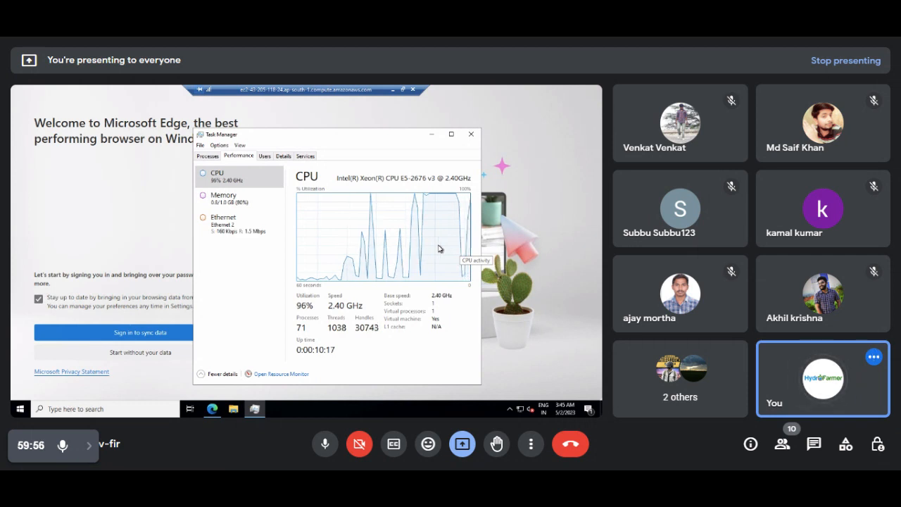
# Finish Edge's first-run setup, skipping sync and Google import, open a new tab, and restore the window smaller.
pyautogui.click(161, 333)
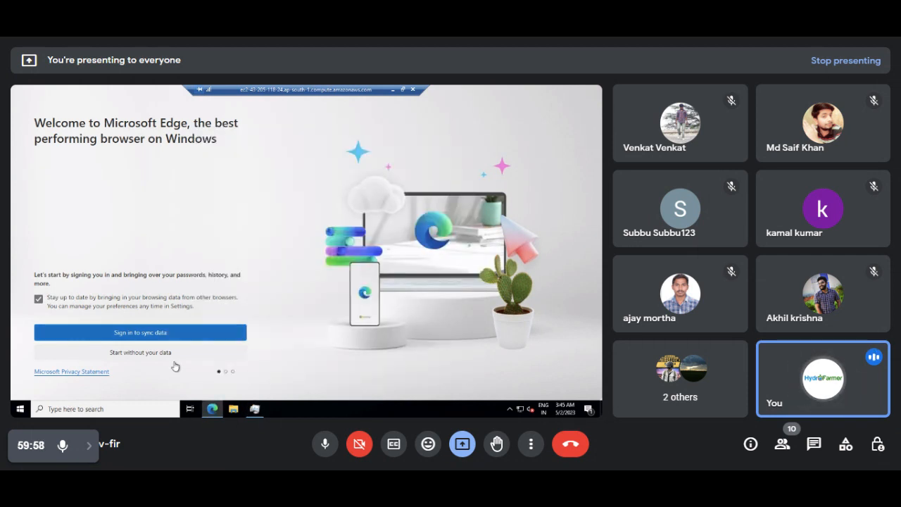
pyautogui.click(150, 352)
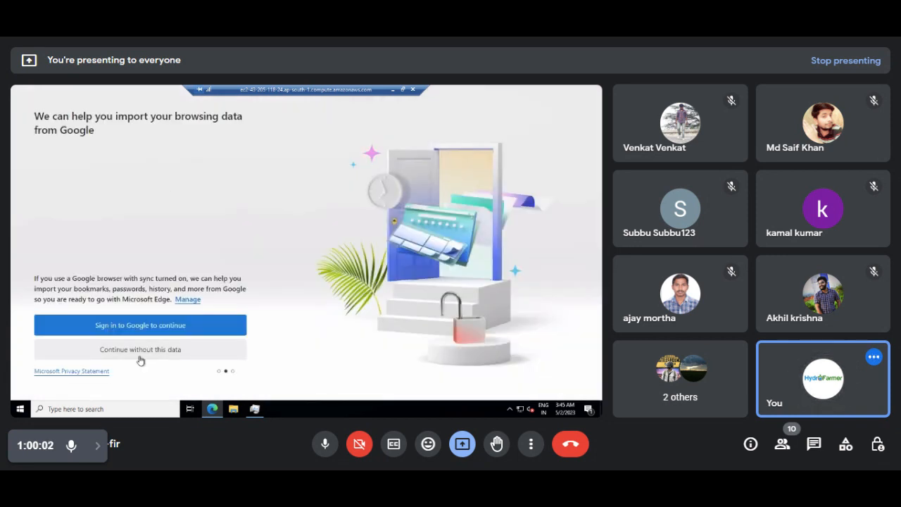
pyautogui.click(153, 354)
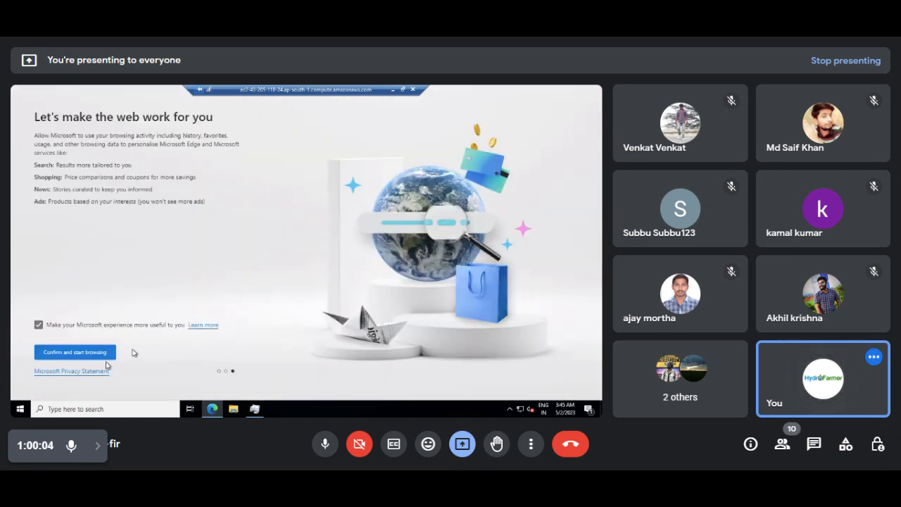
pyautogui.click(82, 353)
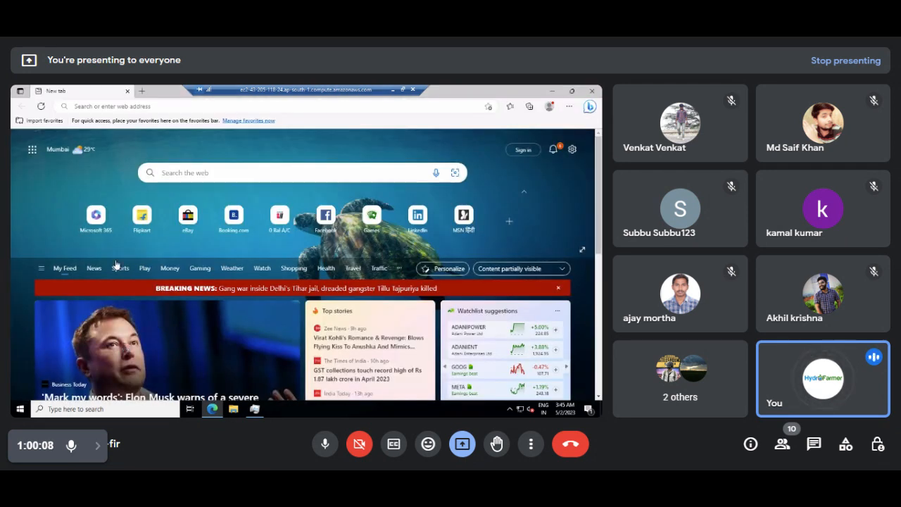
pyautogui.click(142, 90)
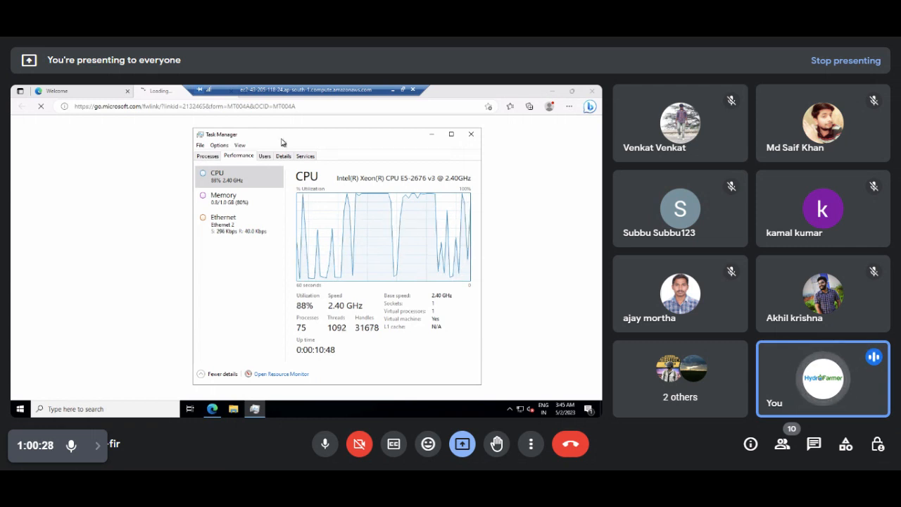
pyautogui.click(457, 96)
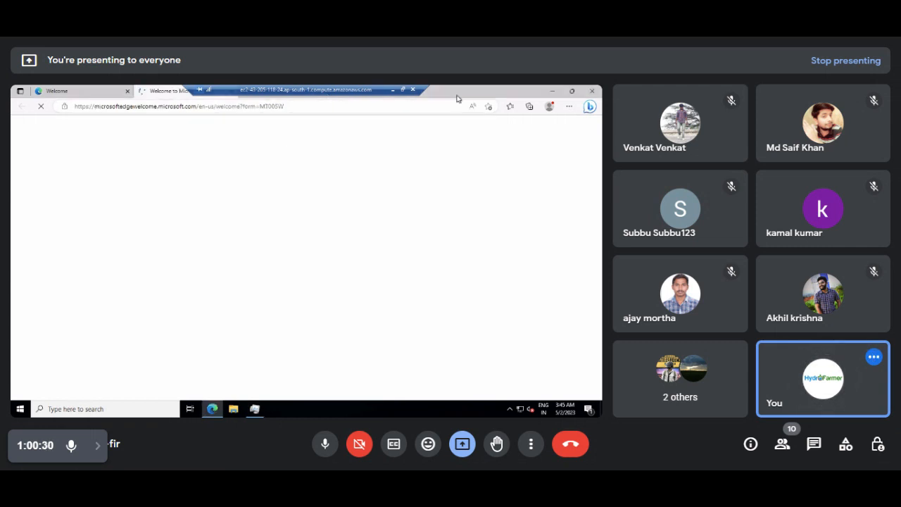
pyautogui.doubleClick(546, 87)
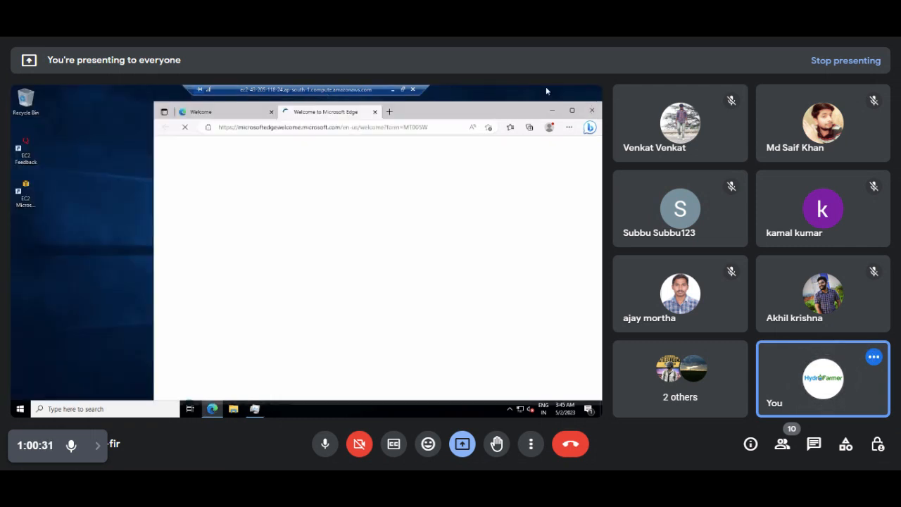
# Open about six more Edge tabs, maximize the browser, and flip between the second Welcome tab and a blank tab.
pyautogui.click(389, 112)
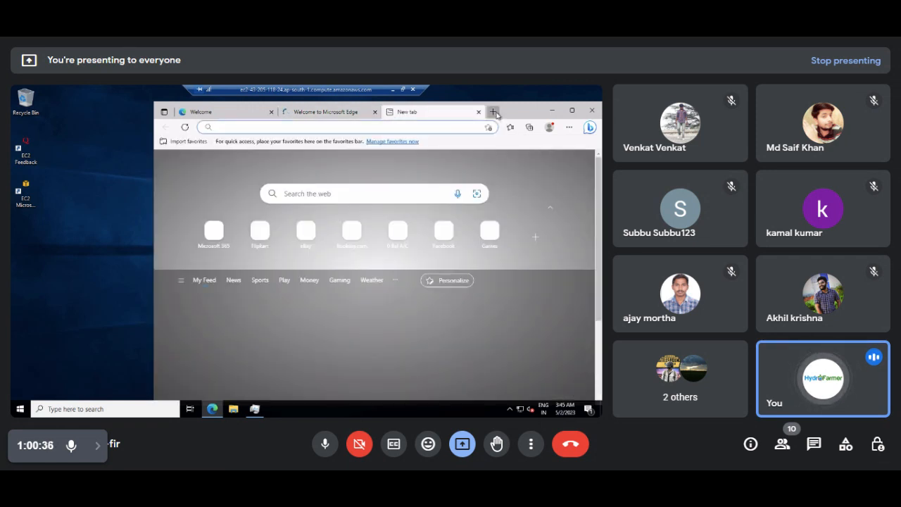
pyautogui.click(494, 112)
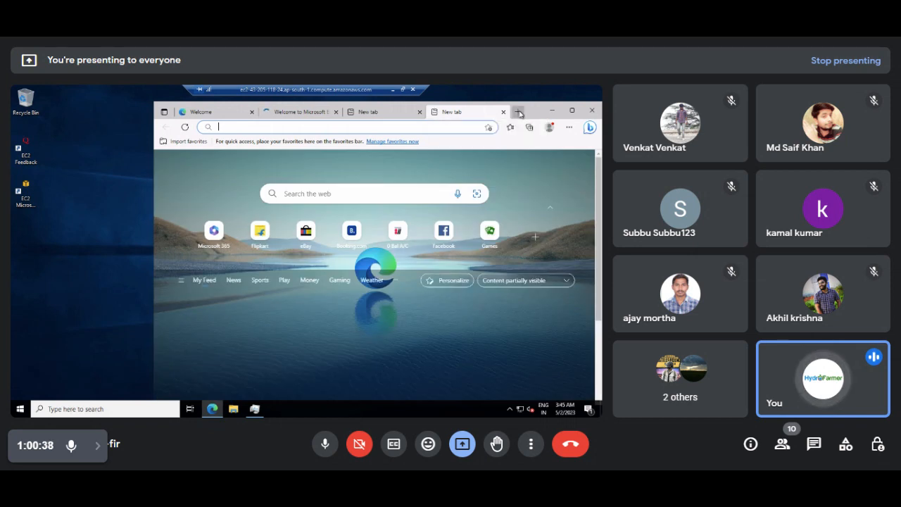
pyautogui.click(518, 112)
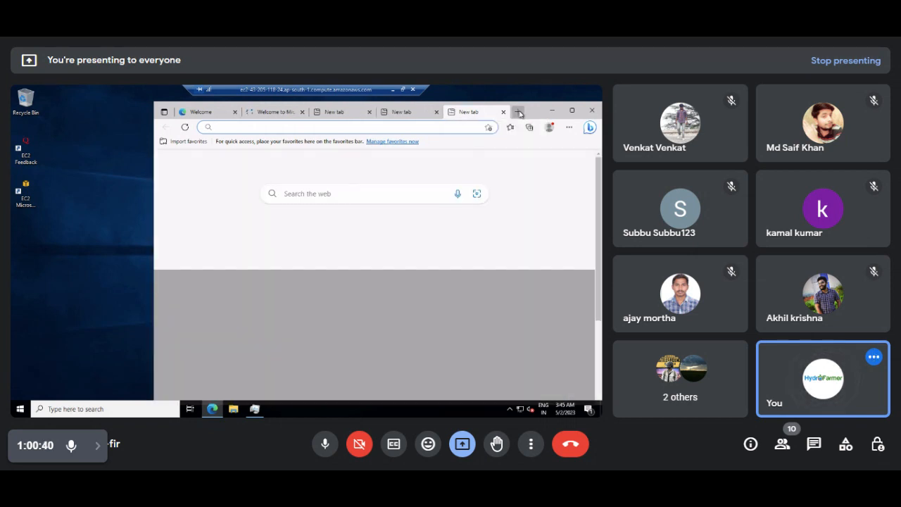
pyautogui.click(520, 113)
pyautogui.click(519, 112)
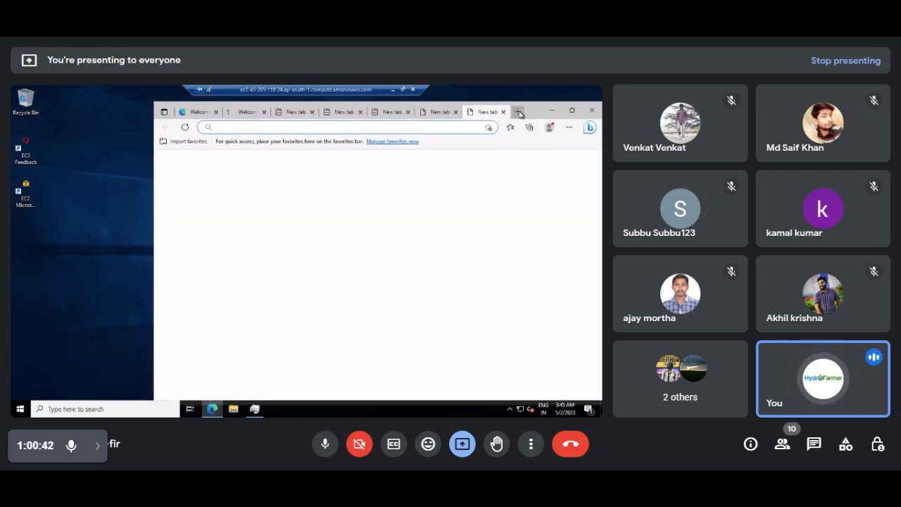
pyautogui.click(520, 113)
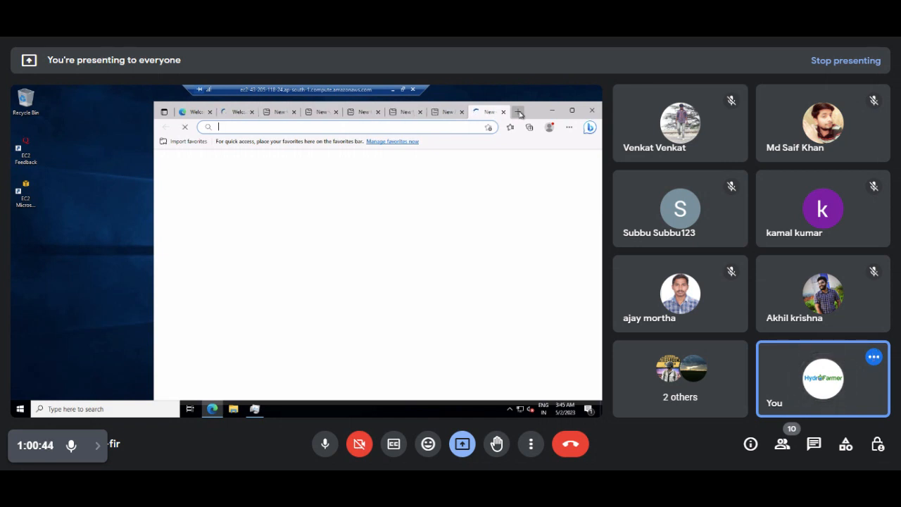
pyautogui.click(520, 112)
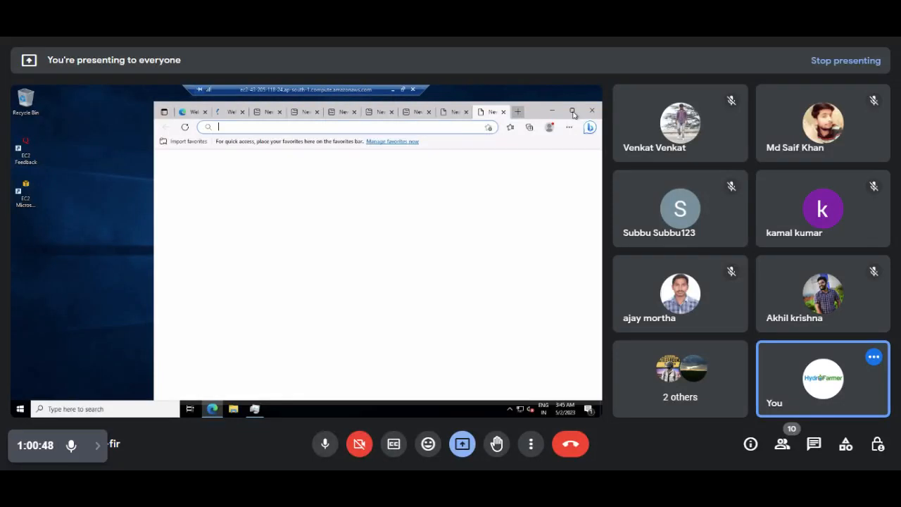
pyautogui.click(573, 112)
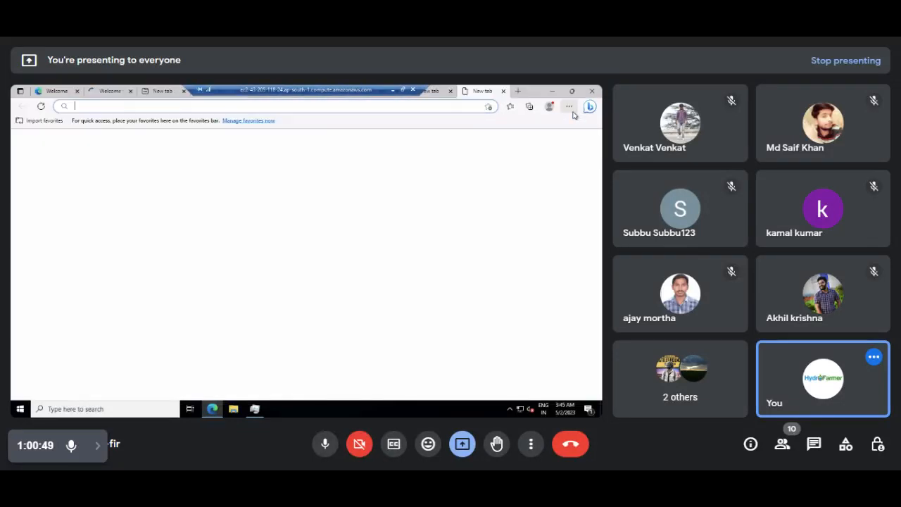
pyautogui.click(99, 94)
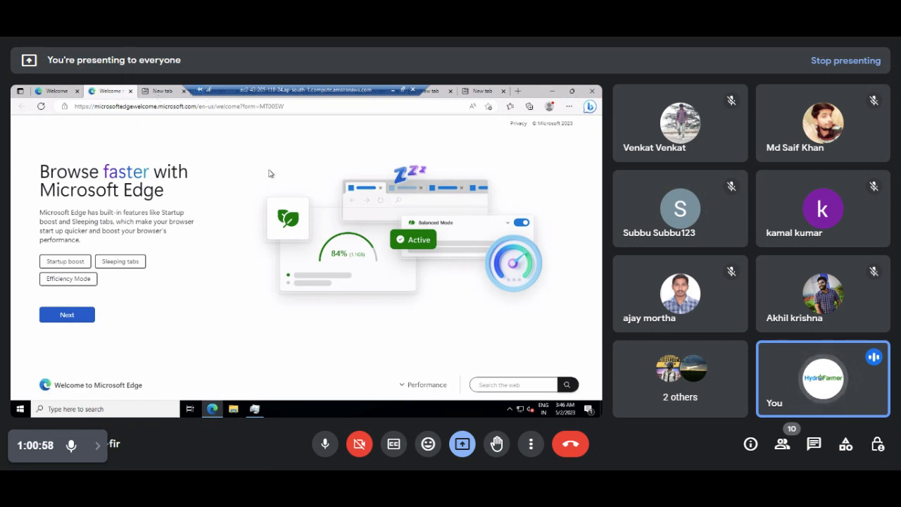
pyautogui.click(157, 92)
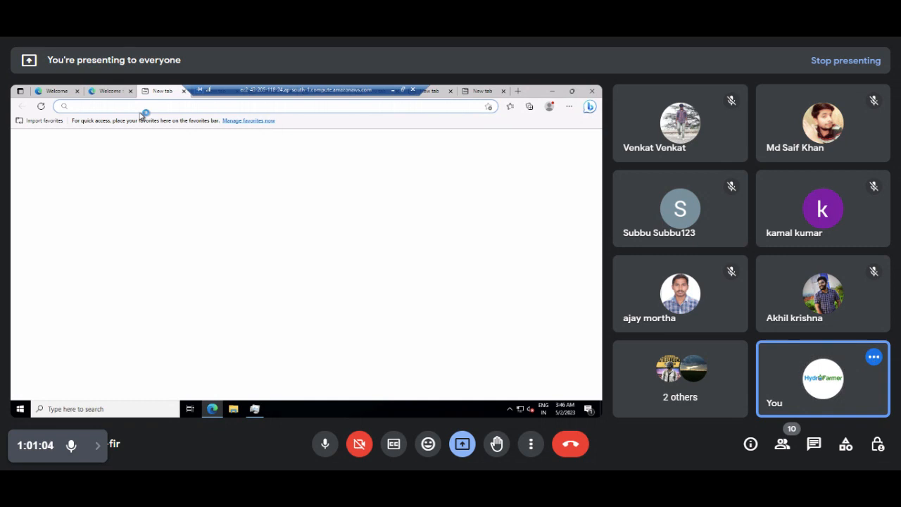
# Load the Microsoft Edge welcome page from the 'ed' address-bar suggestion, then bring back Task Manager showing 100% CPU.
pyautogui.write('ed')
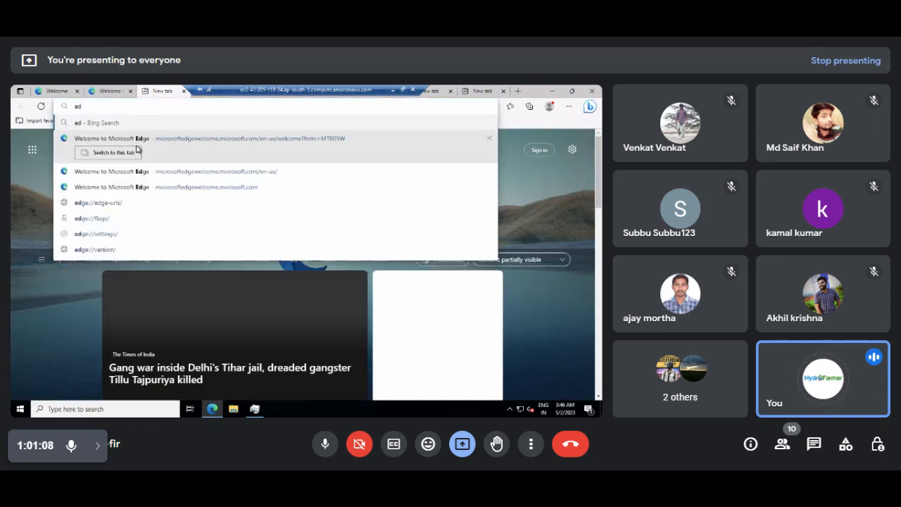
pyautogui.click(137, 149)
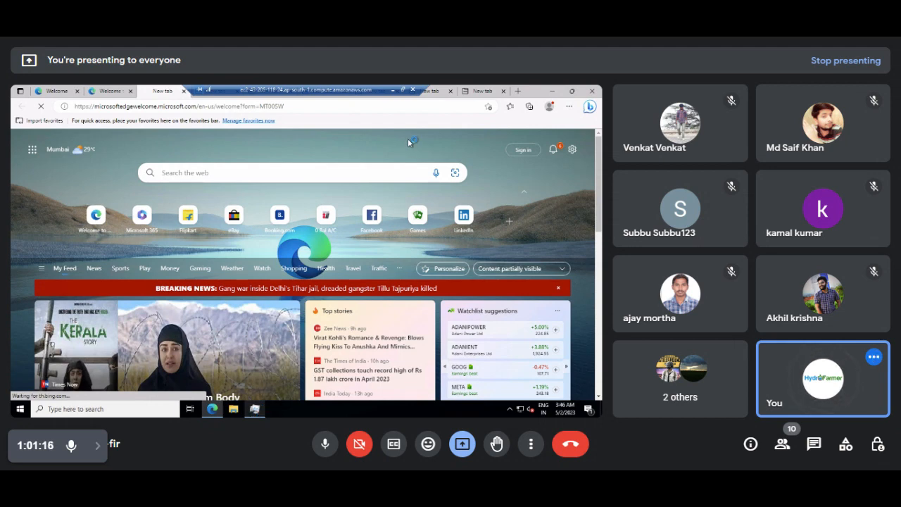
pyautogui.click(255, 409)
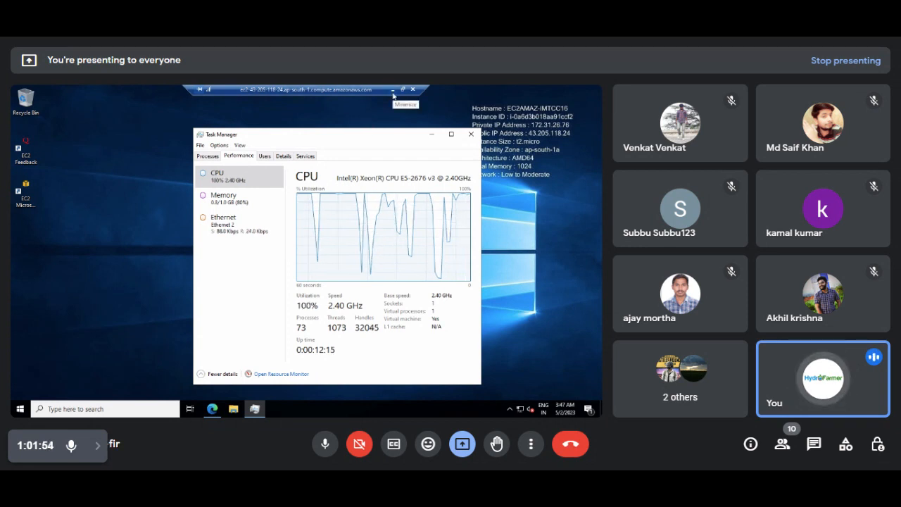
# Refresh the instances list twice (still AutoScaling Server 1 and 2), then view the AutoScalingFlipkartbigBillion group details.
pyautogui.click(392, 91)
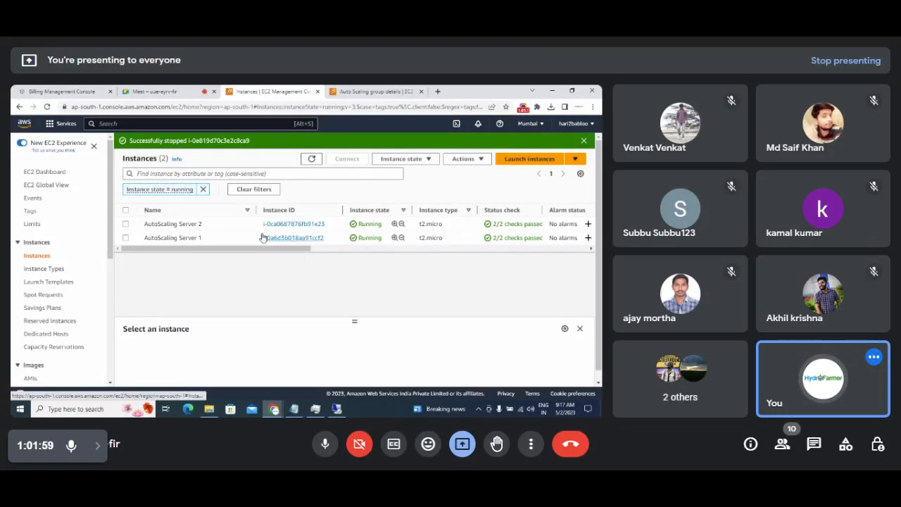
pyautogui.click(310, 161)
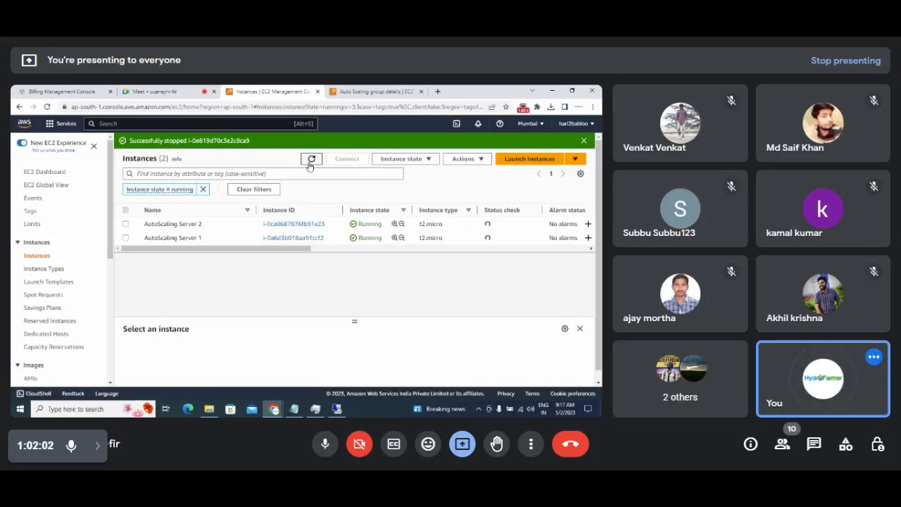
pyautogui.click(310, 163)
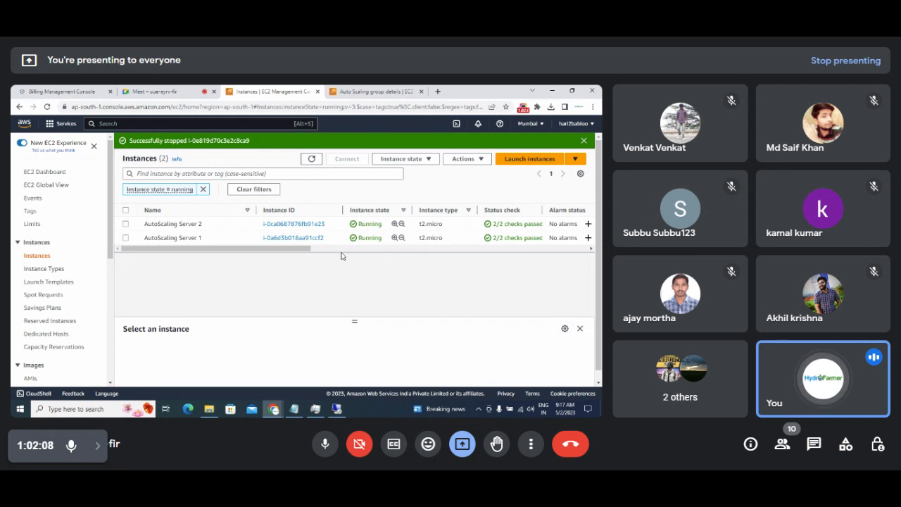
pyautogui.moveTo(301, 247); pyautogui.dragTo(316, 250)
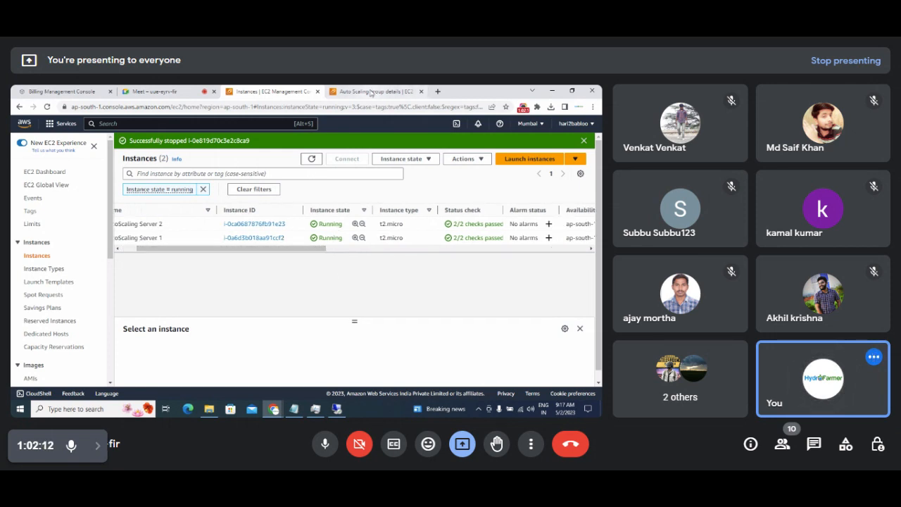
pyautogui.click(373, 91)
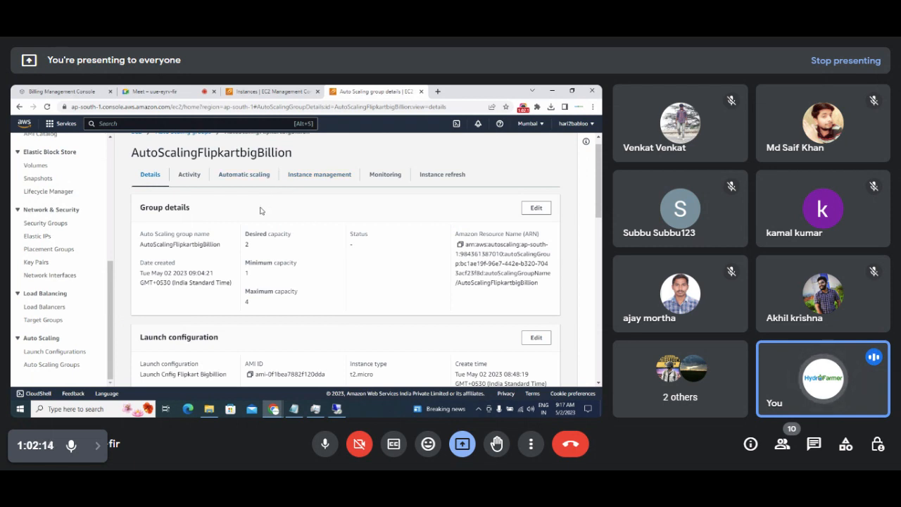
# Under Automatic scaling, highlight the target tracking policy's average CPU 50 target, capacity units and 300-second warm-up.
pyautogui.click(242, 177)
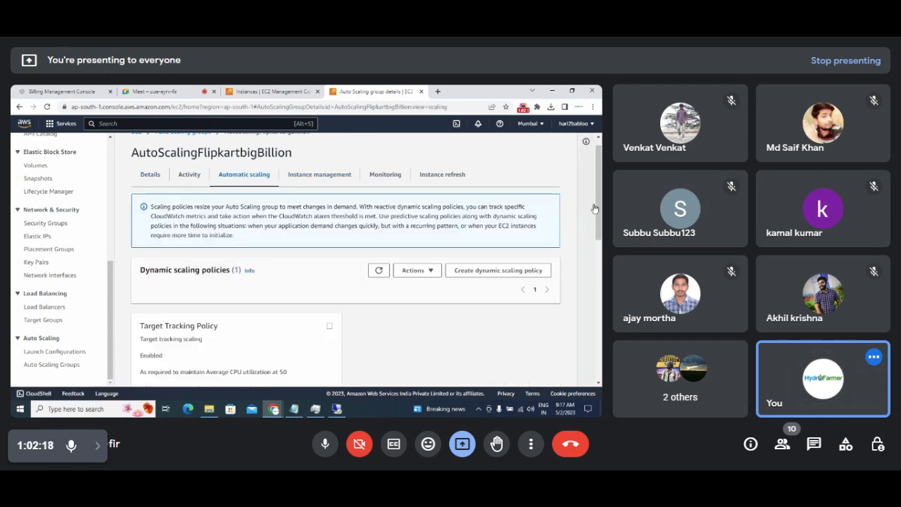
pyautogui.moveTo(594, 208); pyautogui.dragTo(600, 254)
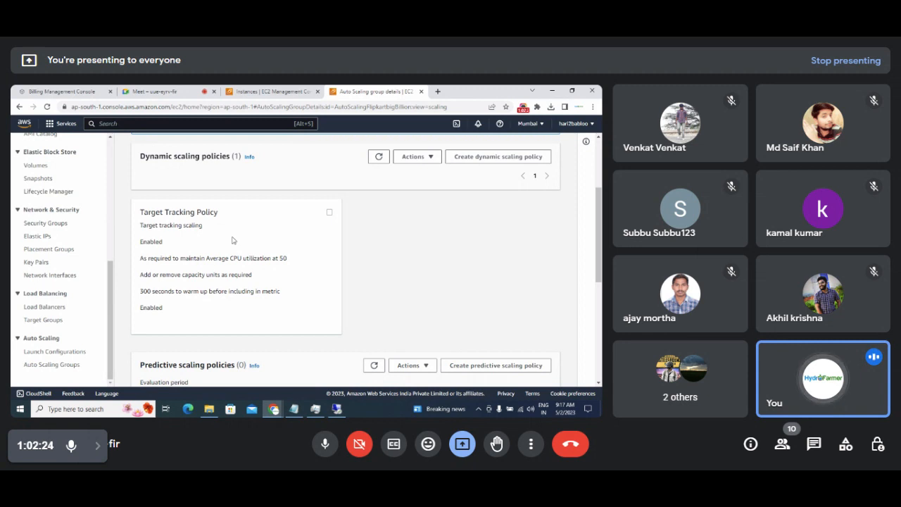
pyautogui.moveTo(170, 259); pyautogui.dragTo(285, 266)
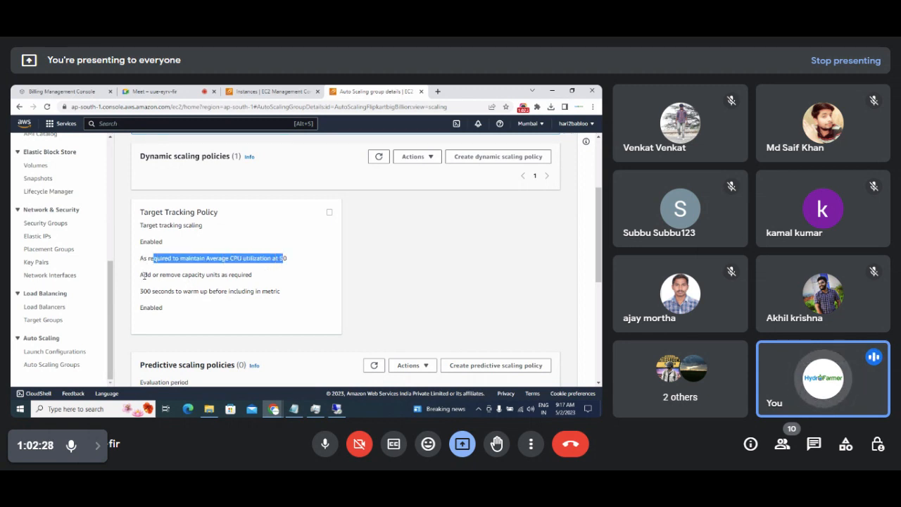
pyautogui.moveTo(143, 276); pyautogui.dragTo(254, 282)
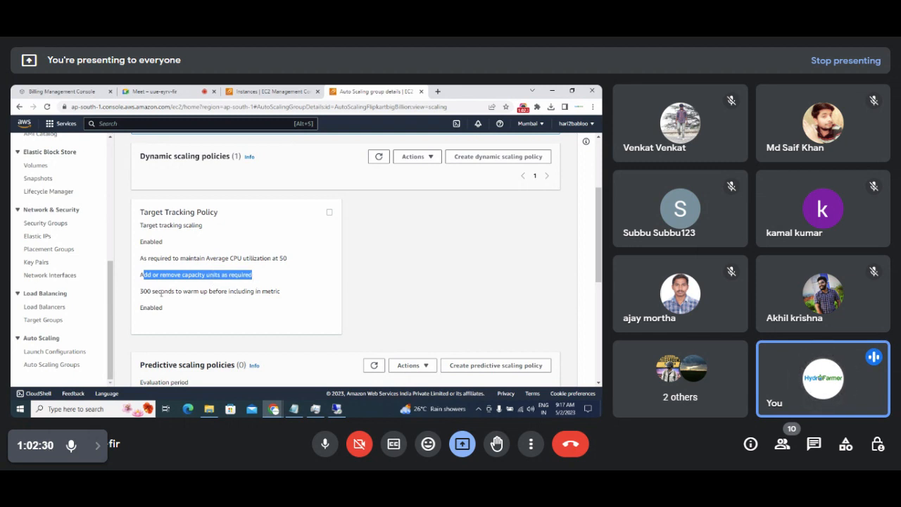
pyautogui.moveTo(141, 293); pyautogui.dragTo(280, 299)
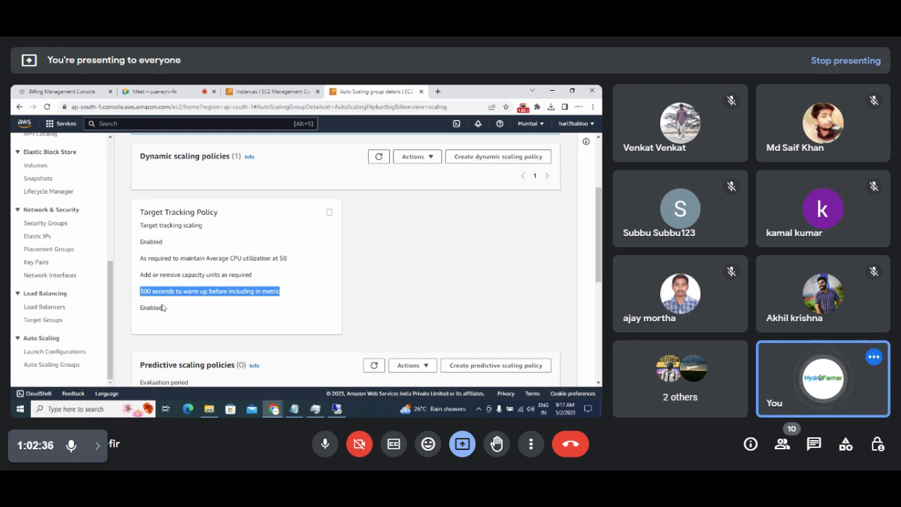
# Open and close the dynamic scaling Actions, re-highlight the CPU target 50 and 300-second warm-up, then return to the remote desktop.
pyautogui.click(425, 161)
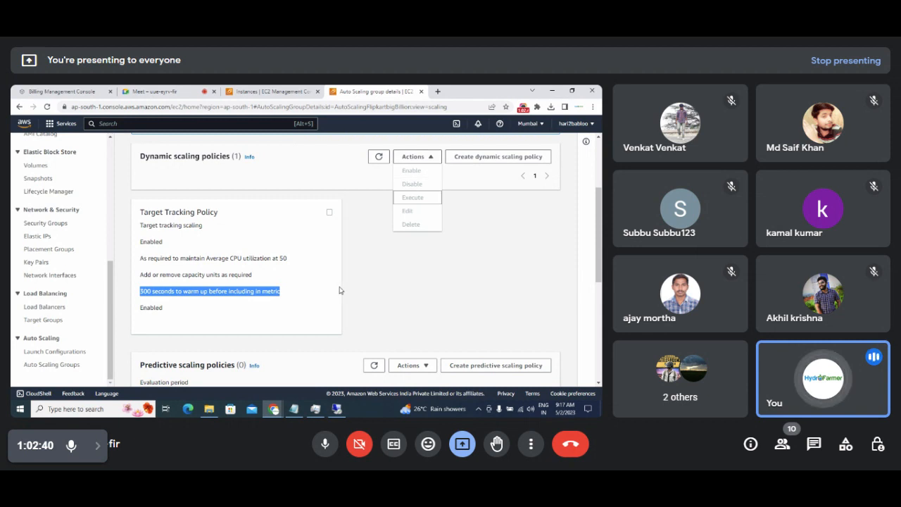
pyautogui.click(152, 296)
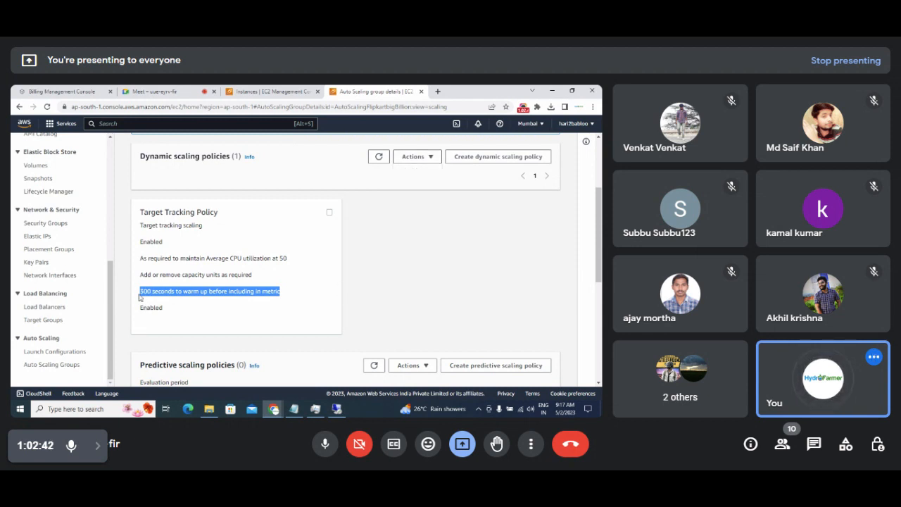
pyautogui.click(139, 299)
pyautogui.moveTo(139, 294); pyautogui.dragTo(282, 296)
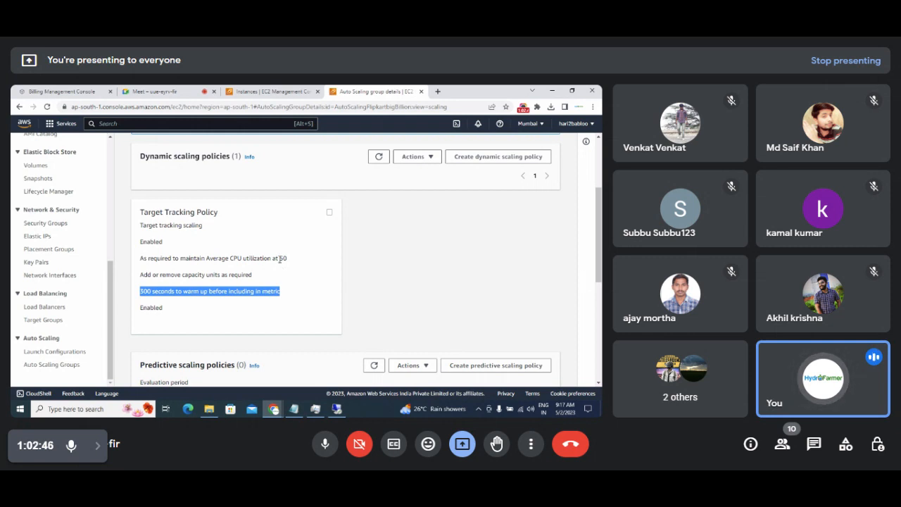
pyautogui.moveTo(279, 260); pyautogui.dragTo(288, 261)
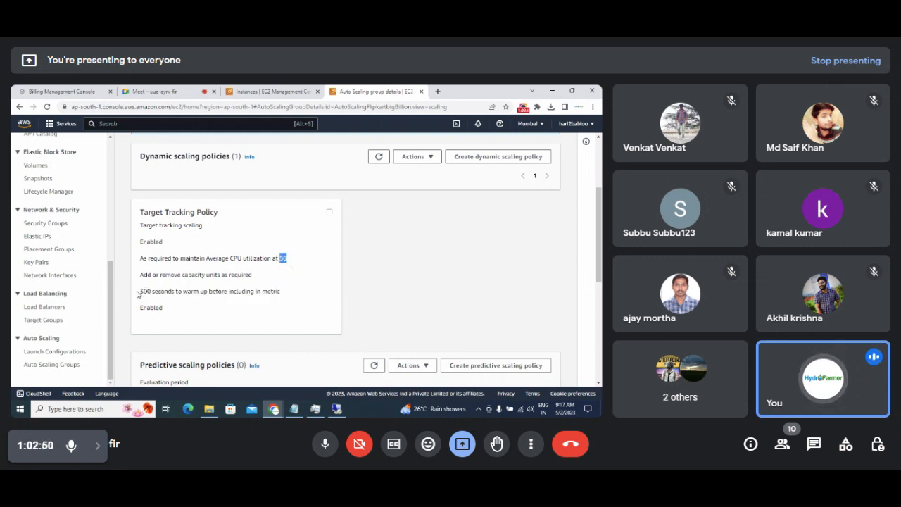
pyautogui.moveTo(138, 295); pyautogui.dragTo(180, 293)
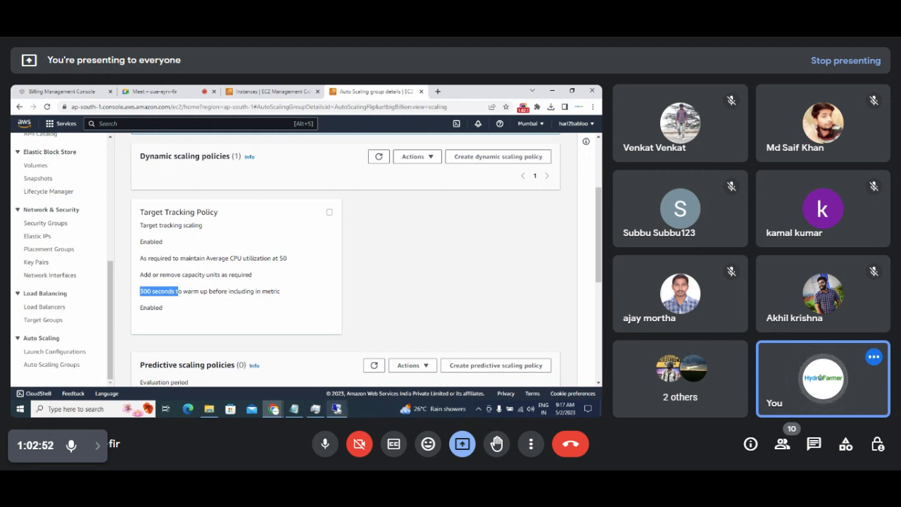
pyautogui.click(337, 408)
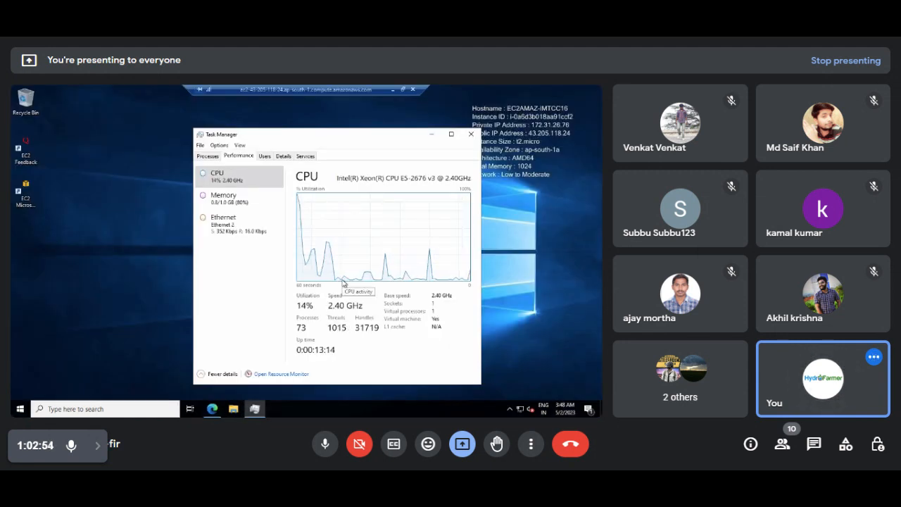
# Reopen Edge's second Welcome tab on the server, restore Task Manager at 100% CPU, then leave the remote session.
pyautogui.click(256, 409)
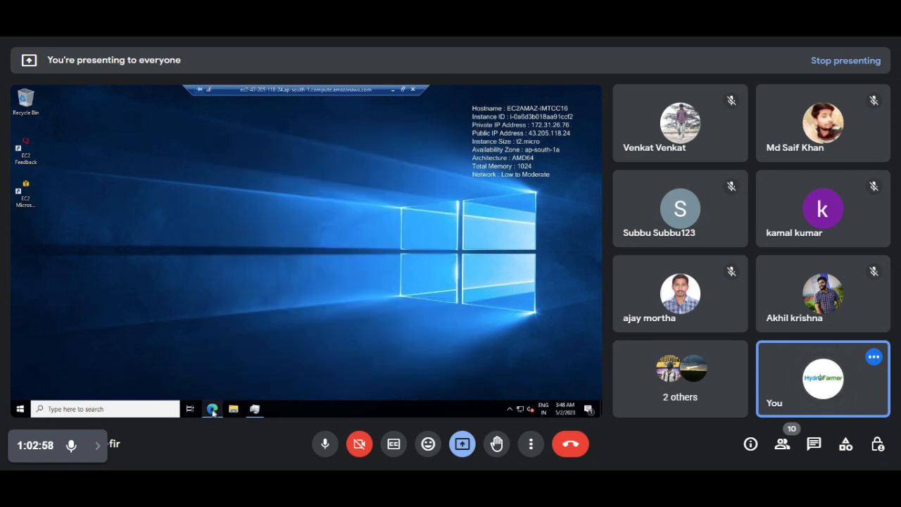
pyautogui.click(212, 410)
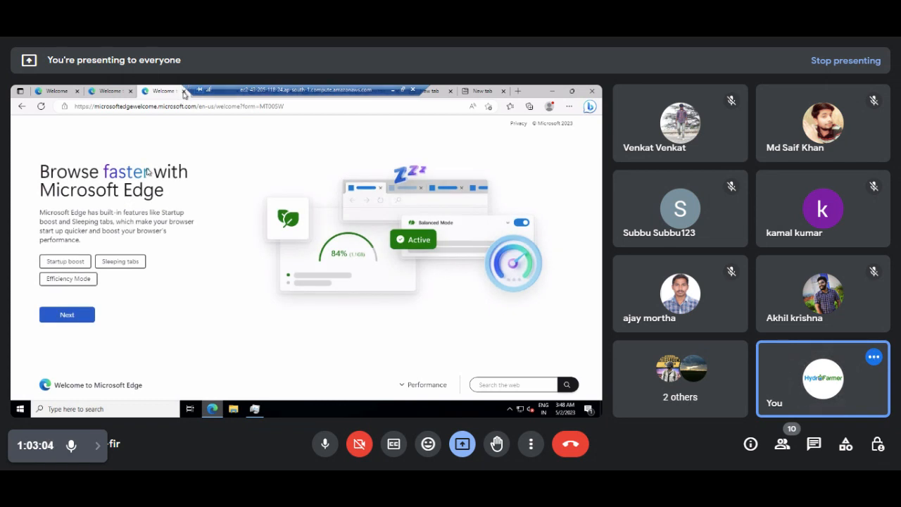
pyautogui.click(109, 92)
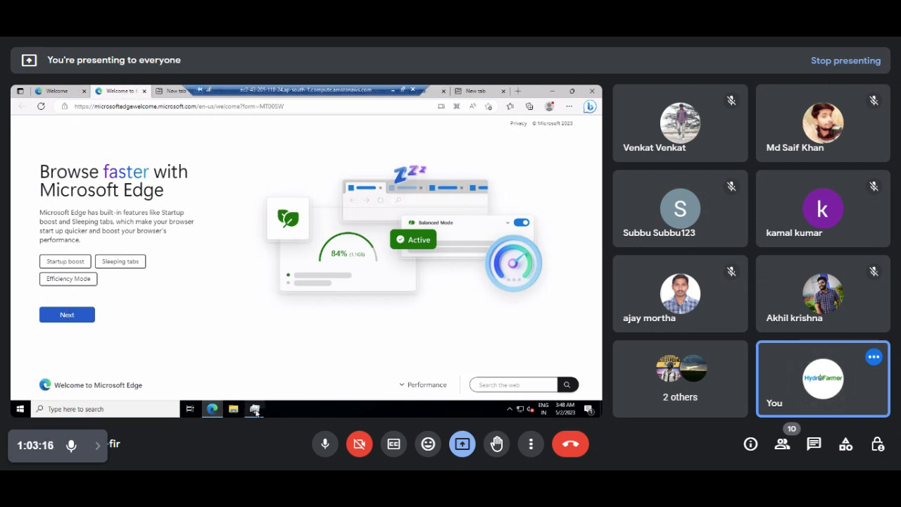
pyautogui.moveTo(255, 409)
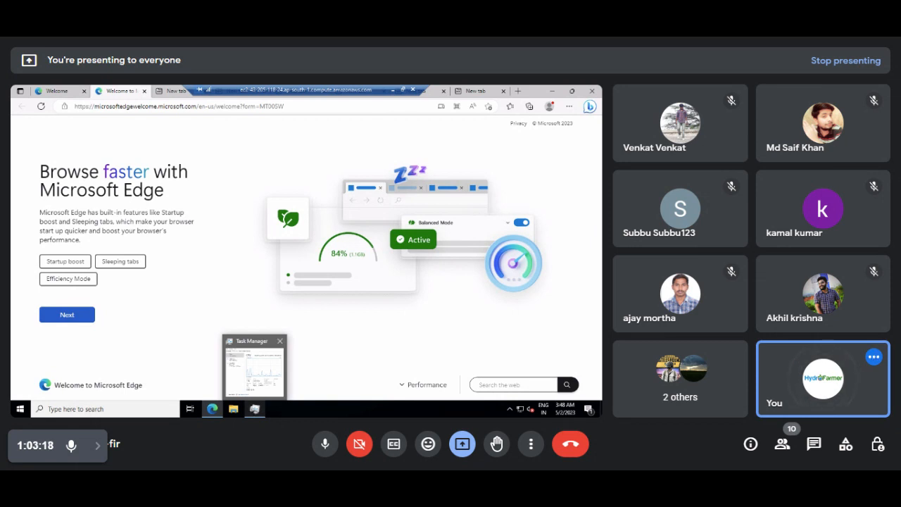
pyautogui.click(255, 365)
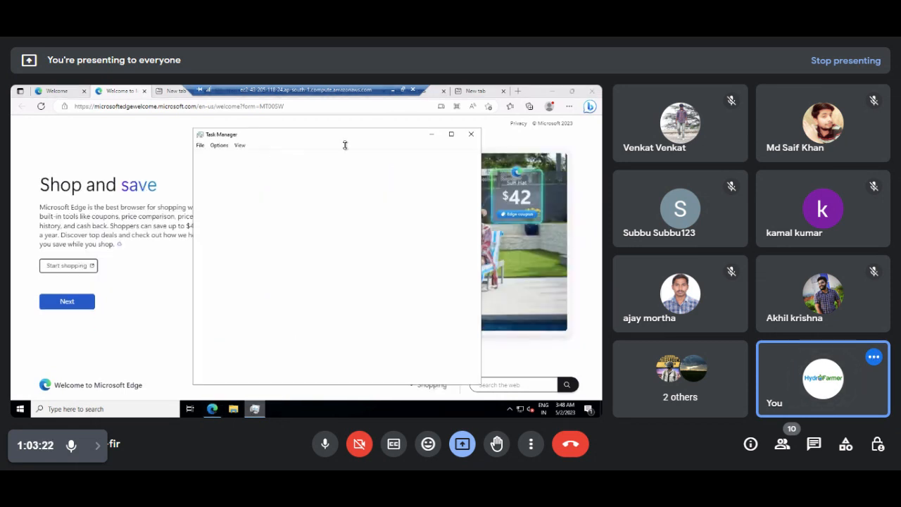
pyautogui.click(433, 135)
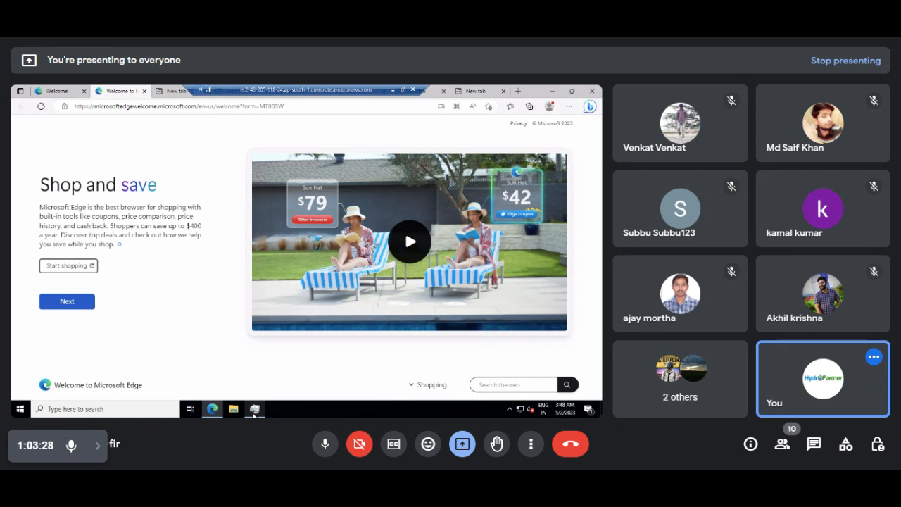
pyautogui.click(255, 411)
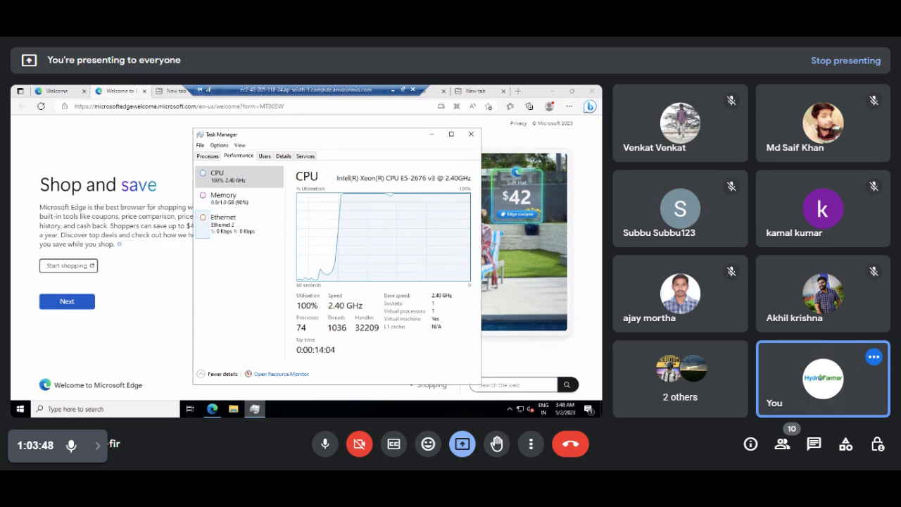
pyautogui.click(393, 91)
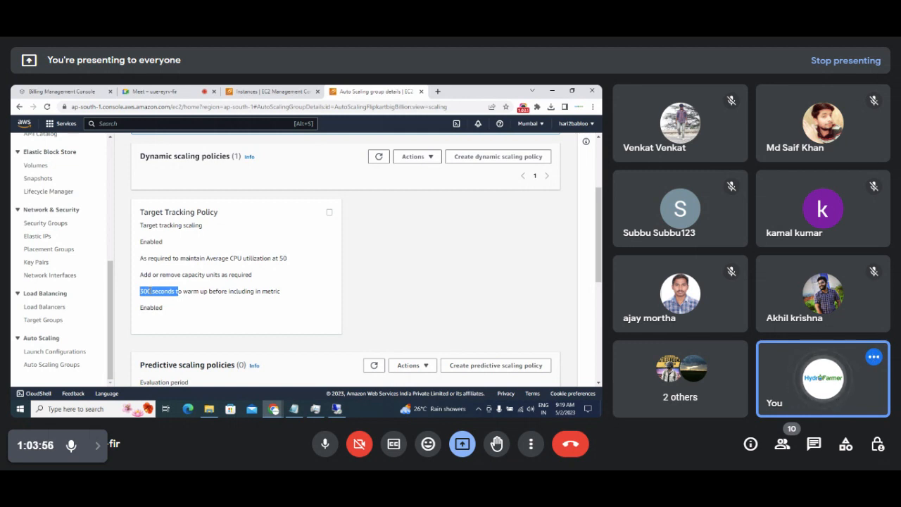
# Highlight the policy's 300-second warm-up value, then switch to the remote Task Manager showing Edge at 93.2% CPU.
pyautogui.click(197, 296)
pyautogui.moveTo(153, 291); pyautogui.dragTo(131, 295)
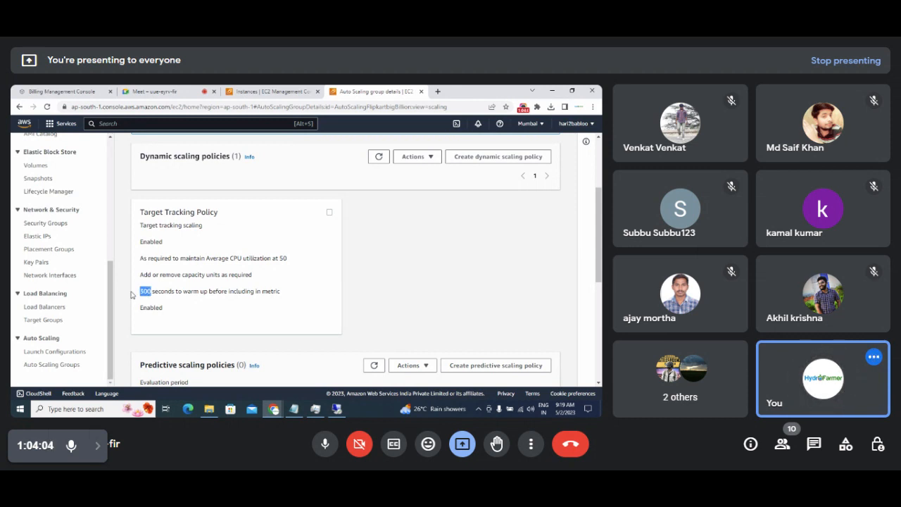
pyautogui.click(338, 408)
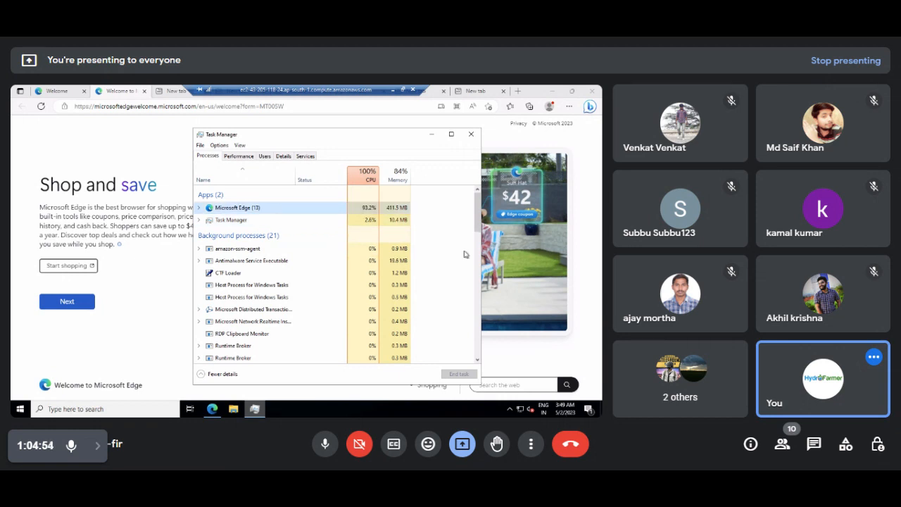
# Remove the 'Instance state = running' filter to list all five instances, refresh, then check the remote Task Manager.
pyautogui.click(392, 92)
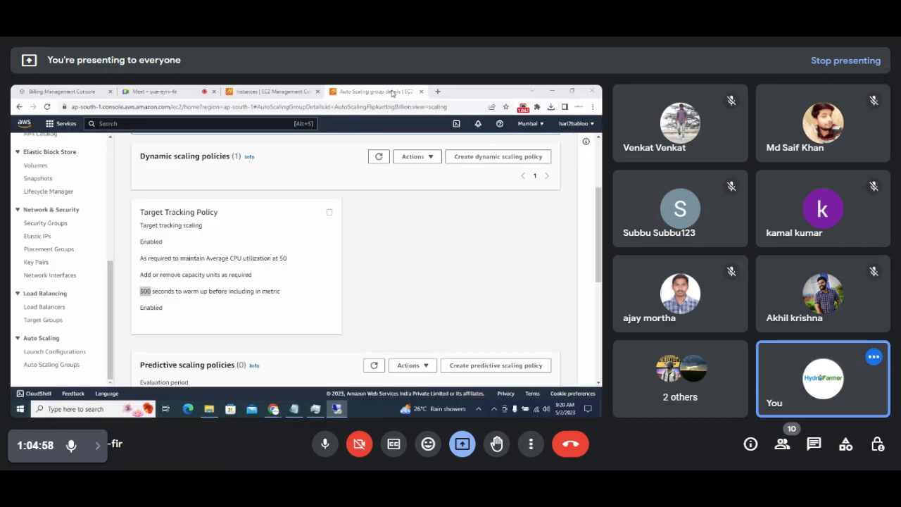
pyautogui.scroll(3, 599, 245)
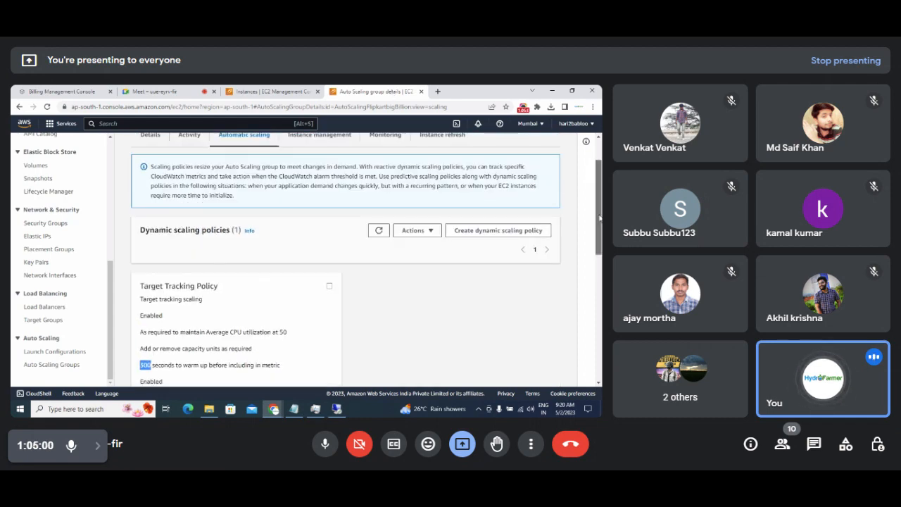
pyautogui.click(254, 93)
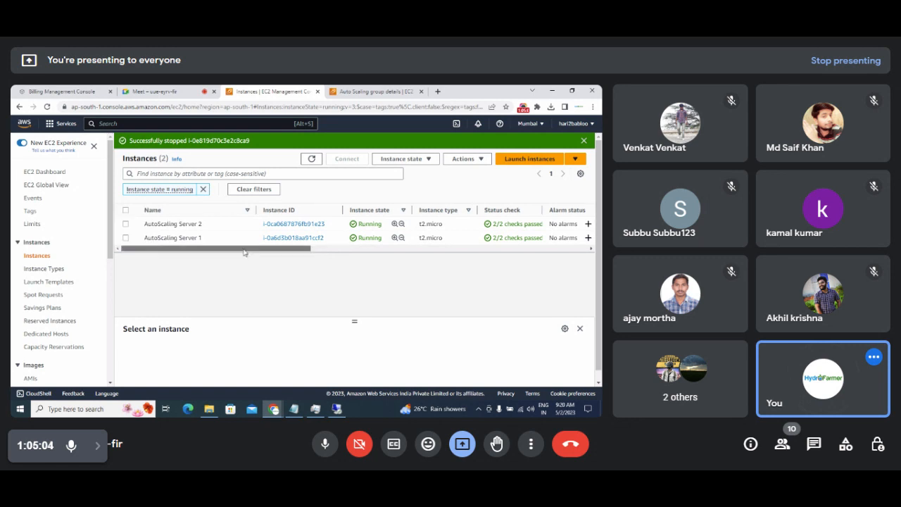
pyautogui.moveTo(293, 252); pyautogui.dragTo(278, 252)
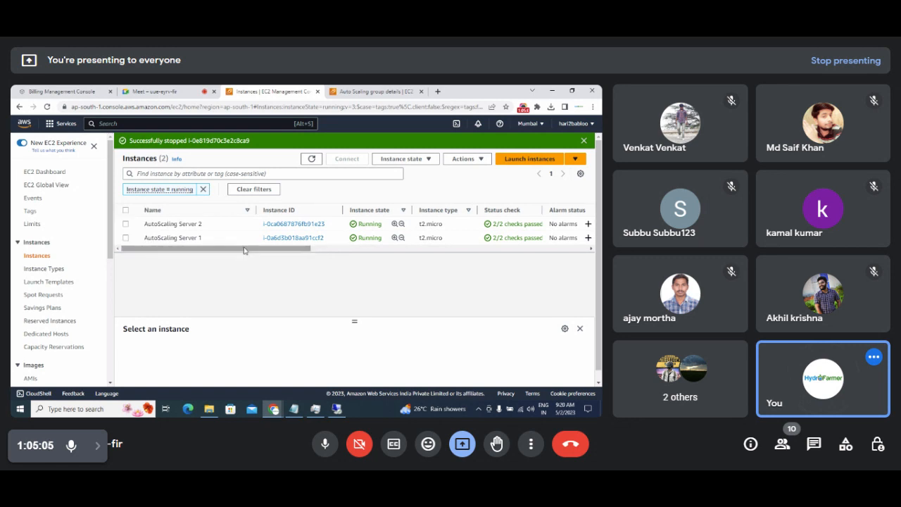
pyautogui.click(203, 190)
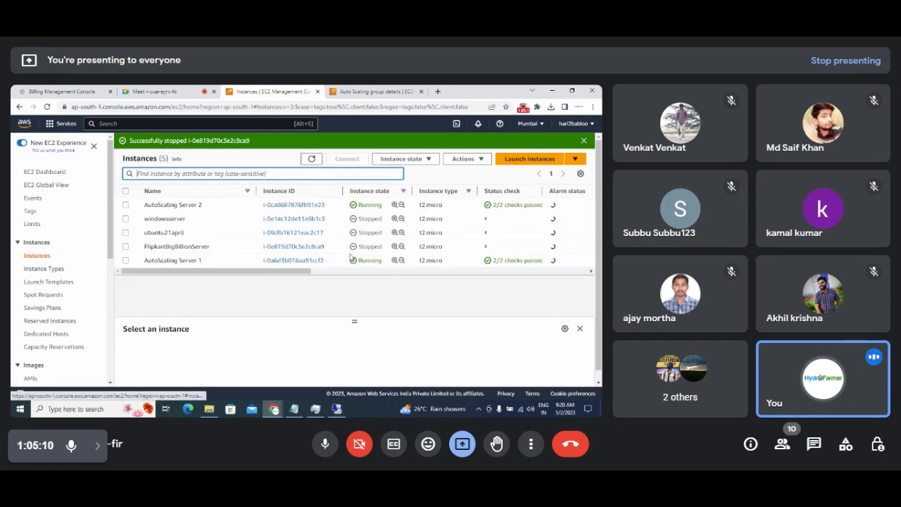
pyautogui.click(311, 161)
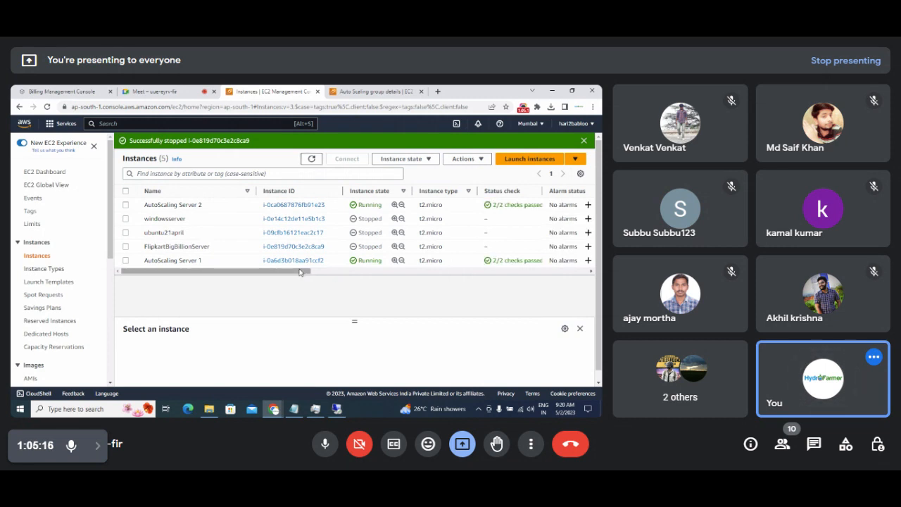
pyautogui.moveTo(301, 271); pyautogui.dragTo(265, 276)
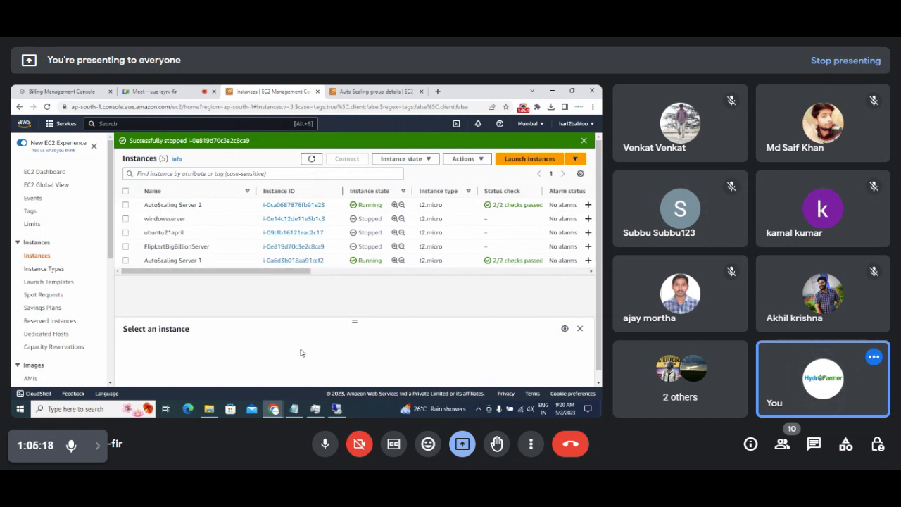
pyautogui.click(337, 408)
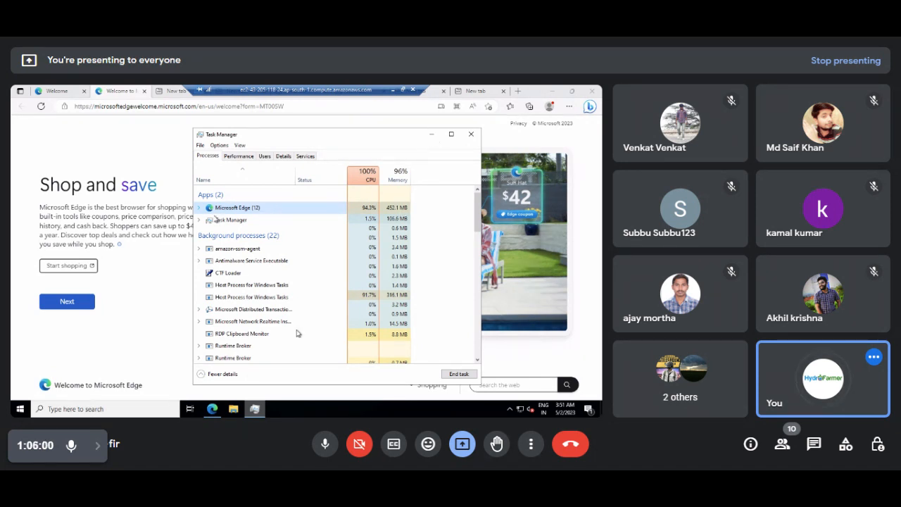
# Refresh the EC2 instances list three times, then check the remote server's Task Manager.
pyautogui.click(394, 89)
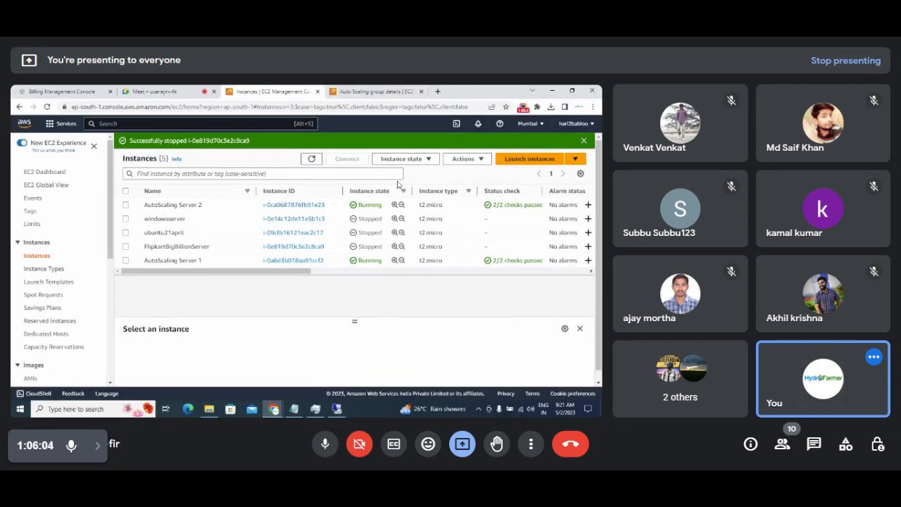
pyautogui.click(311, 159)
pyautogui.click(311, 159)
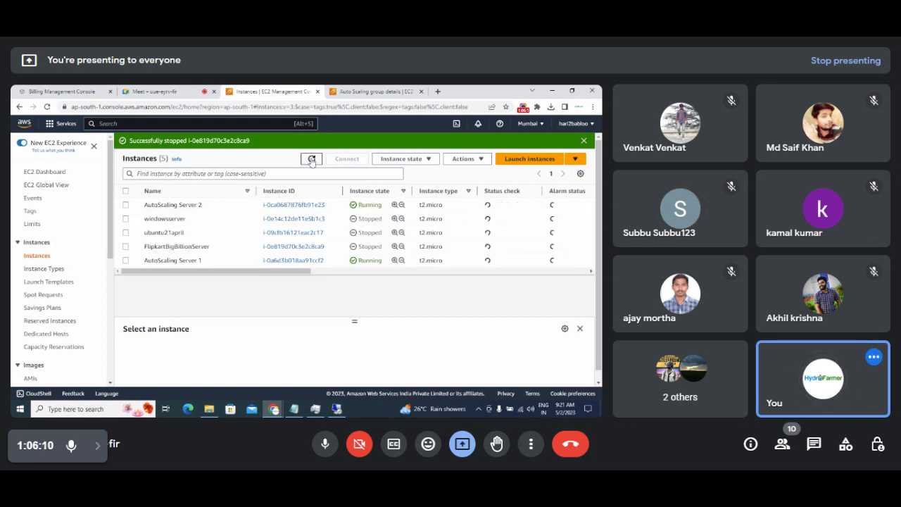
pyautogui.click(311, 159)
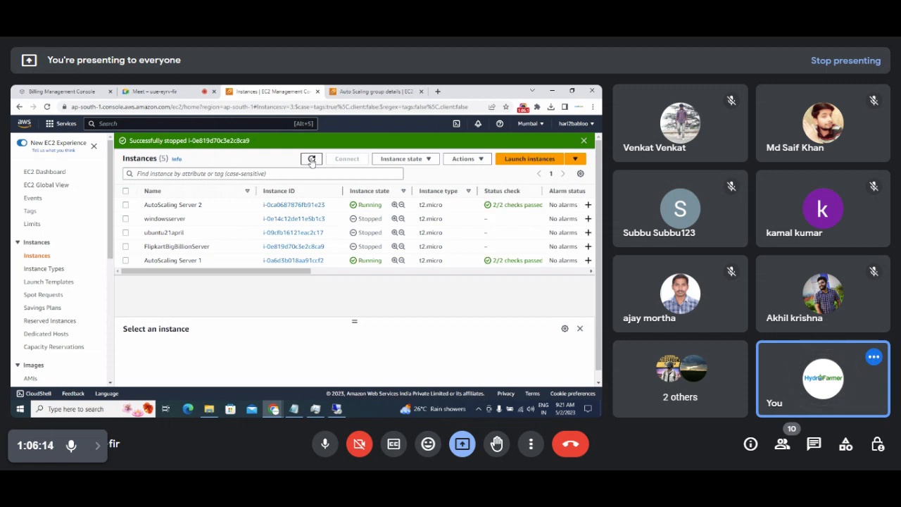
pyautogui.click(337, 410)
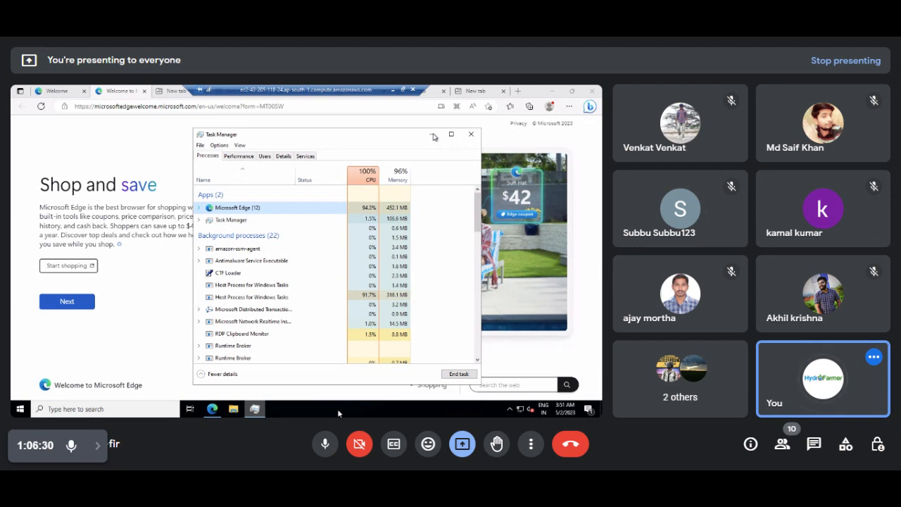
# Check the clock and keep refreshing the instances list until a sixth unnamed t2.micro instance appears Pending.
pyautogui.click(392, 89)
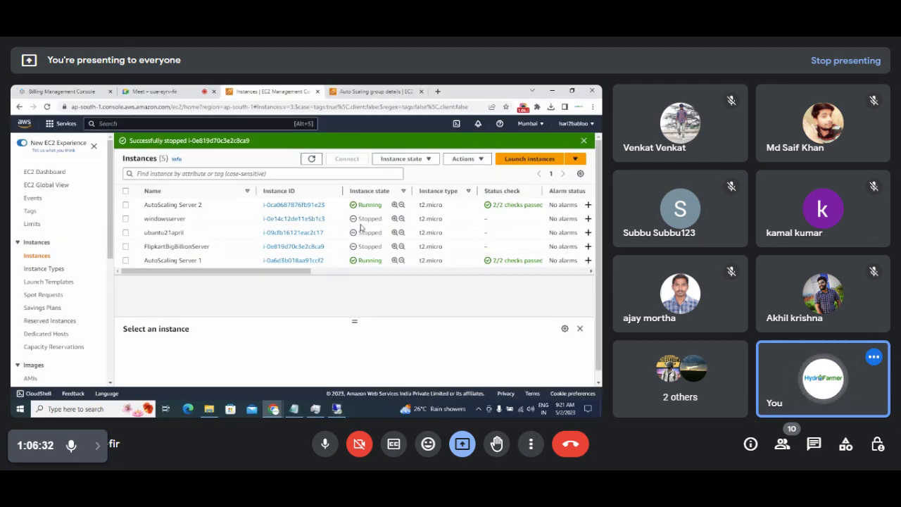
pyautogui.moveTo(256, 274); pyautogui.dragTo(203, 279)
pyautogui.click(564, 409)
pyautogui.click(311, 308)
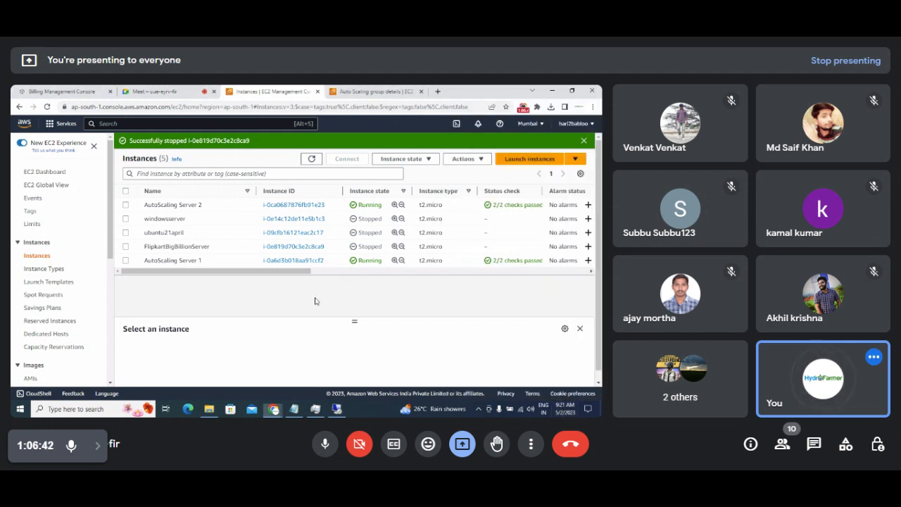
pyautogui.click(311, 159)
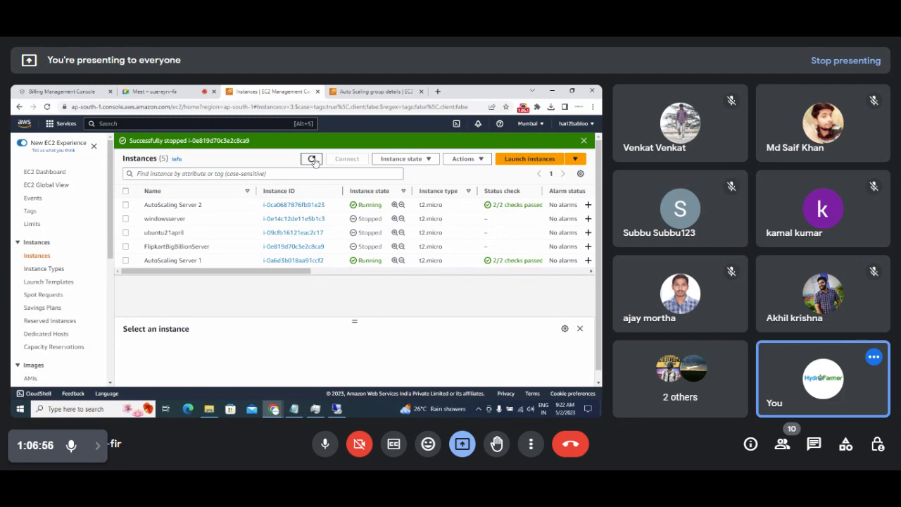
pyautogui.click(313, 159)
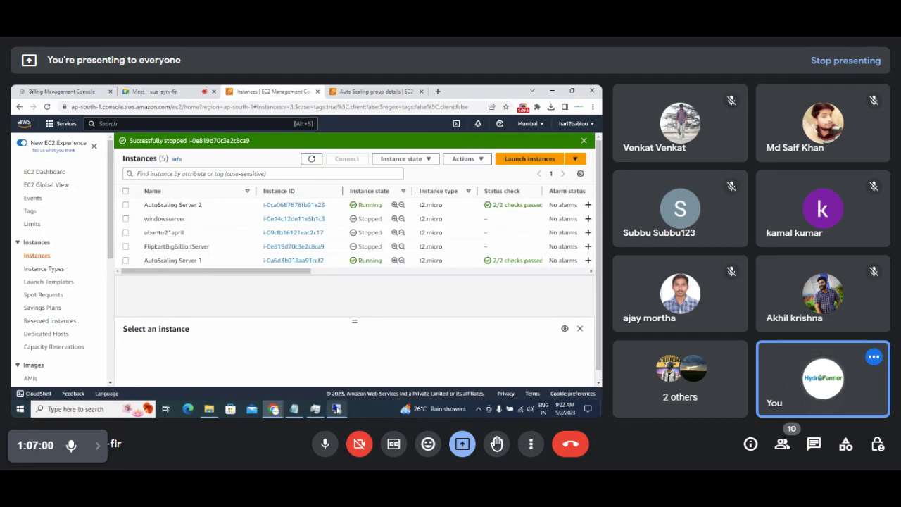
pyautogui.click(337, 407)
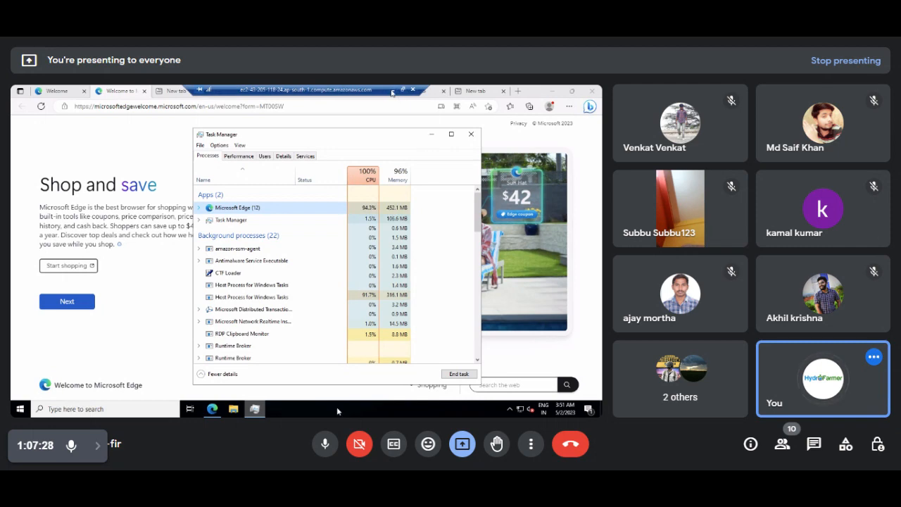
pyautogui.click(393, 91)
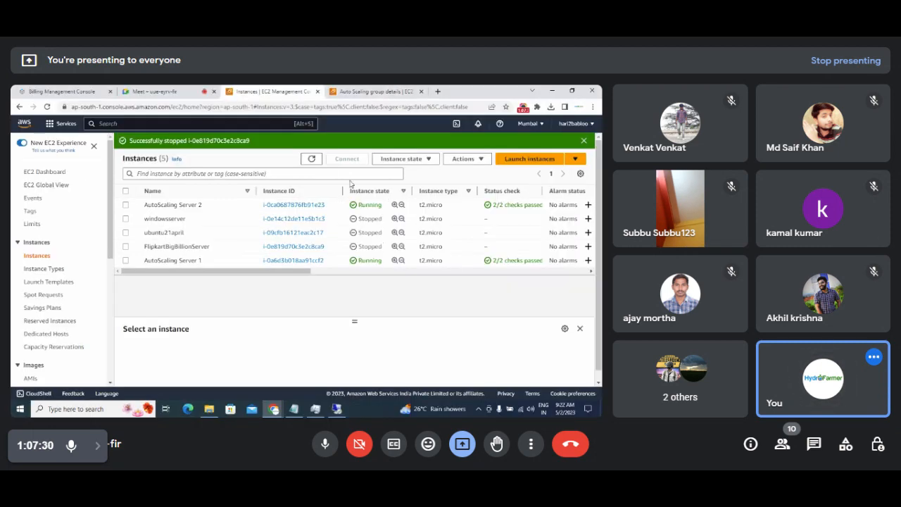
pyautogui.click(311, 158)
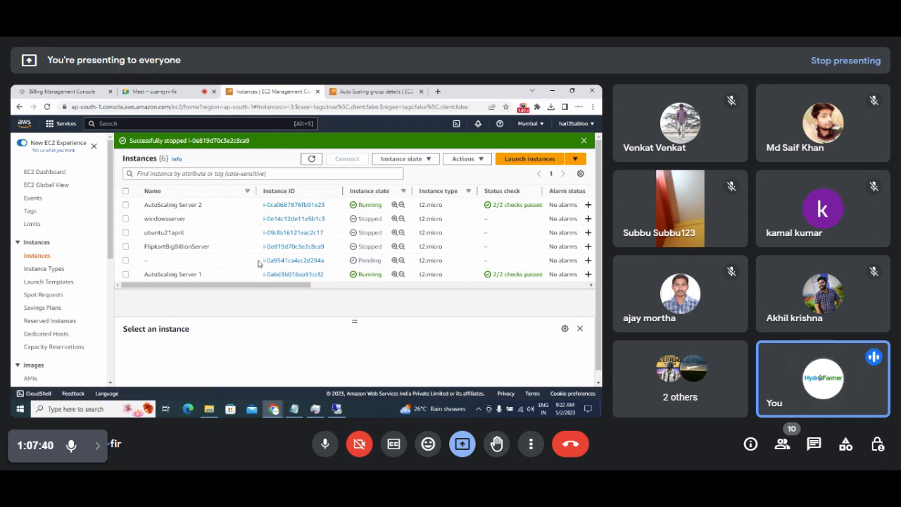
pyautogui.moveTo(260, 260); pyautogui.dragTo(312, 260)
pyautogui.click(156, 261)
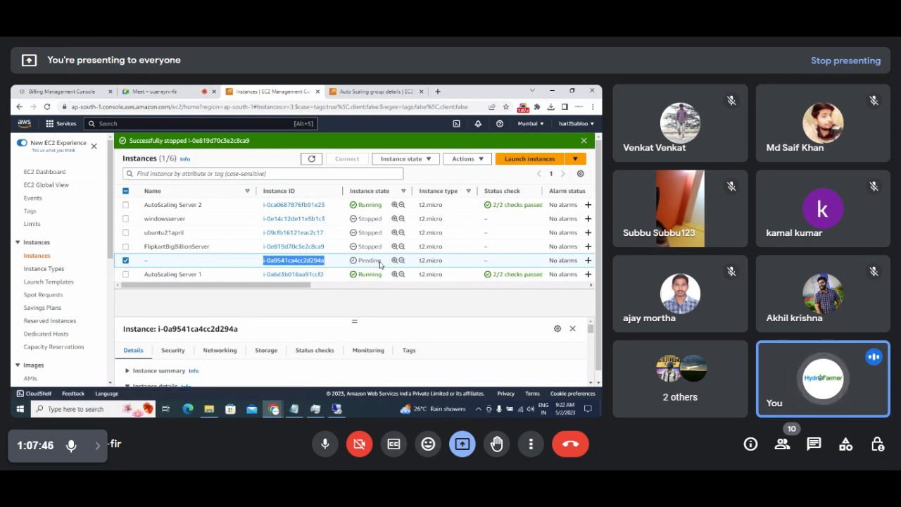
pyautogui.click(311, 159)
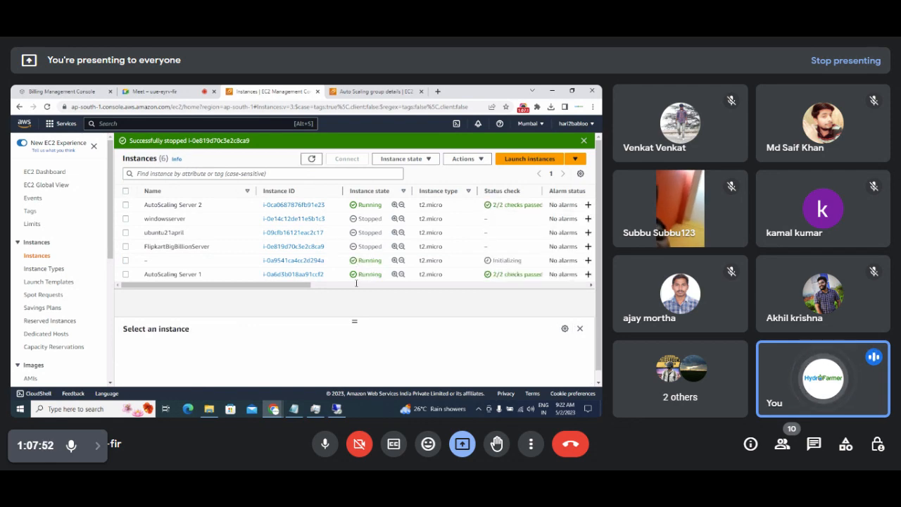
pyautogui.click(337, 409)
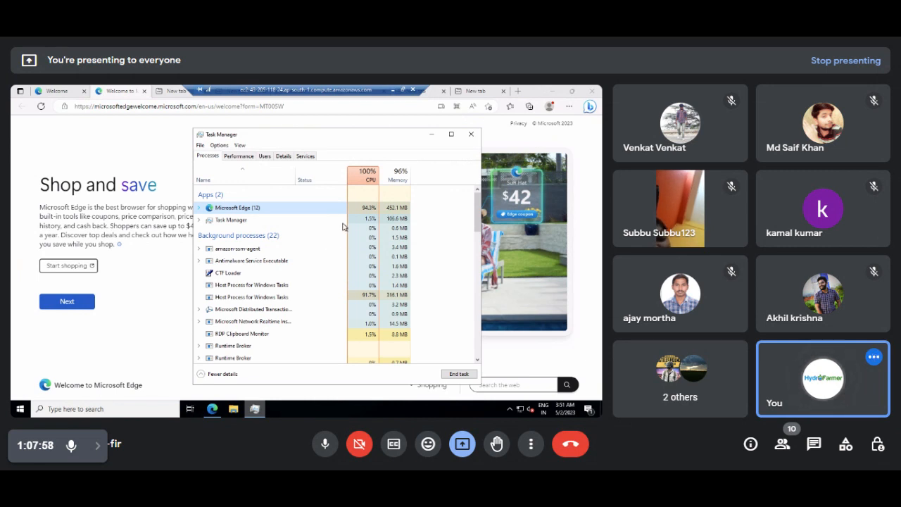
pyautogui.click(395, 90)
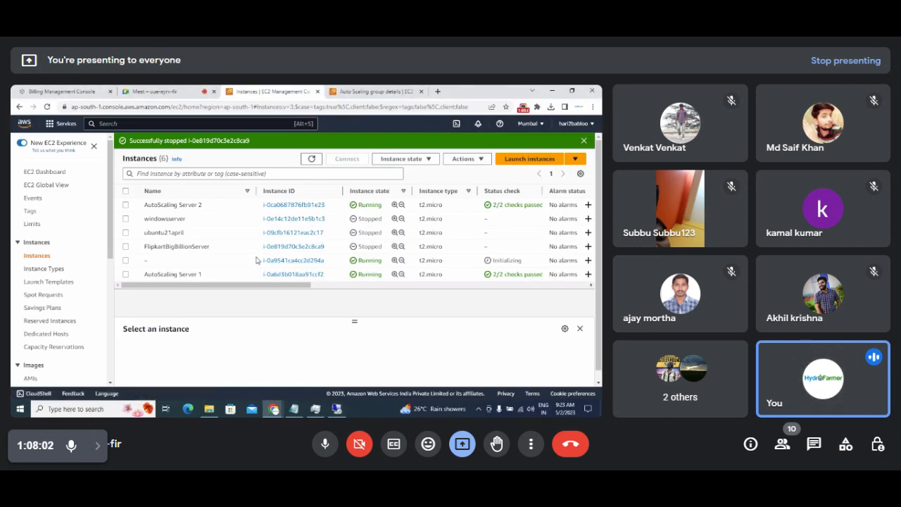
pyautogui.moveTo(262, 261); pyautogui.dragTo(331, 265)
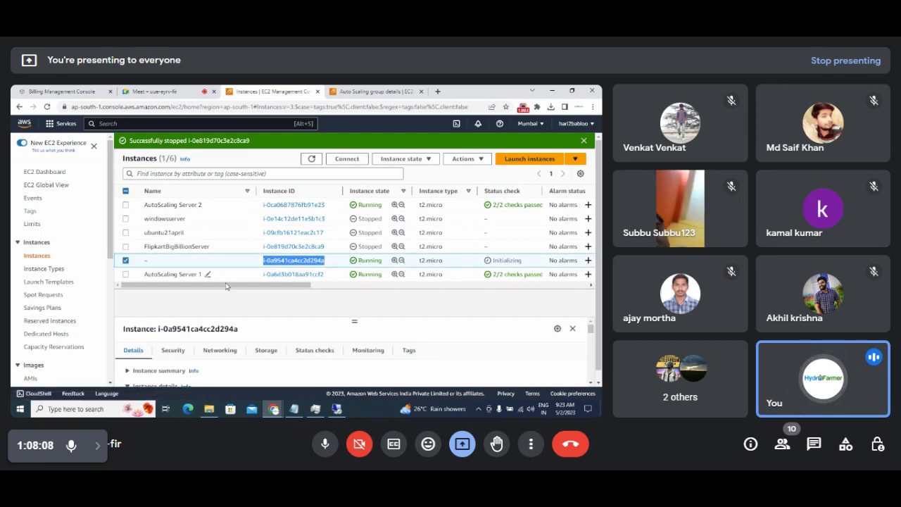
pyautogui.hscroll(1, 232, 287)
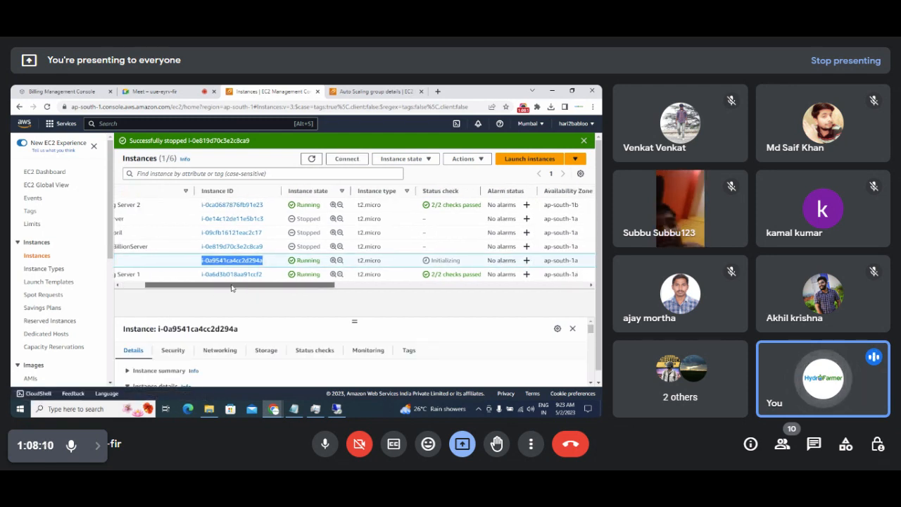
pyautogui.click(156, 92)
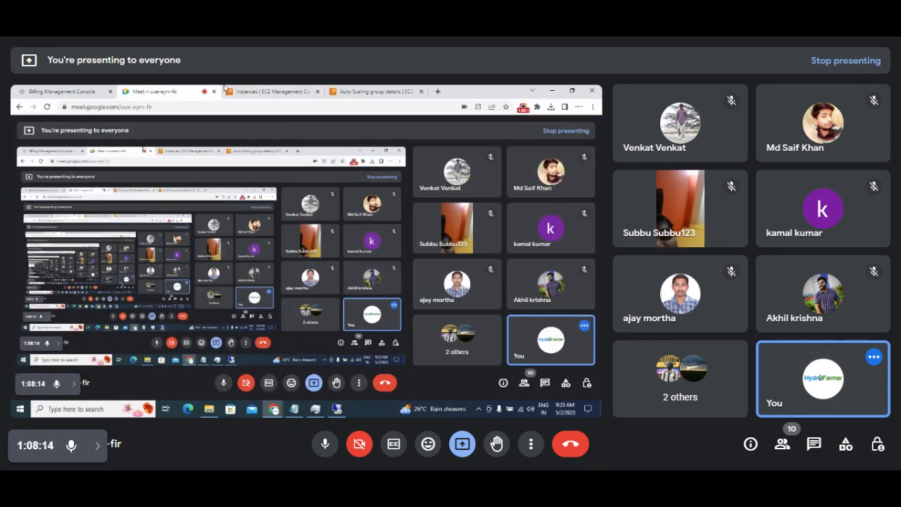
pyautogui.click(269, 90)
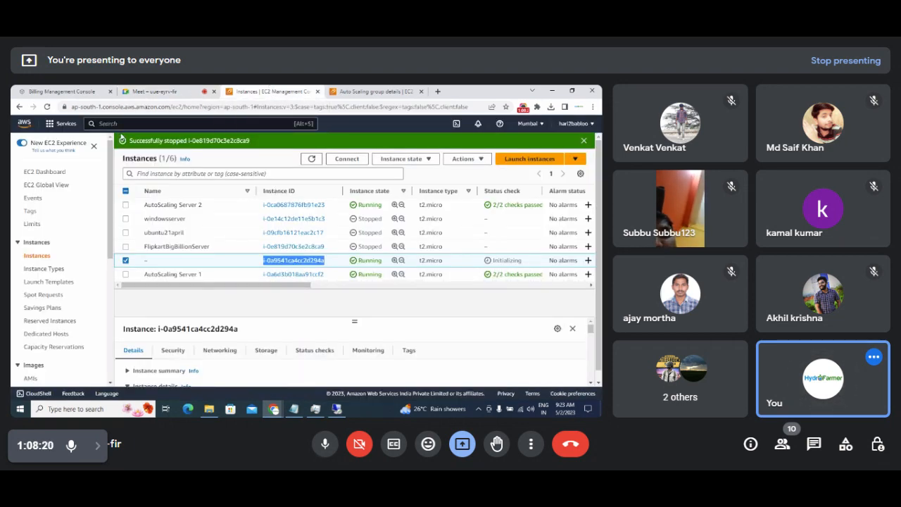
pyautogui.click(155, 91)
pyautogui.click(247, 89)
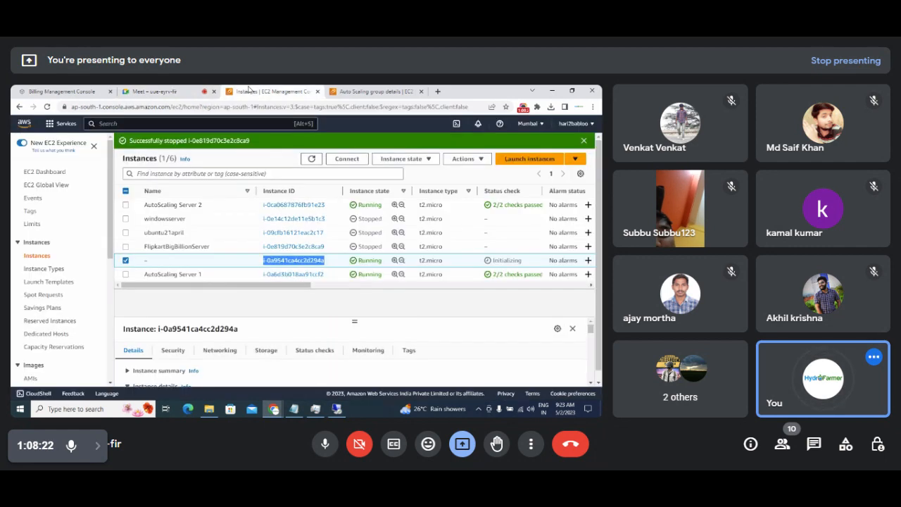
pyautogui.moveTo(295, 285); pyautogui.dragTo(282, 261)
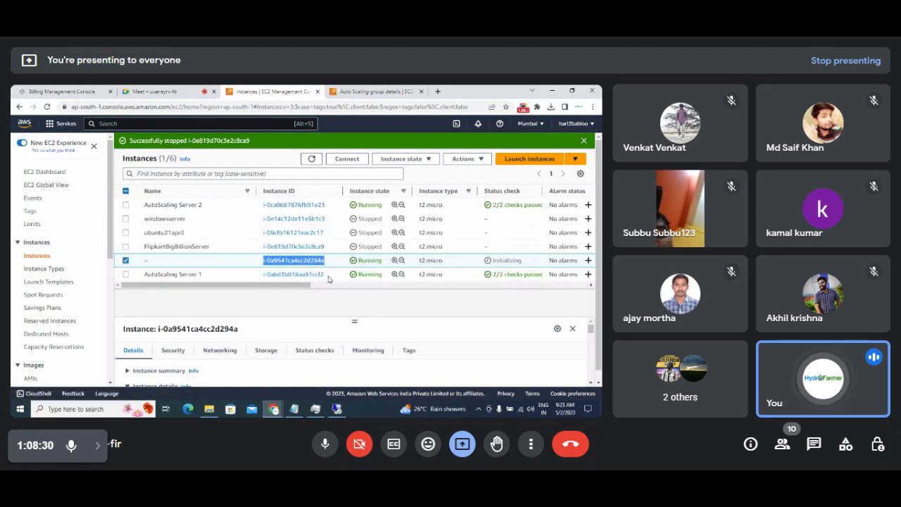
pyautogui.click(311, 158)
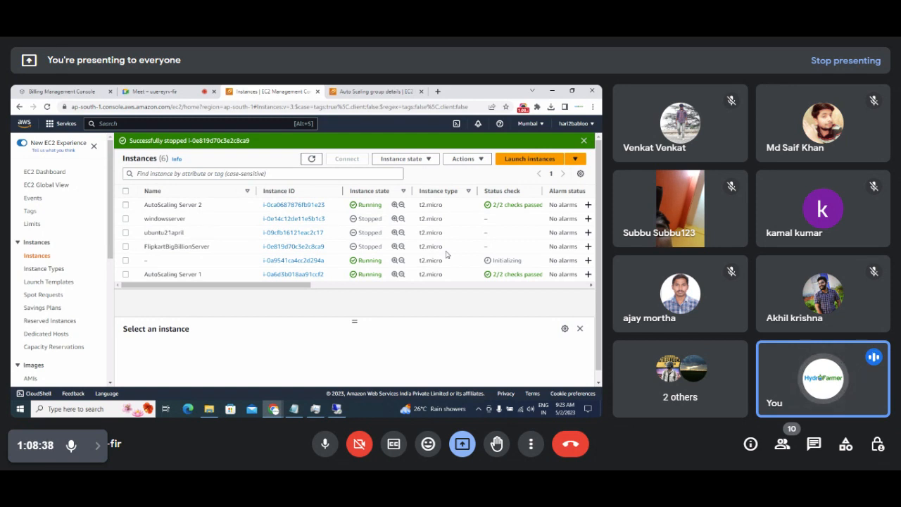
pyautogui.doubleClick(370, 261)
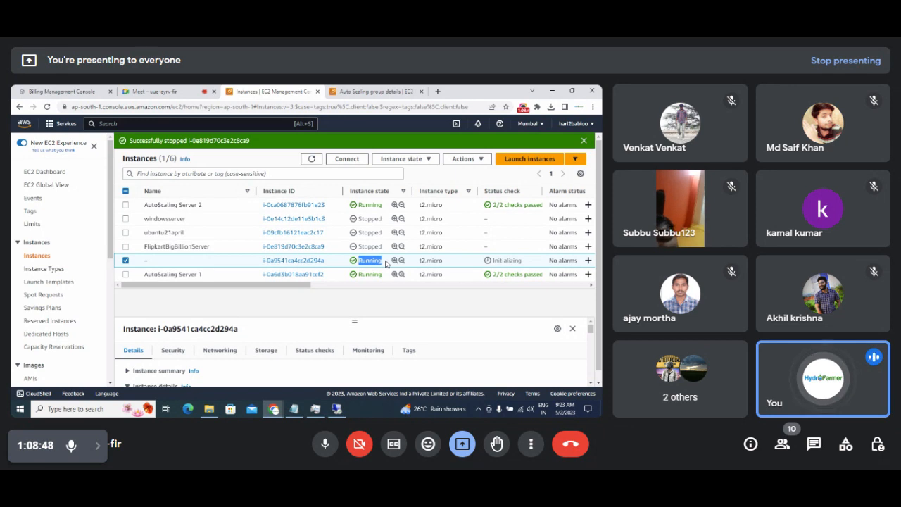
pyautogui.click(312, 160)
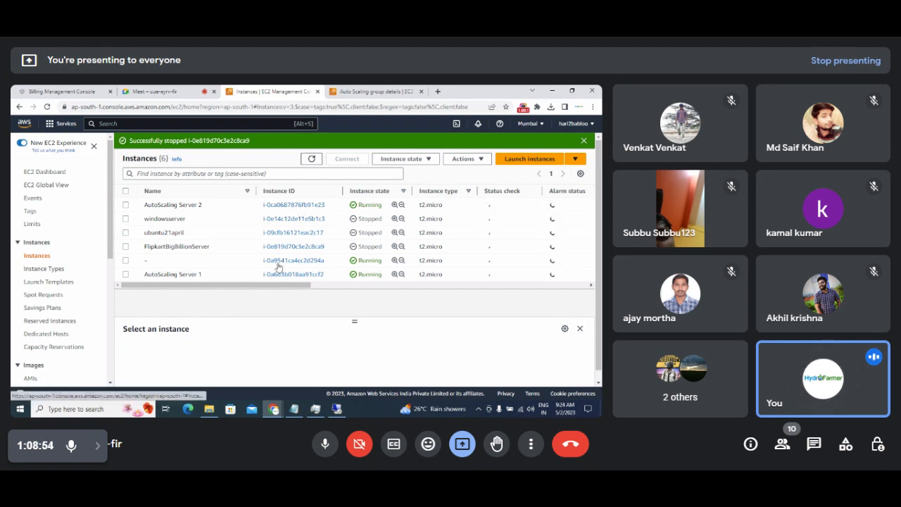
pyautogui.moveTo(258, 265); pyautogui.dragTo(326, 265)
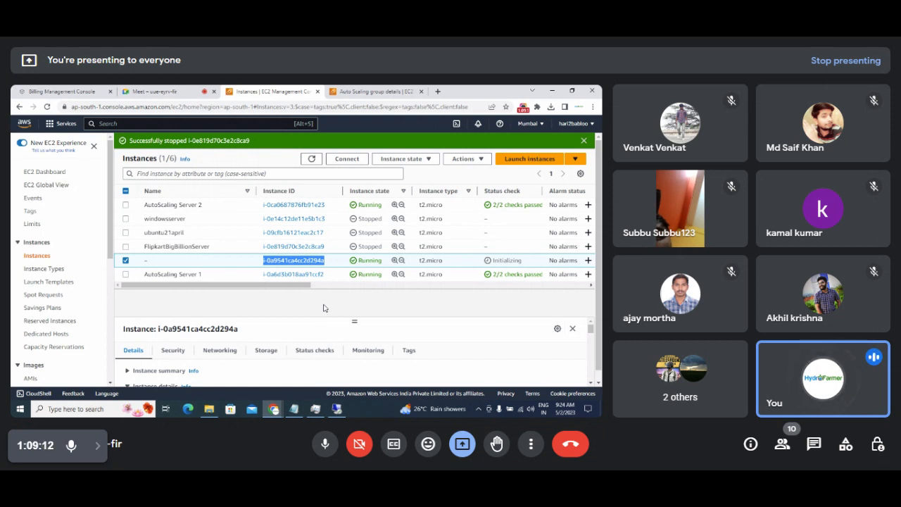
pyautogui.click(312, 159)
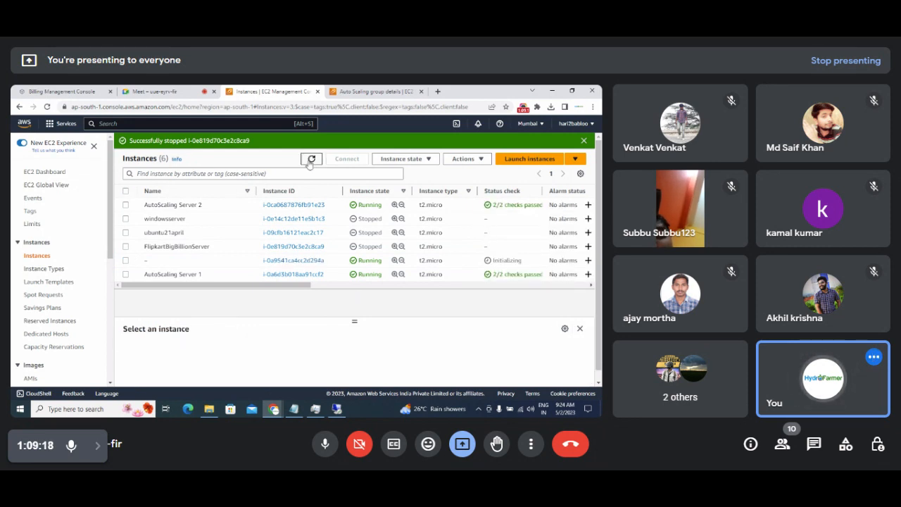
pyautogui.click(337, 409)
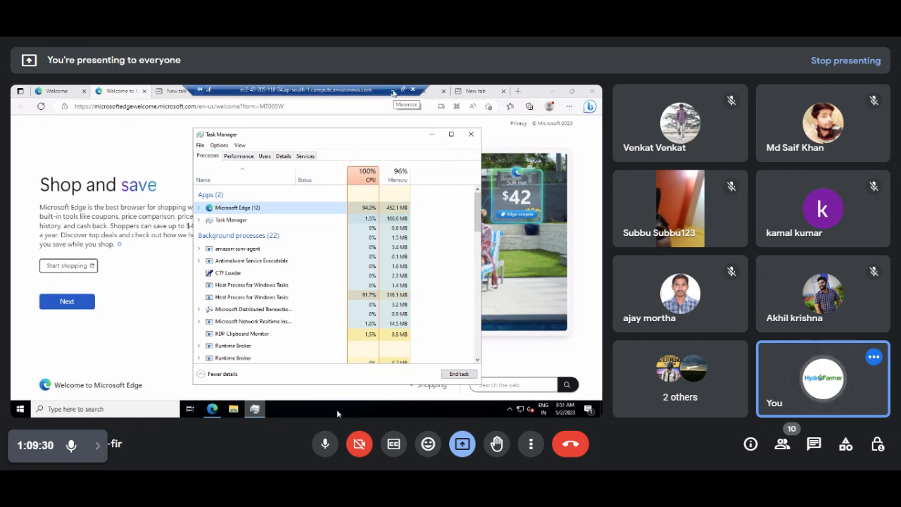
pyautogui.click(394, 92)
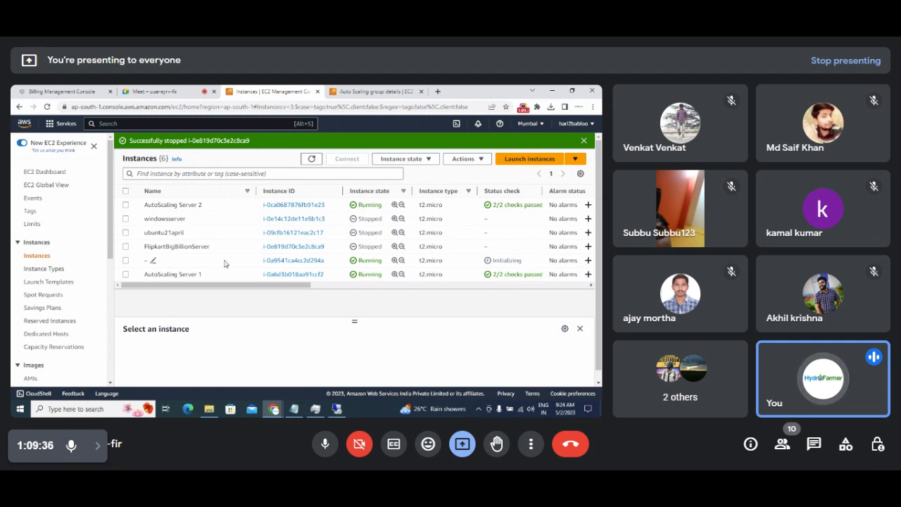
pyautogui.click(312, 158)
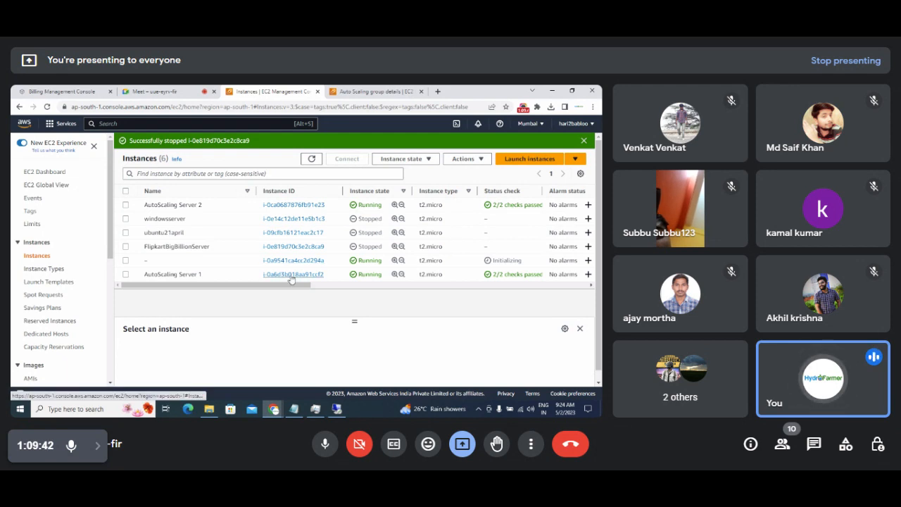
# Rename the new unnamed running instance to 'AutoScaling Server 3' and save.
pyautogui.click(153, 261)
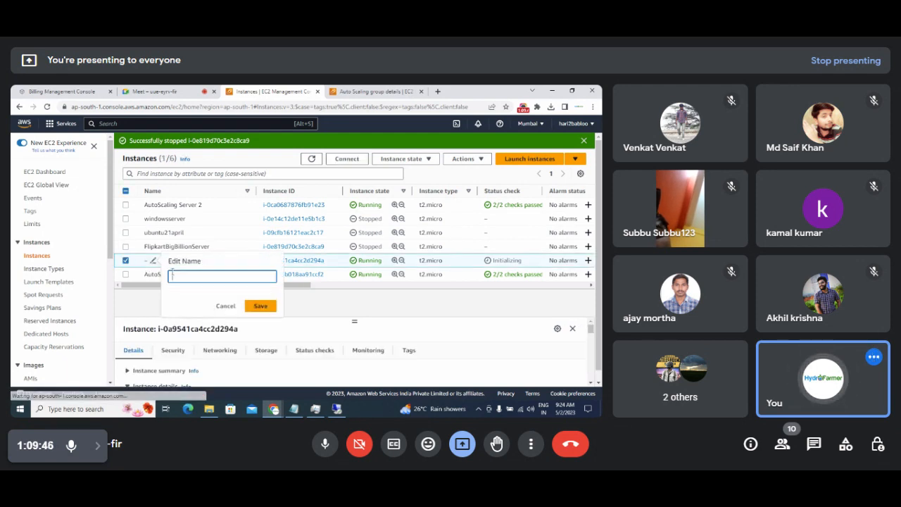
pyautogui.write('Auto')
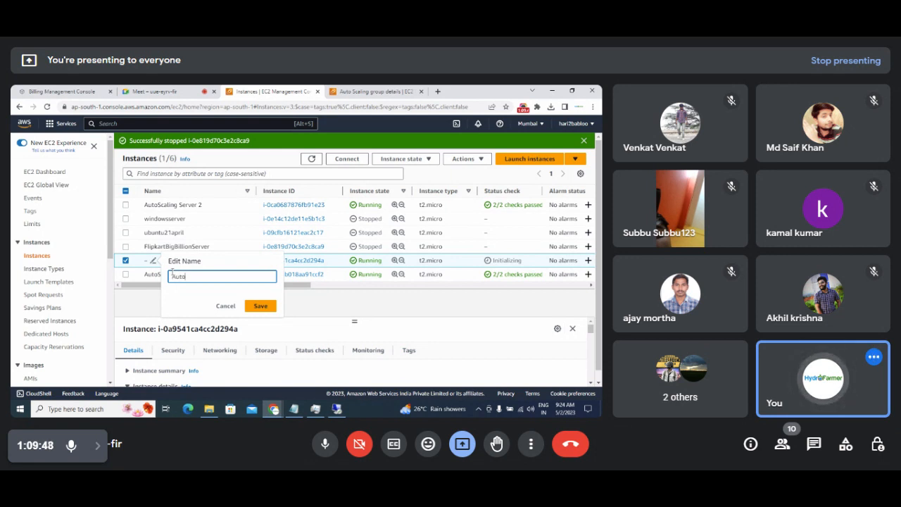
pyautogui.write('Scaling Server')
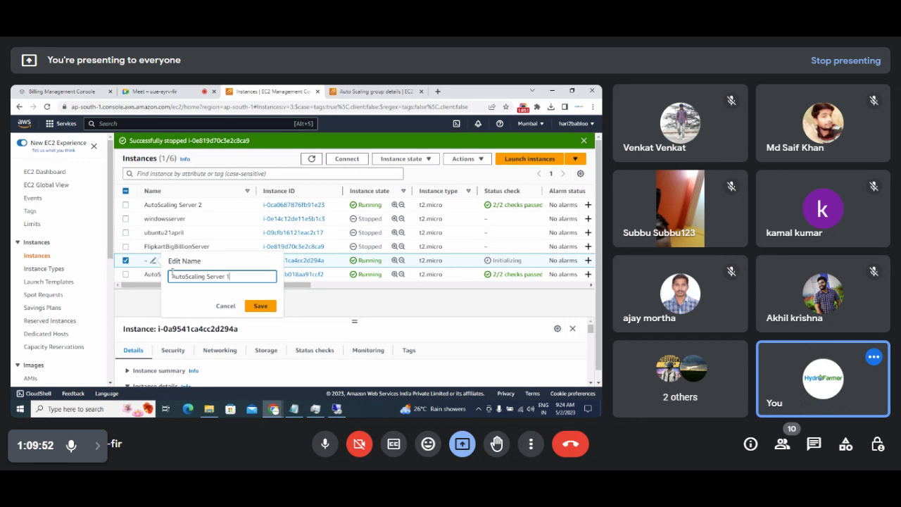
pyautogui.write(' 3')
pyautogui.click(260, 306)
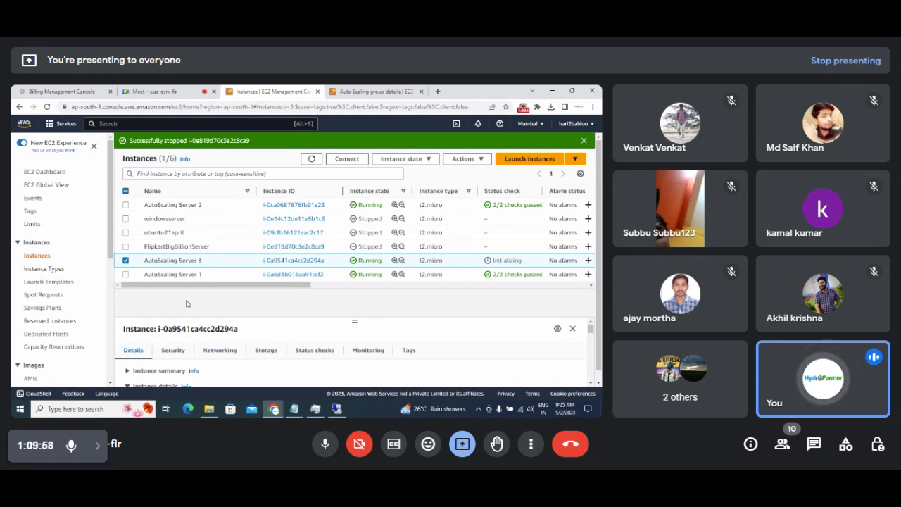
# Select AutoScaling Server 1 and AutoScaling Server 2 in the instances list.
pyautogui.click(126, 275)
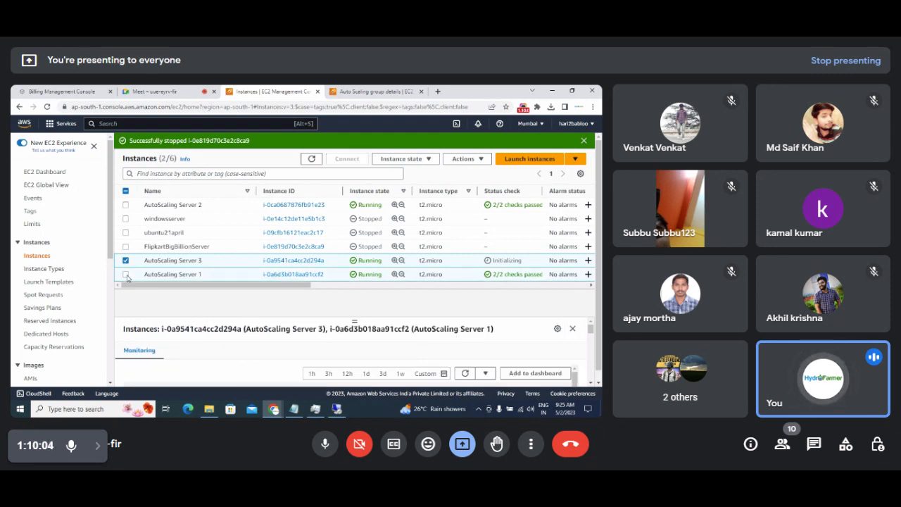
pyautogui.click(126, 261)
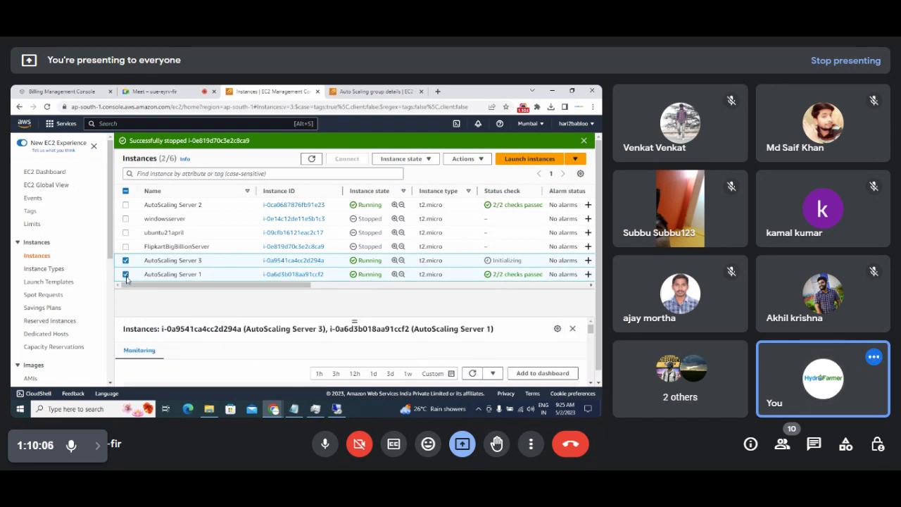
pyautogui.click(126, 274)
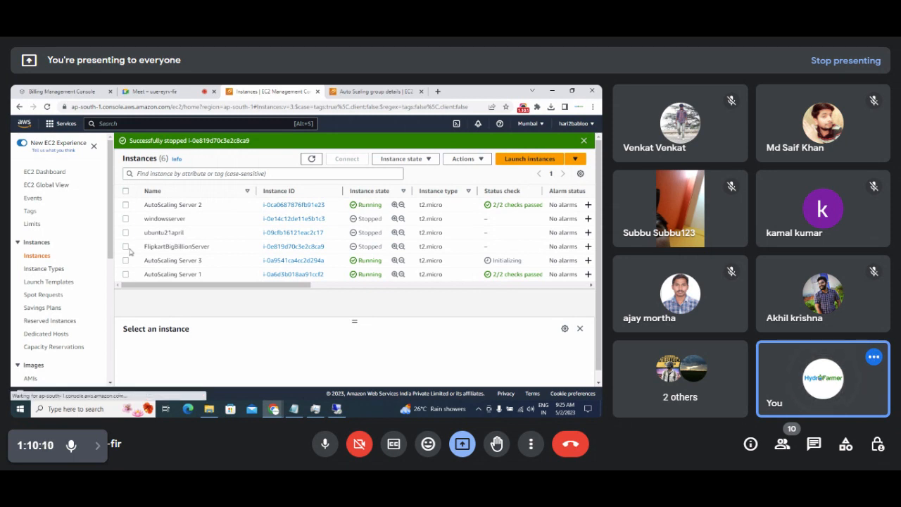
pyautogui.click(126, 204)
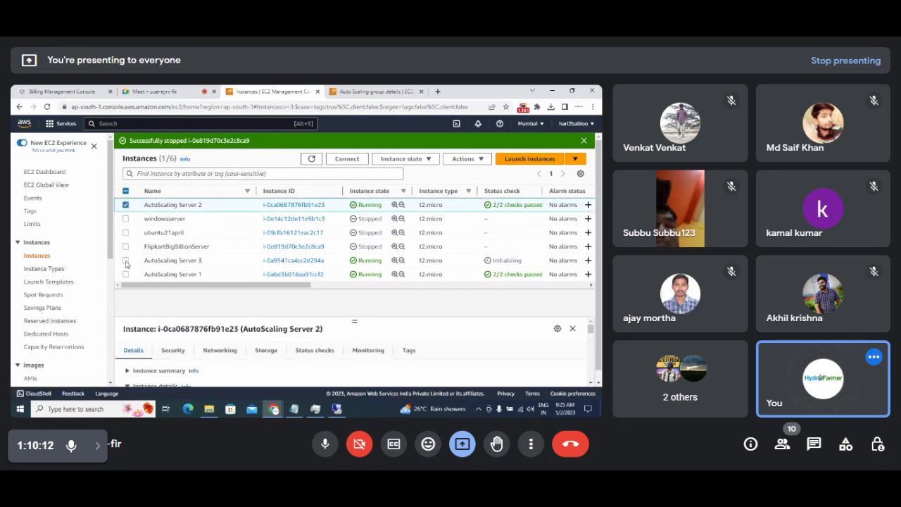
pyautogui.click(125, 276)
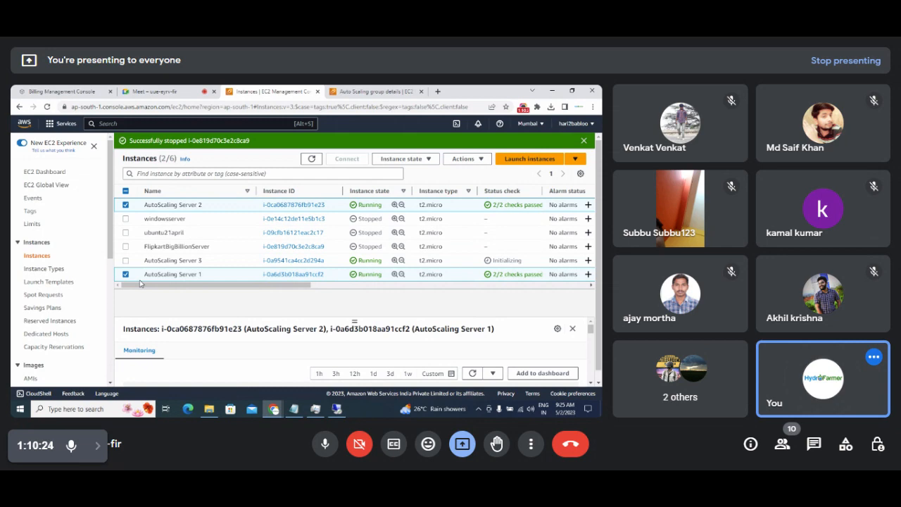
# Check the Auto Scaling group's desired capacity of 3, then return to the instances list.
pyautogui.click(359, 91)
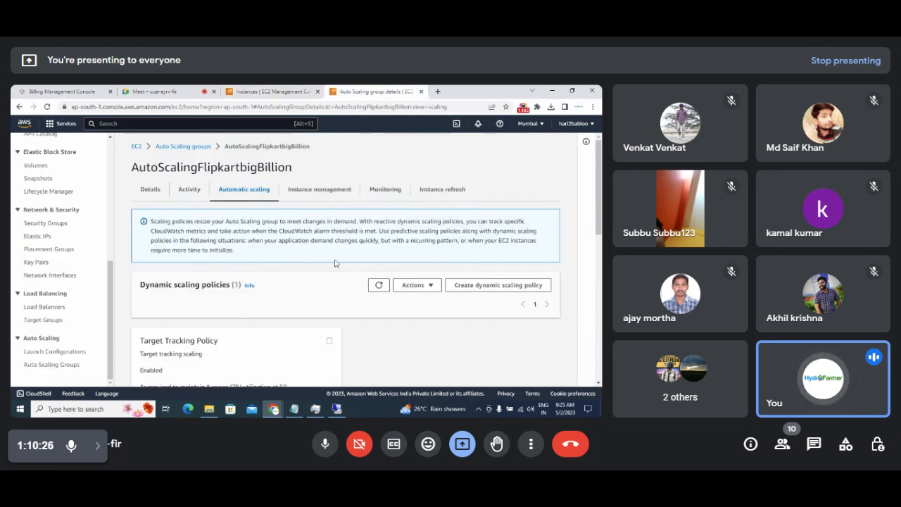
pyautogui.click(150, 189)
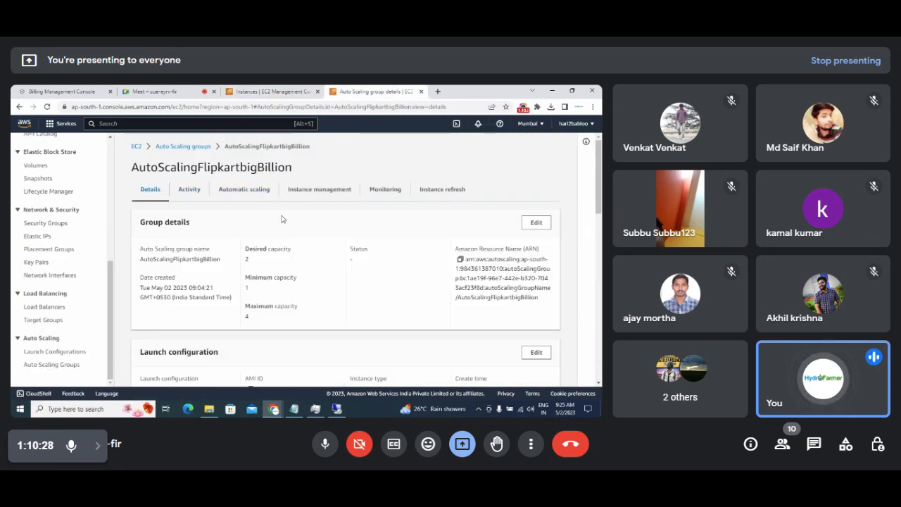
pyautogui.click(184, 146)
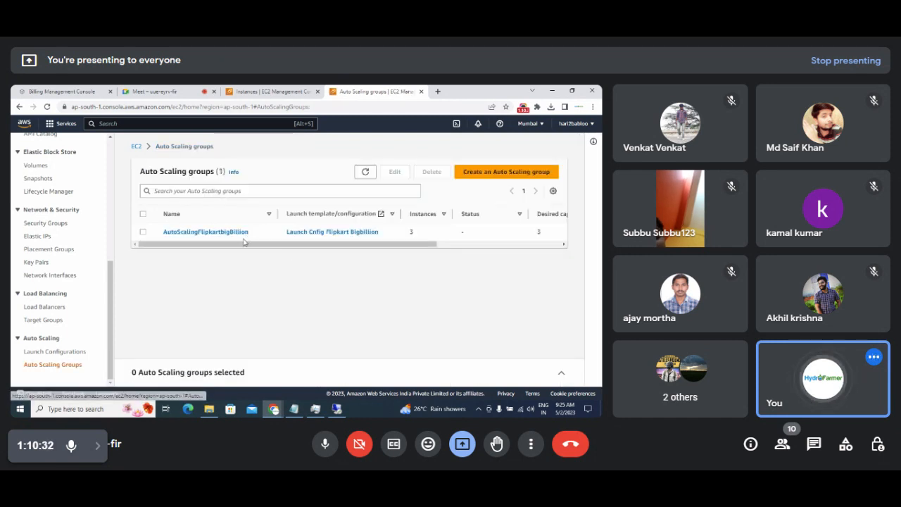
pyautogui.moveTo(244, 241); pyautogui.dragTo(371, 266)
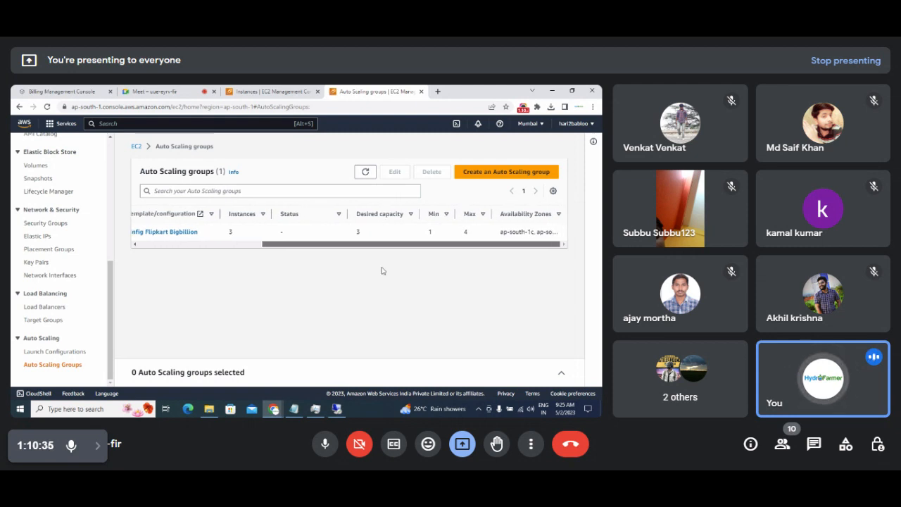
pyautogui.doubleClick(360, 232)
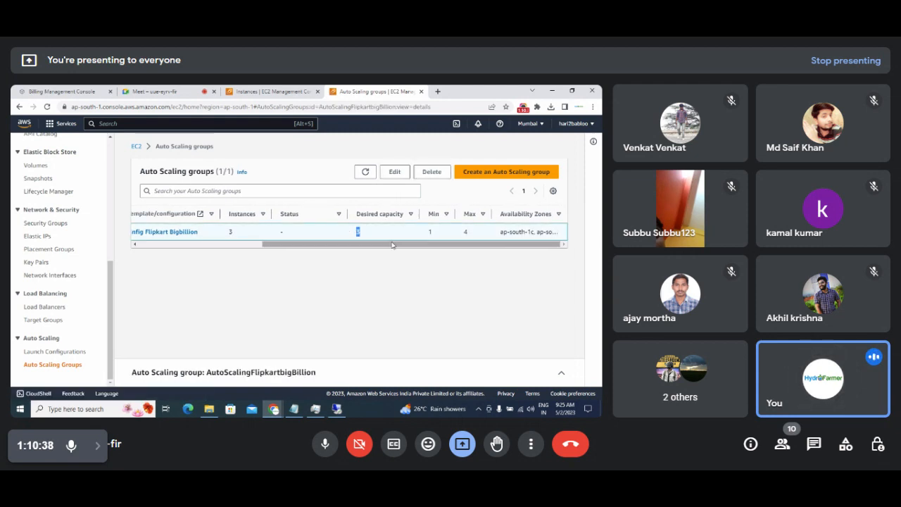
pyautogui.moveTo(397, 245); pyautogui.dragTo(237, 243)
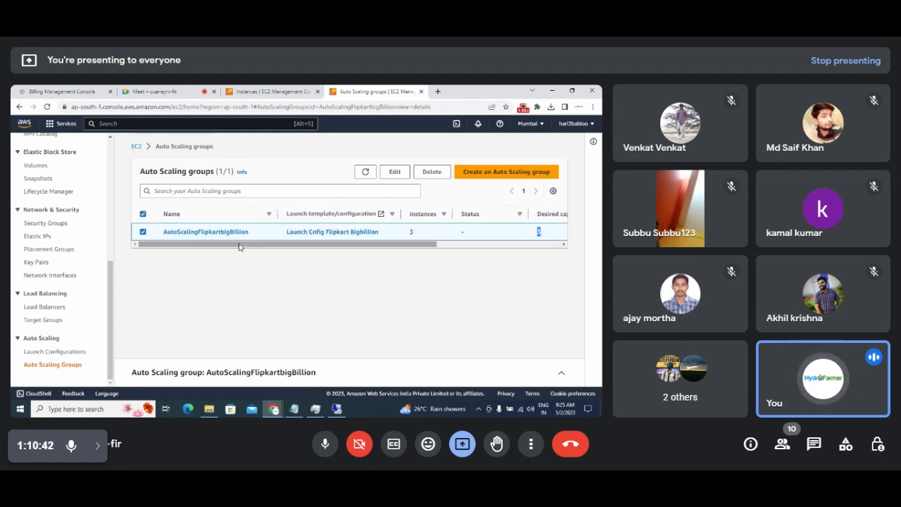
pyautogui.click(268, 90)
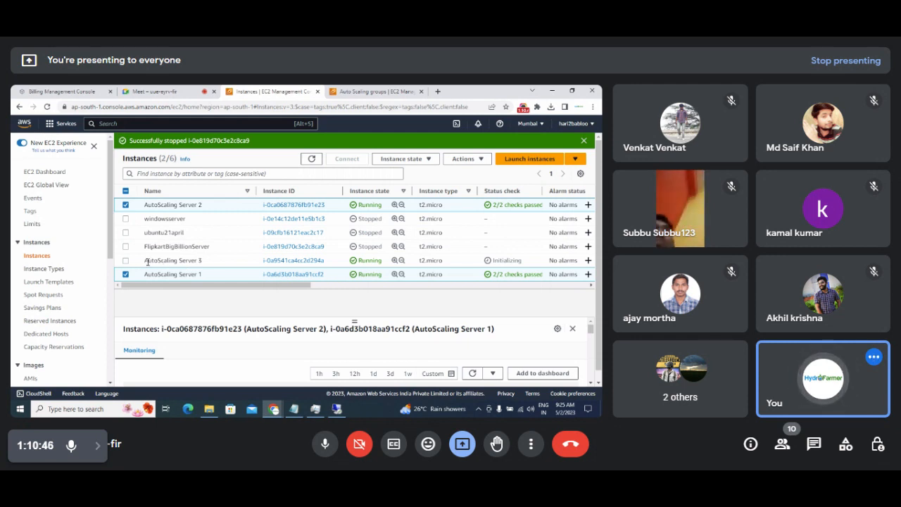
# Tick only AutoScaling Server 1 and 2, then terminate both via Instance state > Terminate instance.
pyautogui.moveTo(144, 261); pyautogui.dragTo(211, 267)
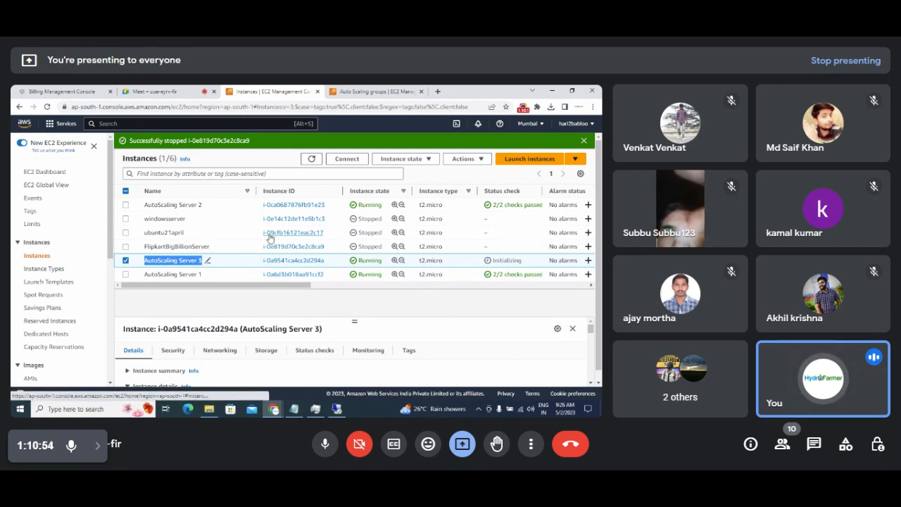
pyautogui.click(126, 261)
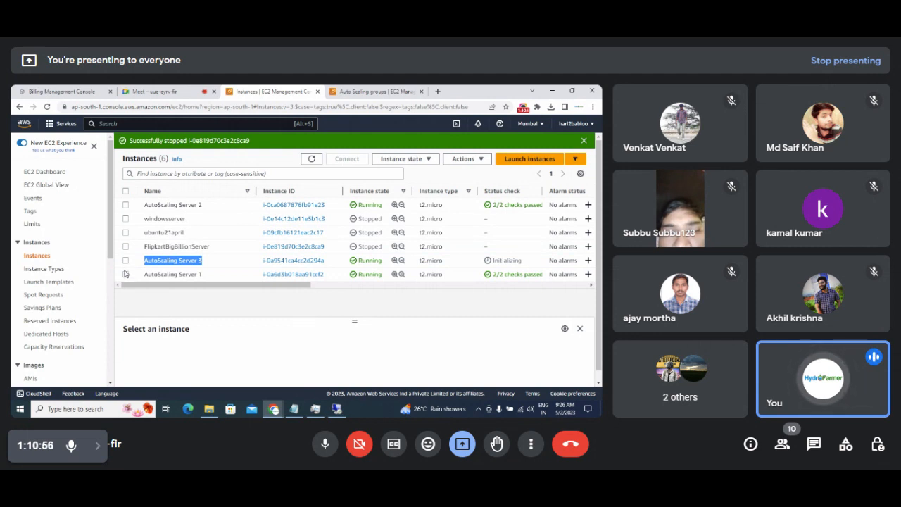
pyautogui.click(126, 274)
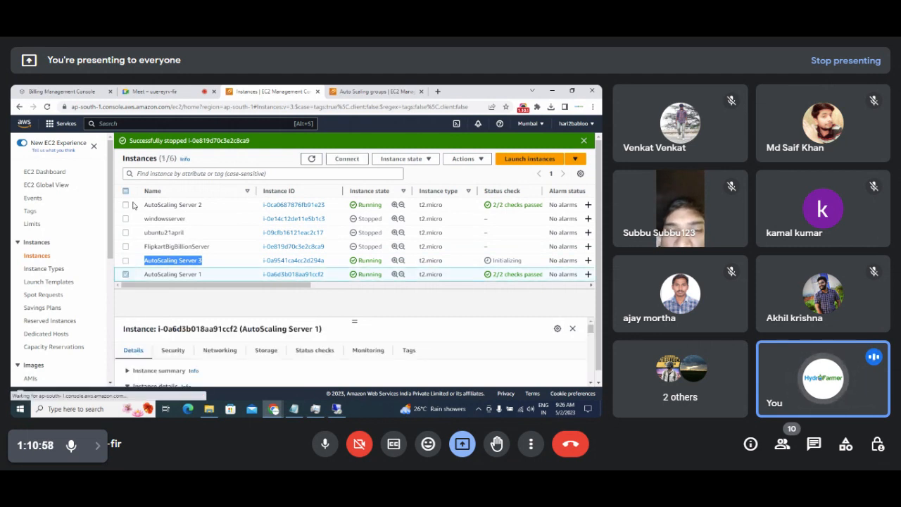
pyautogui.click(126, 205)
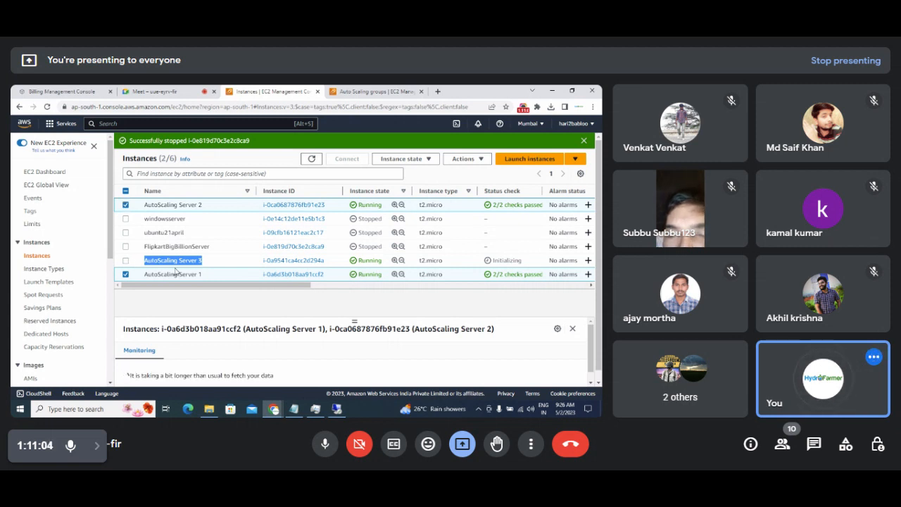
pyautogui.click(192, 304)
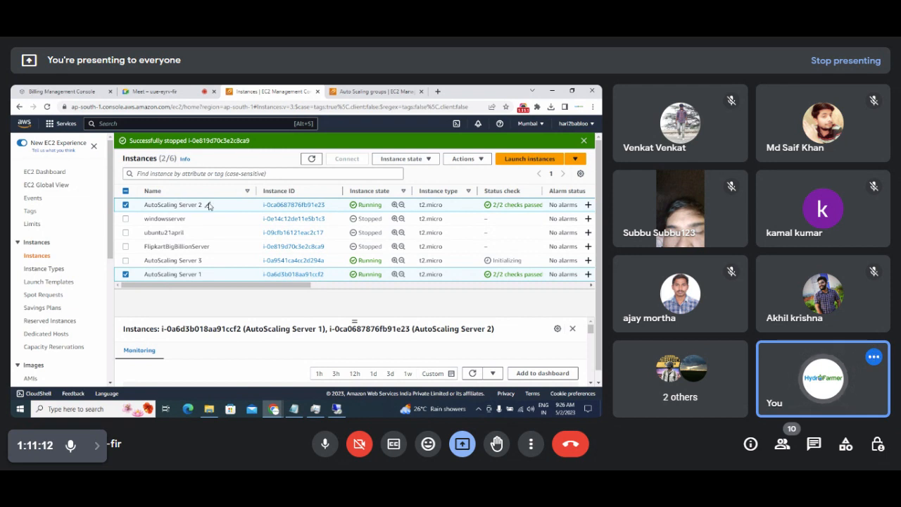
pyautogui.click(425, 160)
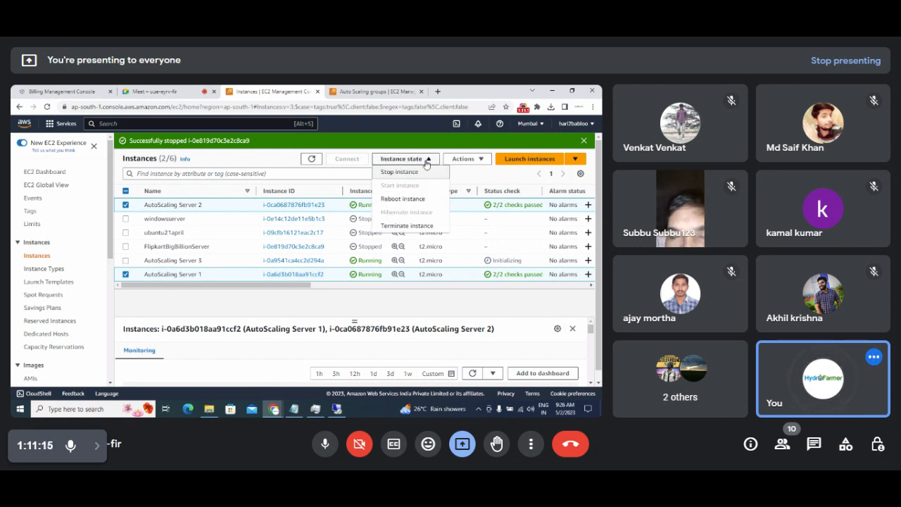
pyautogui.click(419, 227)
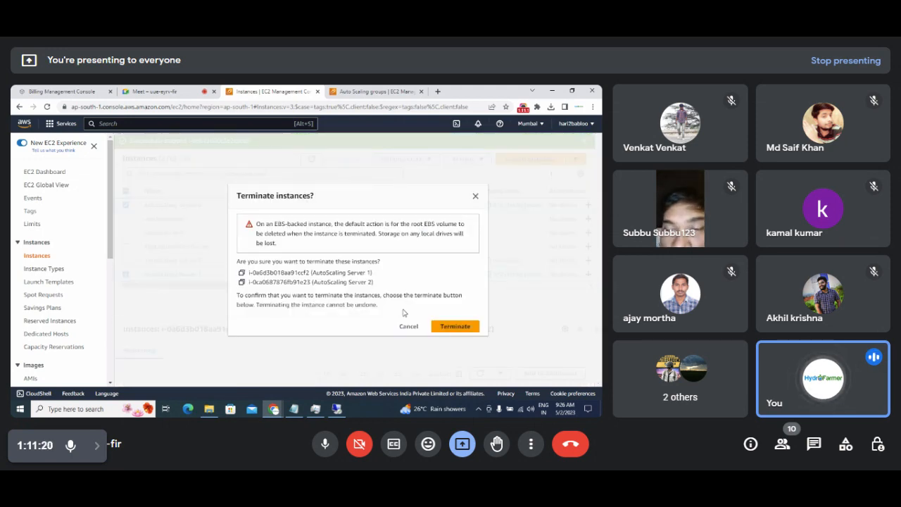
pyautogui.click(455, 326)
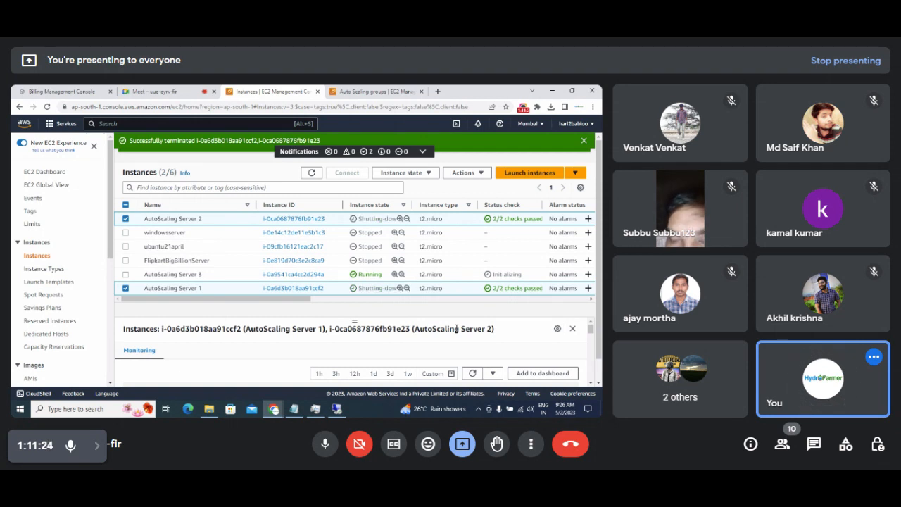
# Select AutoScaling Server 3 and refresh the instance list twice.
pyautogui.doubleClick(370, 274)
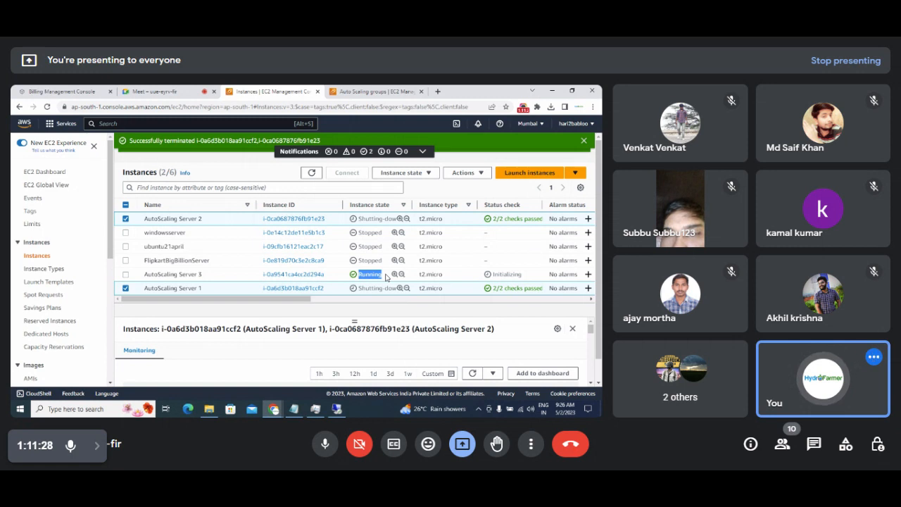
pyautogui.click(385, 277)
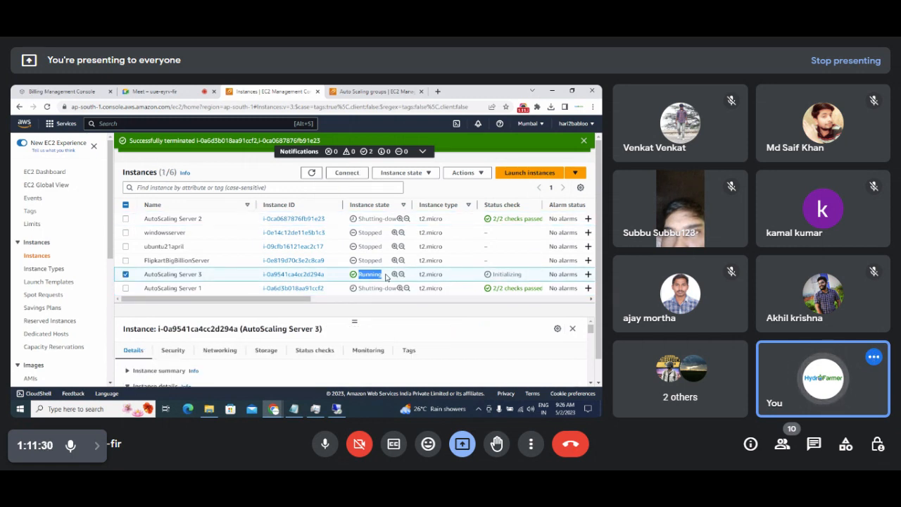
pyautogui.click(311, 174)
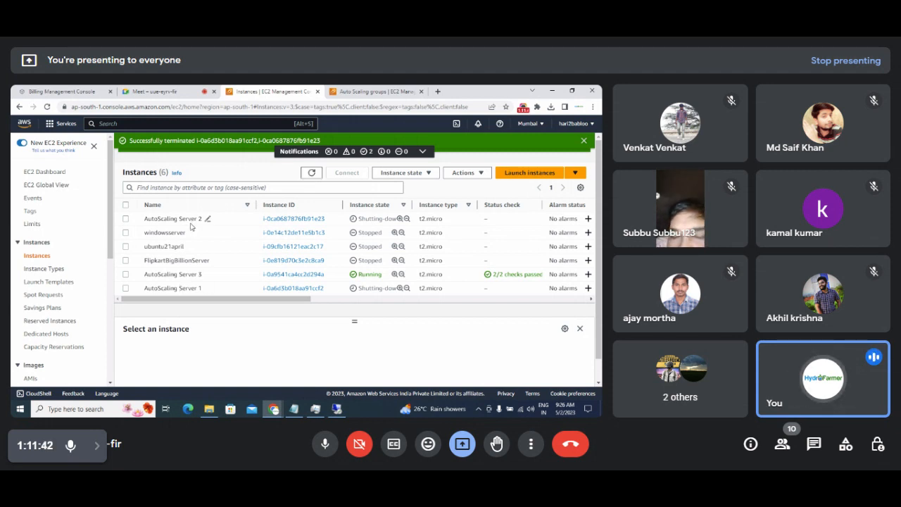
pyautogui.click(312, 173)
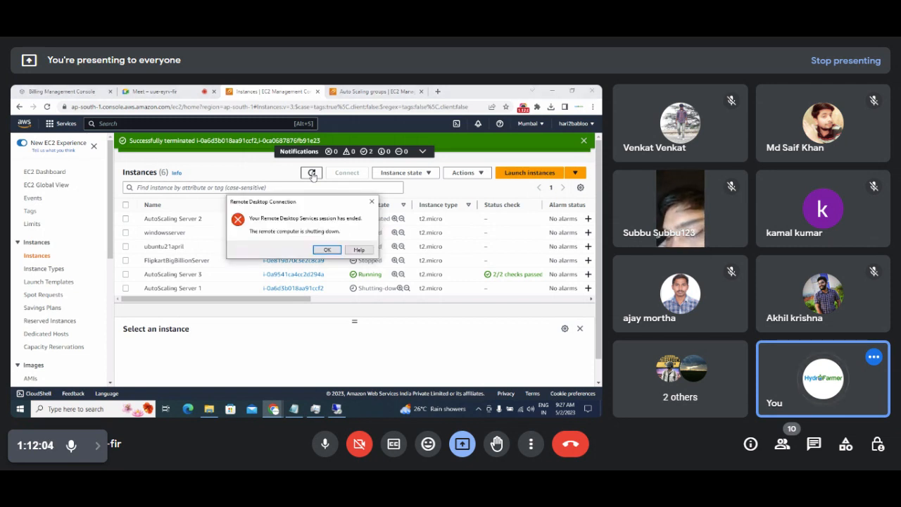
# Dismiss the Remote Desktop session-ended error, close its window, and refresh the instance list.
pyautogui.click(328, 249)
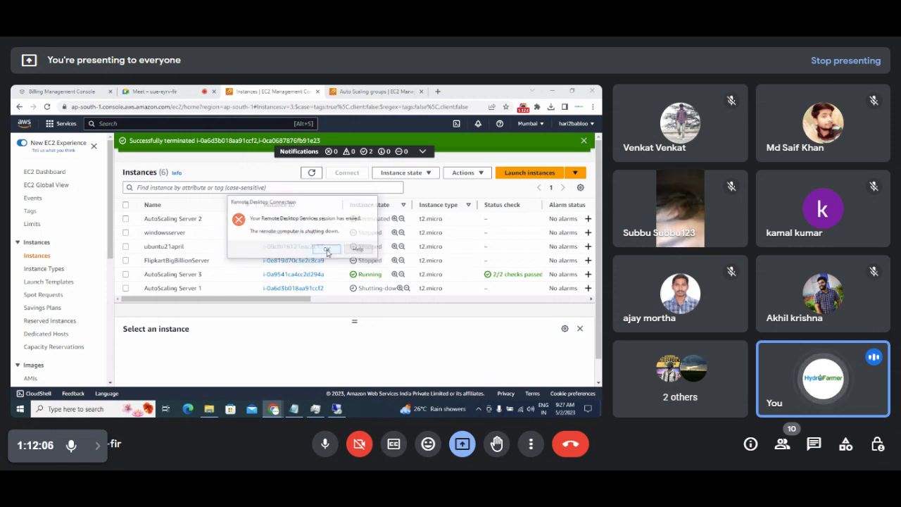
pyautogui.click(383, 144)
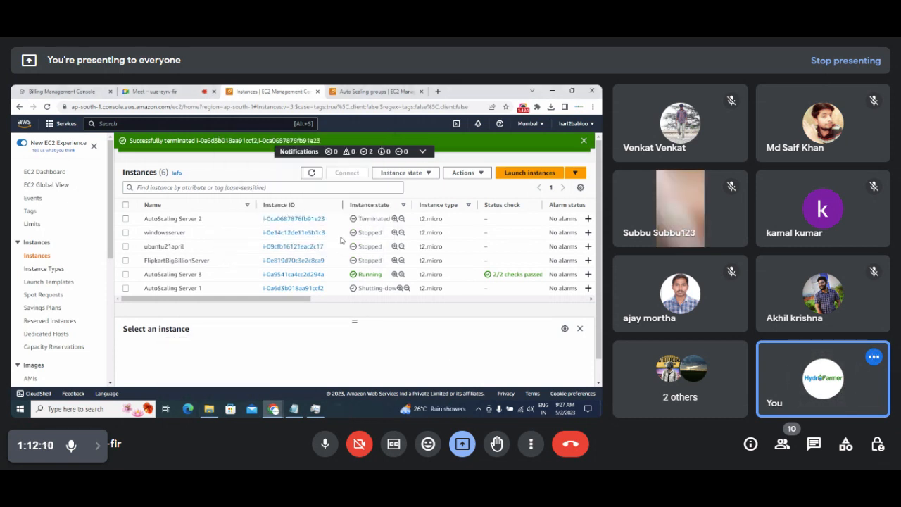
pyautogui.click(312, 173)
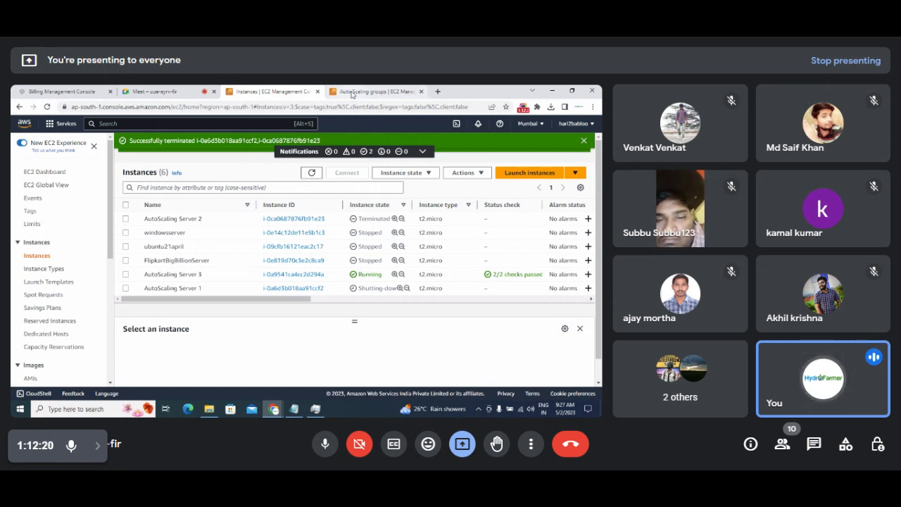
# Detach the Auto Scaling groups page into a maximized window, refresh it, then minimize it.
pyautogui.click(351, 93)
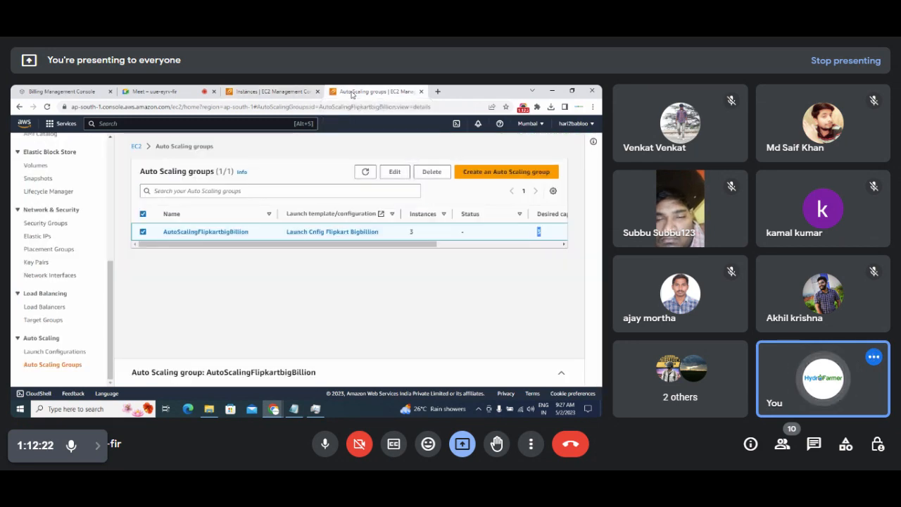
pyautogui.moveTo(326, 221); pyautogui.dragTo(361, 248)
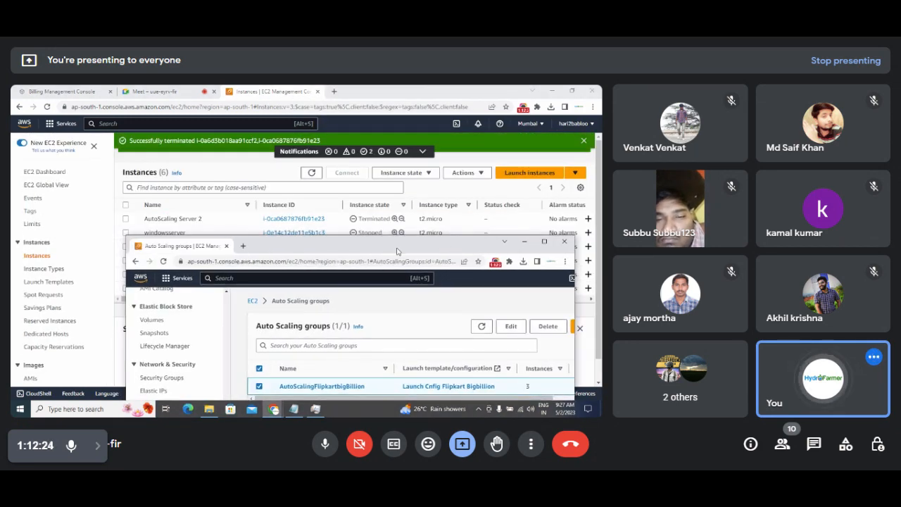
pyautogui.click(544, 241)
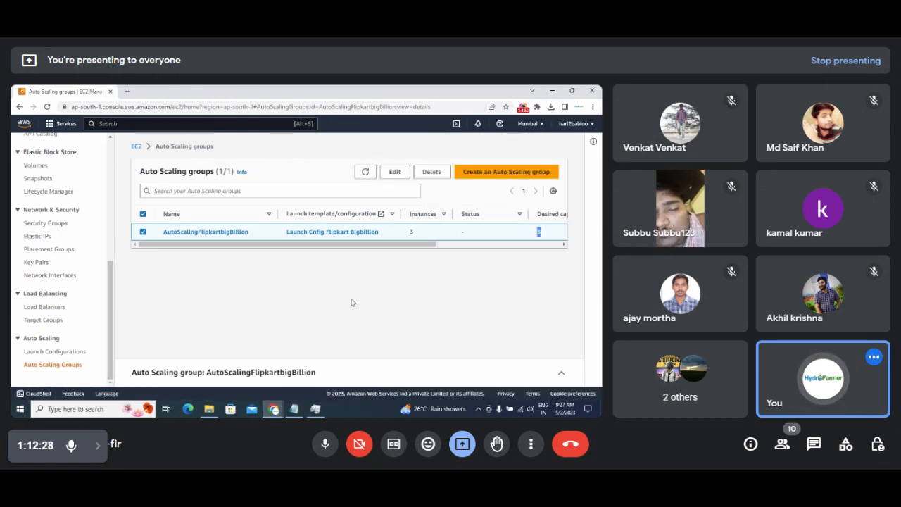
pyautogui.click(365, 172)
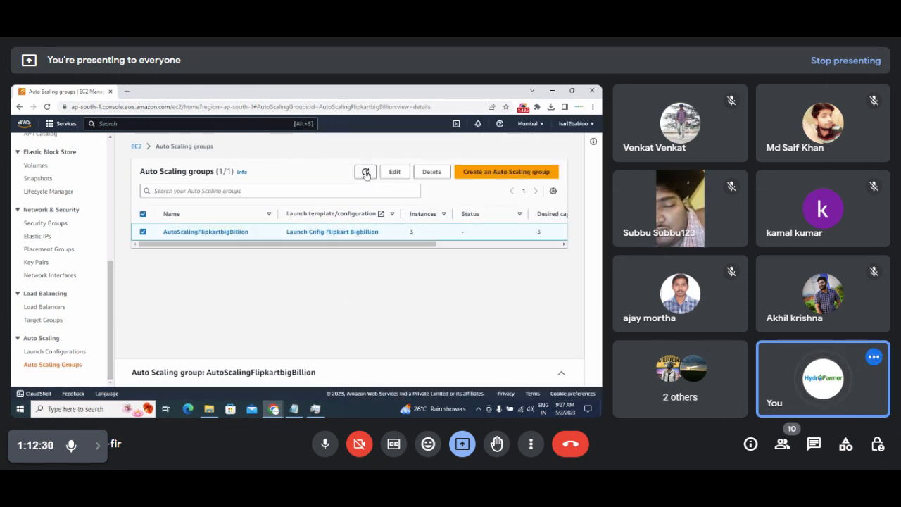
pyautogui.moveTo(404, 243); pyautogui.dragTo(449, 247)
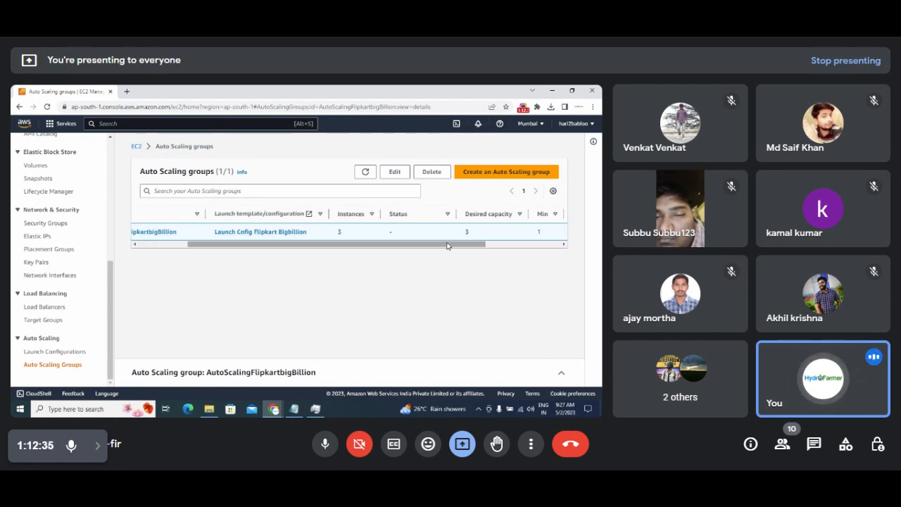
pyautogui.click(360, 176)
pyautogui.click(360, 176)
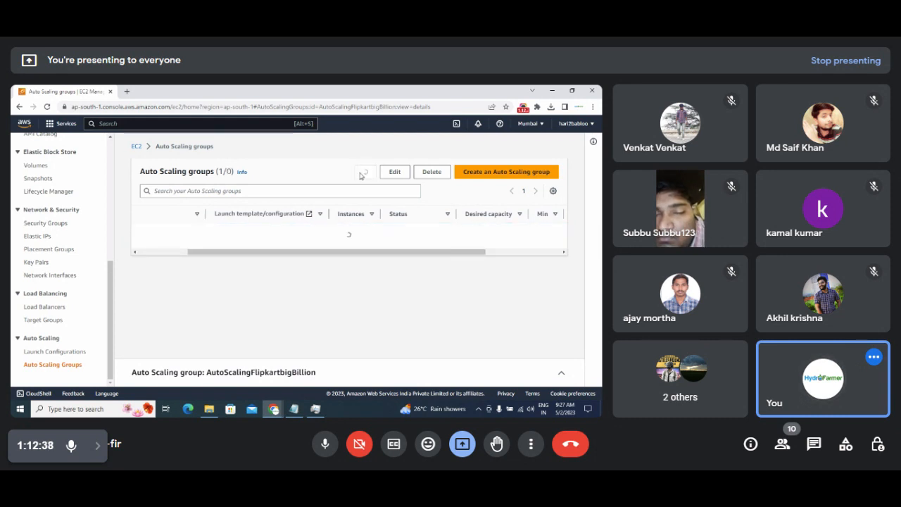
pyautogui.click(361, 176)
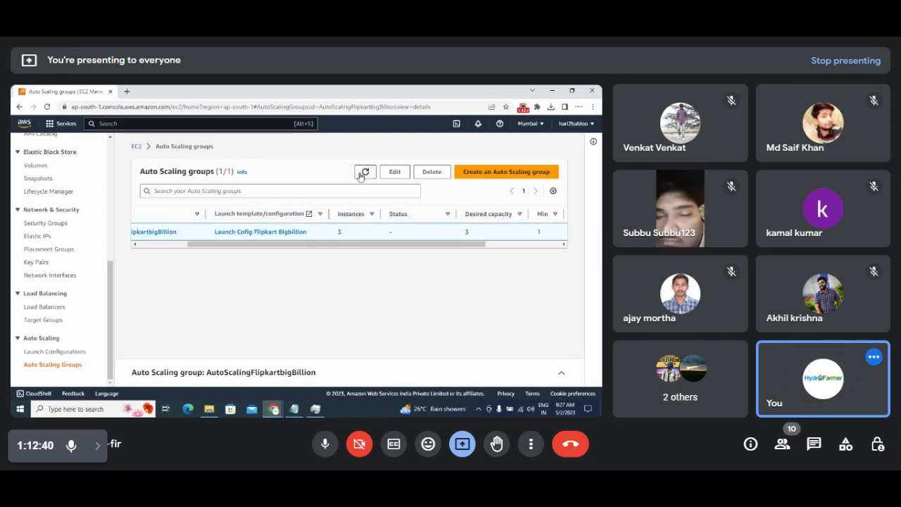
pyautogui.click(548, 89)
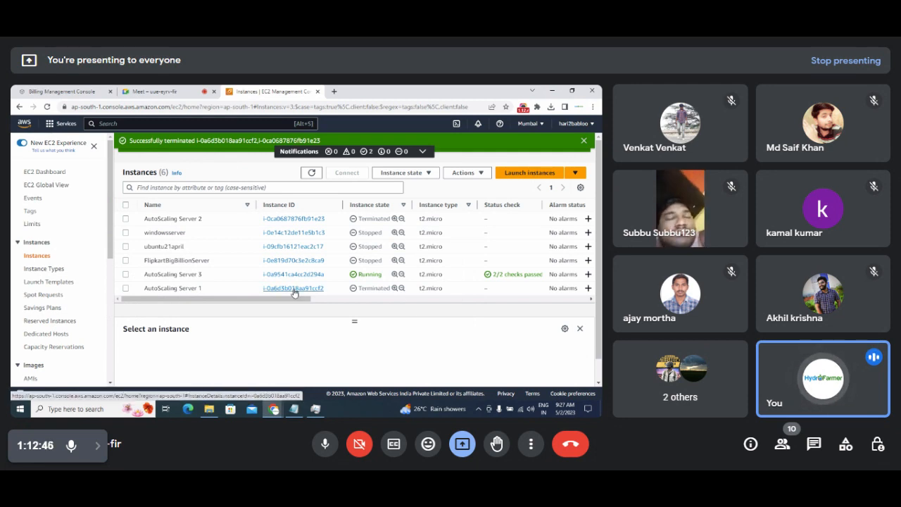
pyautogui.moveTo(353, 276); pyautogui.dragTo(384, 280)
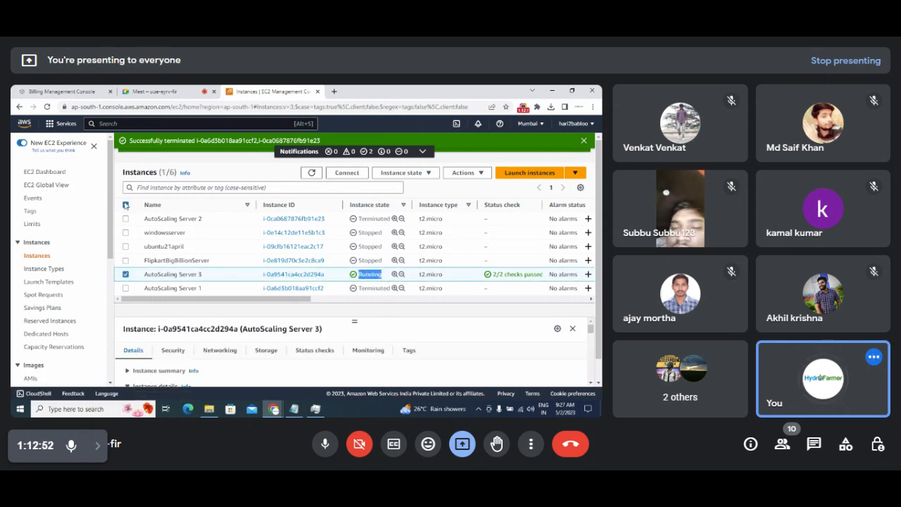
pyautogui.click(126, 205)
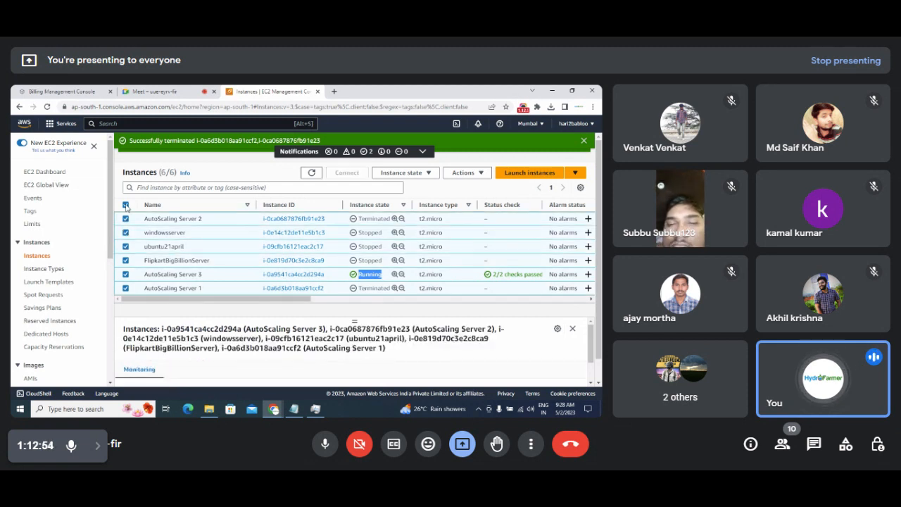
pyautogui.click(126, 206)
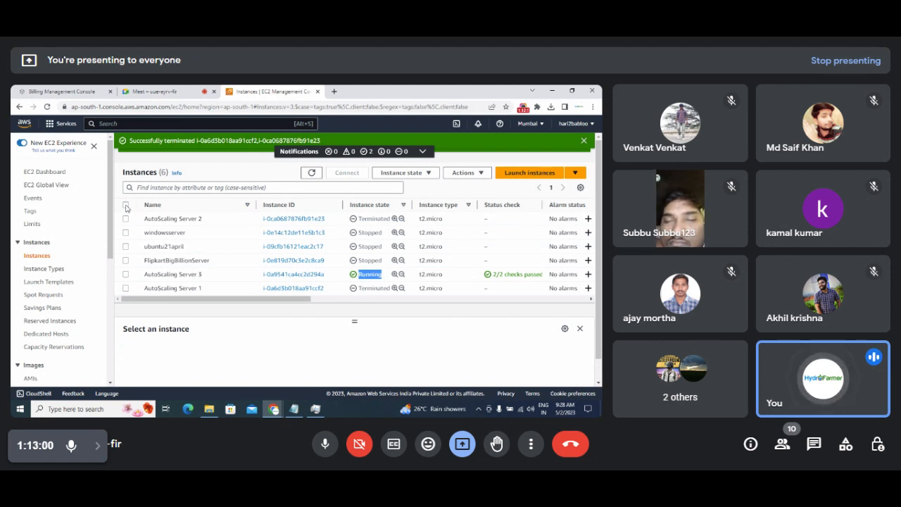
pyautogui.click(583, 140)
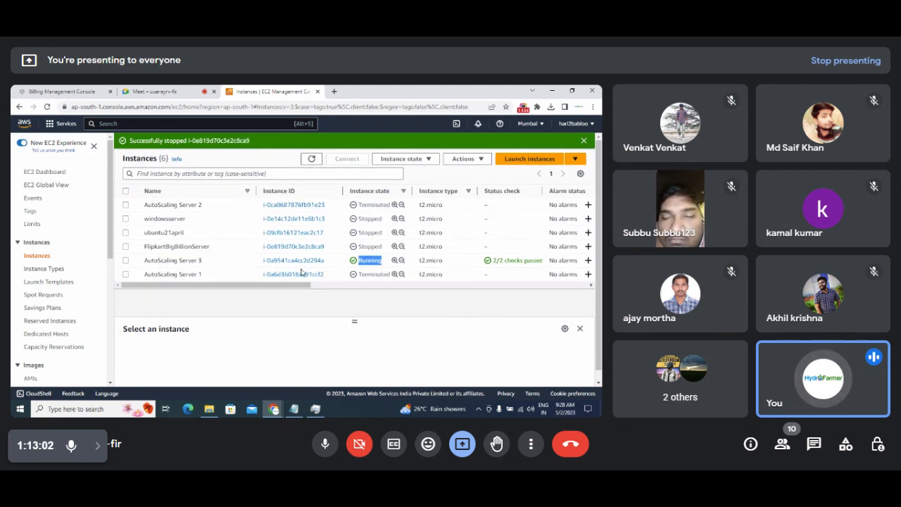
pyautogui.click(233, 263)
pyautogui.click(336, 263)
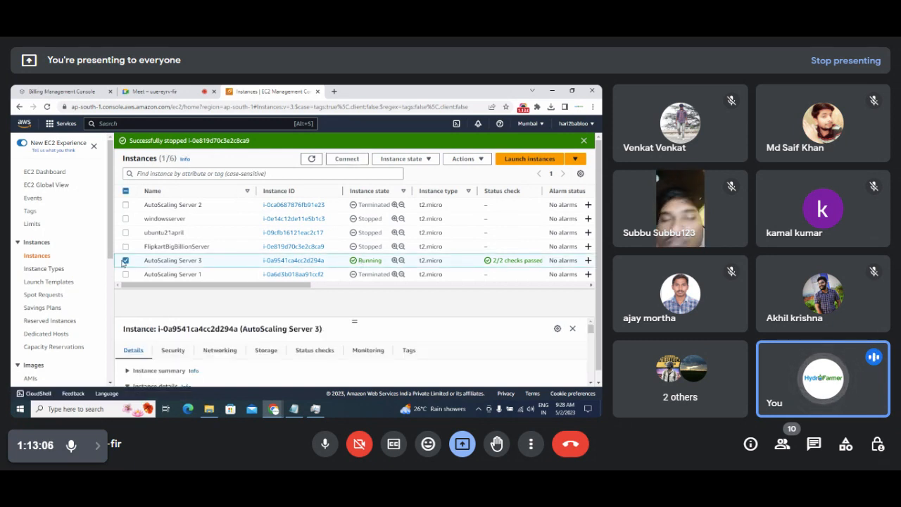
pyautogui.click(125, 261)
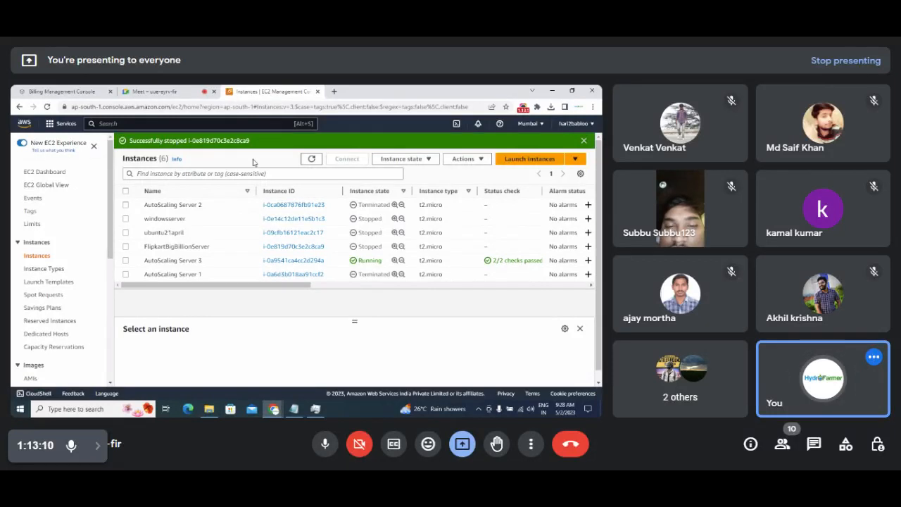
pyautogui.click(311, 160)
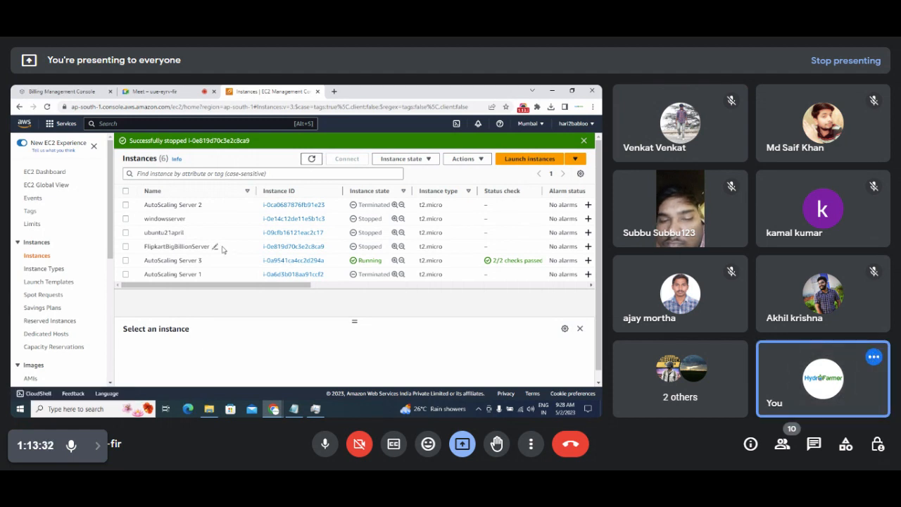
pyautogui.moveTo(219, 246); pyautogui.dragTo(141, 247)
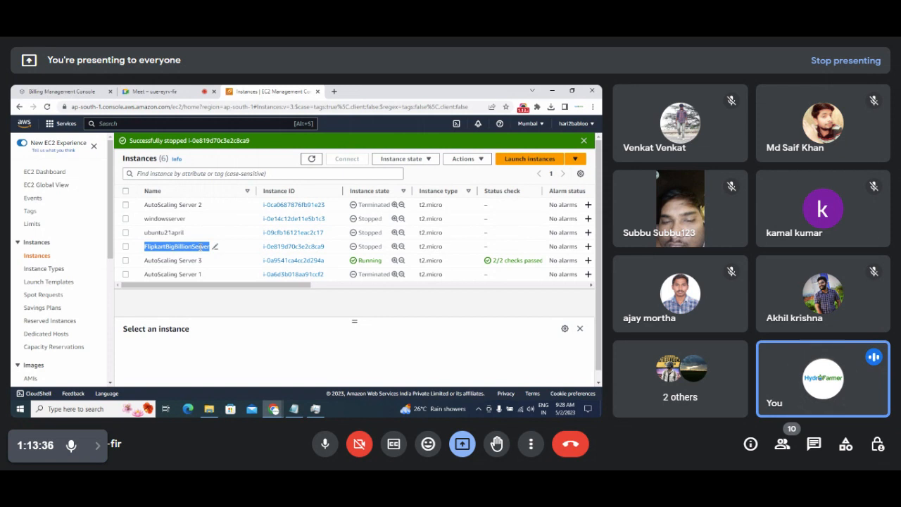
pyautogui.moveTo(112, 233); pyautogui.dragTo(112, 359)
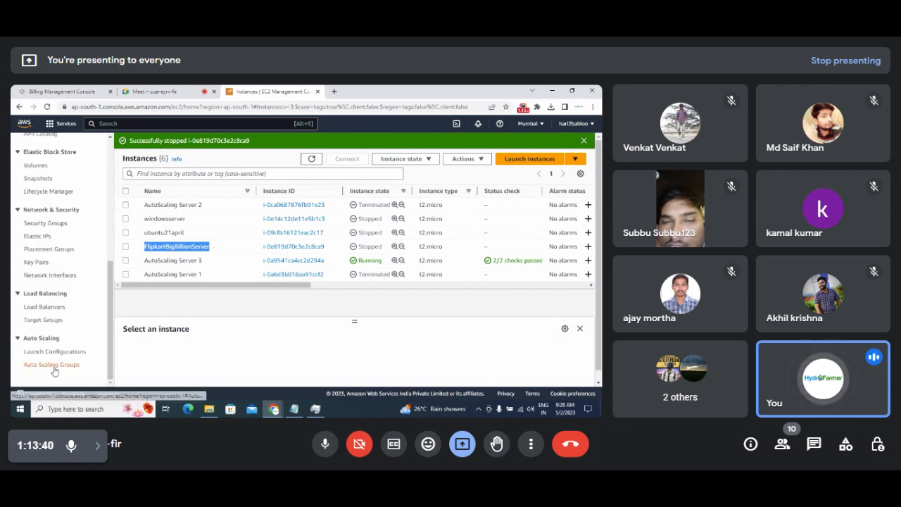
pyautogui.click(53, 366)
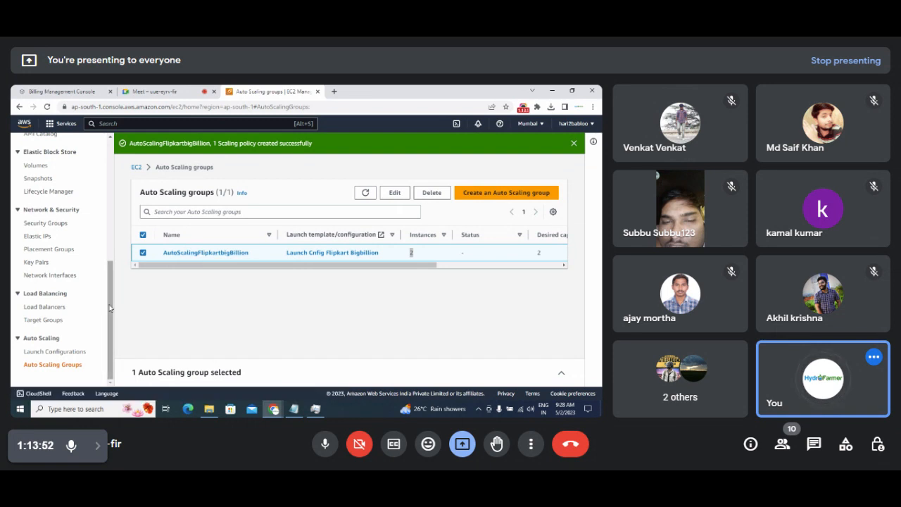
pyautogui.scroll(3, 111, 258)
pyautogui.scroll(2, 110, 258)
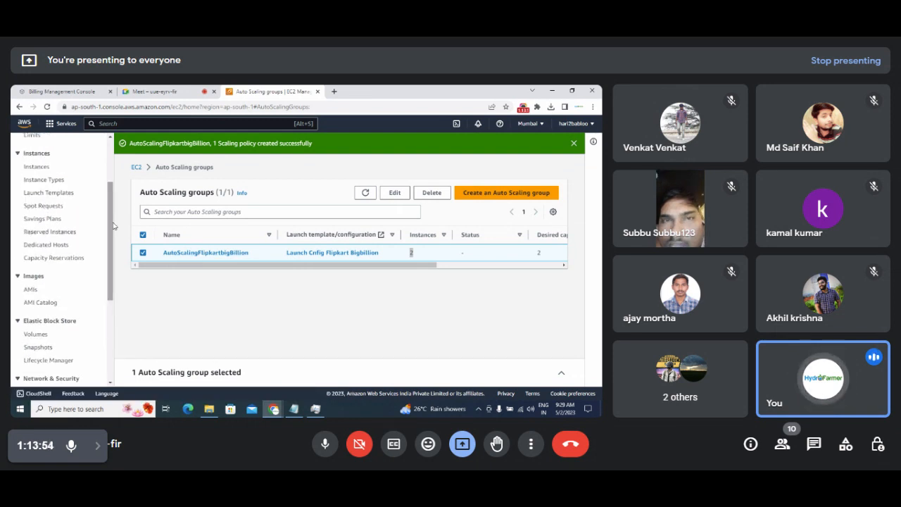
pyautogui.click(37, 166)
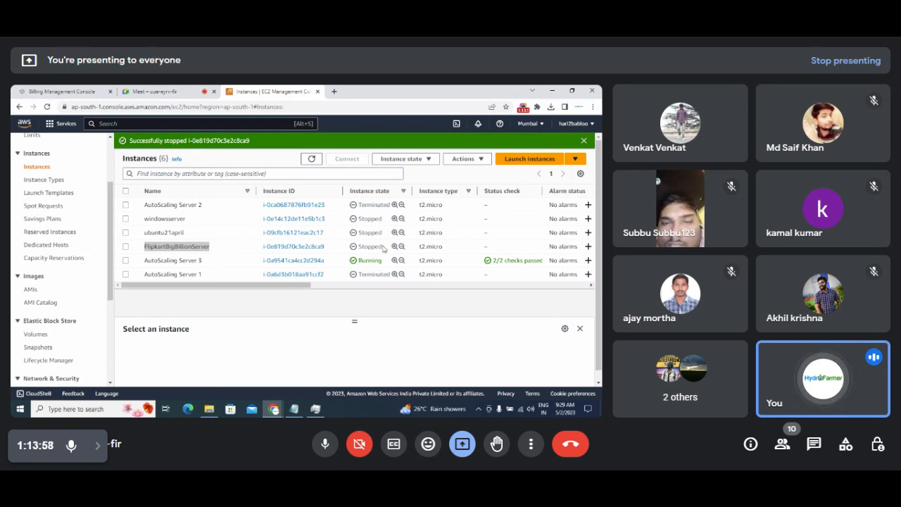
pyautogui.moveTo(382, 247); pyautogui.dragTo(366, 247)
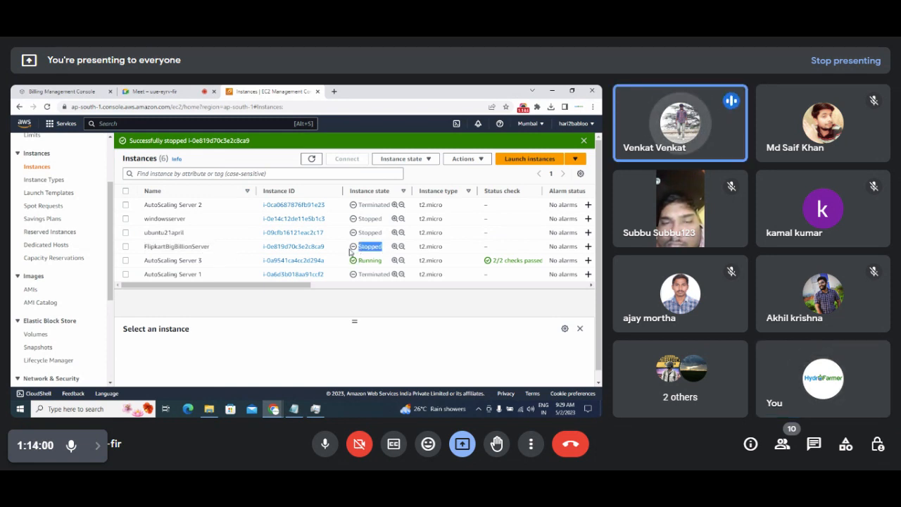
pyautogui.click(352, 248)
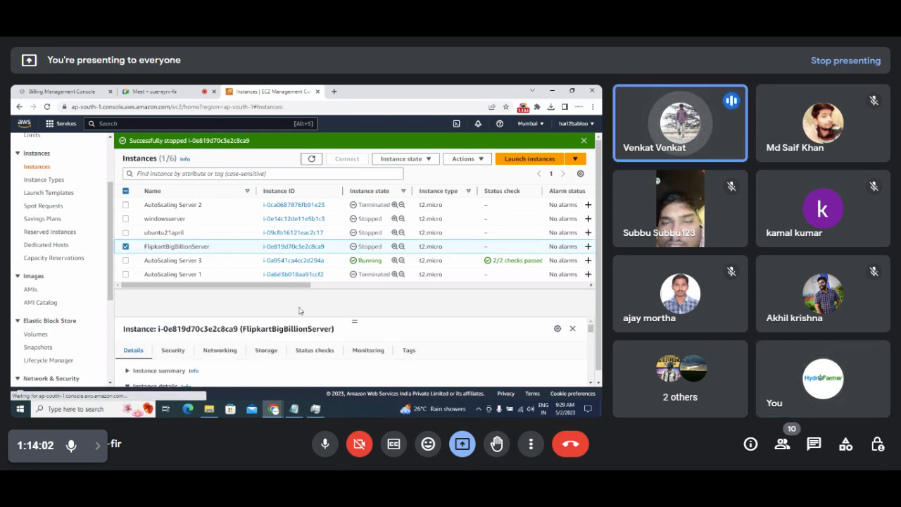
pyautogui.click(126, 246)
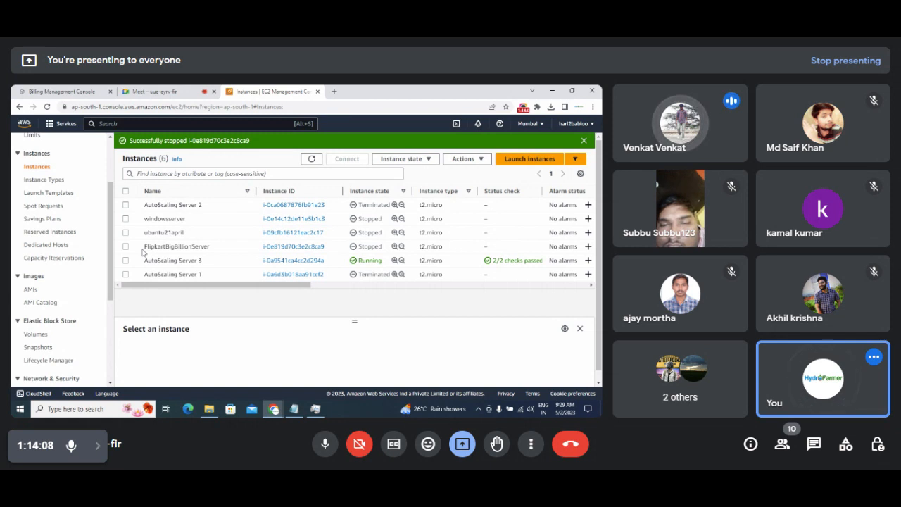
pyautogui.scroll(-5, 70, 317)
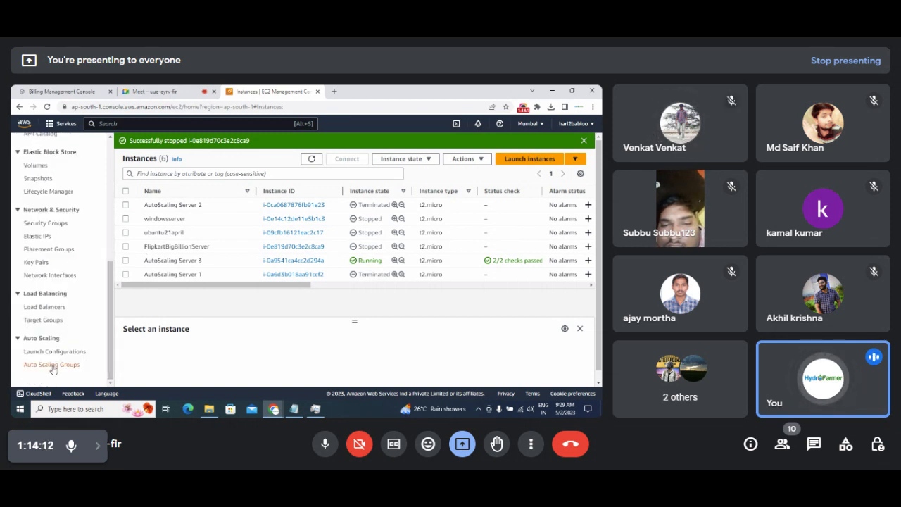
pyautogui.click(53, 364)
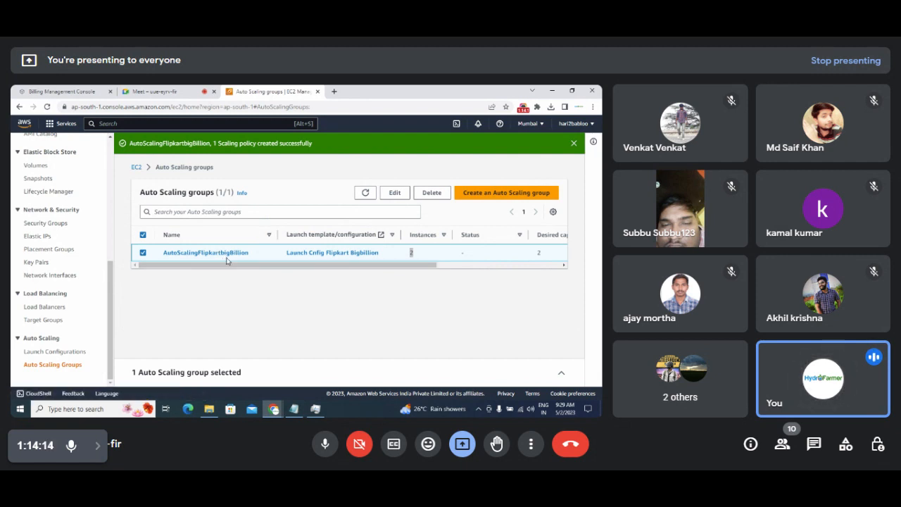
pyautogui.moveTo(229, 265); pyautogui.dragTo(160, 303)
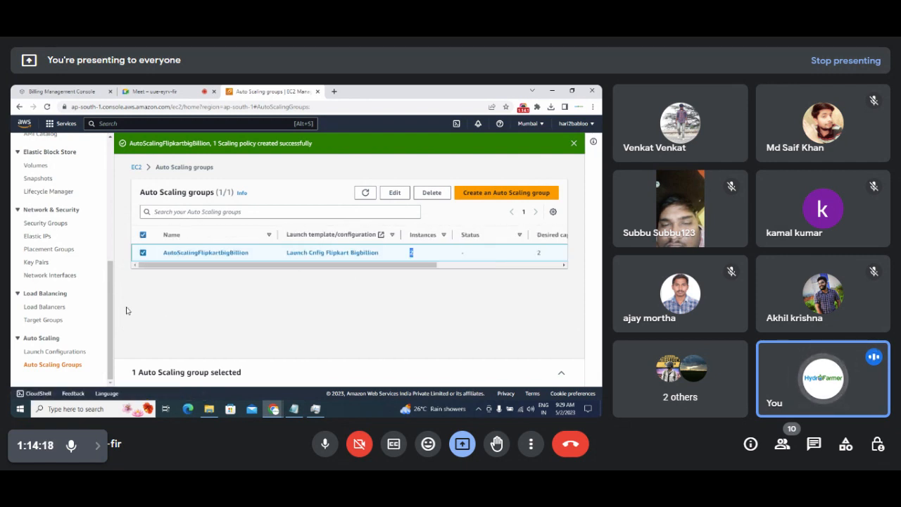
pyautogui.scroll(5, 87, 195)
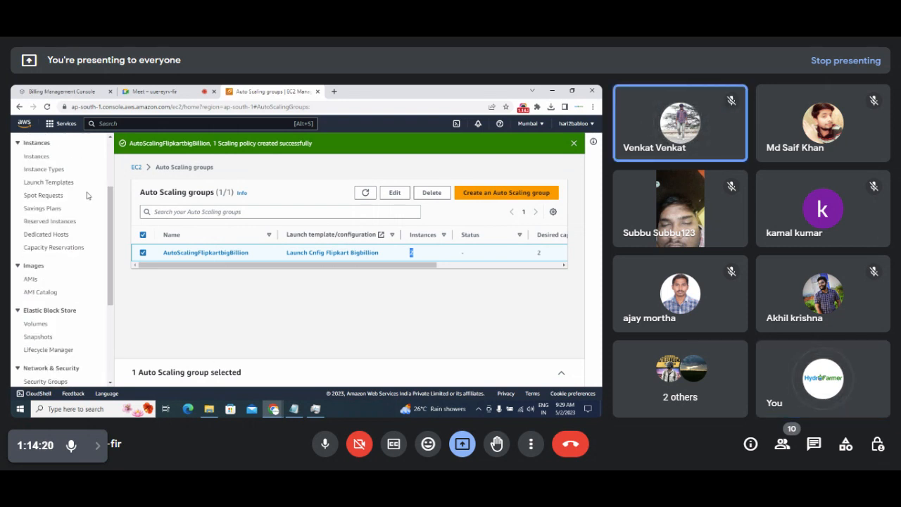
pyautogui.click(39, 156)
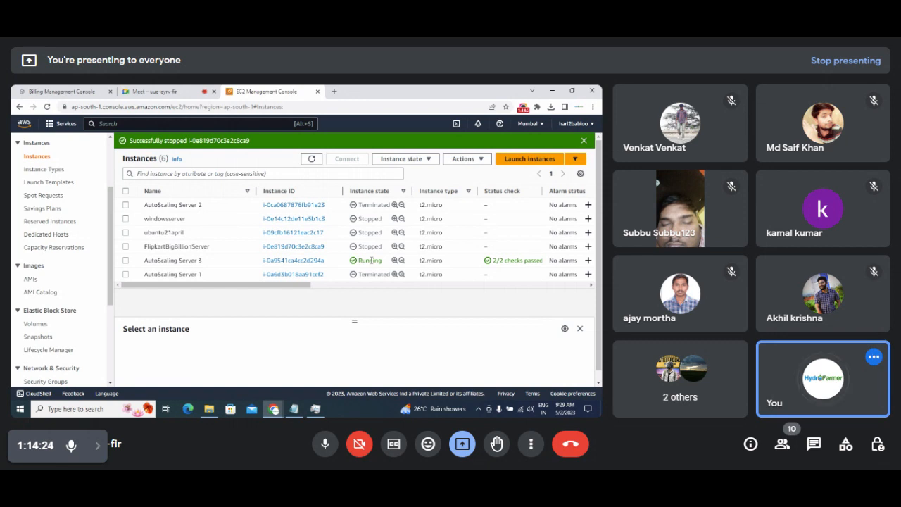
# Refresh the instances list and highlight the two new unnamed instances, including i-0d83fe31f04d02b20.
pyautogui.click(311, 159)
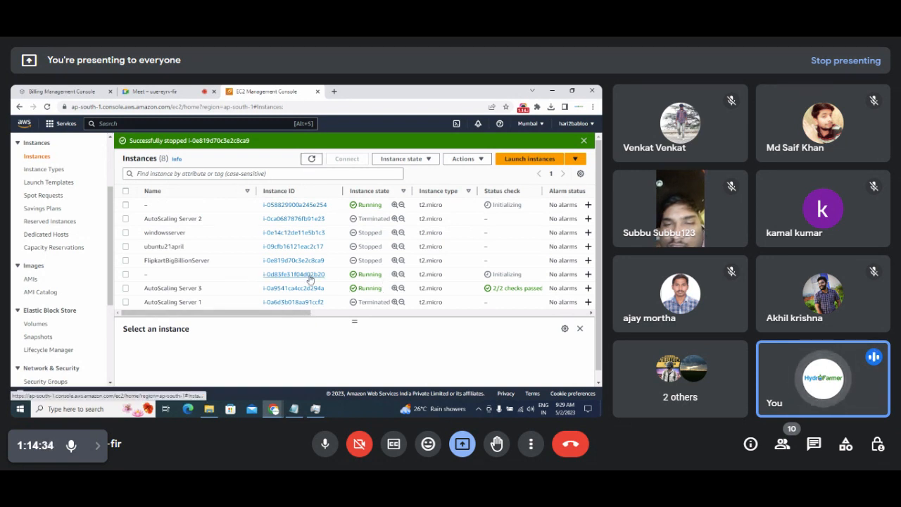
pyautogui.moveTo(326, 274); pyautogui.dragTo(256, 275)
pyautogui.moveTo(334, 206); pyautogui.dragTo(252, 204)
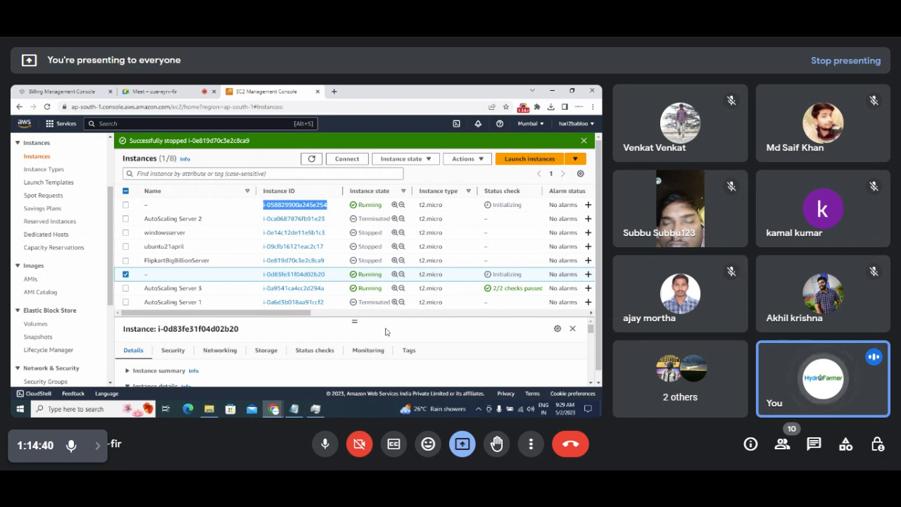
pyautogui.moveTo(301, 314)
pyautogui.mouseDown()
pyautogui.moveTo(315, 317)
pyautogui.moveTo(290, 319)
pyautogui.mouseUp()
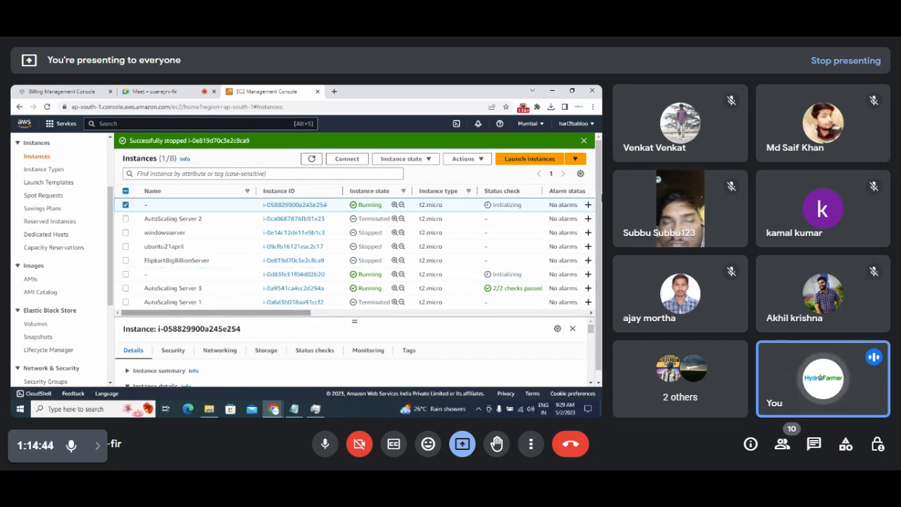
pyautogui.moveTo(600, 228); pyautogui.dragTo(601, 241)
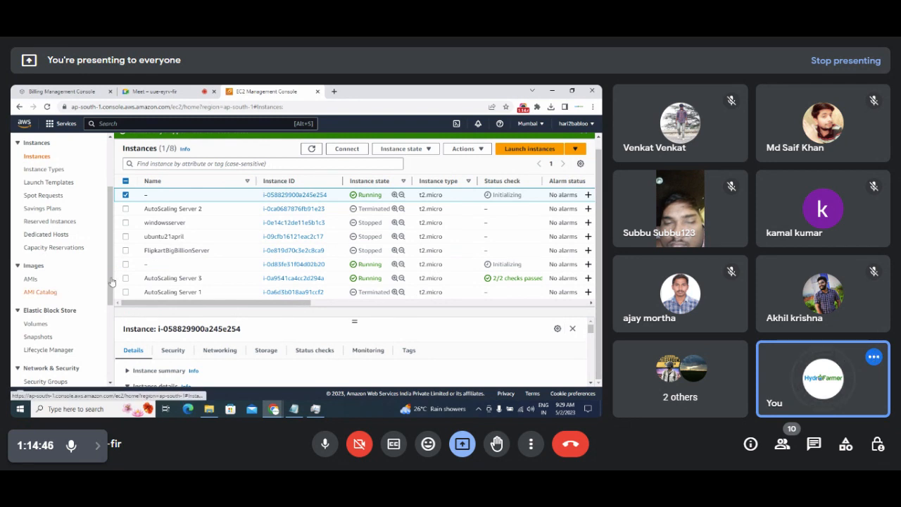
pyautogui.moveTo(110, 281); pyautogui.dragTo(108, 352)
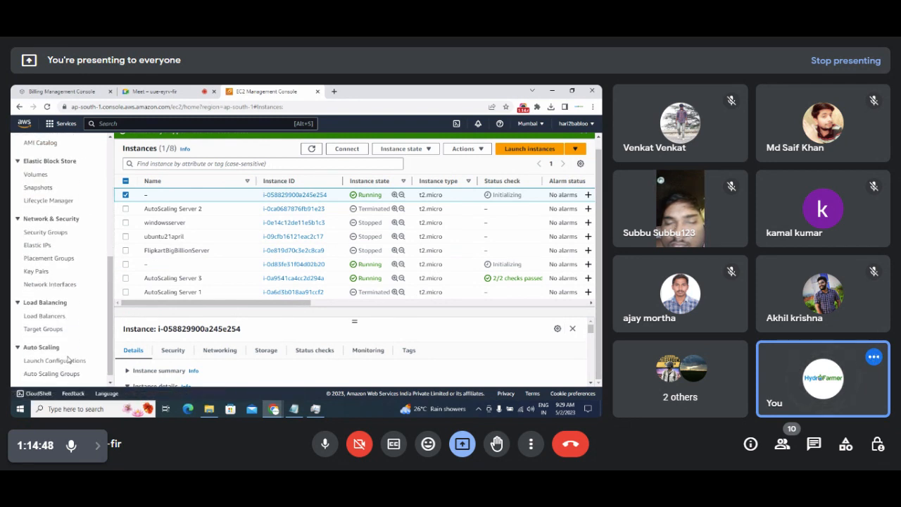
pyautogui.click(53, 374)
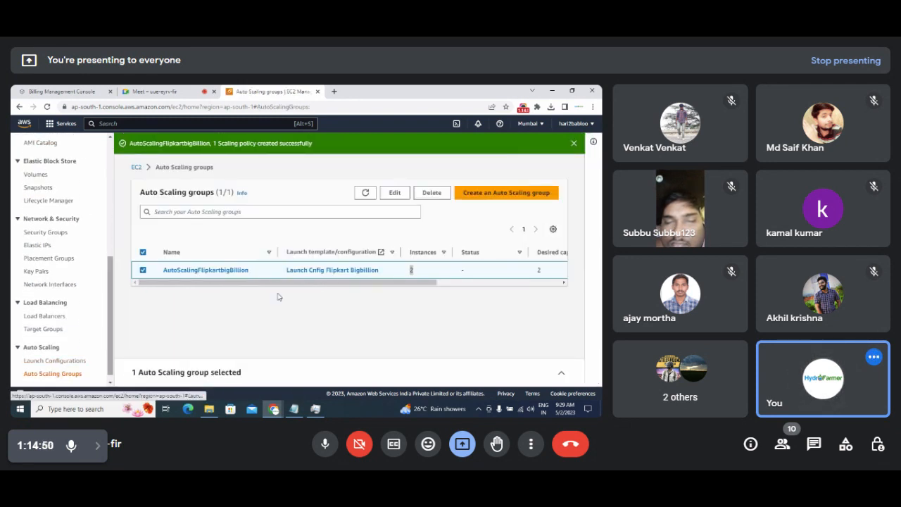
pyautogui.moveTo(380, 266); pyautogui.dragTo(221, 295)
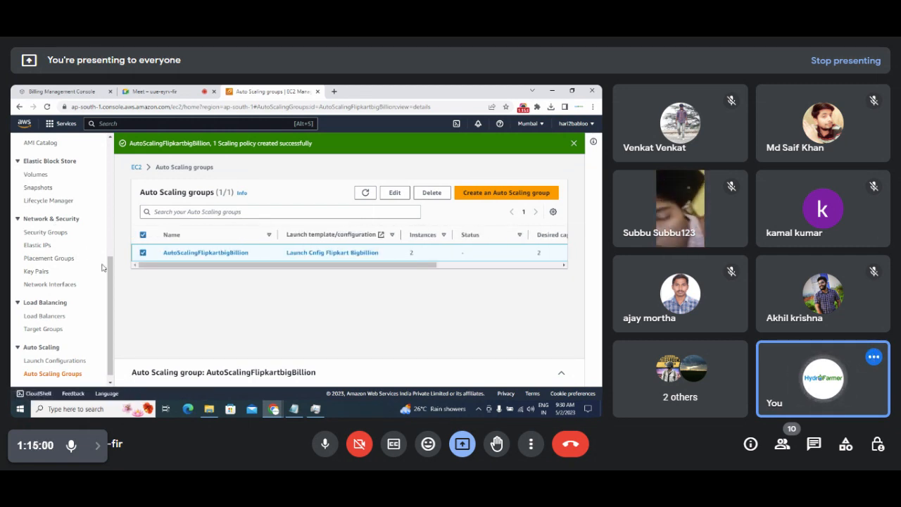
pyautogui.moveTo(112, 278); pyautogui.dragTo(115, 183)
pyautogui.rightClick(115, 183)
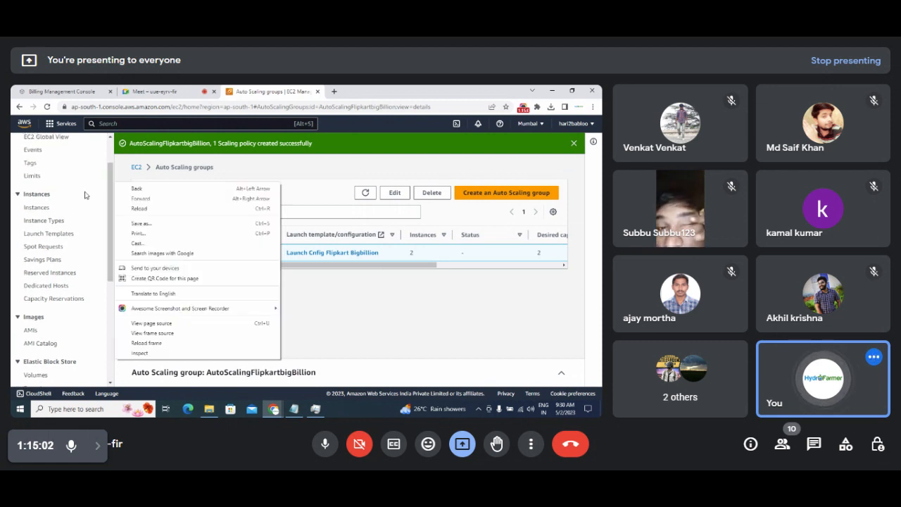
pyautogui.click(50, 206)
pyautogui.click(49, 206)
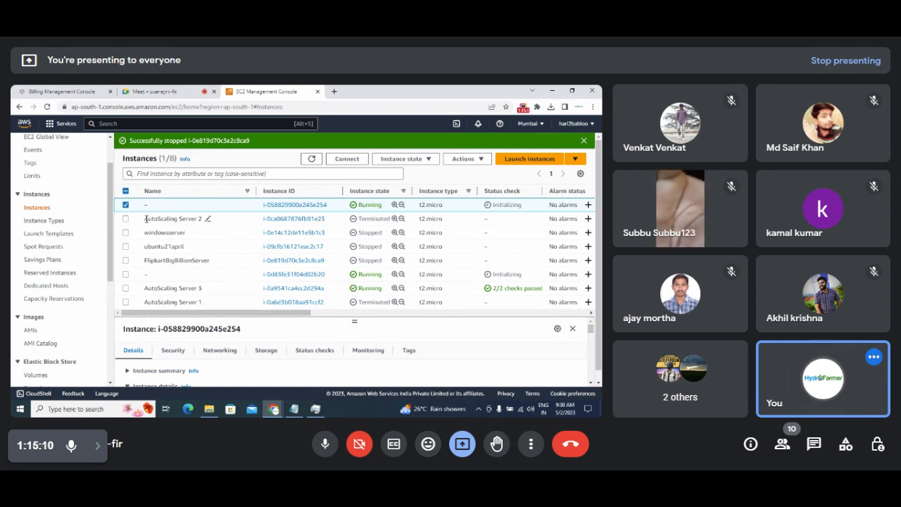
pyautogui.moveTo(145, 219); pyautogui.dragTo(203, 219)
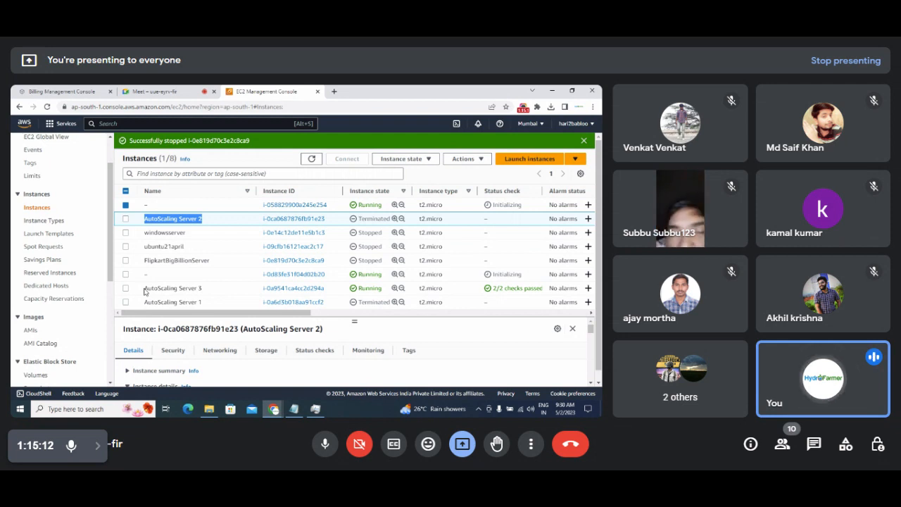
pyautogui.moveTo(145, 290); pyautogui.dragTo(202, 290)
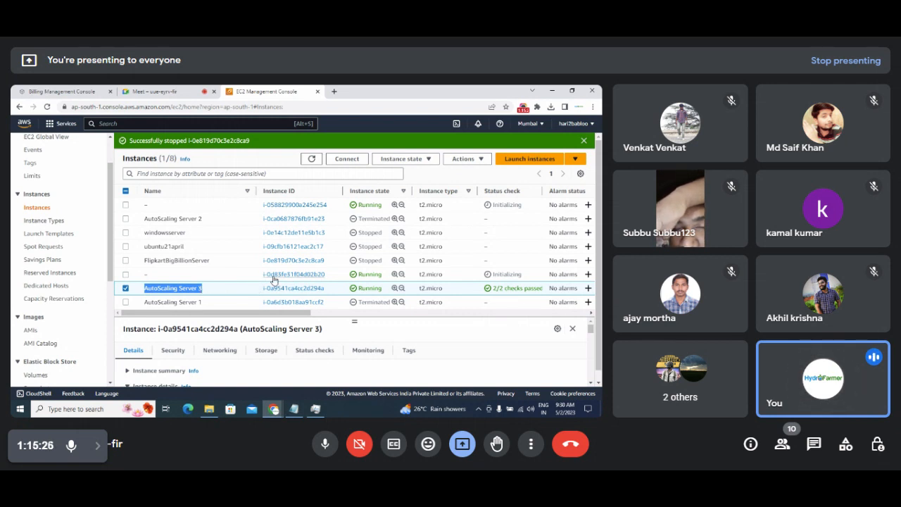
pyautogui.moveTo(263, 275); pyautogui.dragTo(329, 277)
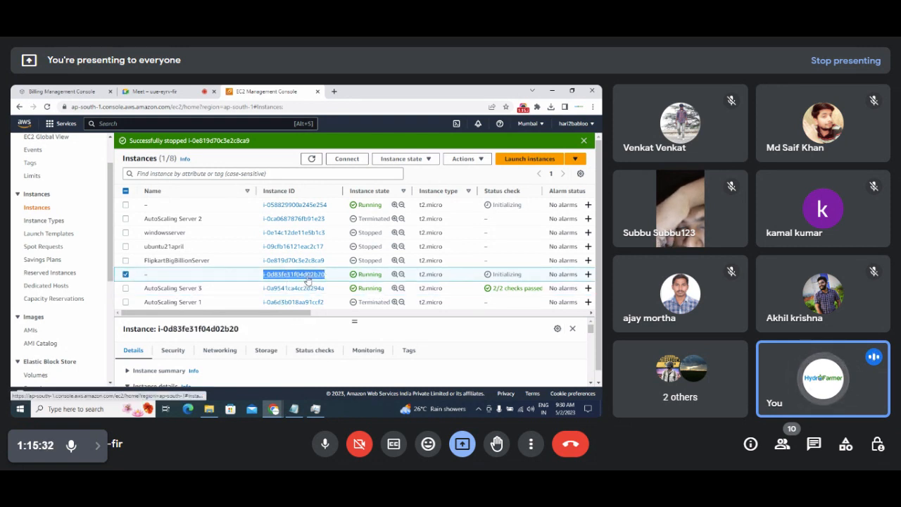
pyautogui.moveTo(492, 276); pyautogui.dragTo(525, 280)
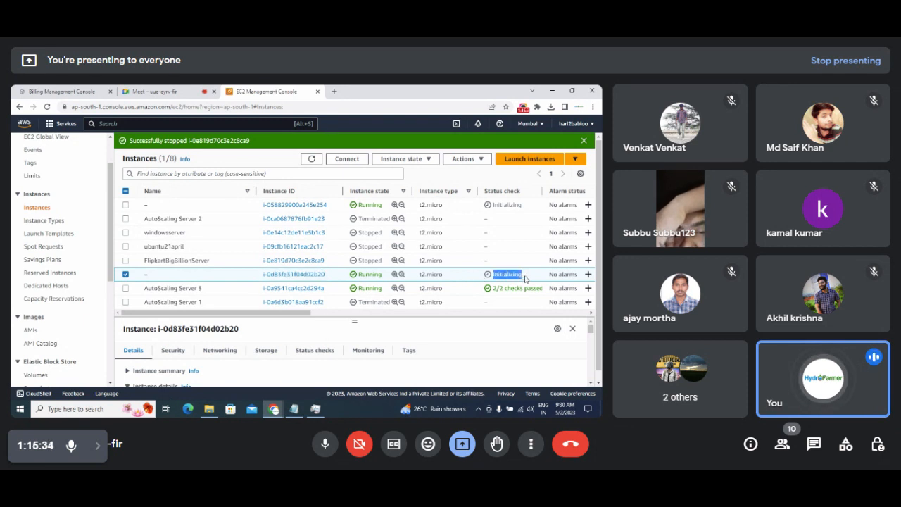
pyautogui.moveTo(262, 205); pyautogui.dragTo(340, 211)
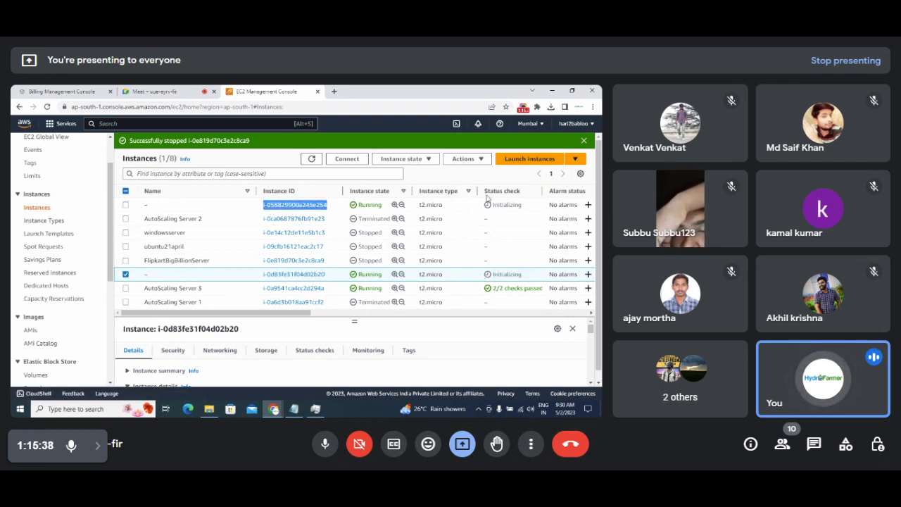
pyautogui.moveTo(492, 204); pyautogui.dragTo(522, 205)
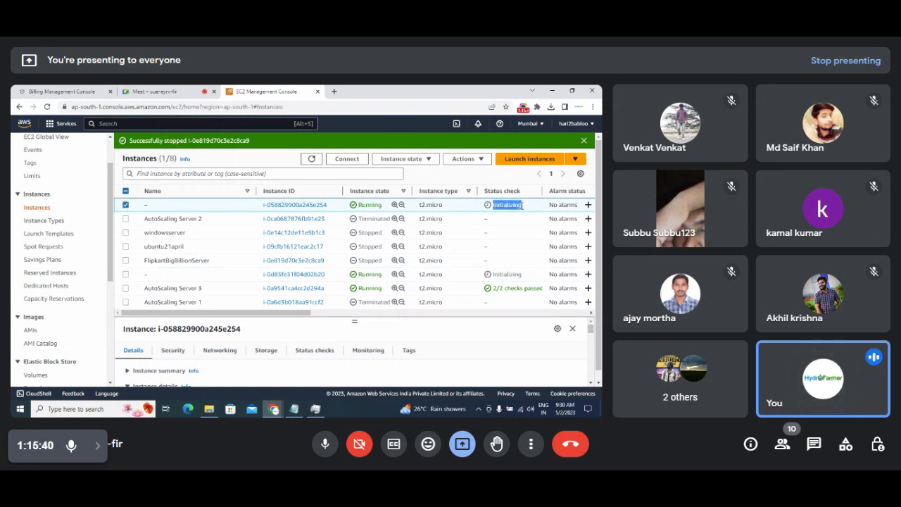
pyautogui.click(312, 159)
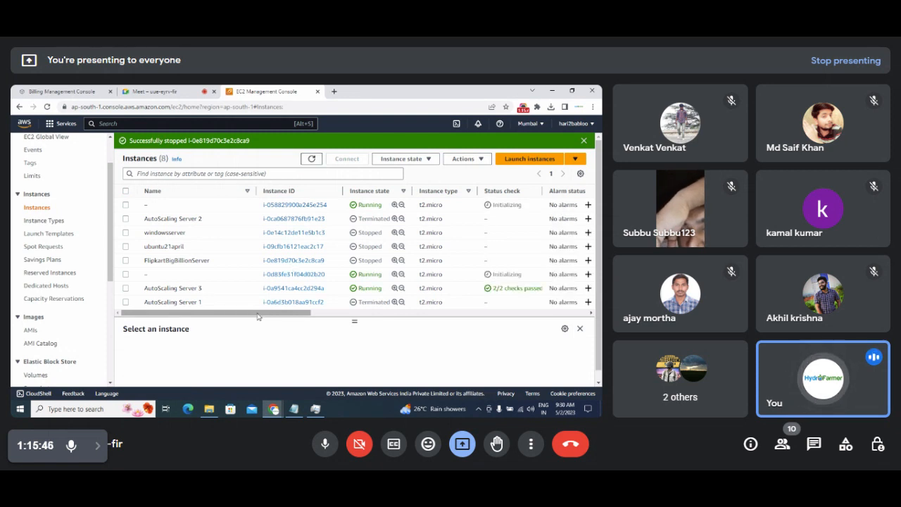
pyautogui.moveTo(257, 316); pyautogui.dragTo(235, 318)
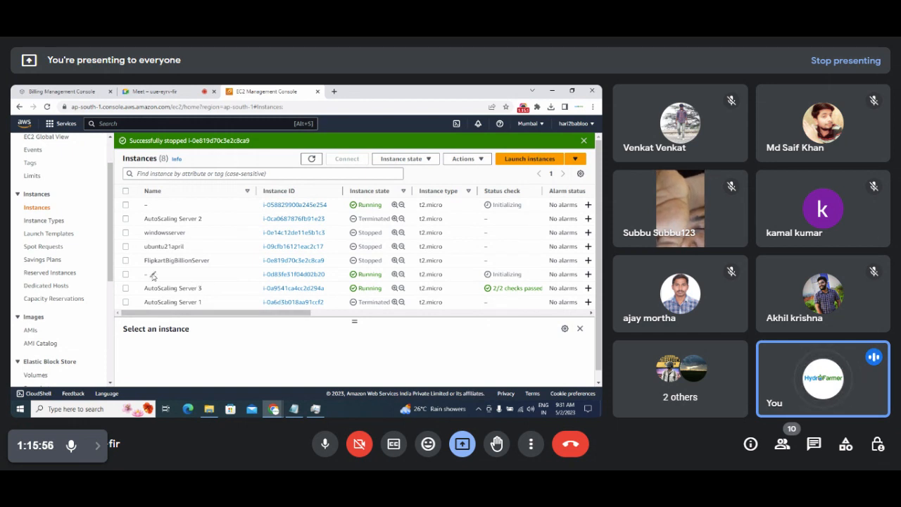
# Rename the unnamed running instance to 'AutoScaling Server 4'.
pyautogui.click(152, 276)
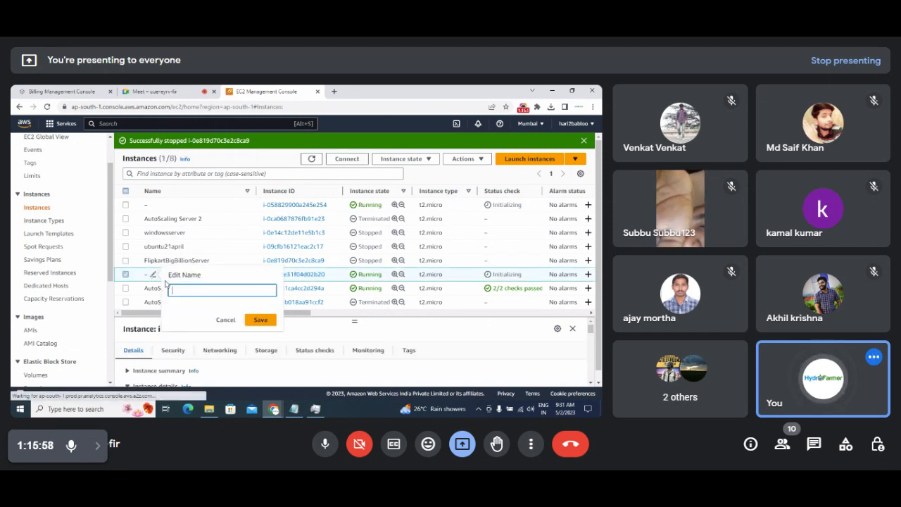
pyautogui.write('Auto')
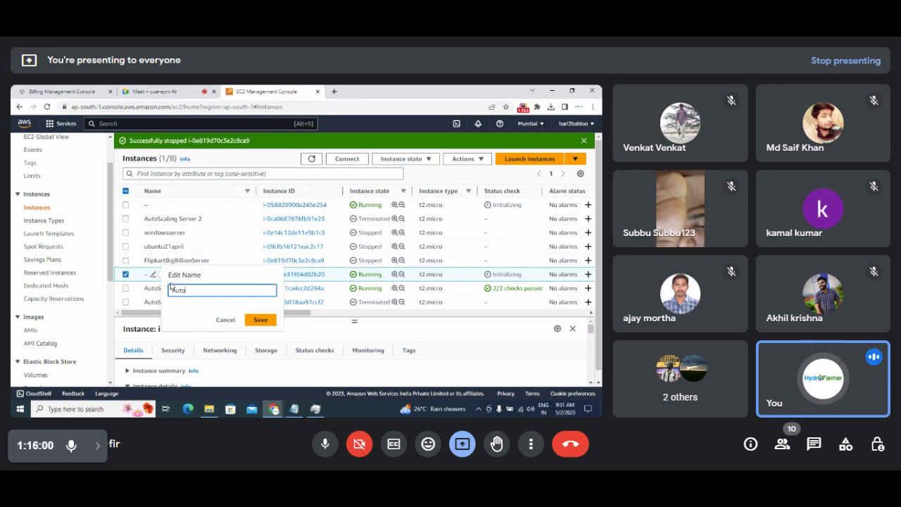
pyautogui.write('Scaling Server')
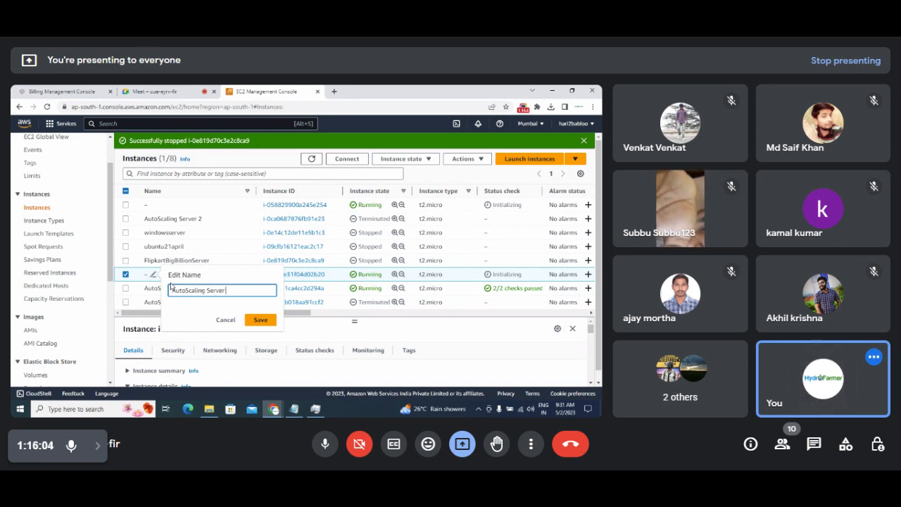
pyautogui.write(' 4')
pyautogui.press('Return')
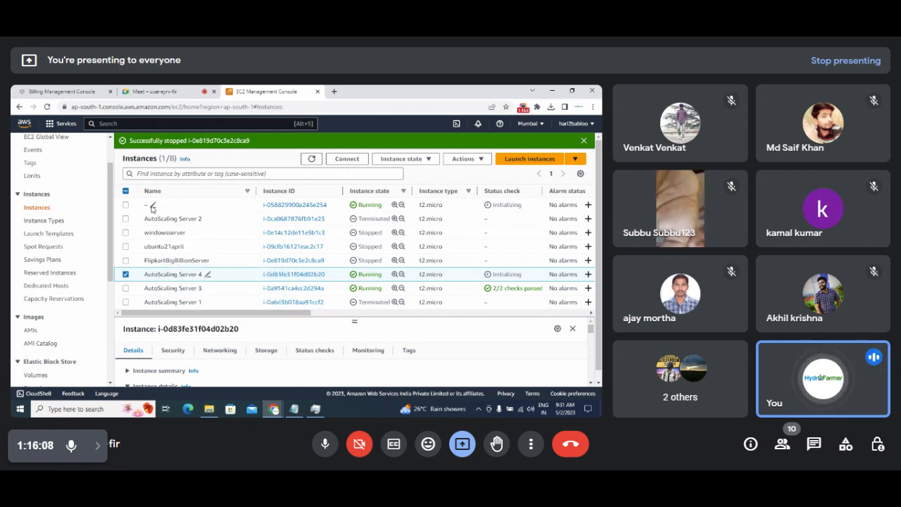
# Rename the first-row instance to 'AutoScaling Server 5' and refresh the instance list.
pyautogui.click(153, 206)
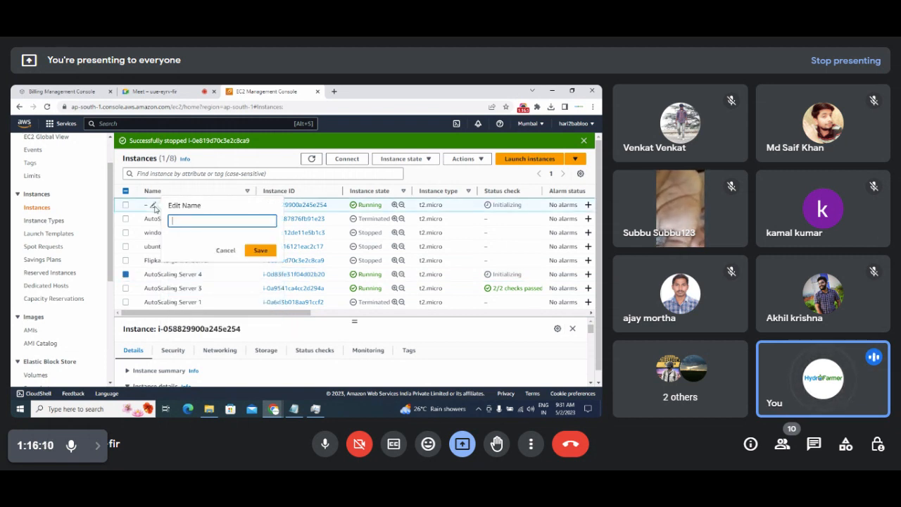
pyautogui.write('AutoScal')
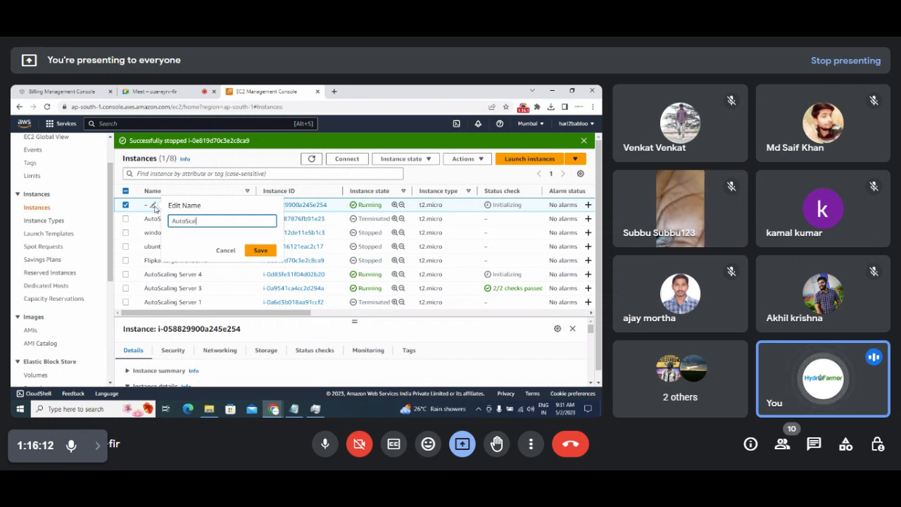
pyautogui.write('ing Server 5')
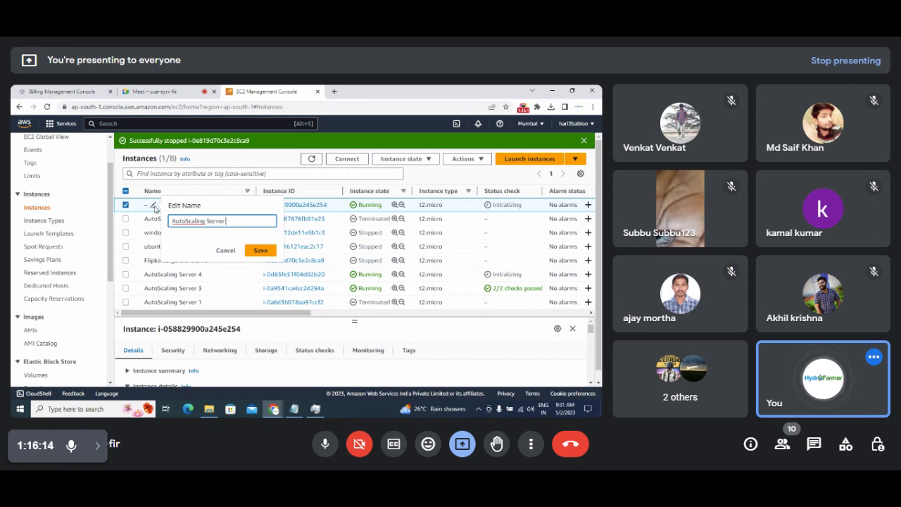
pyautogui.click(255, 251)
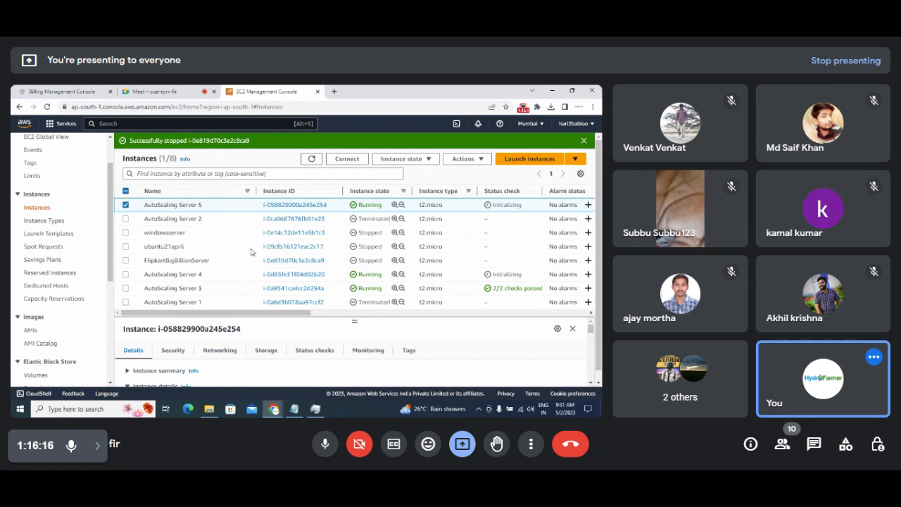
pyautogui.click(254, 247)
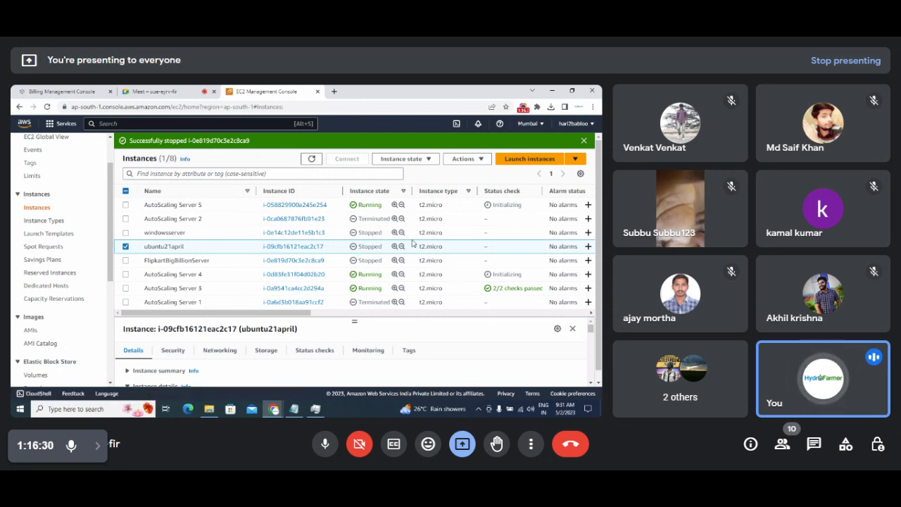
pyautogui.click(311, 160)
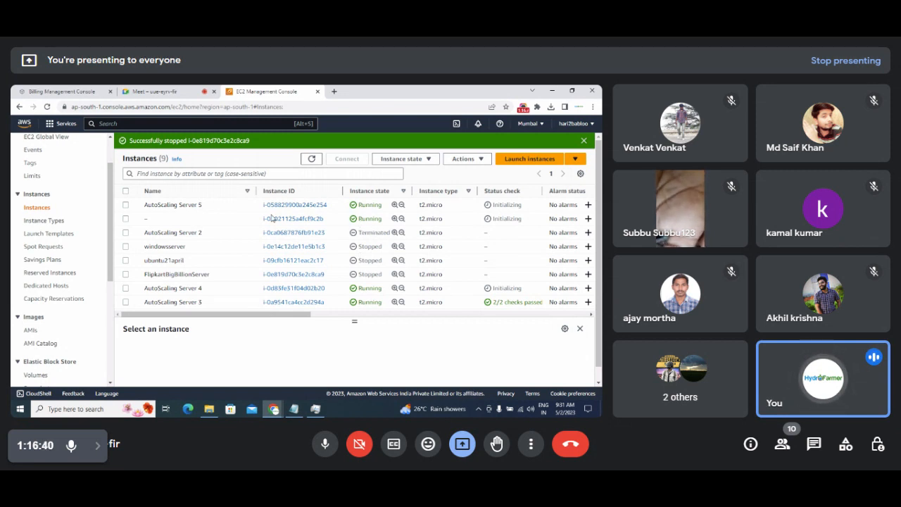
# Name the newest instance 'Autoscaling server 6', then refresh the list twice to update status checks.
pyautogui.click(155, 221)
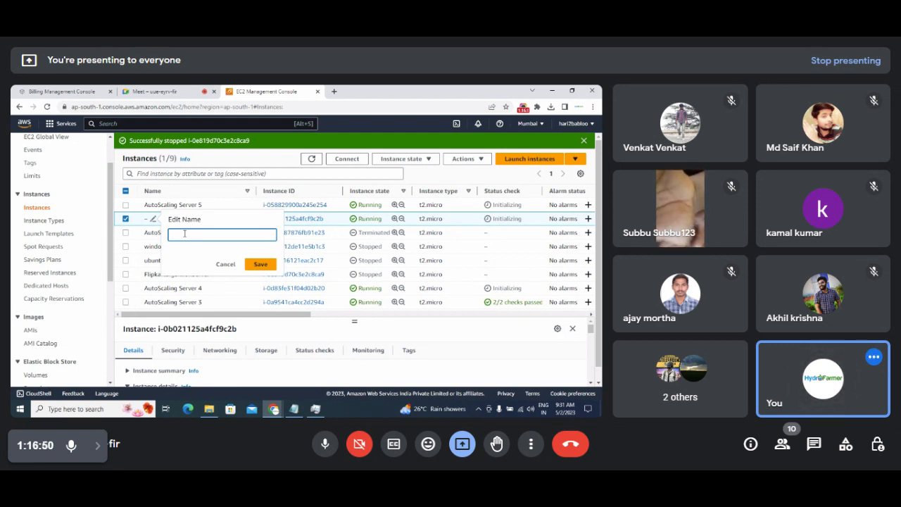
pyautogui.write('AUto')
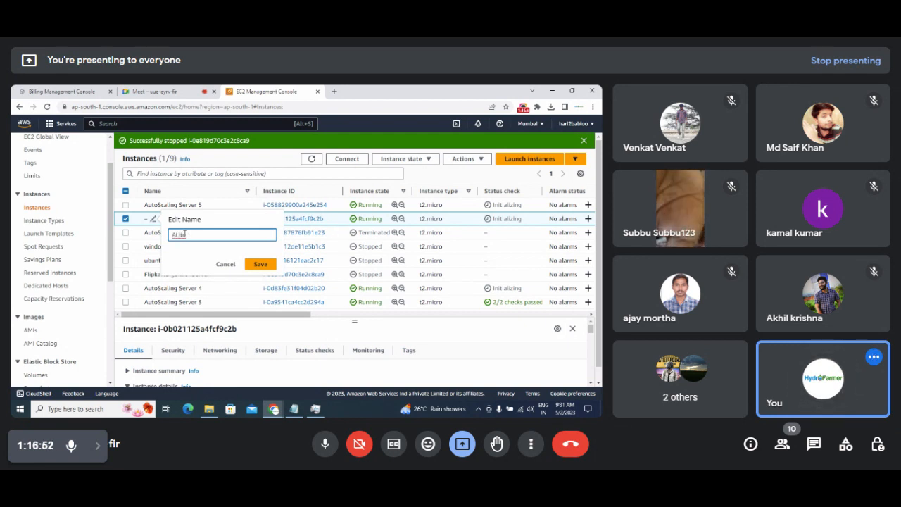
pyautogui.press('BackSpace')
pyautogui.press('BackSpace')
pyautogui.press('BackSpace')
pyautogui.write('u')
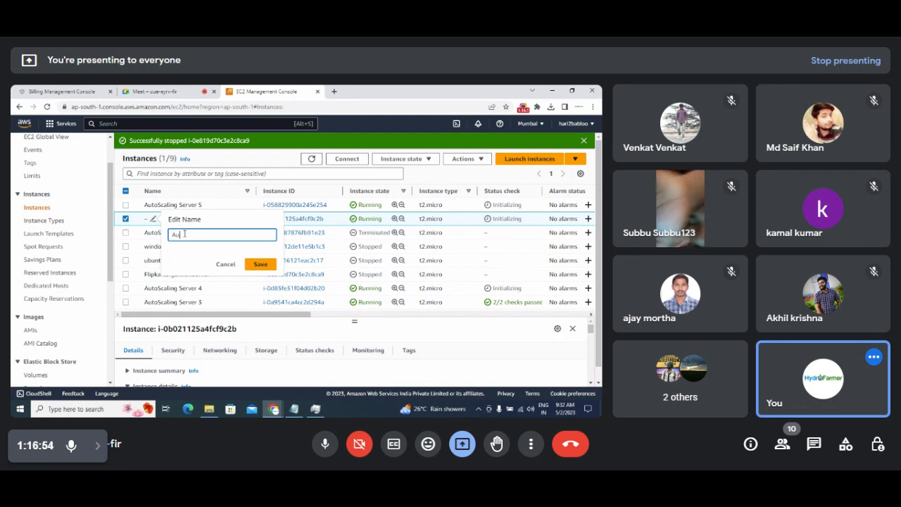
pyautogui.write('to')
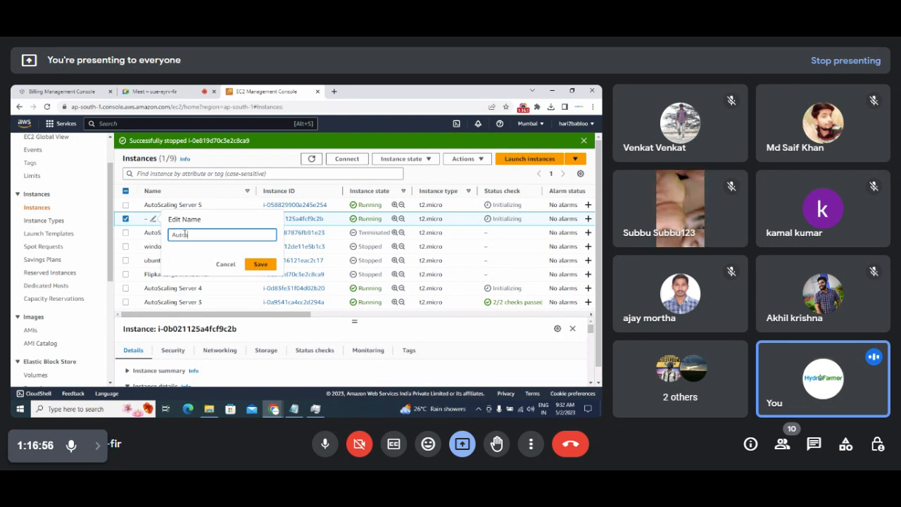
pyautogui.write('Scaling ser')
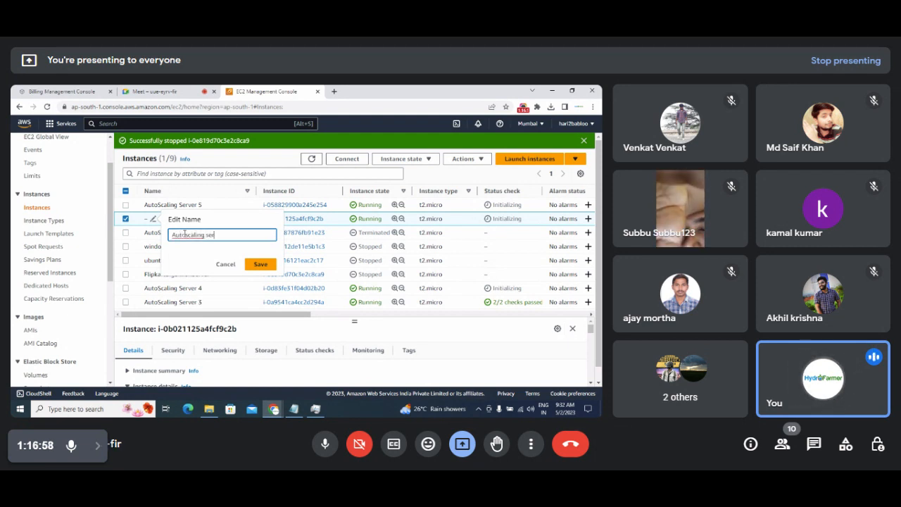
pyautogui.write('ver 6')
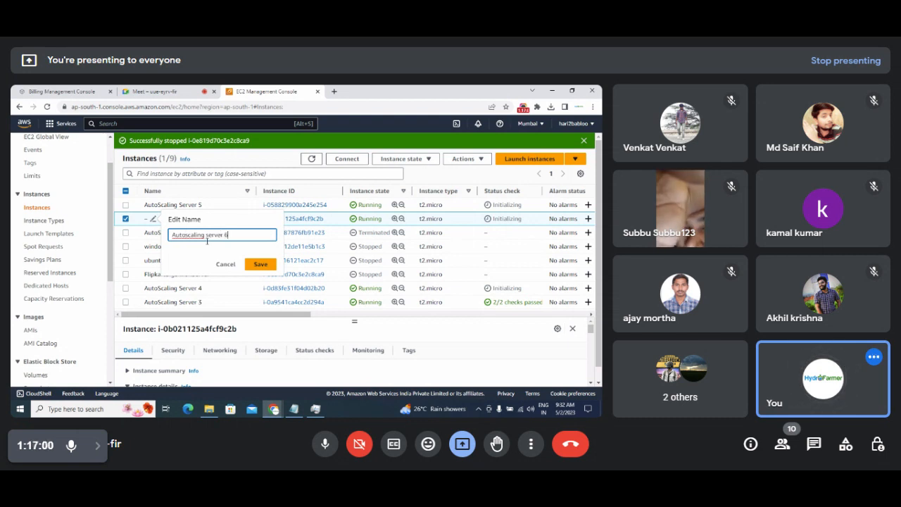
pyautogui.click(259, 264)
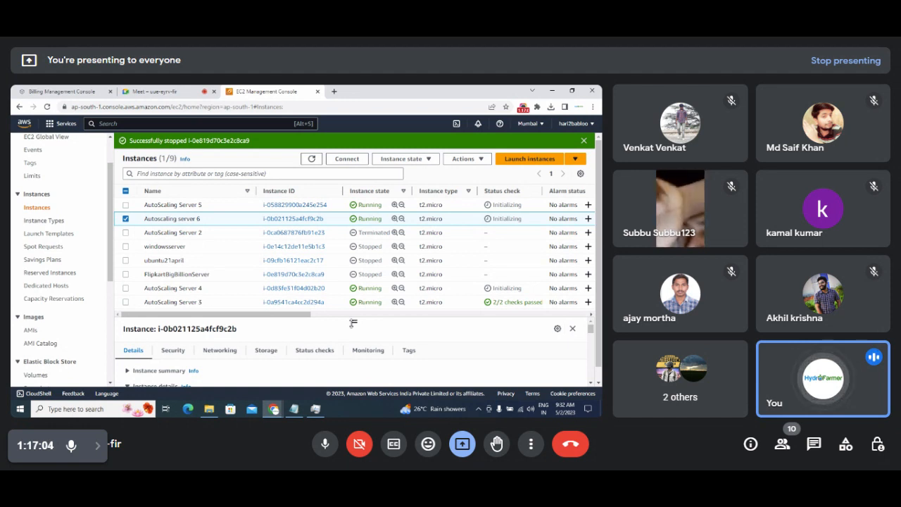
pyautogui.moveTo(308, 316)
pyautogui.mouseDown()
pyautogui.moveTo(323, 316)
pyautogui.moveTo(300, 318)
pyautogui.mouseUp()
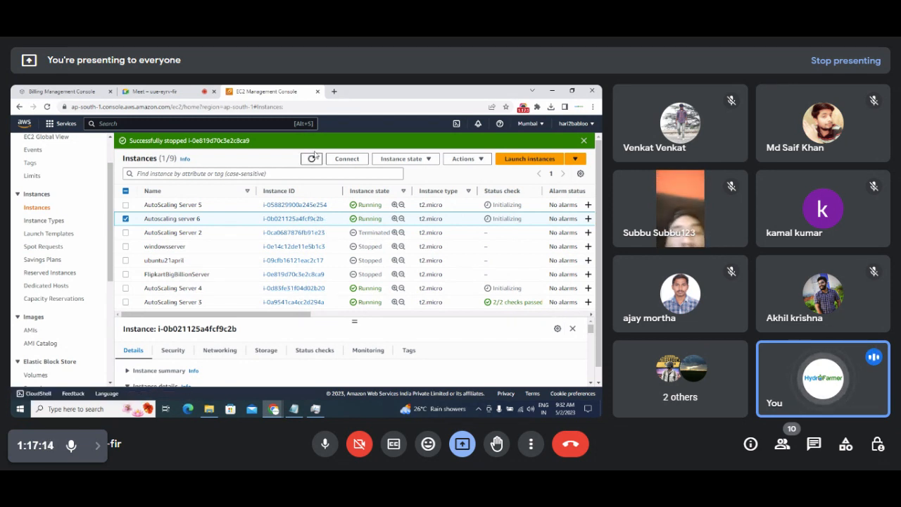
pyautogui.click(311, 159)
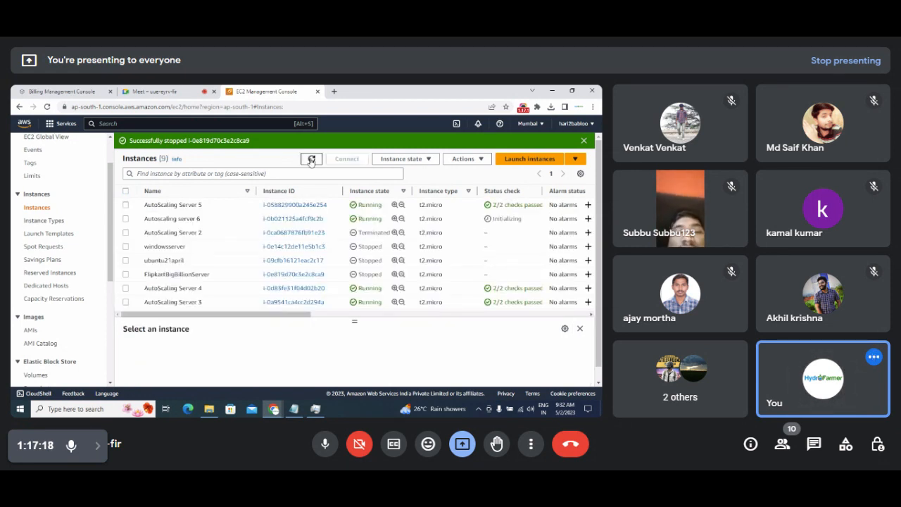
pyautogui.click(311, 159)
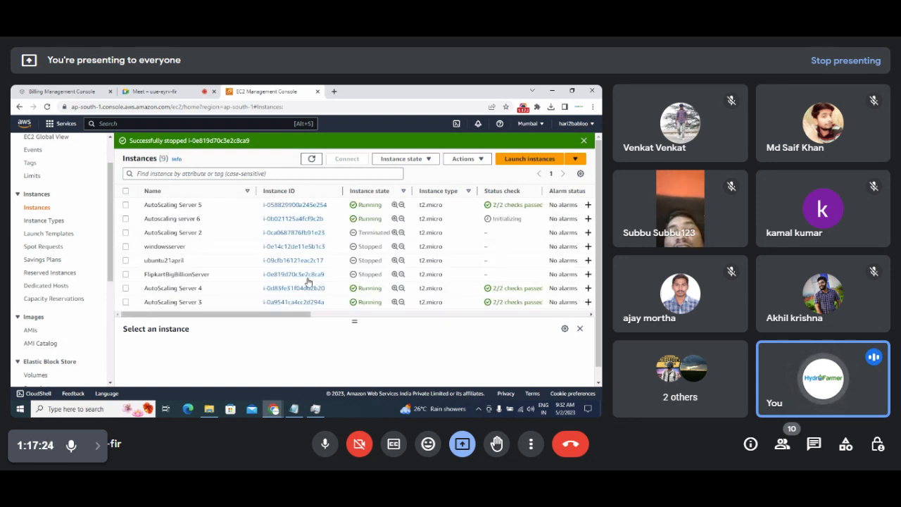
# In Notepad, move to the blank line after Step 4 and start a note reading 'used CPu +'.
pyautogui.click(293, 409)
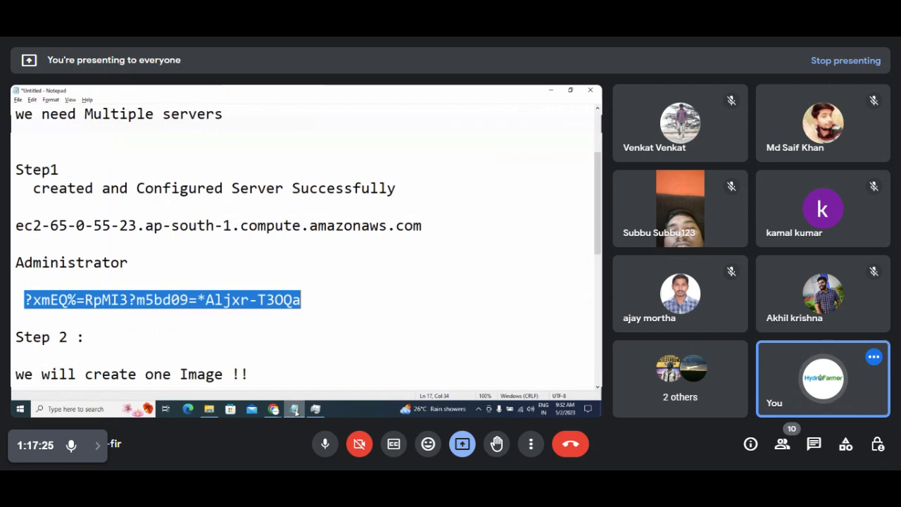
pyautogui.click(266, 362)
pyautogui.press('Down')
pyautogui.press('Down')
pyautogui.press('Down')
pyautogui.press('Down')
pyautogui.press('Down')
pyautogui.press('Down')
pyautogui.press('Down')
pyautogui.press('Down')
pyautogui.press('Down')
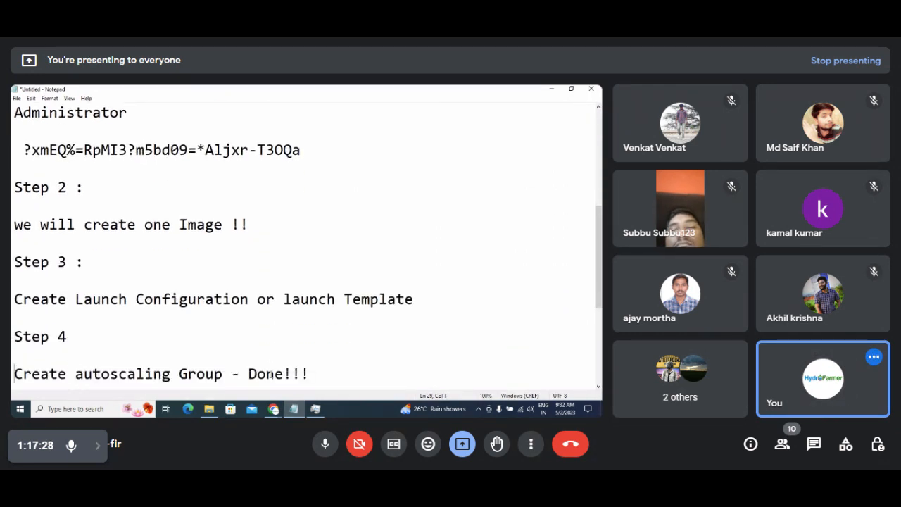
pyautogui.press('Down')
pyautogui.press('Down')
pyautogui.press('Down')
pyautogui.press('Down')
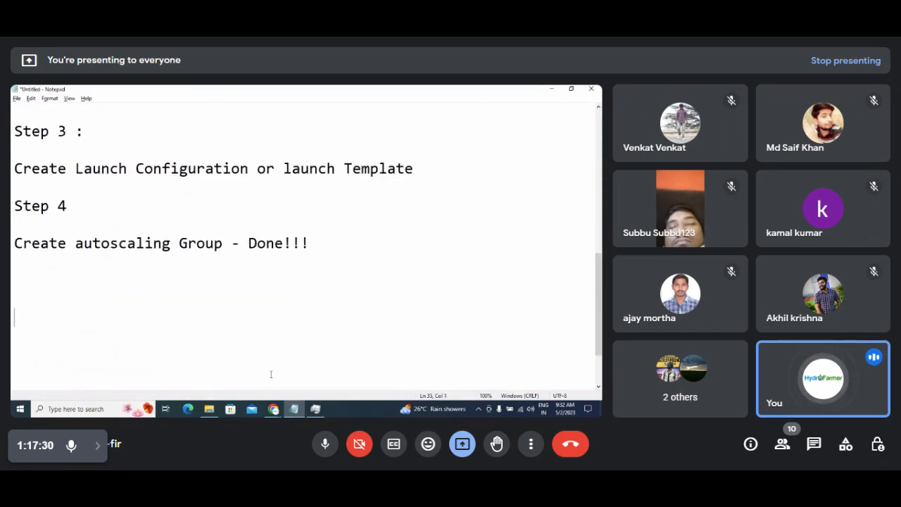
pyautogui.press('Up')
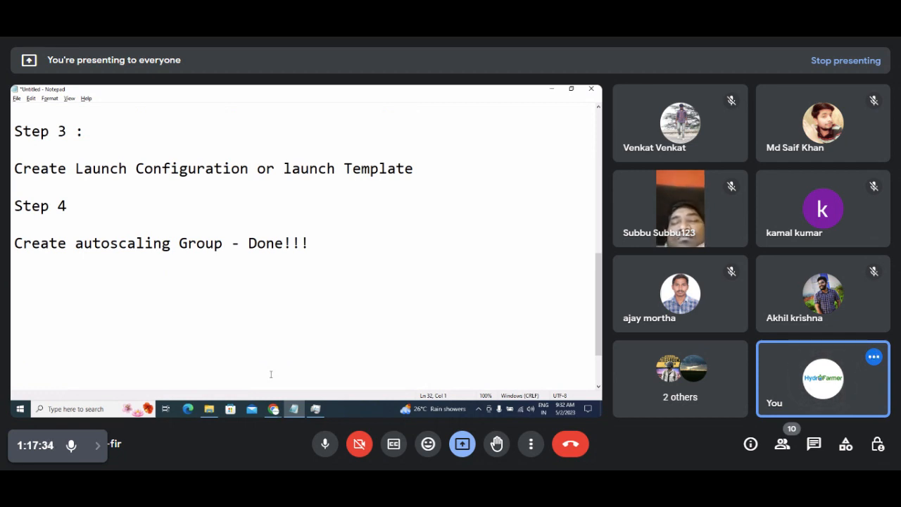
pyautogui.write('changed')
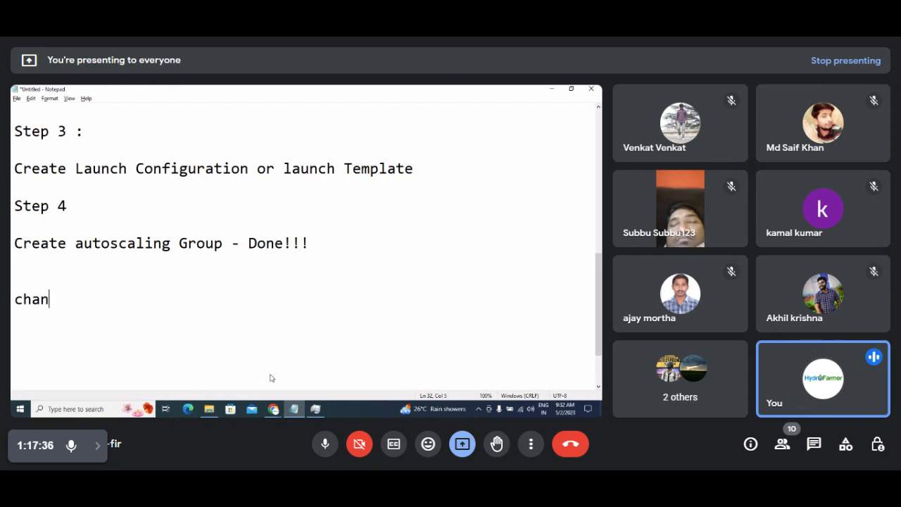
pyautogui.press('BackSpace')
pyautogui.press('BackSpace')
pyautogui.press('BackSpace')
pyautogui.press('BackSpace')
pyautogui.press('BackSpace')
pyautogui.press('BackSpace')
pyautogui.press('BackSpace')
pyautogui.press('BackSpace')
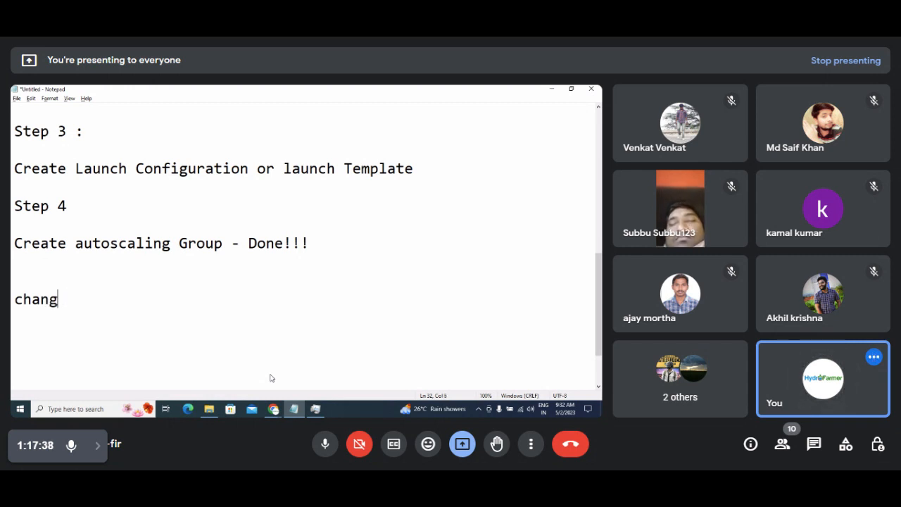
pyautogui.write('used ')
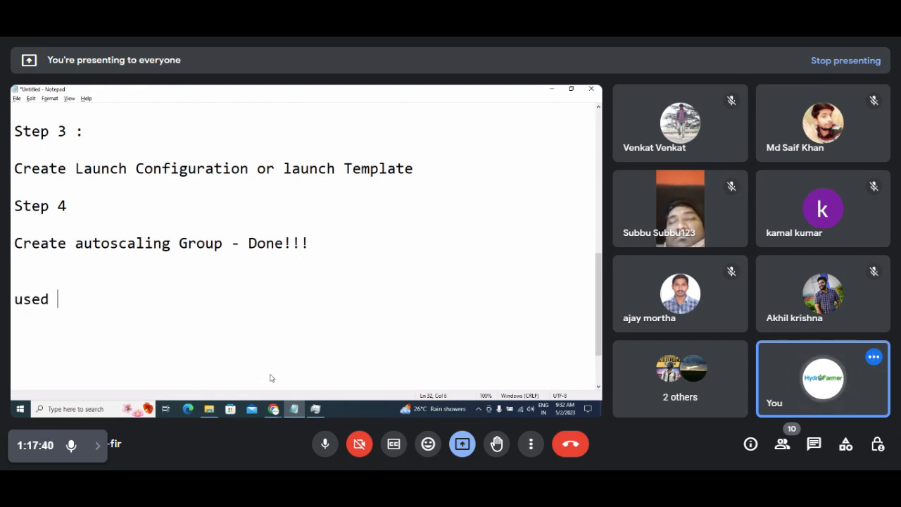
pyautogui.write('CPu +')
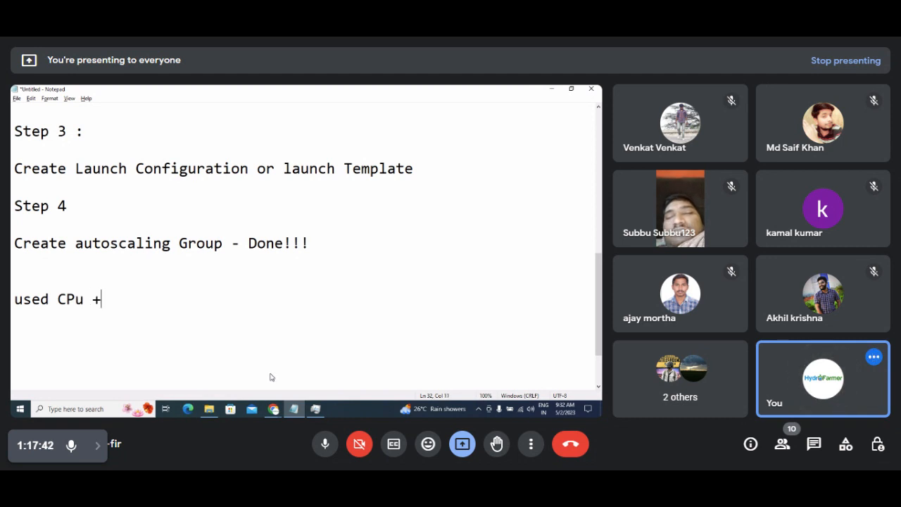
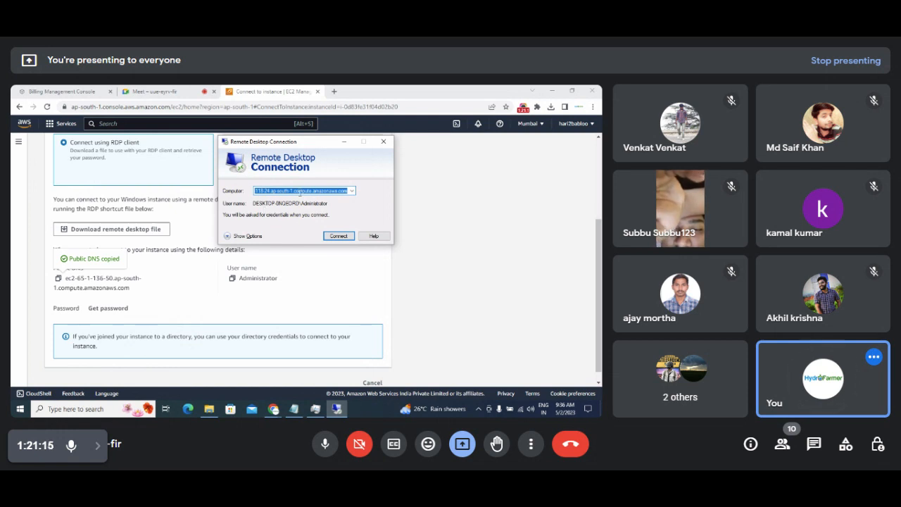
# Paste the EC2 instance's public DNS into Remote Desktop Connection's Computer field.
pyautogui.write('ec2-65-1-136-50.ap-south-1.compute.amazonaws.com')
# Start the connection and enter Administrator as the user name.
pyautogui.click(338, 236)
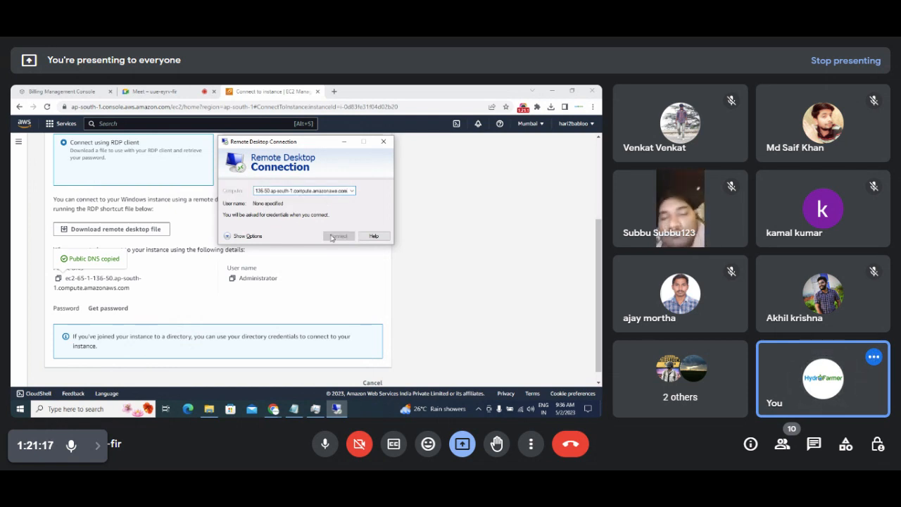
pyautogui.click(233, 279)
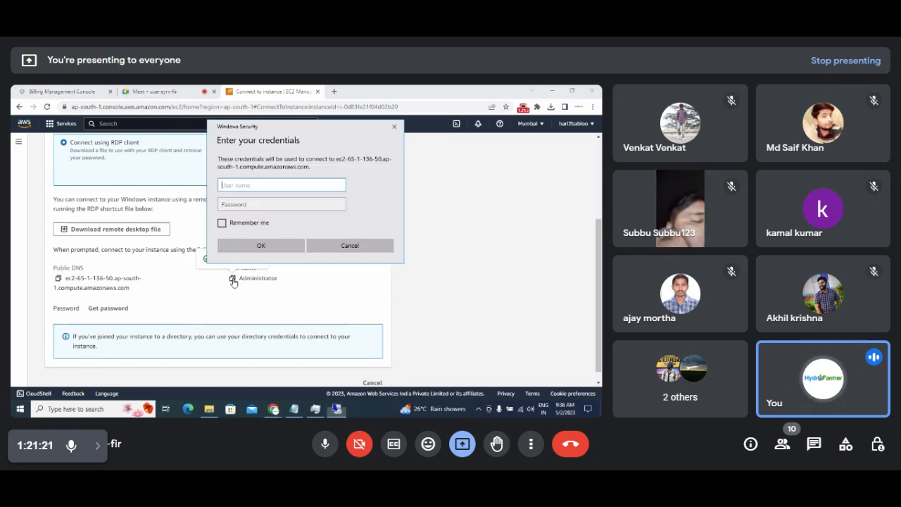
pyautogui.hotkey('ctrl', 'v')
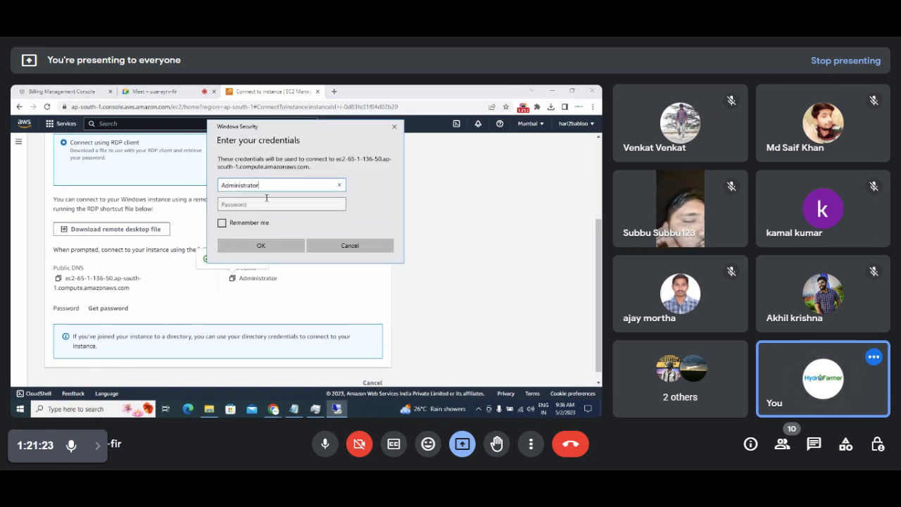
# Select and copy the saved administrator password from the Notepad autoscaling notes.
pyautogui.click(316, 408)
pyautogui.rightClick(316, 408)
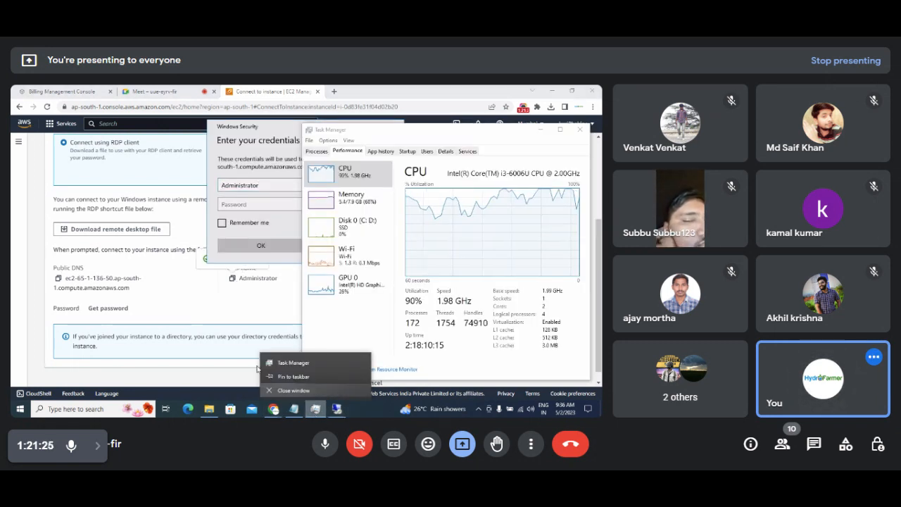
pyautogui.click(292, 410)
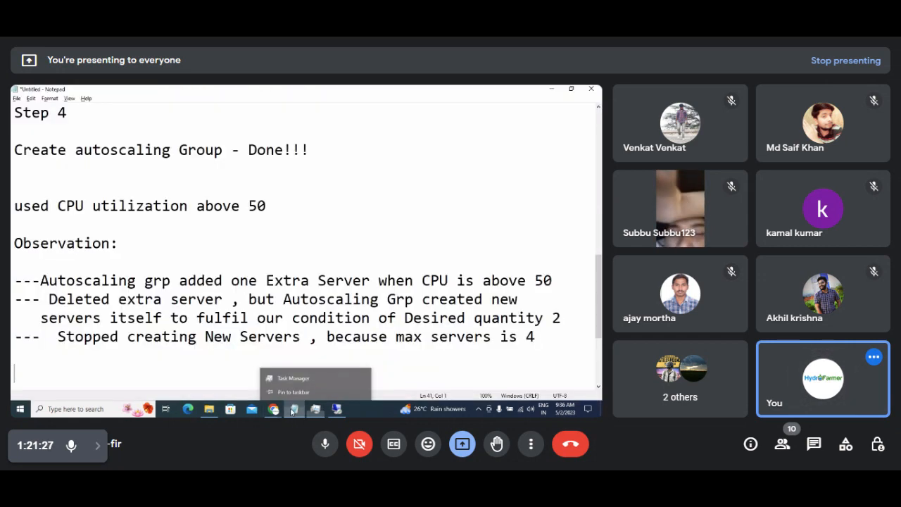
pyautogui.click(136, 188)
pyautogui.press('Up')
pyautogui.press('Up')
pyautogui.press('Up')
pyautogui.press('Up')
pyautogui.press('Up')
pyautogui.press('Up')
pyautogui.press('Up')
pyautogui.press('Up')
pyautogui.press('Up')
pyautogui.press('Up')
pyautogui.press('Up')
pyautogui.press('Up')
pyautogui.press('Up')
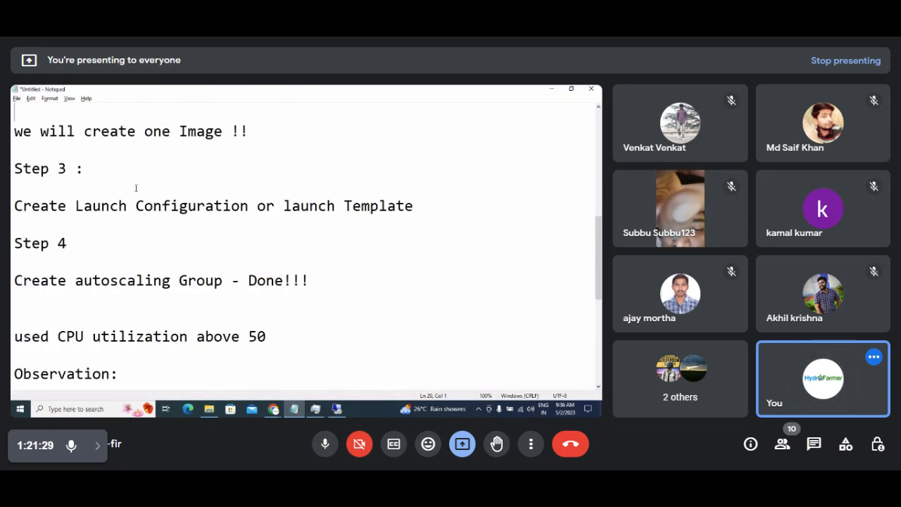
pyautogui.press('Right')
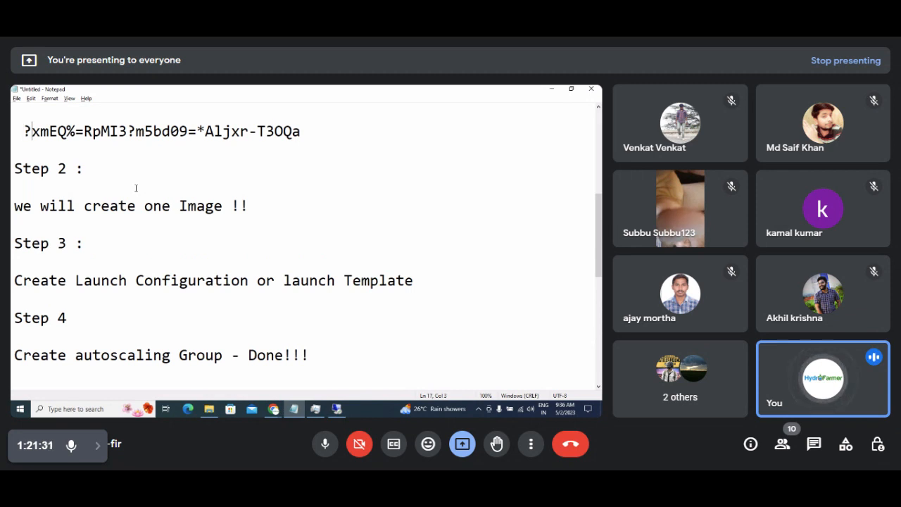
pyautogui.hotkey('shift', 'Down')
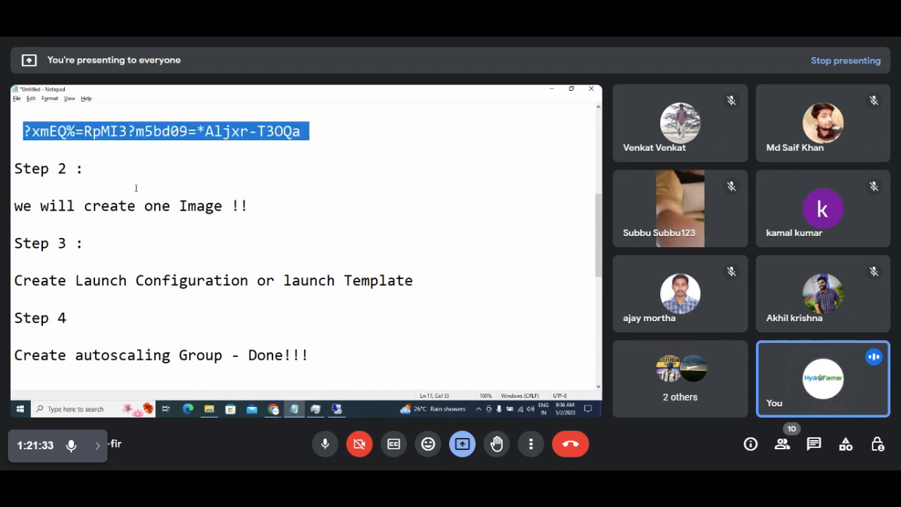
pyautogui.hotkey('shift', 'Left')
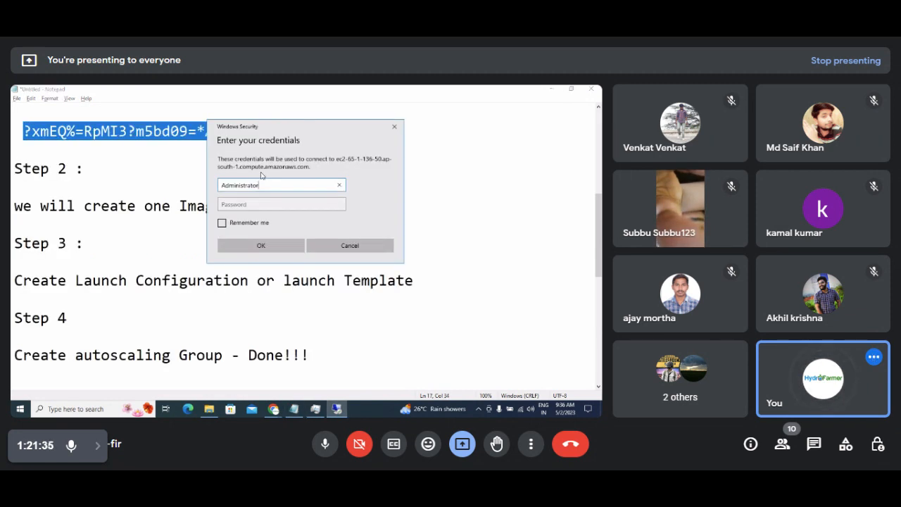
# Paste the password, submit the credentials and accept the certificate warning.
pyautogui.click(254, 205)
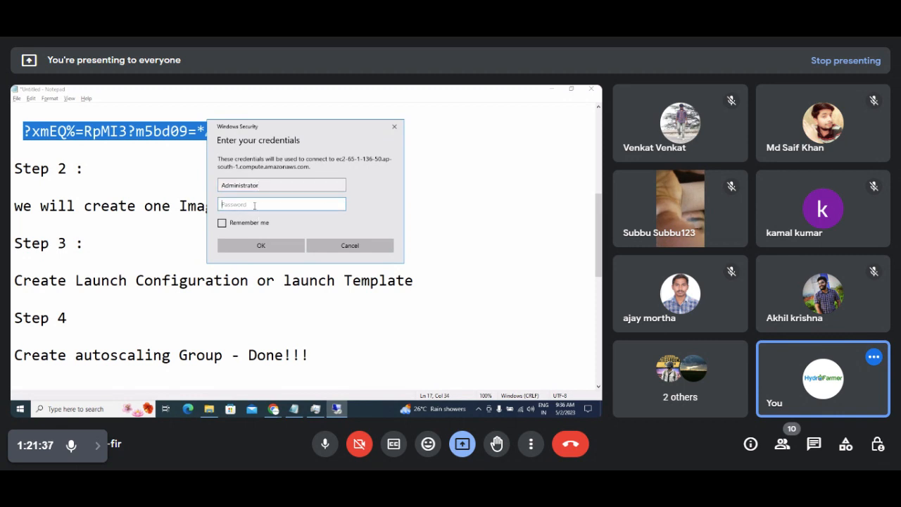
pyautogui.hotkey('ctrl', 'v')
pyautogui.click(258, 246)
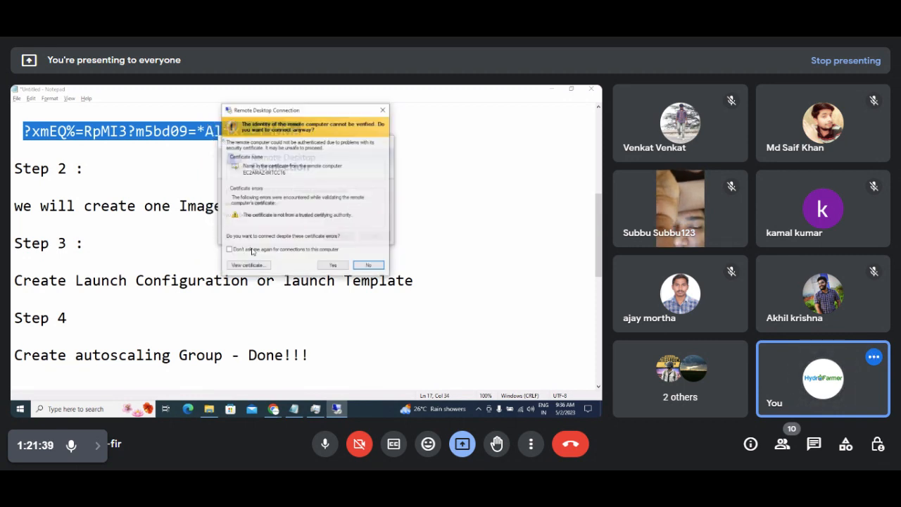
pyautogui.click(332, 265)
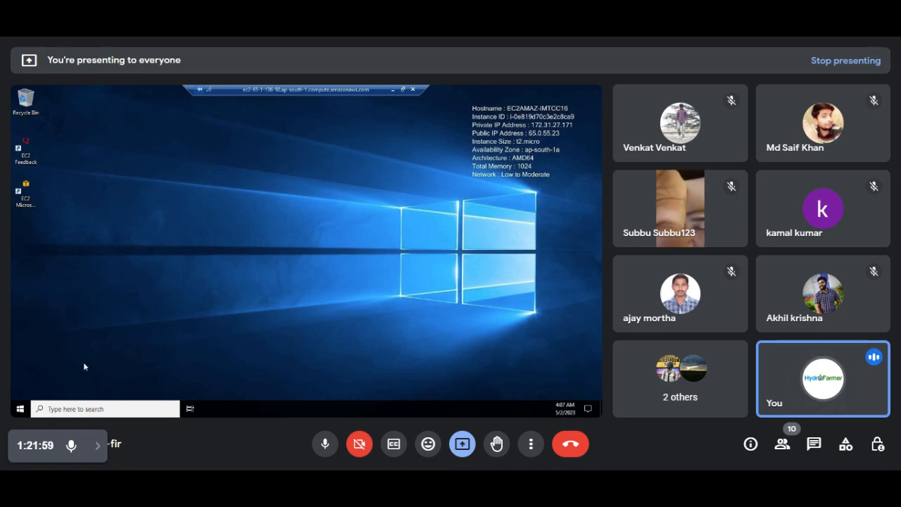
# Launch Microsoft Edge from the remote server's taskbar, opening a blank new tab.
pyautogui.click(90, 408)
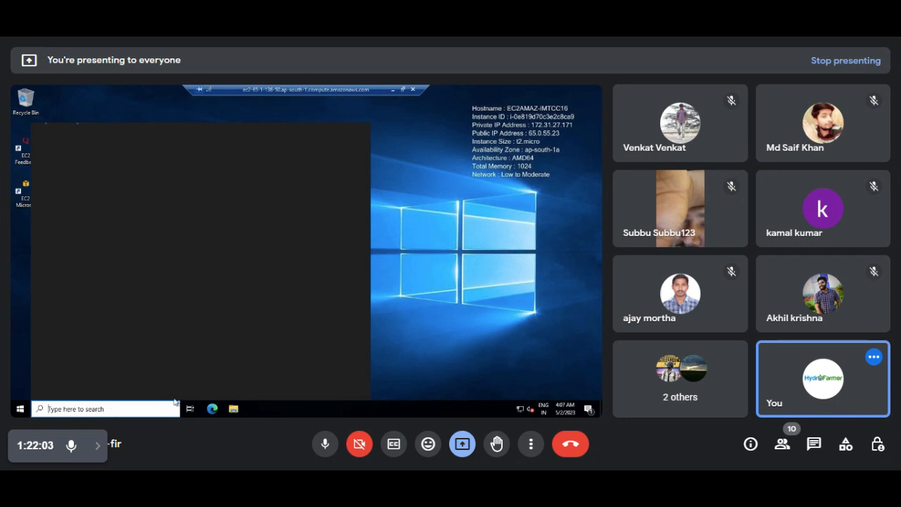
pyautogui.click(338, 348)
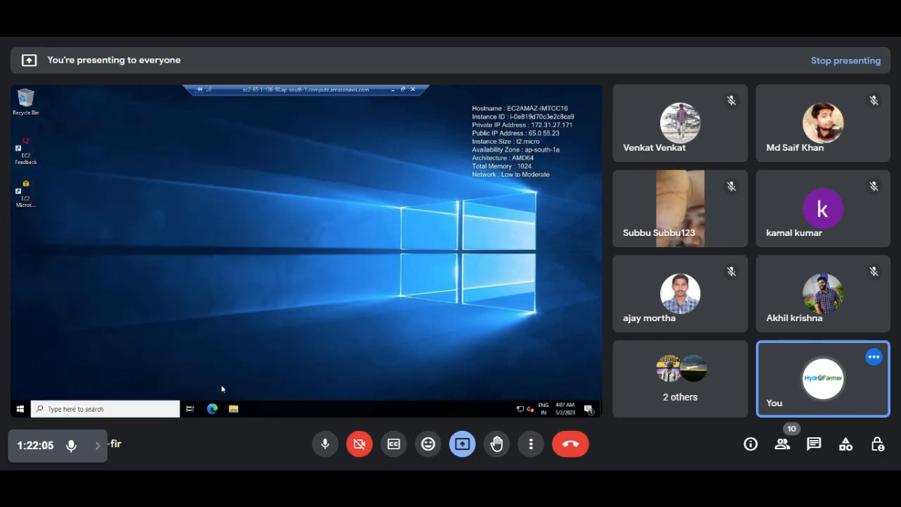
pyautogui.click(212, 408)
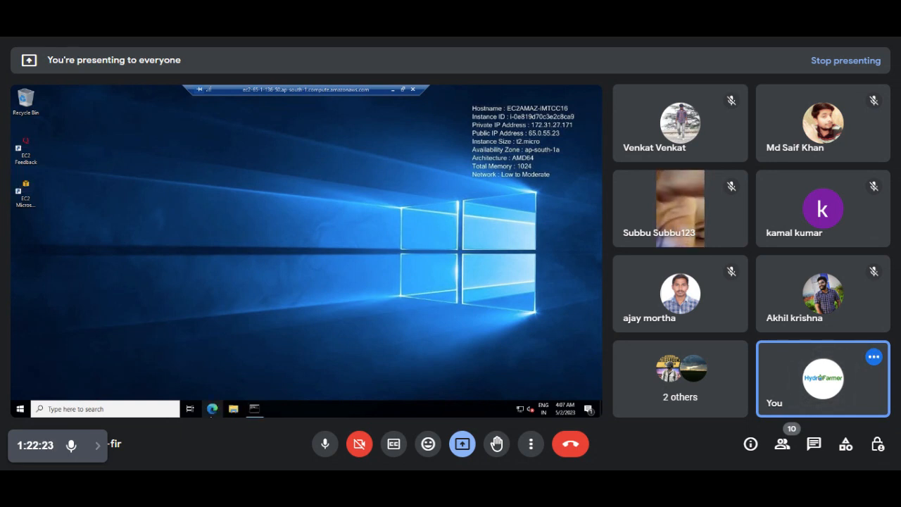
pyautogui.click(213, 409)
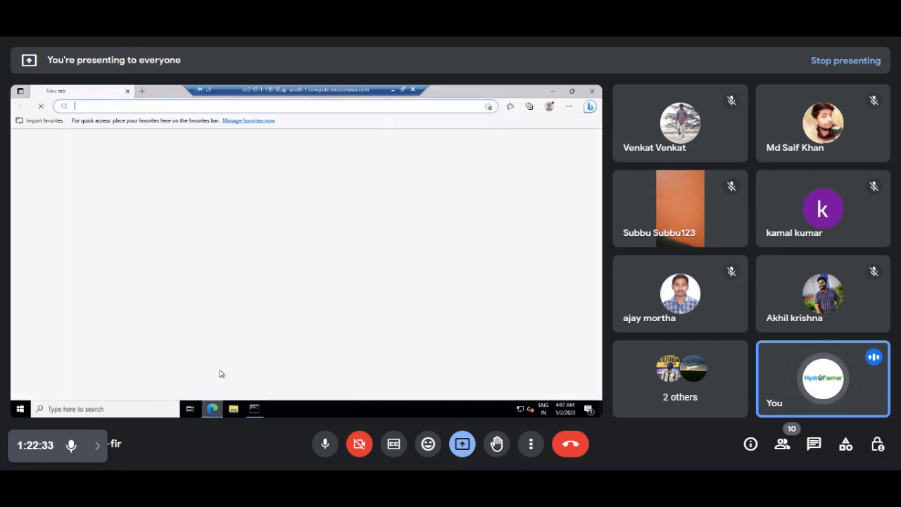
# Start the remote Task Manager and skip Edge's first-run setup without importing data.
pyautogui.rightClick(321, 409)
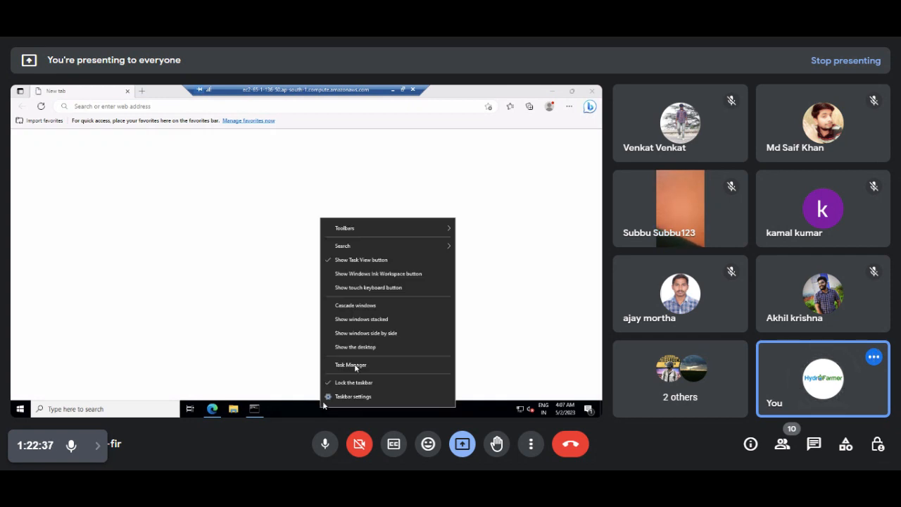
pyautogui.click(347, 366)
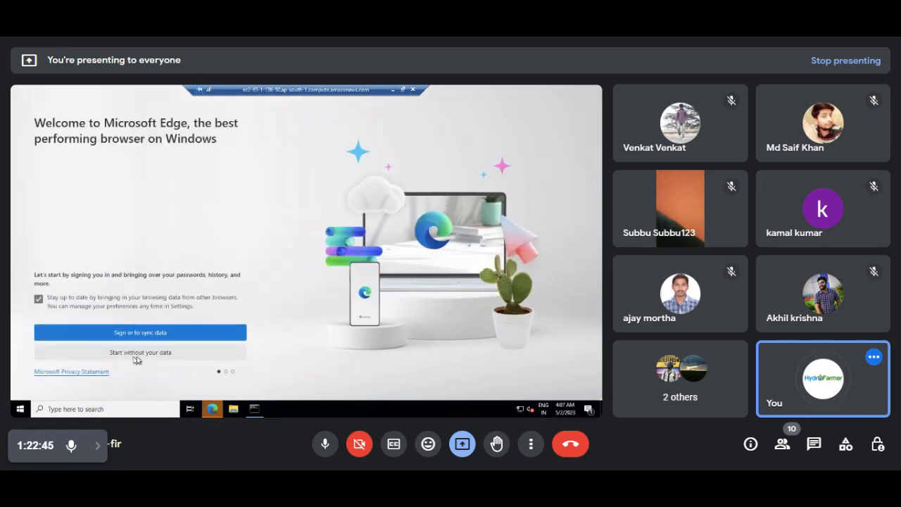
pyautogui.click(141, 357)
pyautogui.click(141, 352)
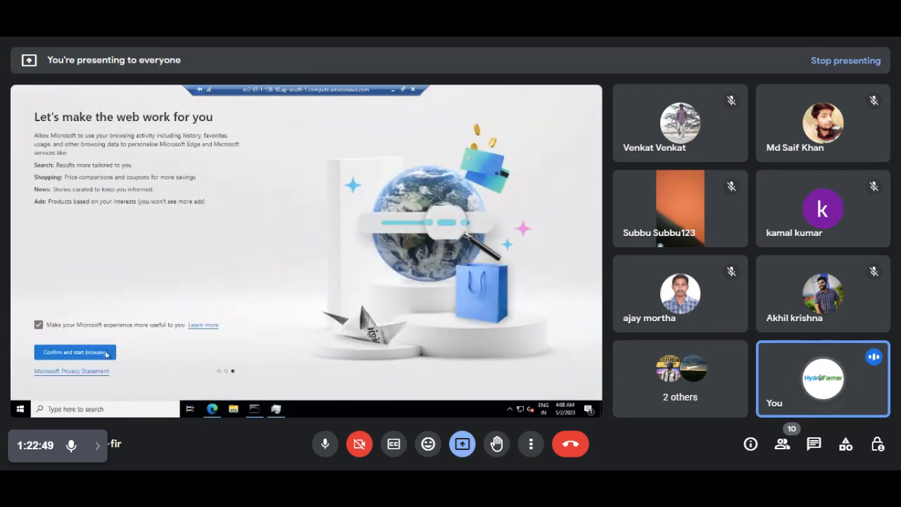
pyautogui.click(92, 353)
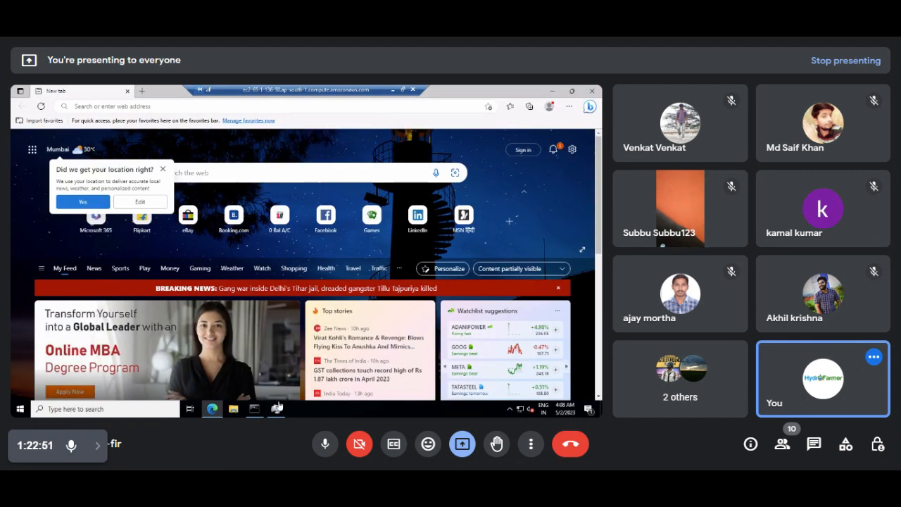
pyautogui.click(278, 409)
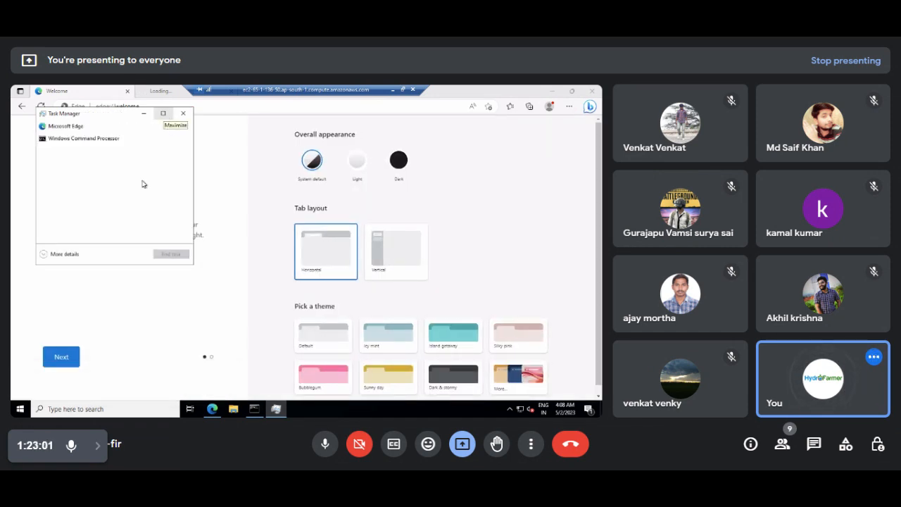
# Arrange Task Manager in detailed view showing the CPU utilization graph beside Edge.
pyautogui.click(163, 114)
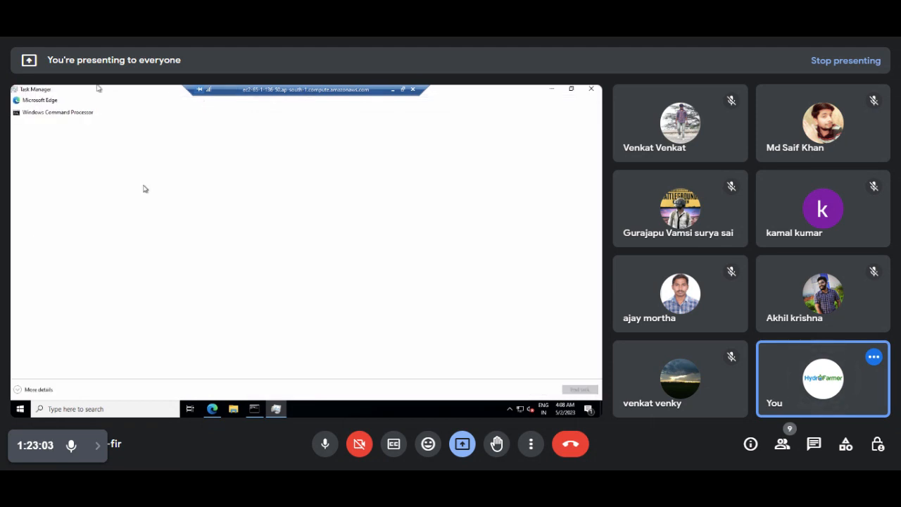
pyautogui.doubleClick(99, 90)
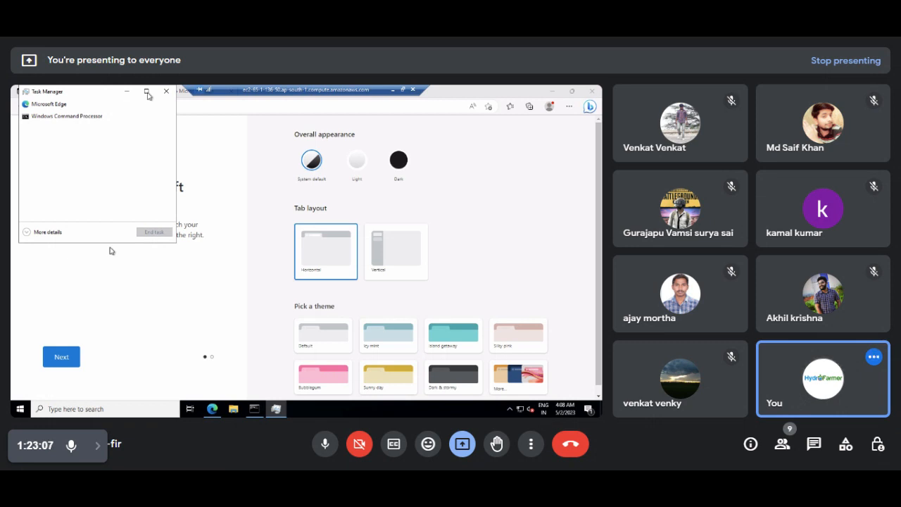
pyautogui.moveTo(111, 110)
pyautogui.mouseDown()
pyautogui.moveTo(124, 157)
pyautogui.moveTo(105, 125)
pyautogui.moveTo(107, 101)
pyautogui.mouseUp()
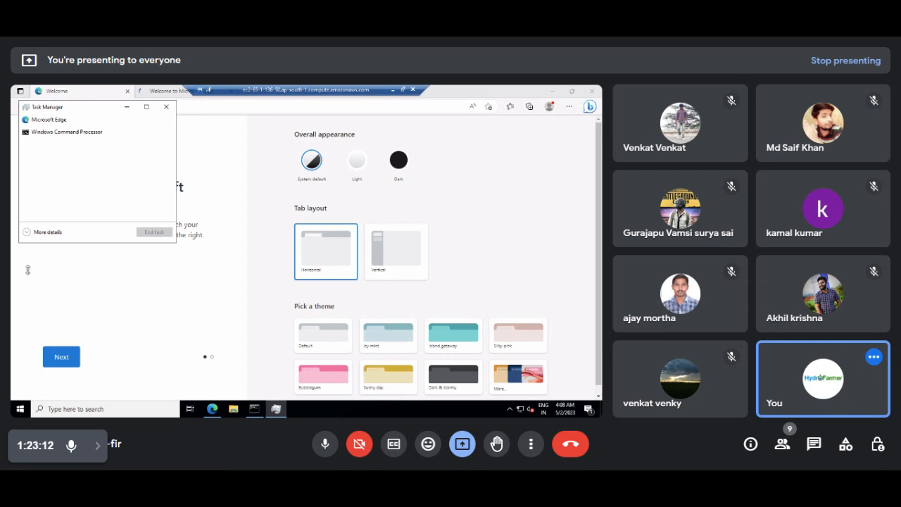
pyautogui.click(40, 235)
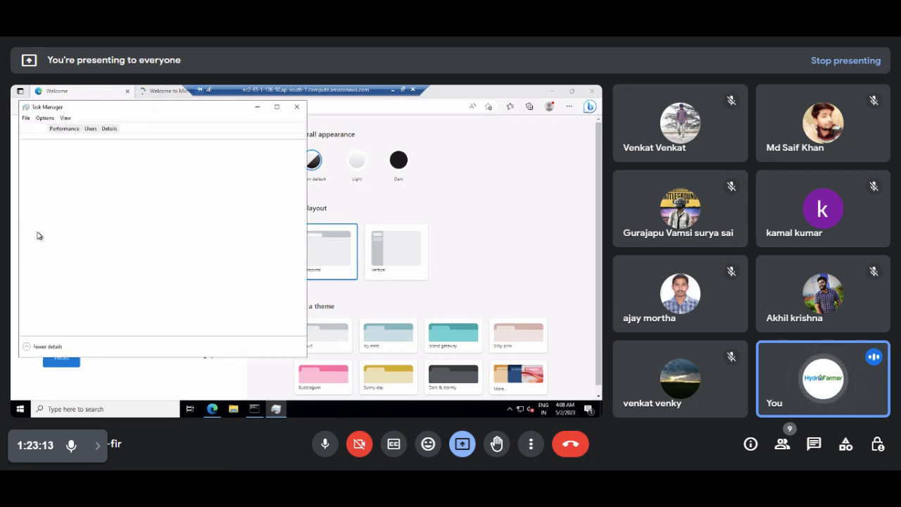
pyautogui.click(64, 129)
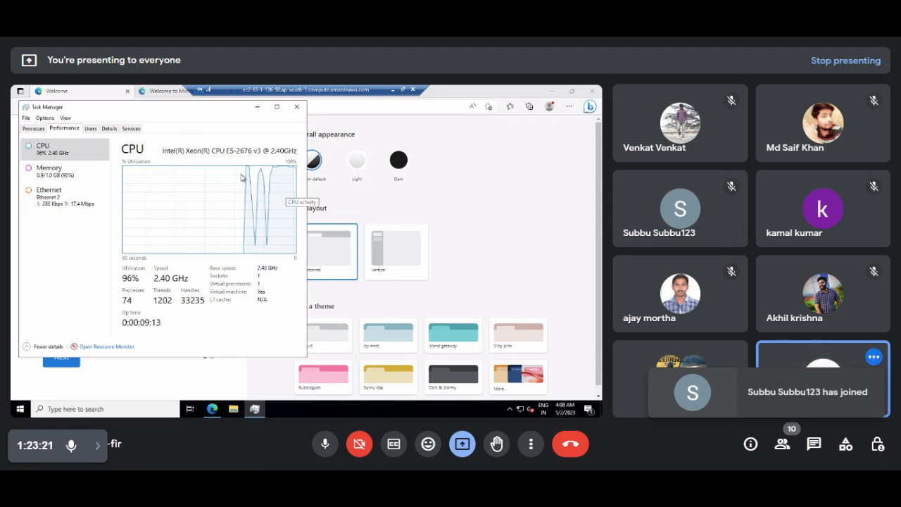
pyautogui.moveTo(140, 107); pyautogui.dragTo(239, 152)
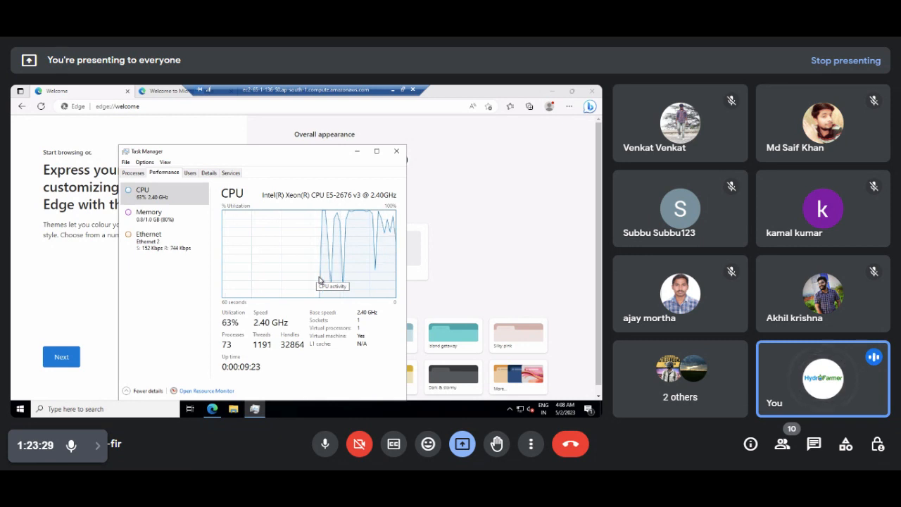
# Open several blank Edge tabs to drive the server's CPU to about 91%.
pyautogui.click(161, 91)
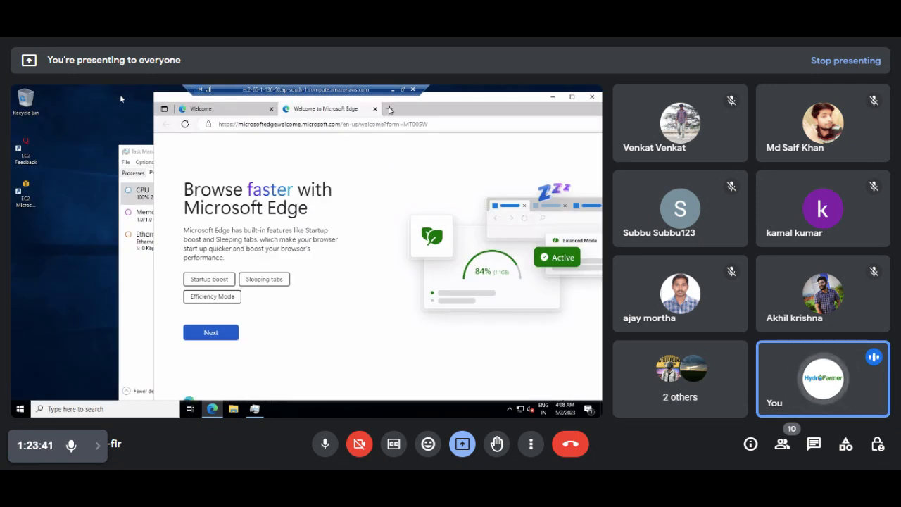
pyautogui.moveTo(389, 109); pyautogui.dragTo(367, 190)
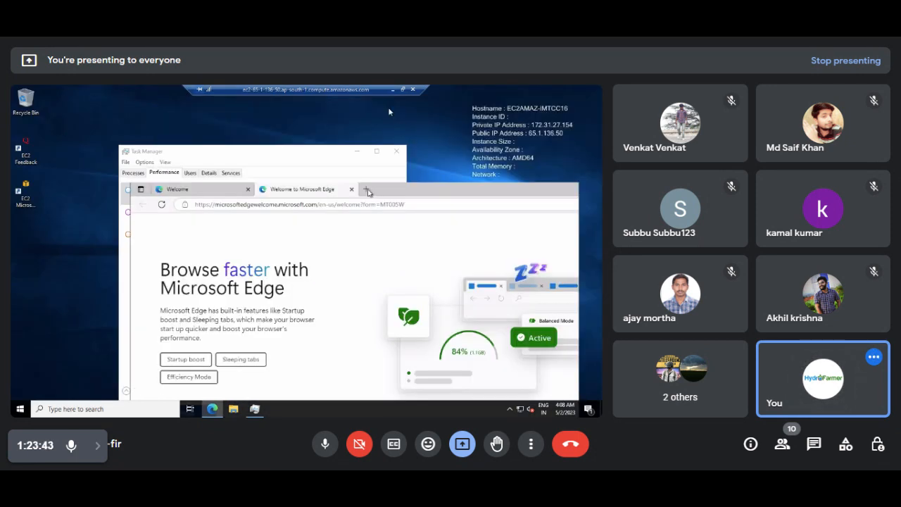
pyautogui.click(367, 194)
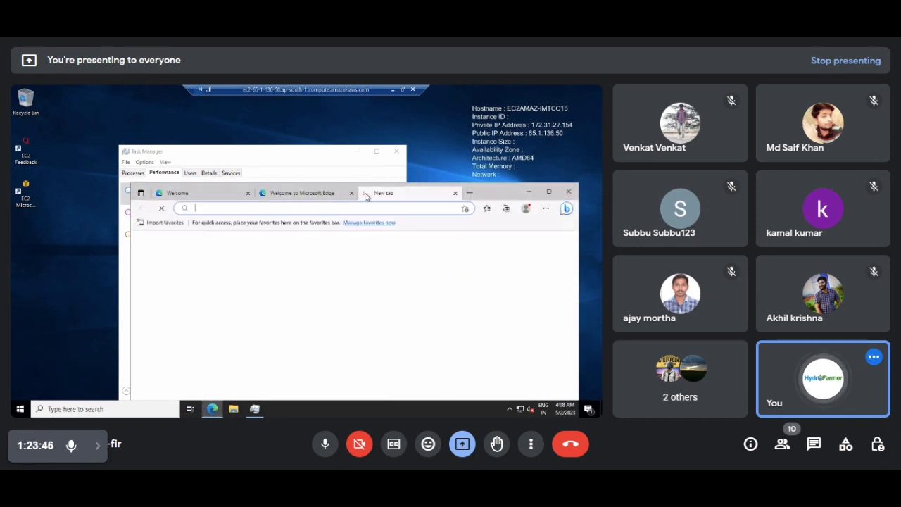
pyautogui.click(470, 193)
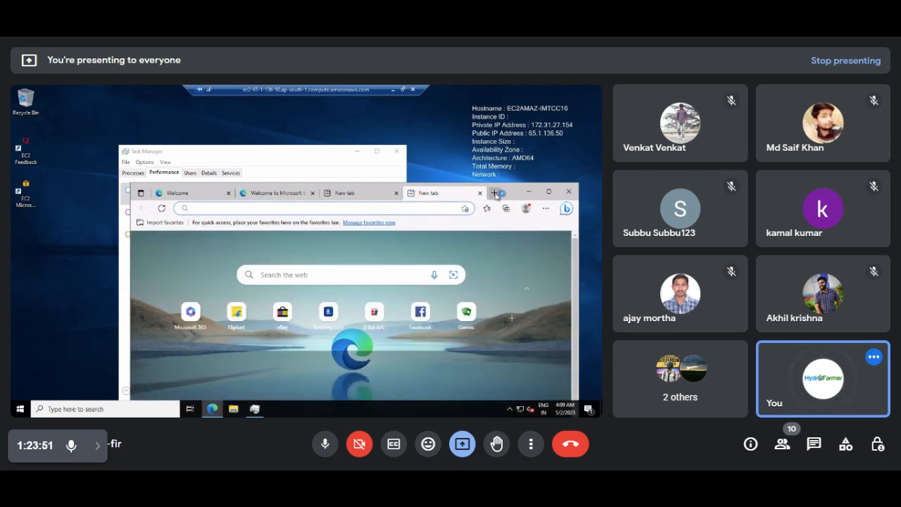
pyautogui.click(496, 194)
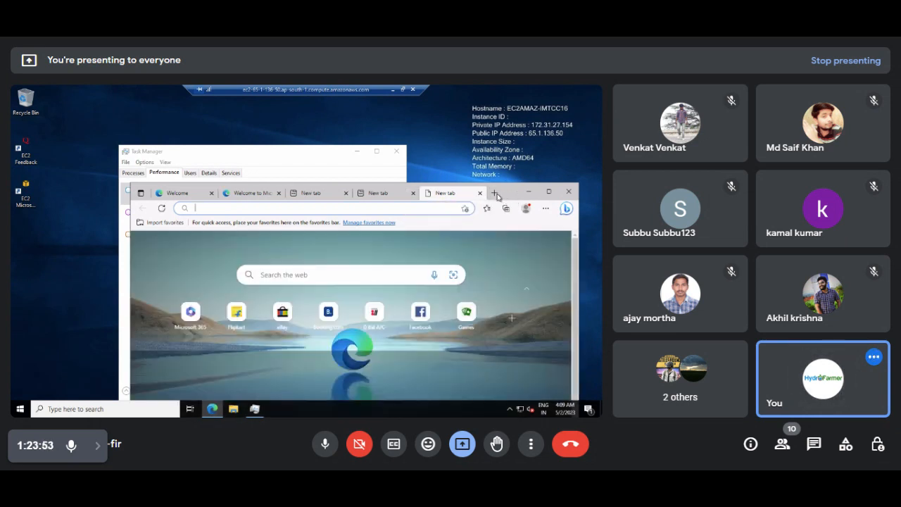
pyautogui.click(496, 193)
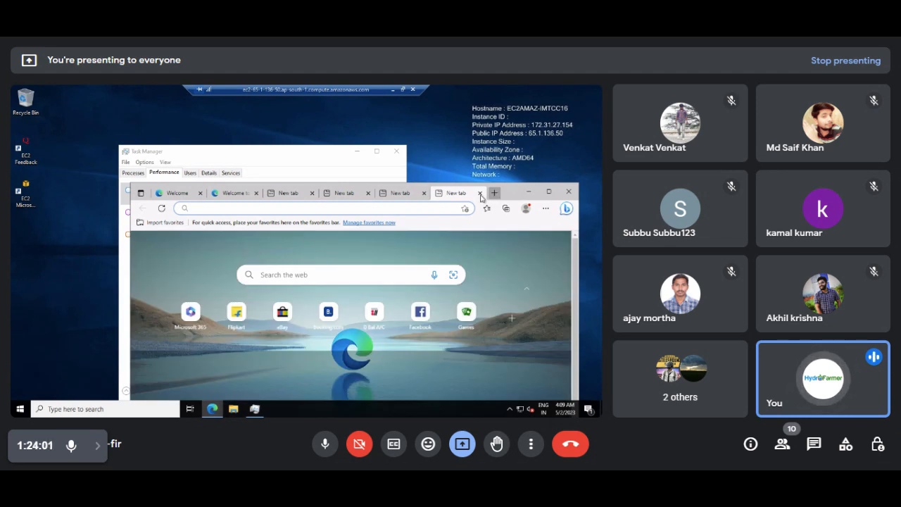
pyautogui.click(496, 196)
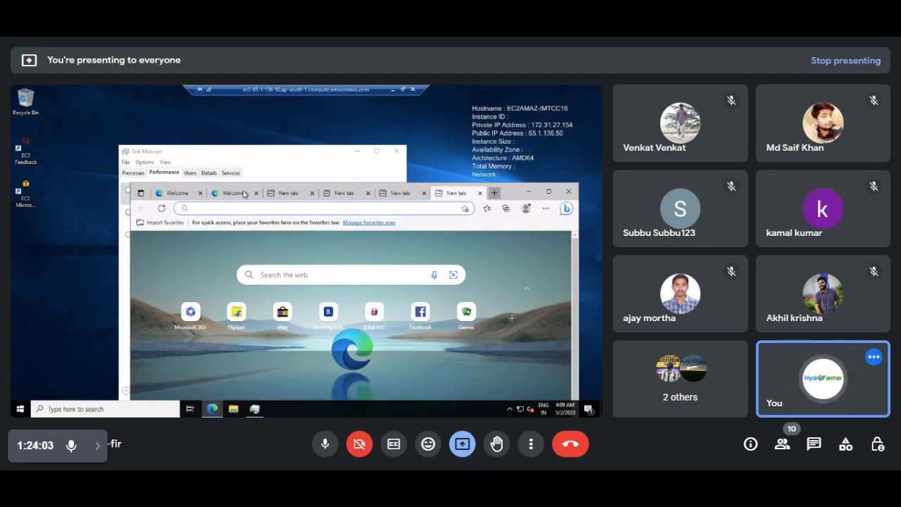
pyautogui.click(228, 169)
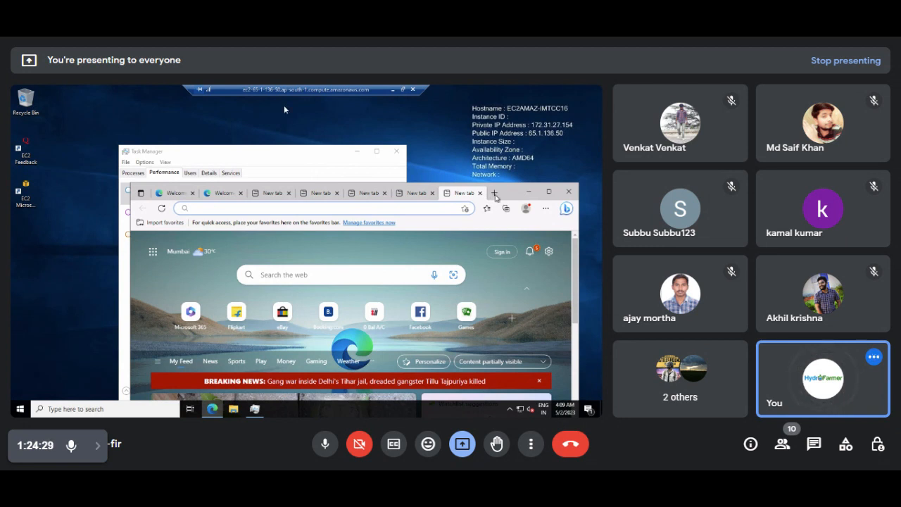
pyautogui.click(274, 157)
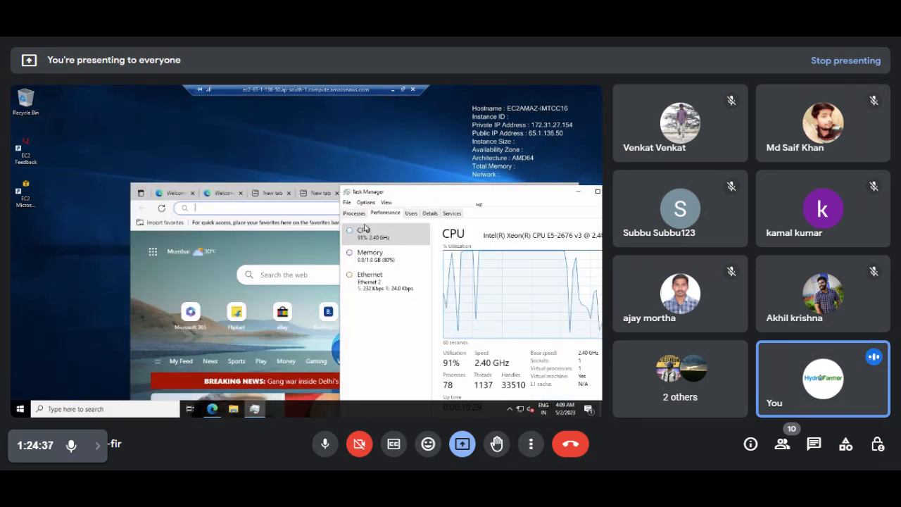
# Open three more Edge tabs to push CPU to 100%, then minimize the remote session.
pyautogui.moveTo(417, 197); pyautogui.dragTo(202, 208)
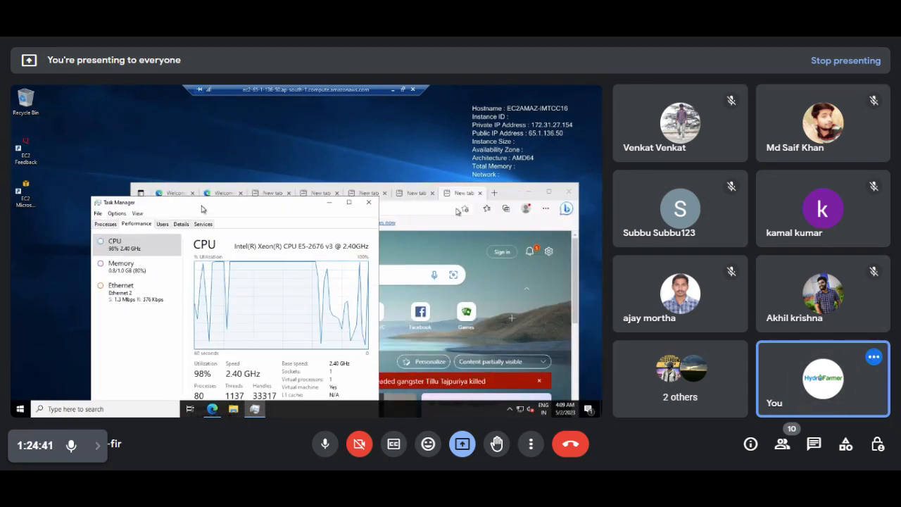
pyautogui.click(495, 193)
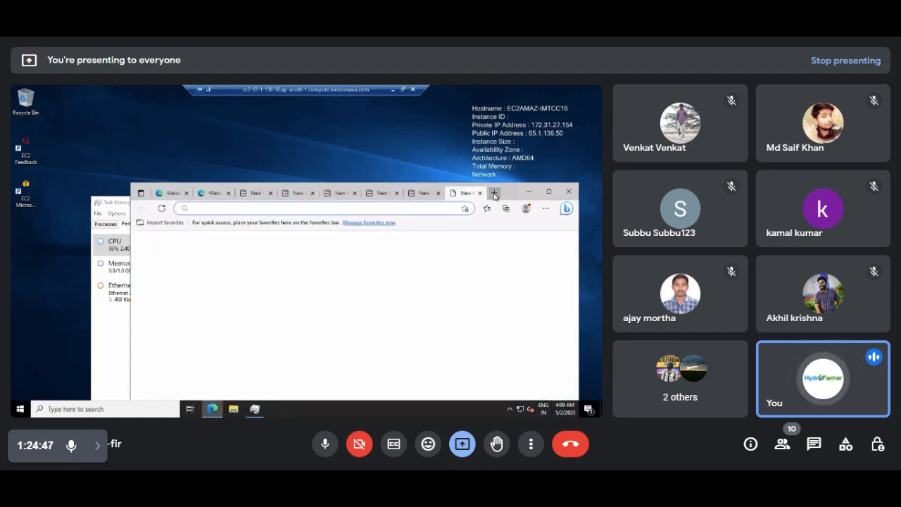
pyautogui.click(495, 193)
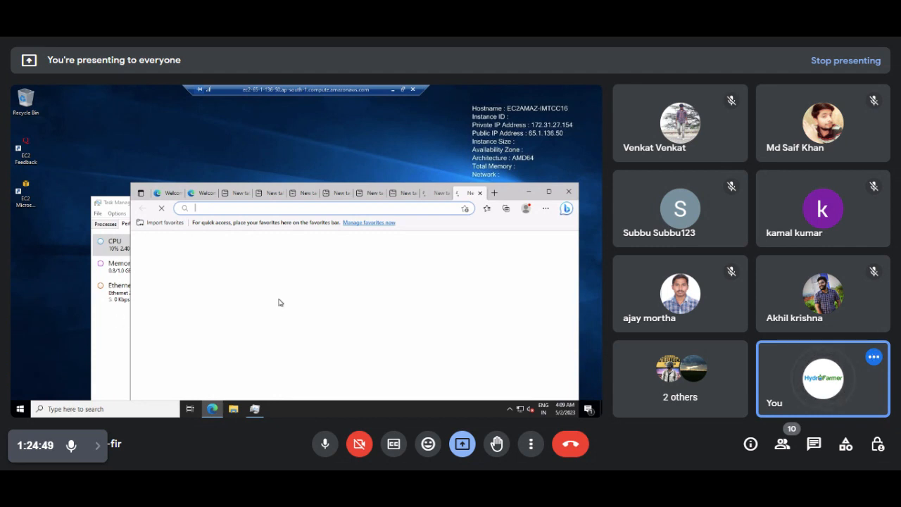
pyautogui.click(496, 194)
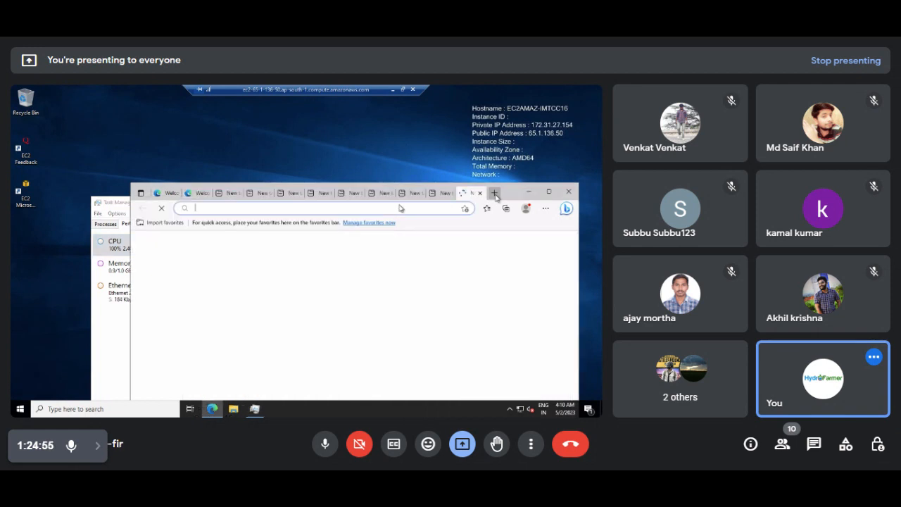
pyautogui.click(392, 89)
# Return to the EC2 Instances list, showing nine instances with AutoScaling Servers 3–6 running.
pyautogui.click(551, 89)
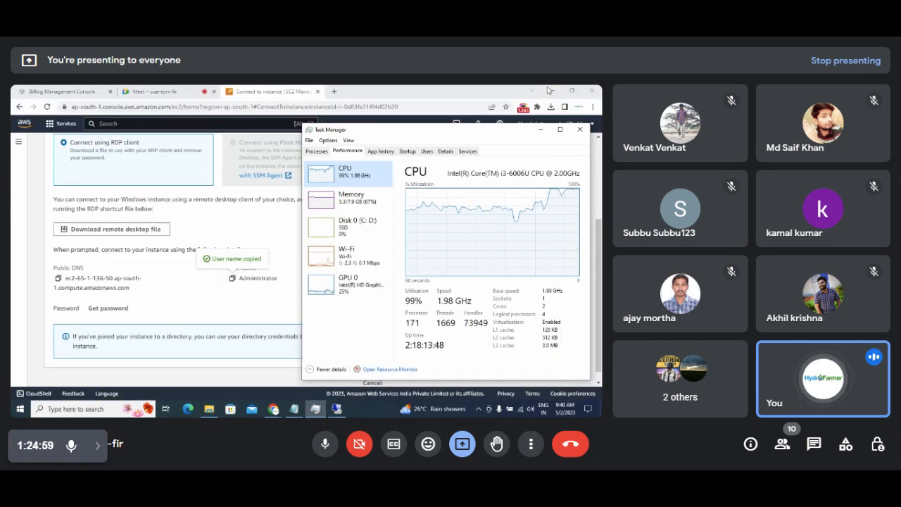
pyautogui.click(242, 226)
pyautogui.scroll(2, 242, 226)
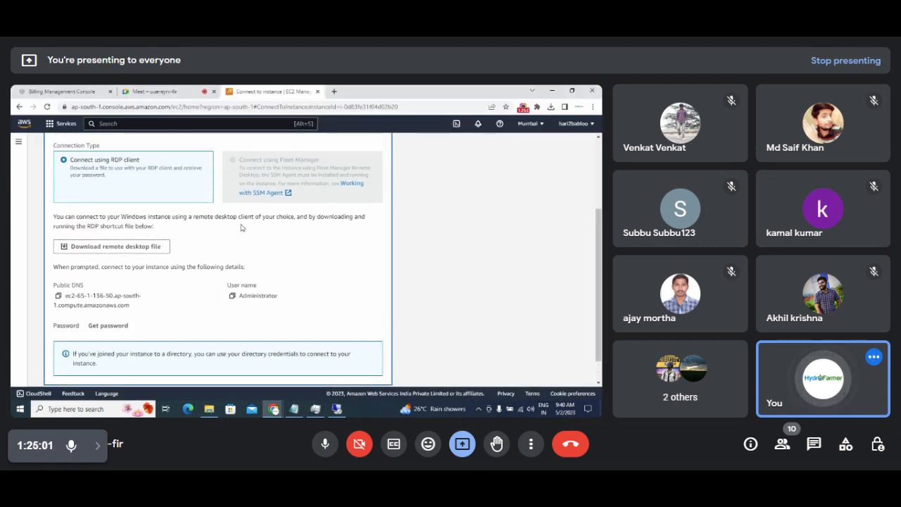
pyautogui.scroll(1, 241, 226)
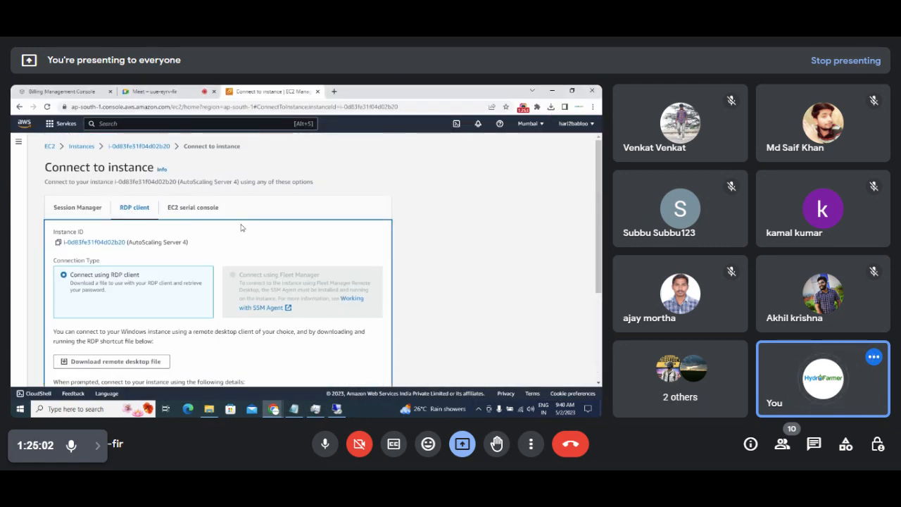
pyautogui.click(81, 147)
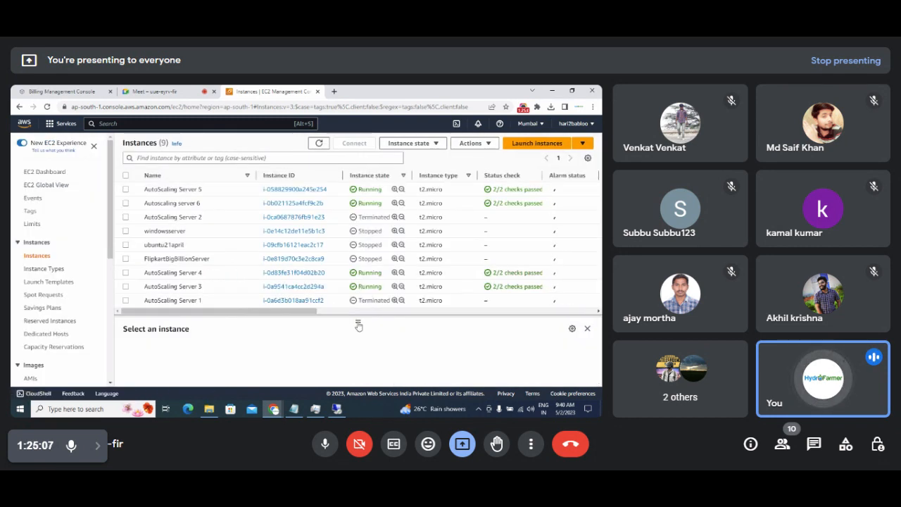
pyautogui.moveTo(315, 312); pyautogui.dragTo(291, 318)
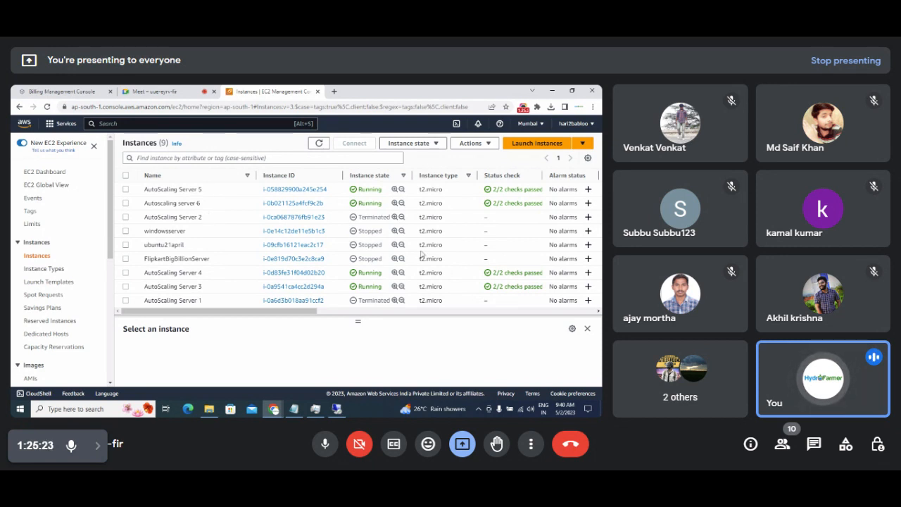
pyautogui.moveTo(110, 236); pyautogui.dragTo(110, 358)
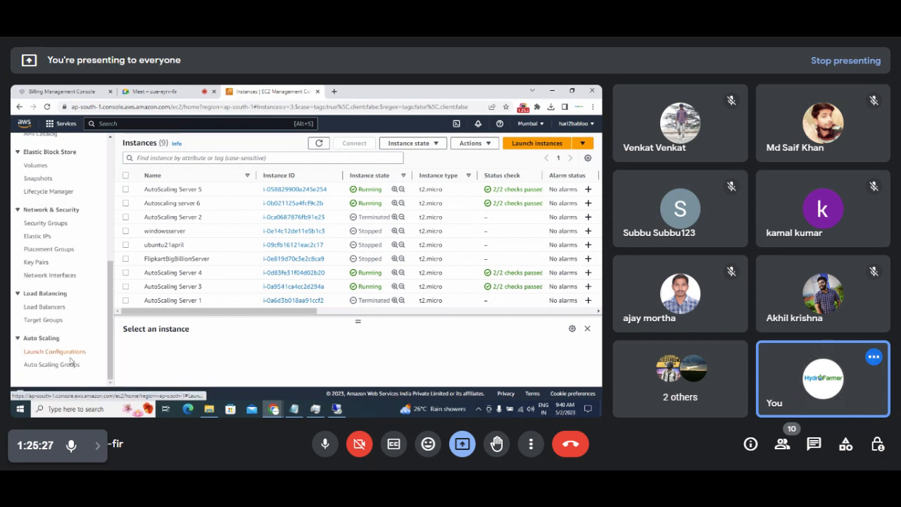
# Open AutoScalingFlipkartbigBillion from Auto Scaling groups: 2 instances, desired 2, minimum 1.
pyautogui.click(64, 364)
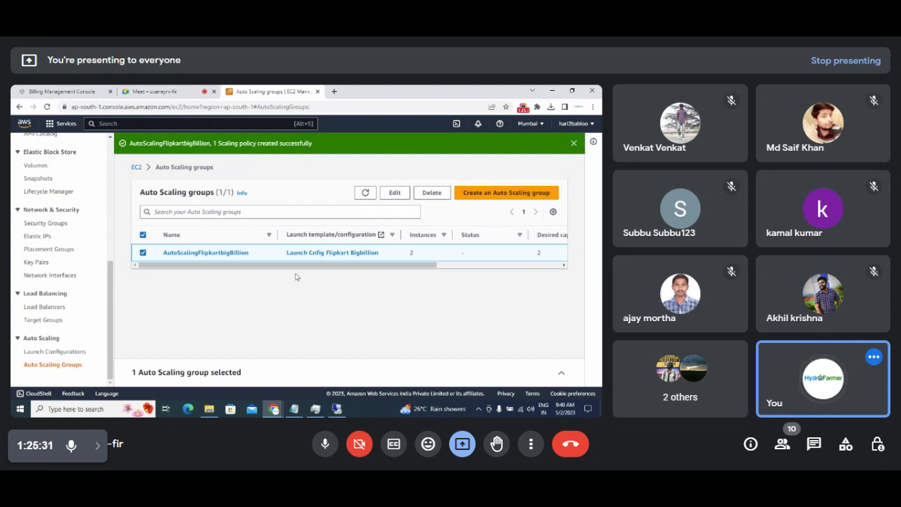
pyautogui.moveTo(307, 272); pyautogui.dragTo(444, 280)
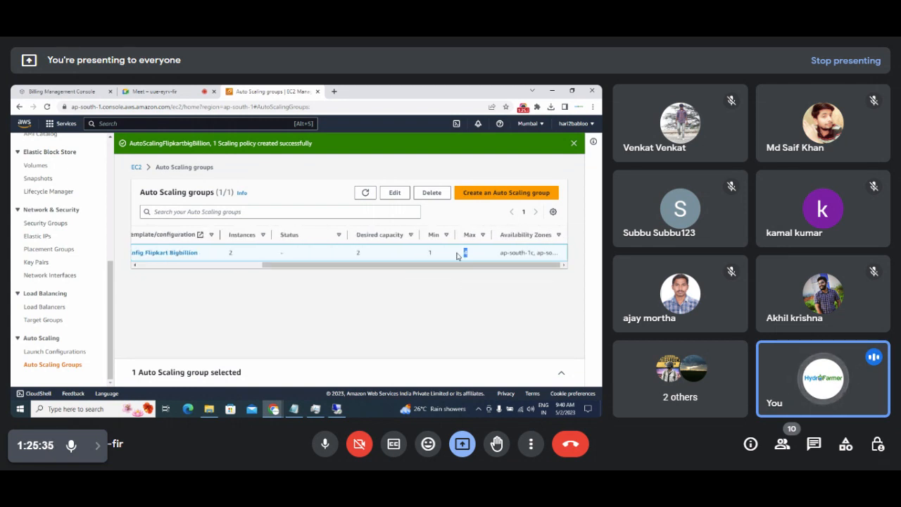
pyautogui.click(453, 257)
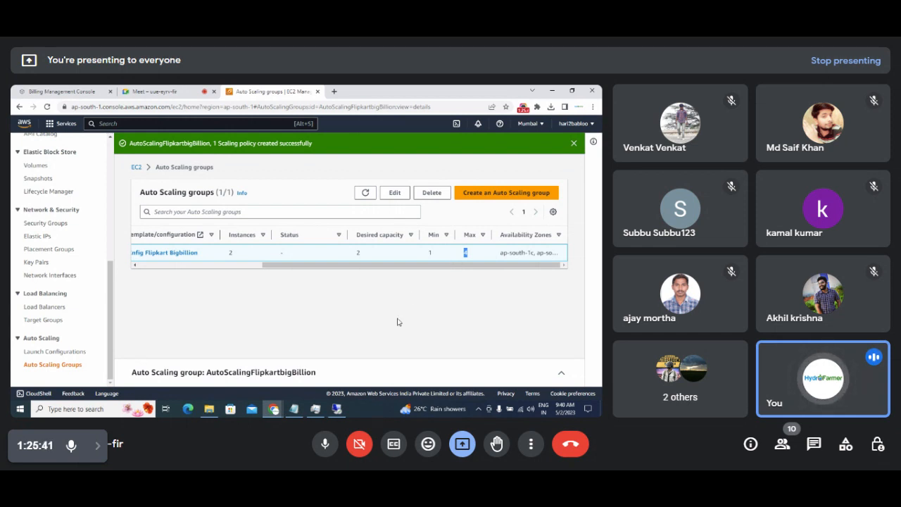
pyautogui.moveTo(319, 265); pyautogui.dragTo(151, 266)
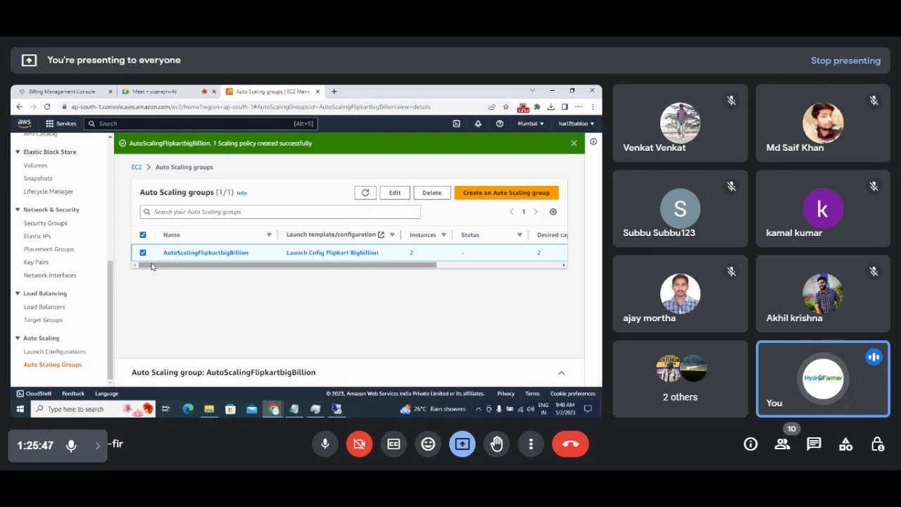
# Confirm the group size is desired 4, minimum 1, maximum 4, then switch to Google Meet.
pyautogui.click(395, 196)
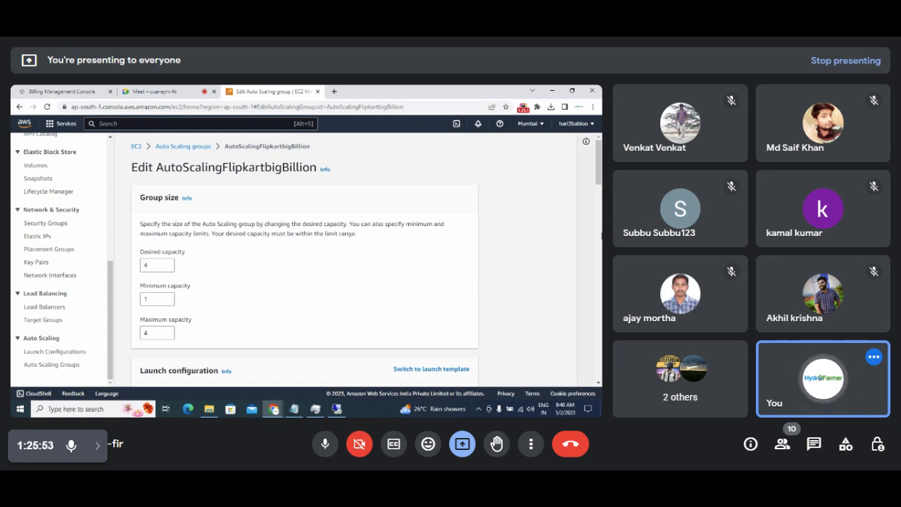
pyautogui.moveTo(599, 180)
pyautogui.mouseDown()
pyautogui.moveTo(600, 340)
pyautogui.moveTo(600, 306)
pyautogui.mouseUp()
pyautogui.moveTo(600, 274); pyautogui.dragTo(600, 144)
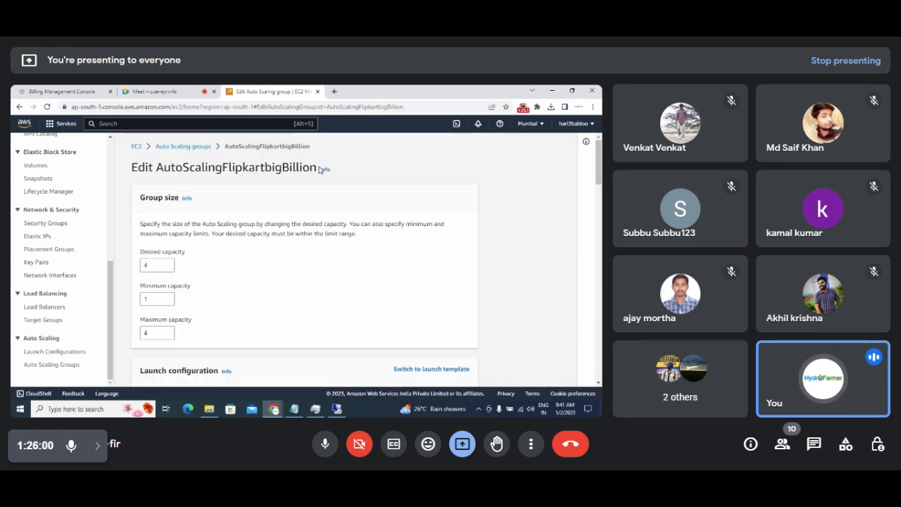
pyautogui.click(181, 146)
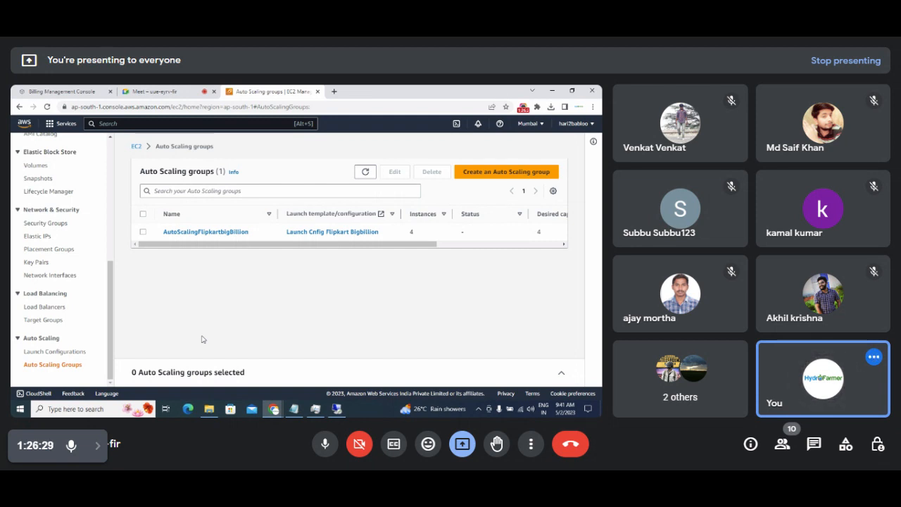
pyautogui.scroll(1, 112, 344)
pyautogui.scroll(-1, 112, 344)
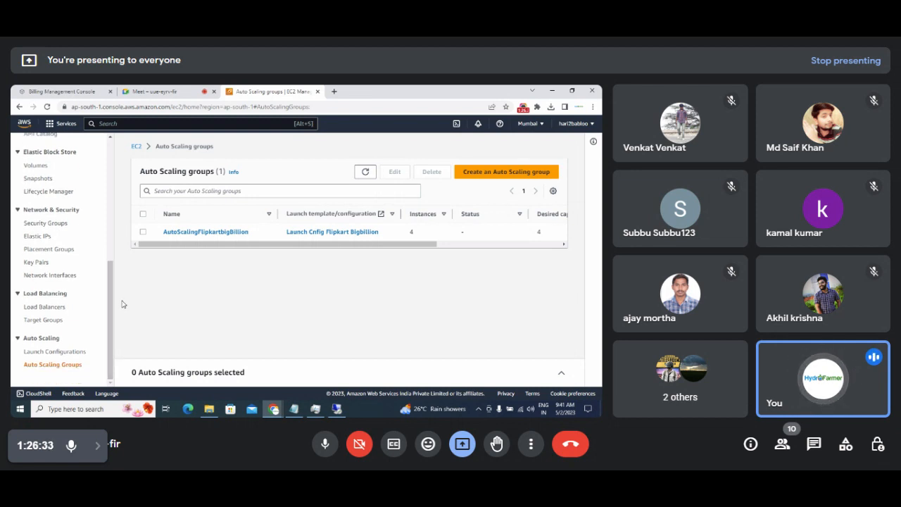
pyautogui.click(161, 91)
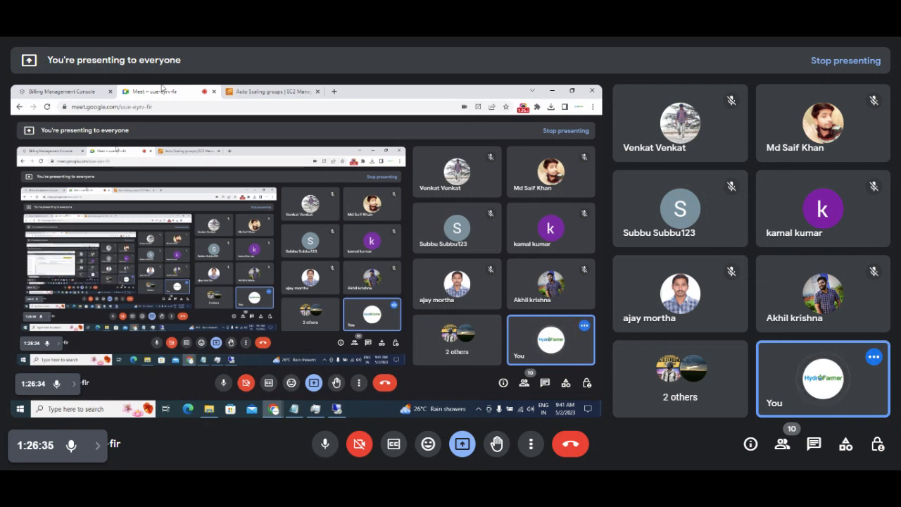
# Minimize the remote session and bring the local Notepad autoscaling notes to the front.
pyautogui.click(336, 409)
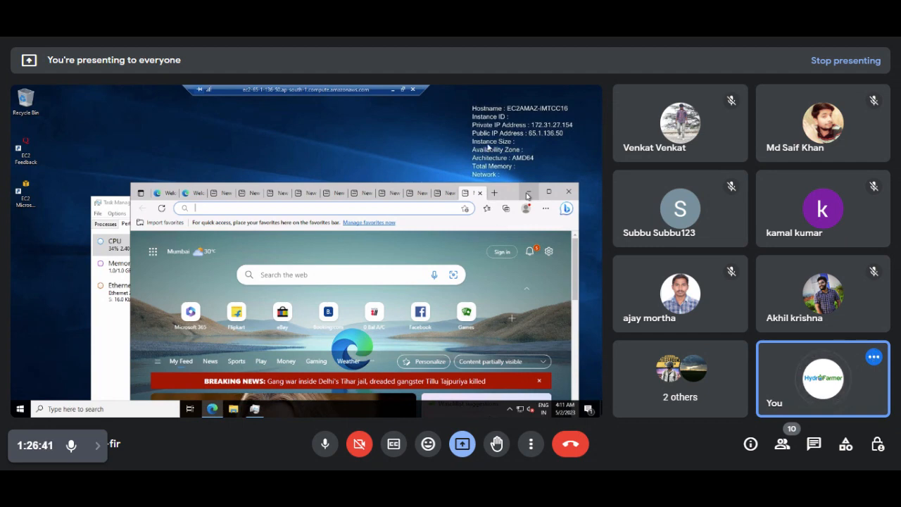
pyautogui.click(393, 89)
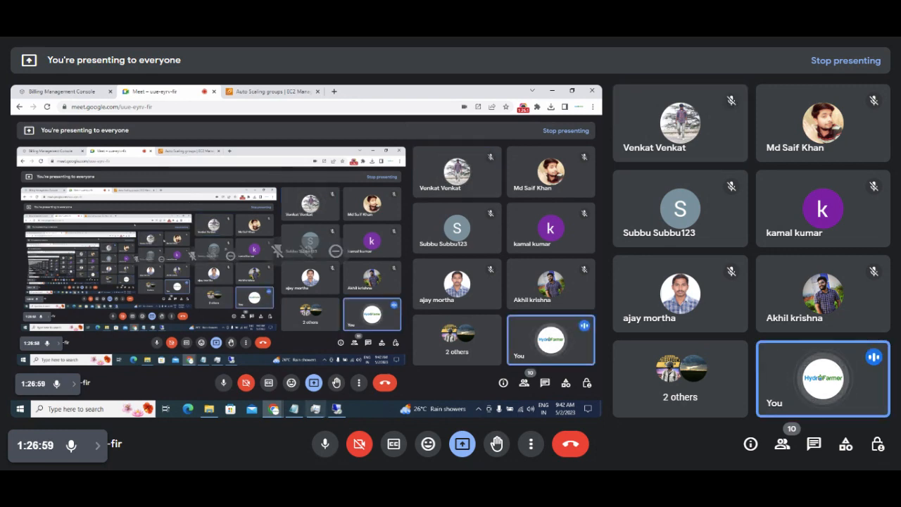
pyautogui.click(308, 413)
pyautogui.click(294, 408)
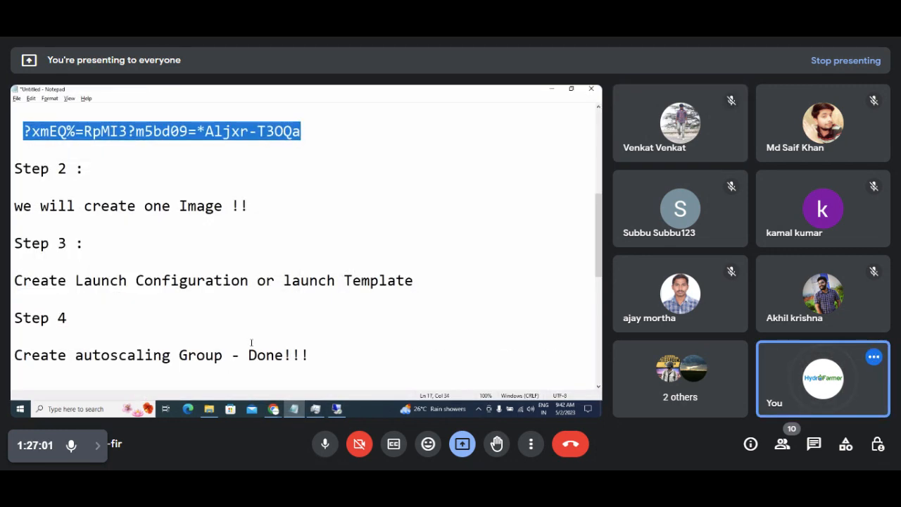
# Delete the two blank lines between the max-4-servers observation and the Load Balancer heading.
pyautogui.click(330, 356)
pyautogui.hotkey('ctrl', 'a')
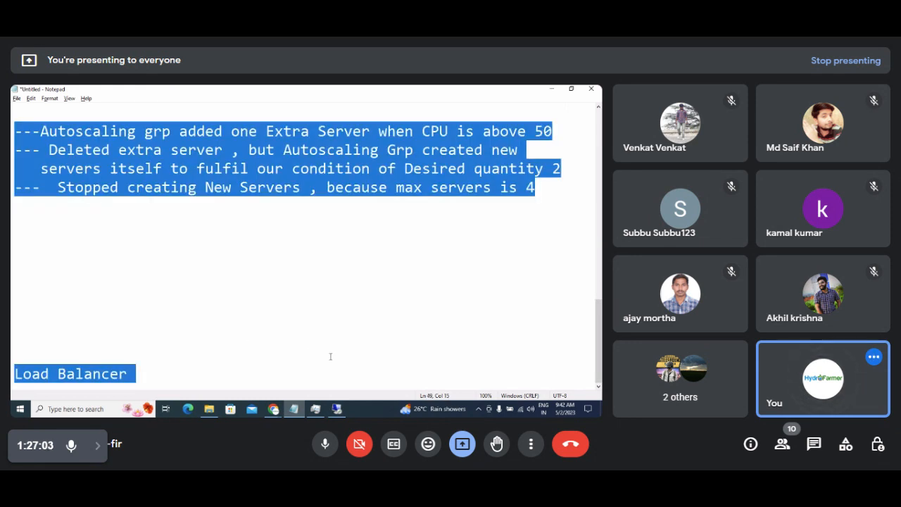
pyautogui.click(330, 356)
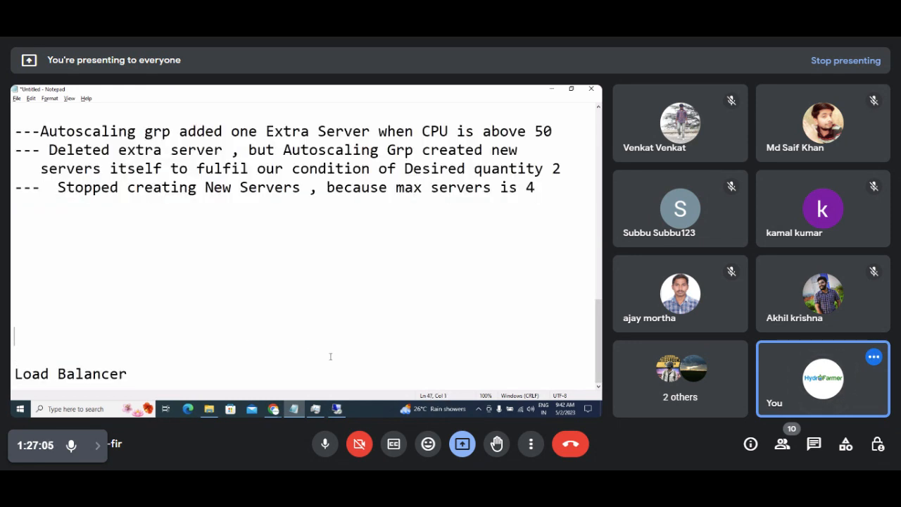
pyautogui.press('BackSpace')
pyautogui.press('BackSpace')
pyautogui.press('BackSpace')
pyautogui.press('BackSpace')
pyautogui.press('BackSpace')
pyautogui.press('BackSpace')
pyautogui.press('BackSpace')
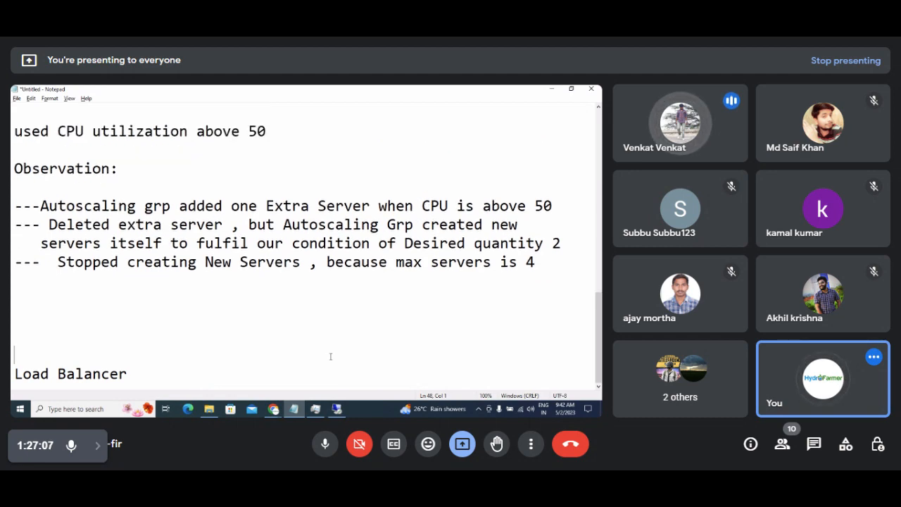
pyautogui.press('BackSpace')
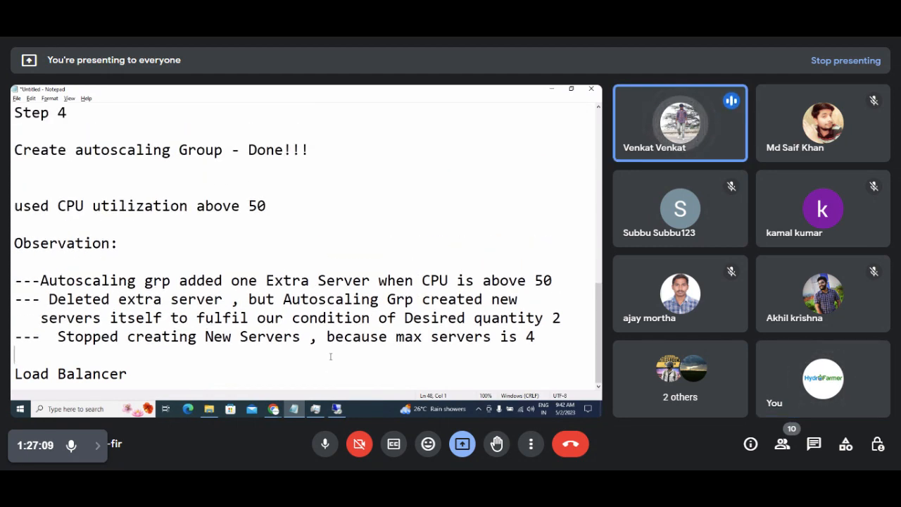